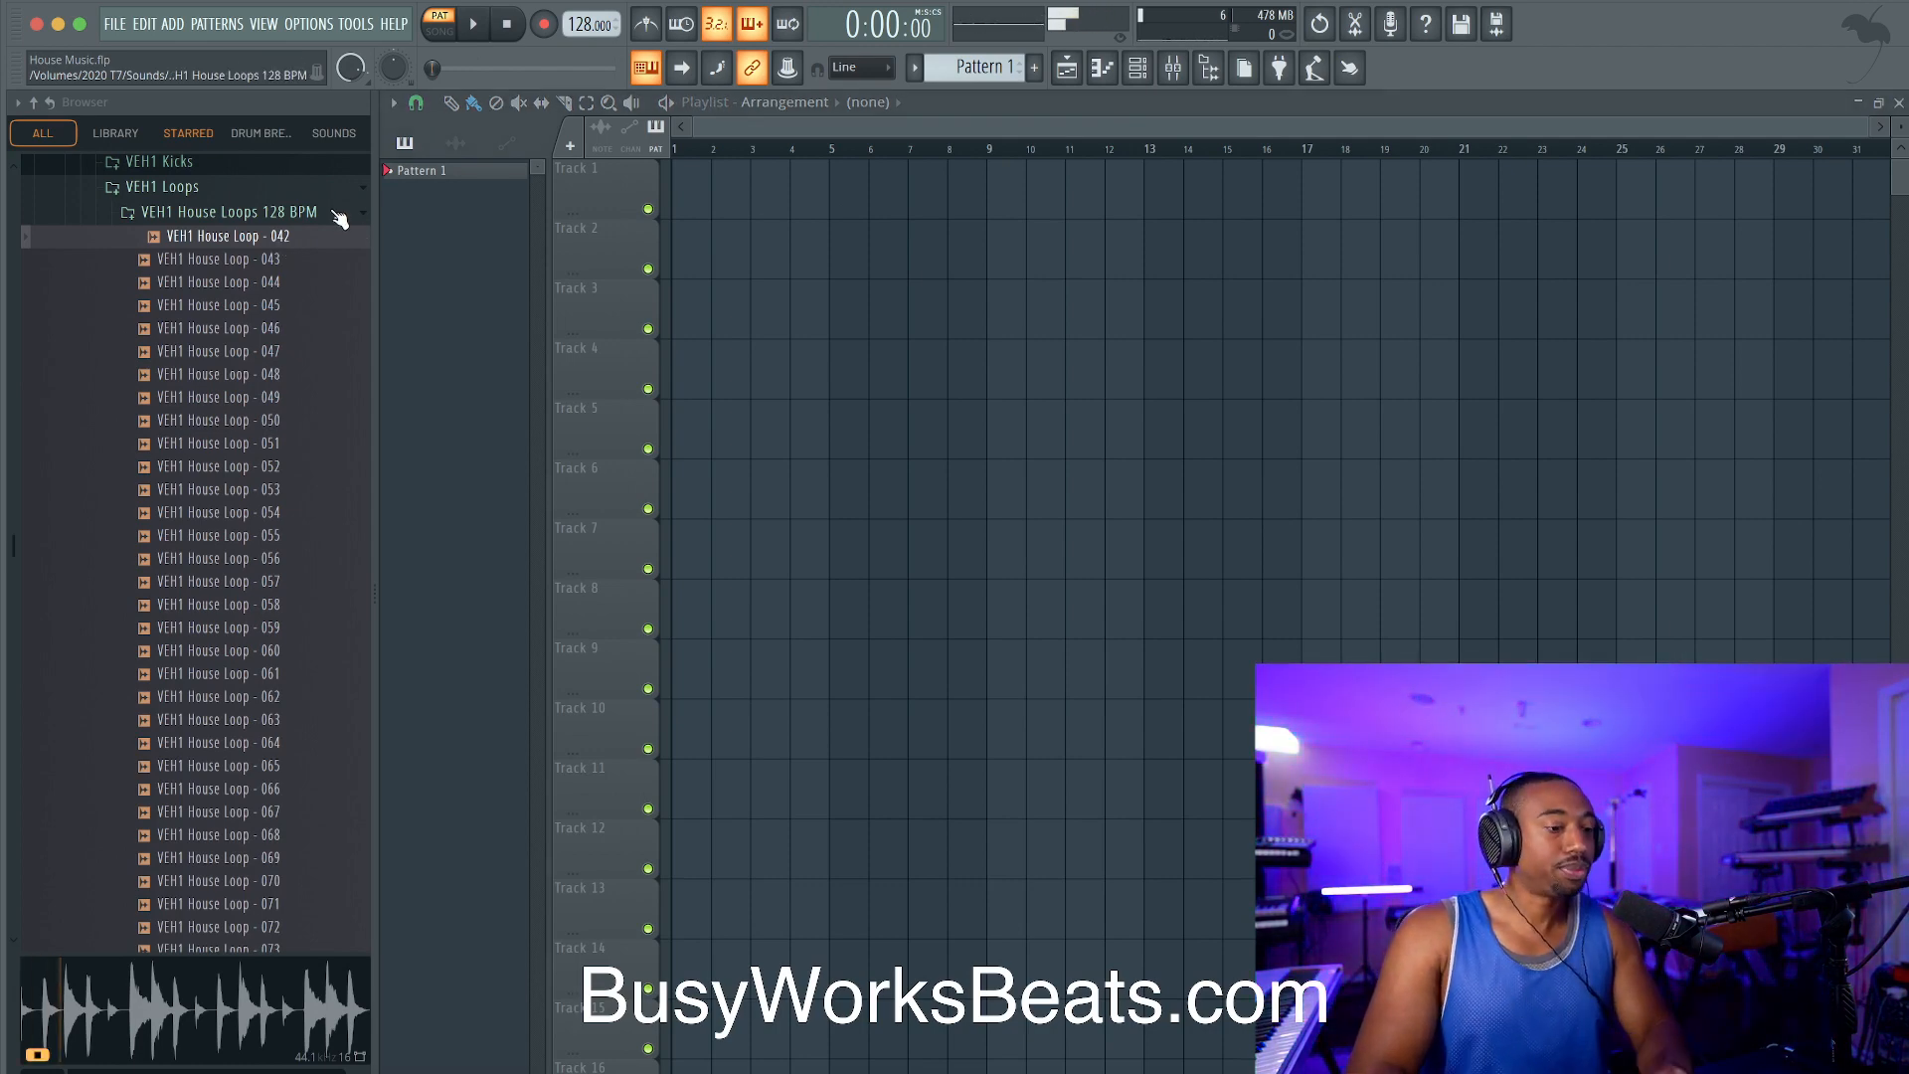
Step: Audition VEH1 House Loops 043 to 046 and place loop 046 at the start of Track 1
click(283, 260)
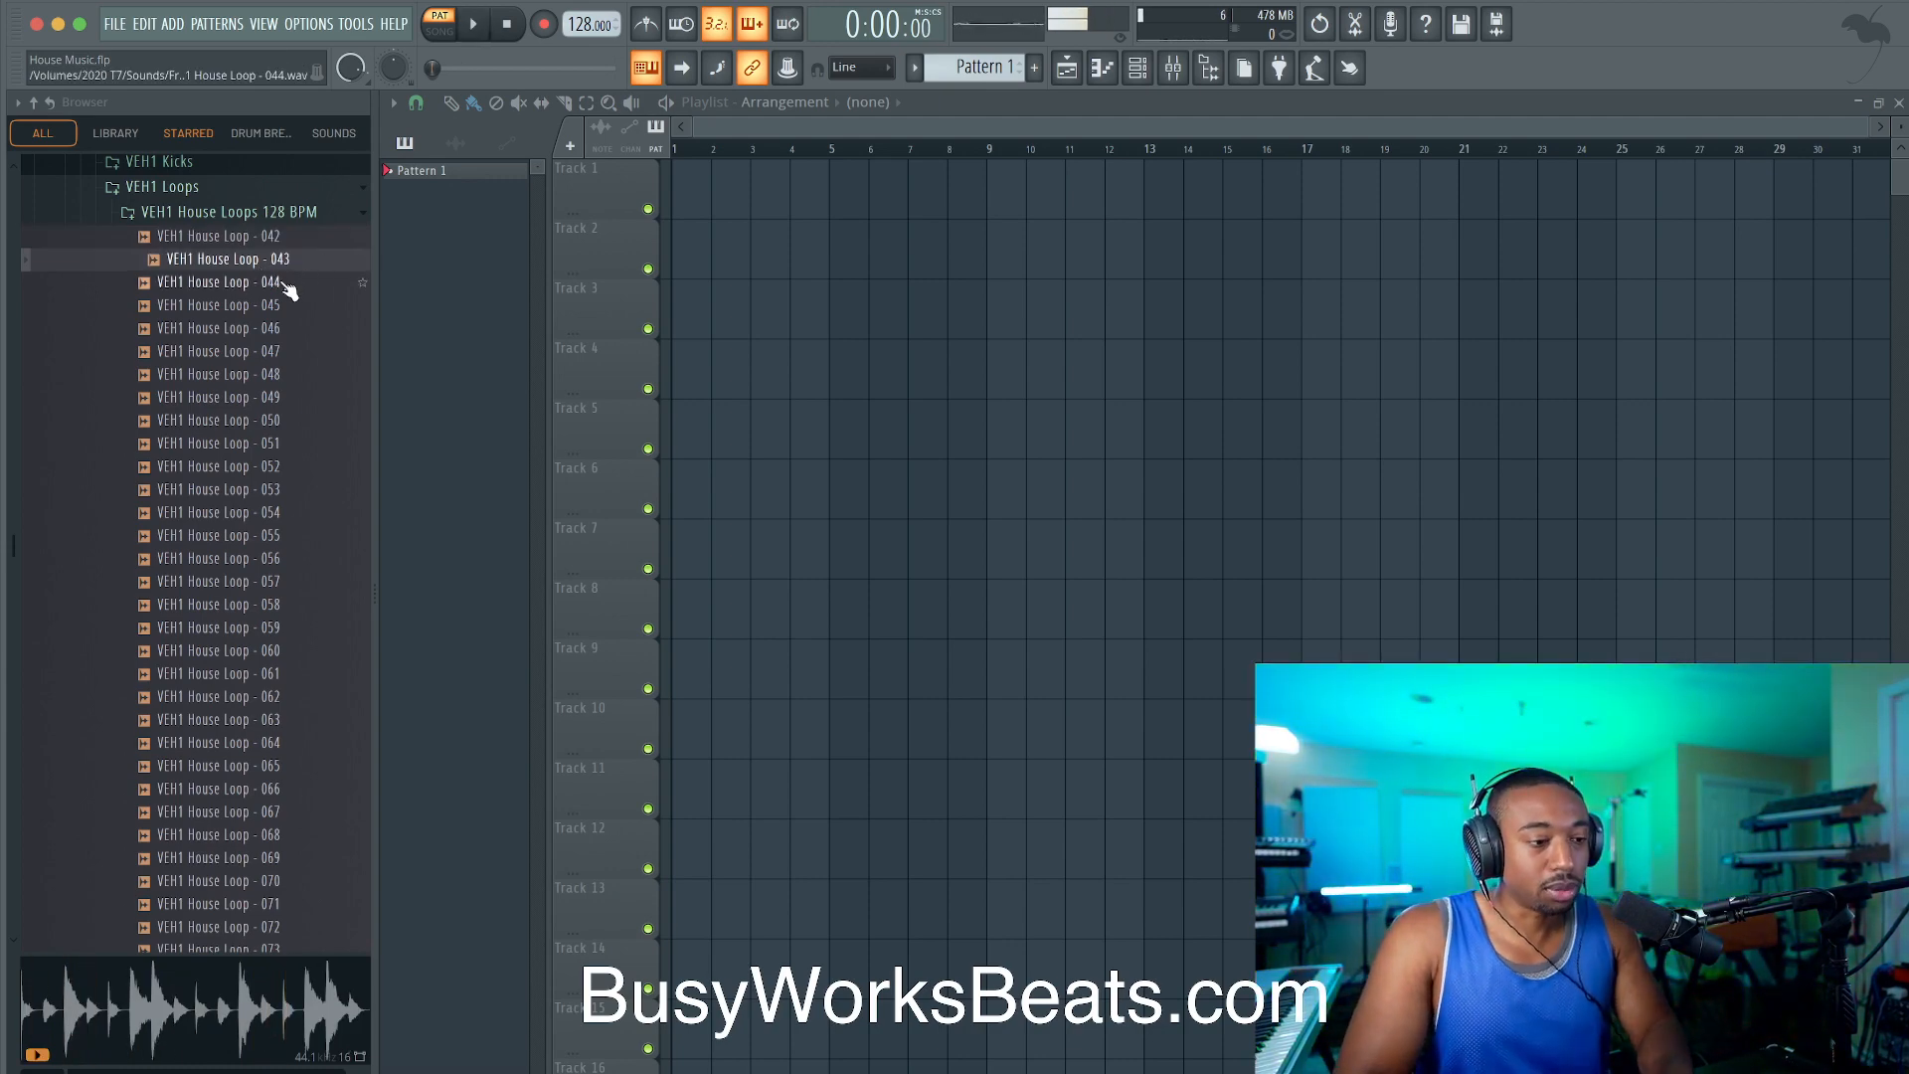
click(284, 287)
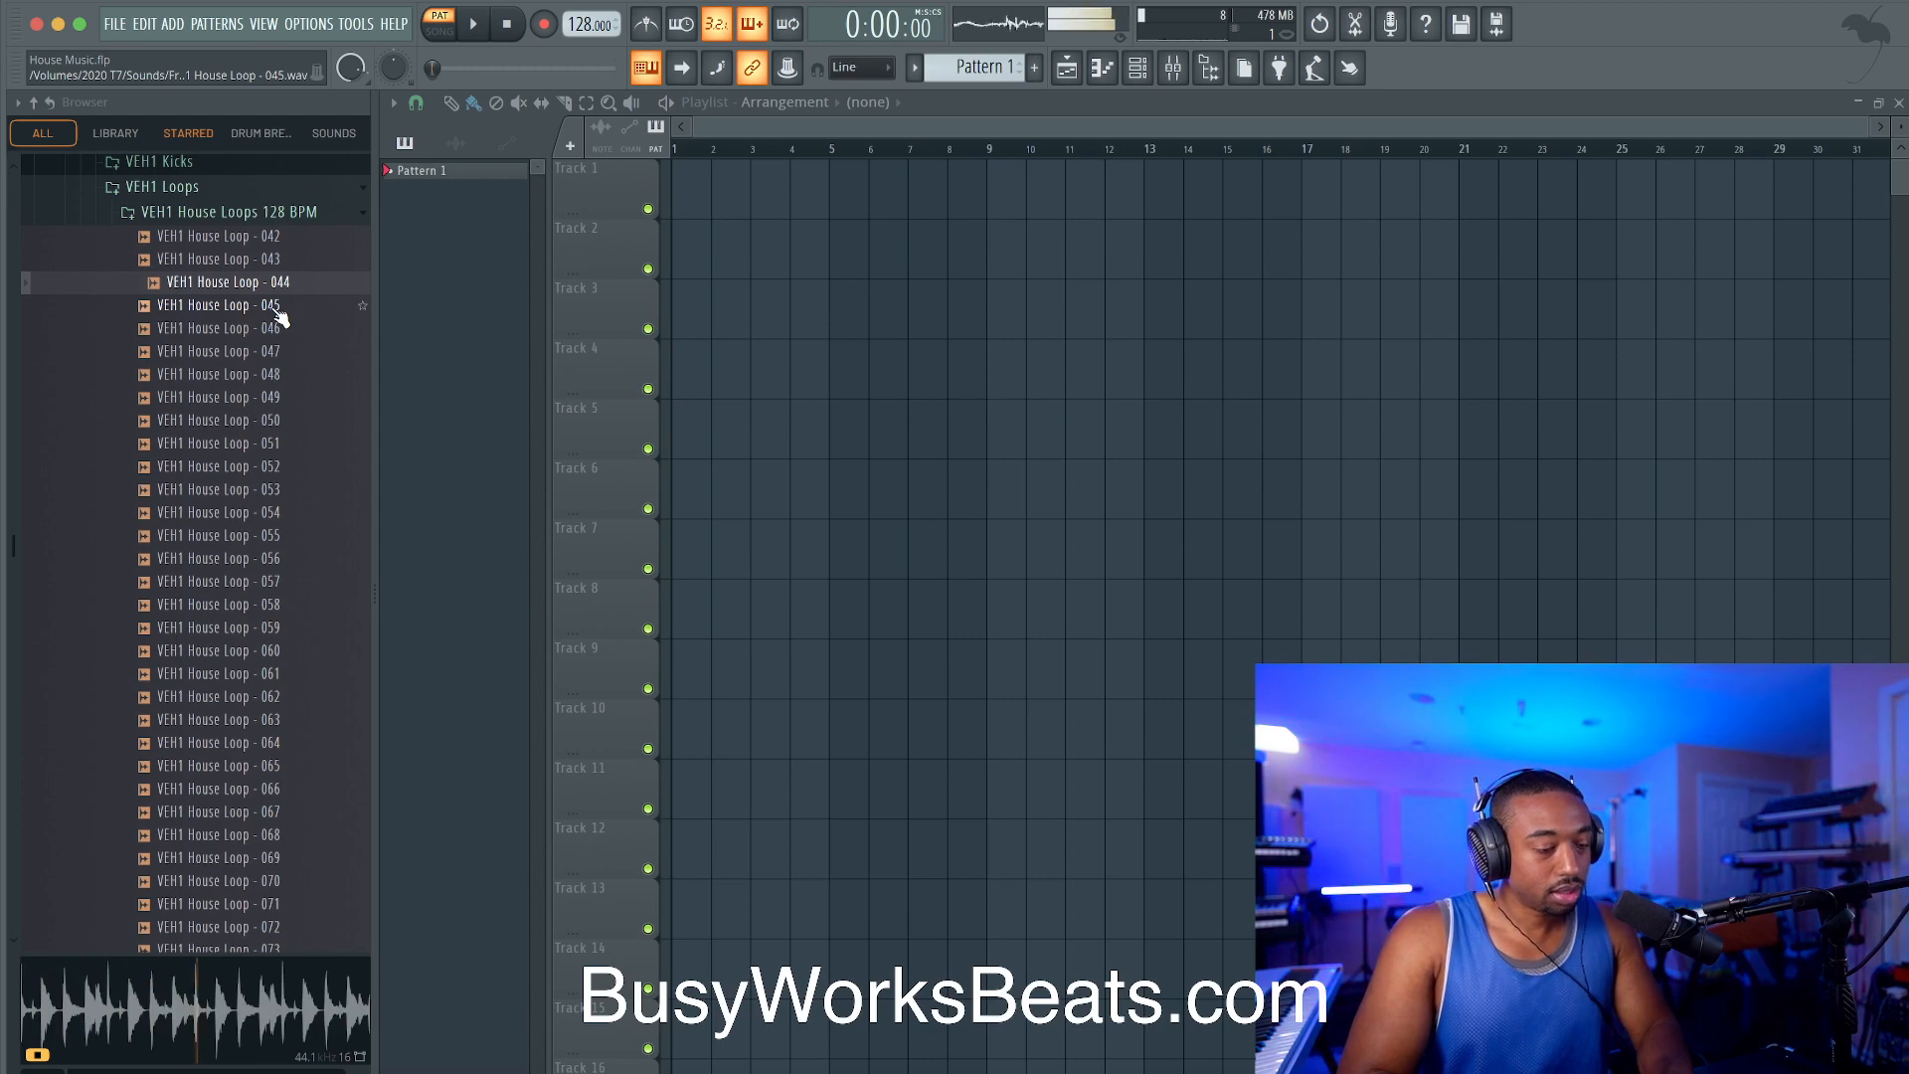
click(279, 311)
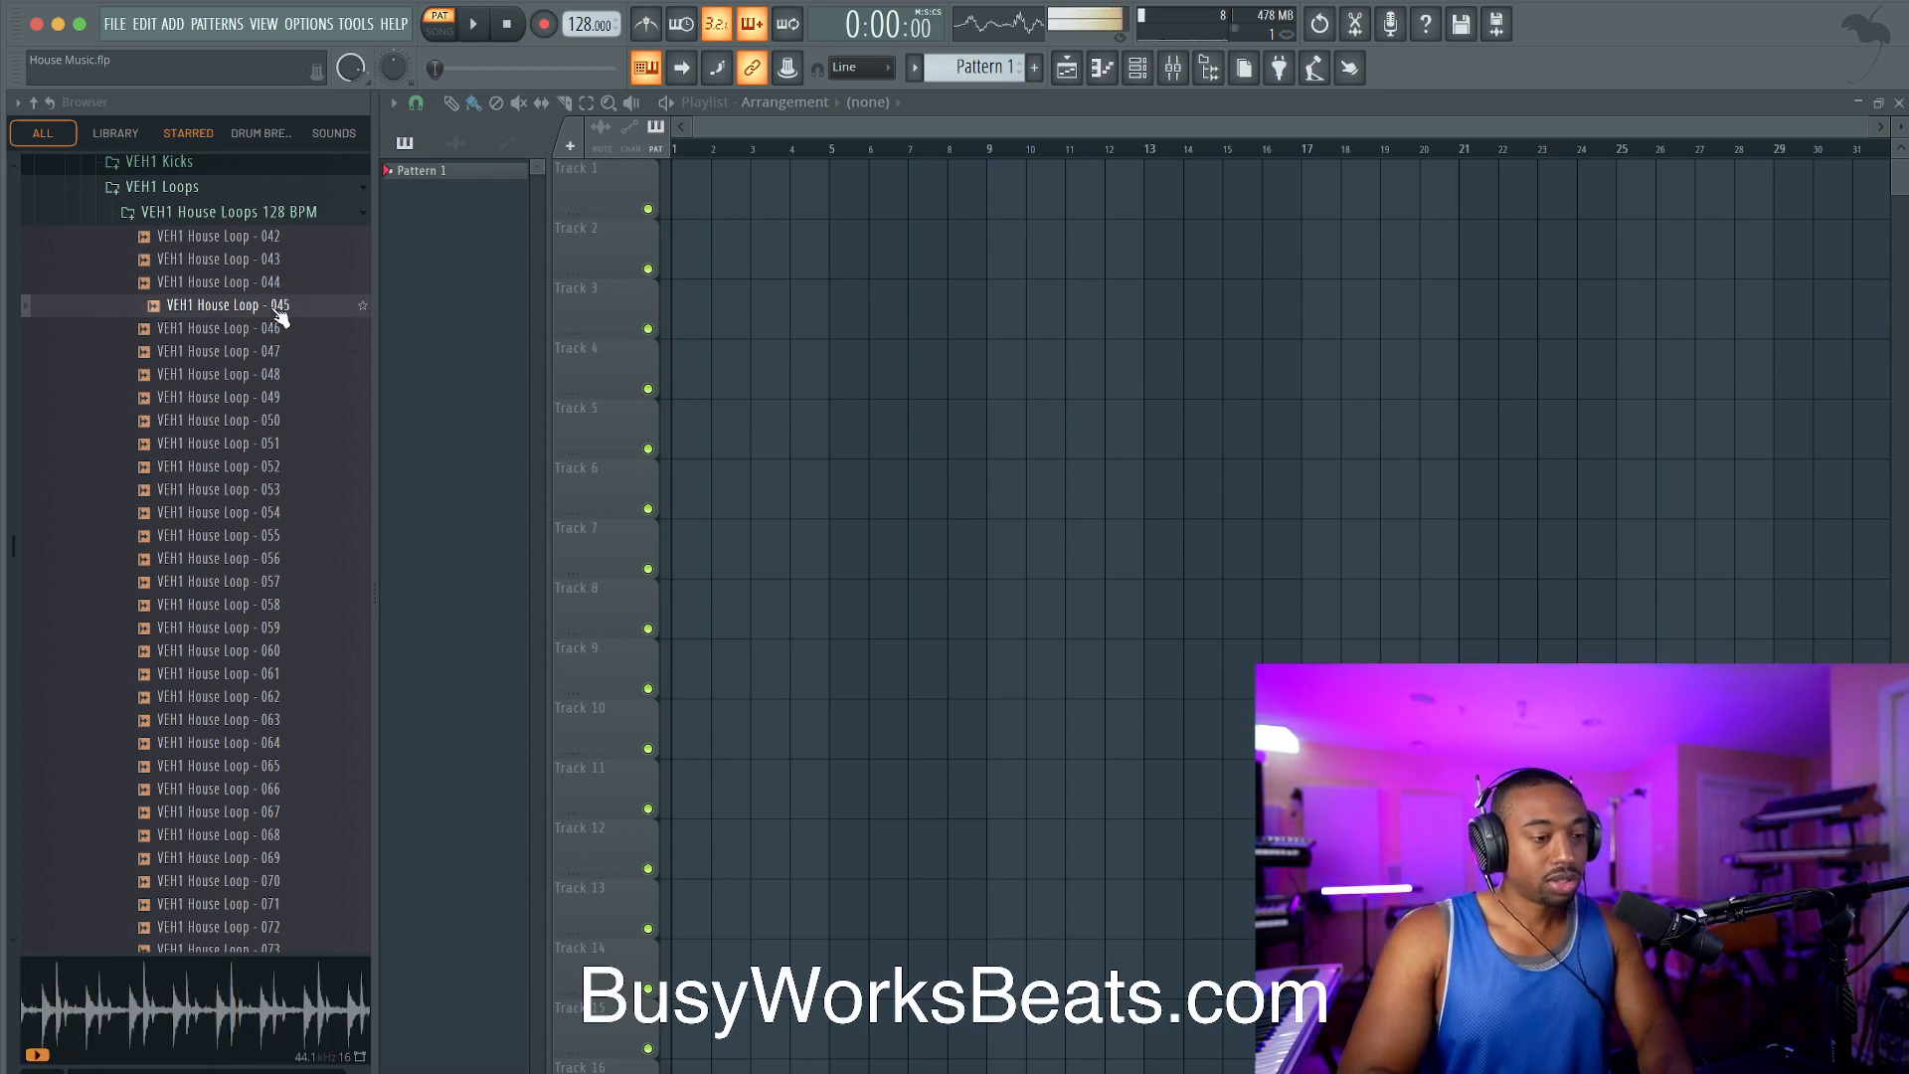
key(Down)
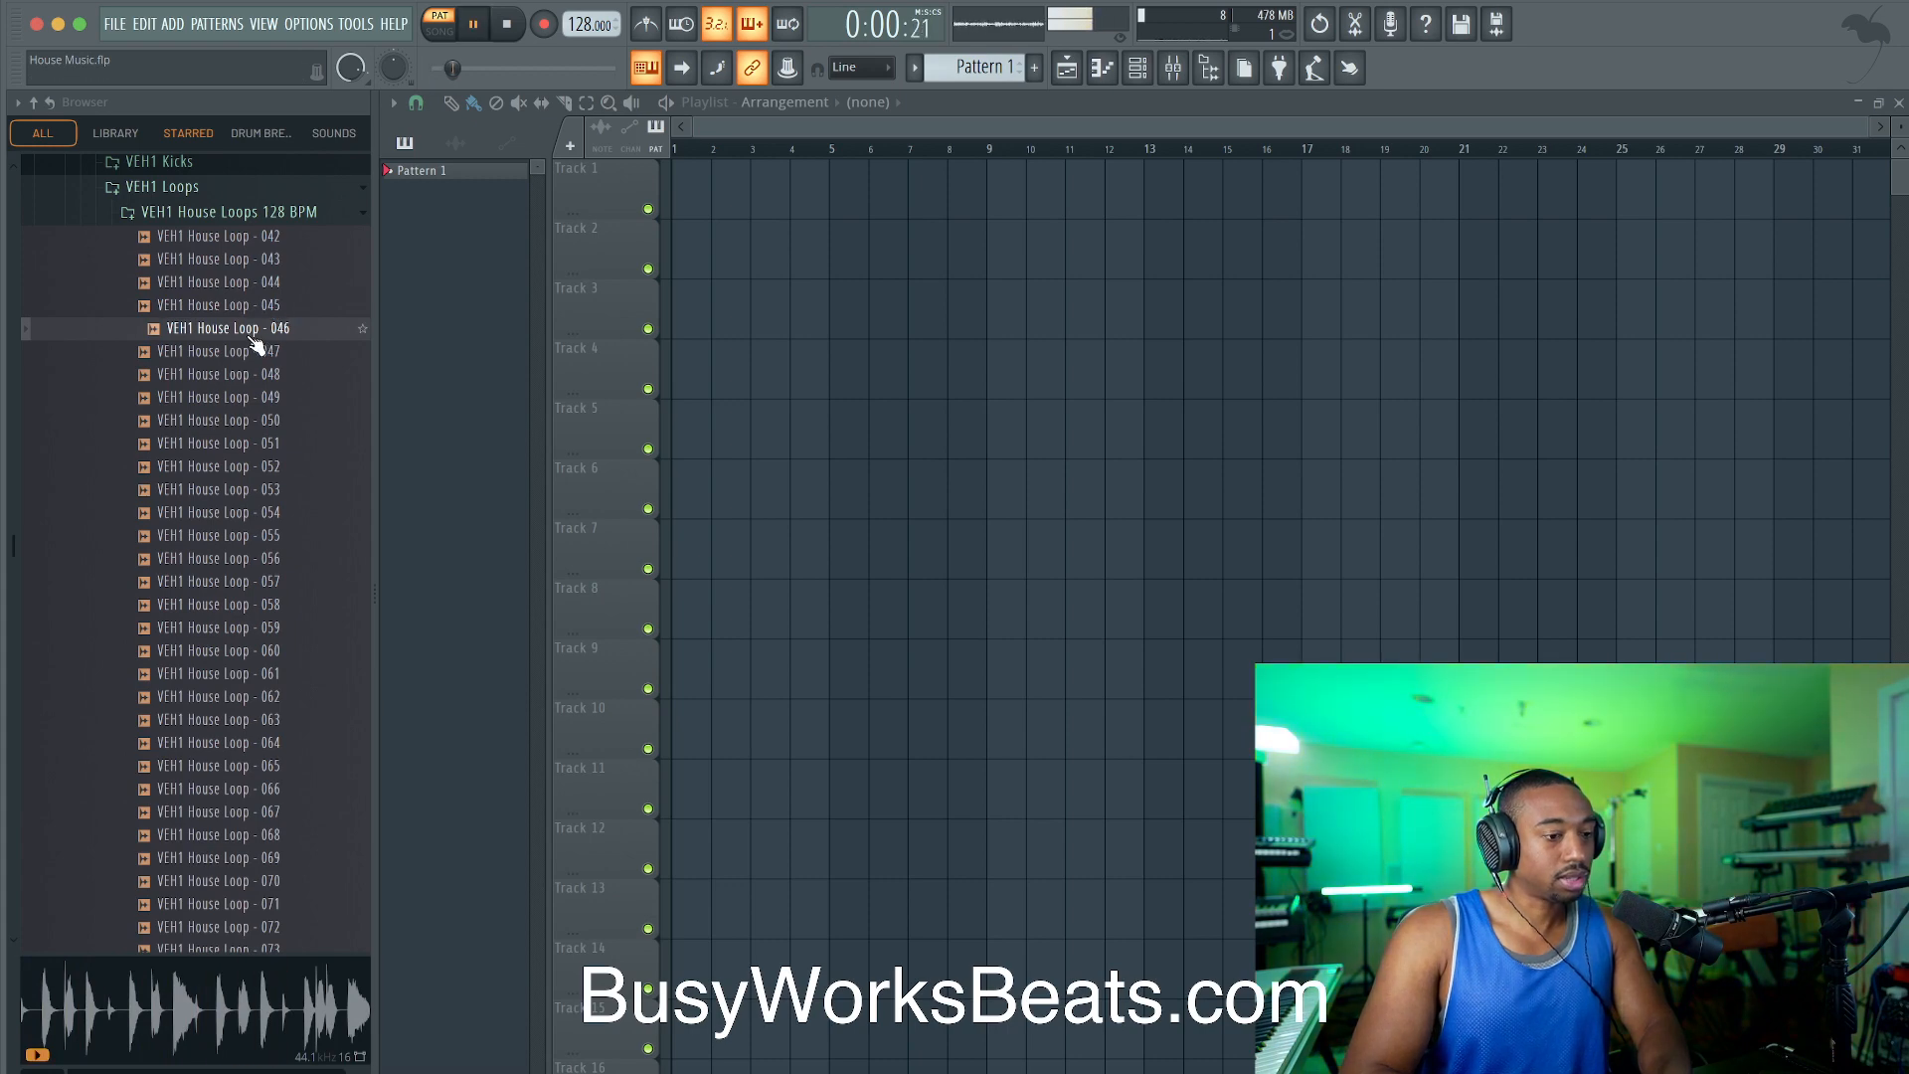
drag(699, 184, 688, 179)
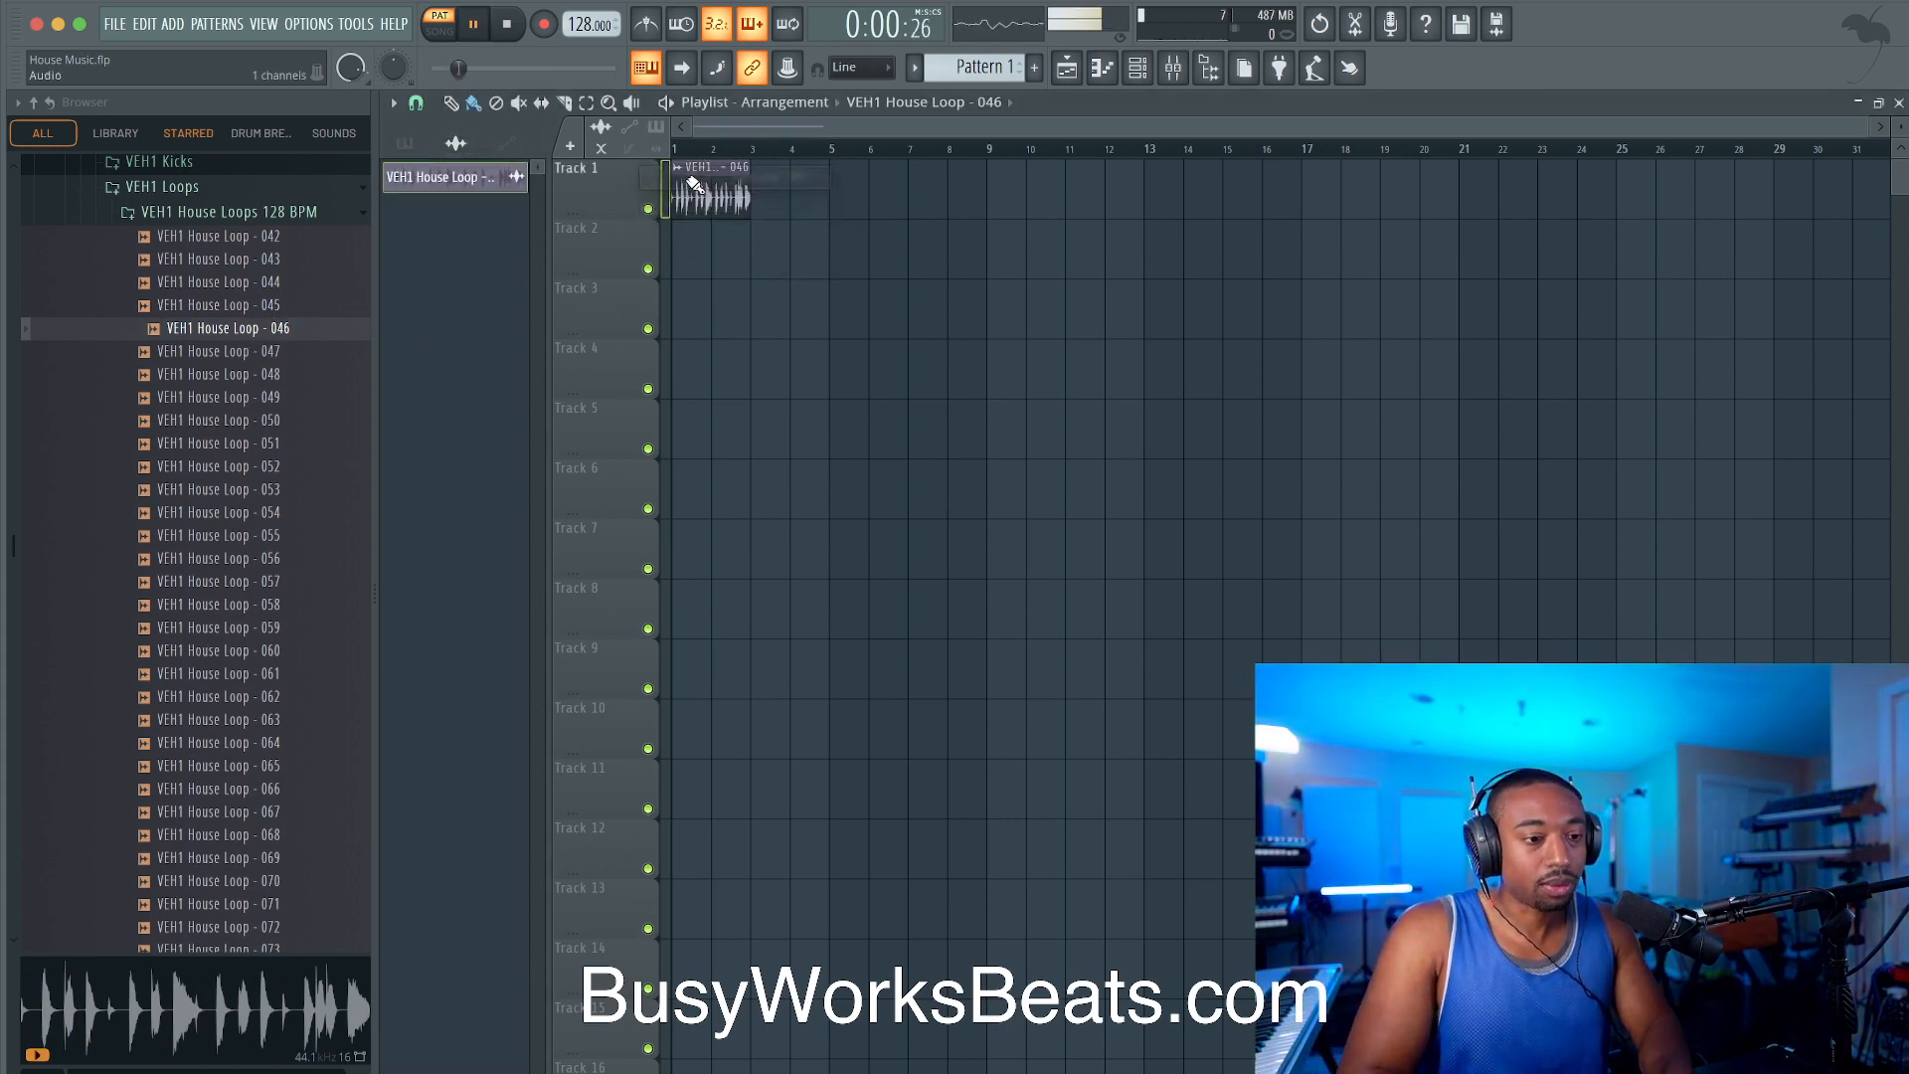
Step: Set the time-stretching mode of the House Loop 046 audio clip to Stretch and close its settings
scroll(785, 219, up, 2)
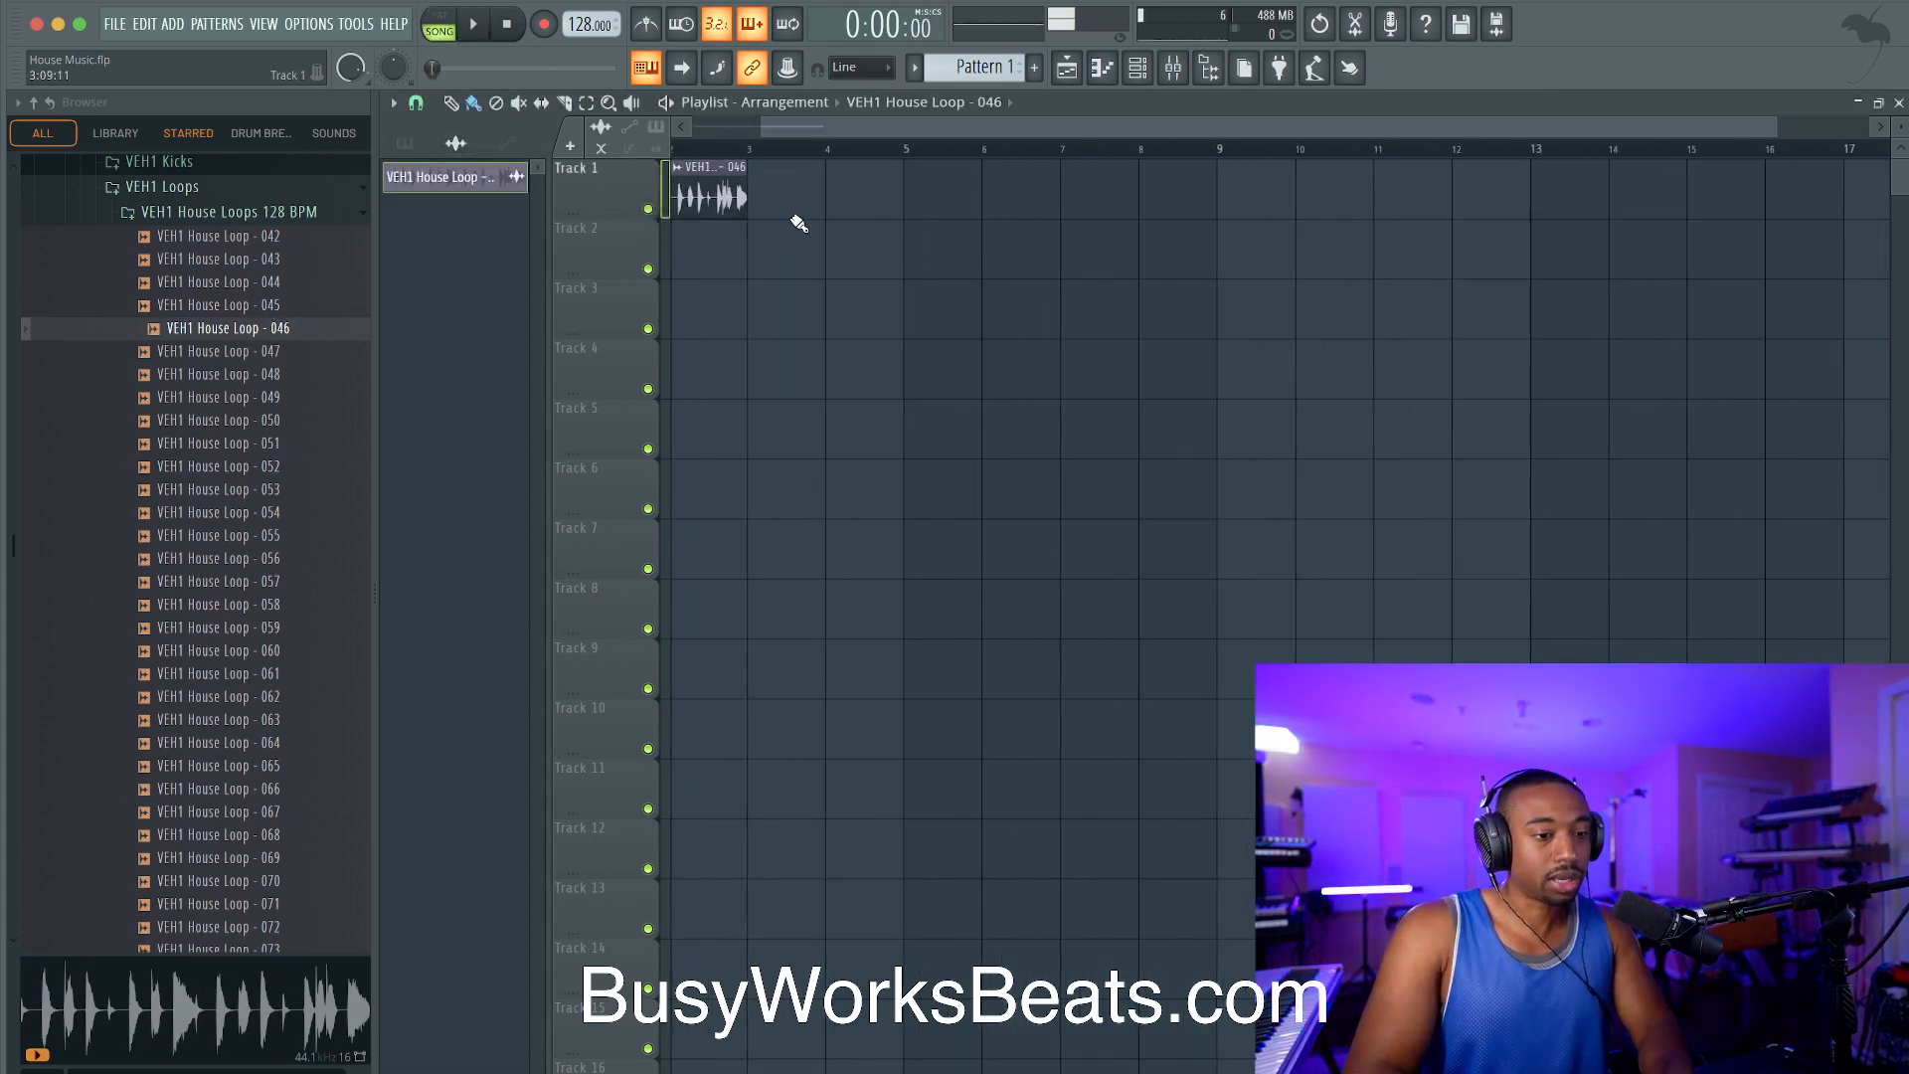
scroll(863, 247, left, 2)
double_click(780, 169)
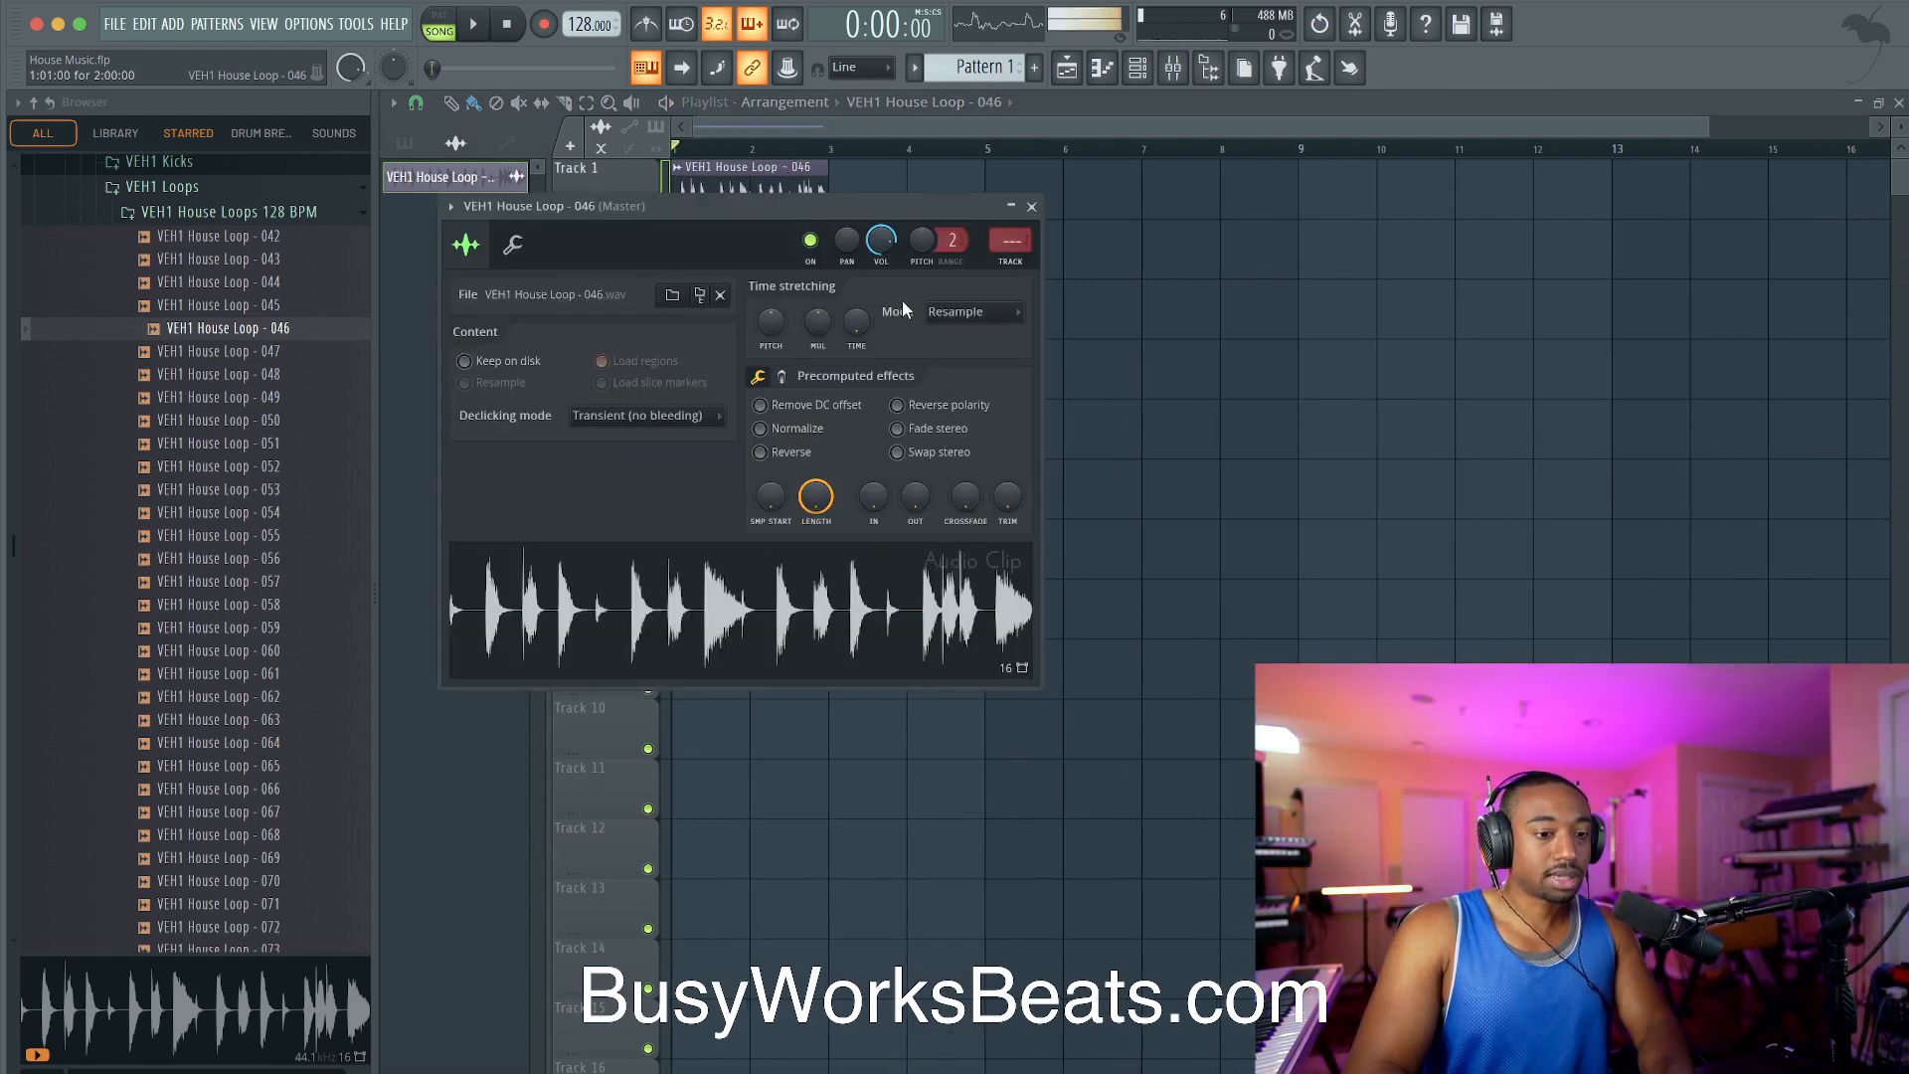
click(931, 306)
click(946, 372)
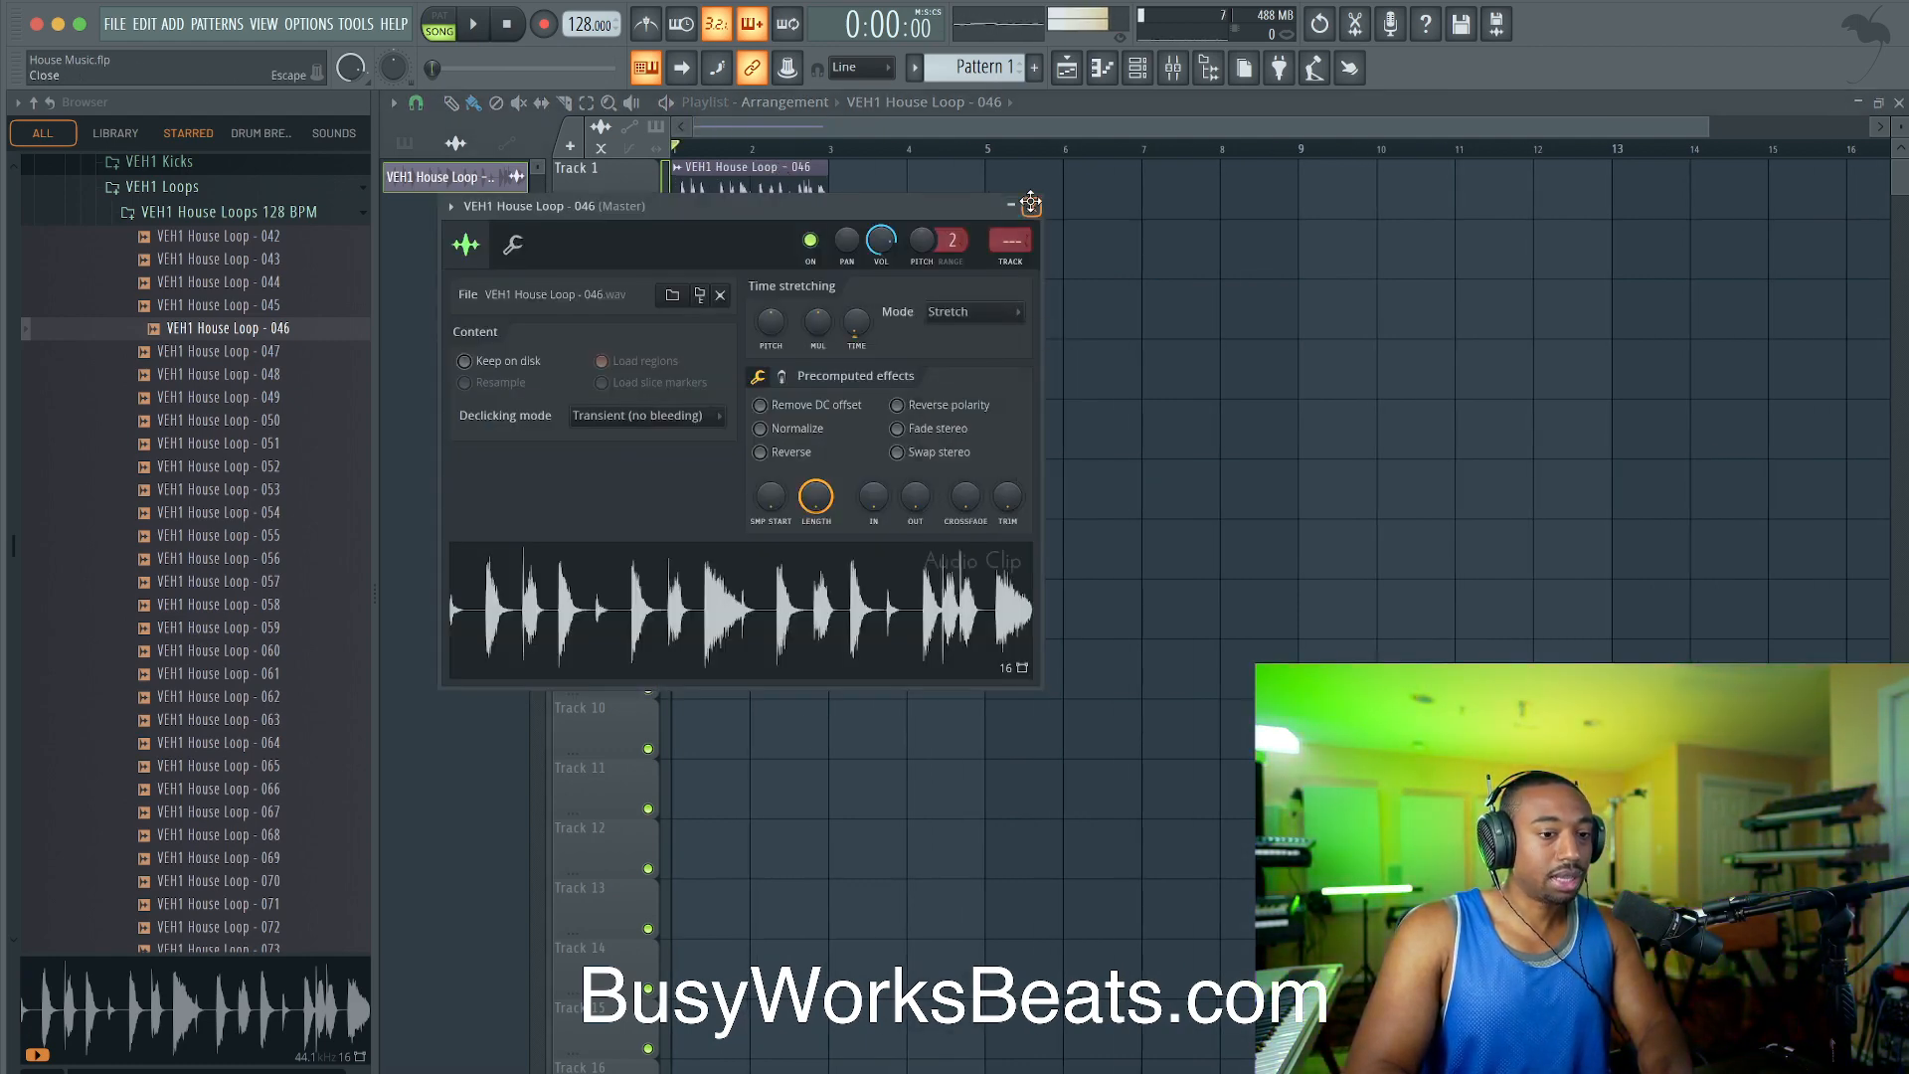
click(1030, 204)
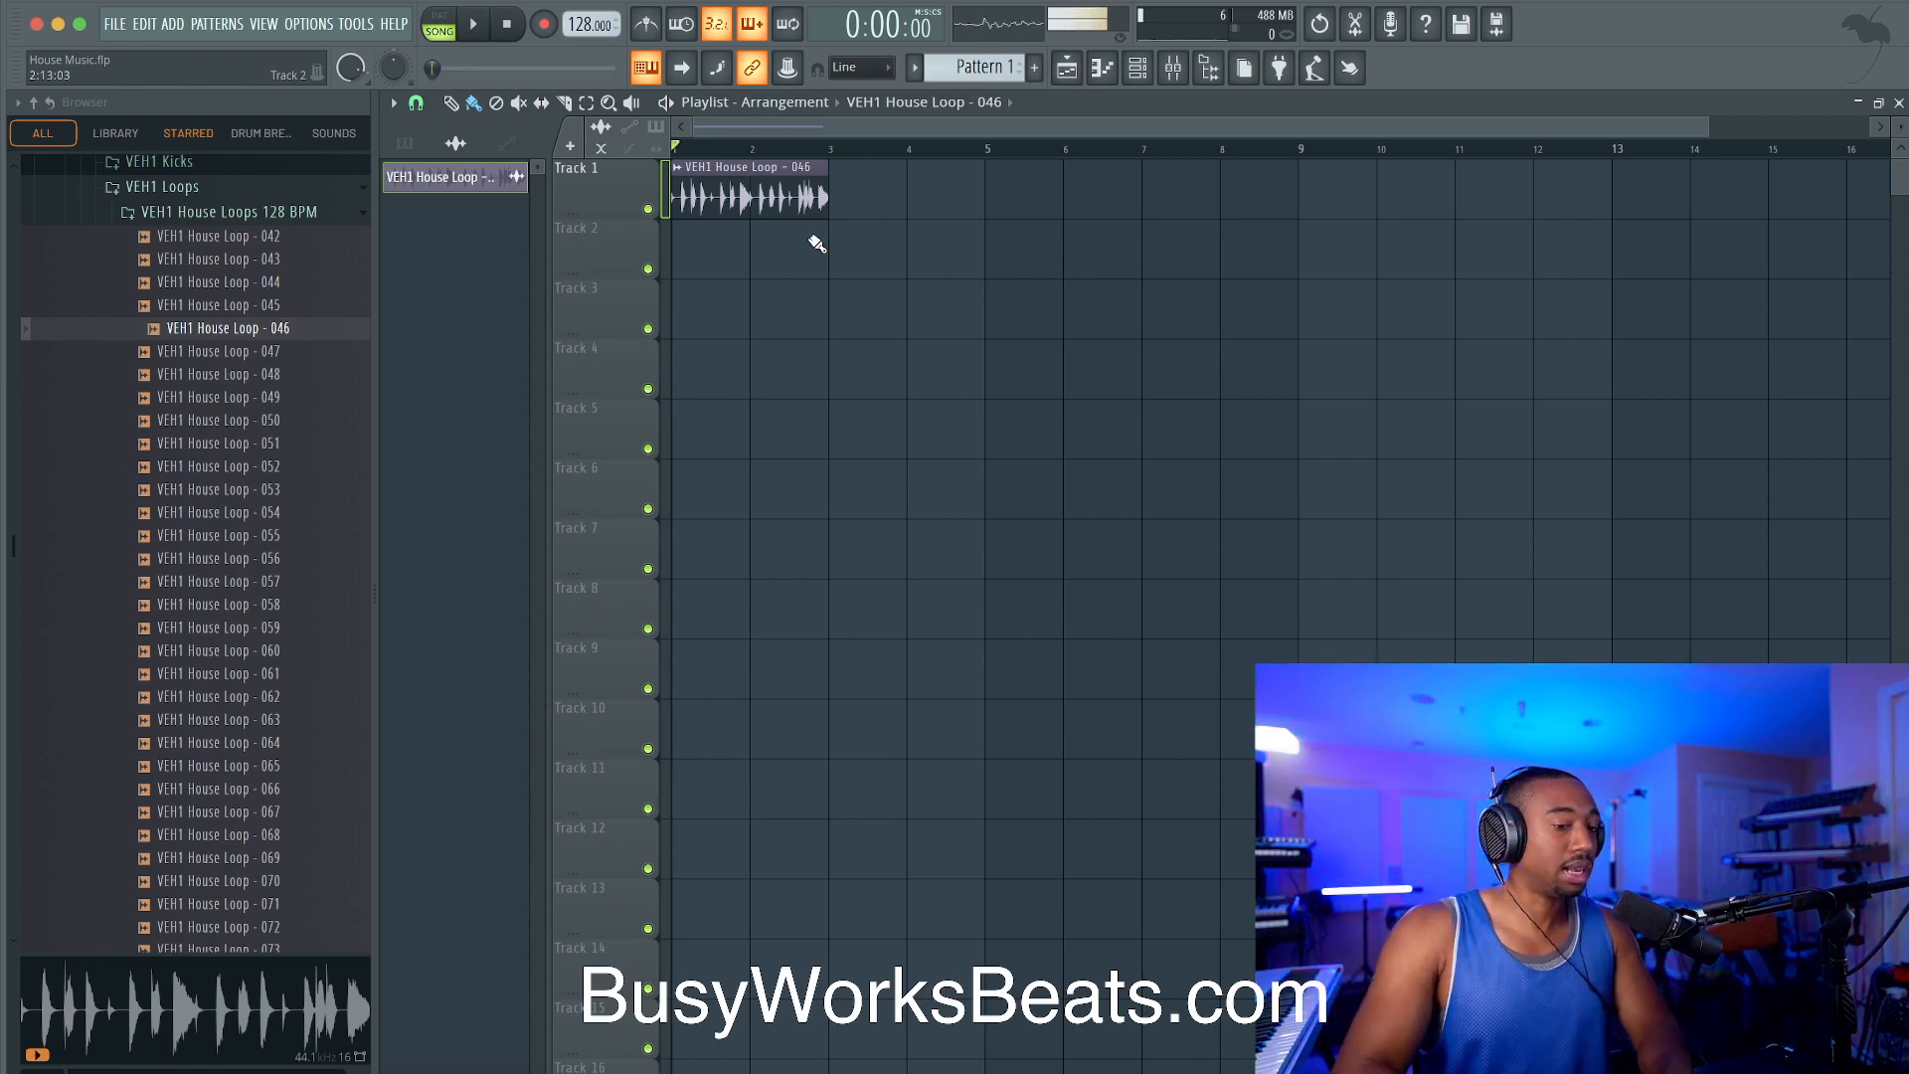
Step: Duplicate the two-bar loop along Track 1 until eight copies fill bars 1 to 16, and play them back briefly
scroll(795, 234, down, 3)
key(space)
key(space)
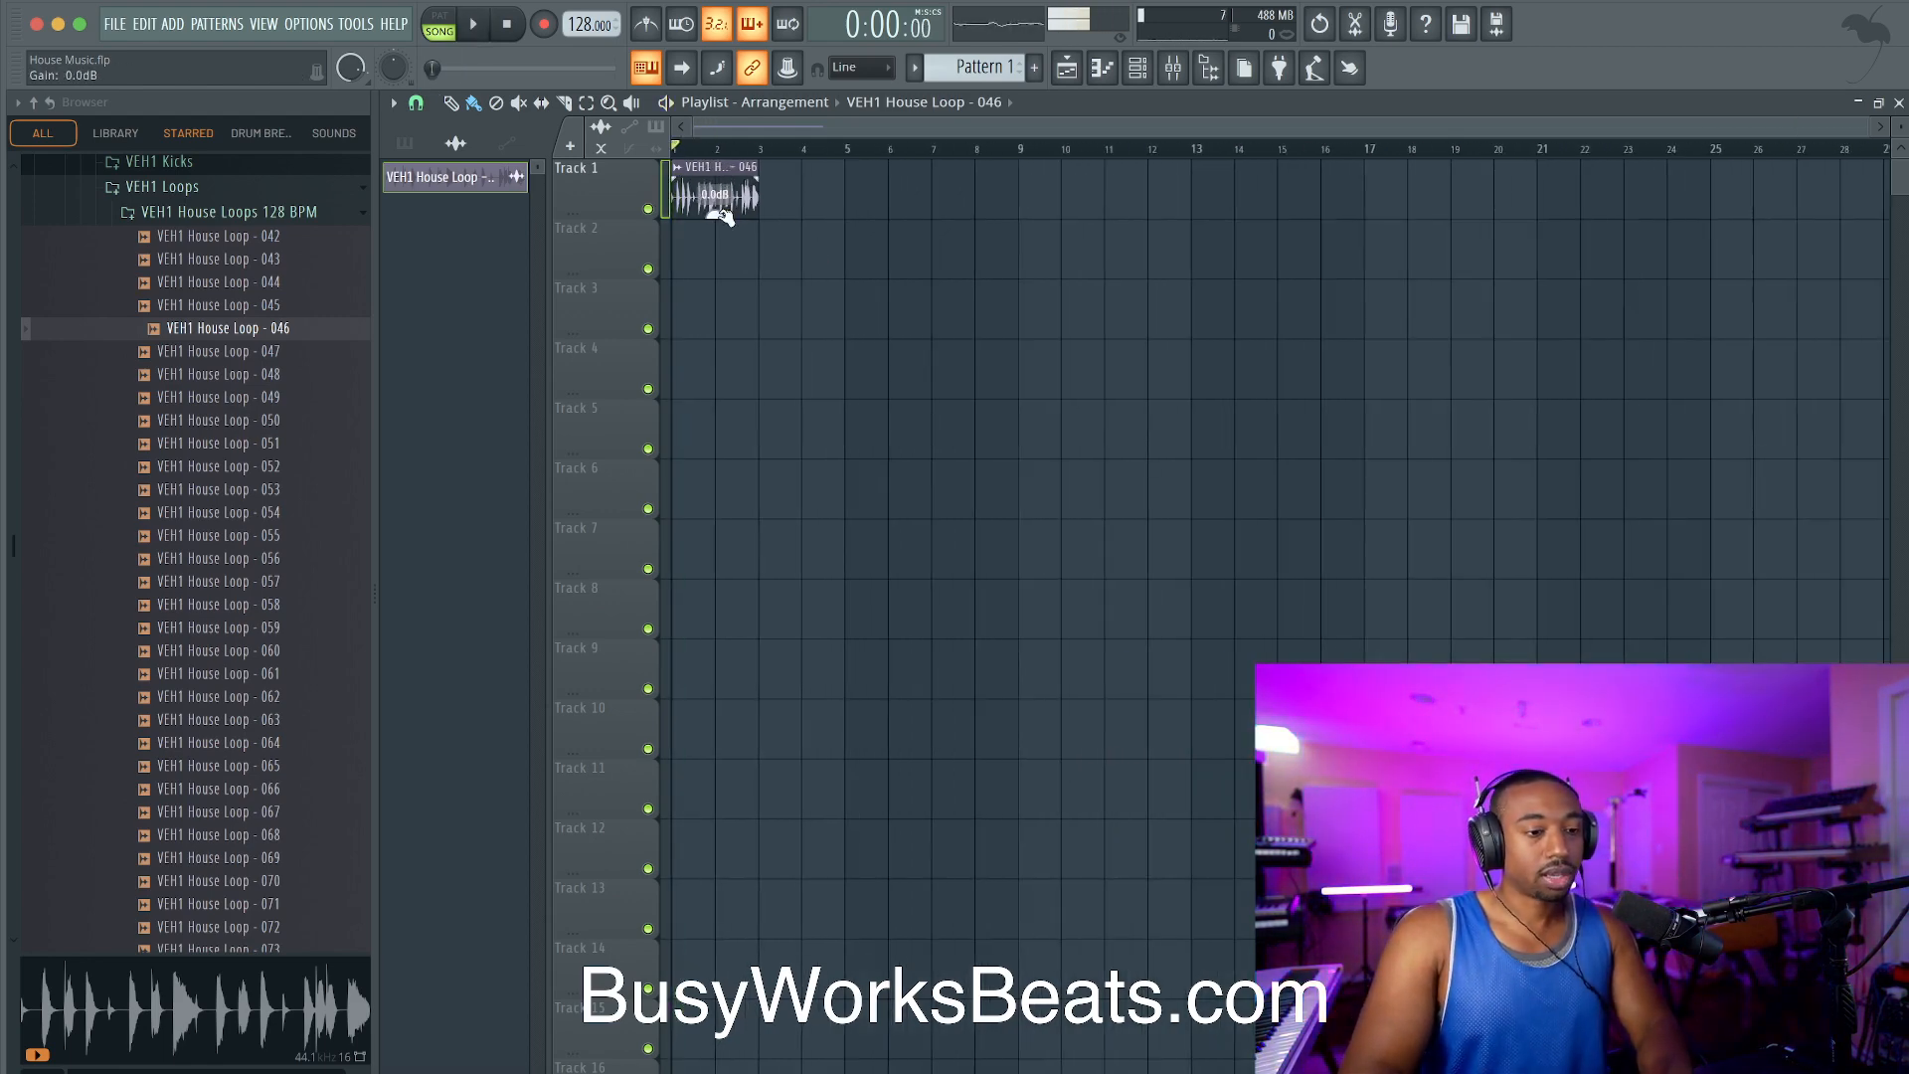
drag(714, 212, 719, 207)
key(ctrl+b)
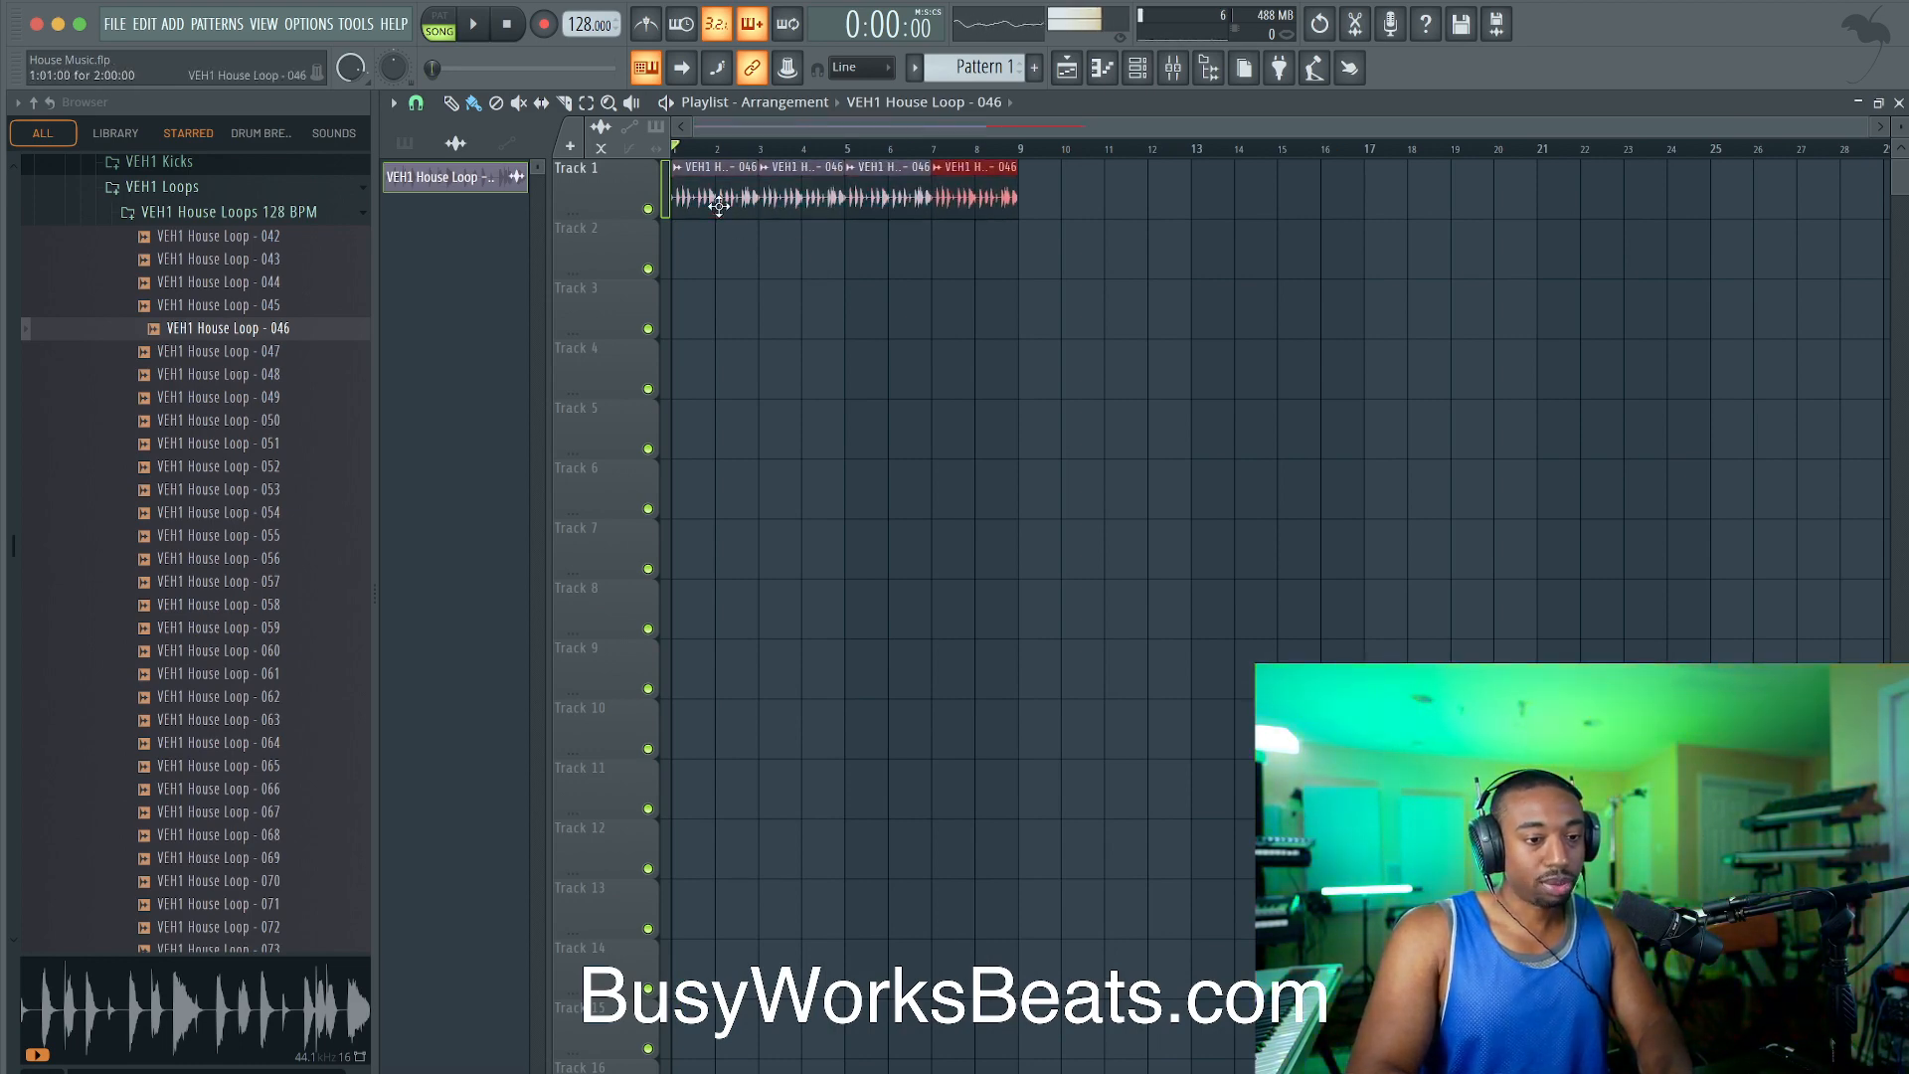
key(ctrl+b)
key(ctrl+b)
key(ctrl+b)
key(ctrl+b)
key(space)
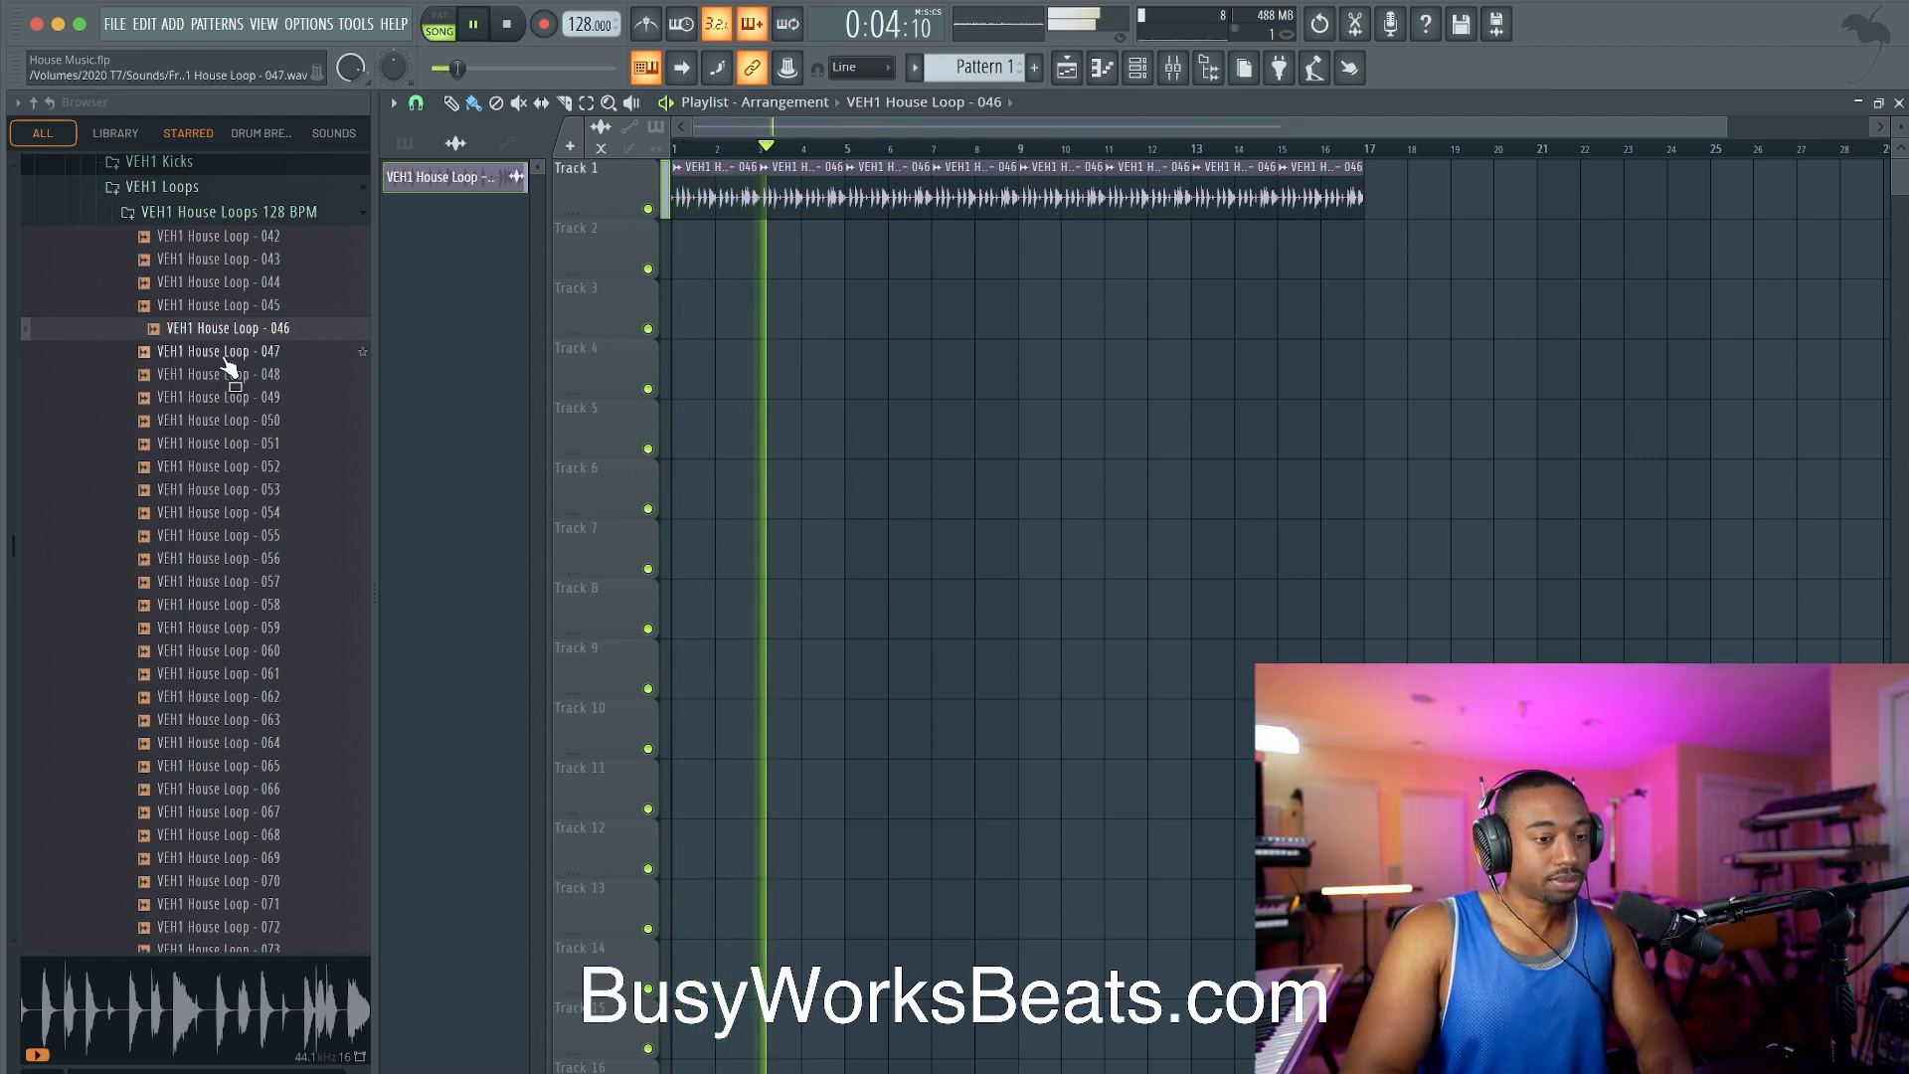
key(space)
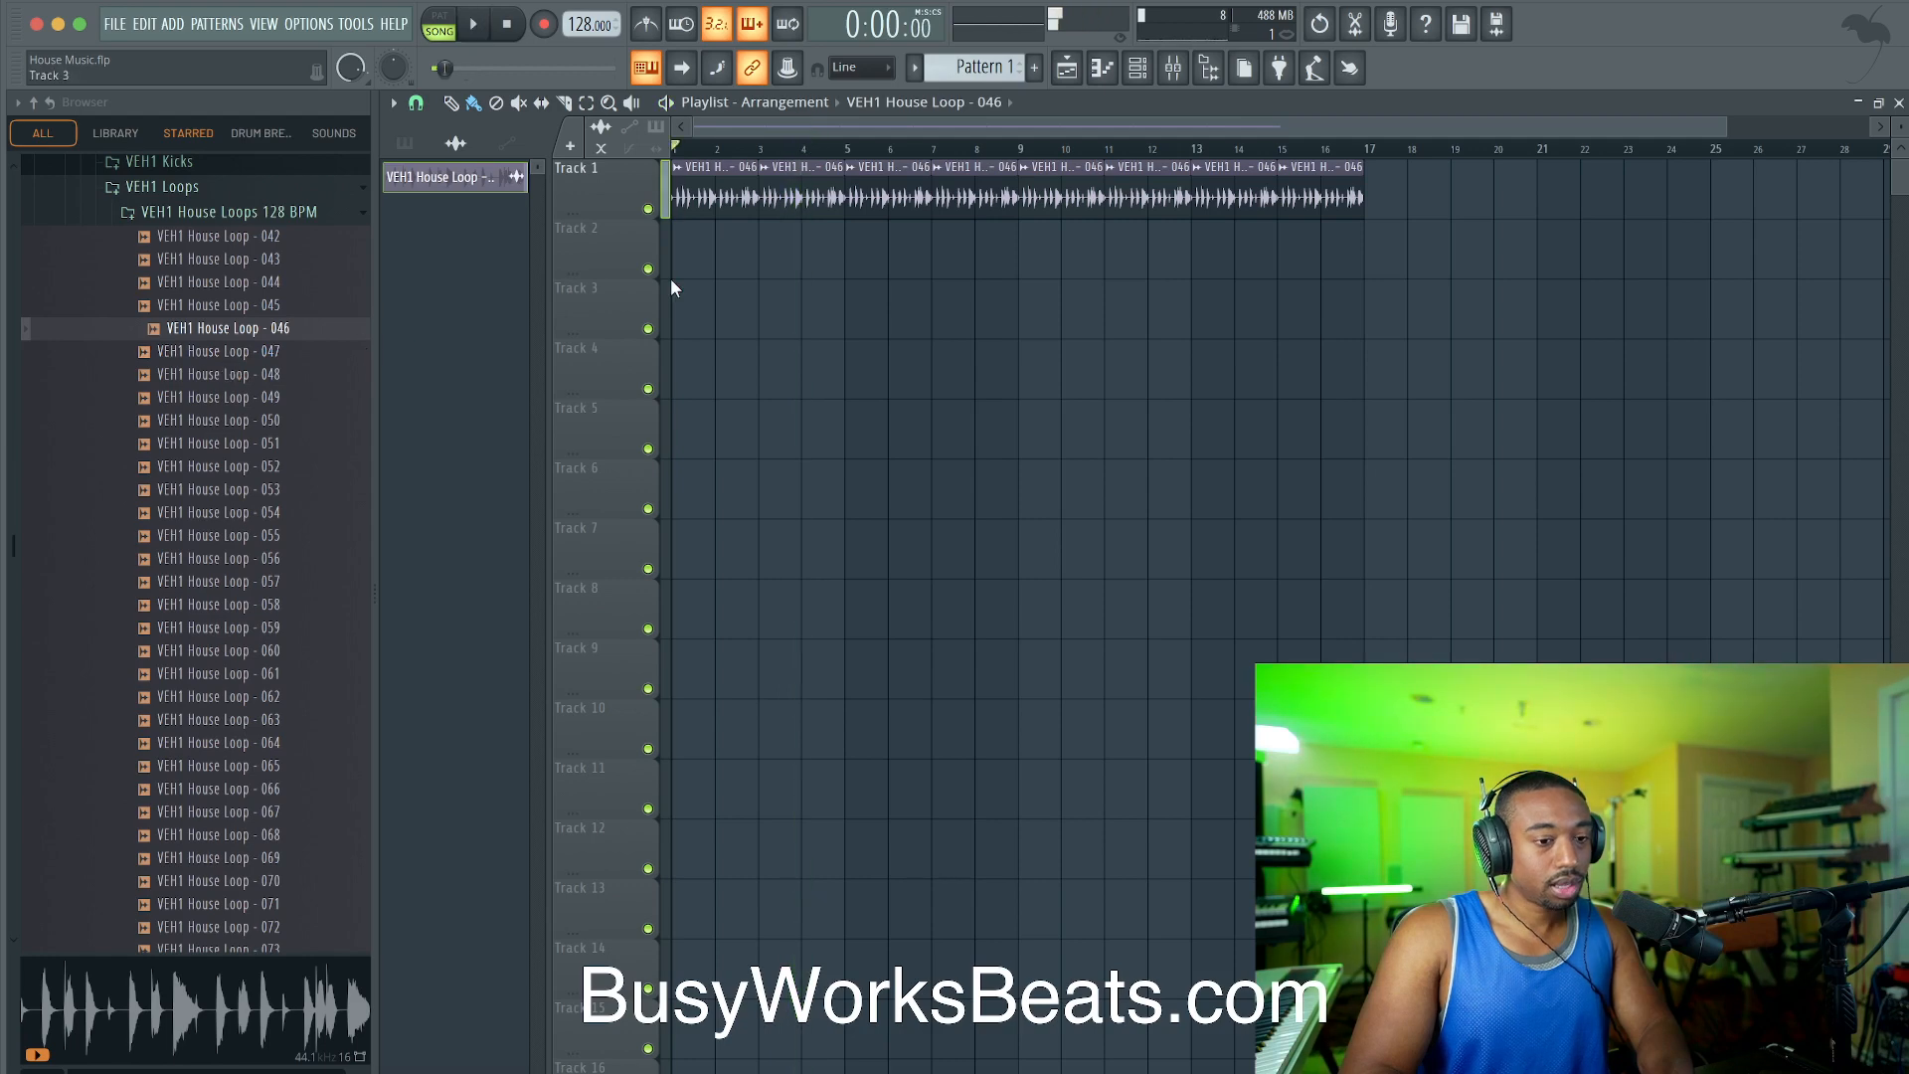
Step: Slice the first loop clip at bar 2, enlarge Track 1's height, and delete the clip's second half
click(566, 104)
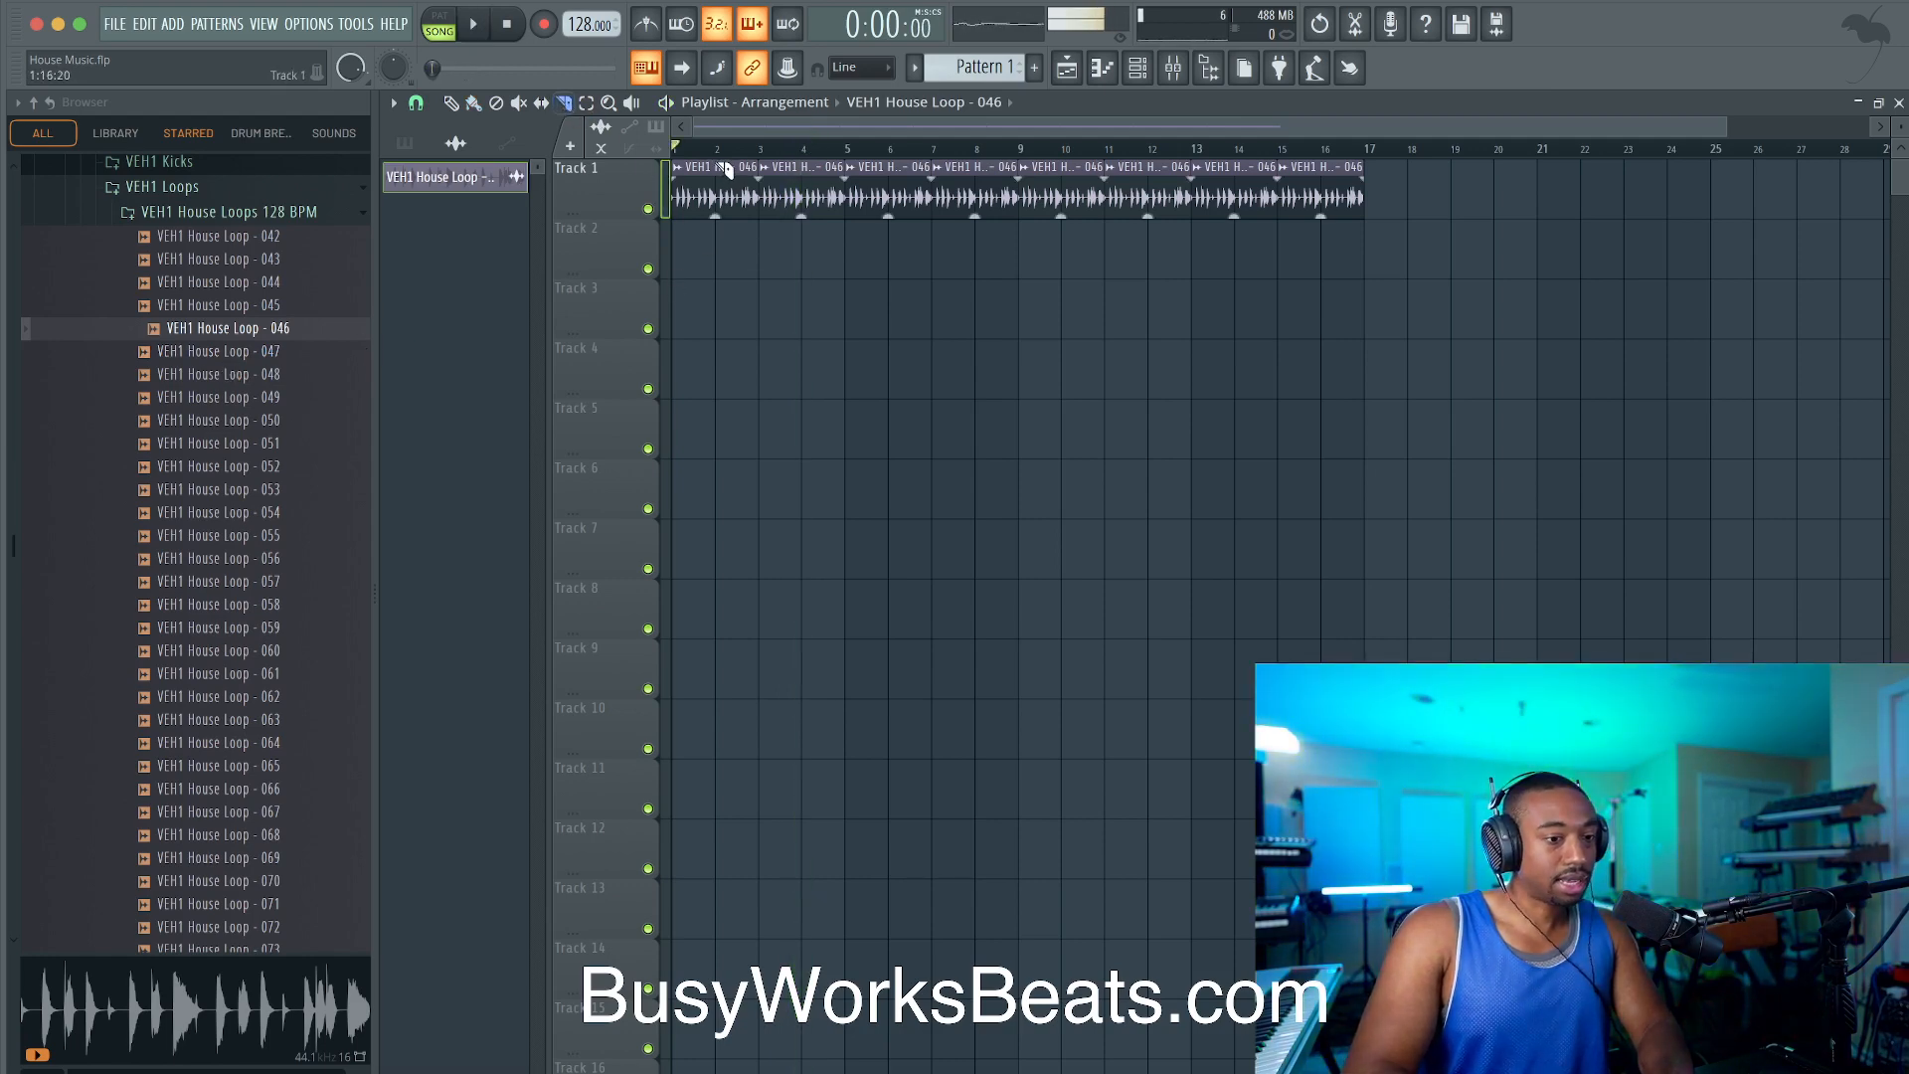
right_click(752, 180)
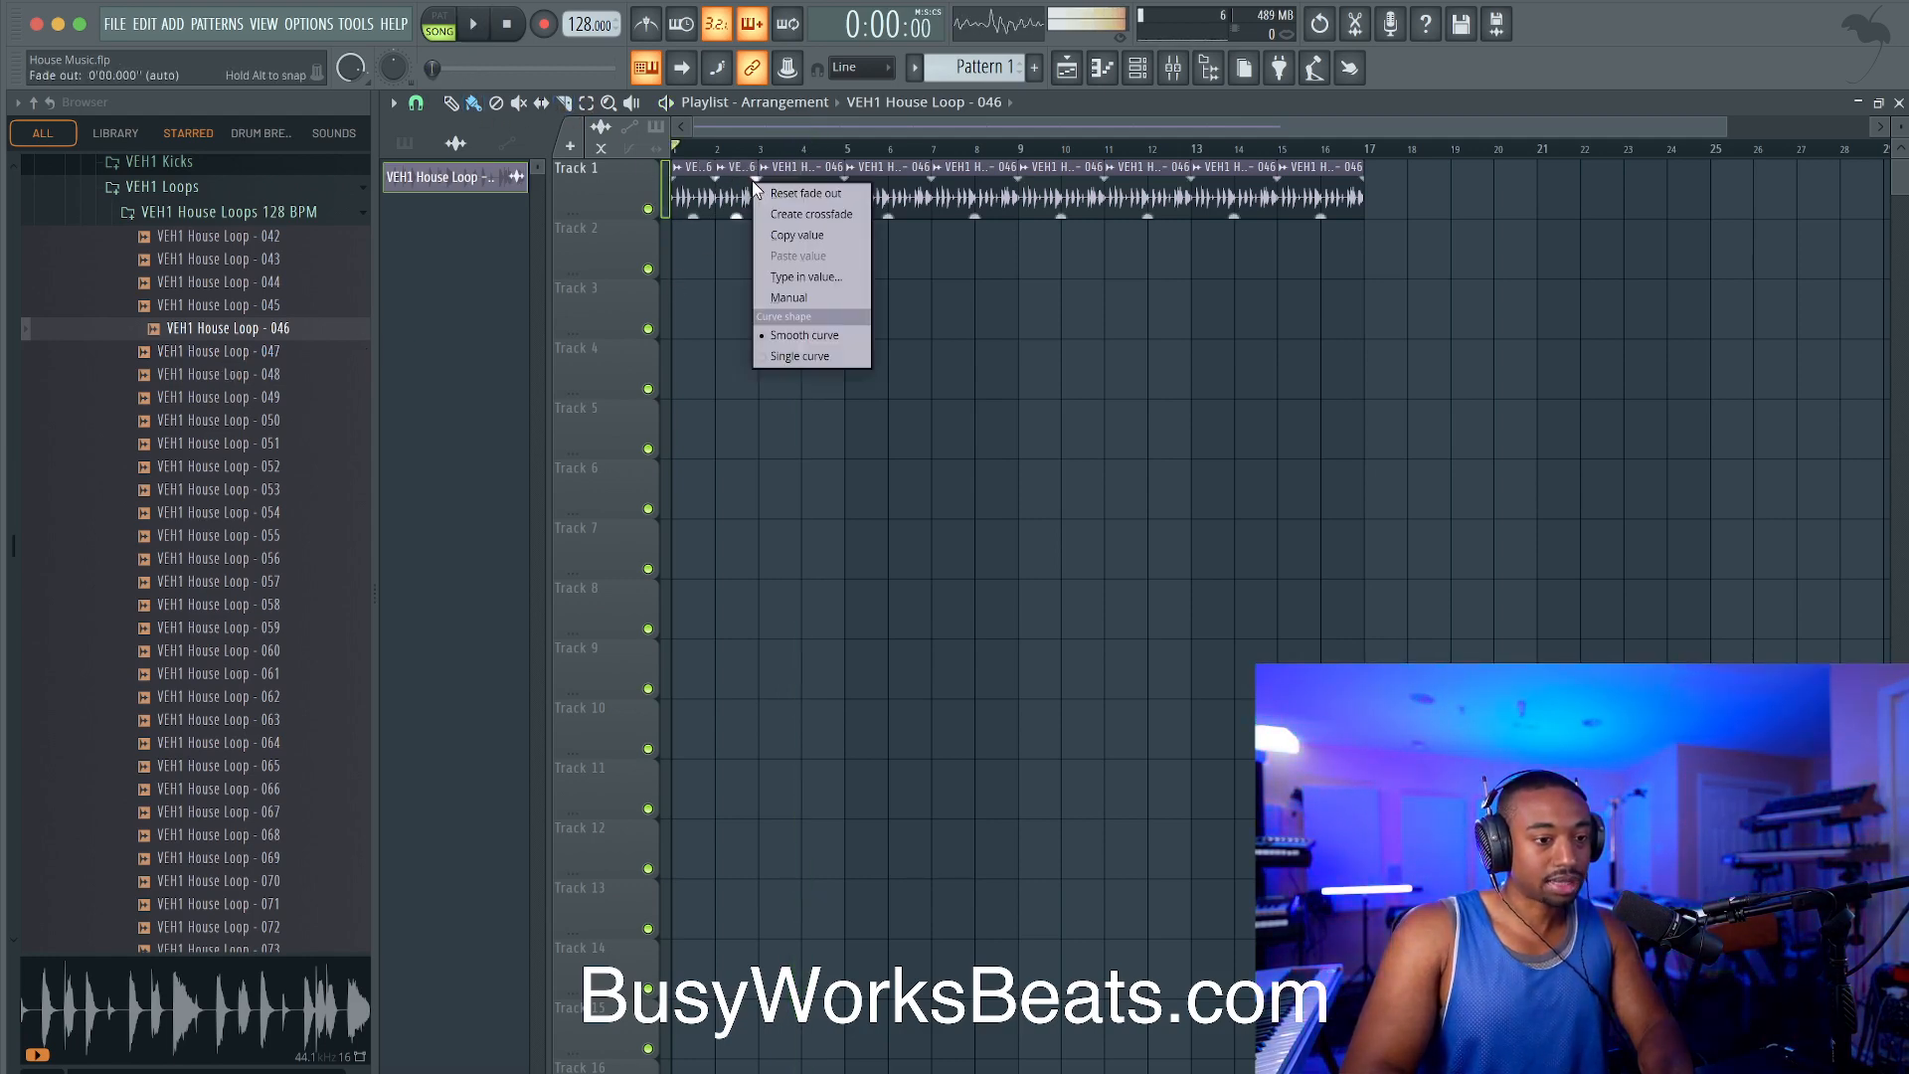
click(563, 104)
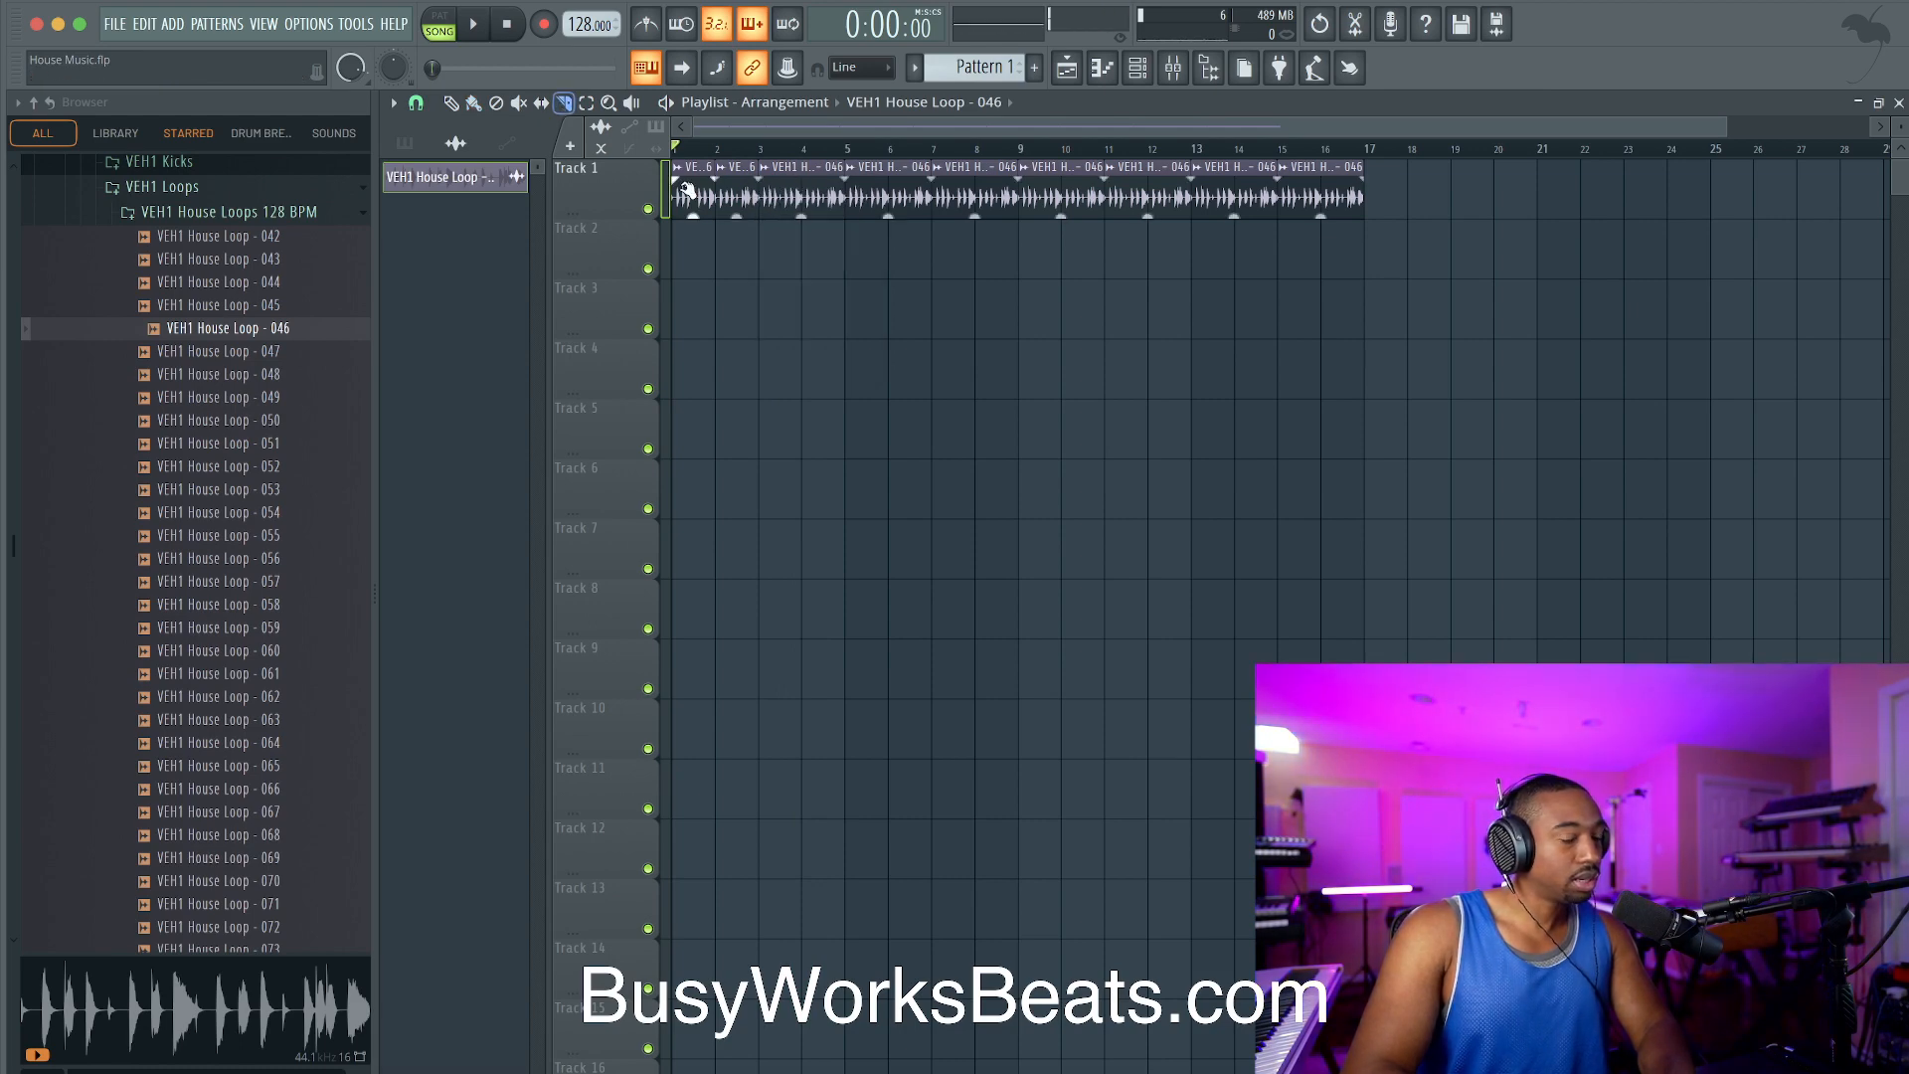
scroll(688, 189, up, 6)
drag(641, 219, 639, 266)
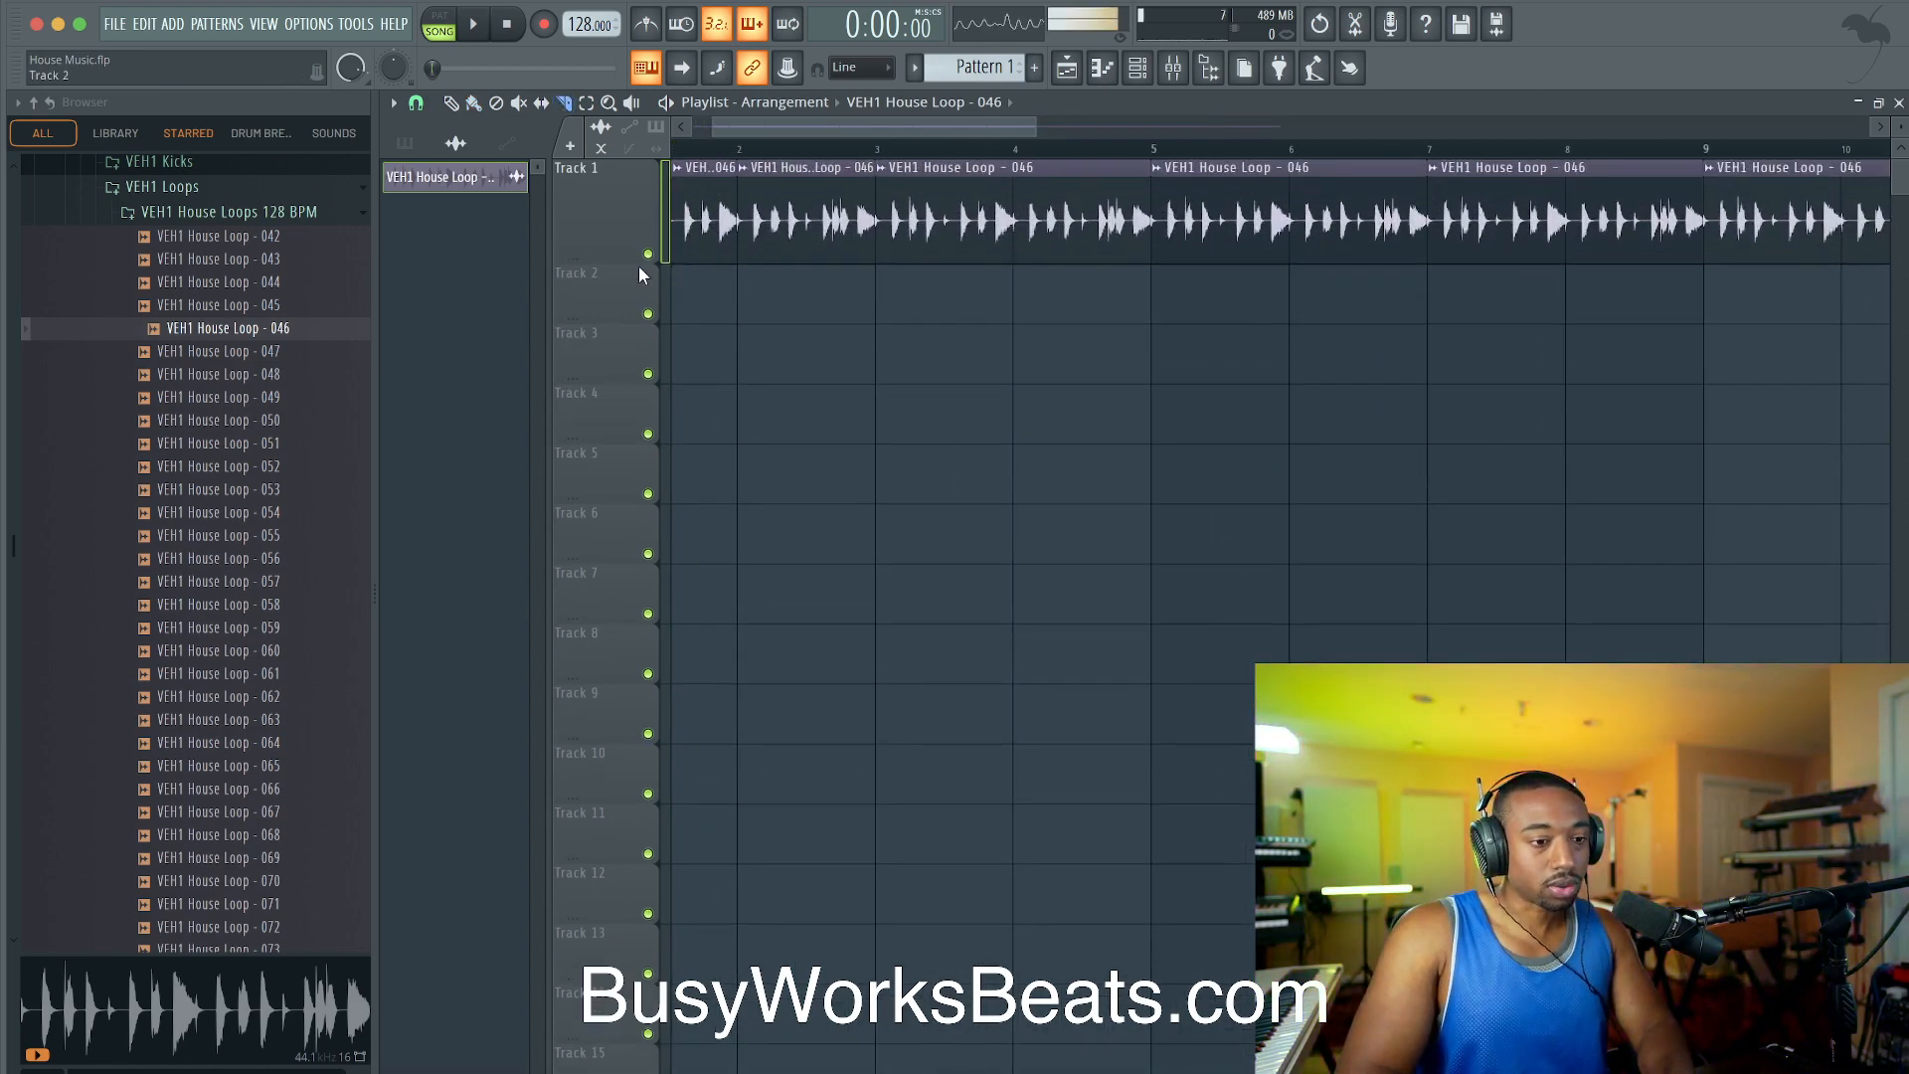
ctrl+click(778, 226)
scroll(779, 227, left, 2)
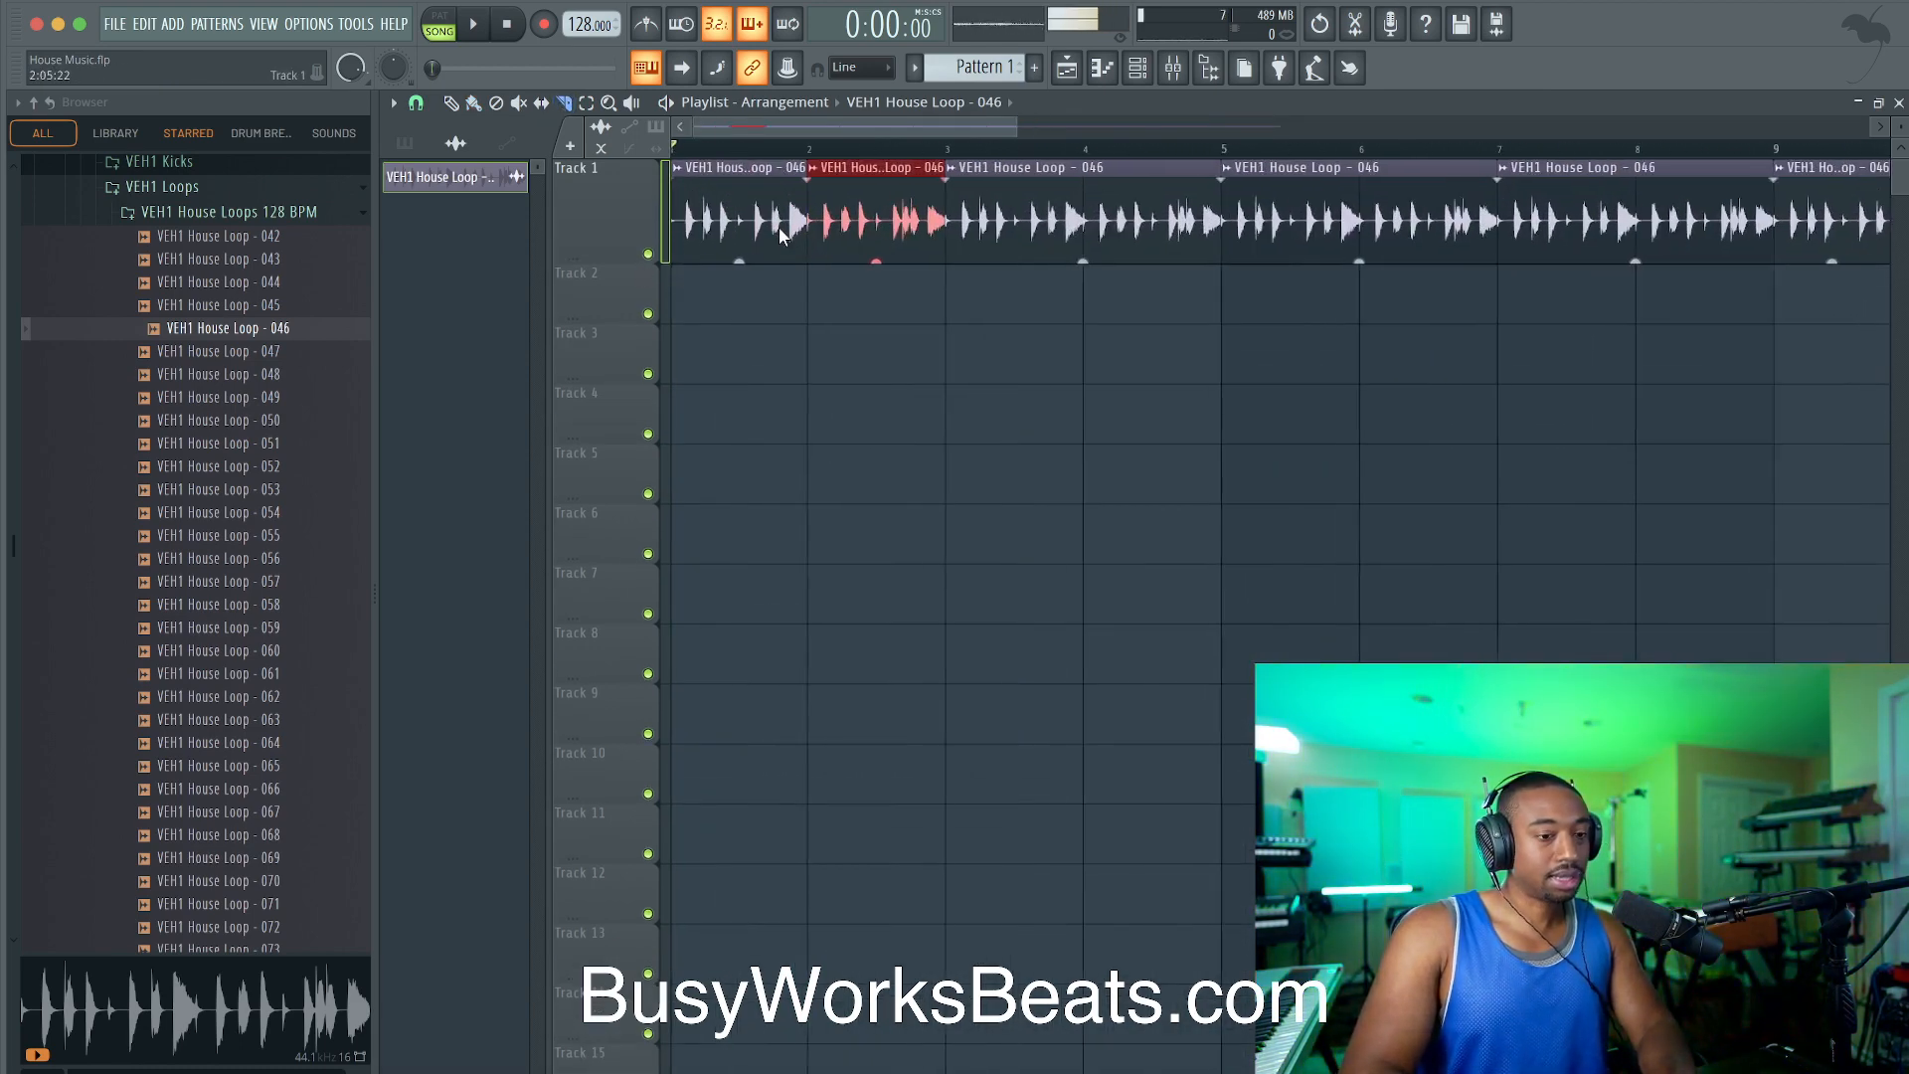
key(Delete)
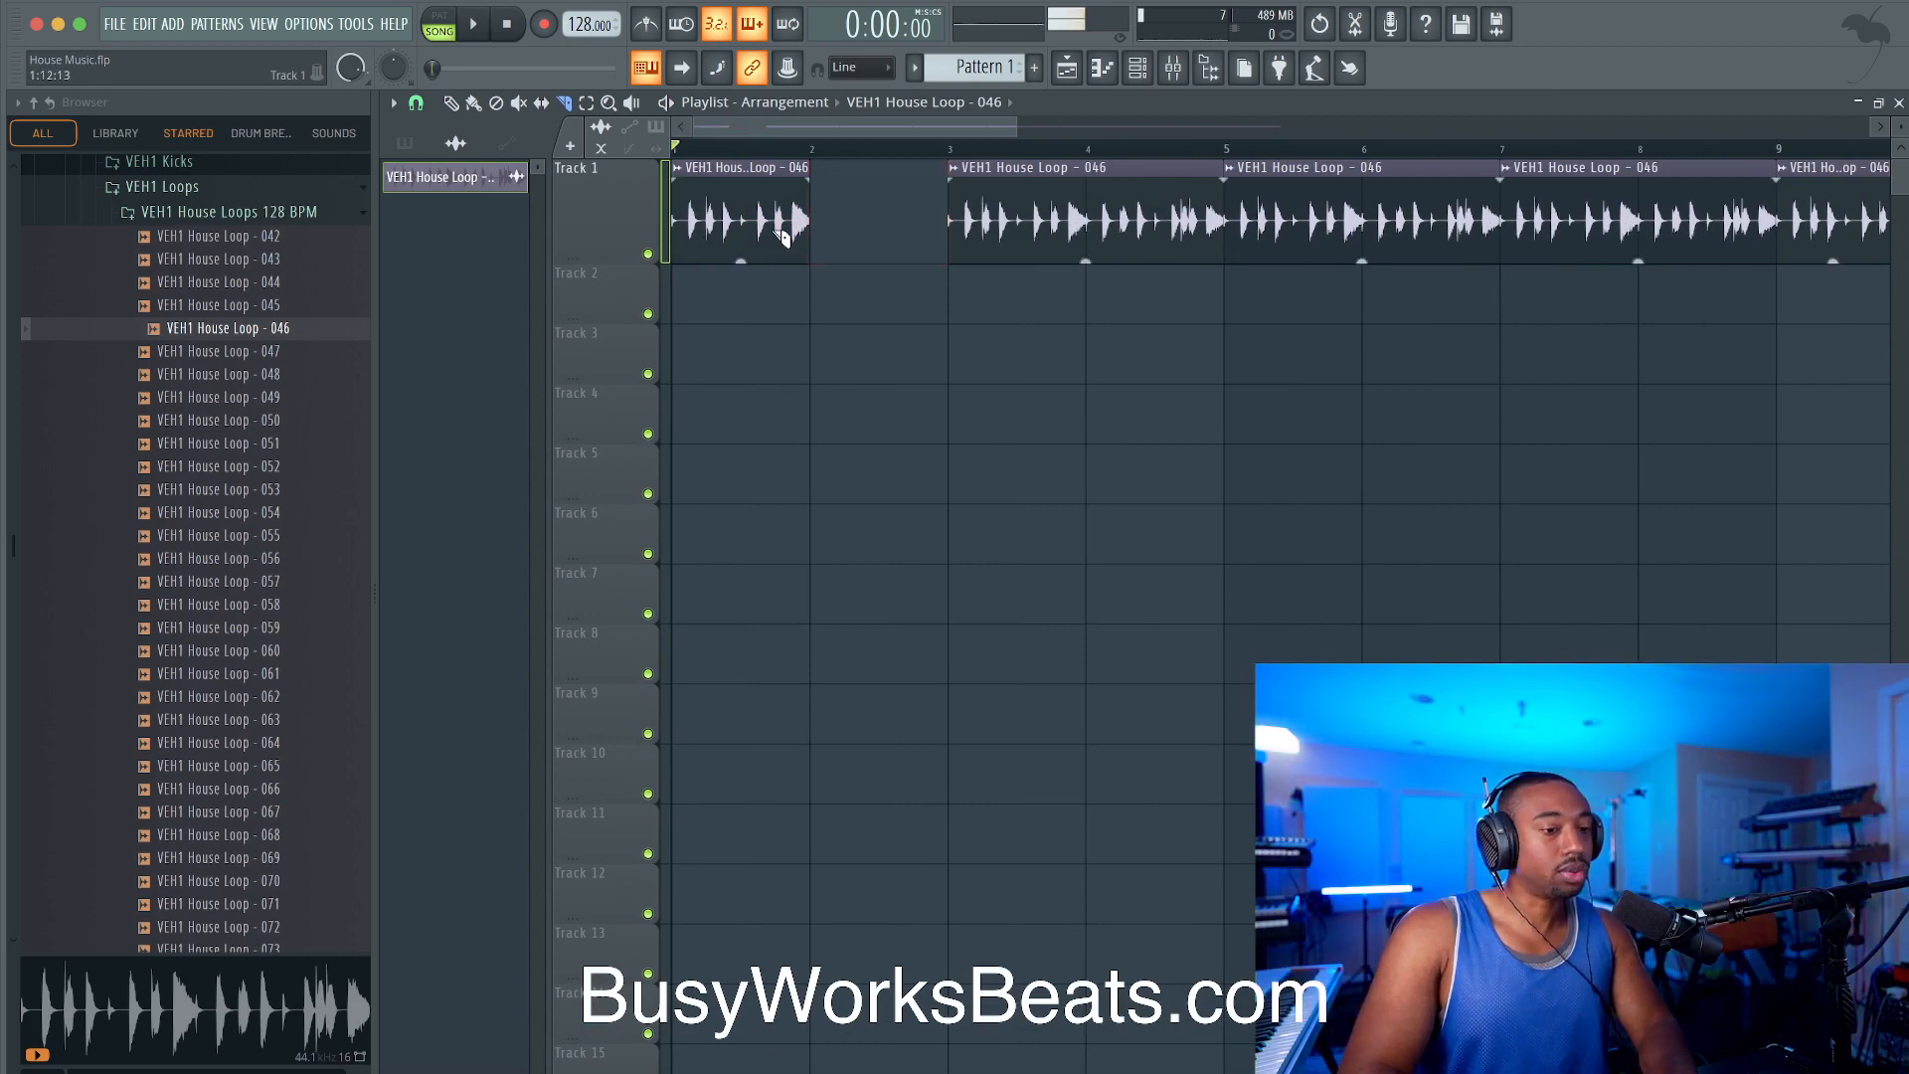
ctrl+click(763, 233)
scroll(884, 282, down, 4)
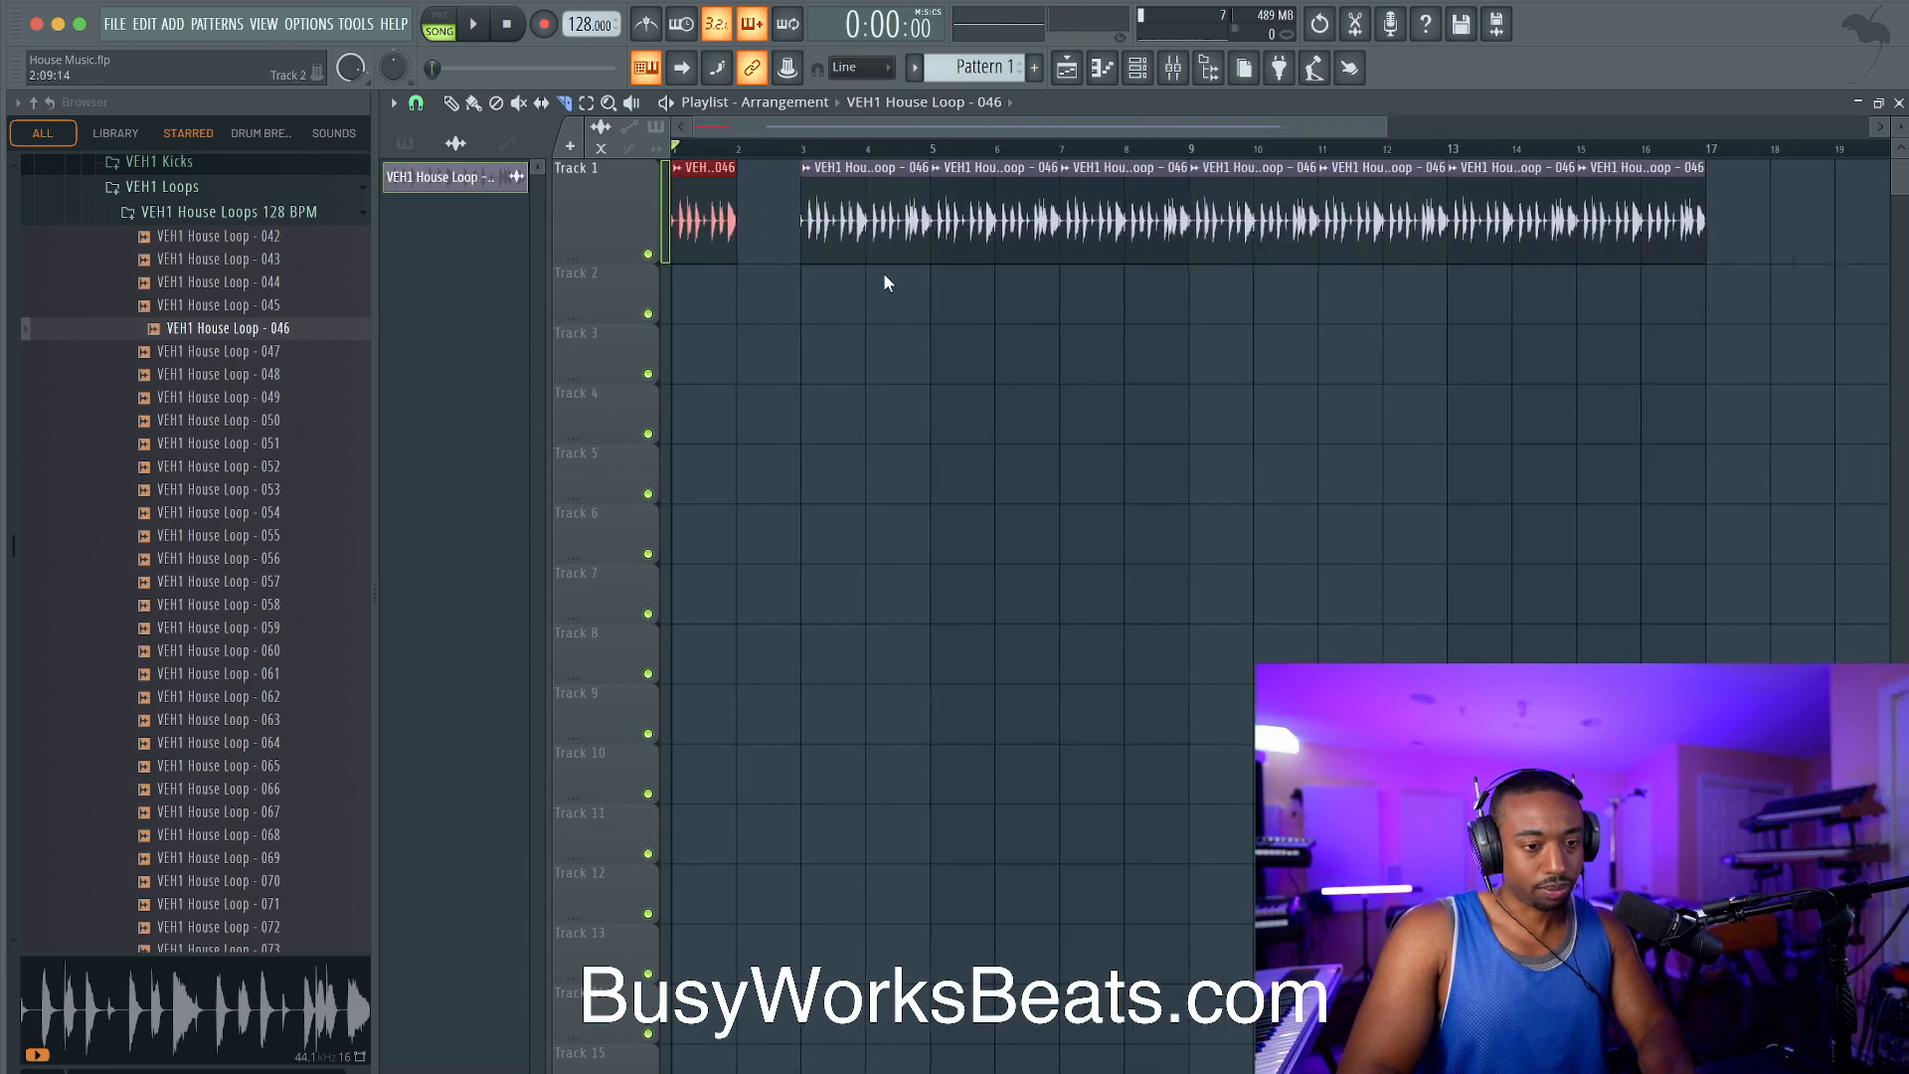
drag(813, 226, 1636, 228)
key(Delete)
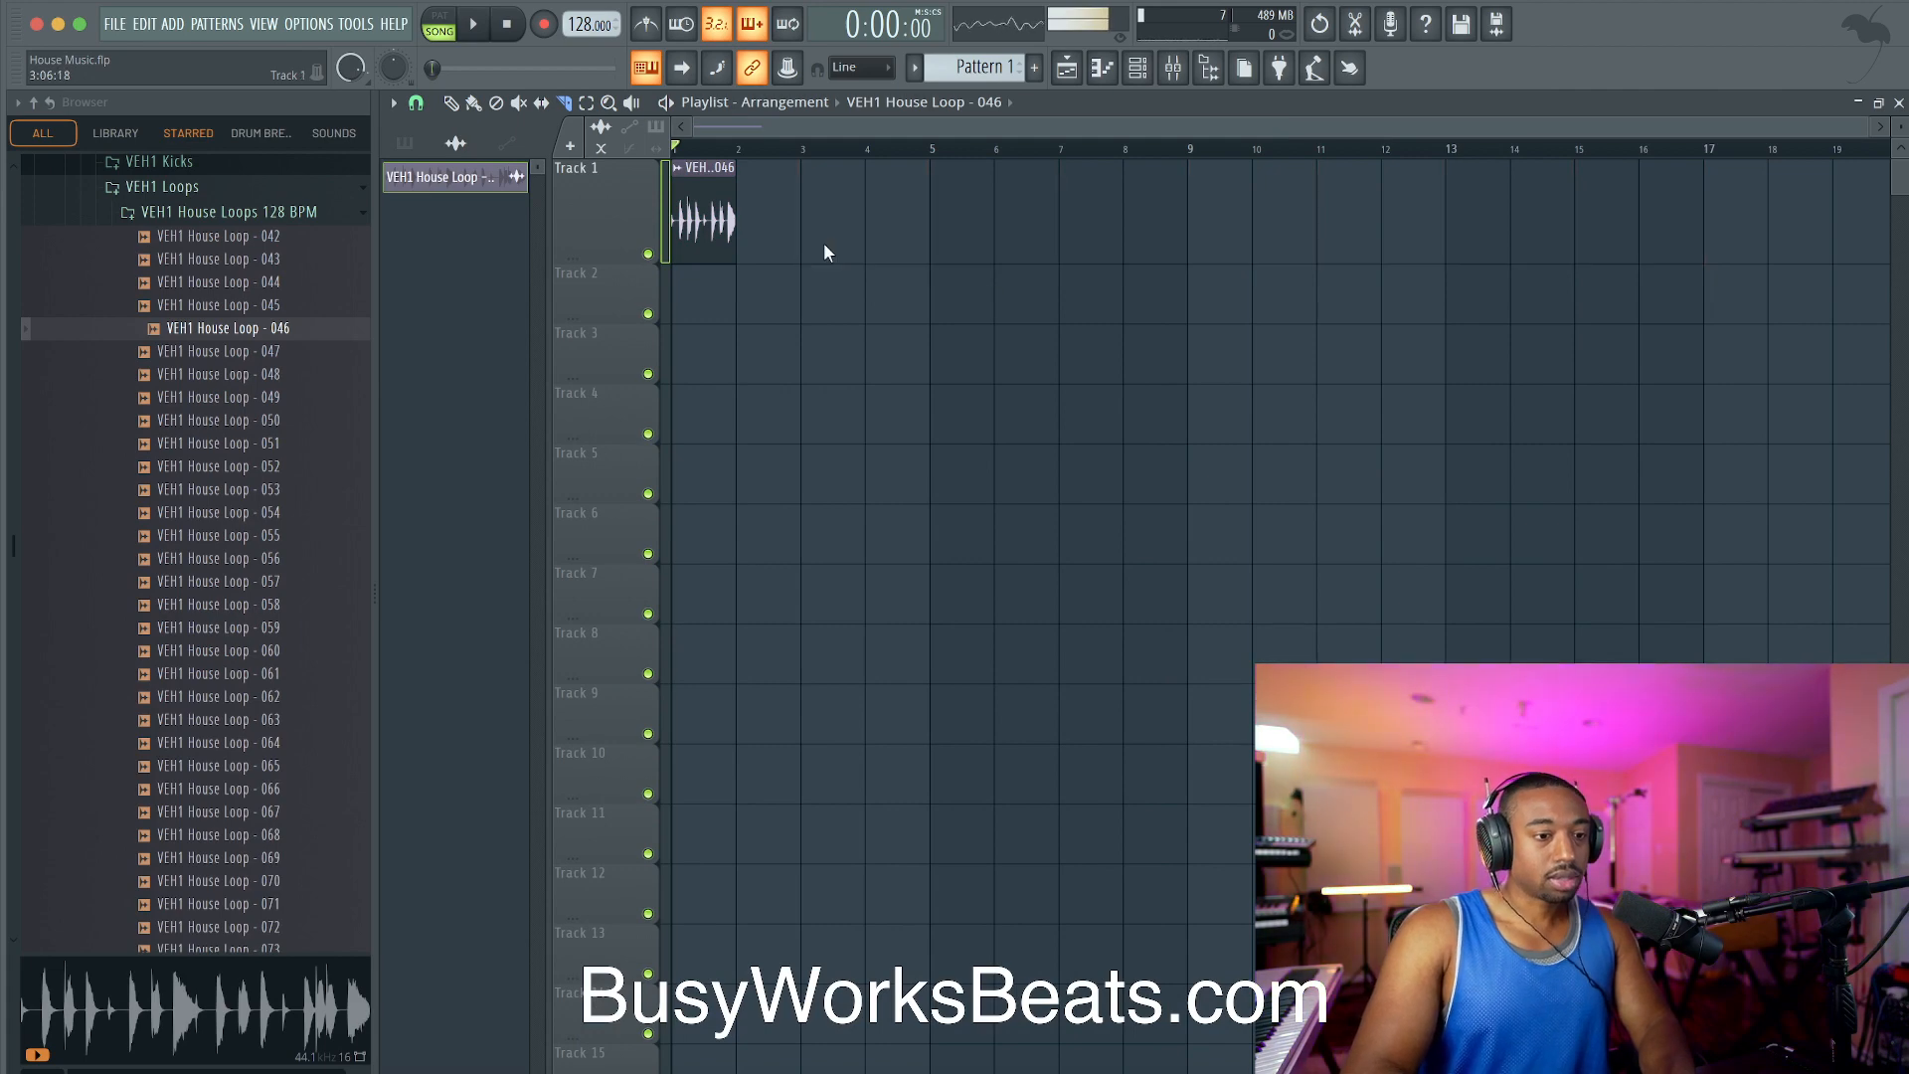
key(ctrl+z)
Step: Duplicate the one-bar clip from bar 1 into the gap at bar 2 and start playback
drag(756, 162, 712, 249)
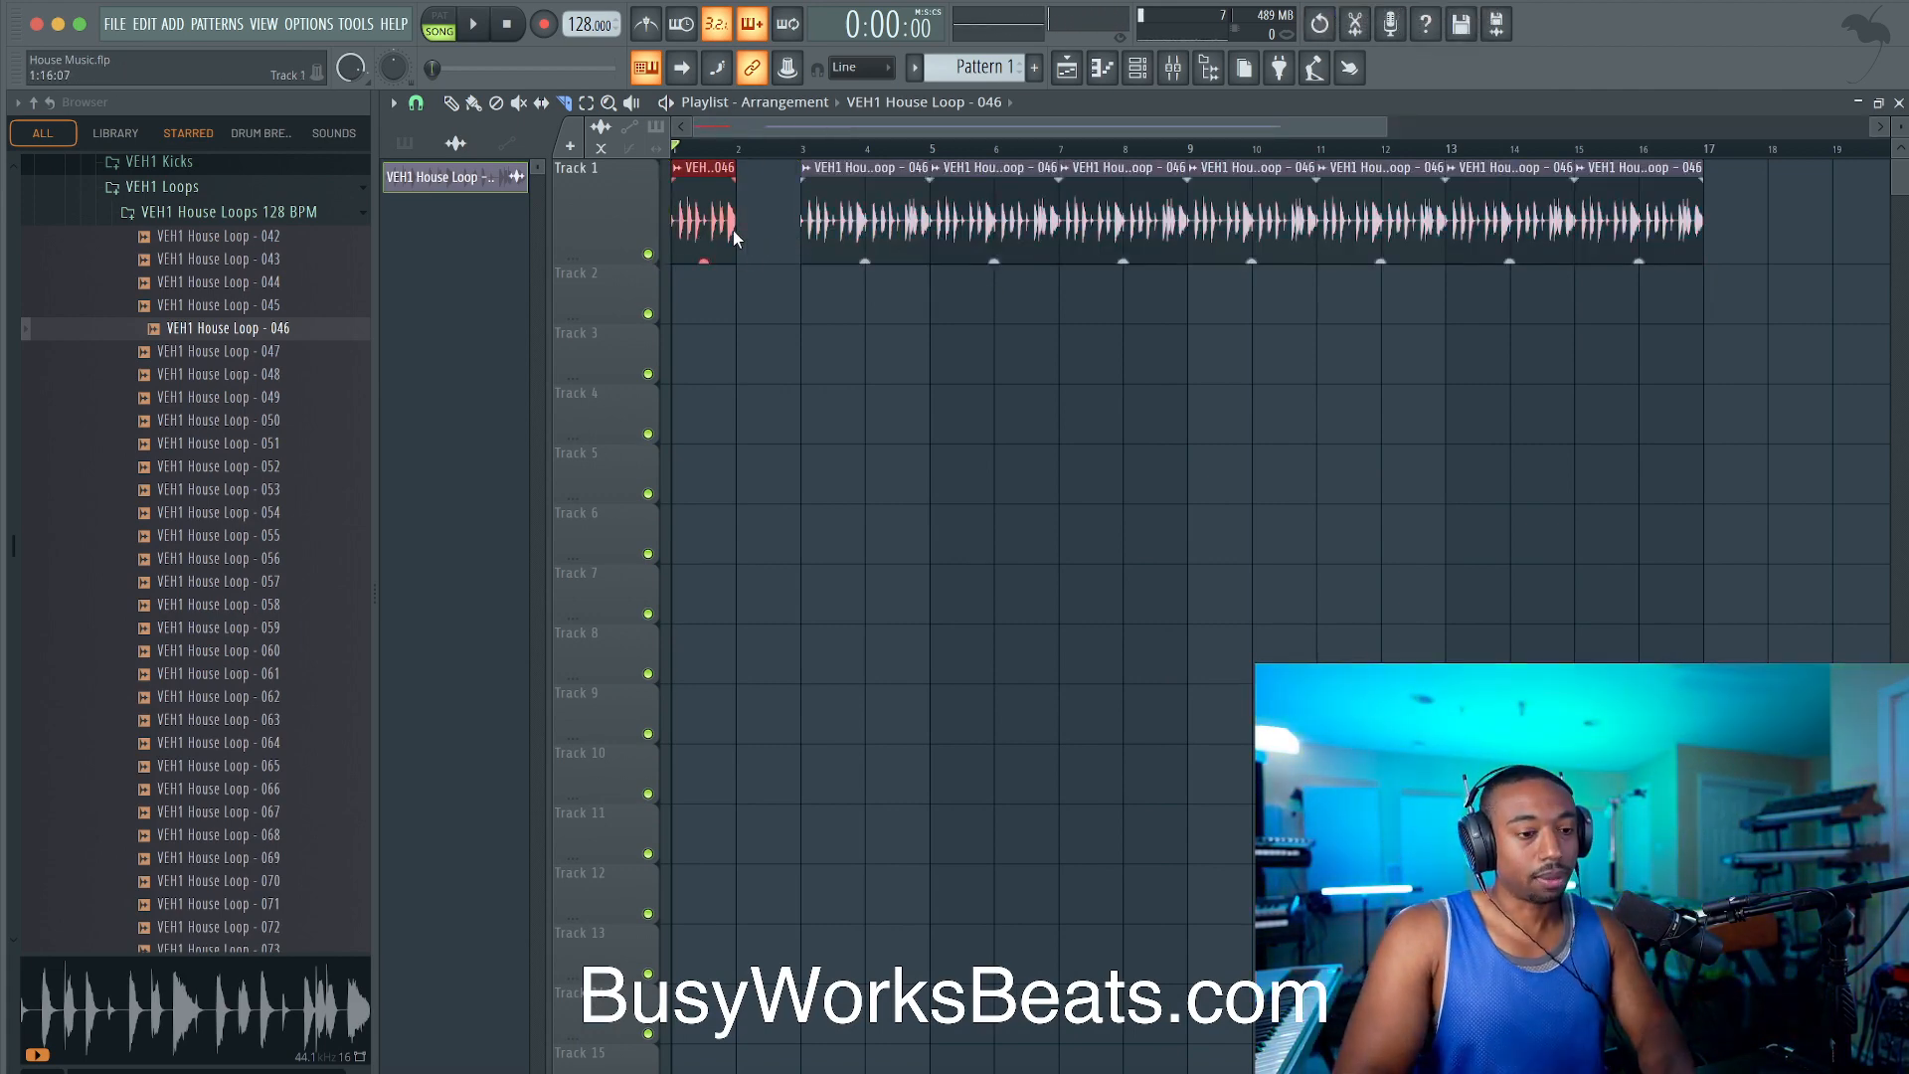
key(ctrl+b)
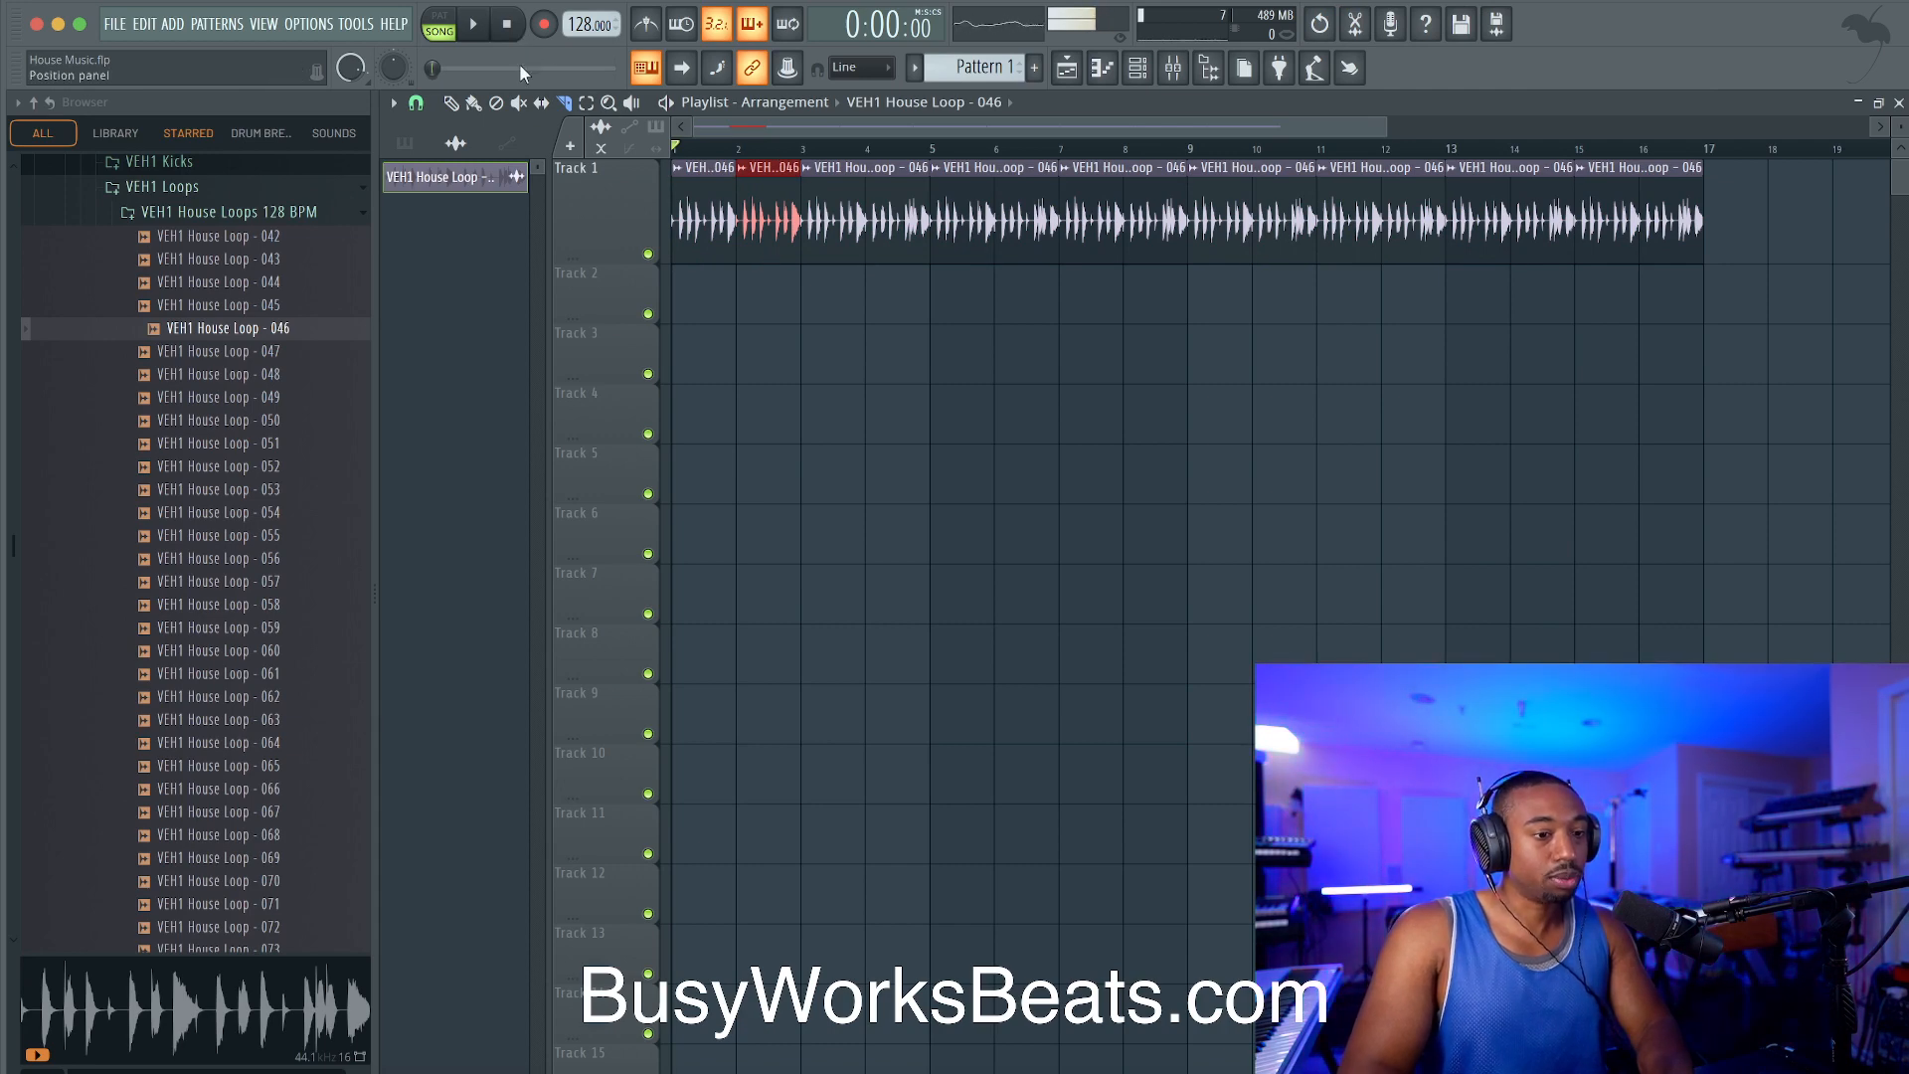
key(space)
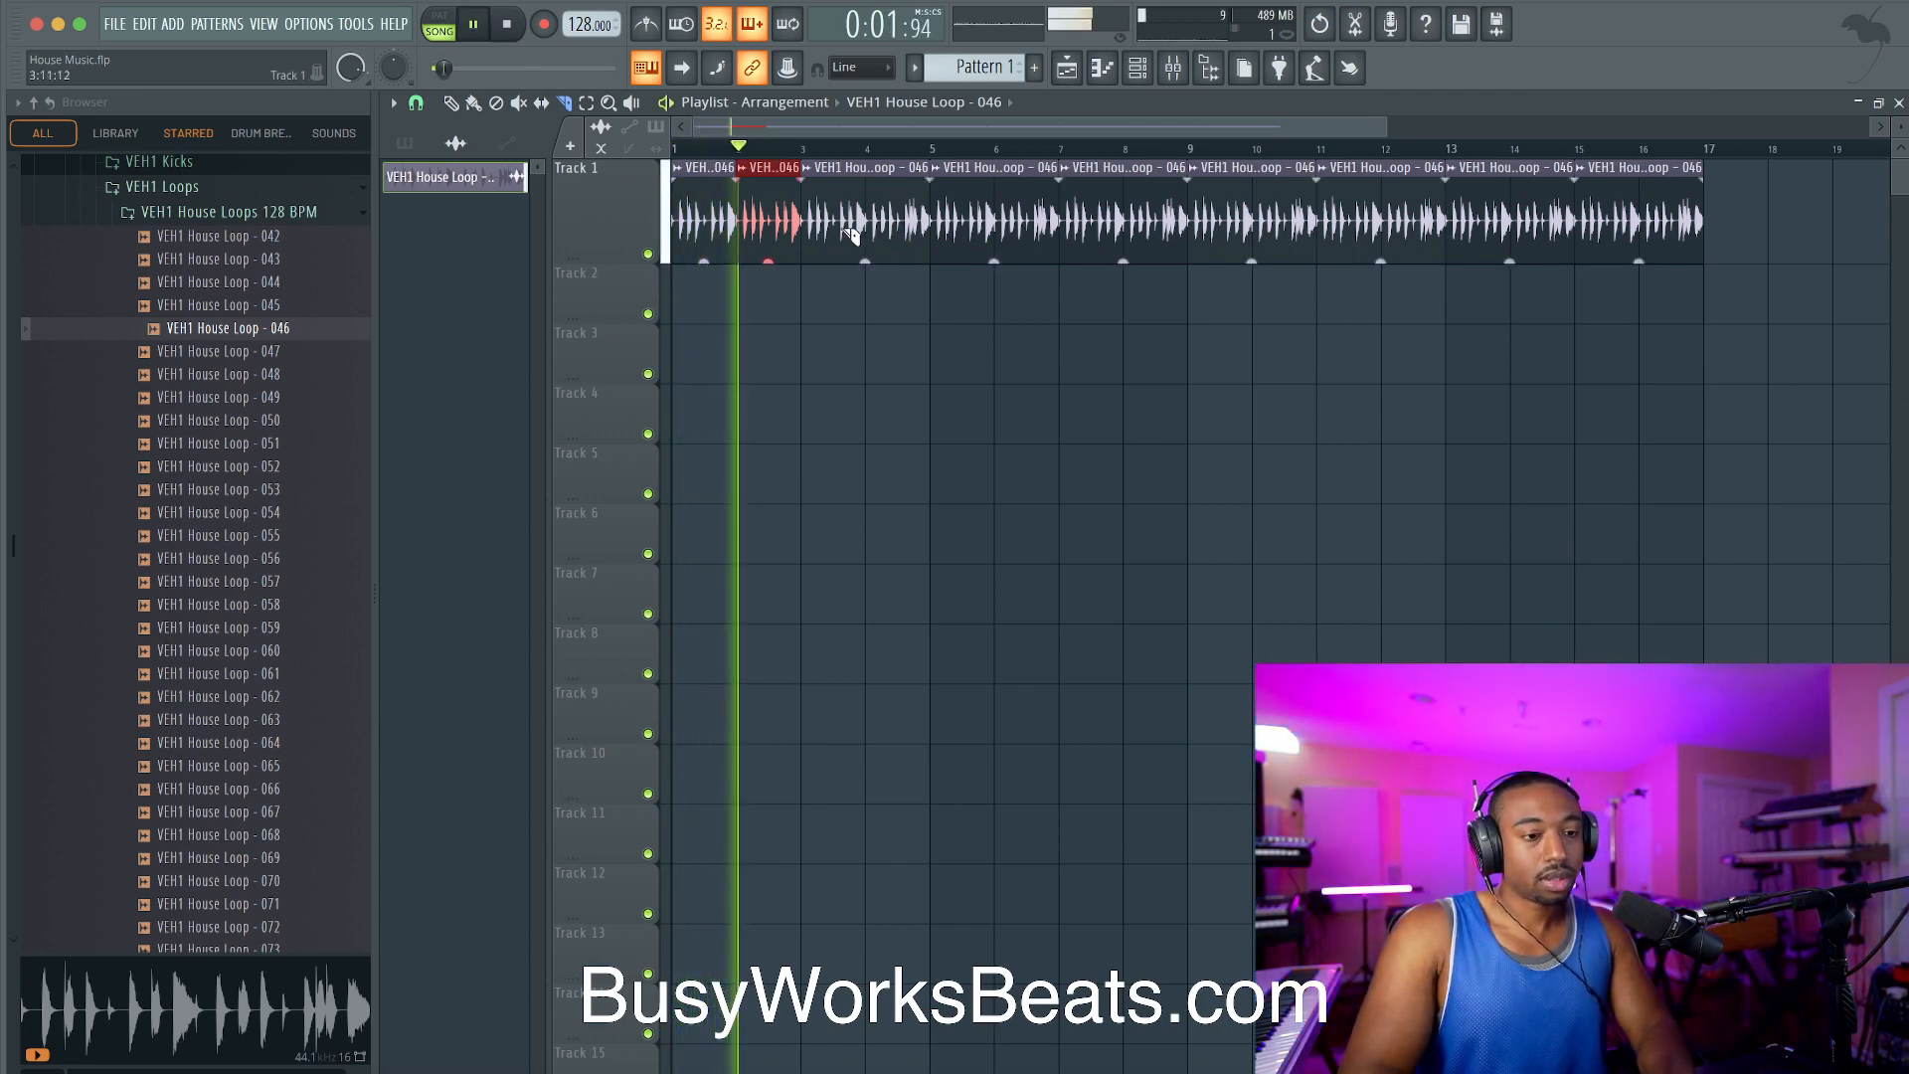
Step: Stop playback and delete the six loop clips on Track 1 from bar 5 onward
drag(835, 239, 1722, 223)
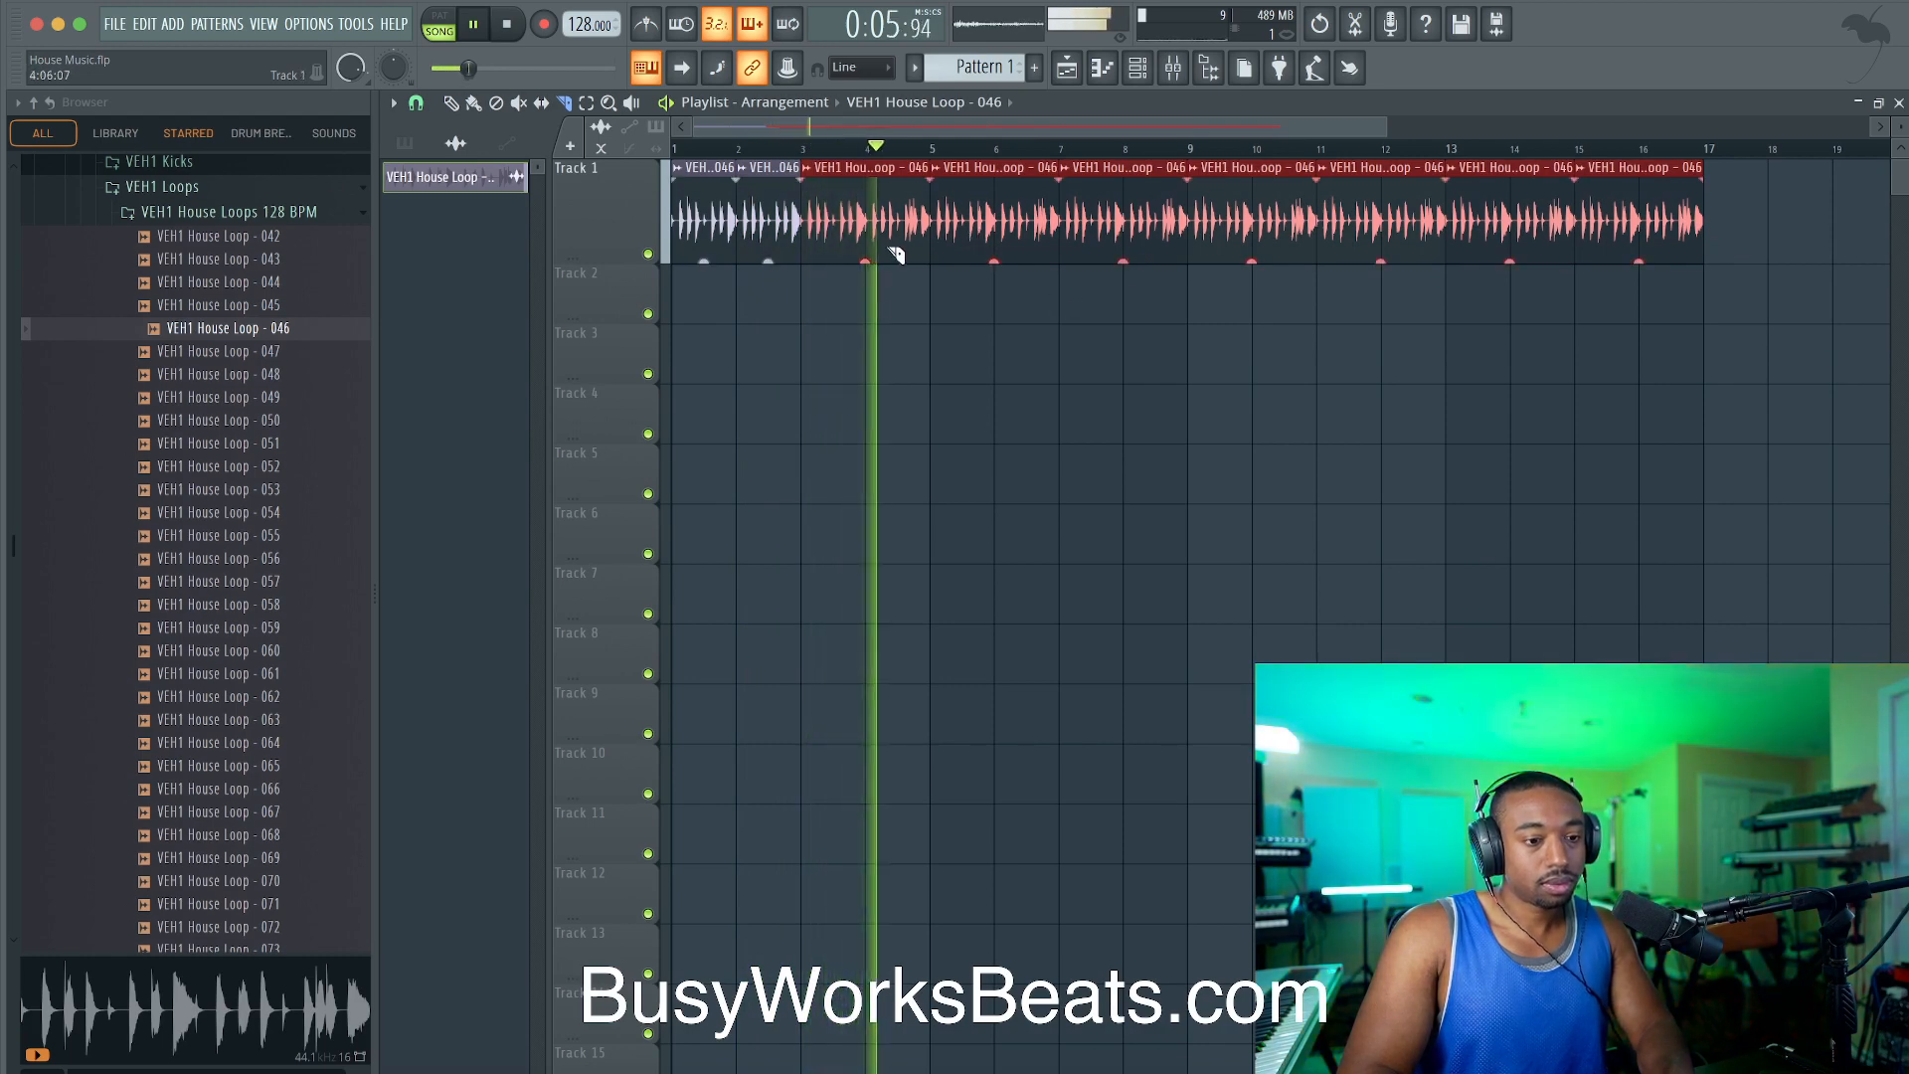
drag(962, 247, 1687, 234)
key(space)
key(Delete)
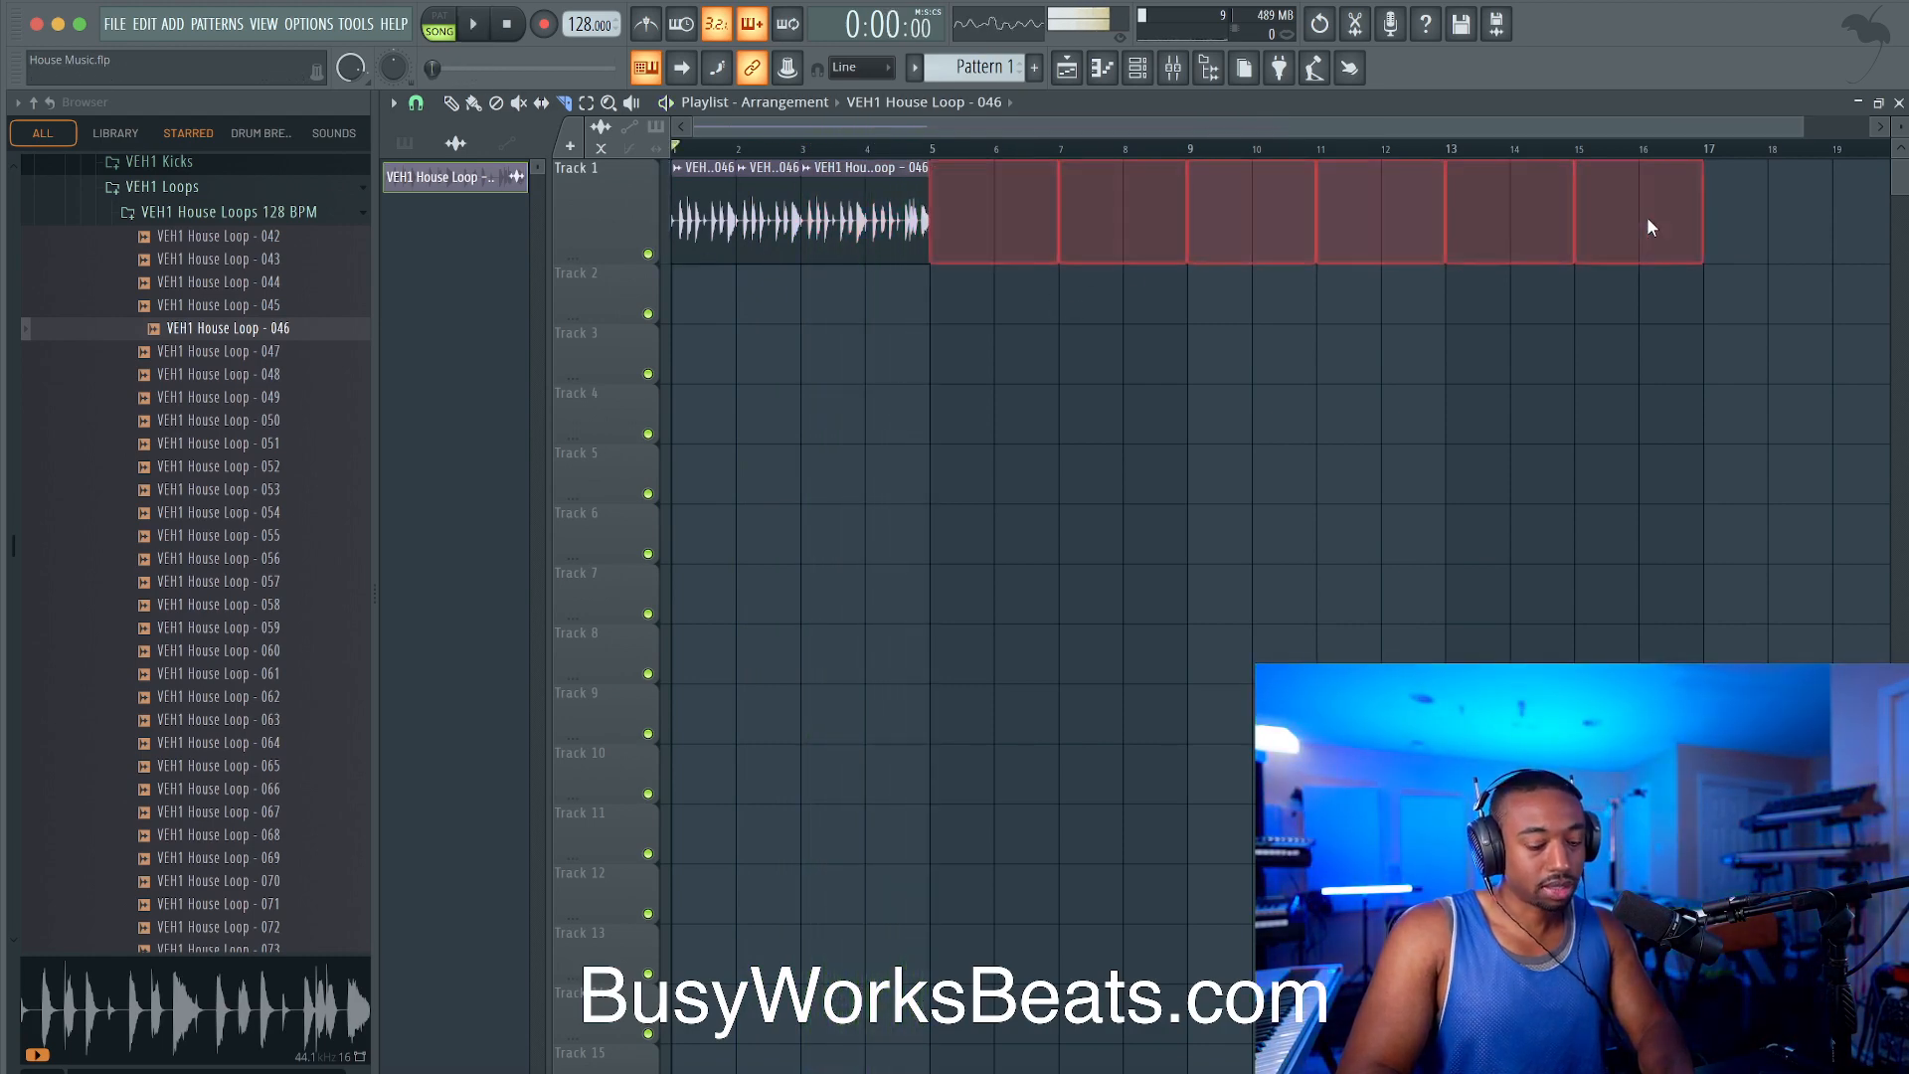
Step: Duplicate the four-bar group of clips three times to fill Track 1 through bar 16, and play the arrangement
drag(1108, 263, 608, 237)
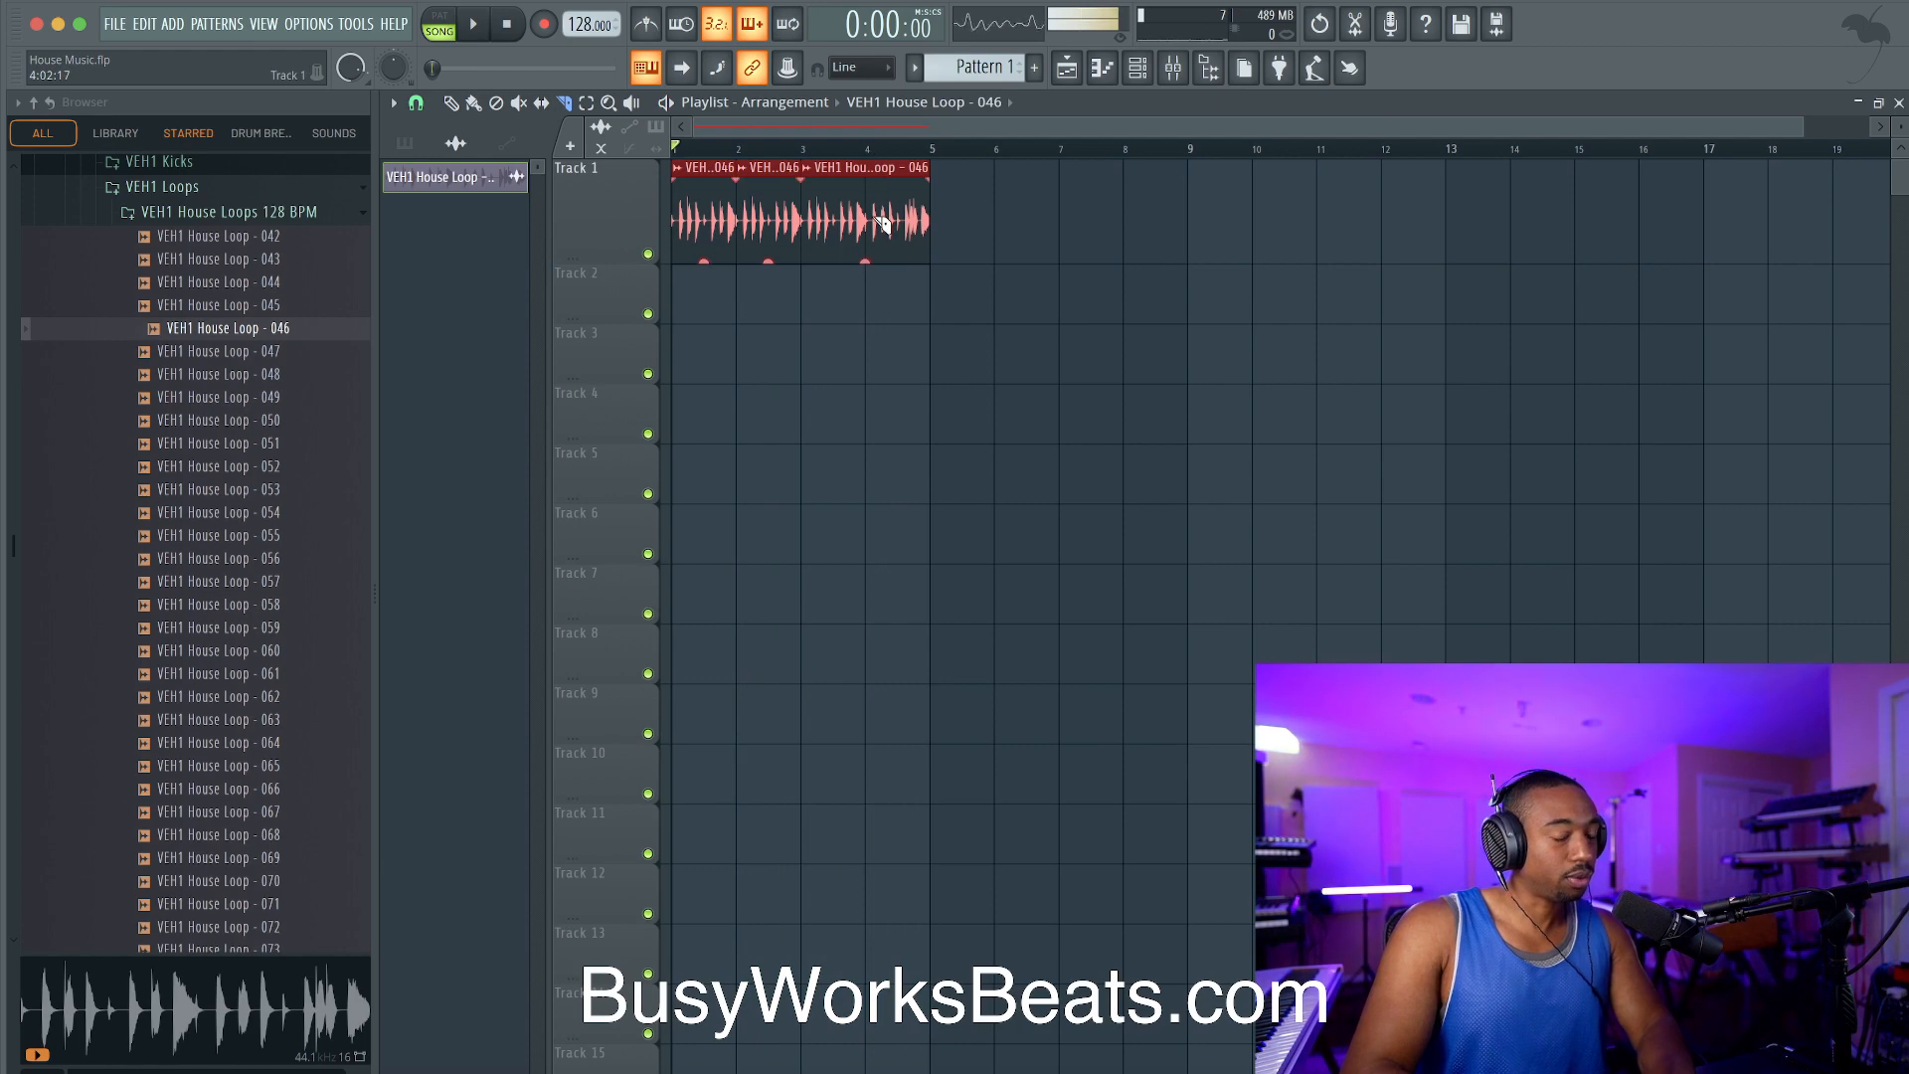
key(ctrl+b)
key(ctrl+b)
key(ctrl+b)
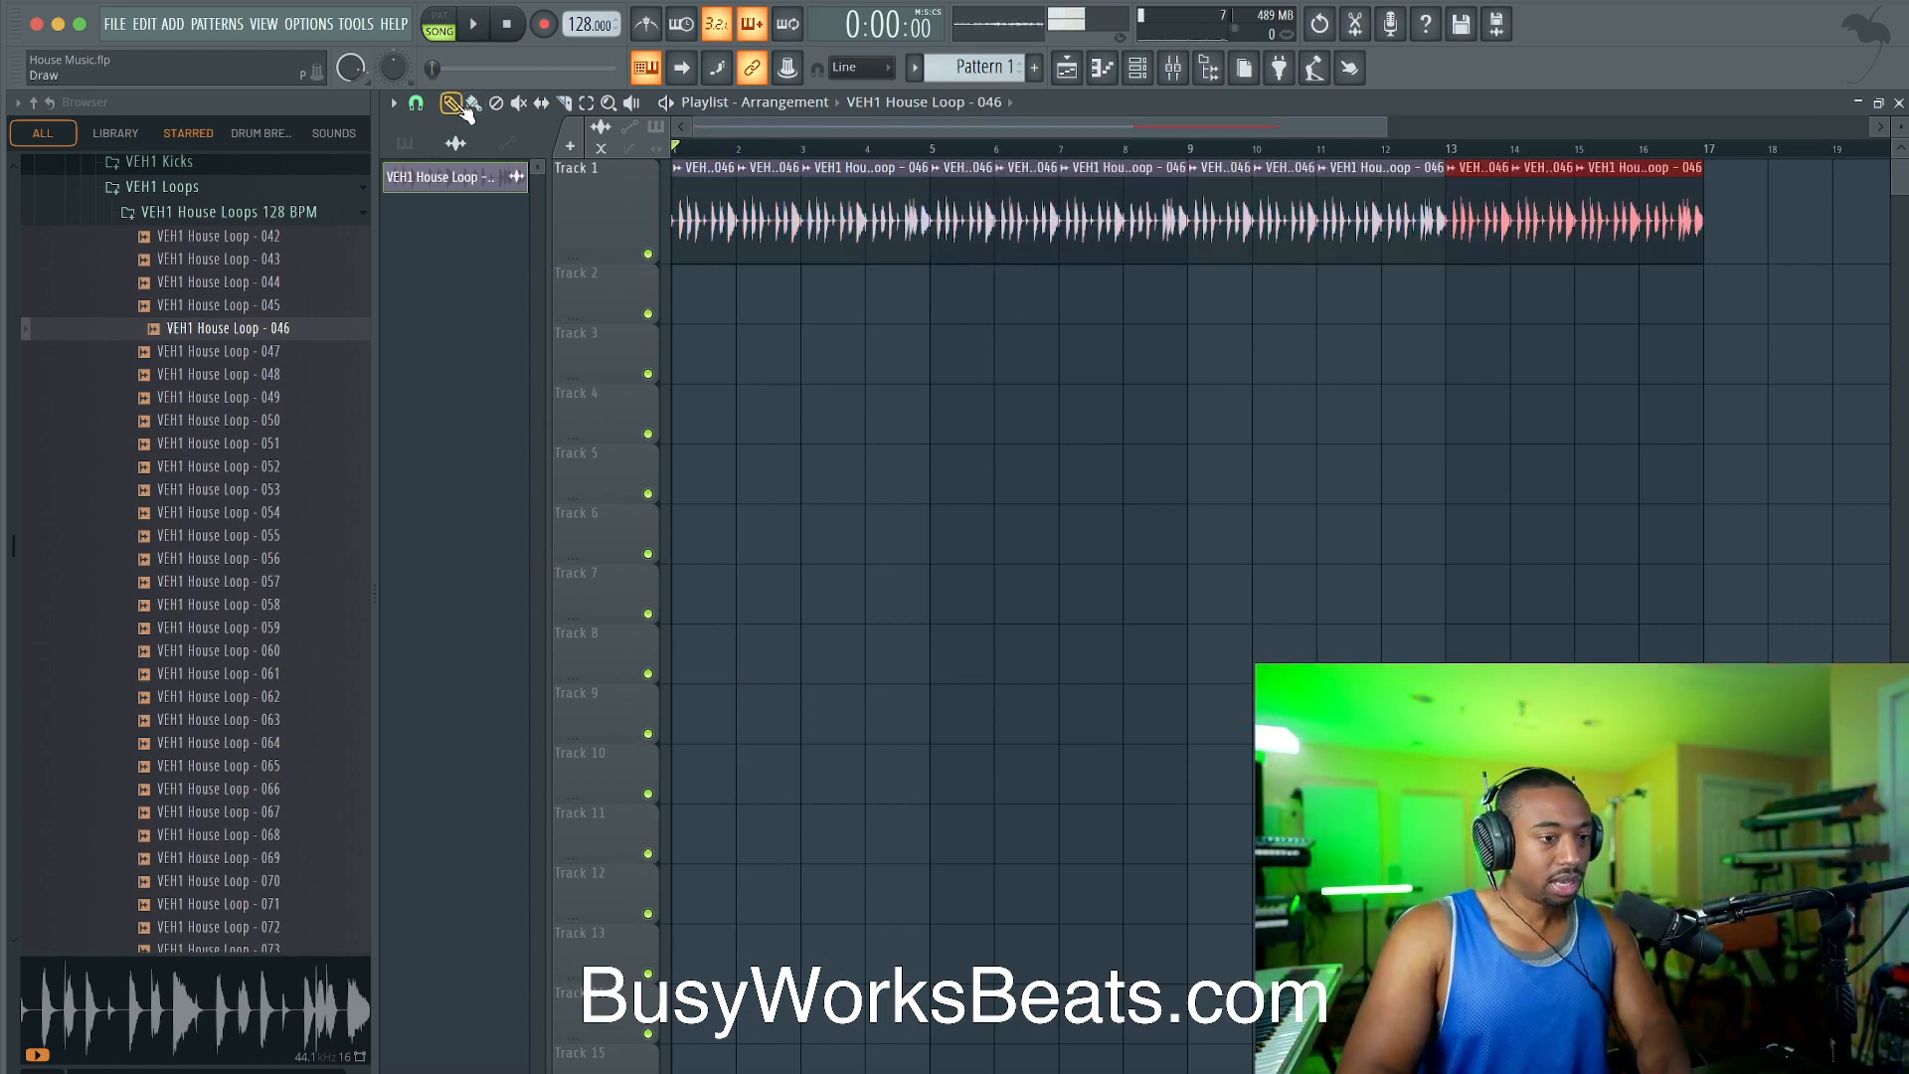
click(474, 24)
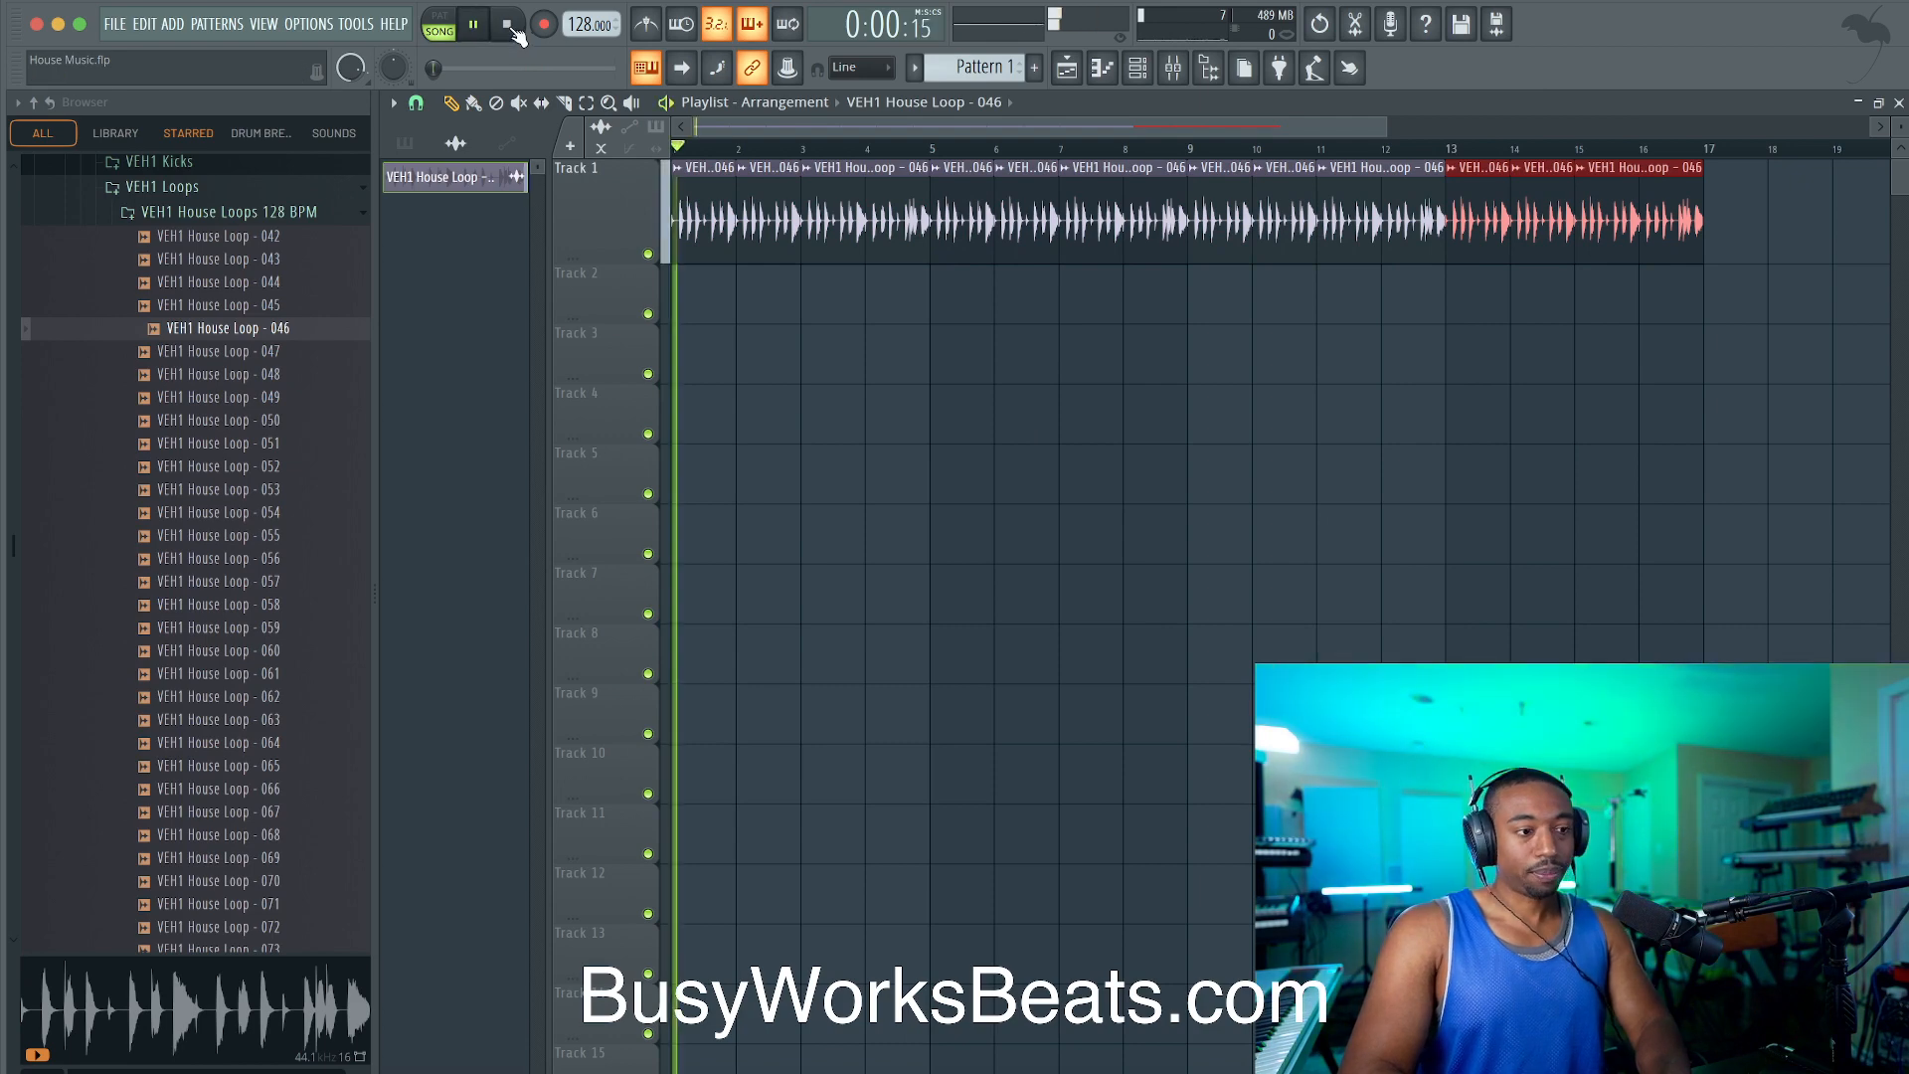
ctrl+click(789, 384)
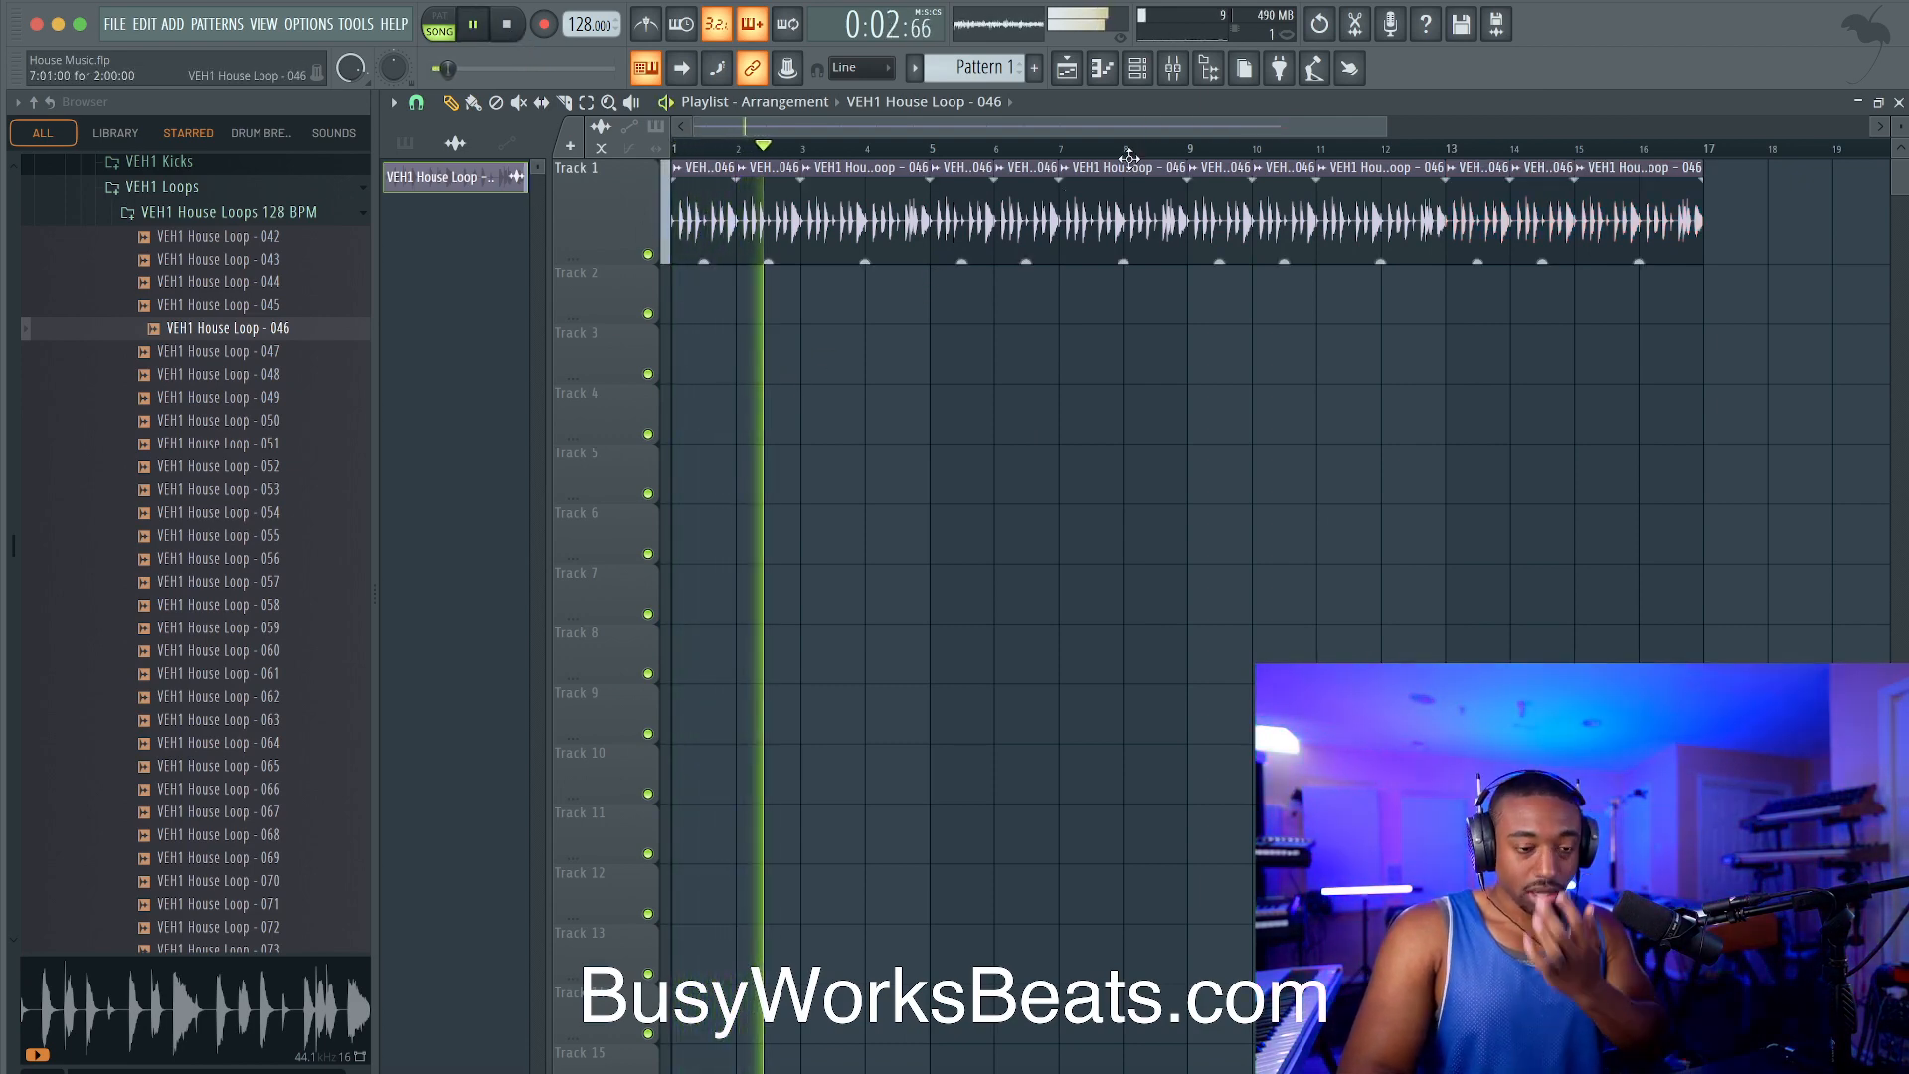
Step: Lower the House Loop 046 channel's volume in the channel rack, then close the rack and stop playback
click(1137, 67)
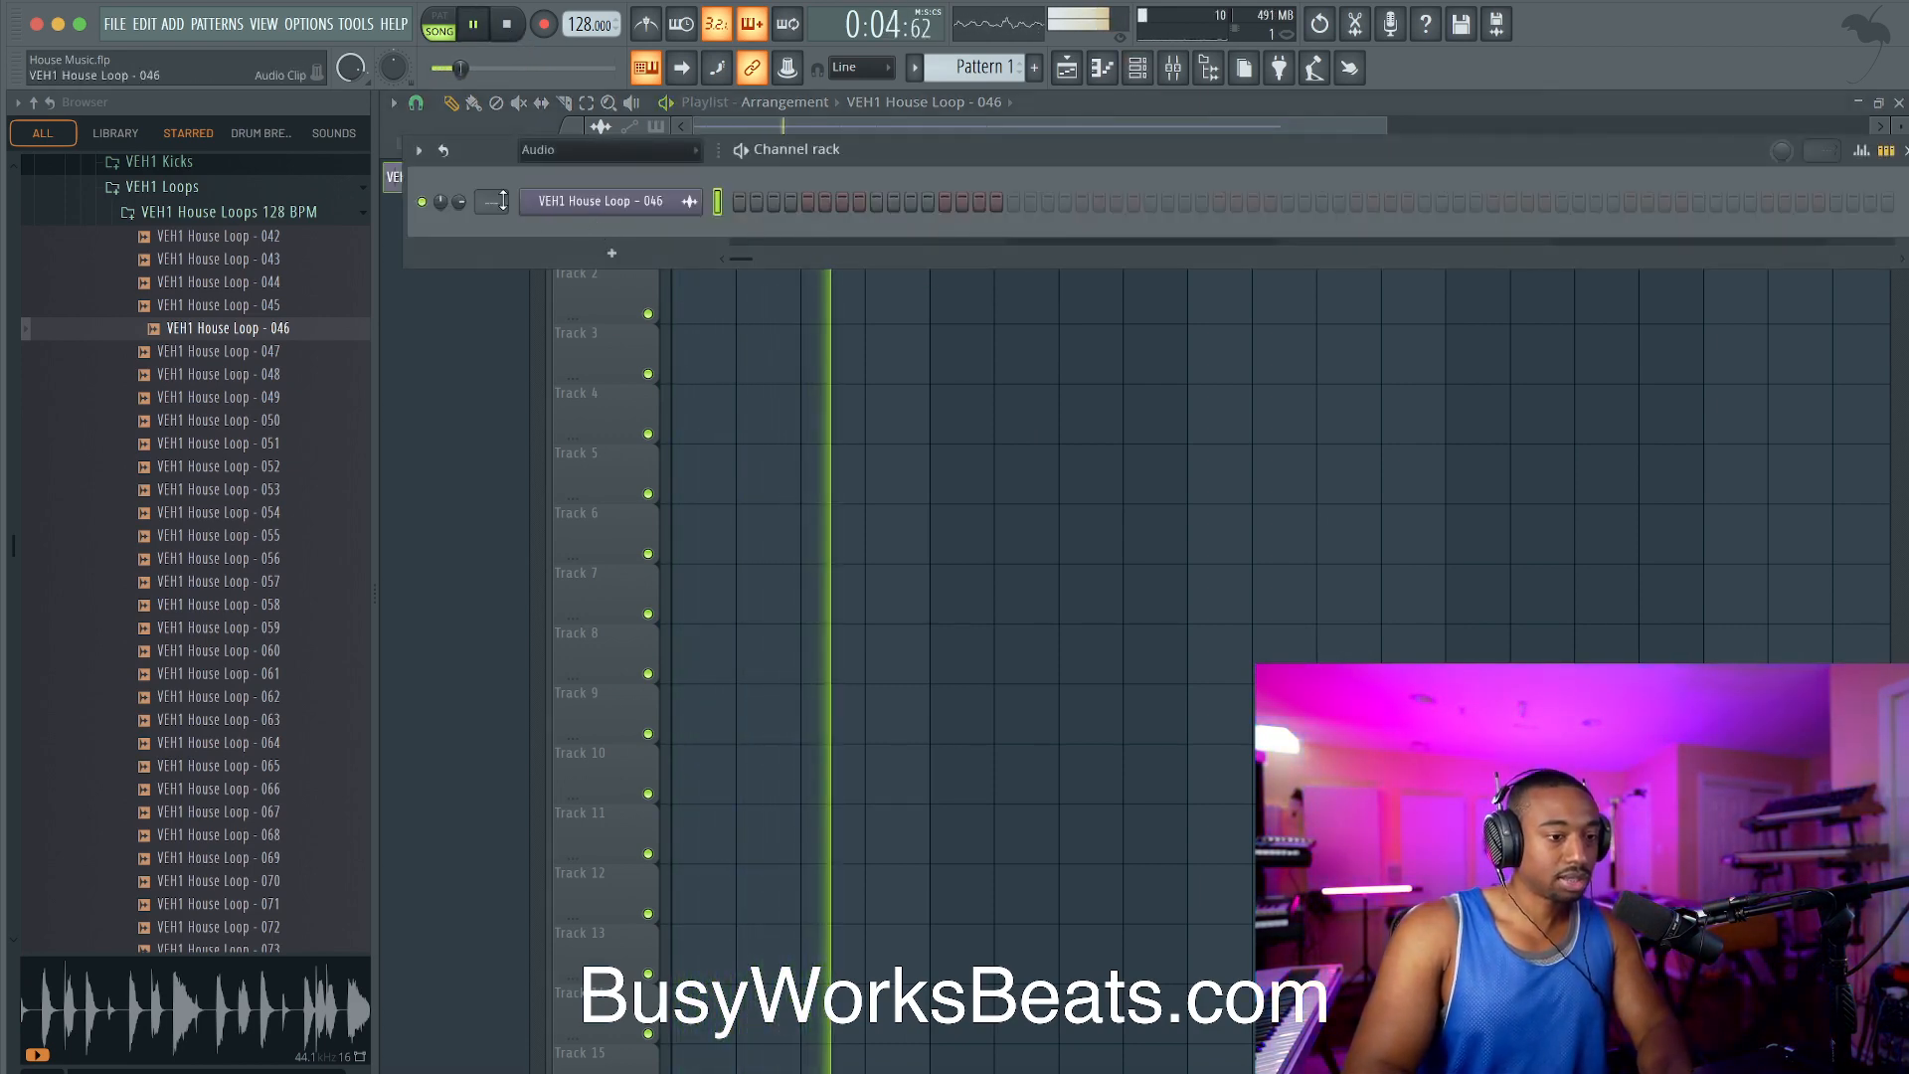
drag(458, 202, 458, 221)
right_click(772, 348)
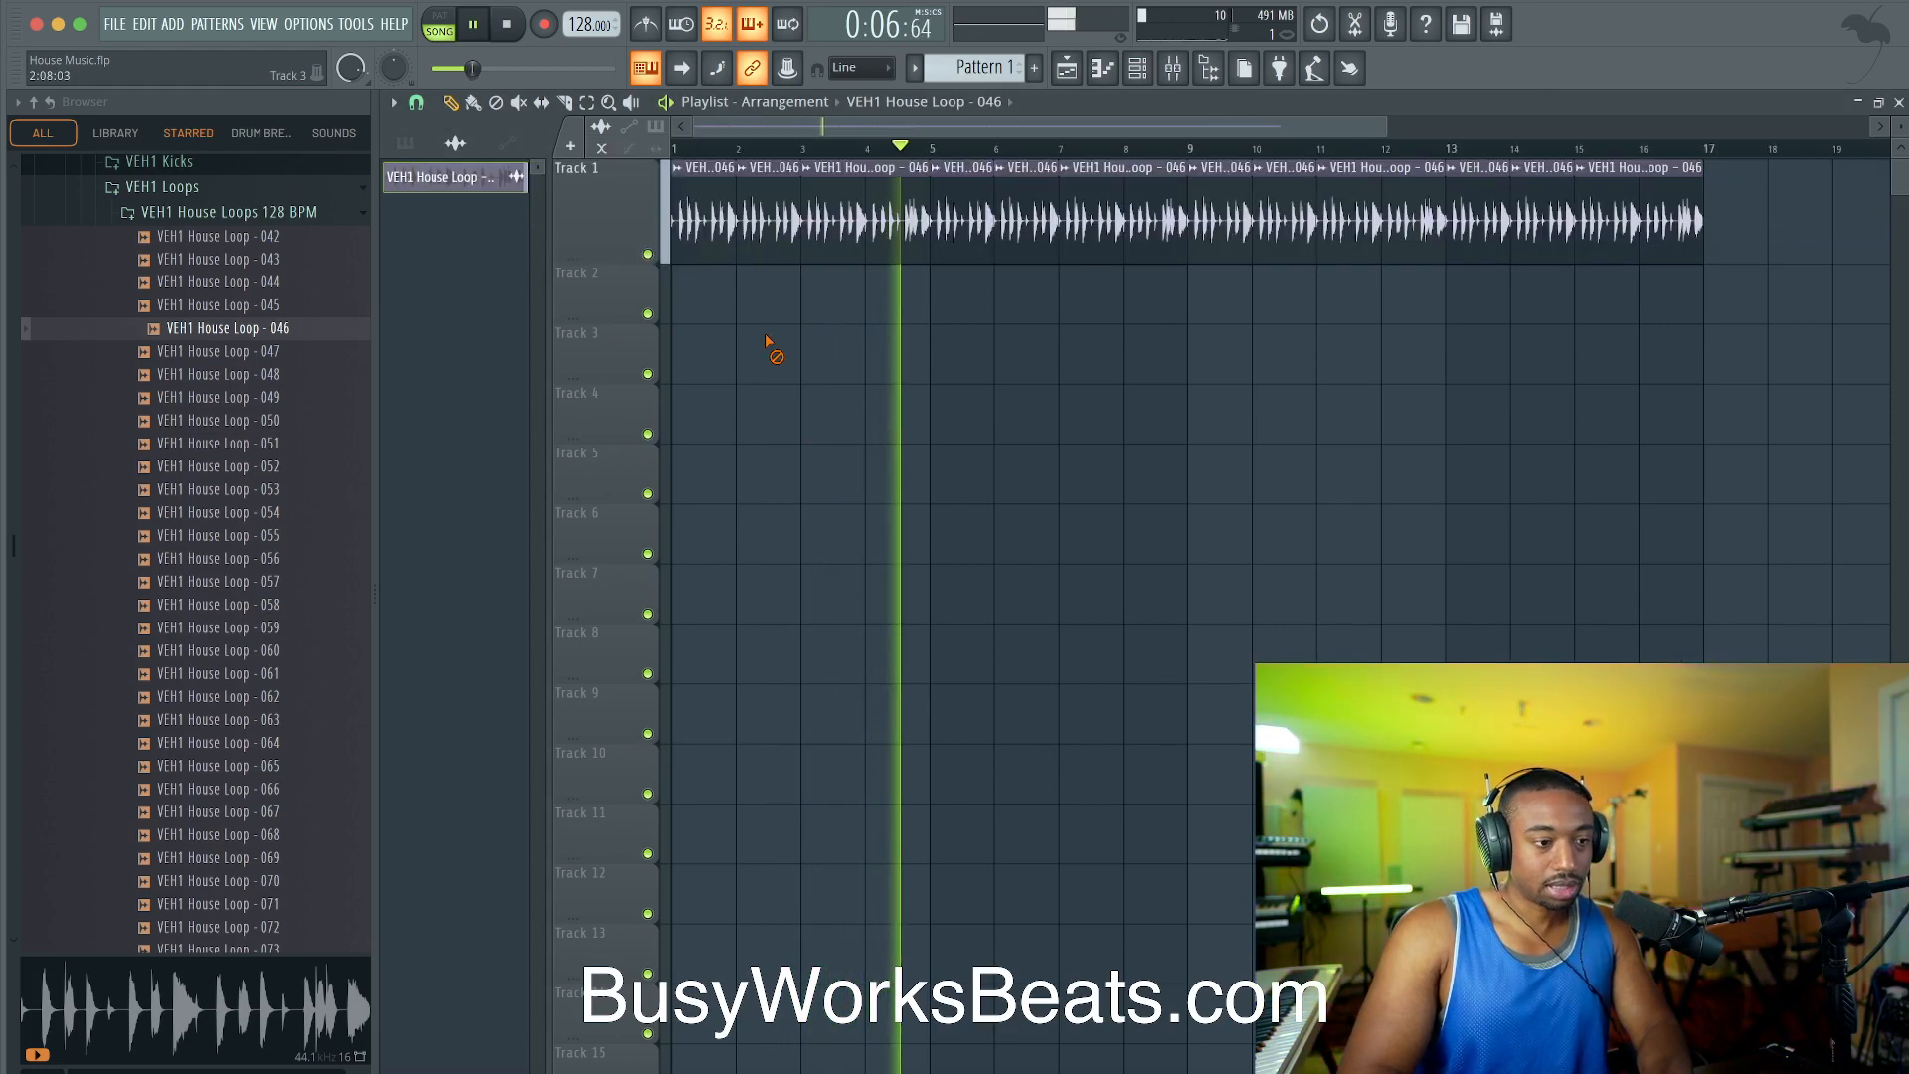
key(space)
Step: Browse the sound library to Friends Sounds, Busy Works Beats, Beat Maker Blueprint, Drum Kits and open the Pop kit
scroll(177, 302, up, 5)
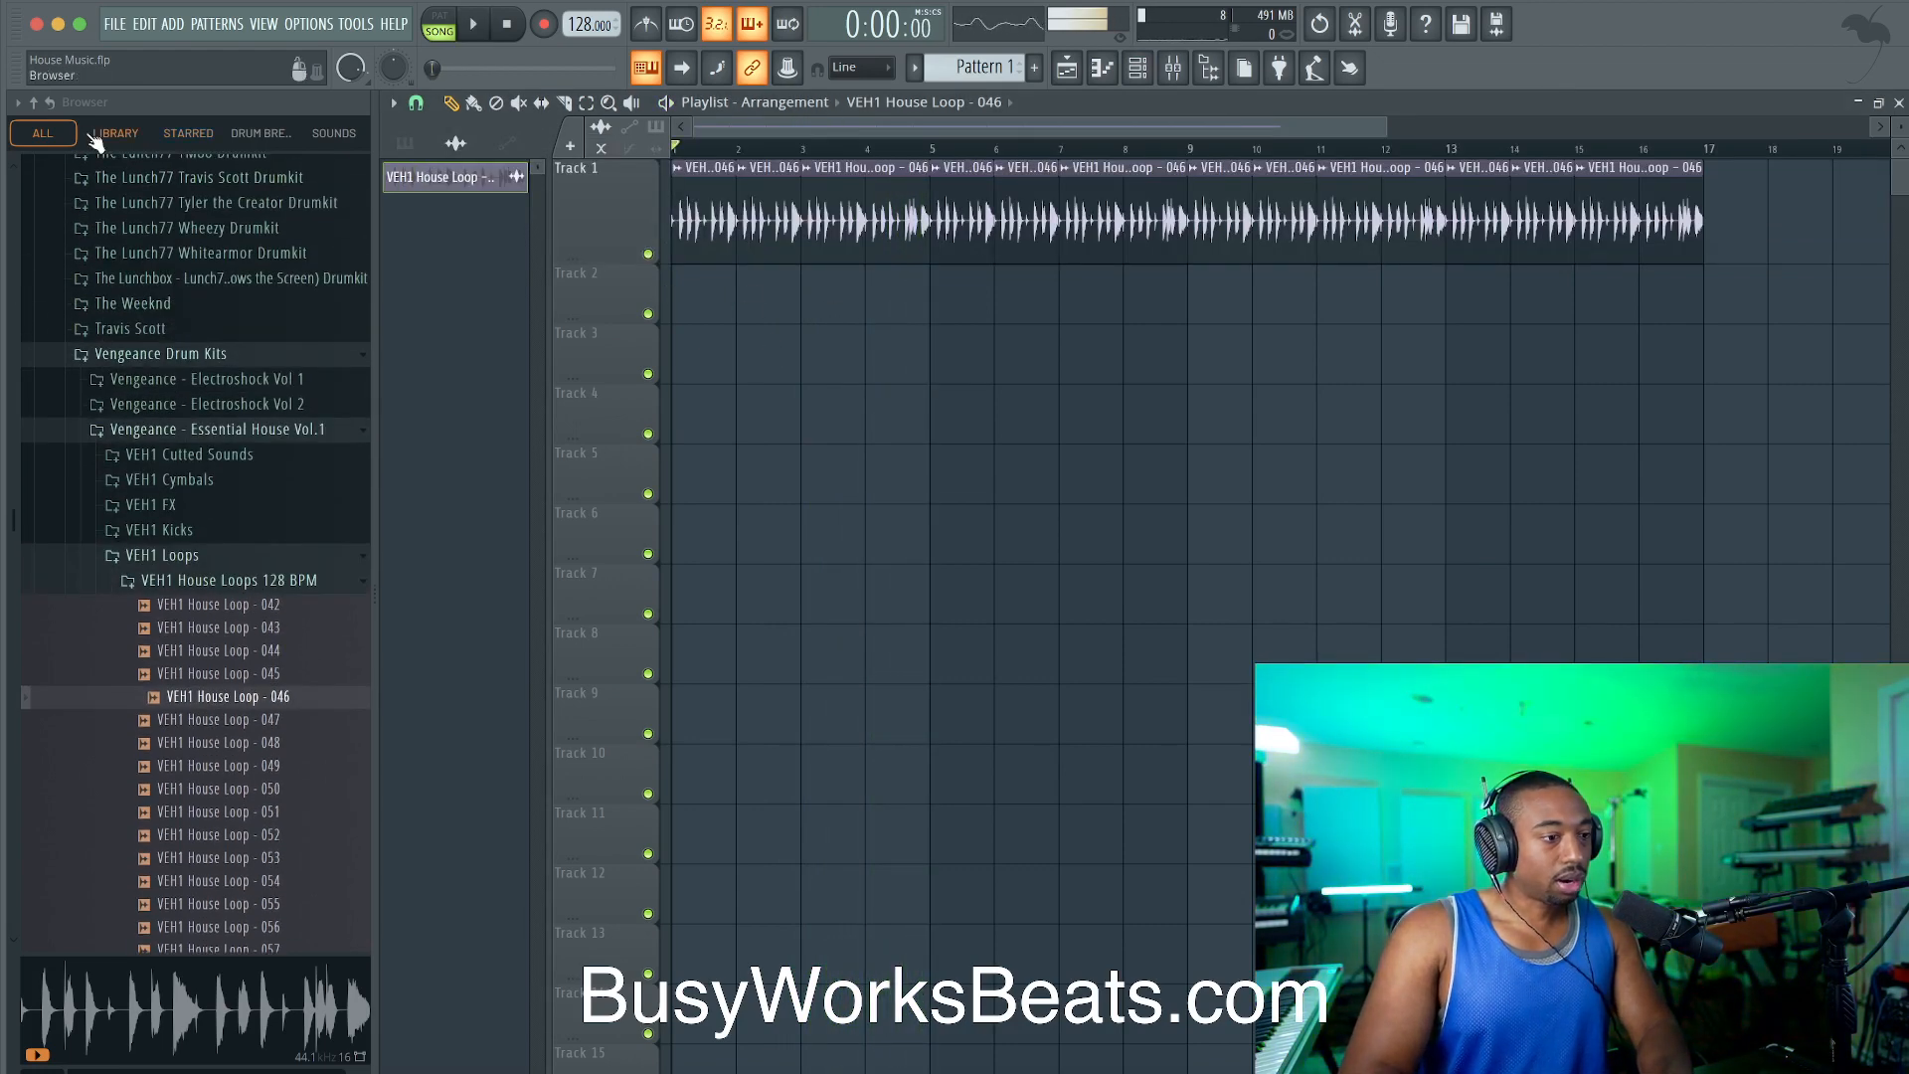
click(36, 103)
click(96, 480)
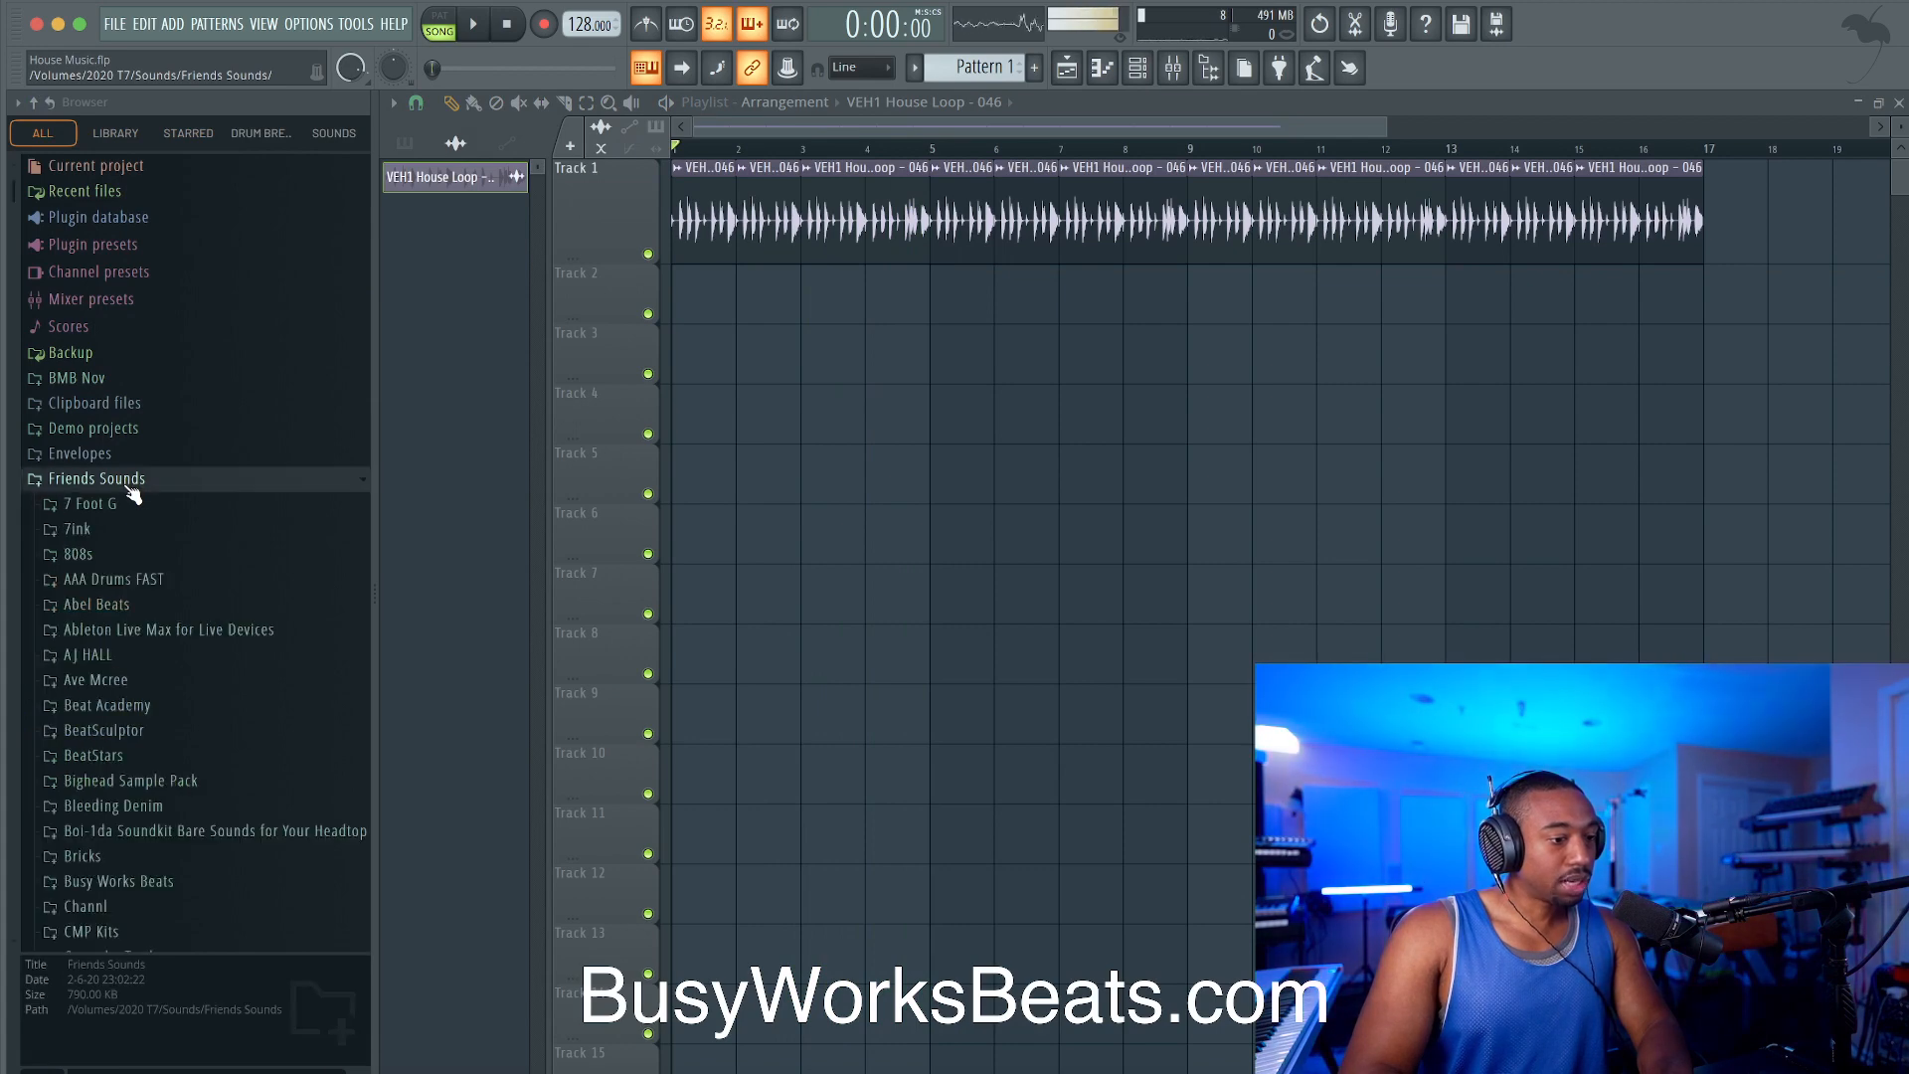
scroll(151, 555, down, 4)
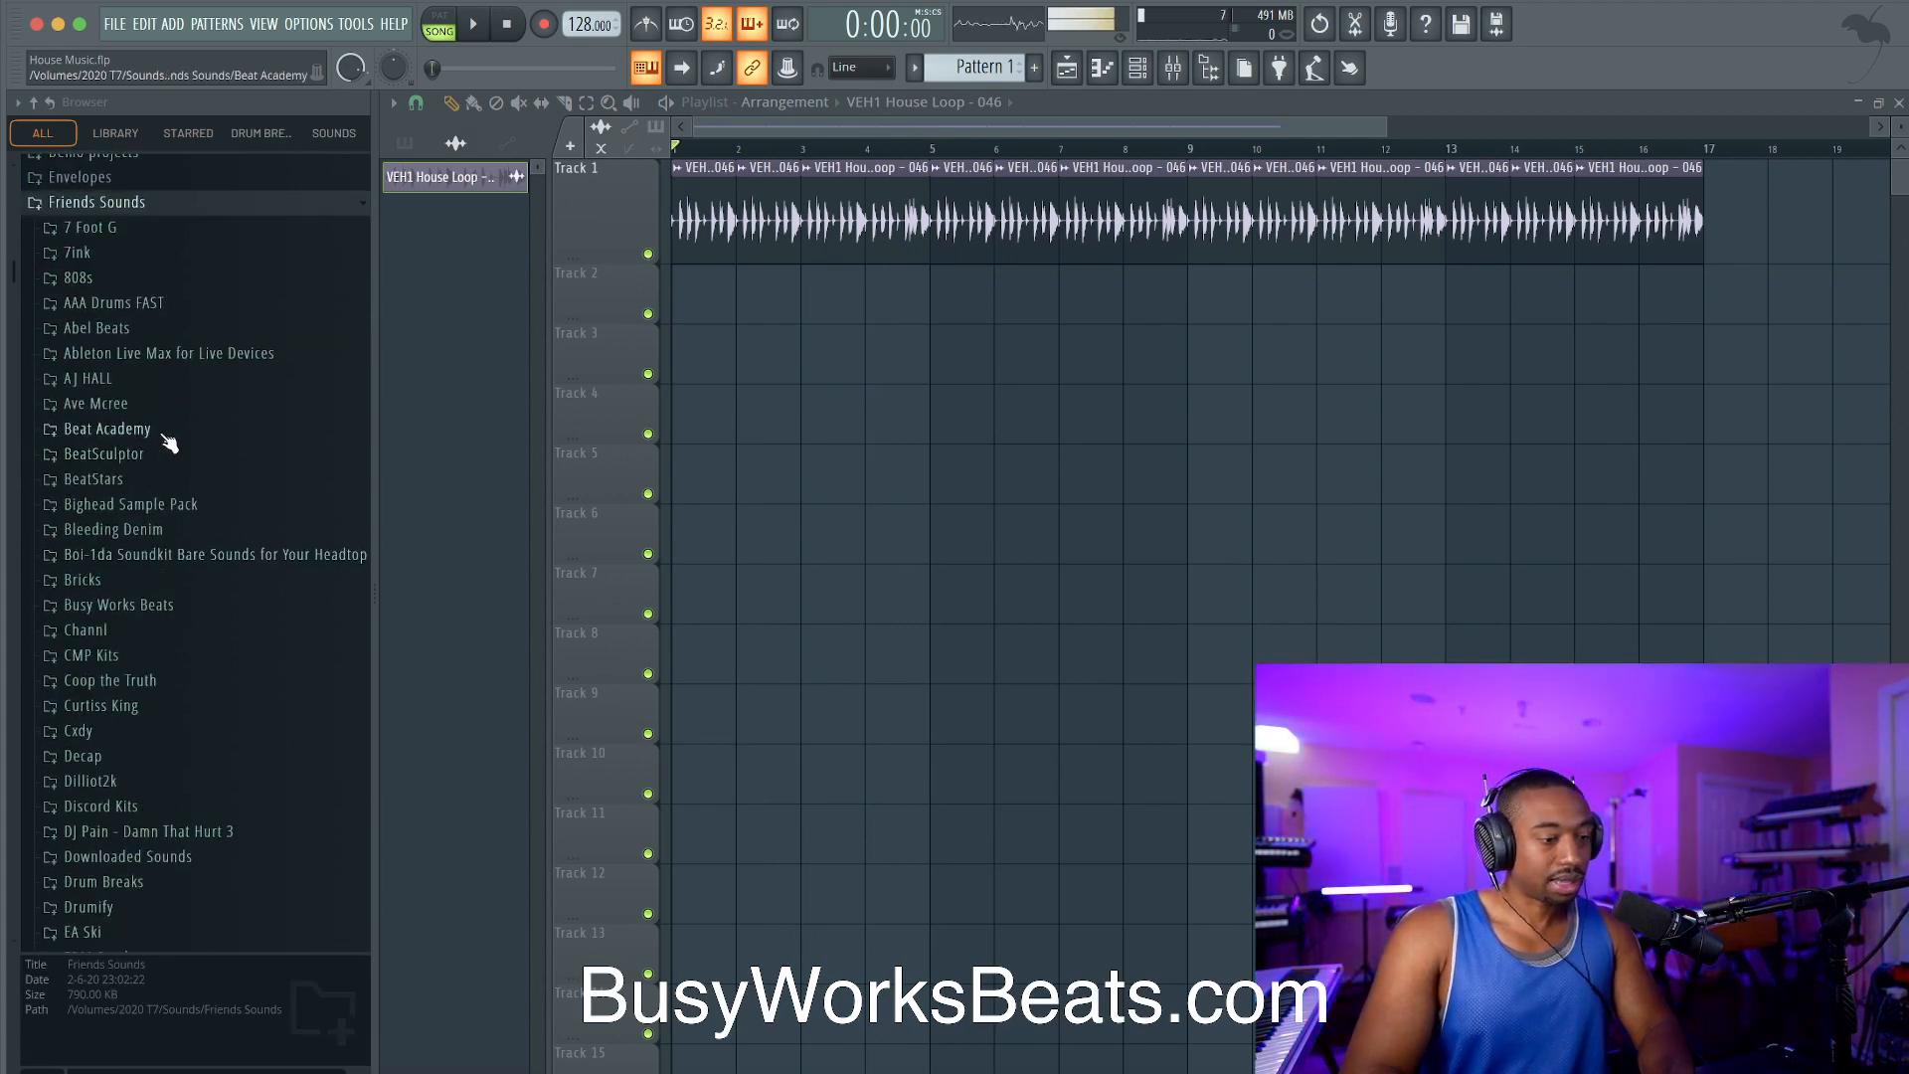
click(150, 607)
scroll(154, 611, down, 2)
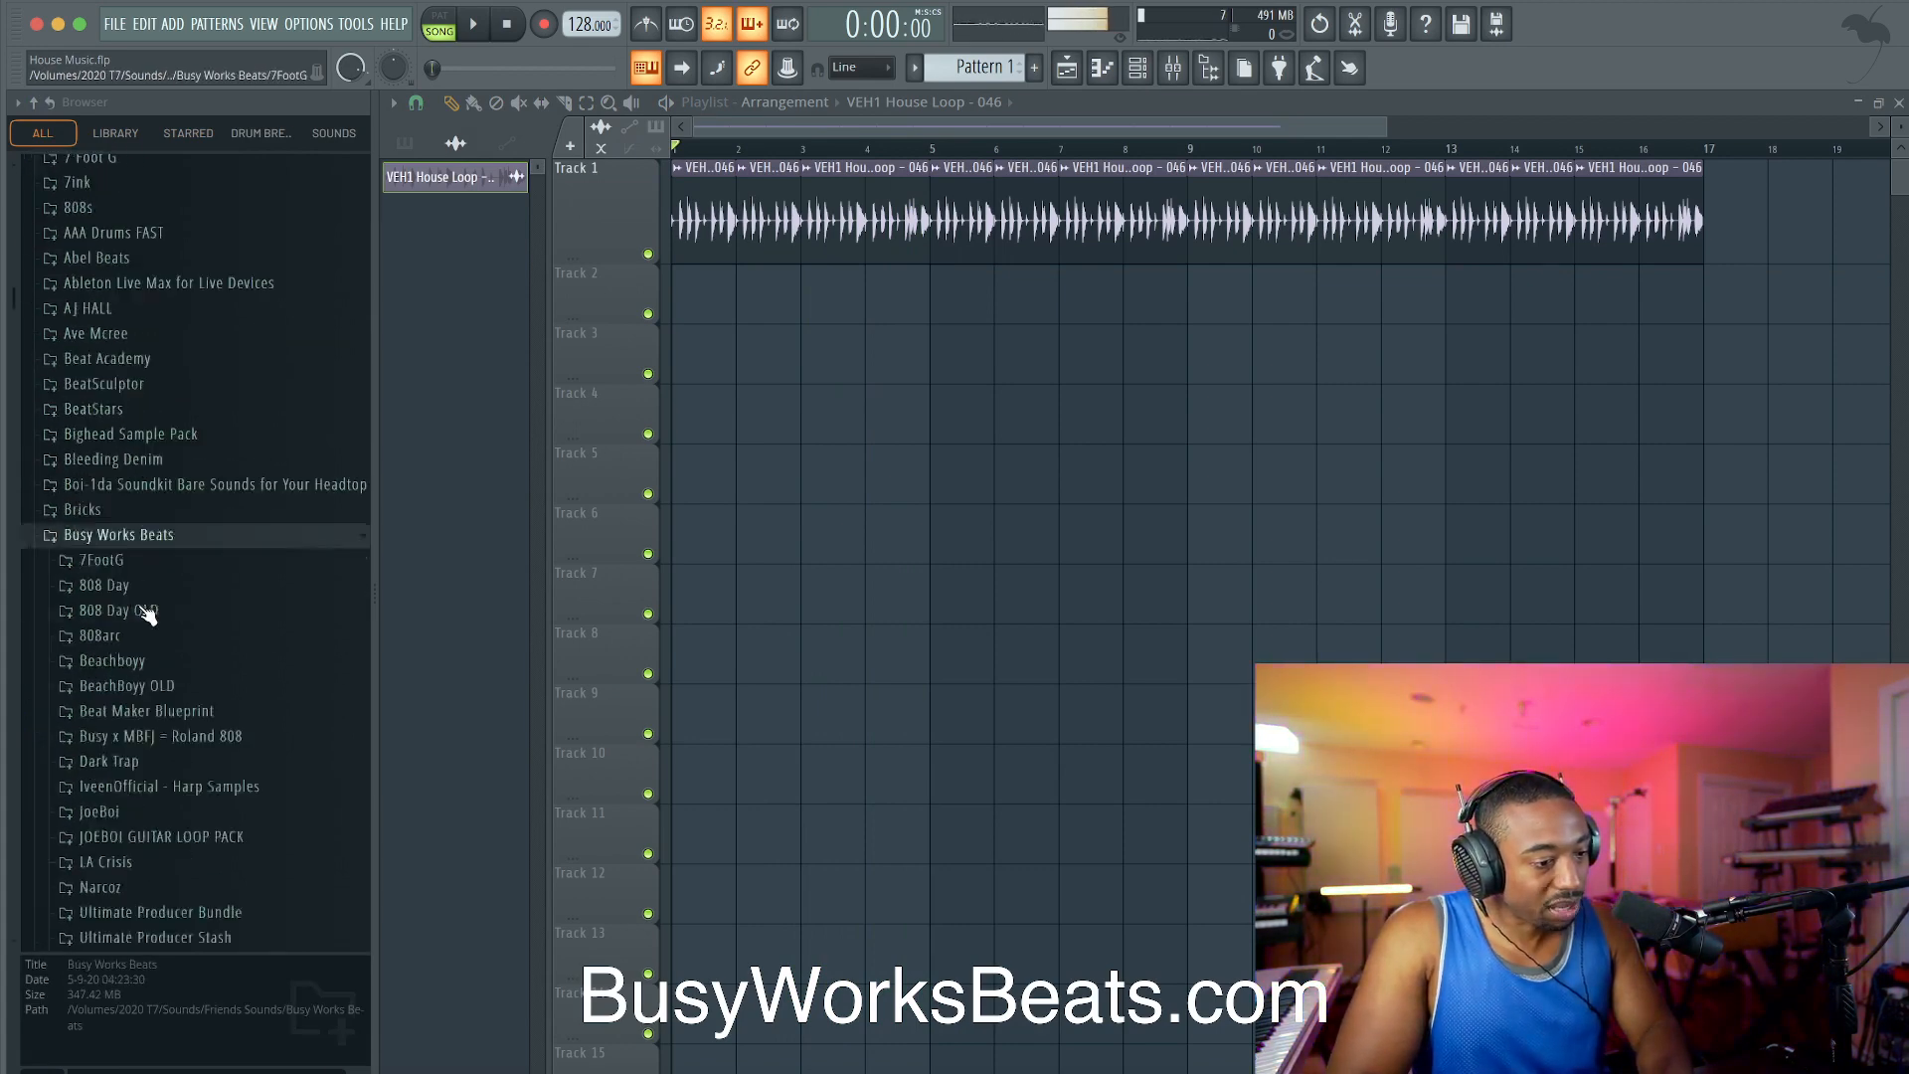
click(165, 616)
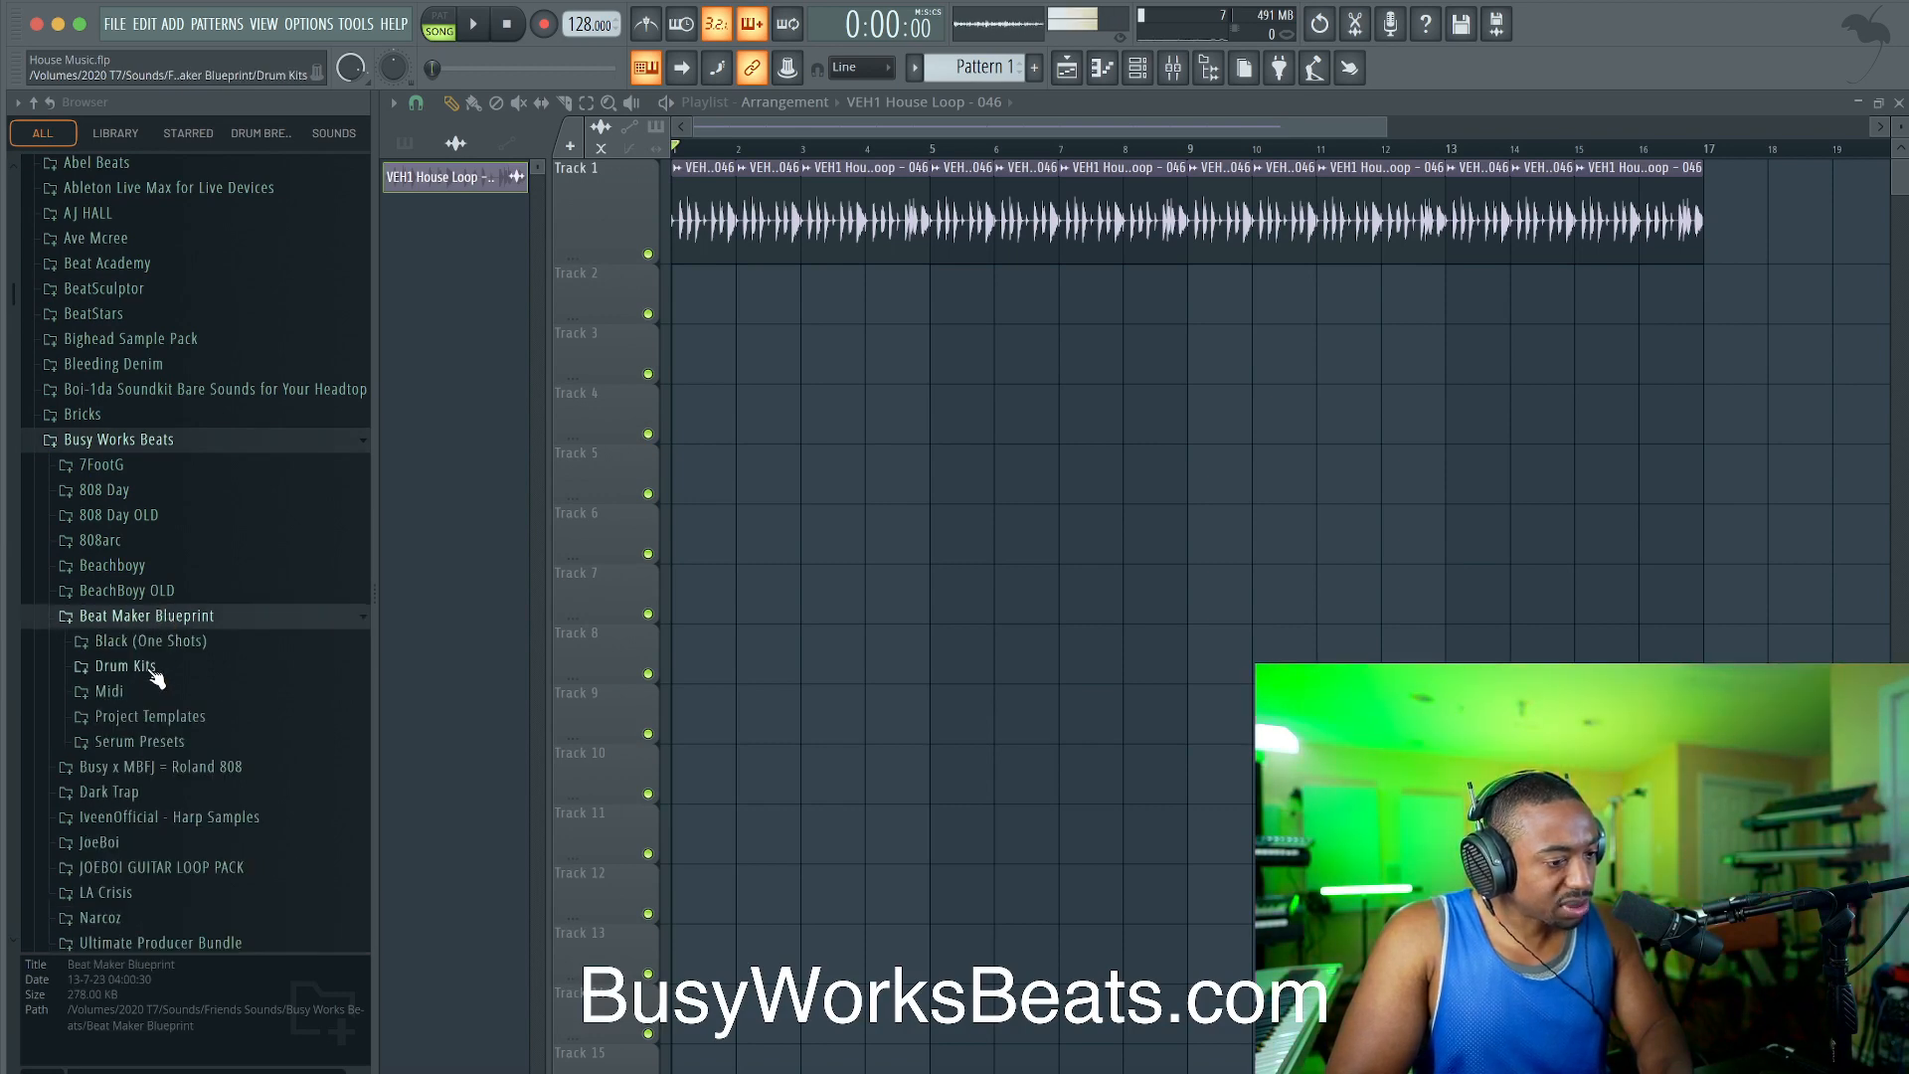
click(154, 675)
scroll(157, 673, down, 2)
click(151, 606)
scroll(159, 609, down, 5)
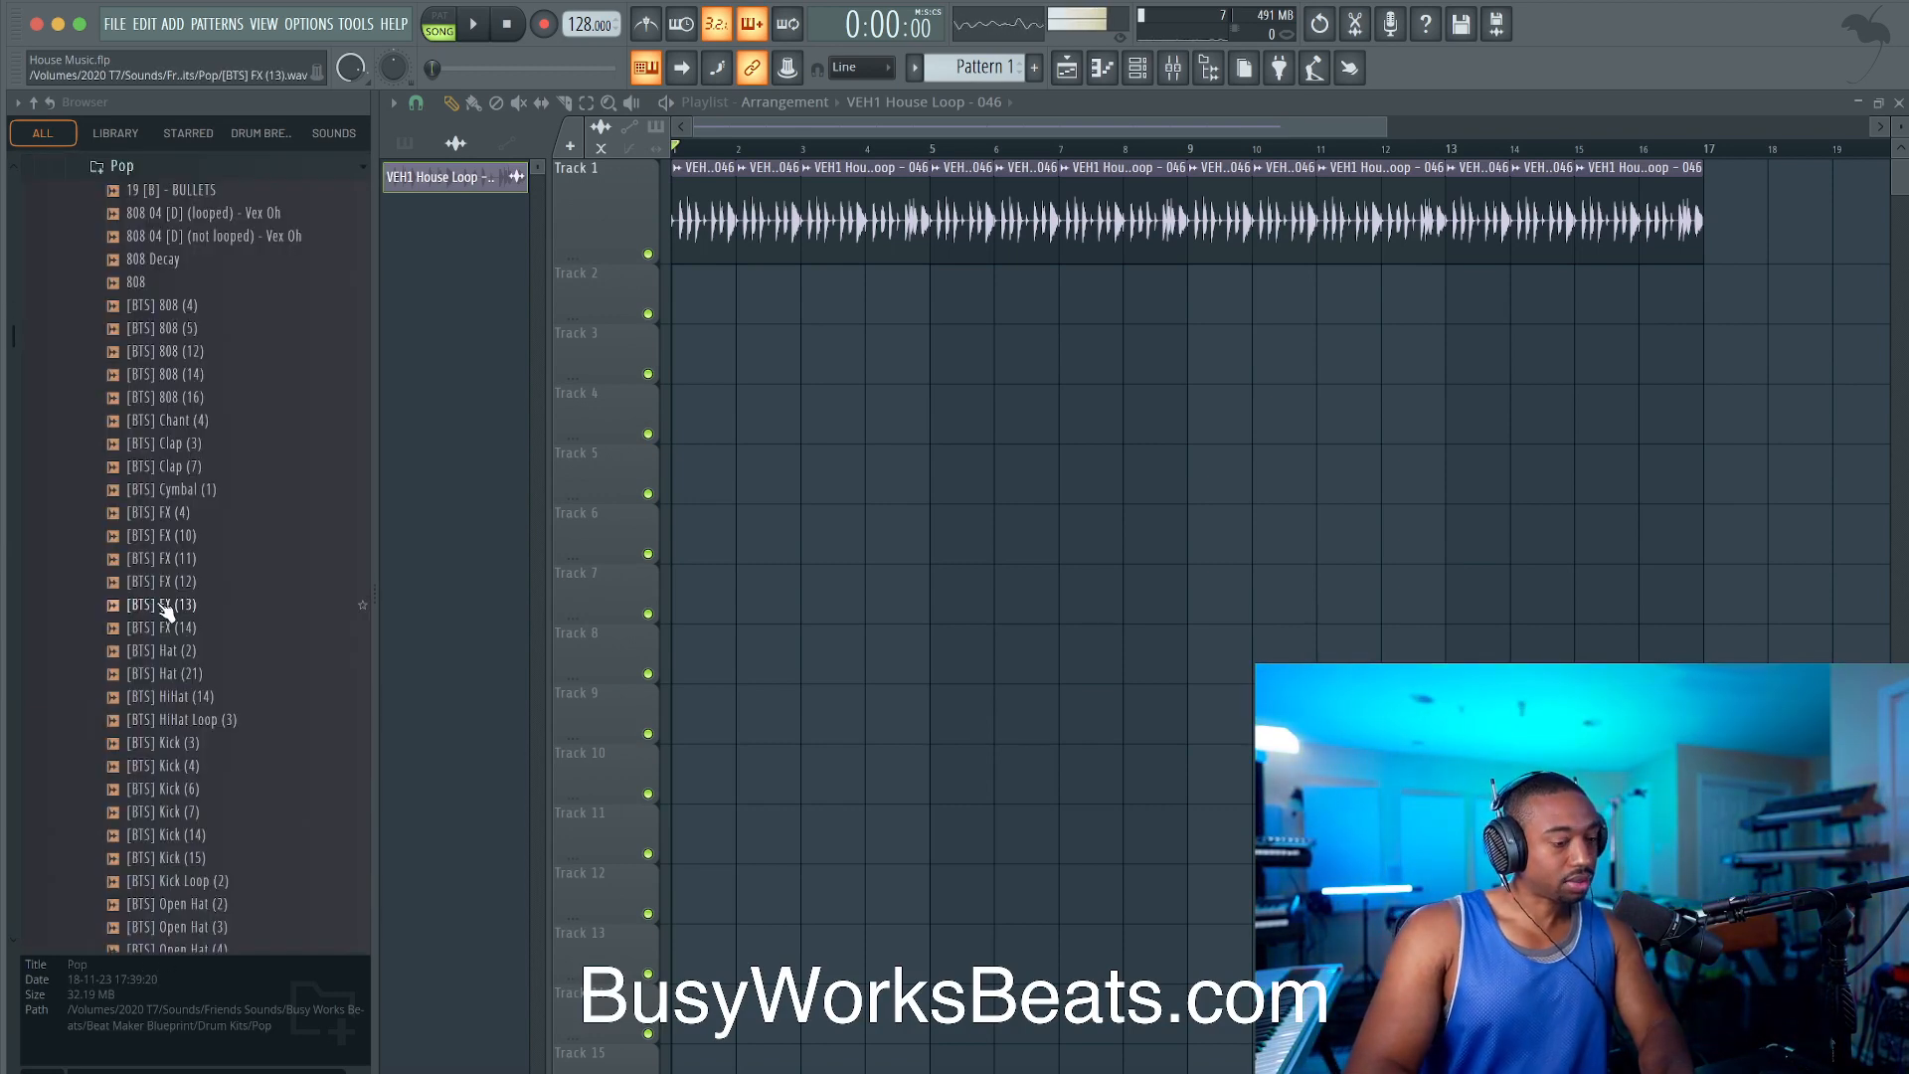
Step: Audition kicks from the Pop kit over the playing loop and load Kick 26 - Need It into a new channel
scroll(198, 498, down, 10)
key(space)
click(198, 495)
click(201, 514)
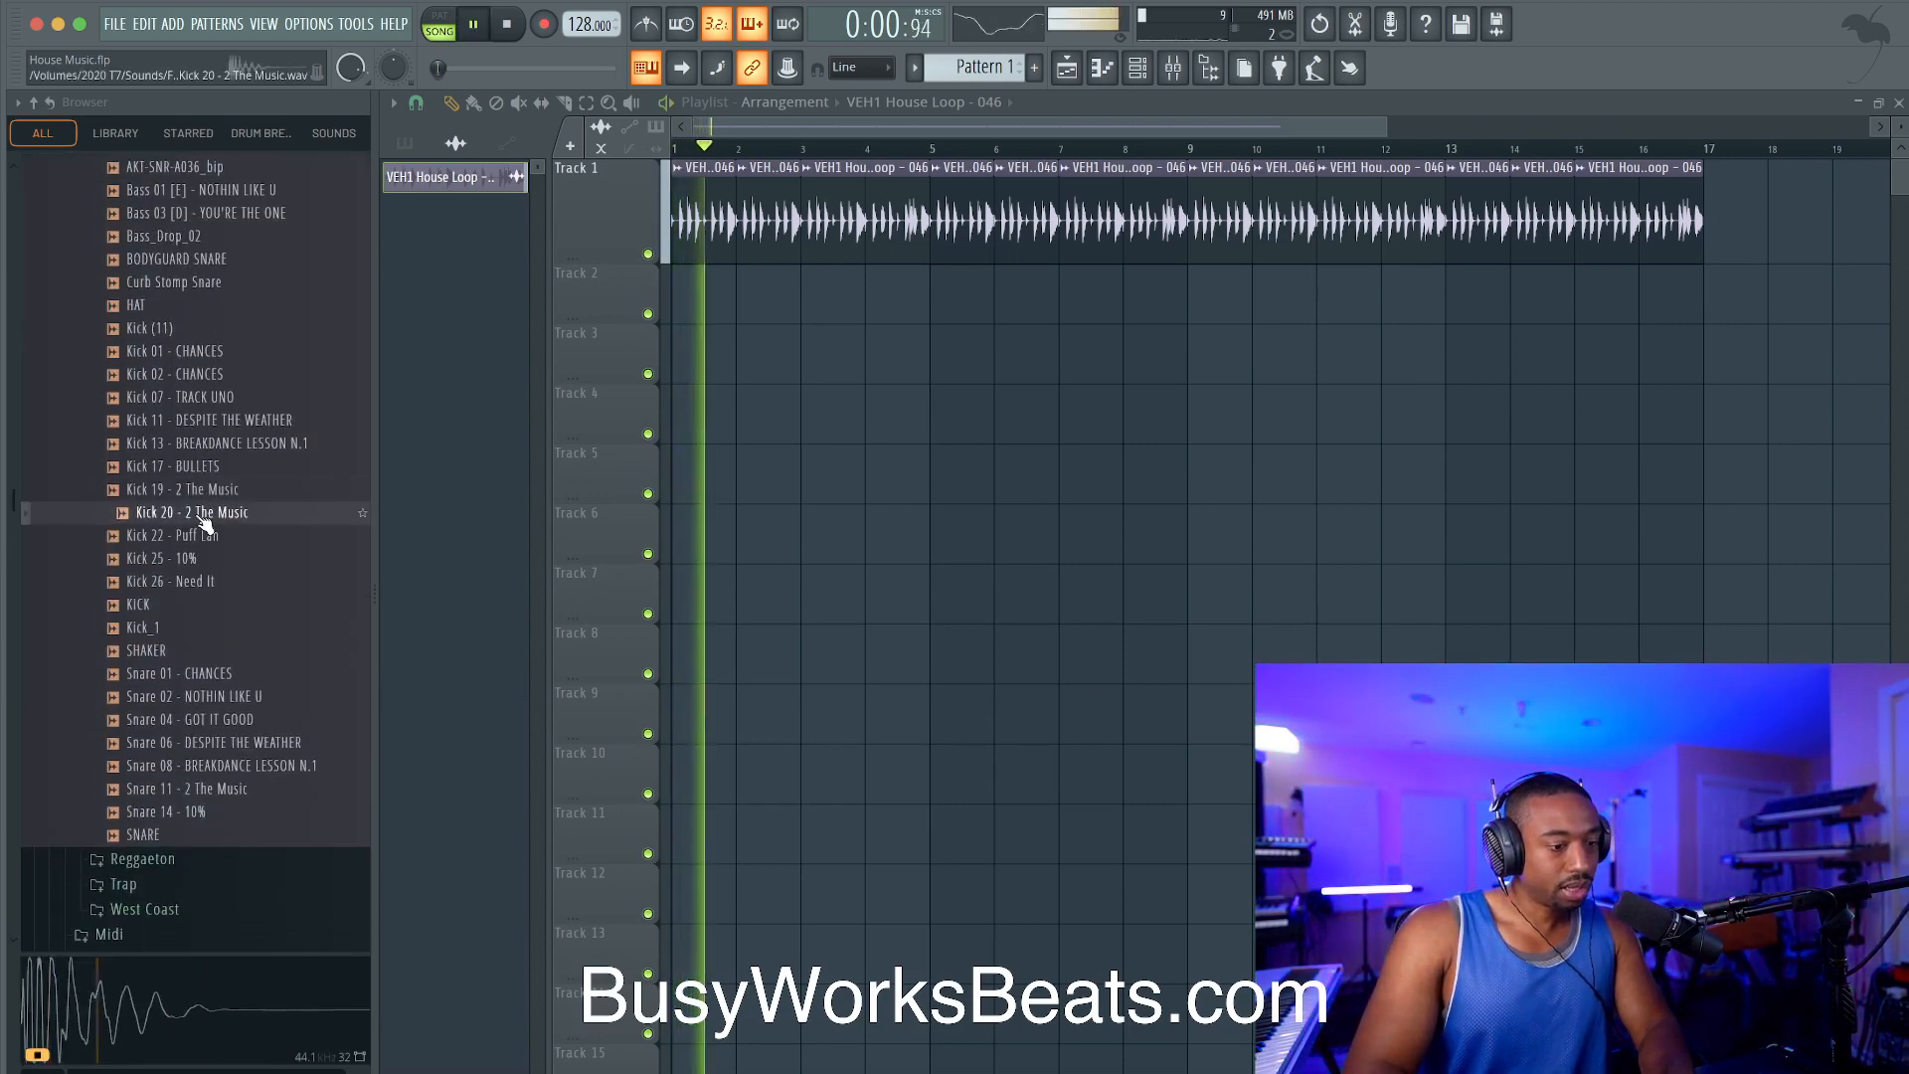
click(199, 577)
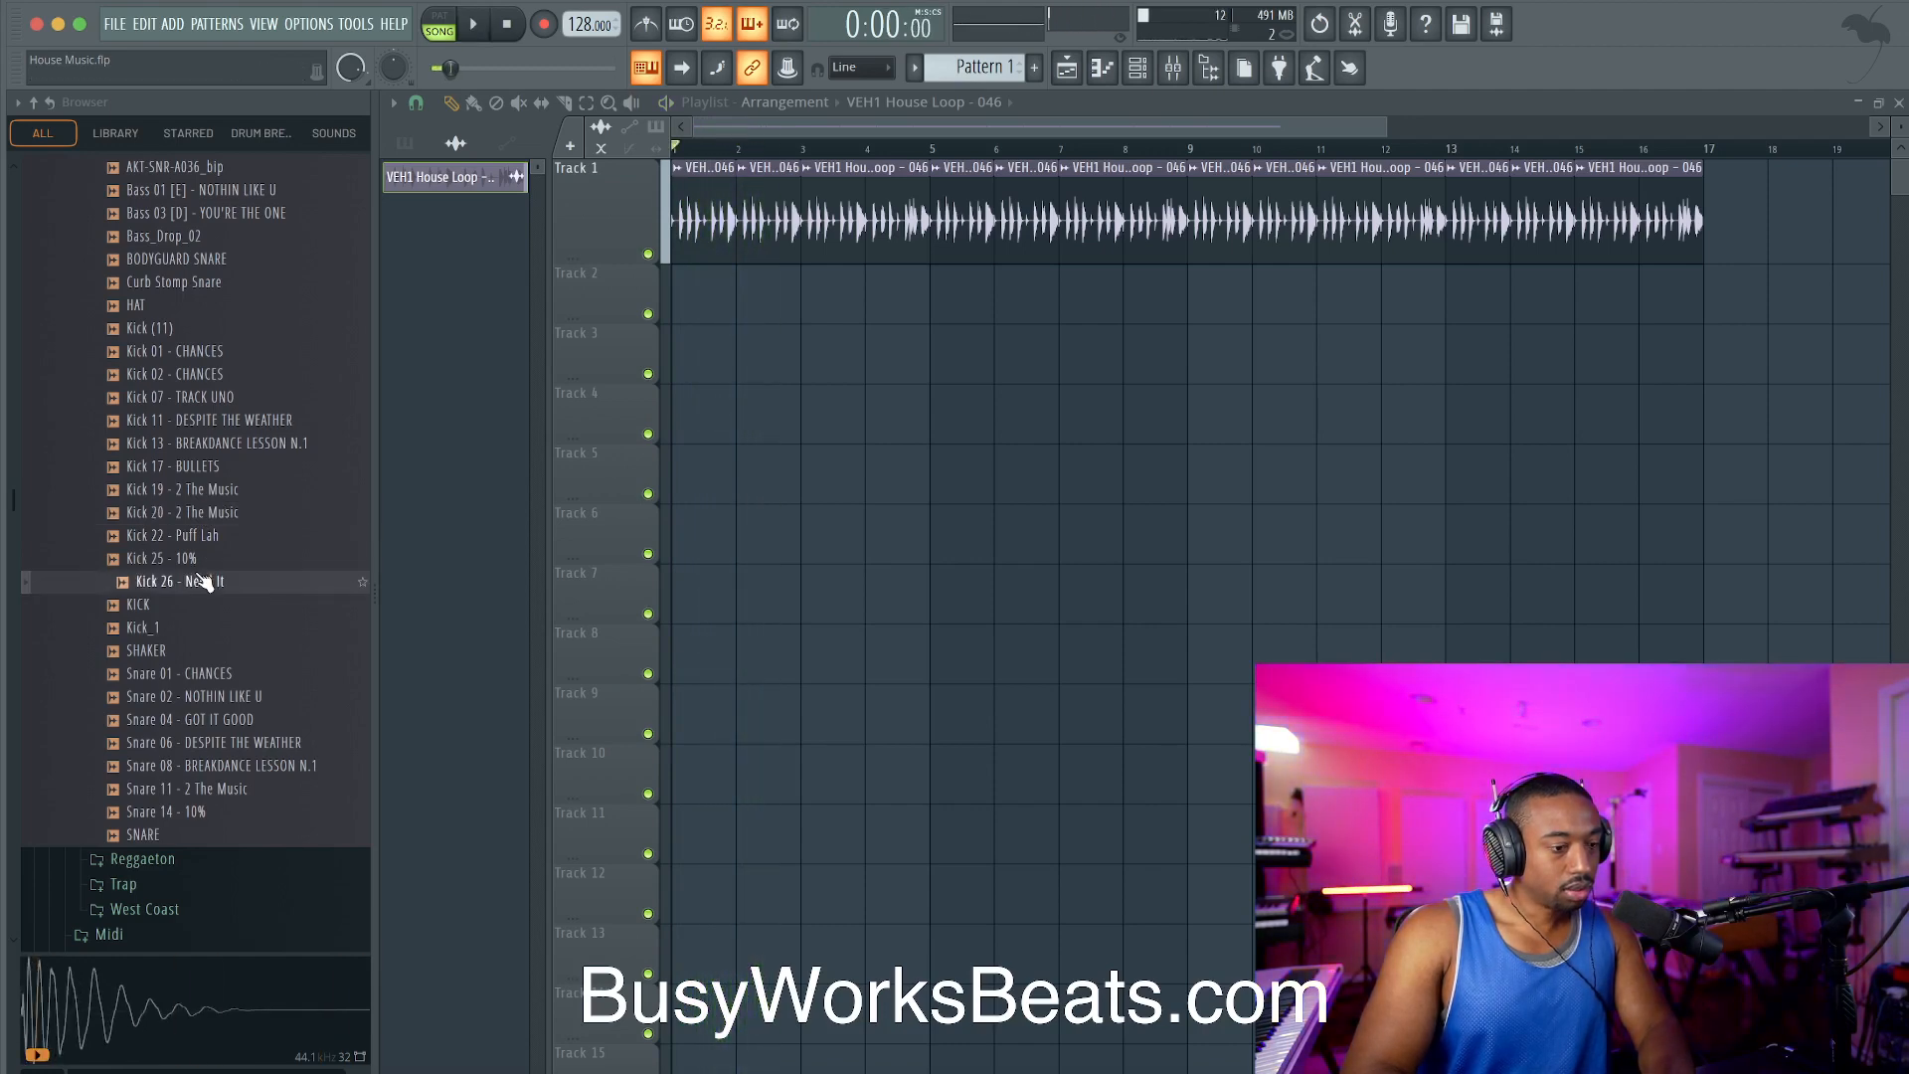
key(space)
right_click(199, 579)
click(221, 607)
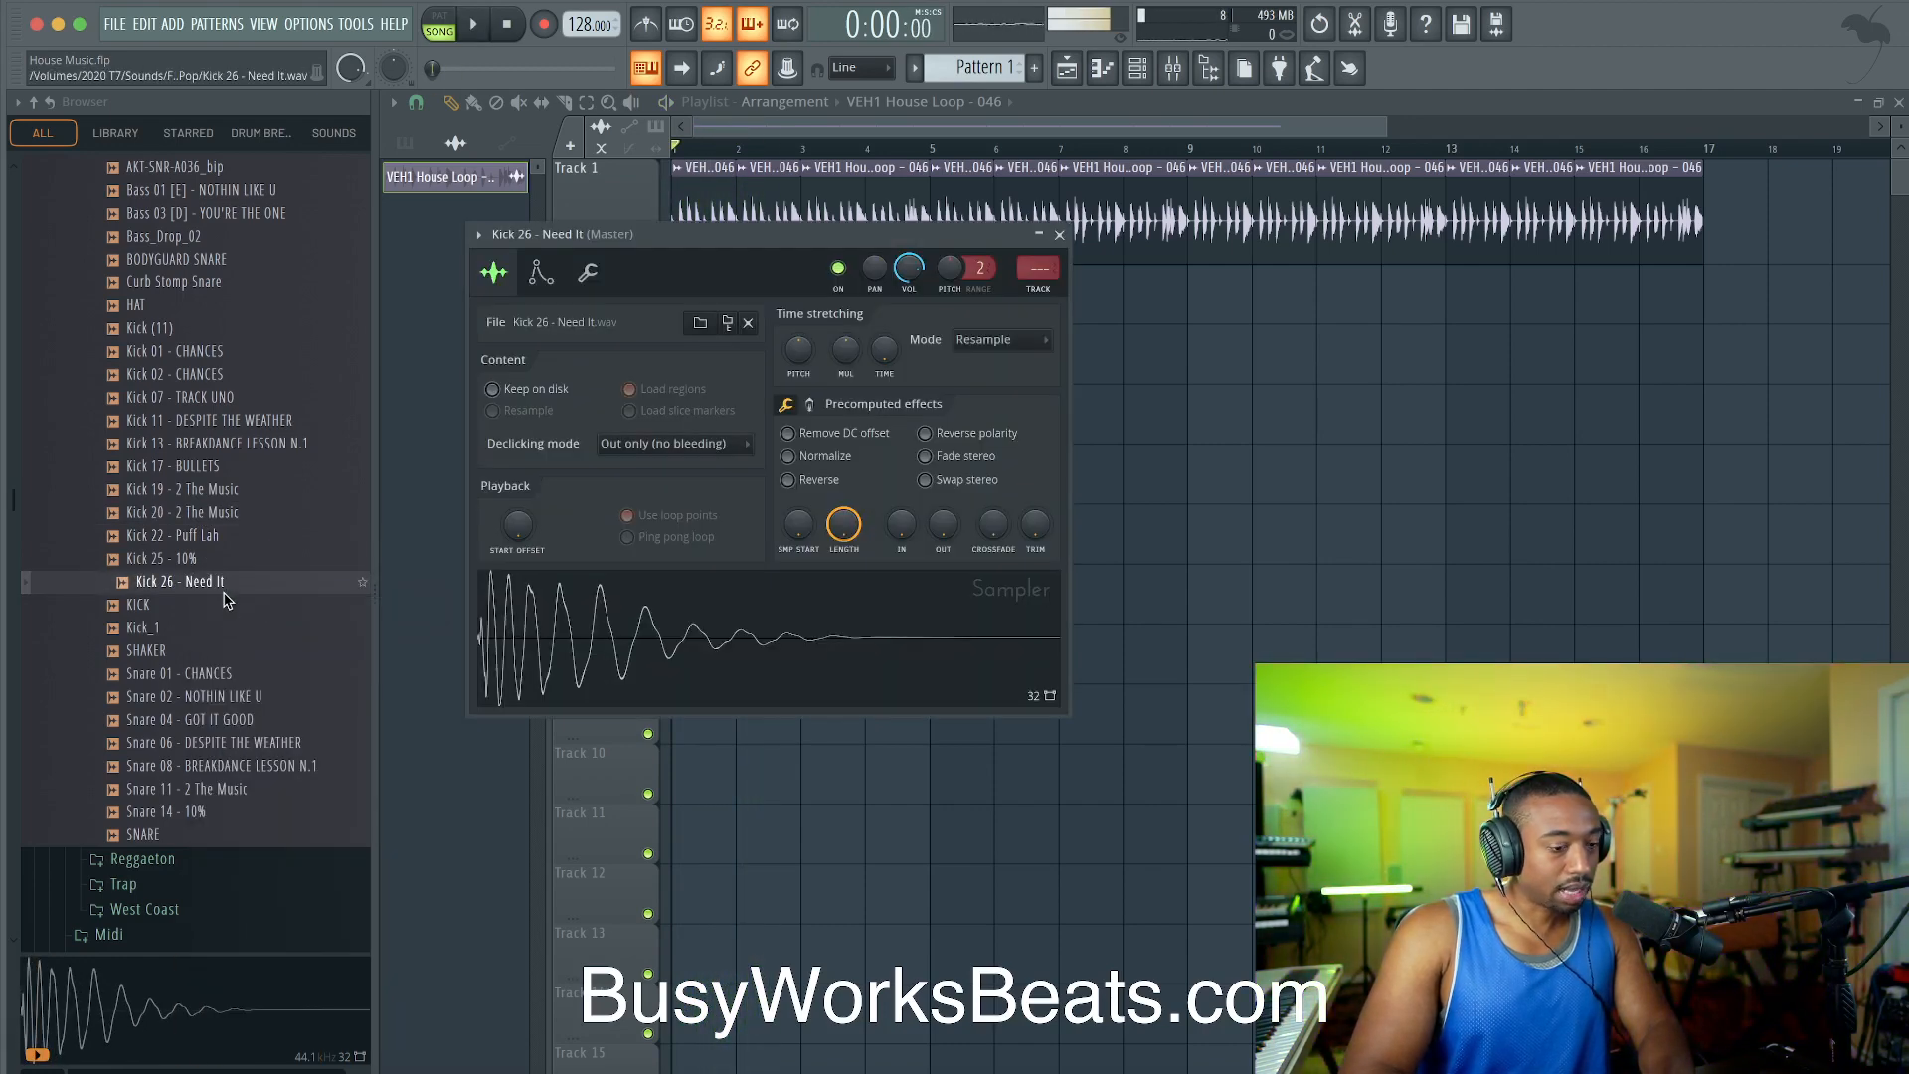
Step: Show the channel rack and delete the default Sampler channel
click(1138, 70)
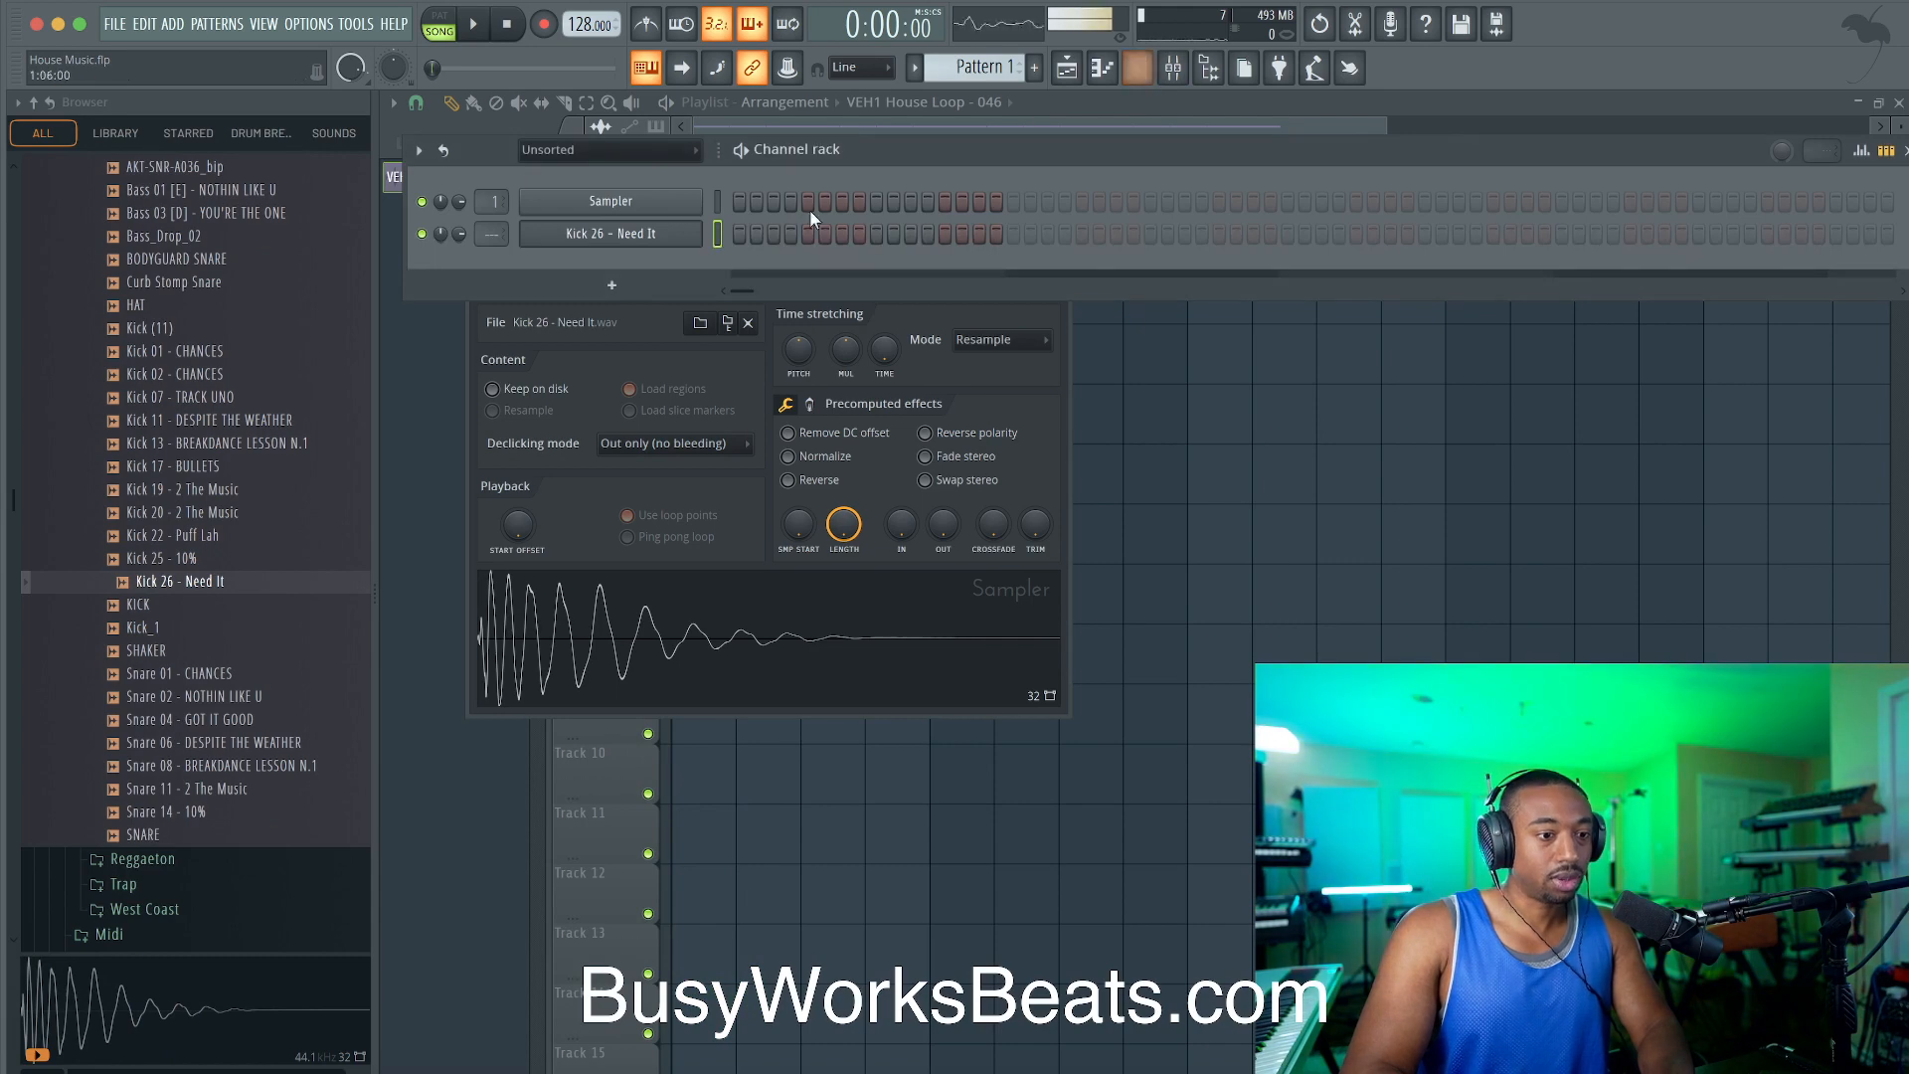
right_click(627, 203)
key(d)
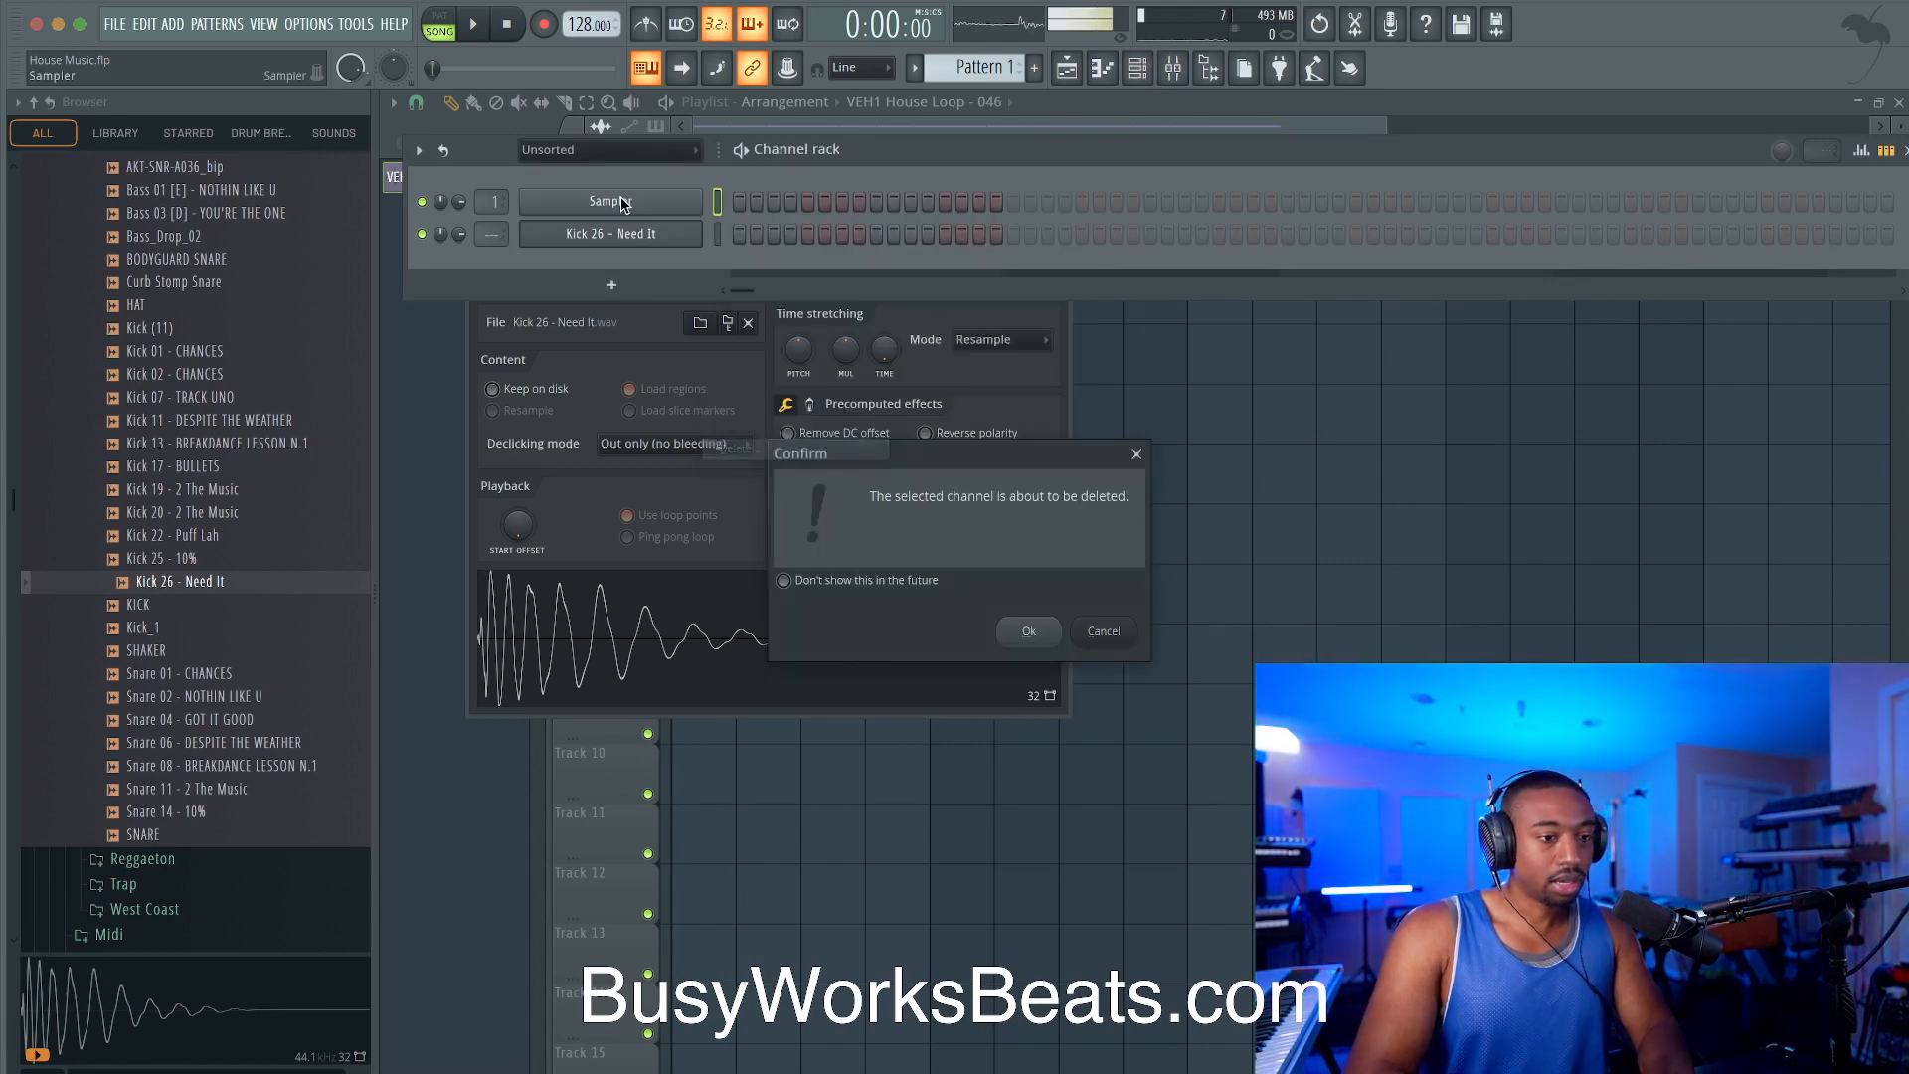
key(Return)
Step: Audition the SHAKER sample and the numbered snares through SNARE in the Pop kit against the playing loop
key(space)
click(192, 651)
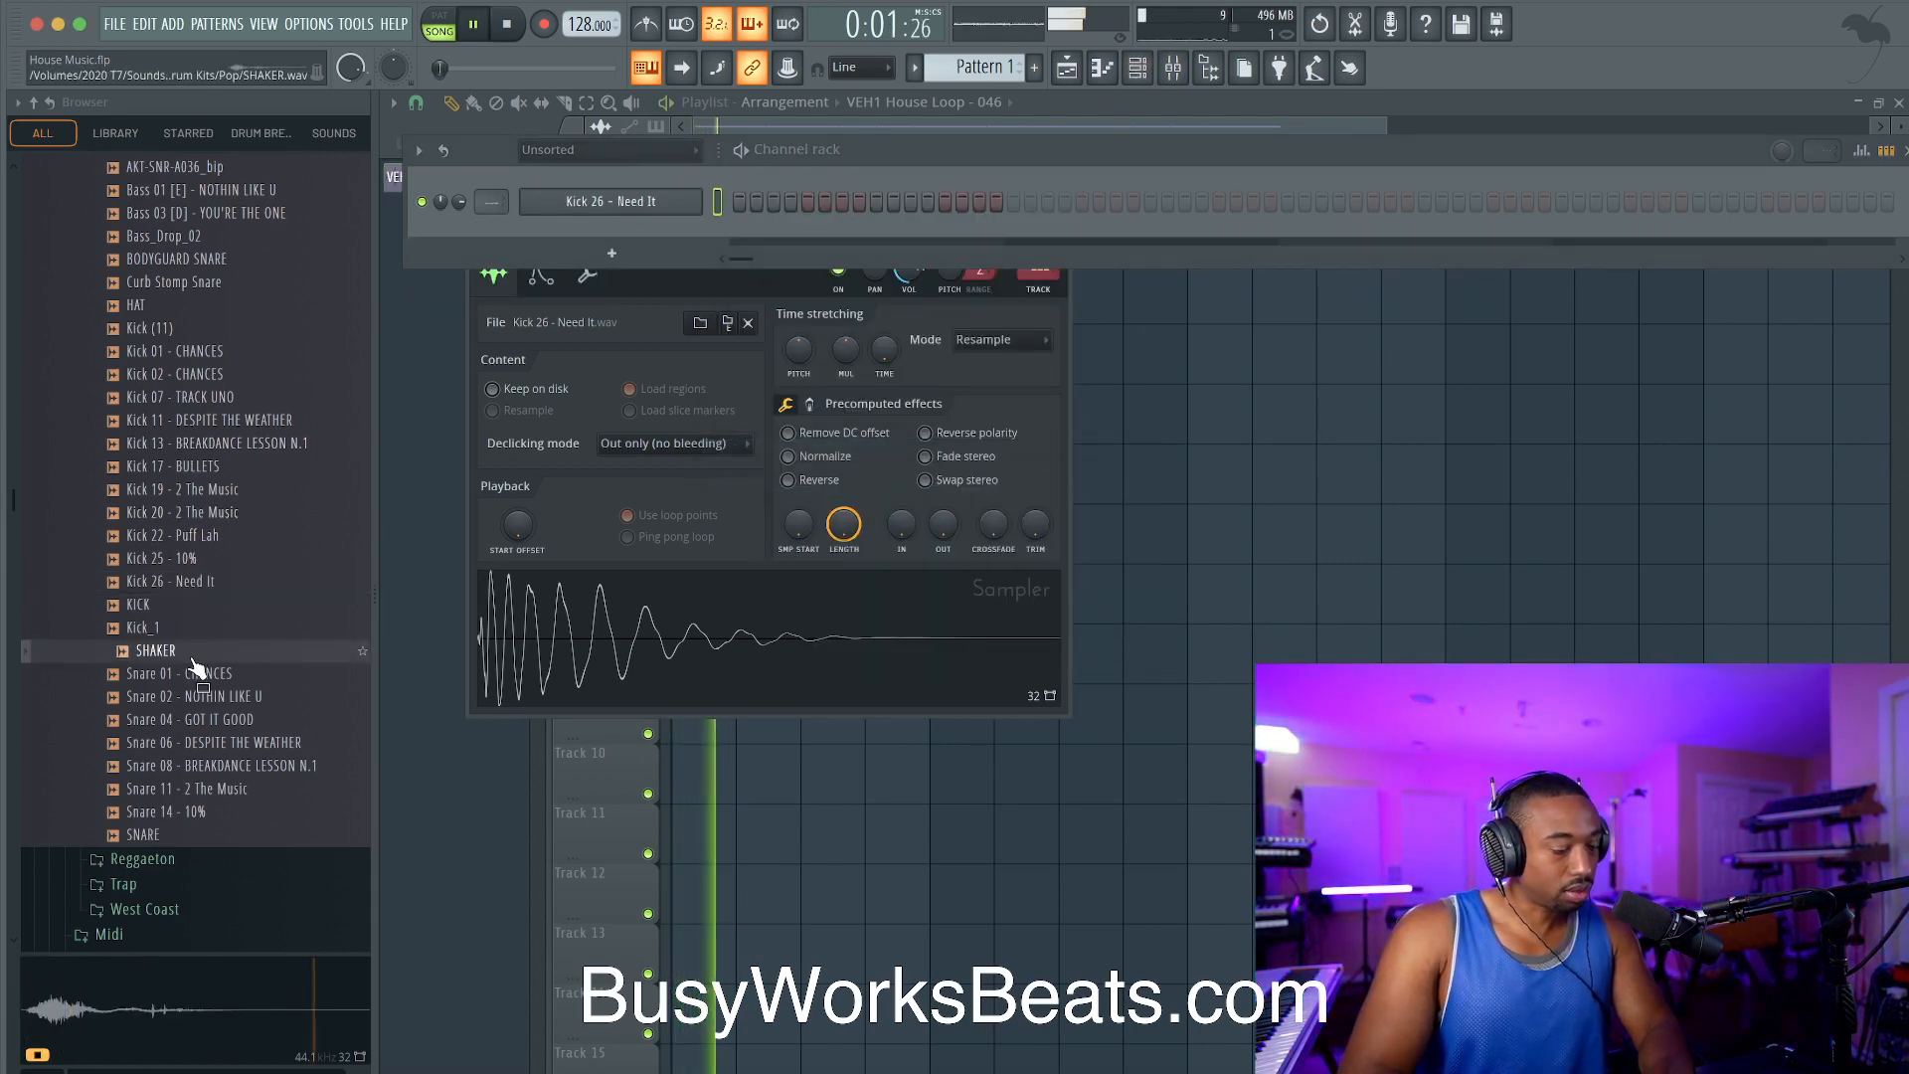
click(196, 674)
click(199, 697)
click(200, 720)
click(202, 743)
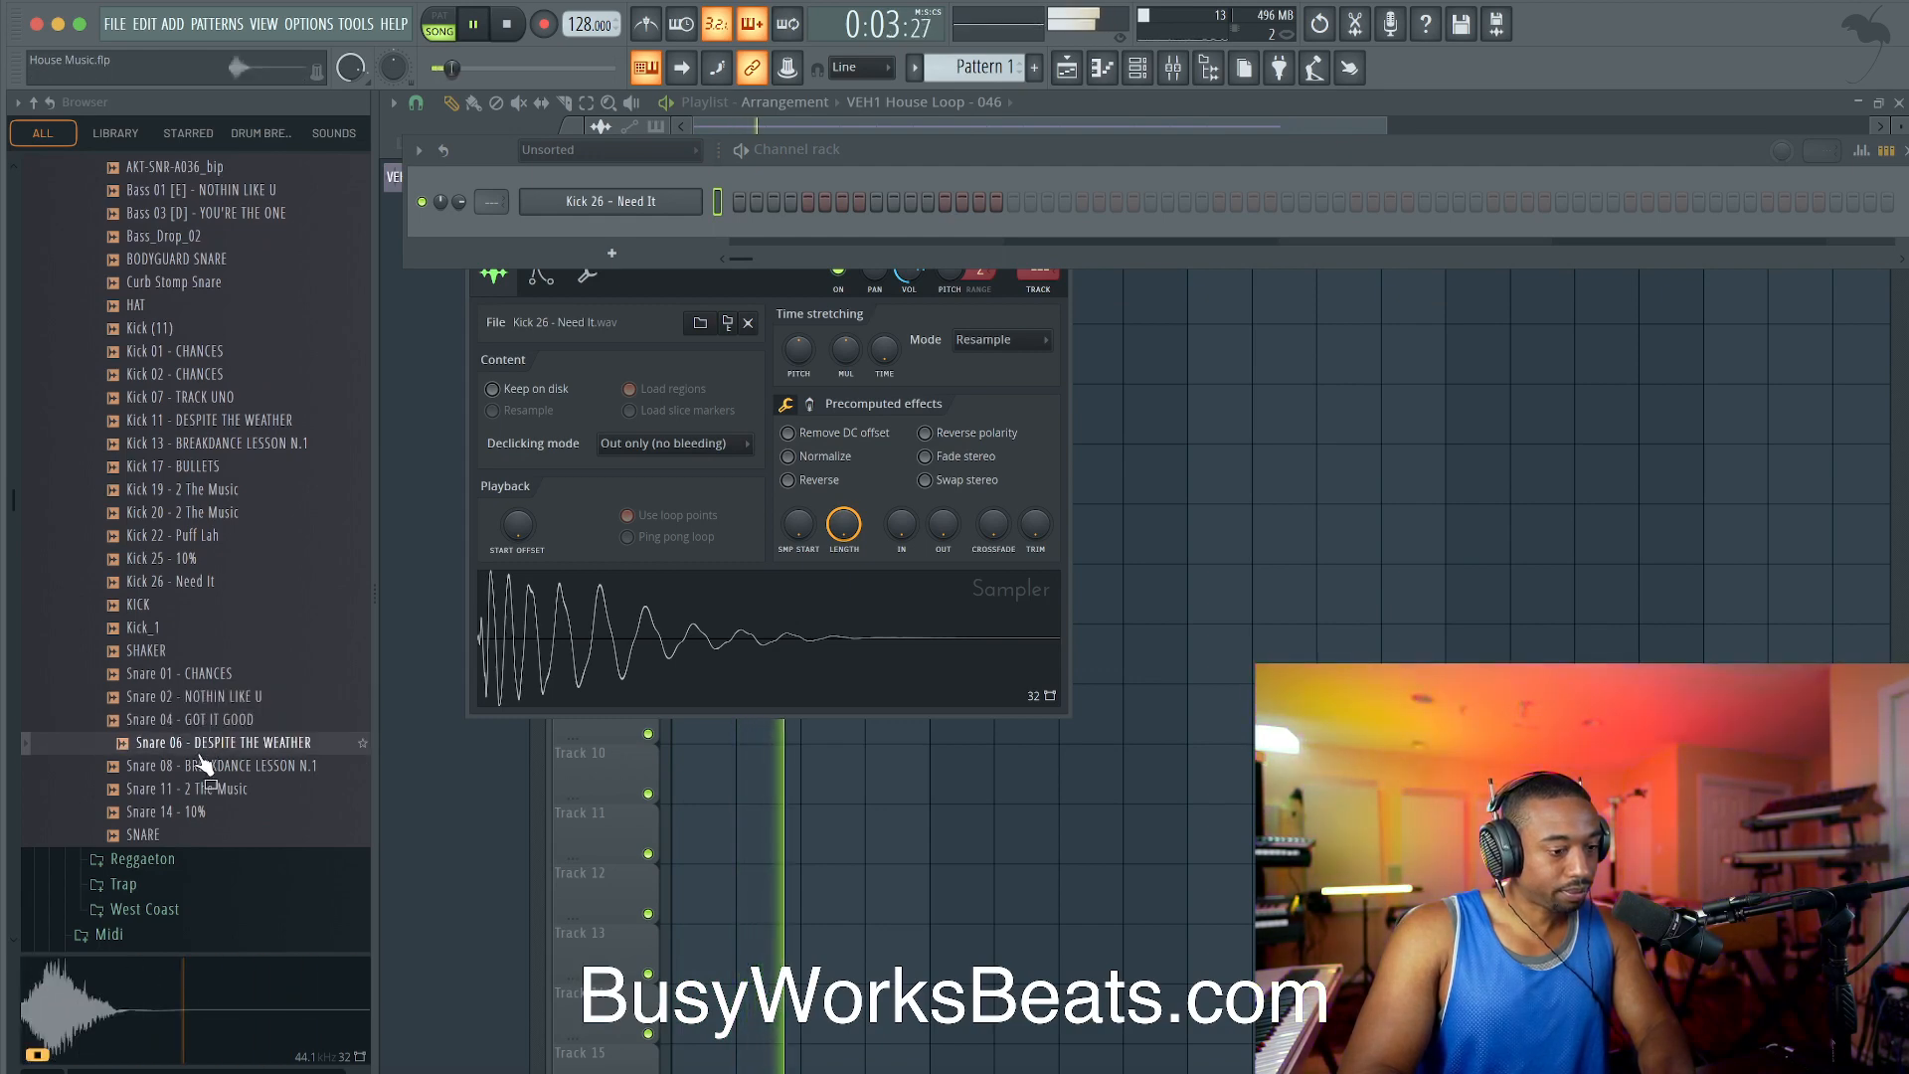
click(201, 766)
click(199, 788)
click(198, 811)
click(198, 834)
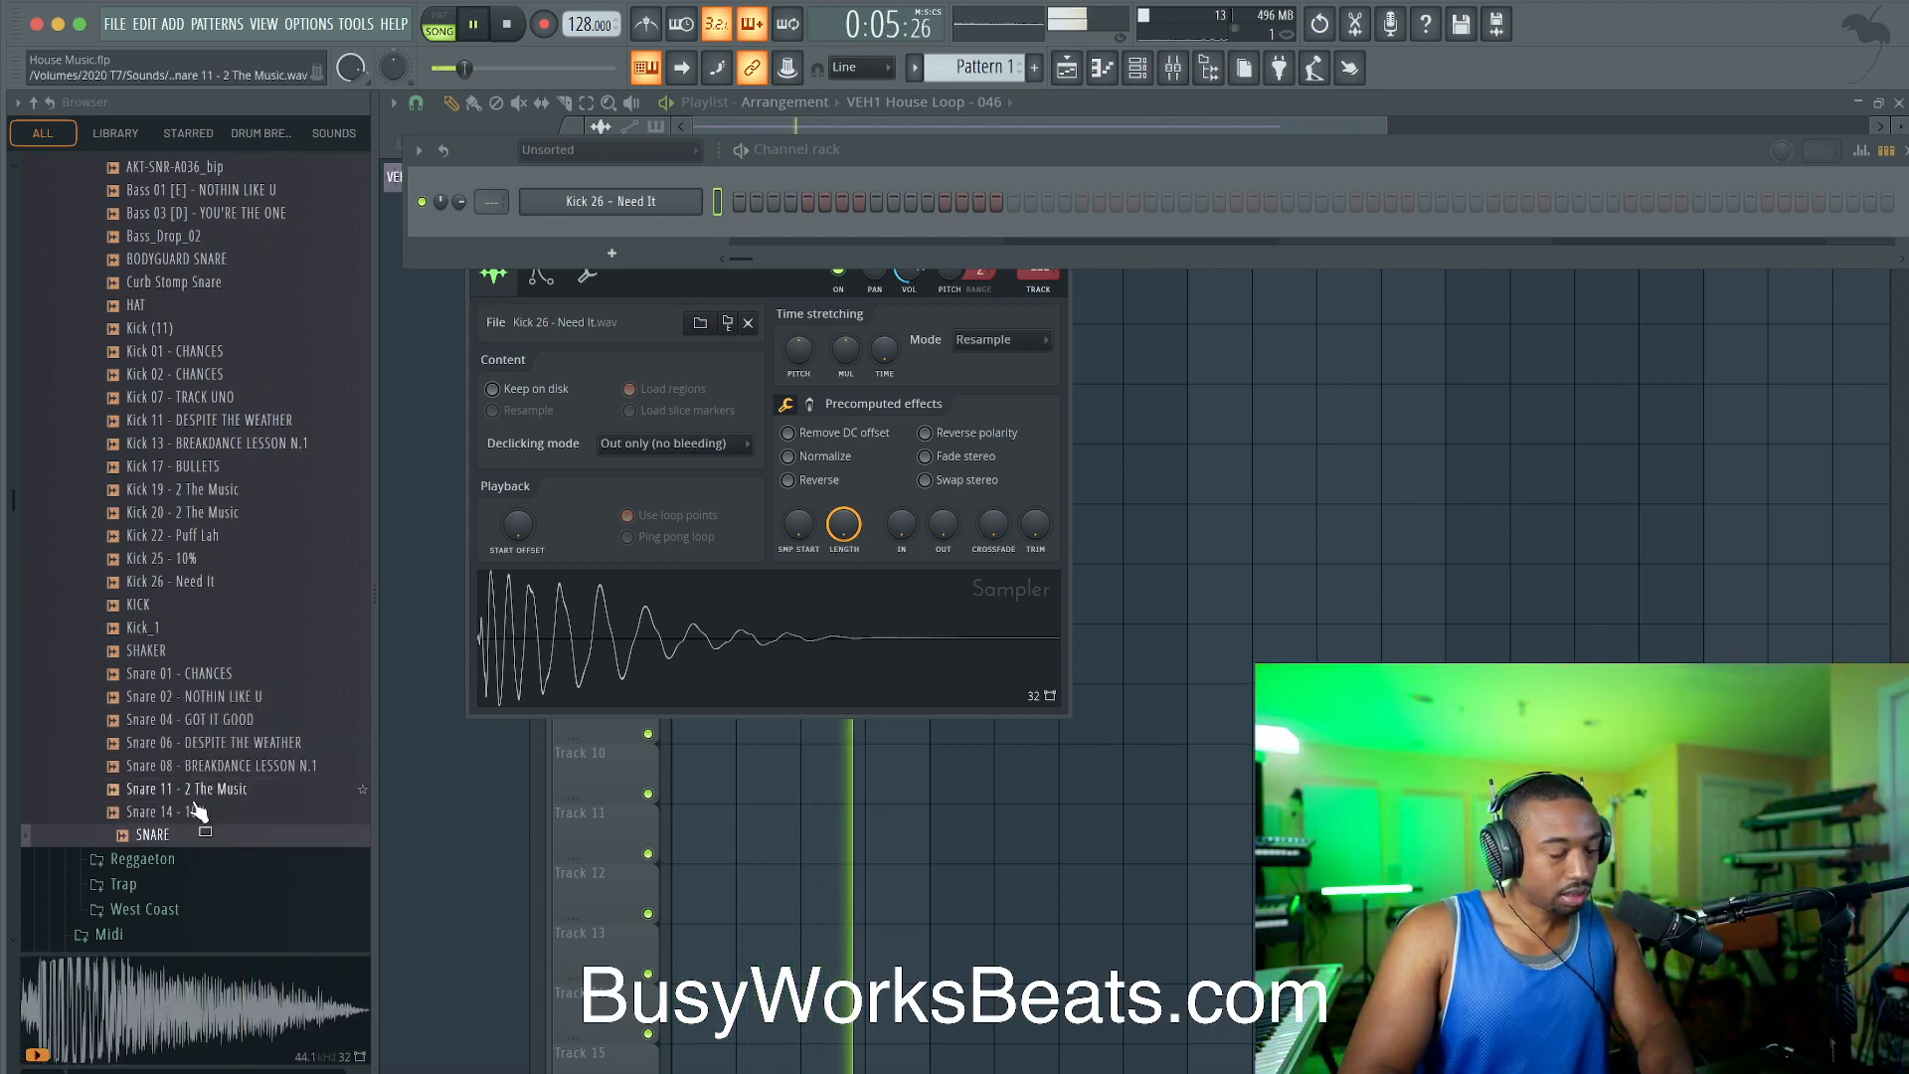
Step: Audition [BTS] Snap (3), the [BTS] claps and the looped 808 04 sample in the Pop kit
scroll(183, 646, up, 10)
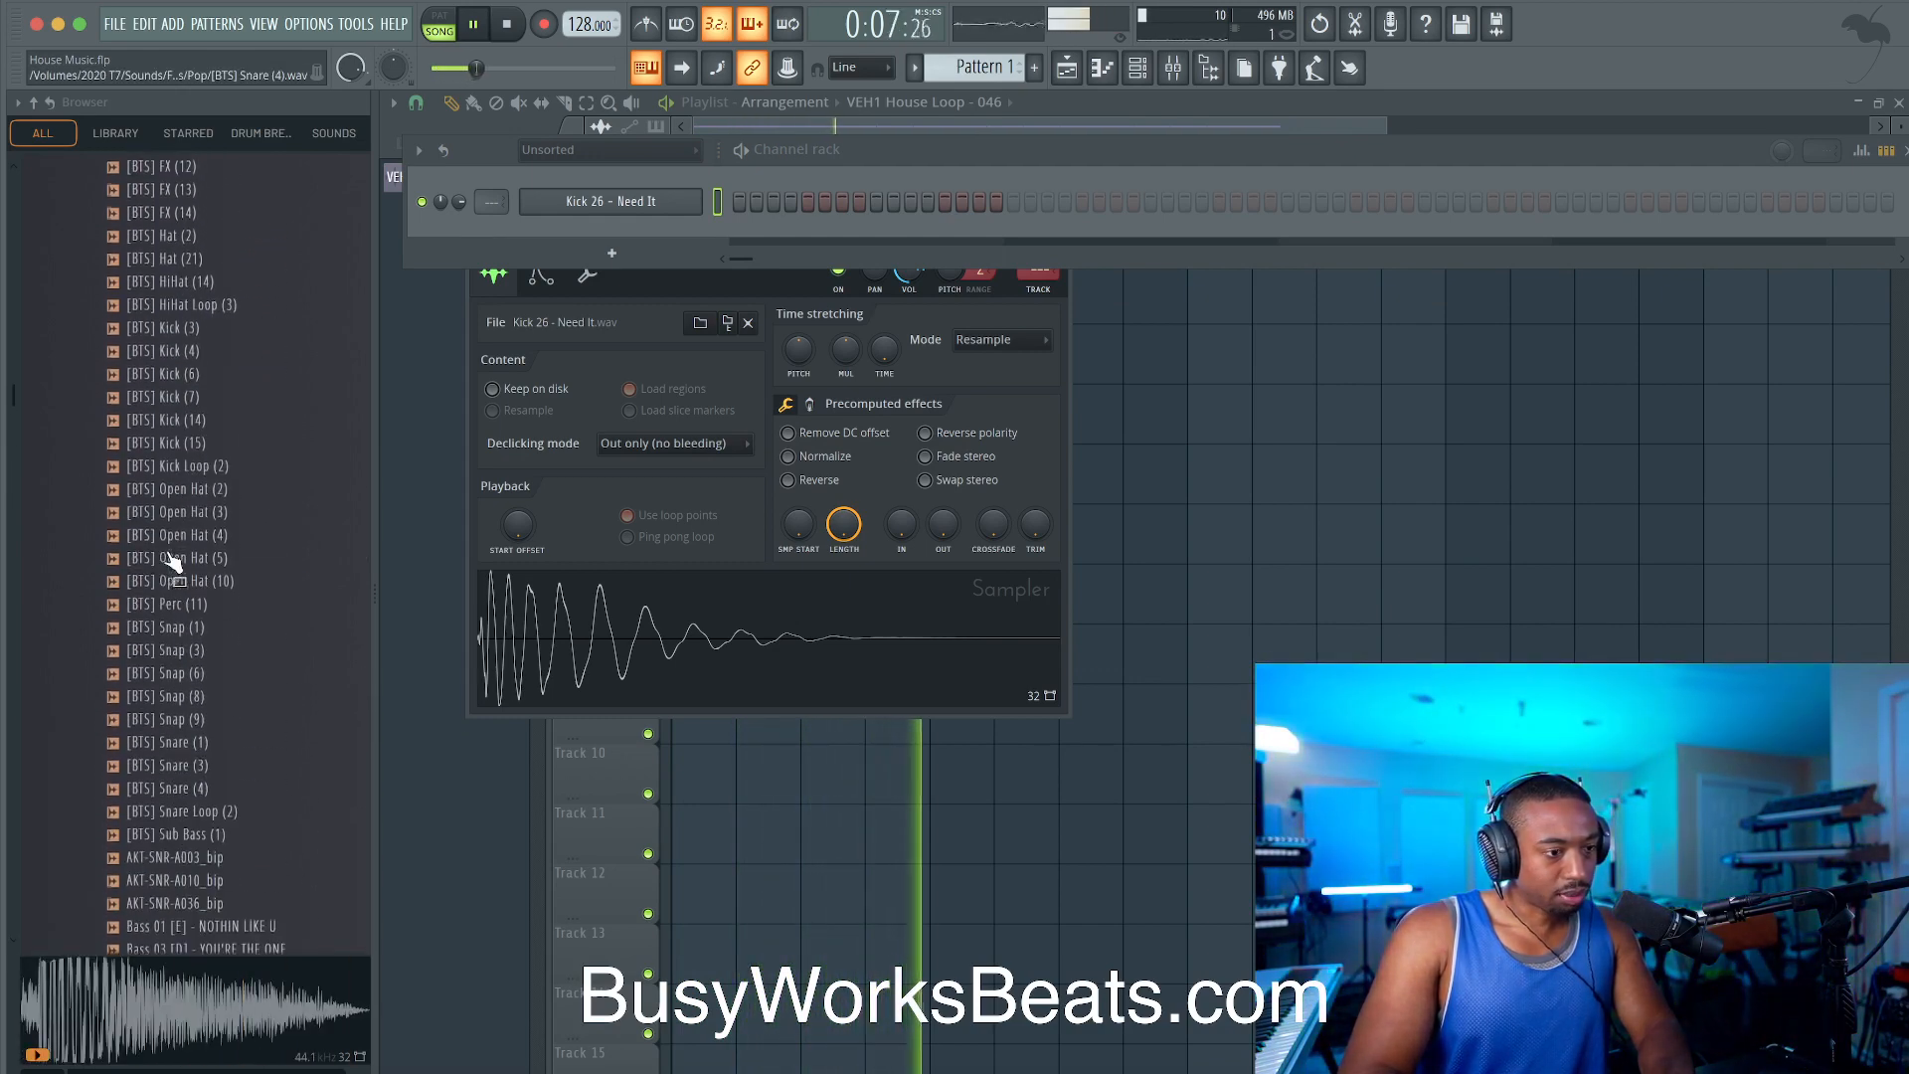
click(242, 651)
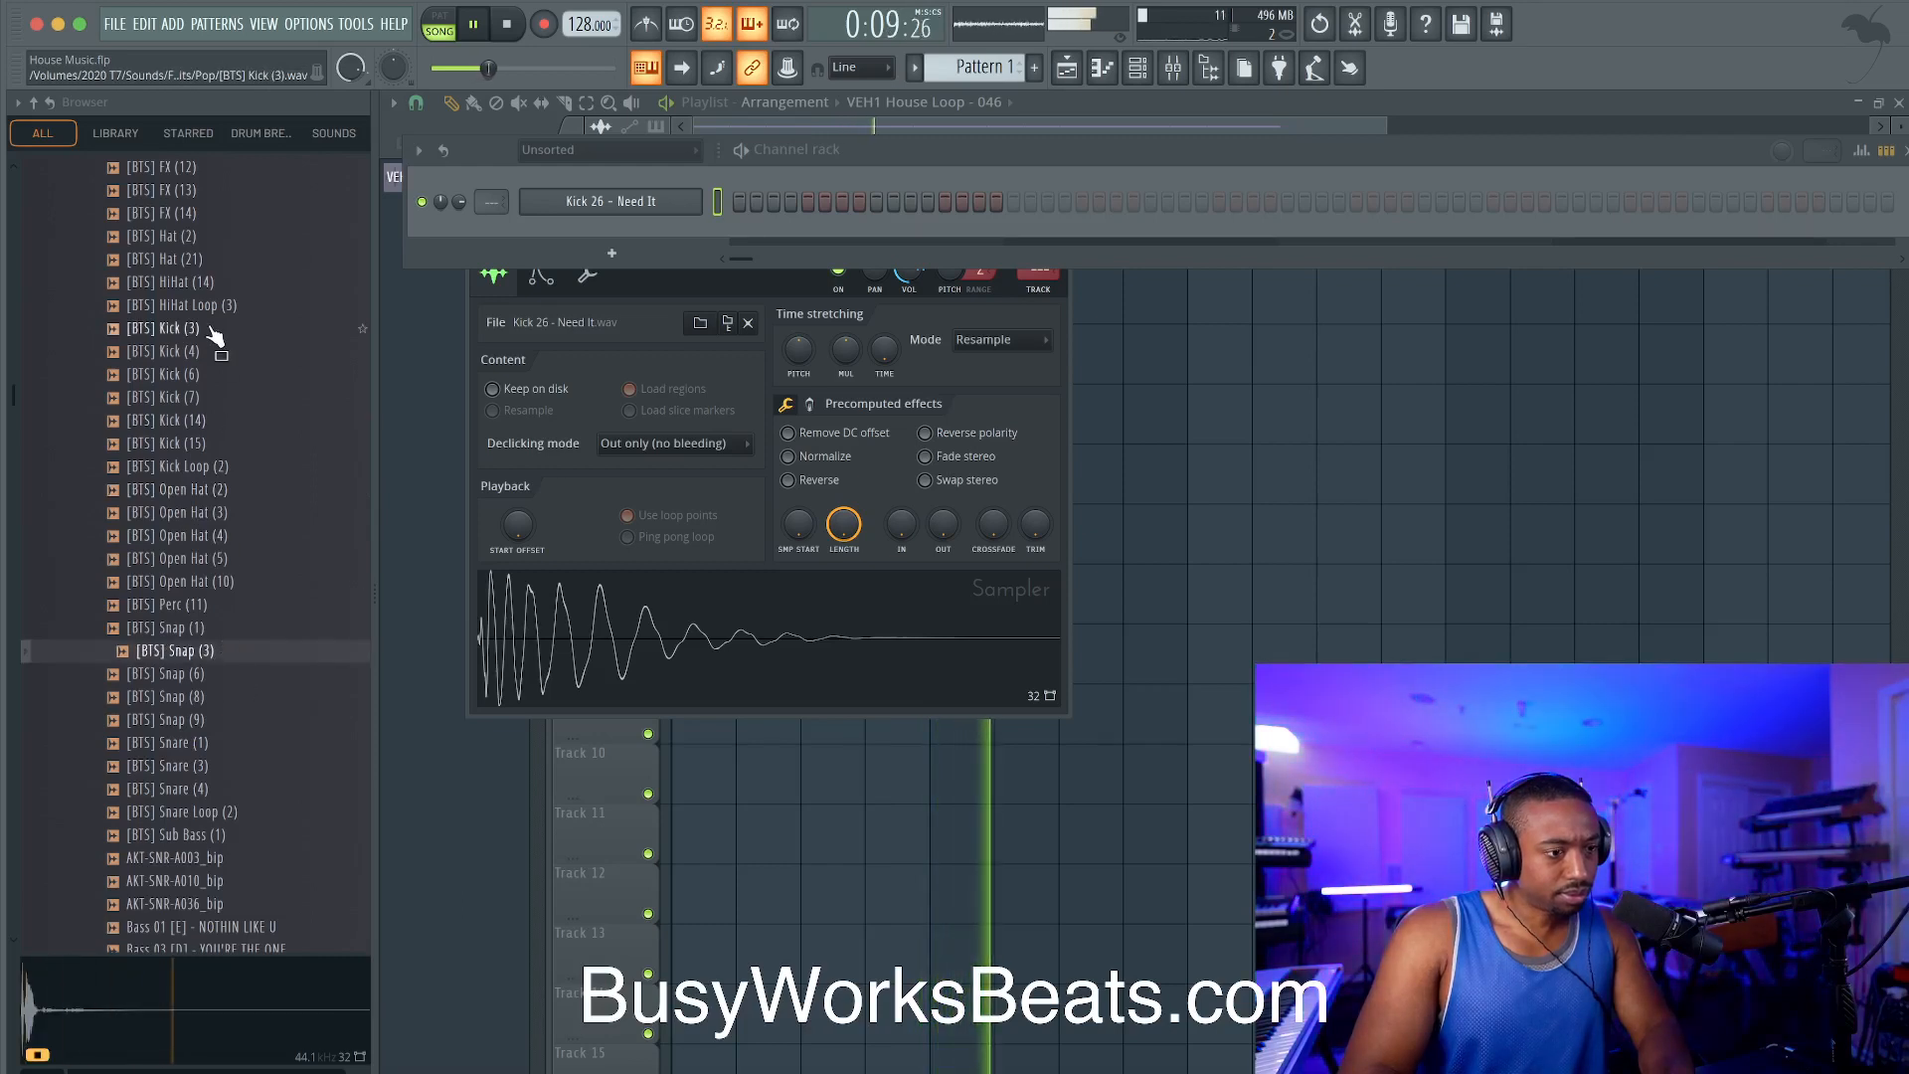
scroll(219, 352, up, 5)
click(209, 374)
scroll(207, 376, up, 1)
click(208, 399)
click(210, 421)
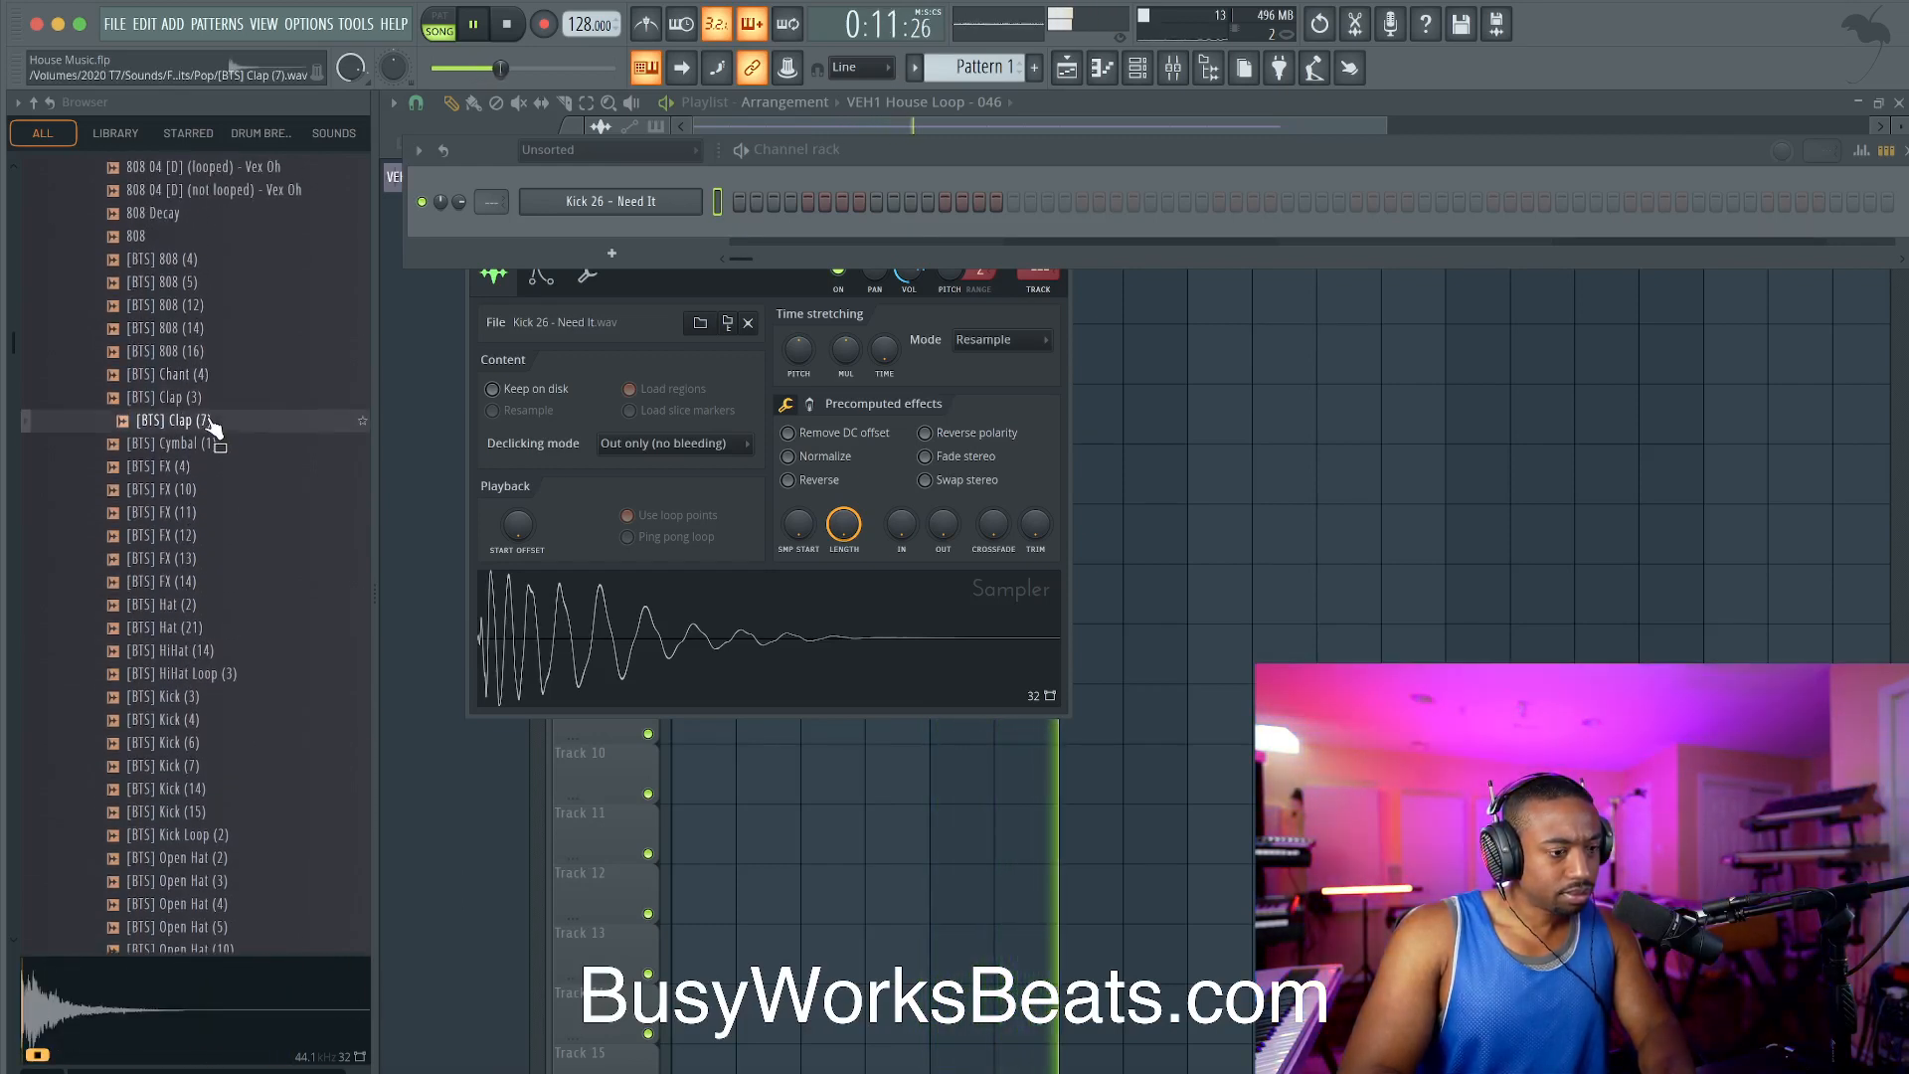
scroll(210, 422, up, 3)
click(248, 354)
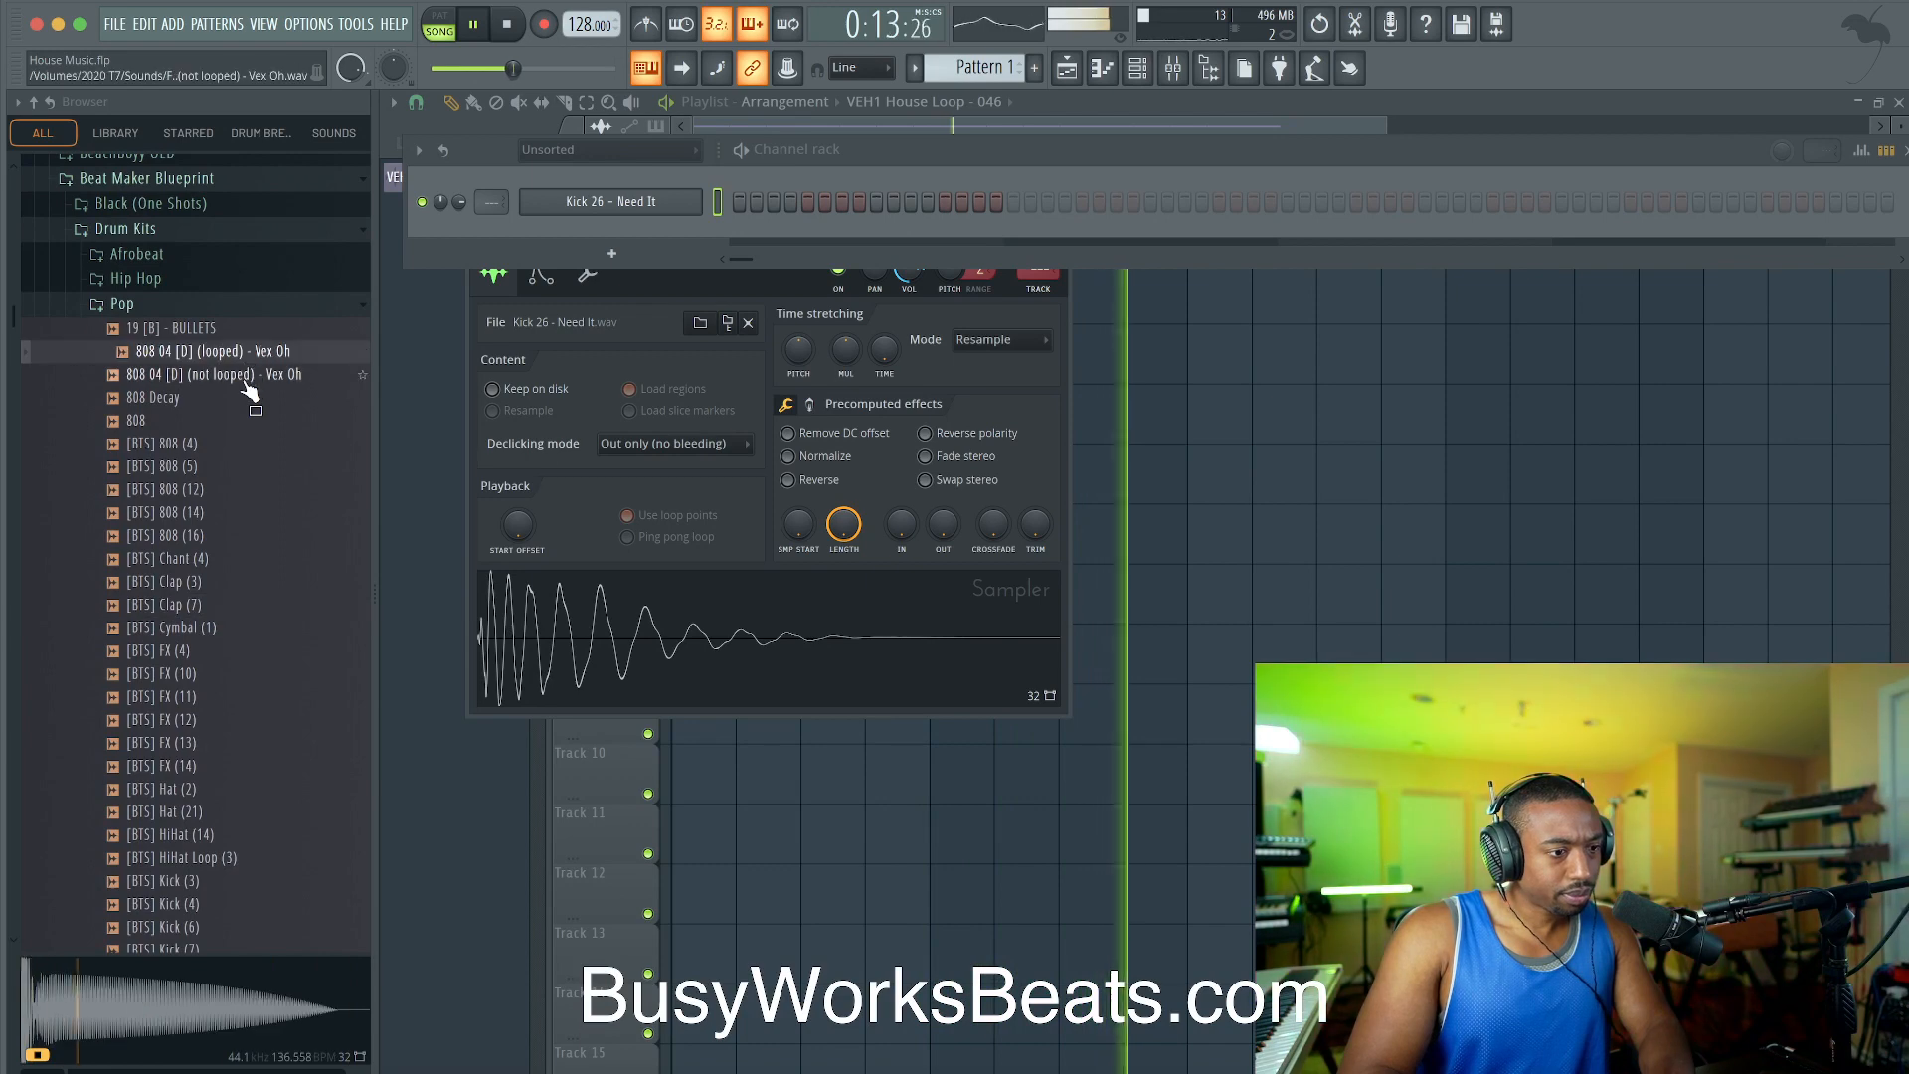
Step: Audition [BTS] Snap (8), the [BTS] snares, Snare Loop (2), AKT-SNR-A036_bip and Curb Stomp Snare over the loop
scroll(235, 362, down, 9)
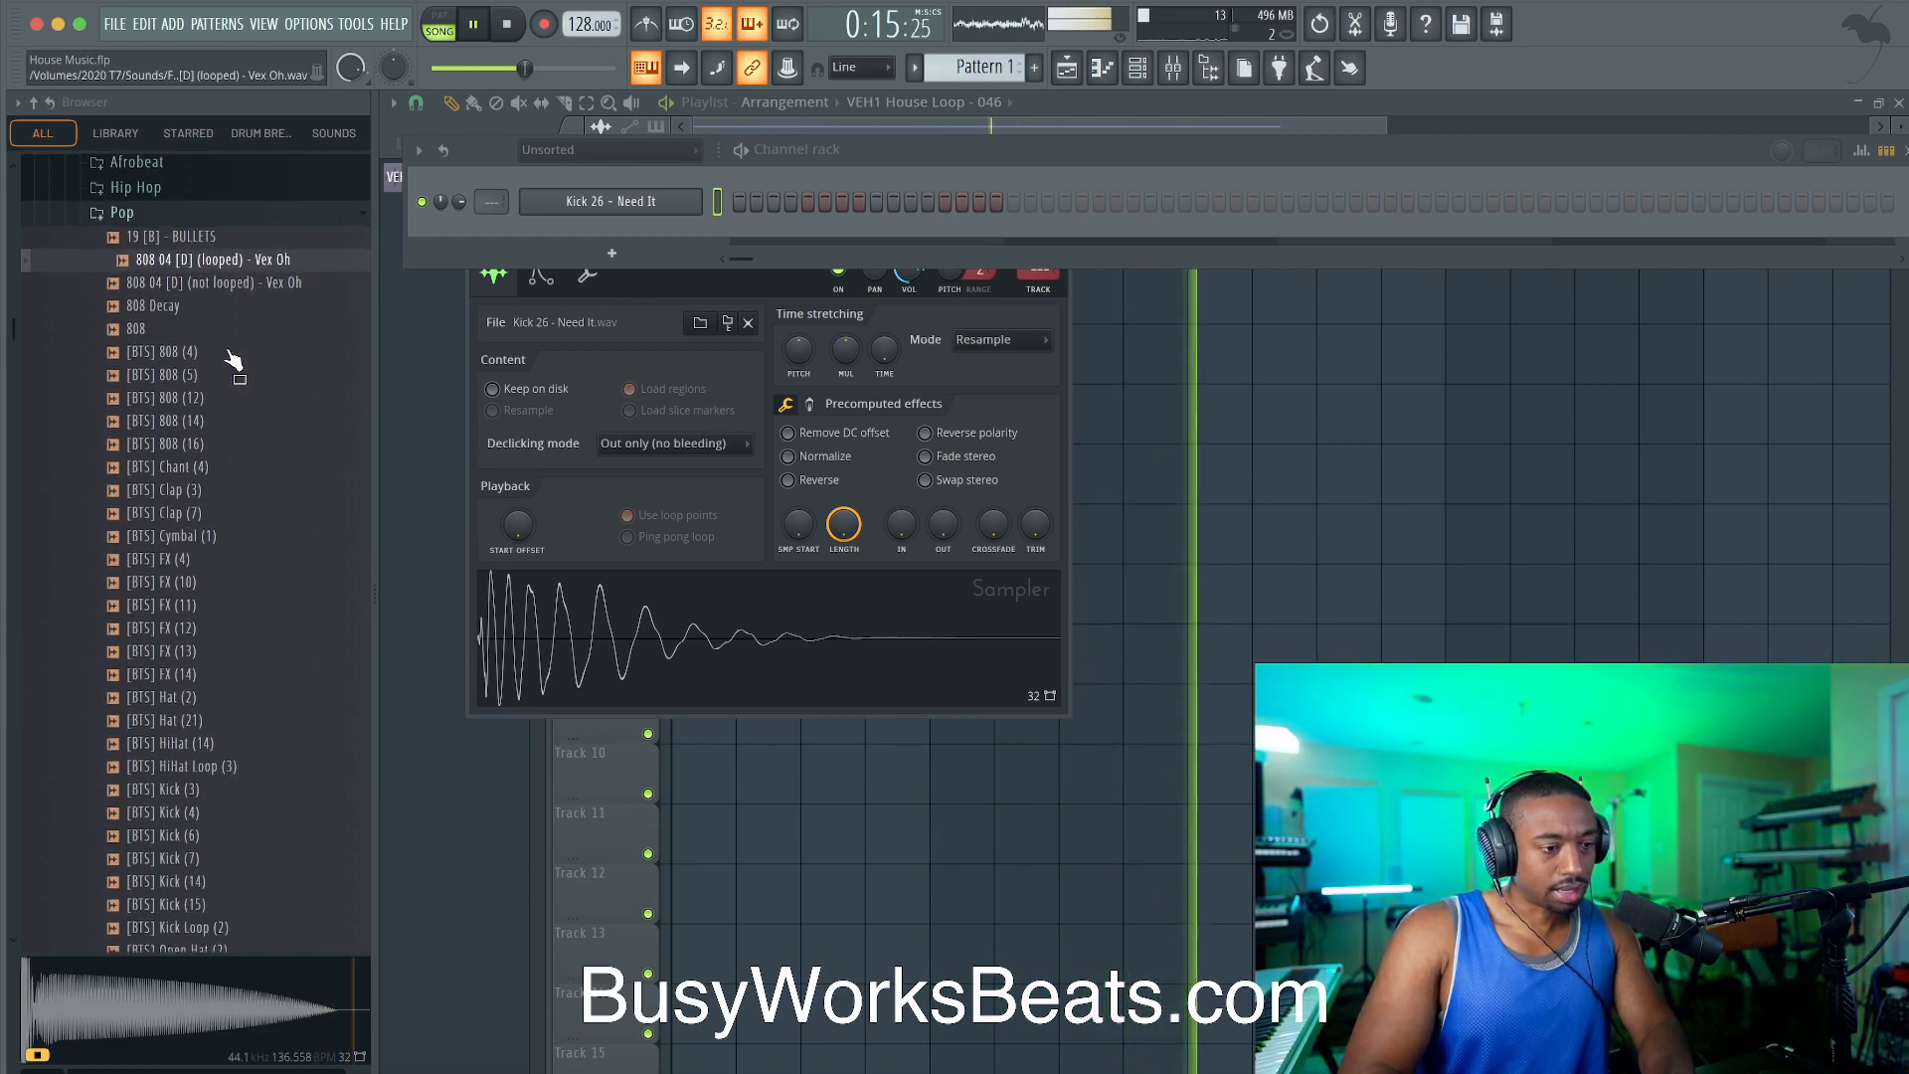
scroll(231, 359, down, 2)
click(203, 512)
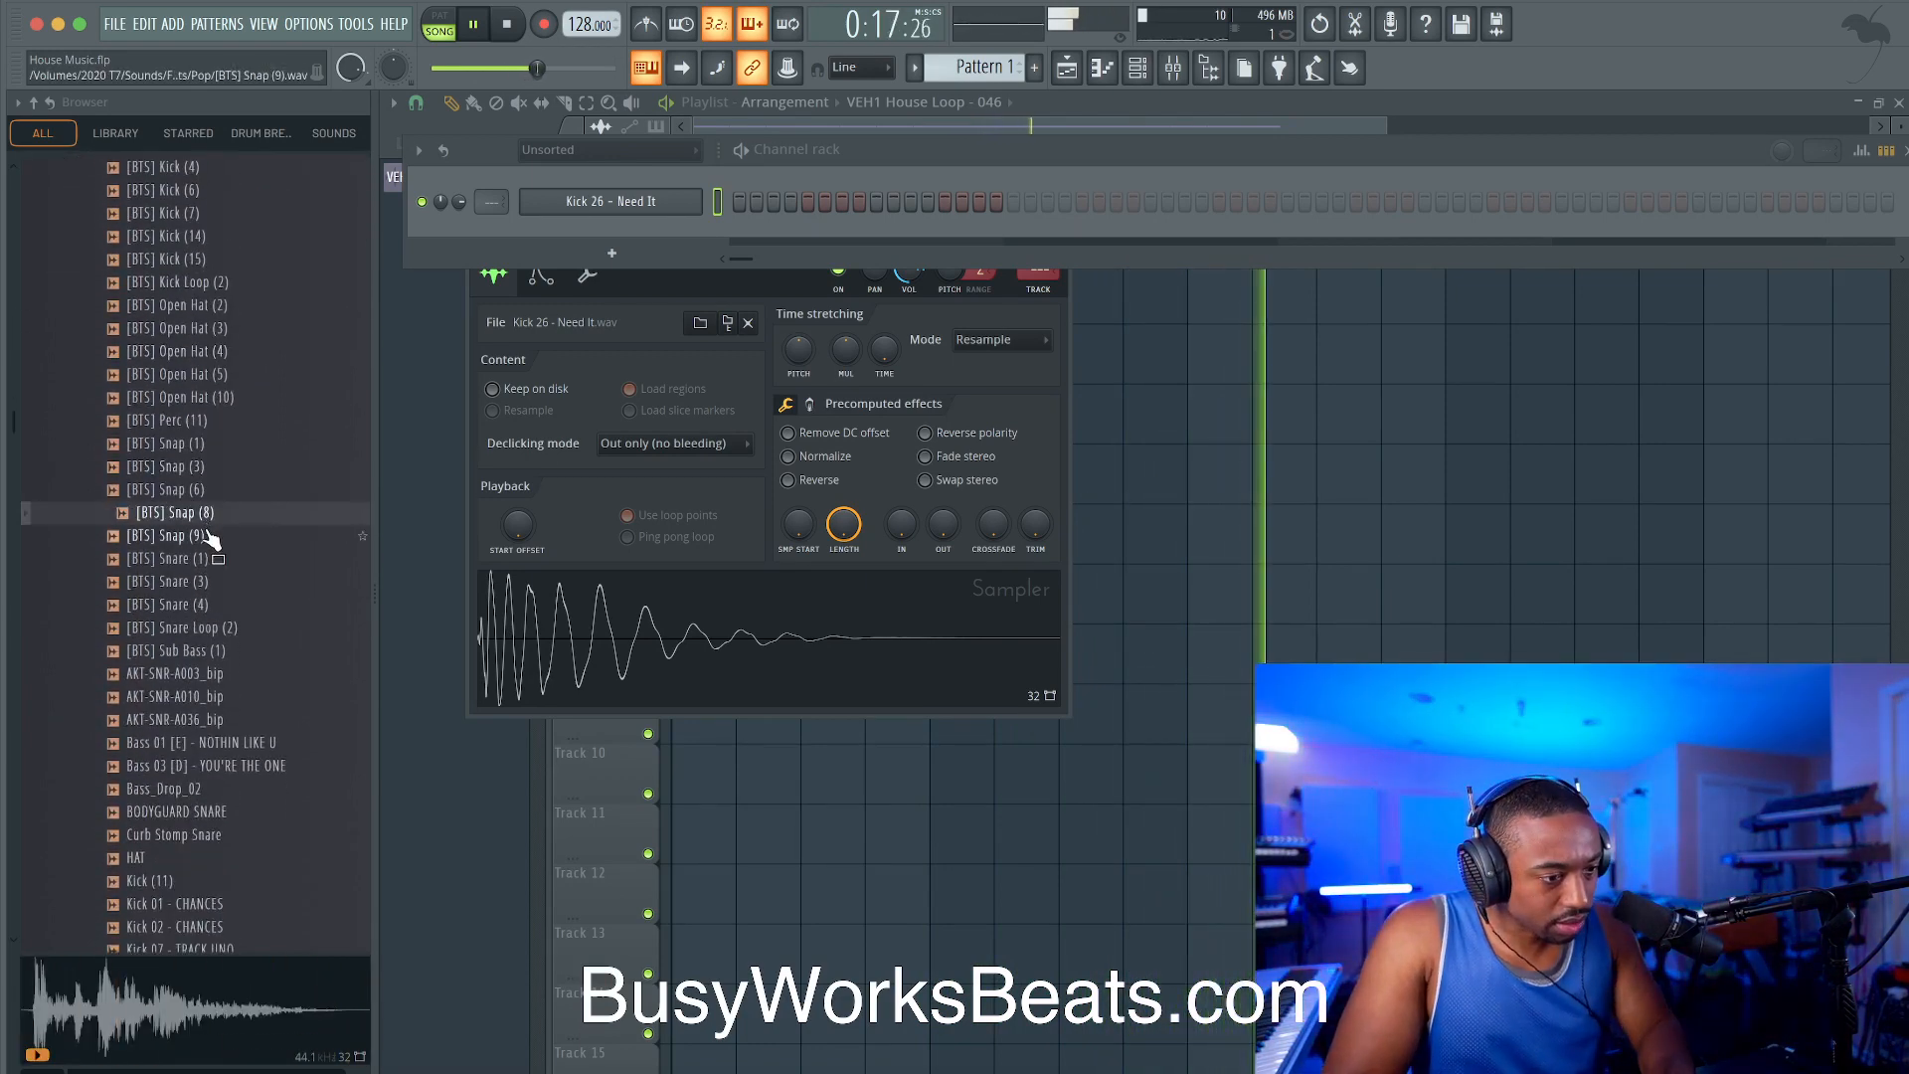
click(210, 603)
click(211, 583)
click(210, 565)
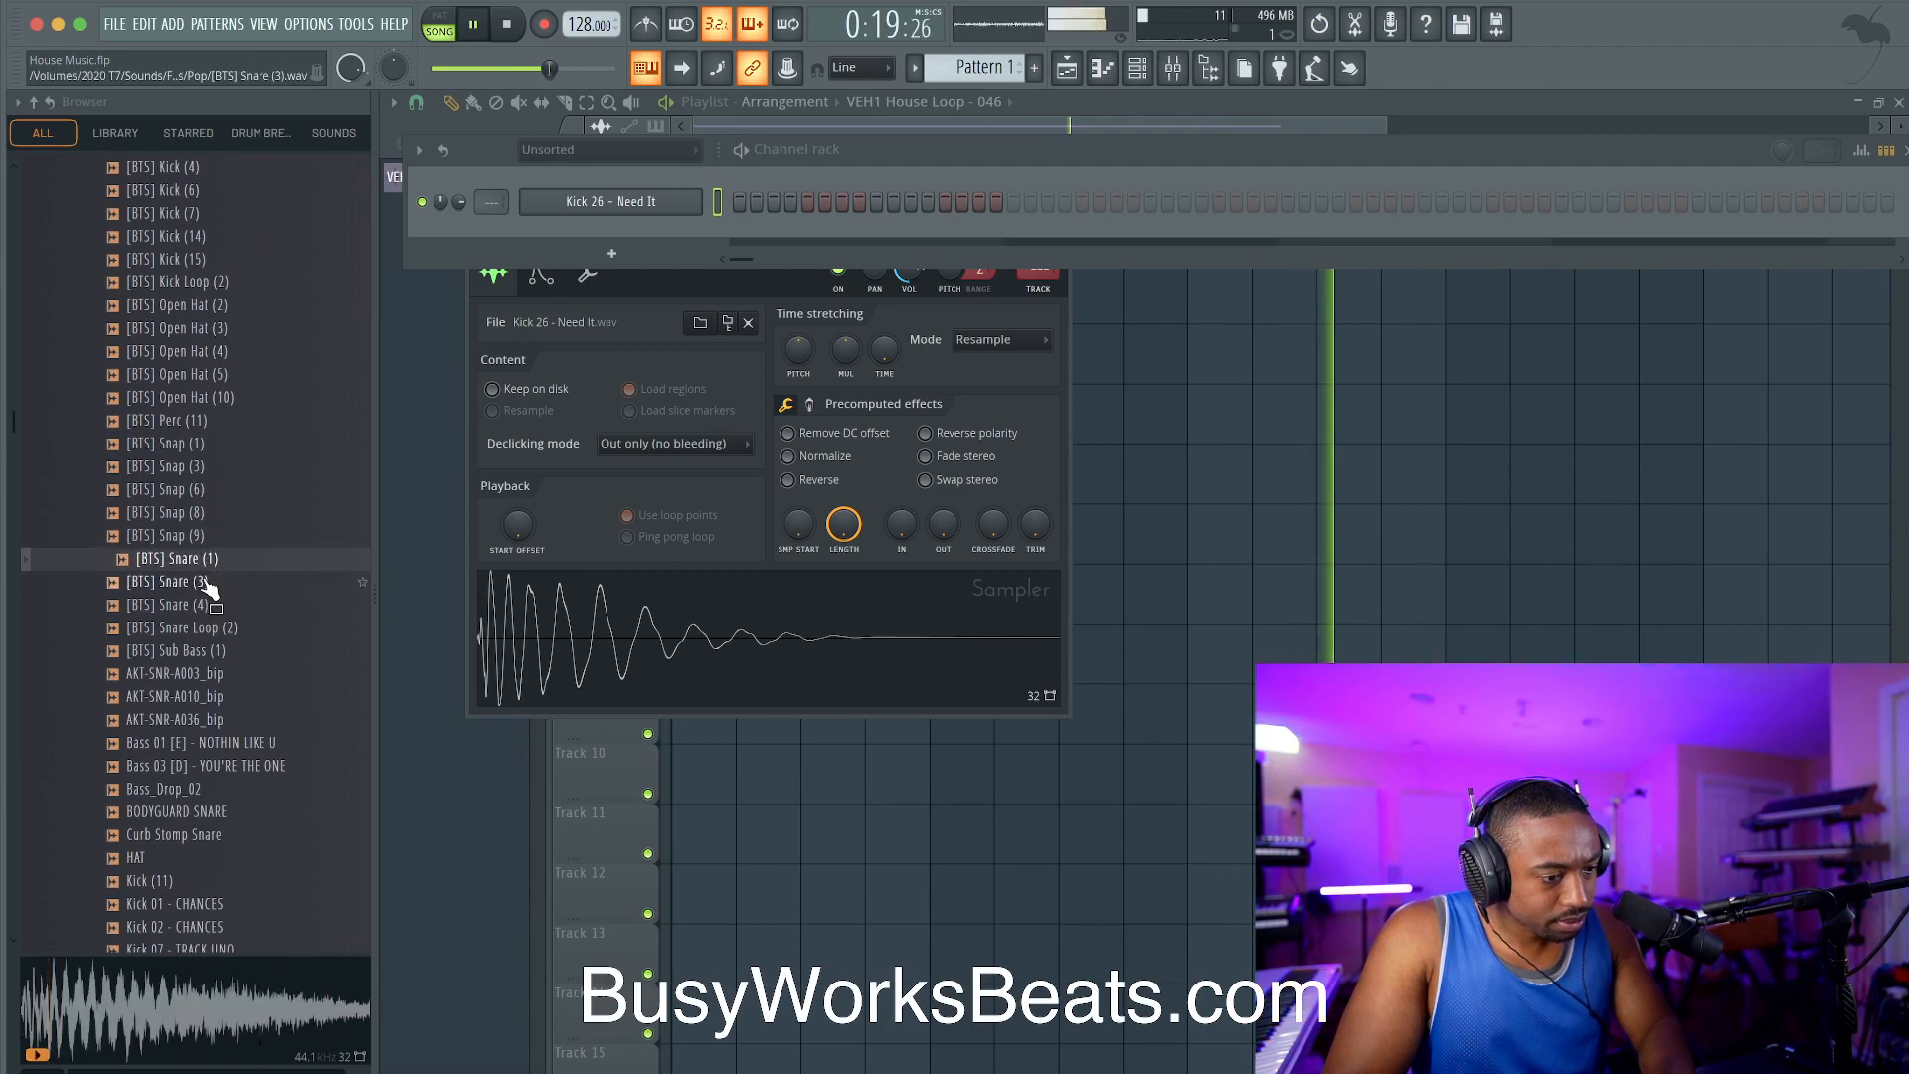
click(206, 582)
click(208, 605)
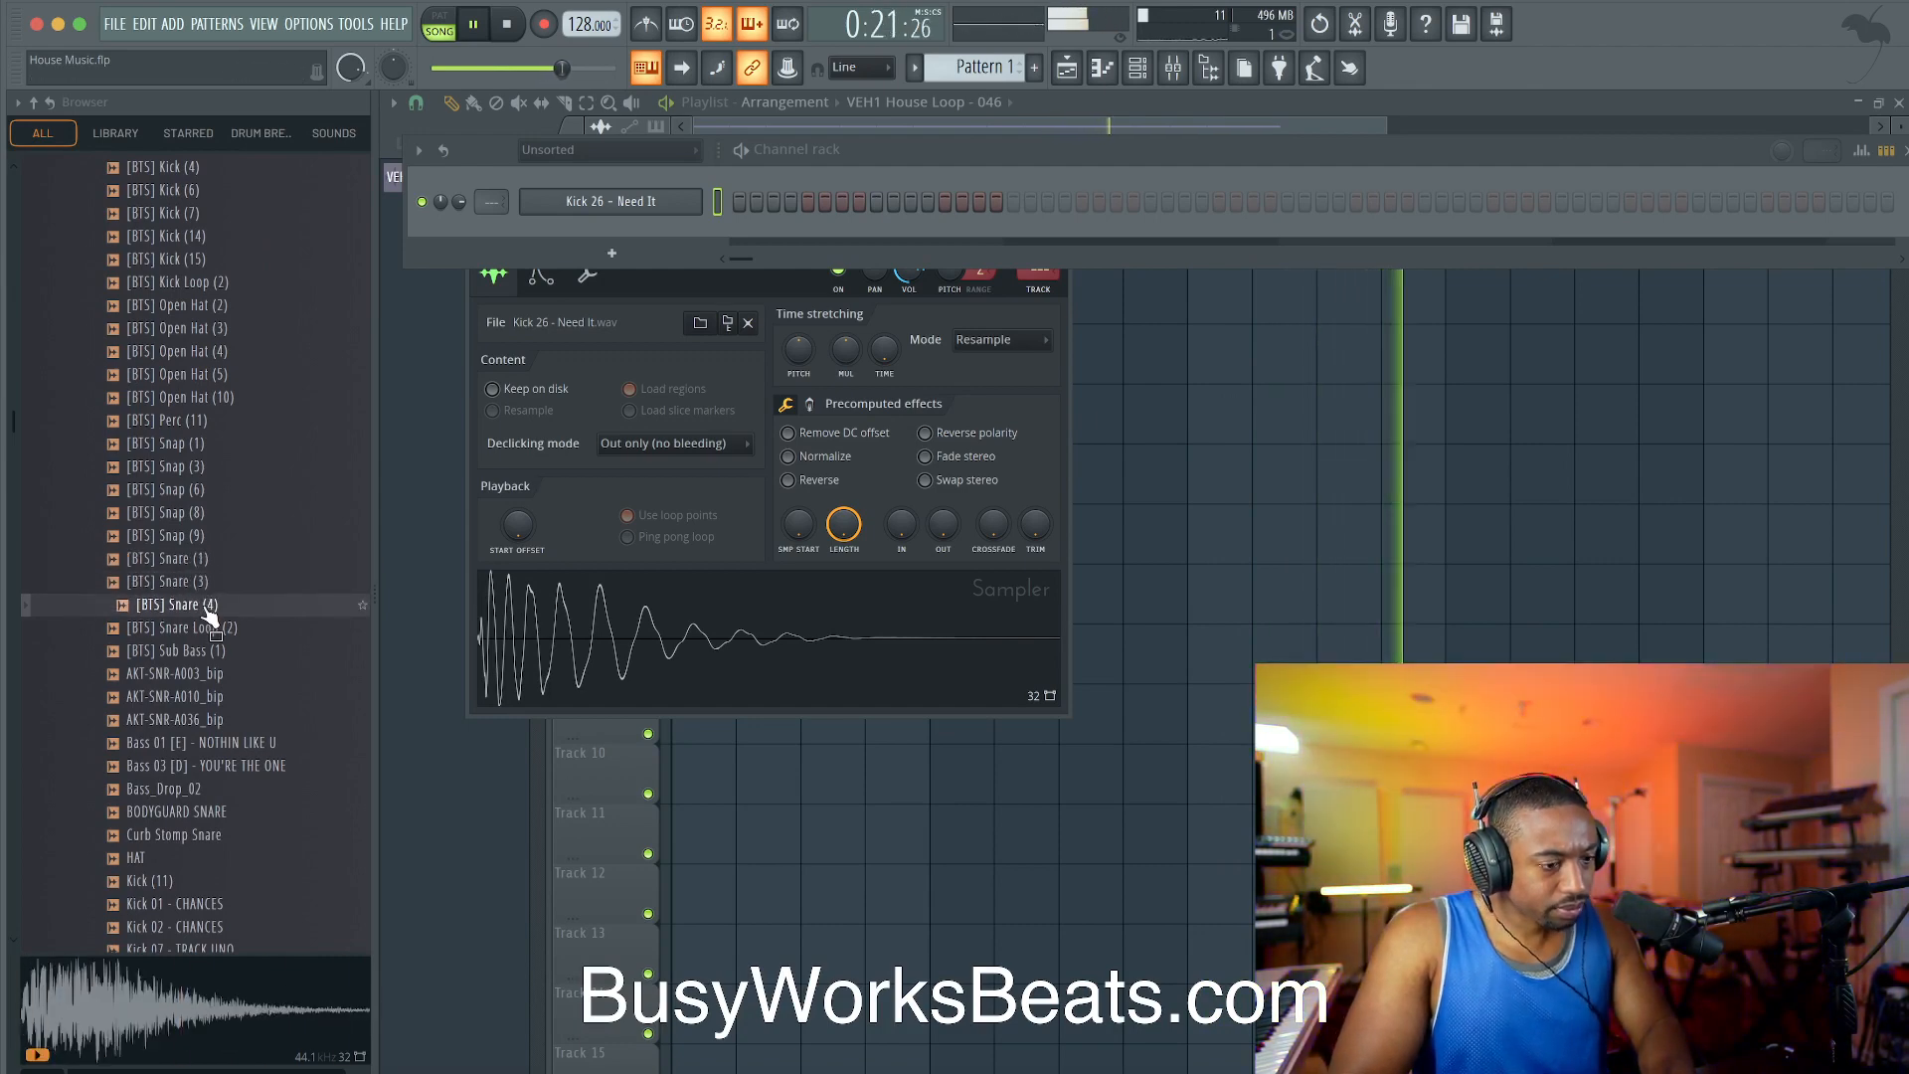
scroll(205, 618, down, 4)
click(213, 398)
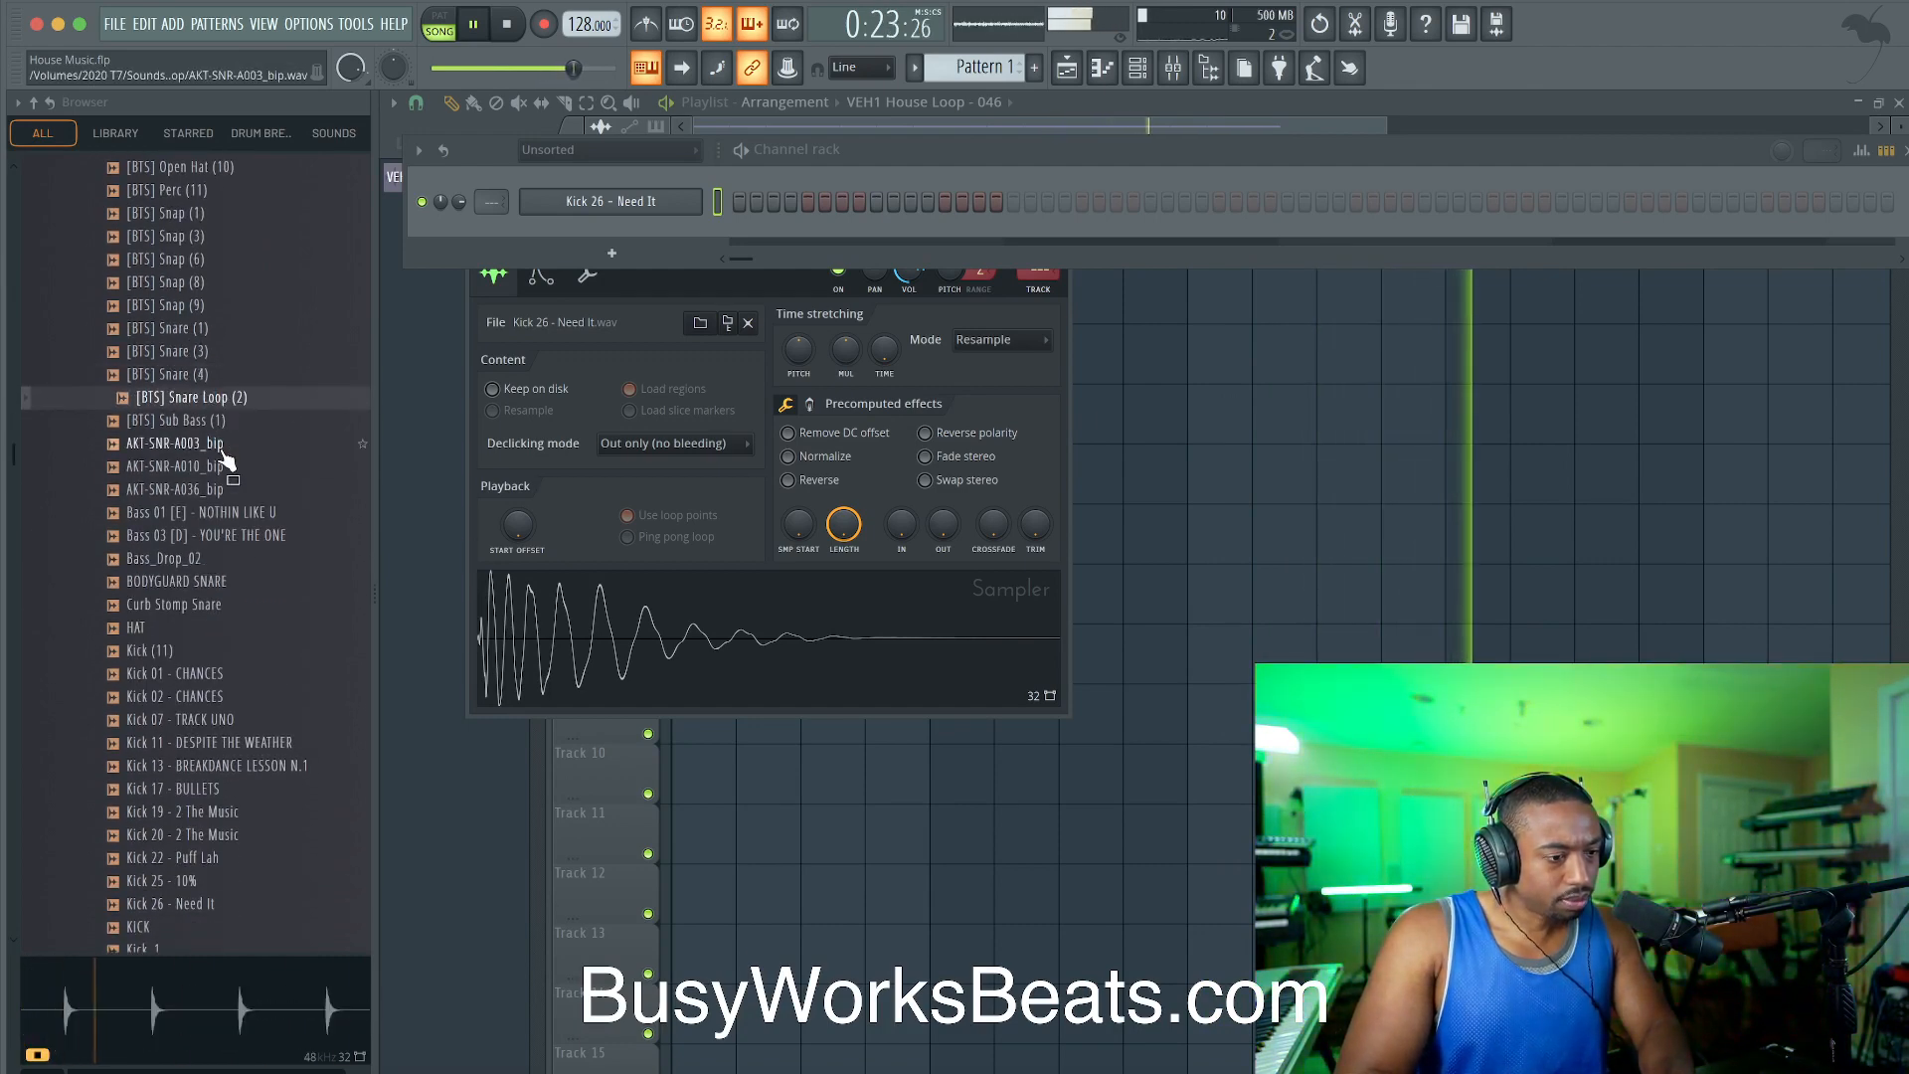
click(216, 489)
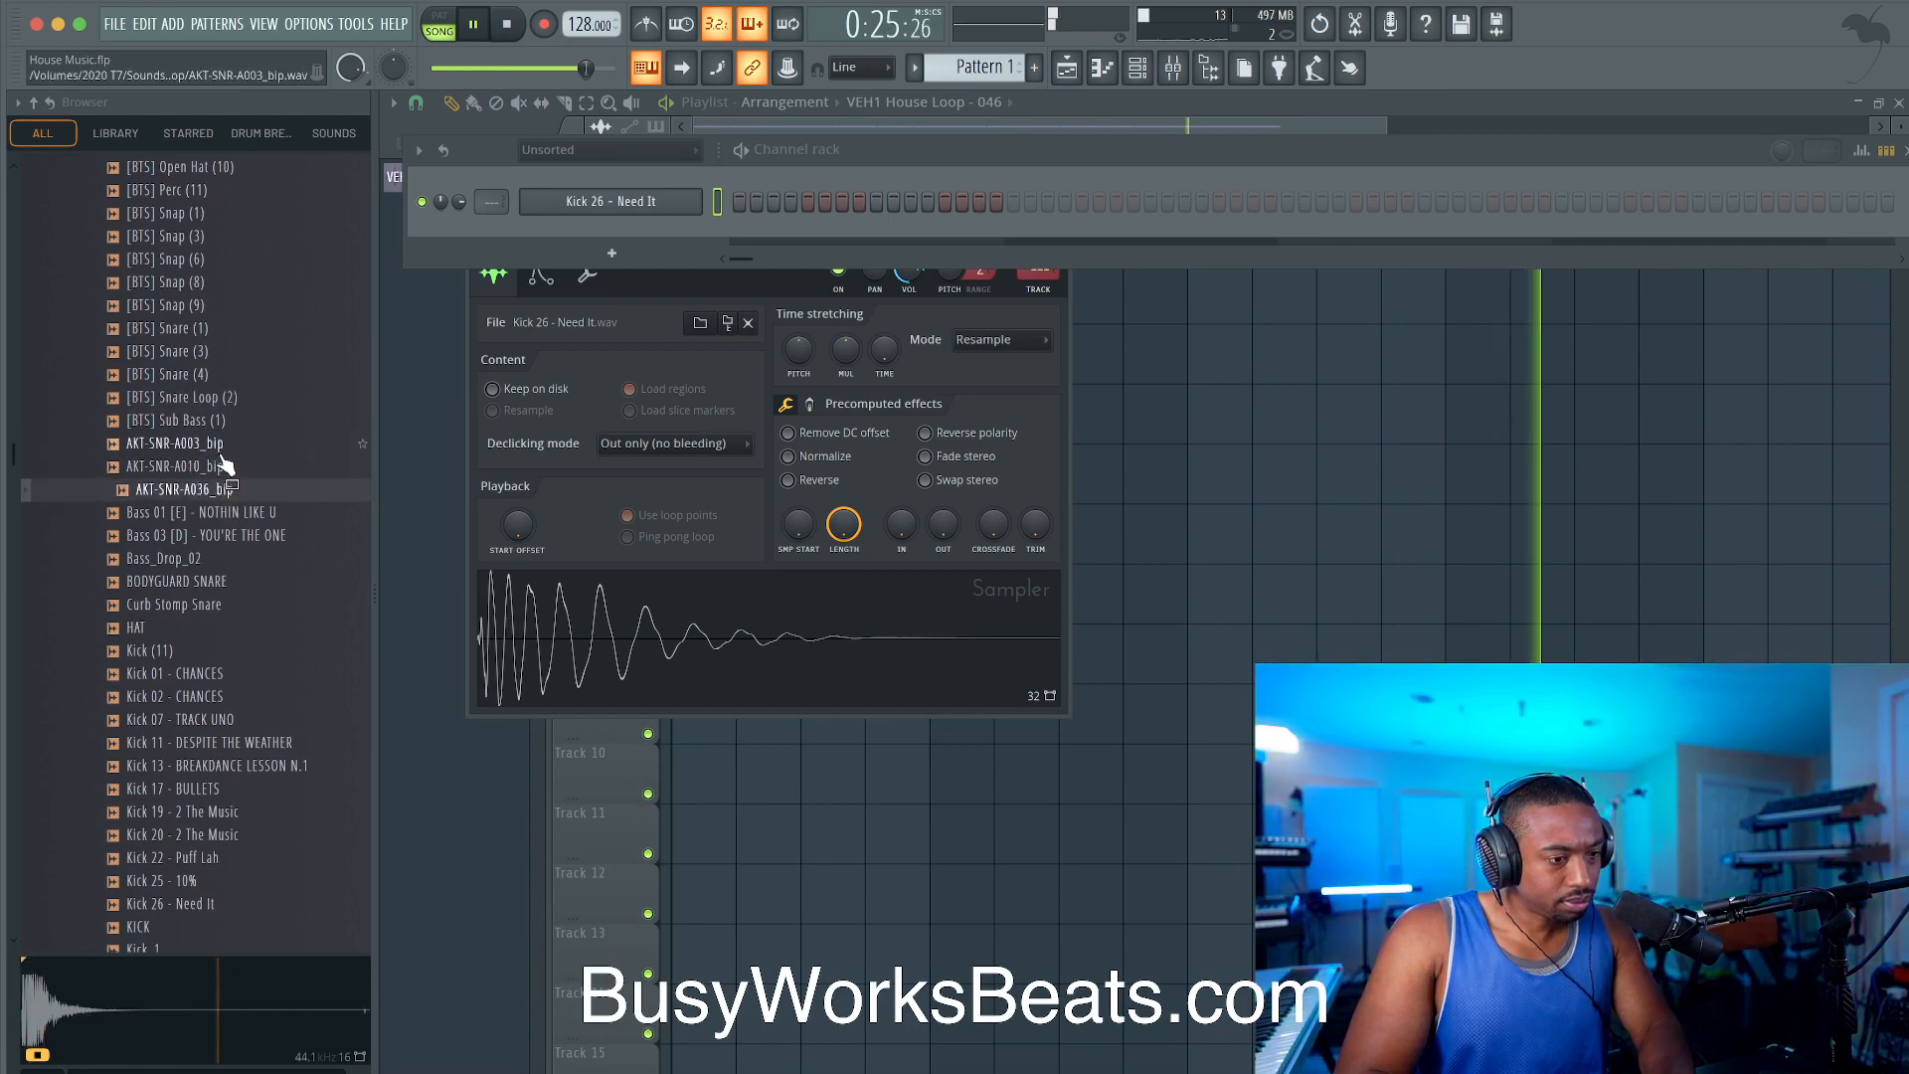
click(229, 606)
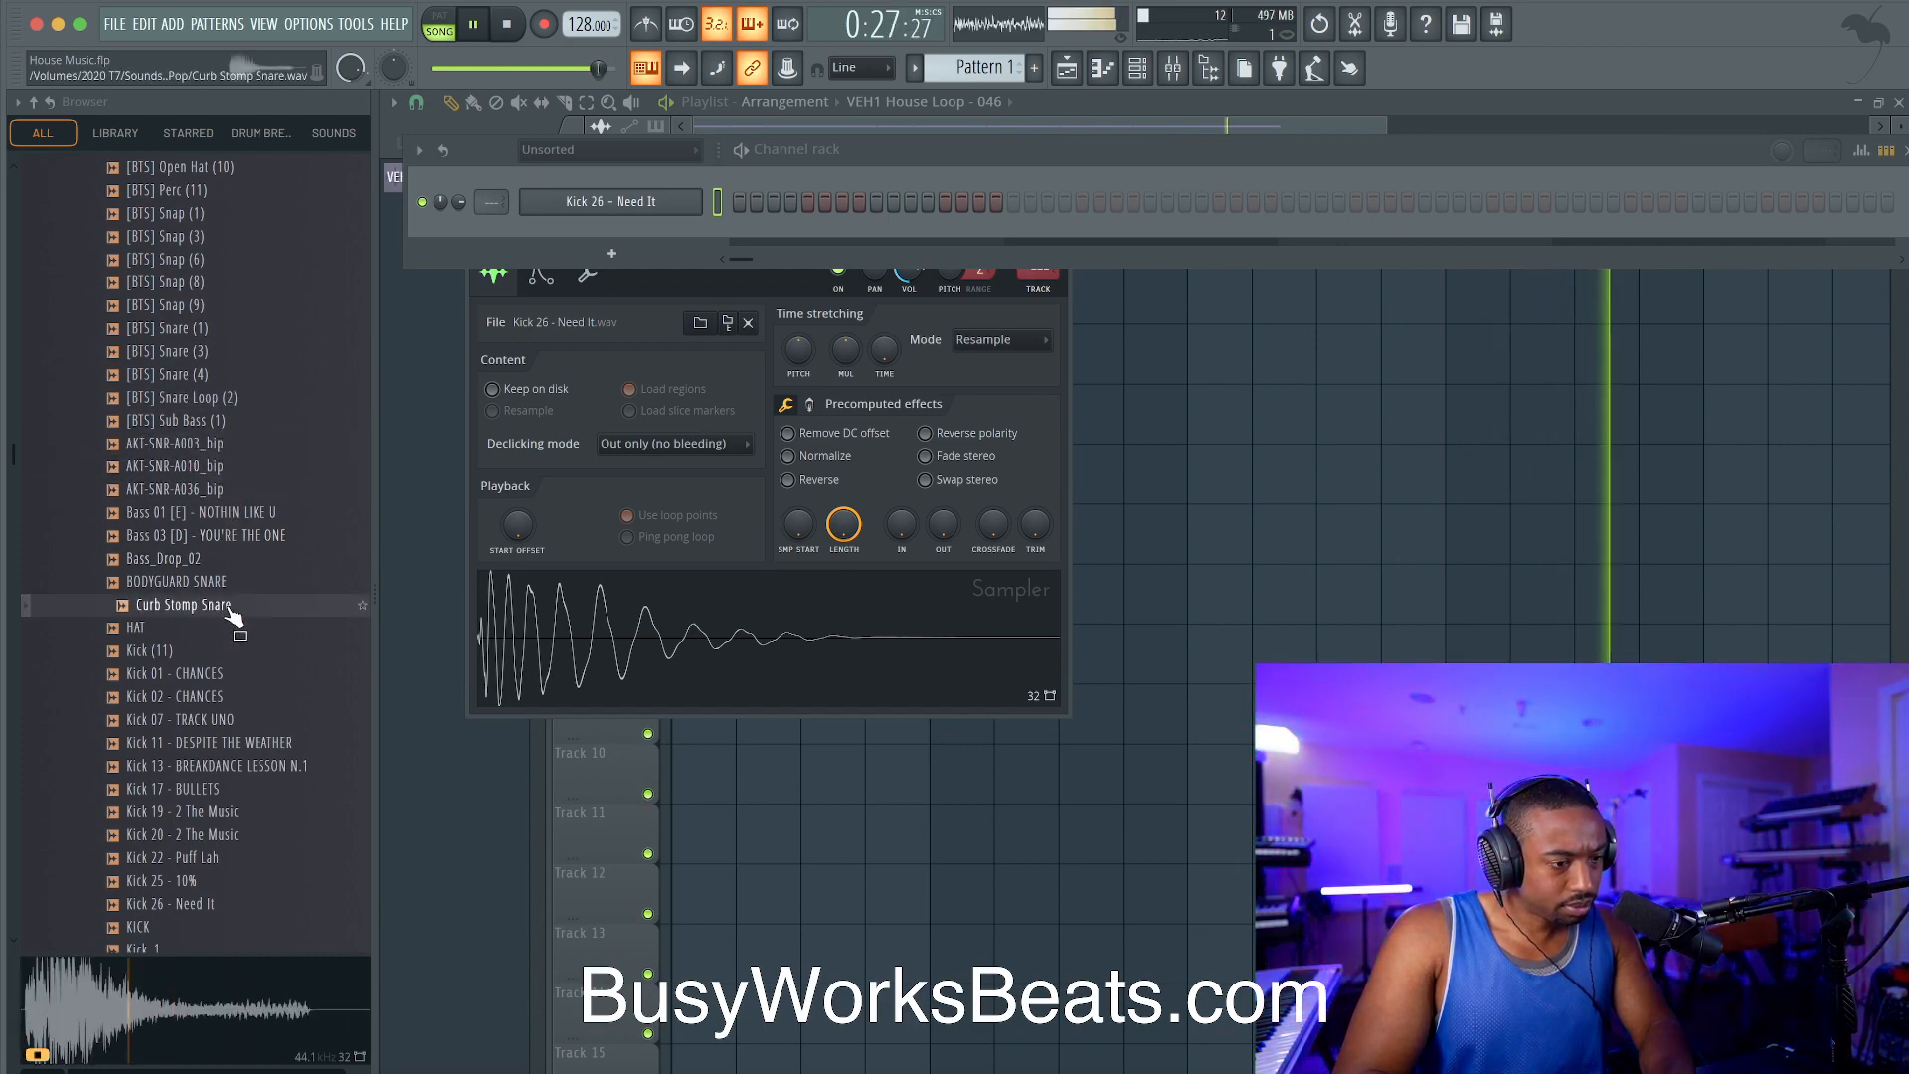
Step: Preview Snare 01 - CHANCES with the restarted loop, stop playback and load that snare into a new channel
scroll(231, 616, down, 4)
key(space)
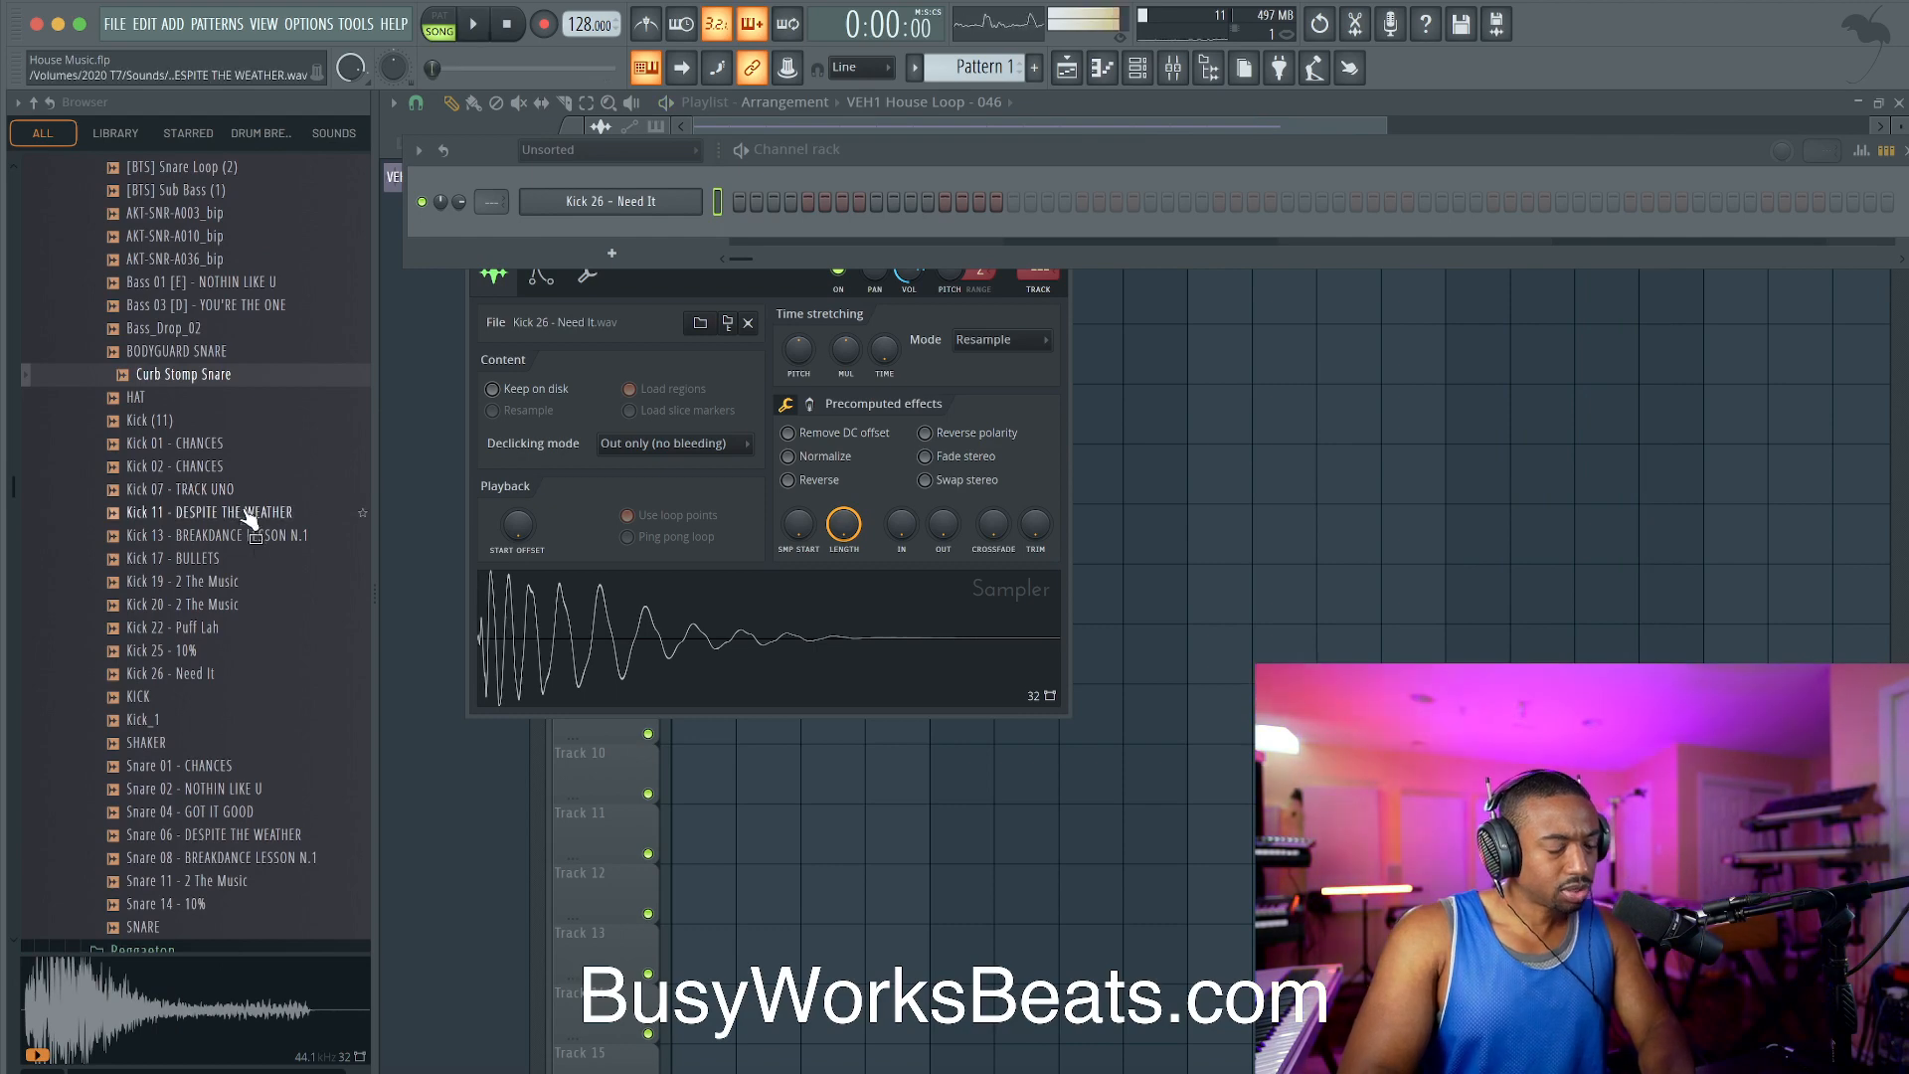
scroll(255, 606, down, 2)
key(space)
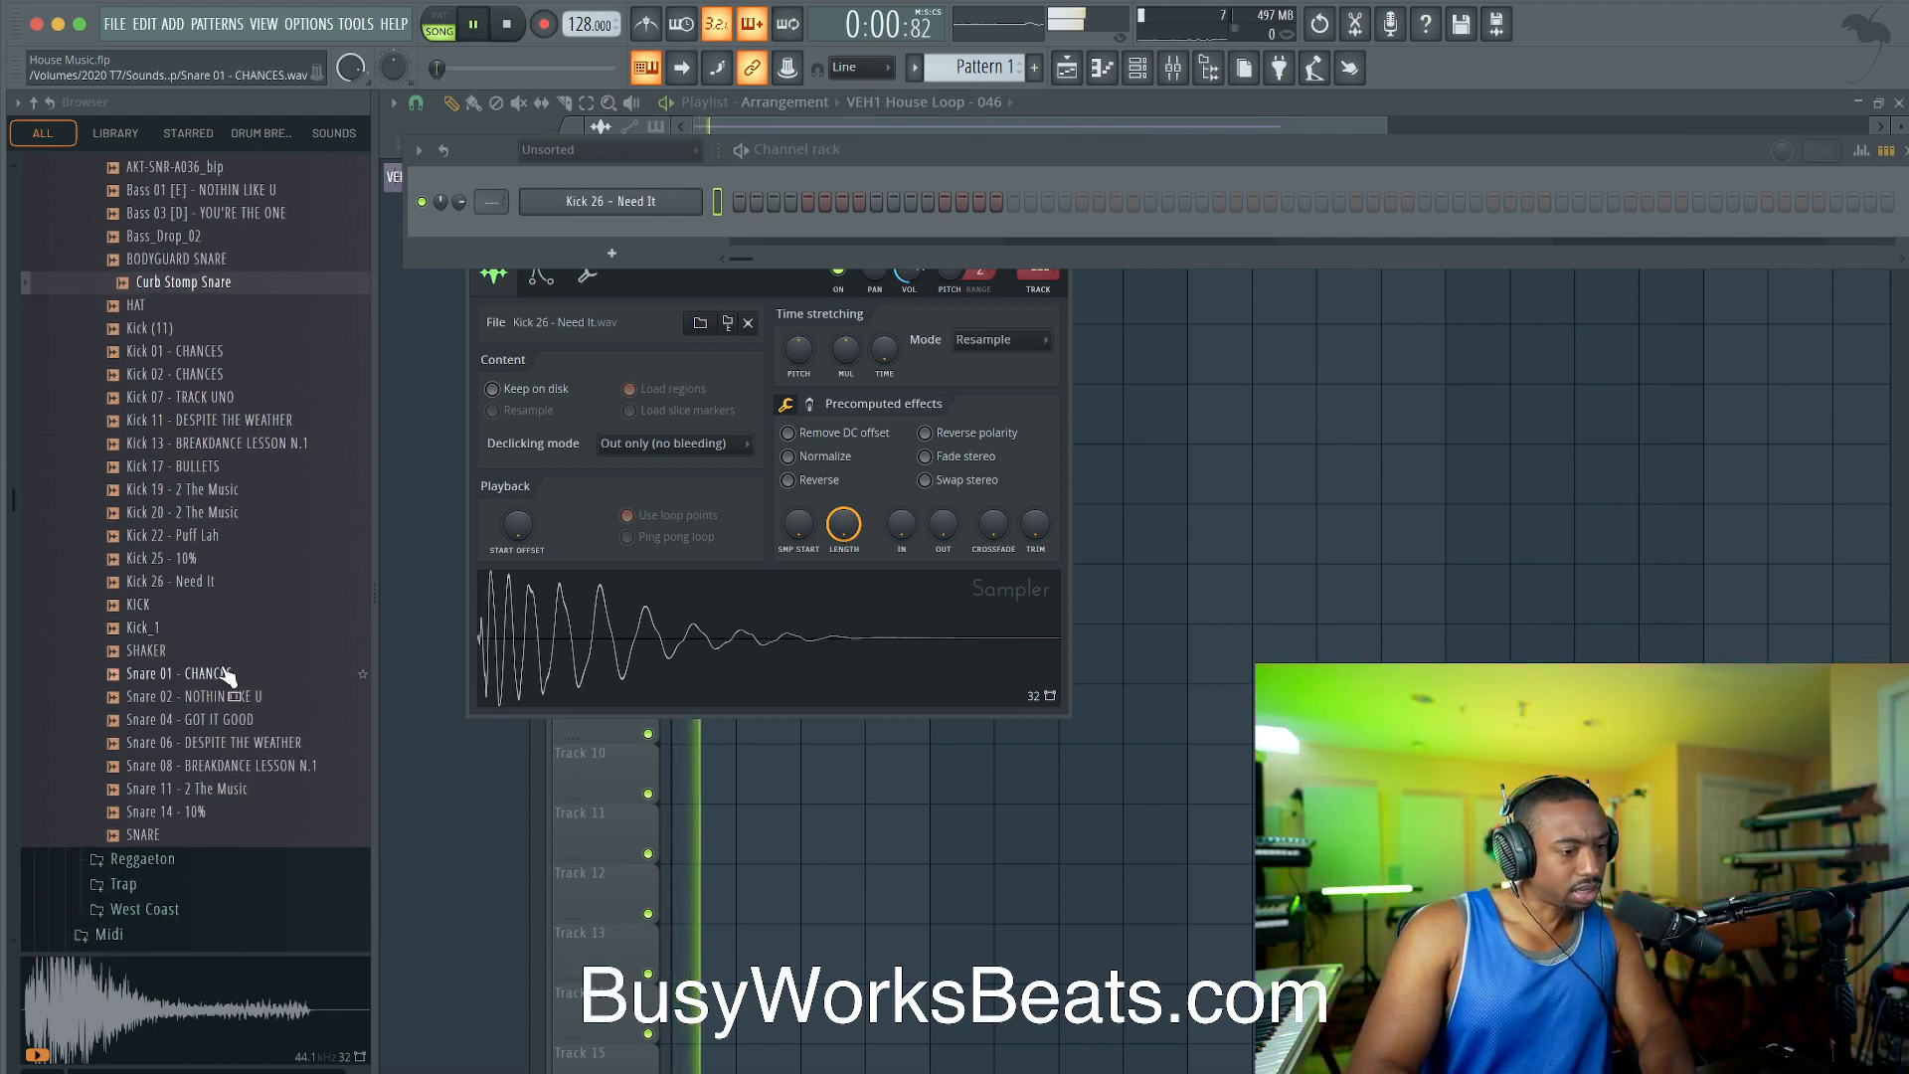
click(227, 676)
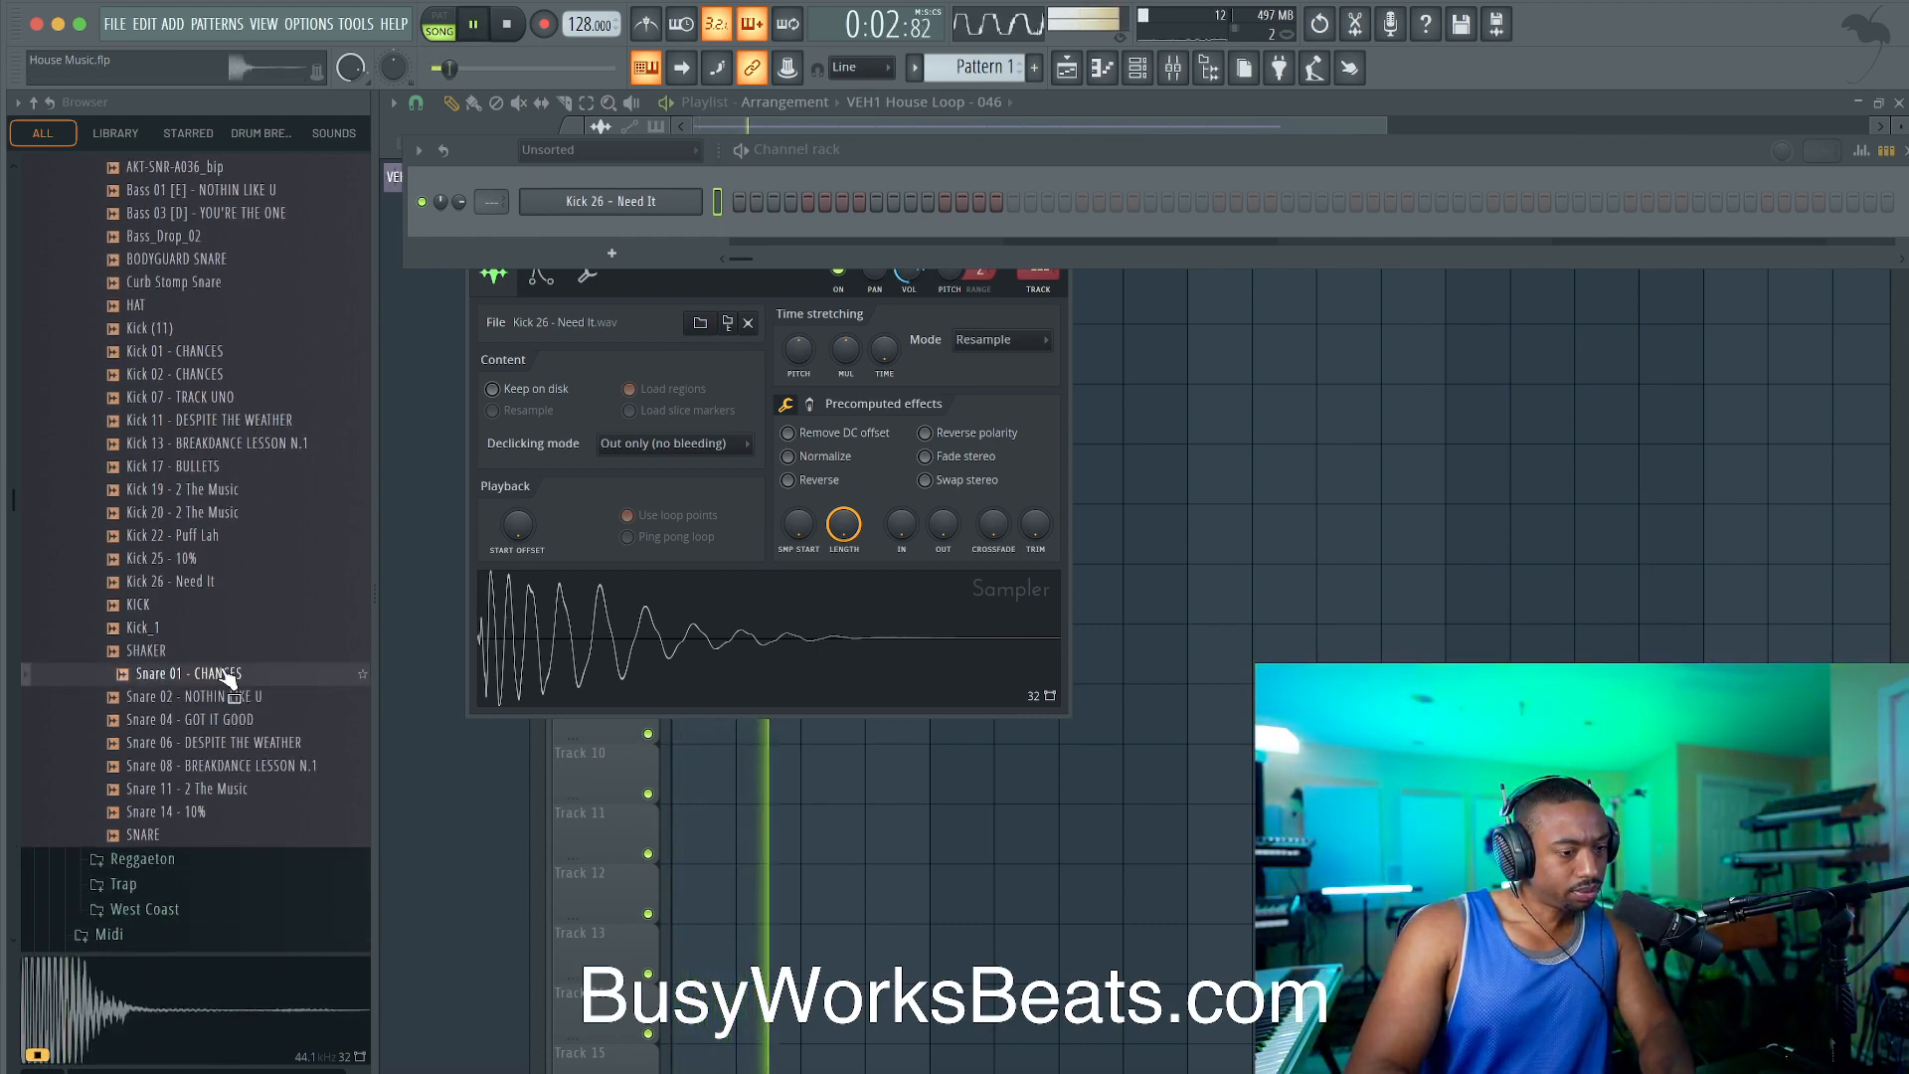
key(space)
right_click(219, 675)
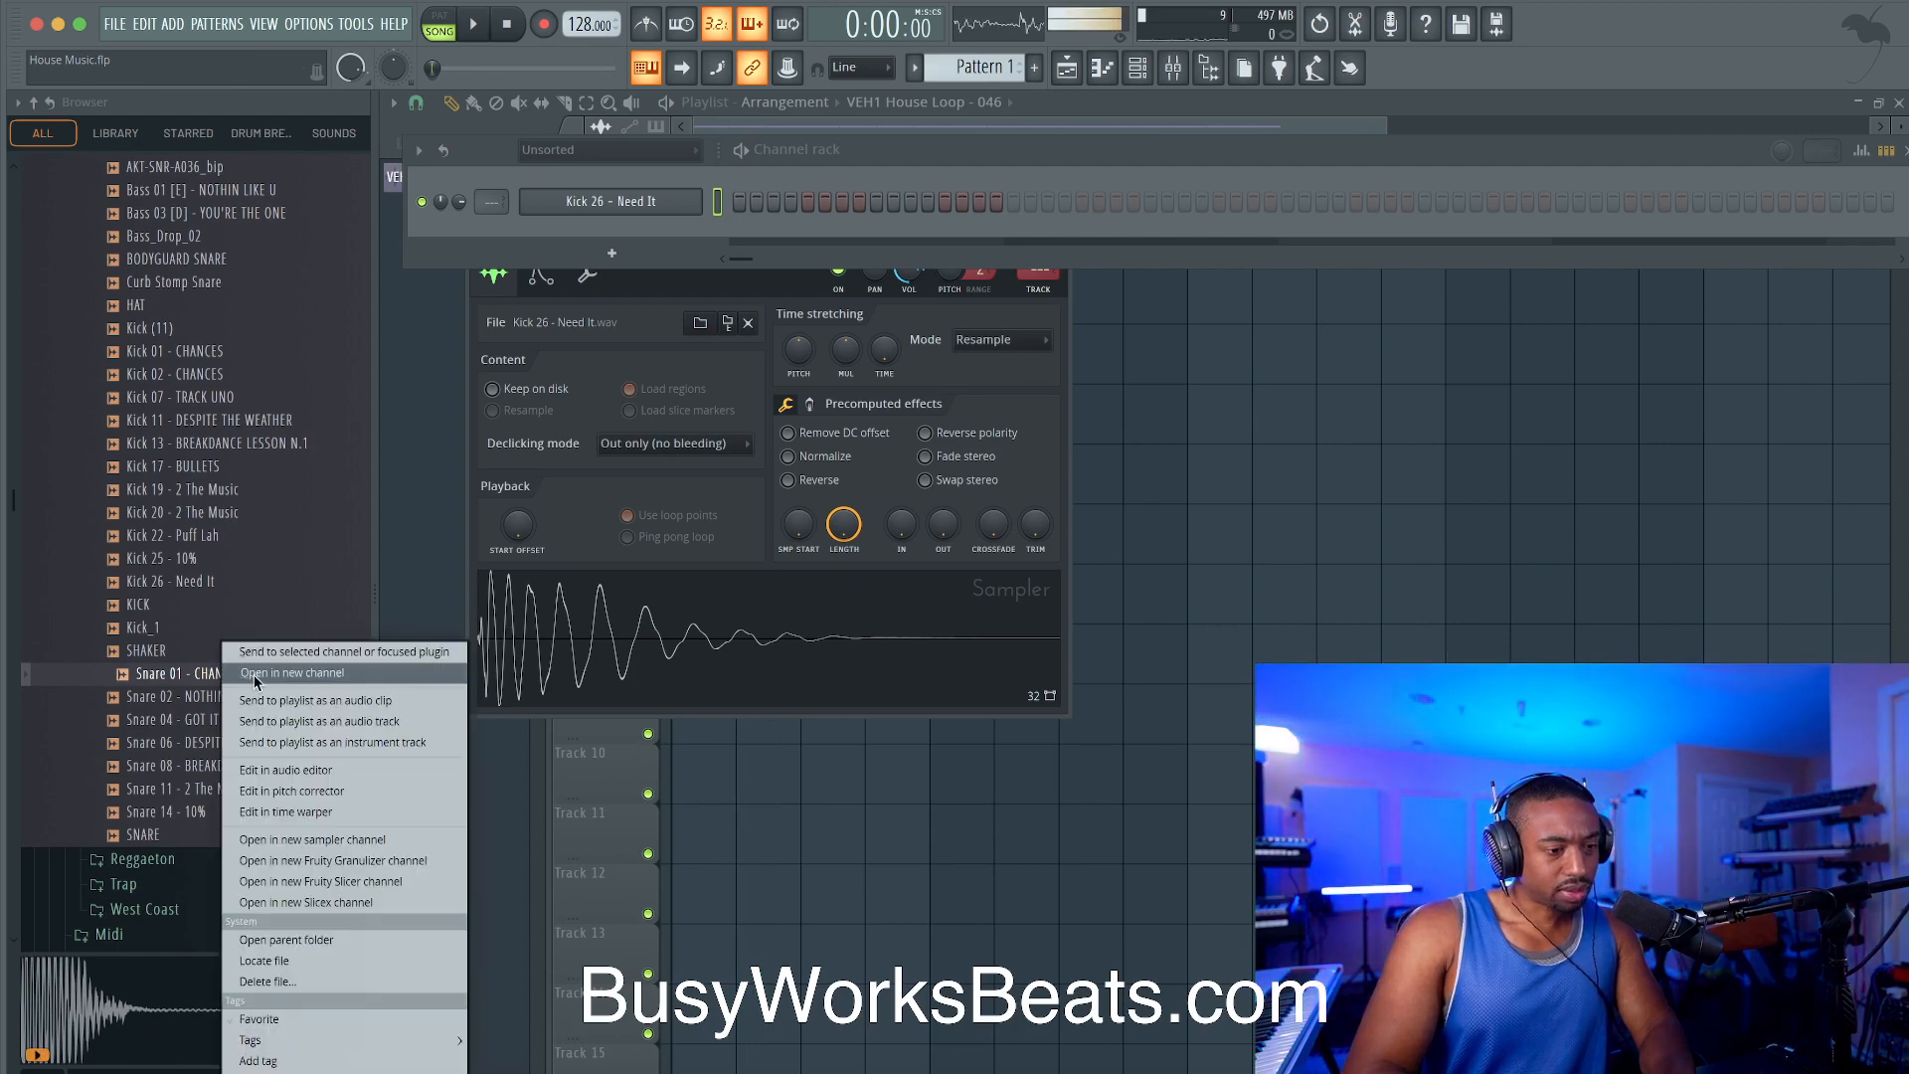
click(298, 673)
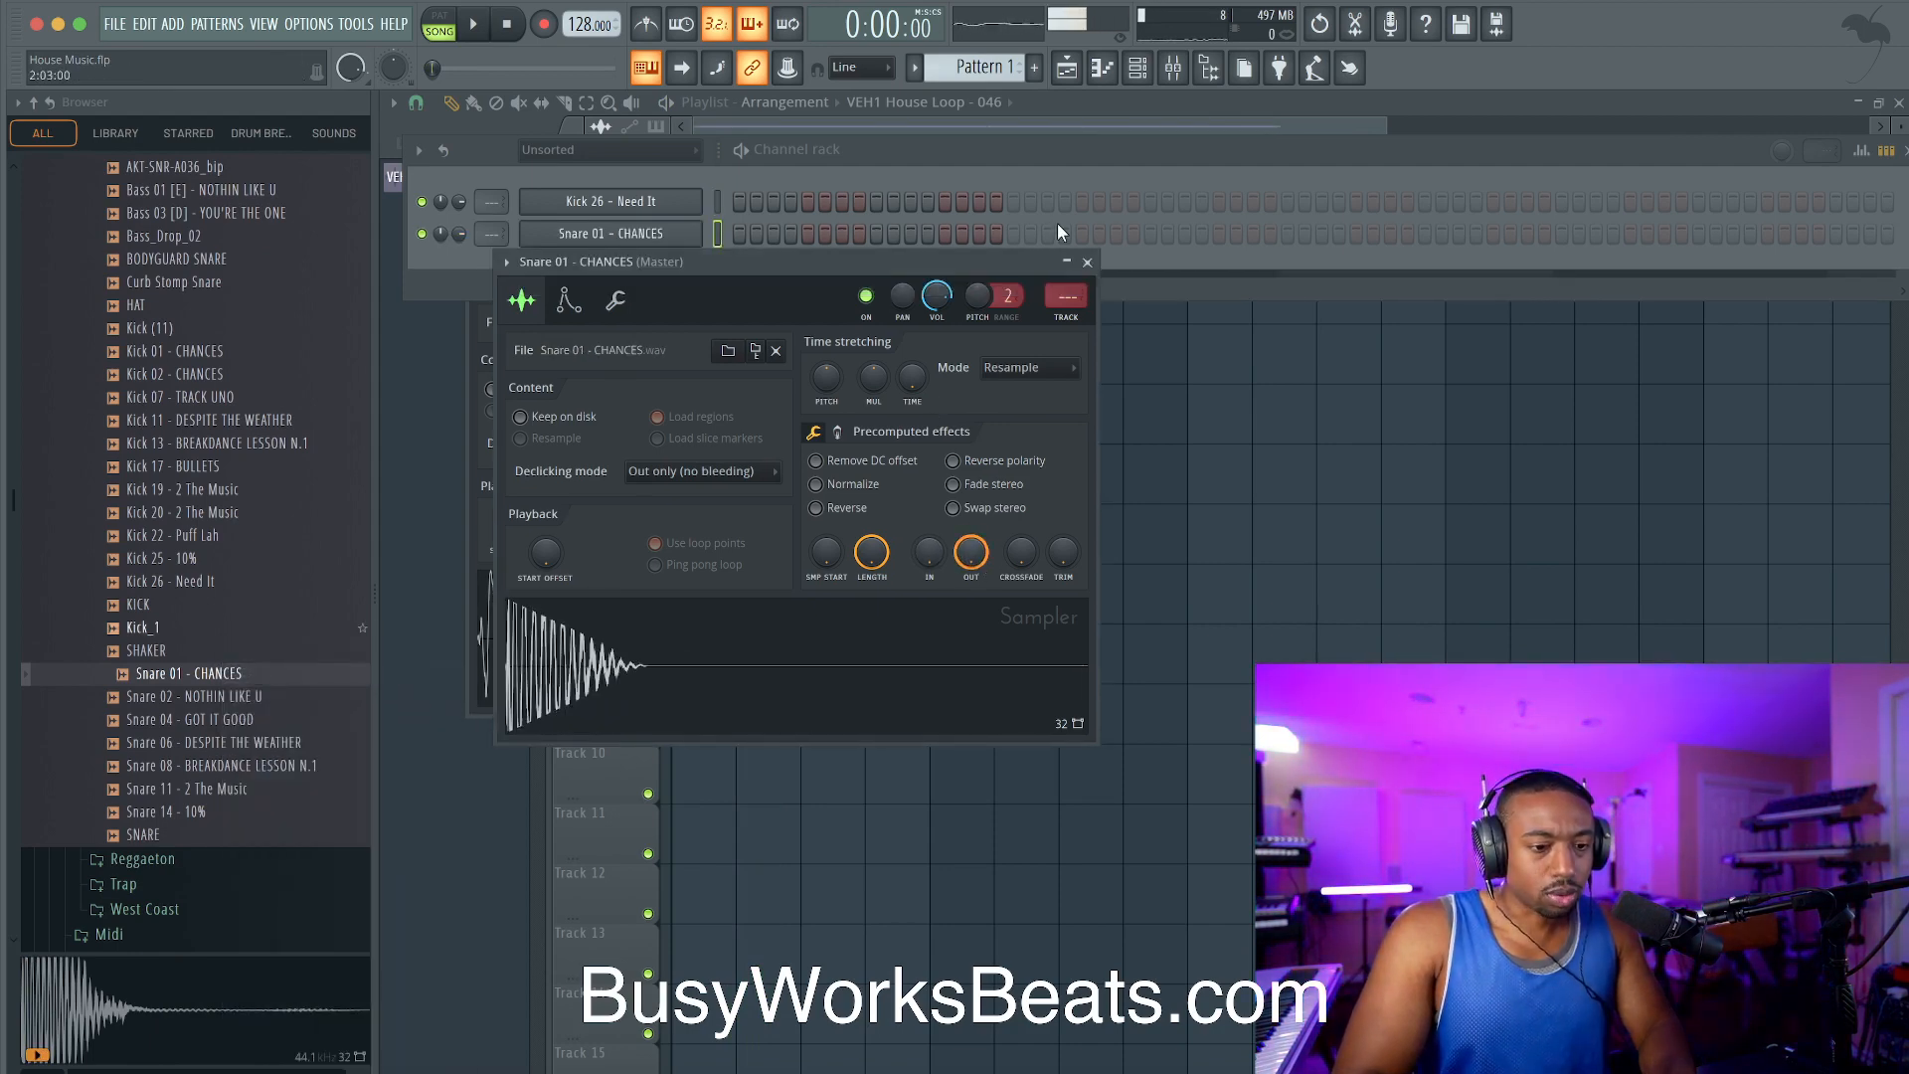
Step: Program Snare 01 - CHANCES on steps 5 and 13 of Pattern 1 and return to the playlist
click(1086, 262)
click(664, 239)
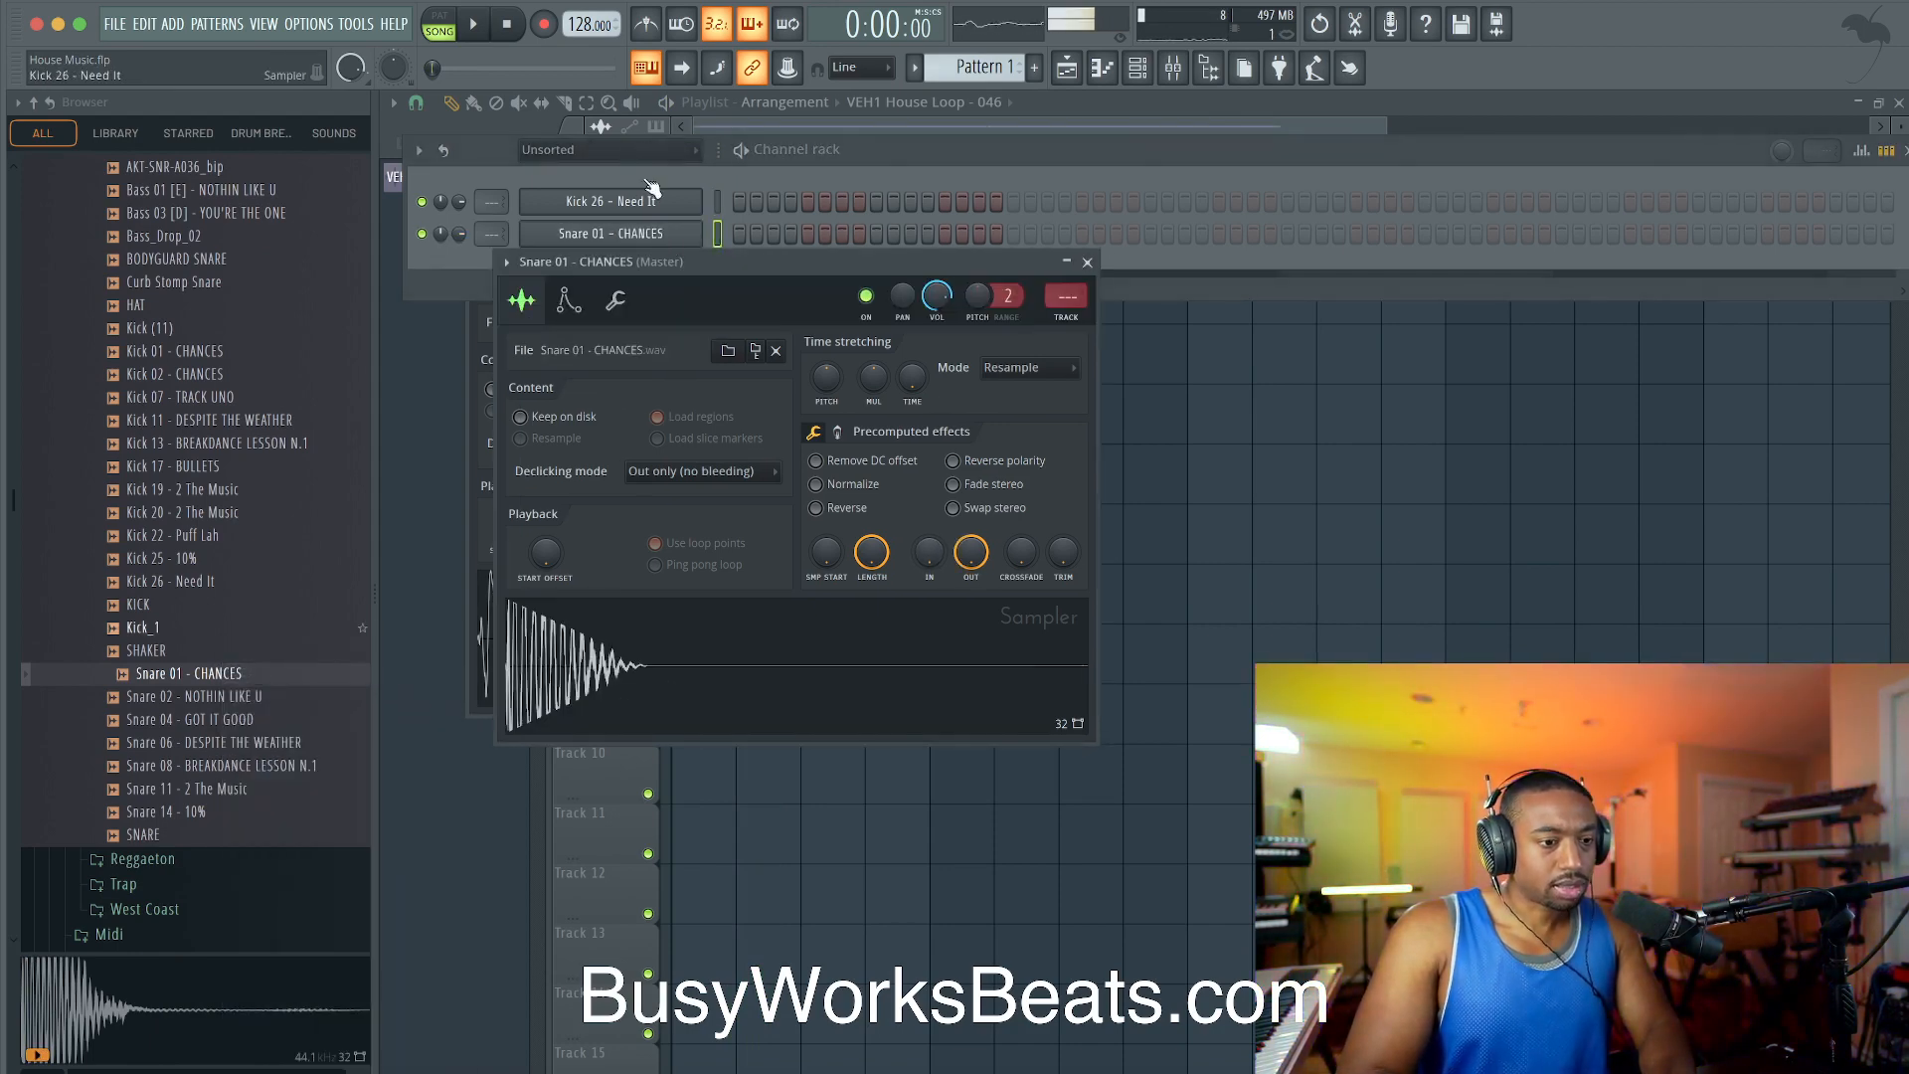
right_click(650, 74)
click(702, 422)
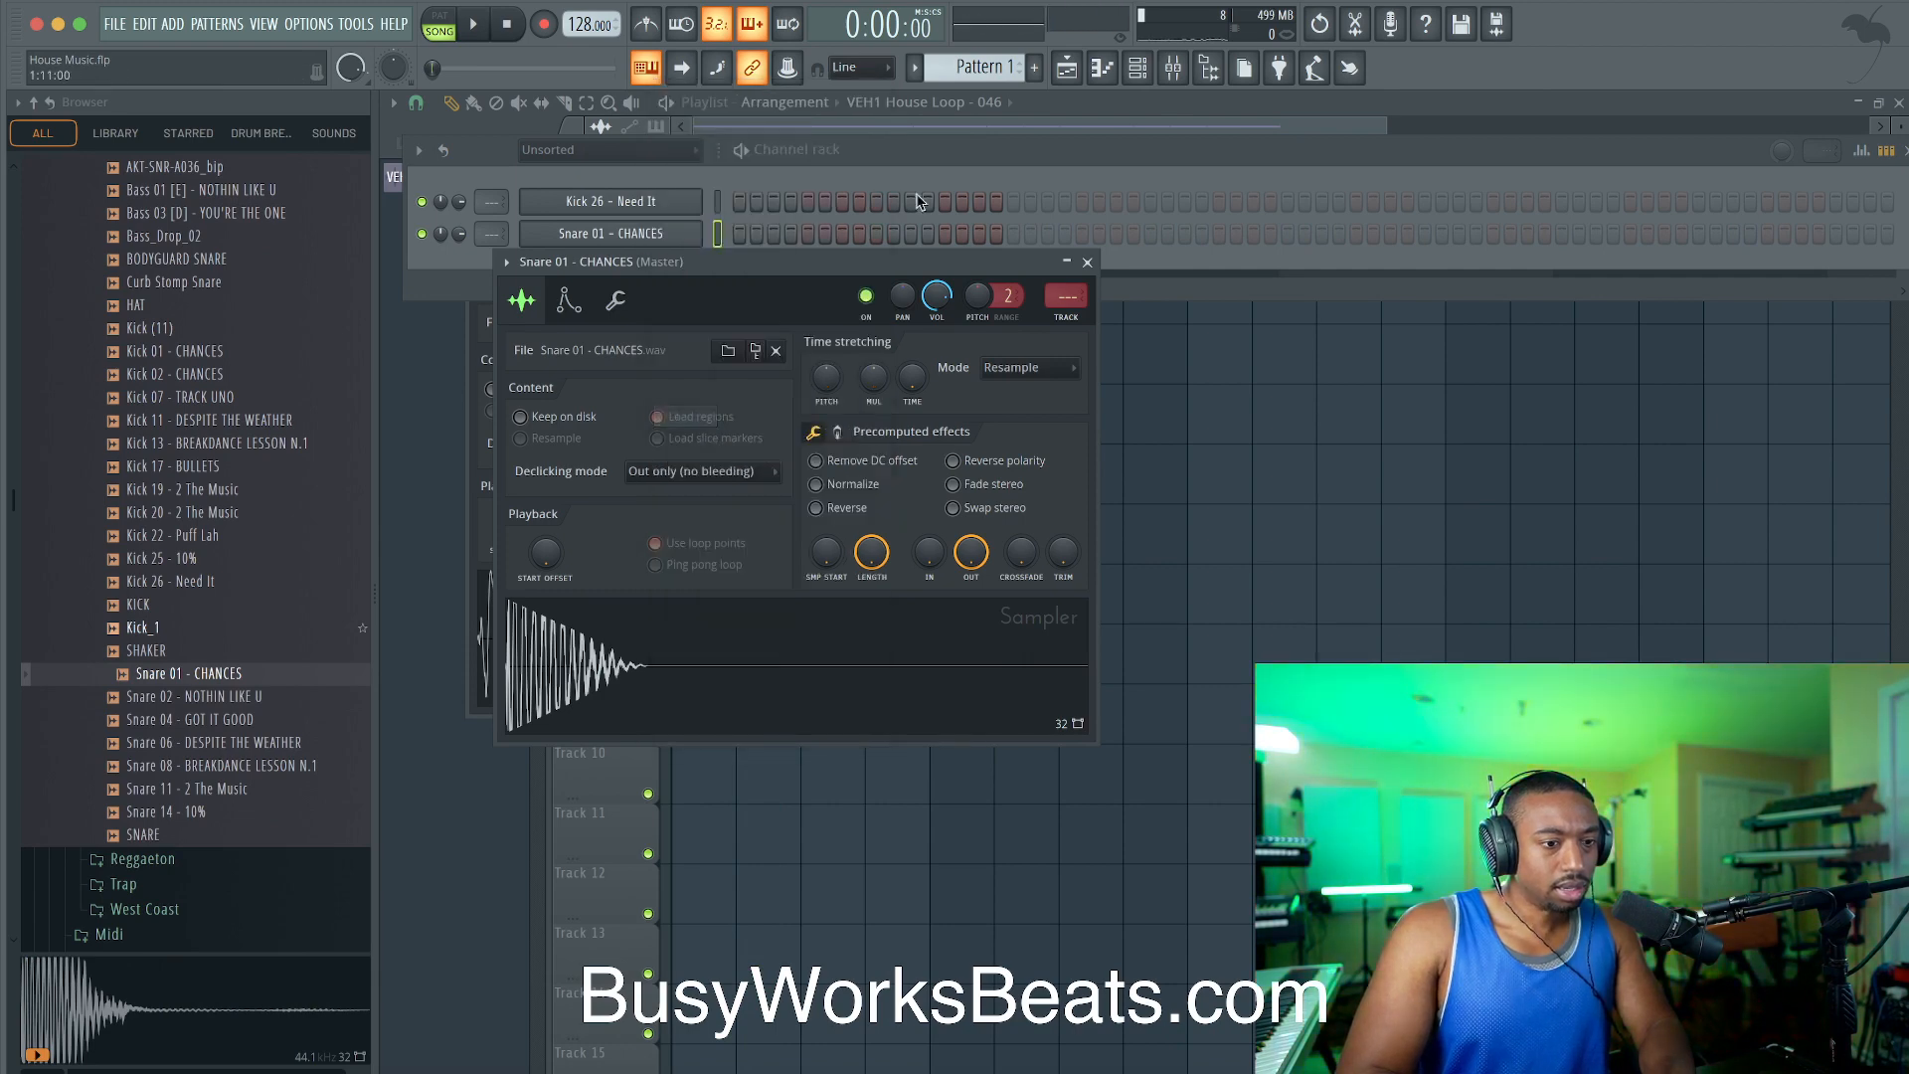
click(909, 205)
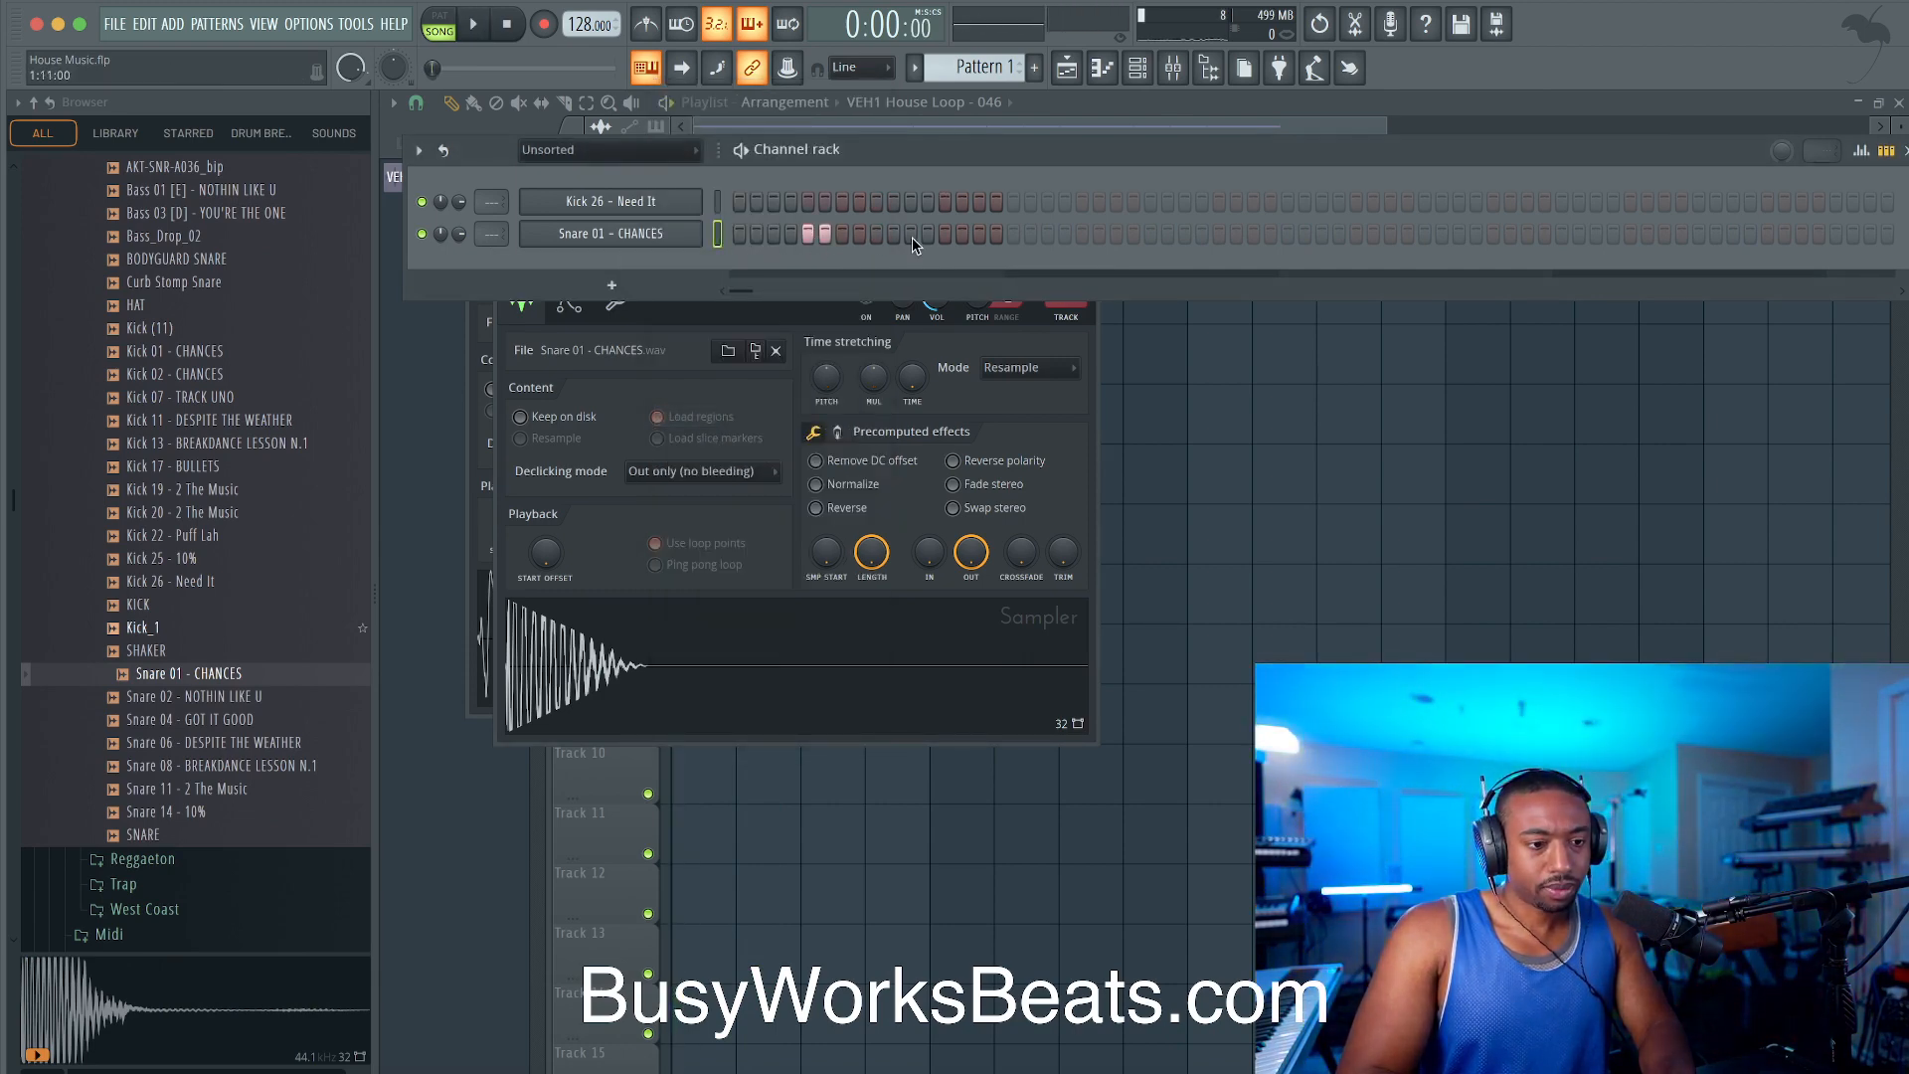
right_click(829, 237)
click(946, 236)
click(1263, 438)
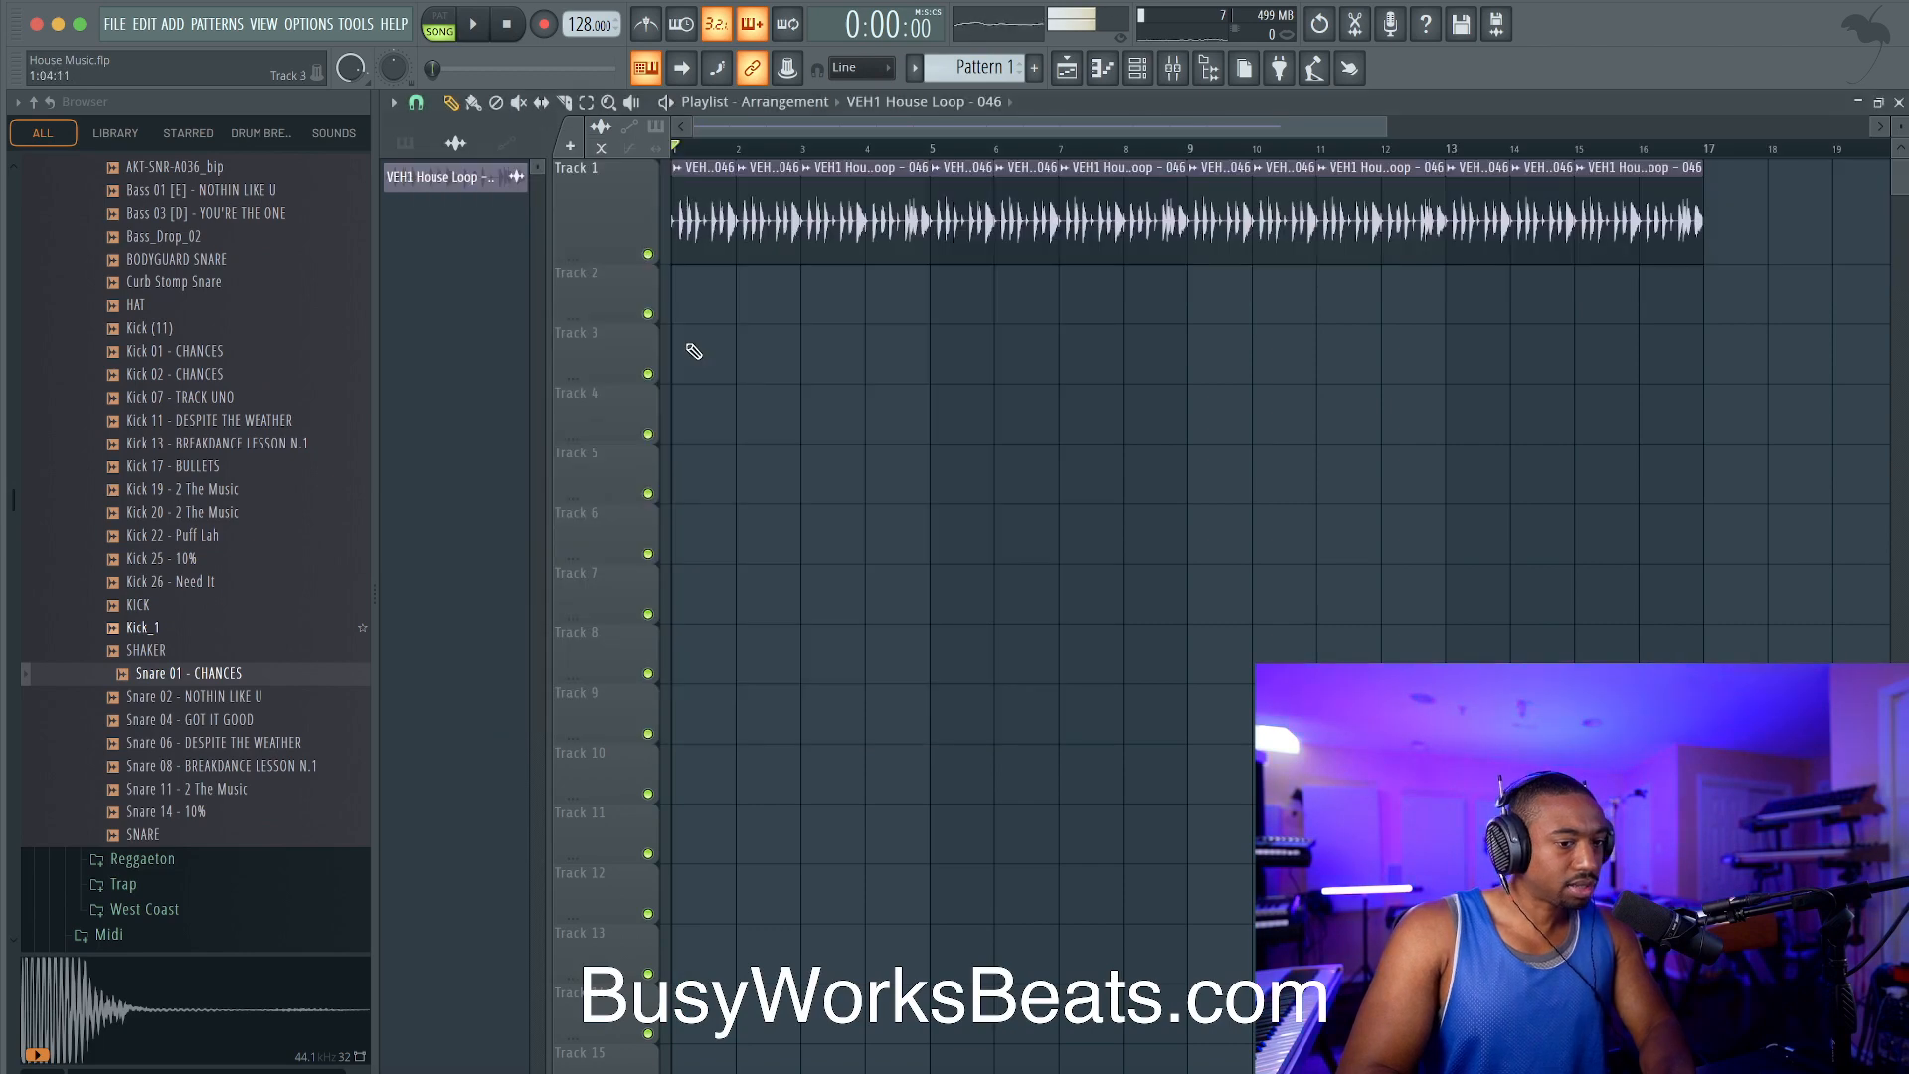
Step: Place Pattern 1 at the start of Track 2 and repeat it across all 16 bars
drag(440, 173, 686, 308)
key(ctrl+b)
key(ctrl+b)
key(ctrl+b)
key(ctrl+b)
key(ctrl+b)
key(ctrl+b)
key(ctrl+b)
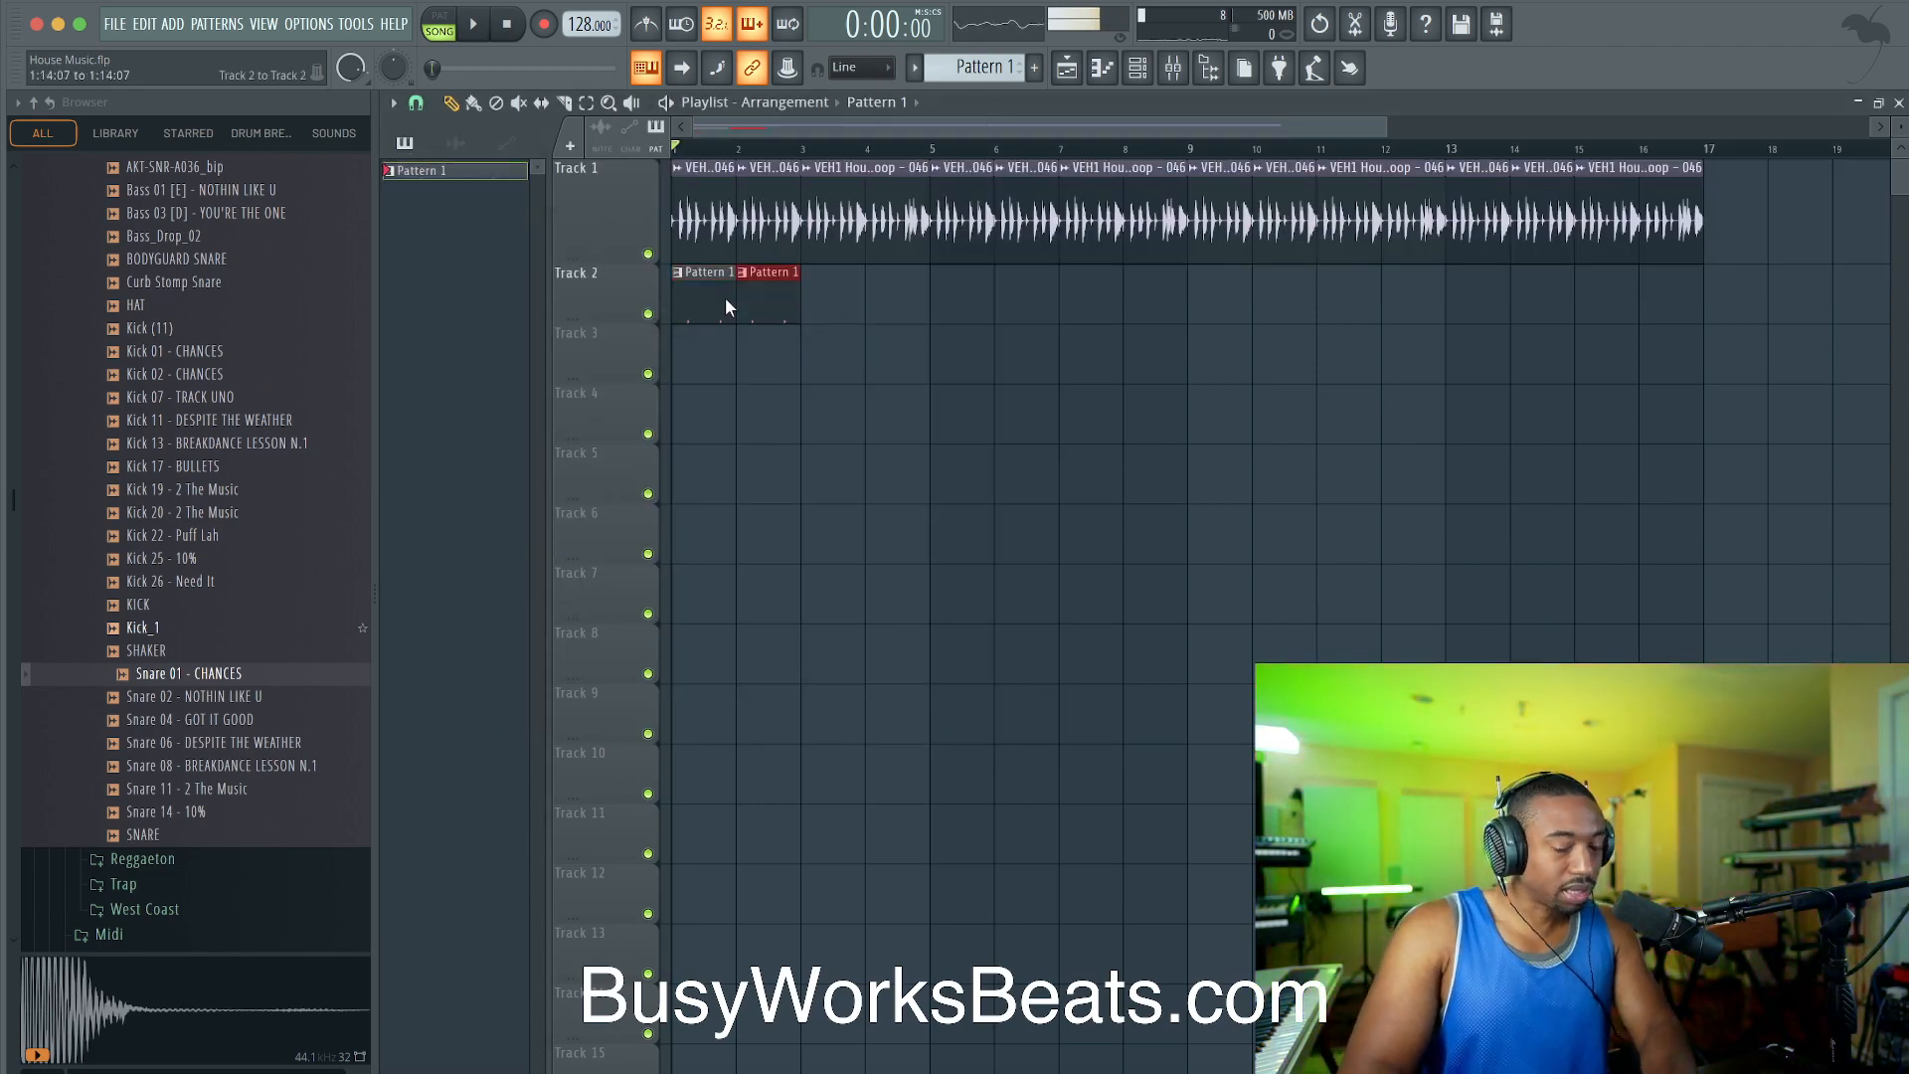
key(ctrl+b)
key(ctrl+b)
key(ctrl+b)
key(ctrl+b)
key(ctrl+b)
key(ctrl+b)
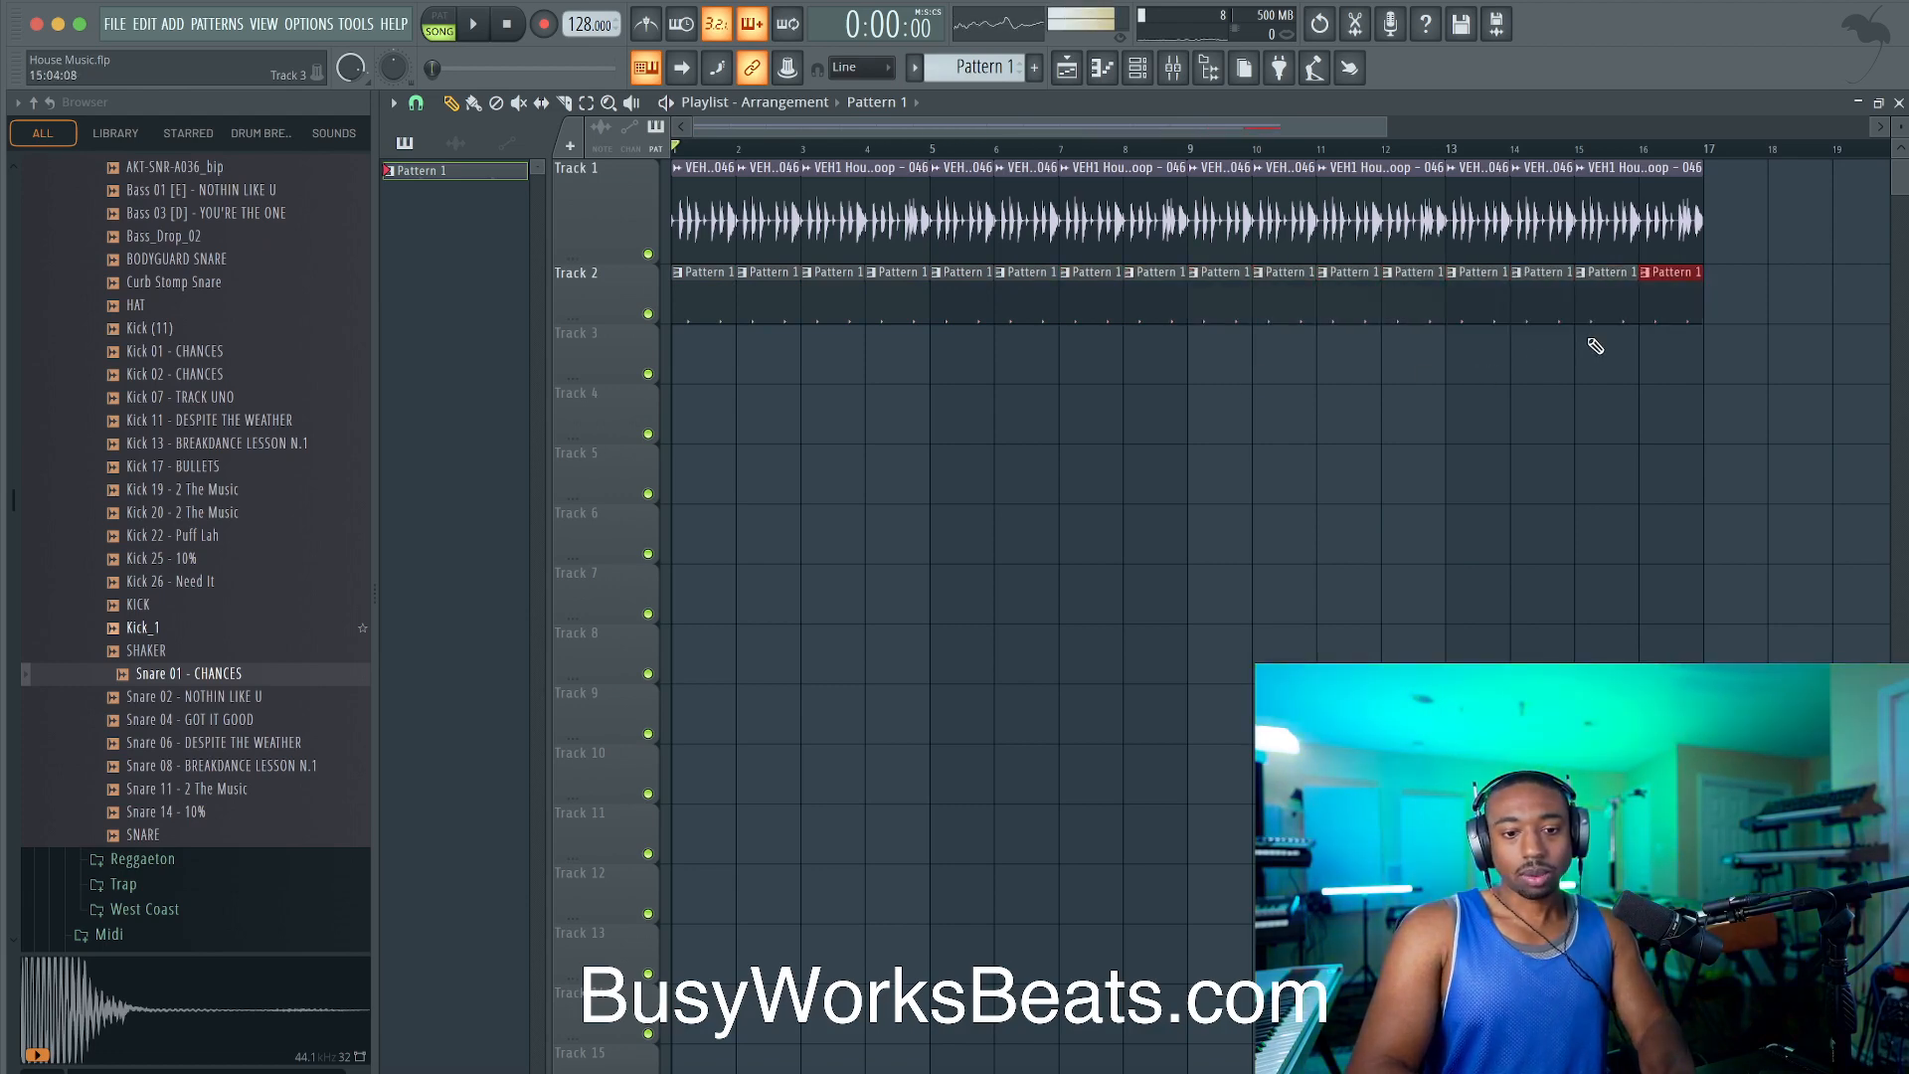
Step: Audition Pattern 1 on its own in pattern mode, and play the arrangement in song mode
click(1136, 67)
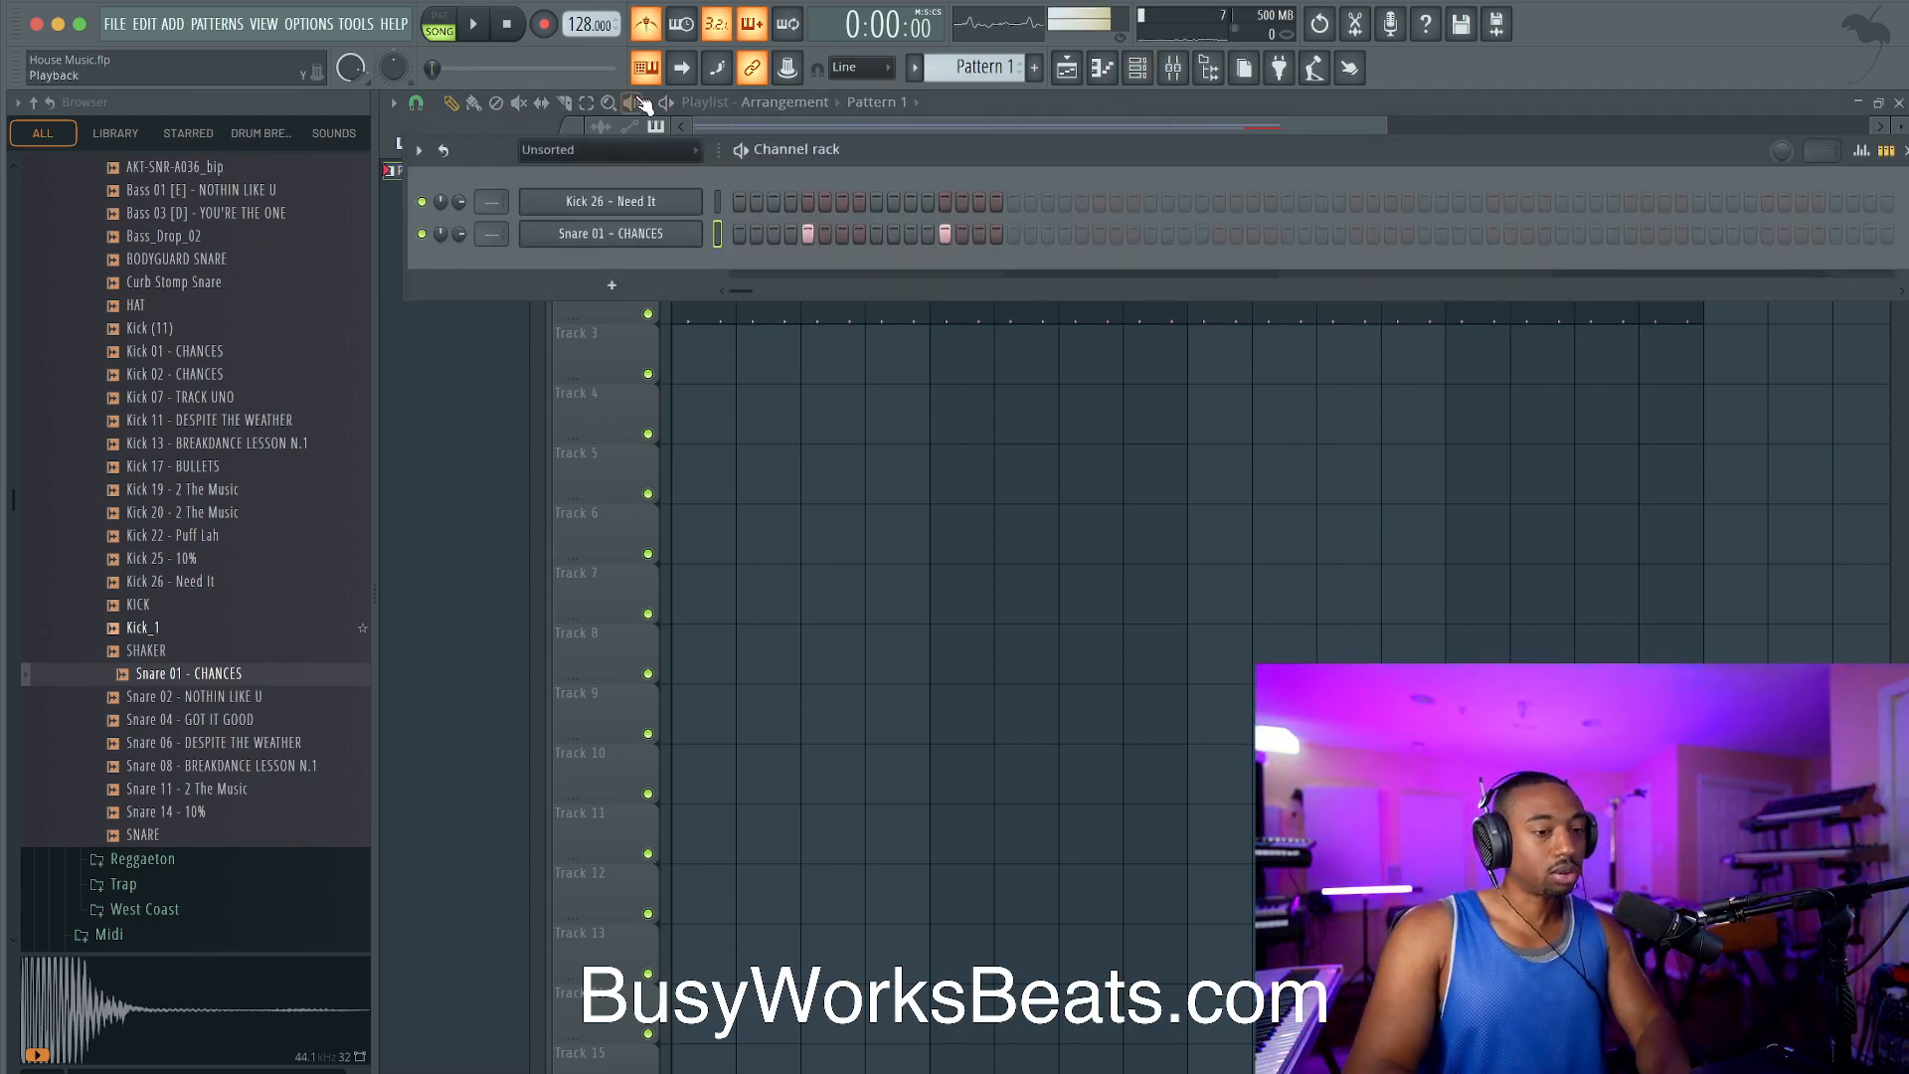
click(453, 31)
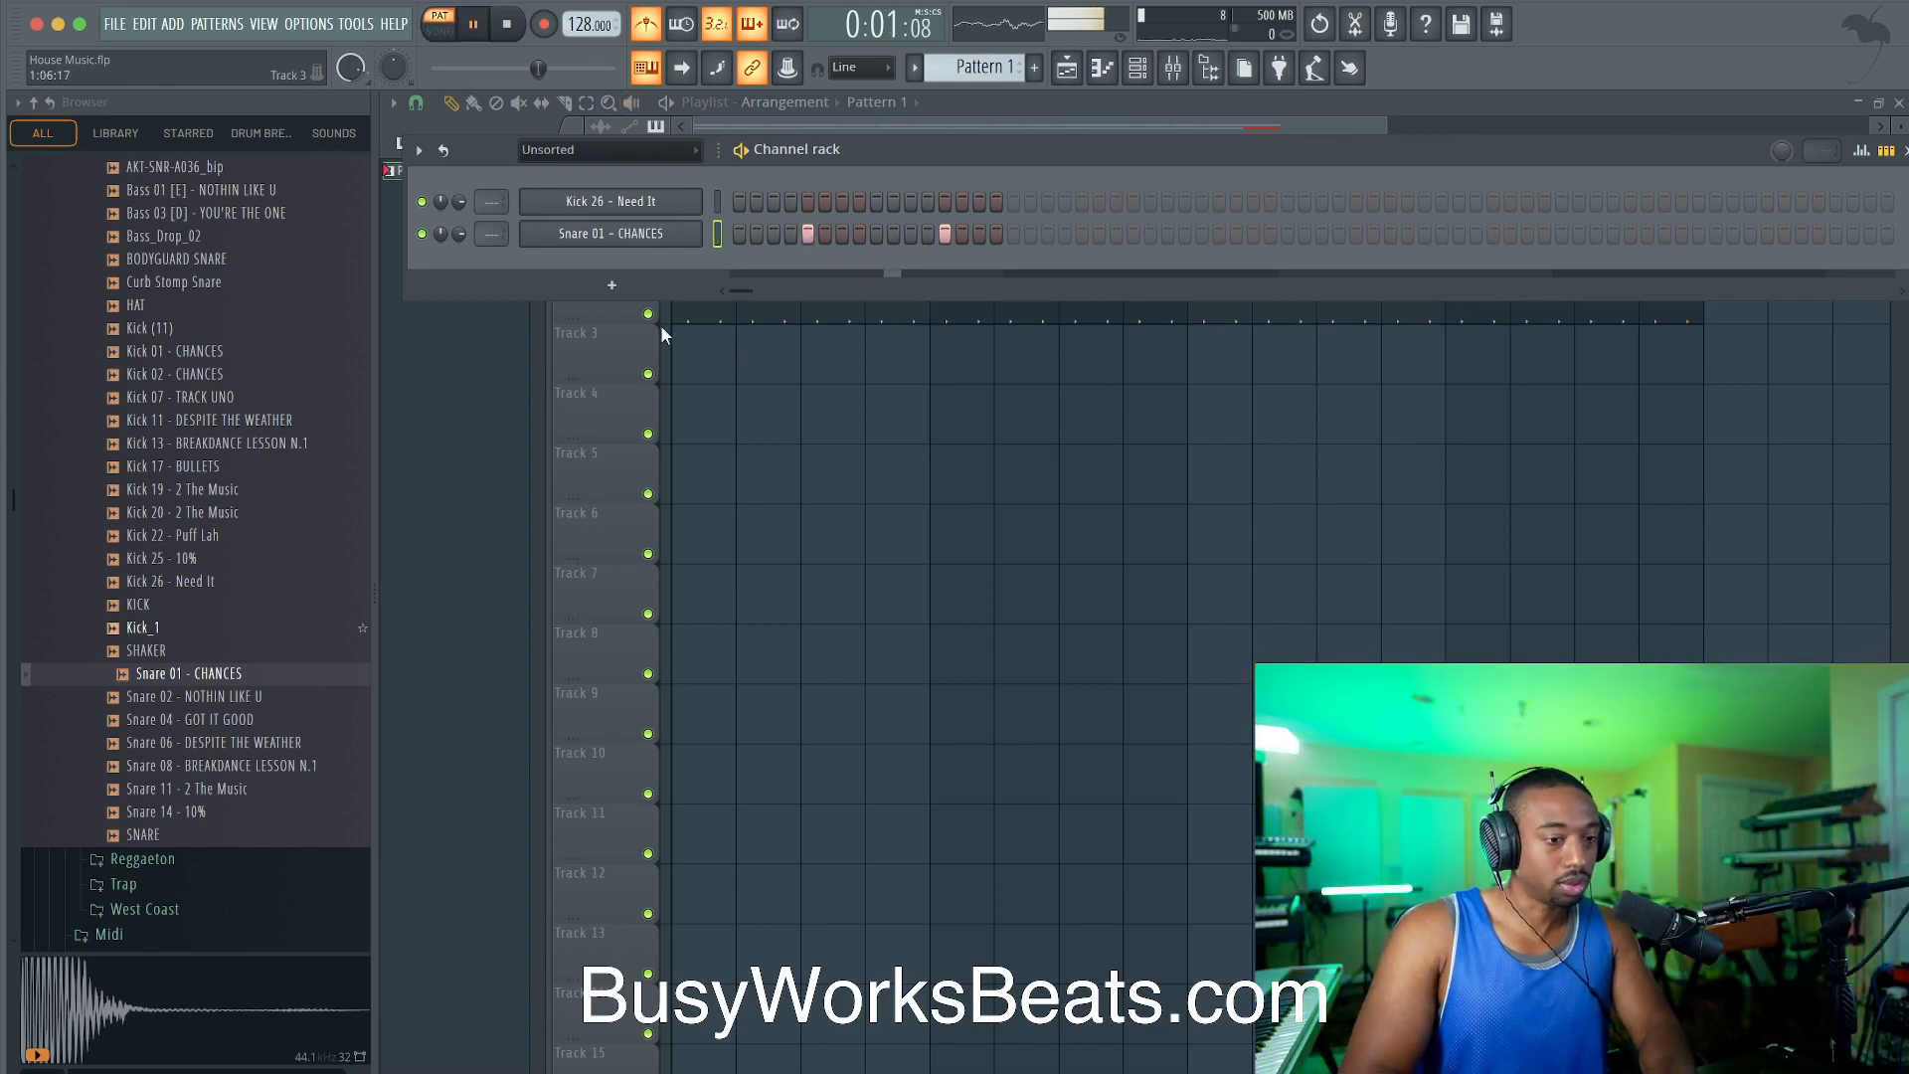
click(759, 448)
key(space)
click(438, 31)
key(space)
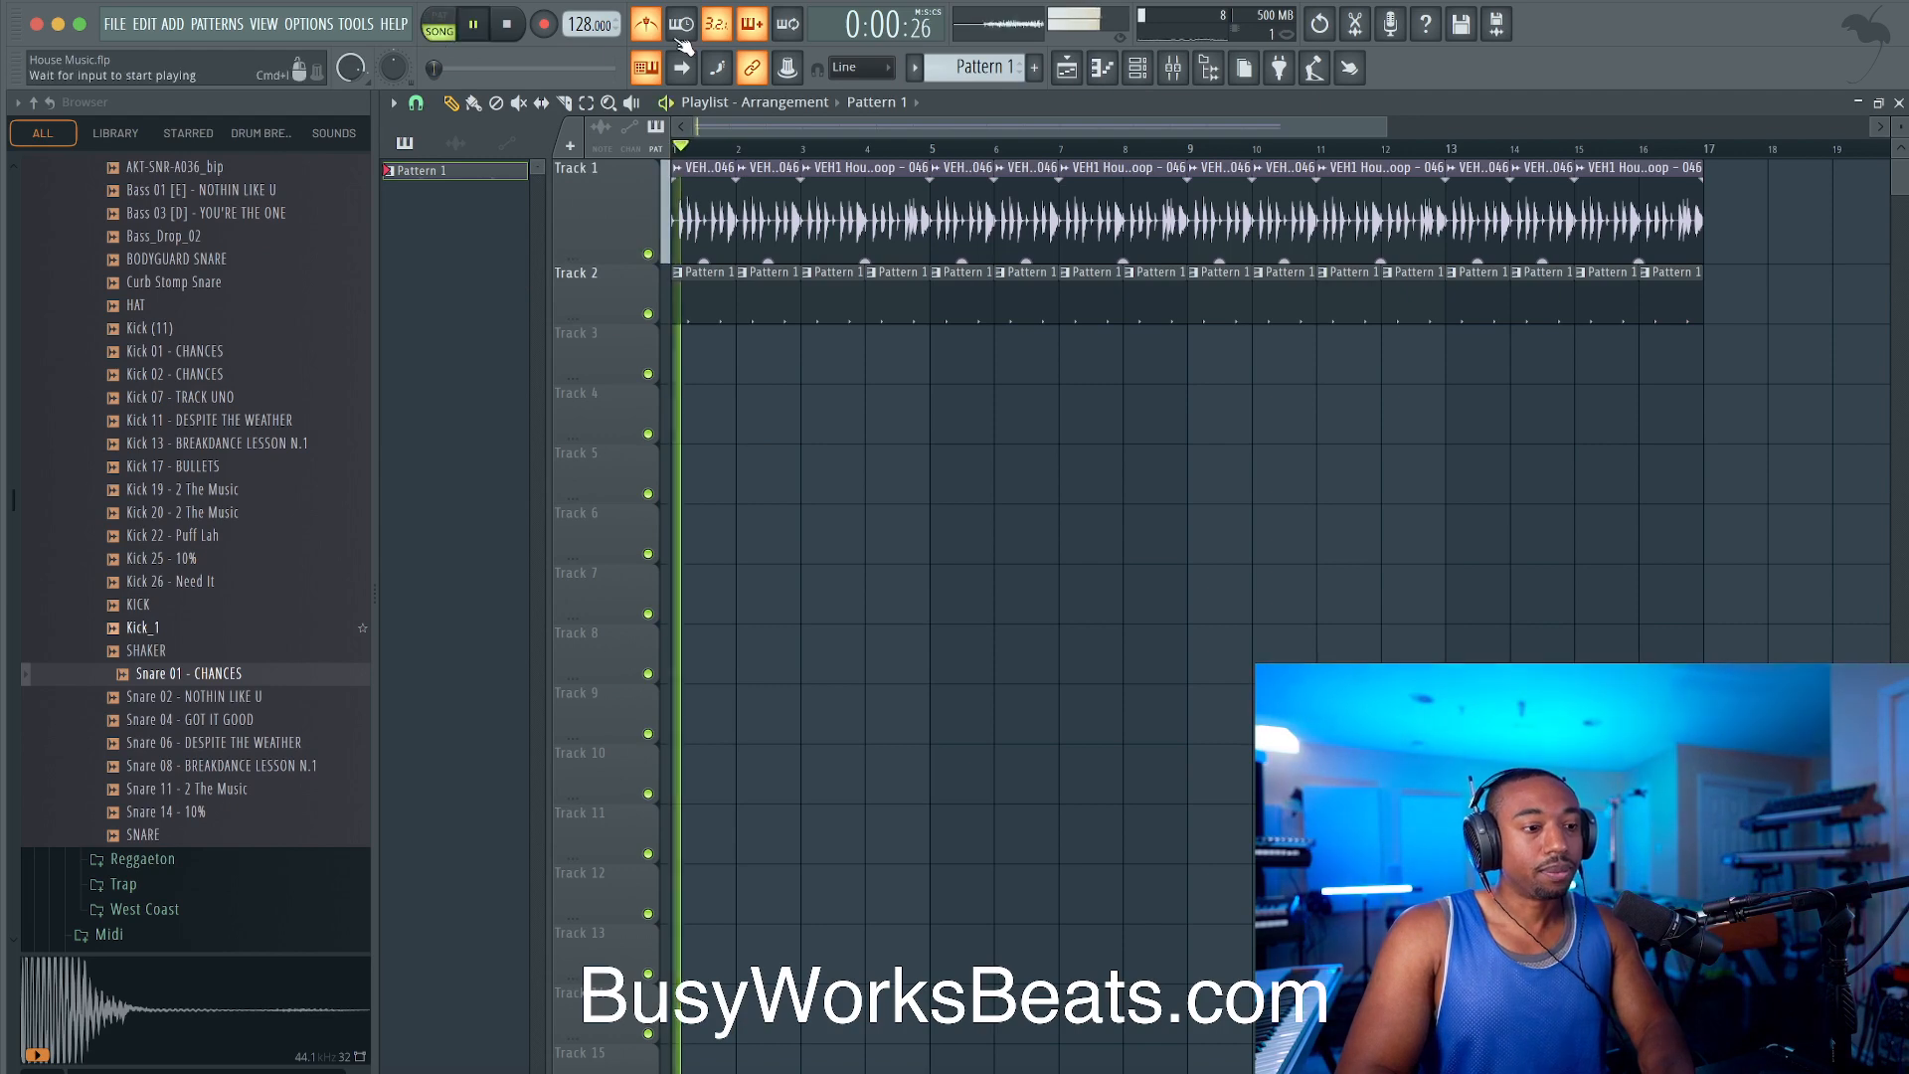
Step: Check the time shift in the miscellaneous settings of Snare 01 - CHANCES and return to the playlist
click(1141, 69)
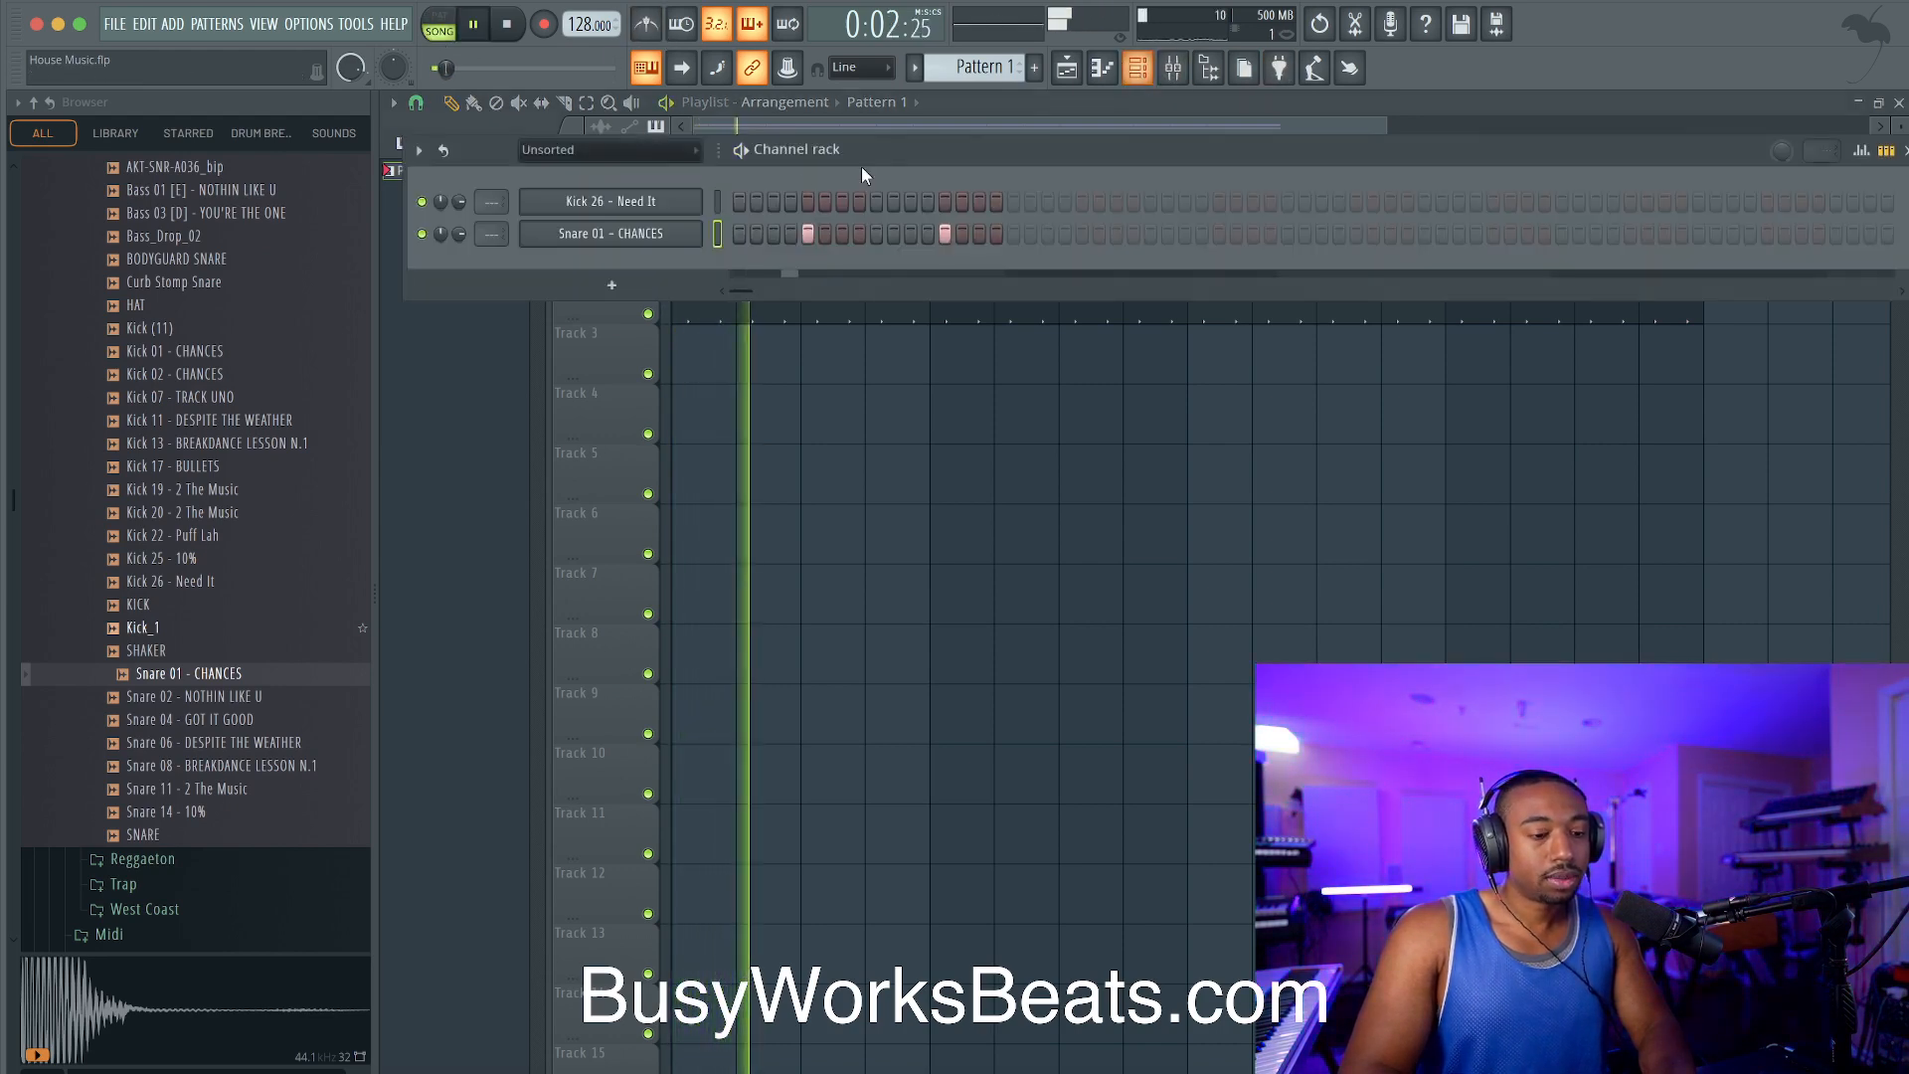
key(space)
click(606, 237)
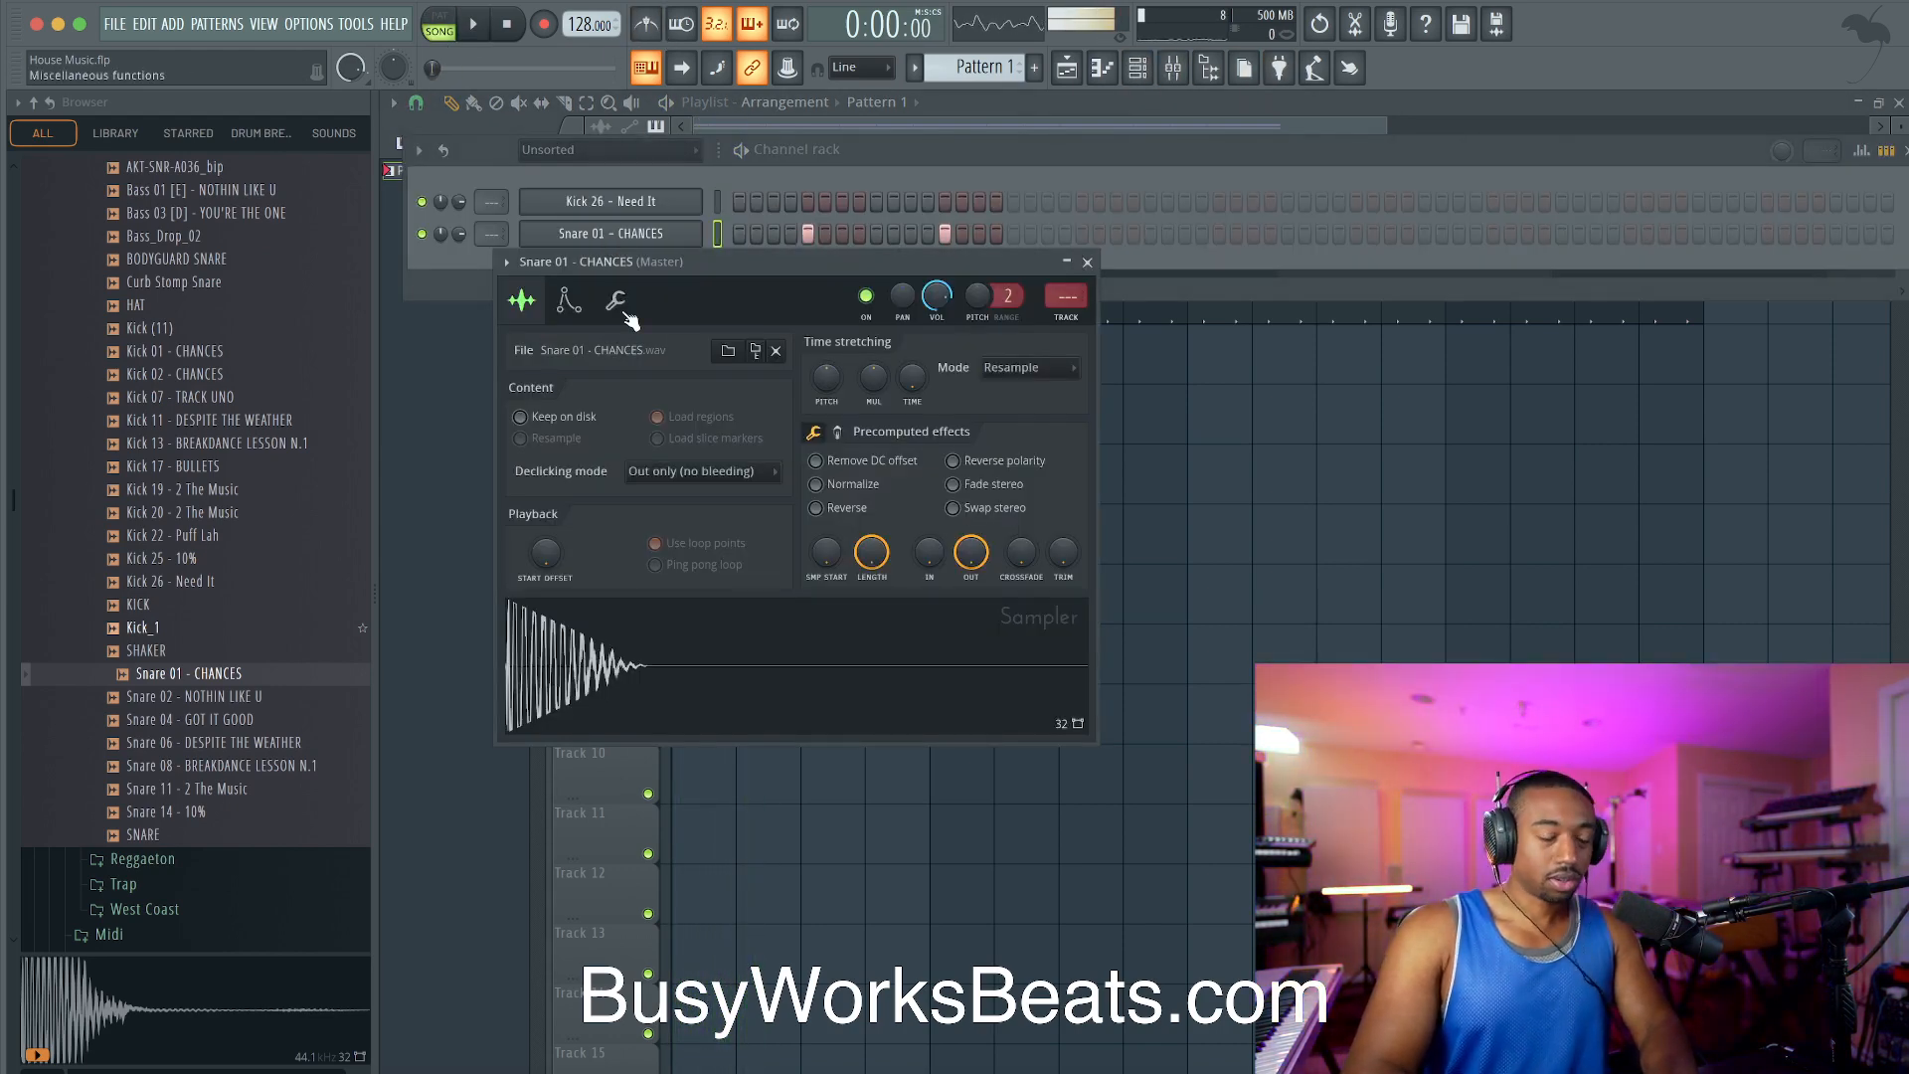
click(616, 302)
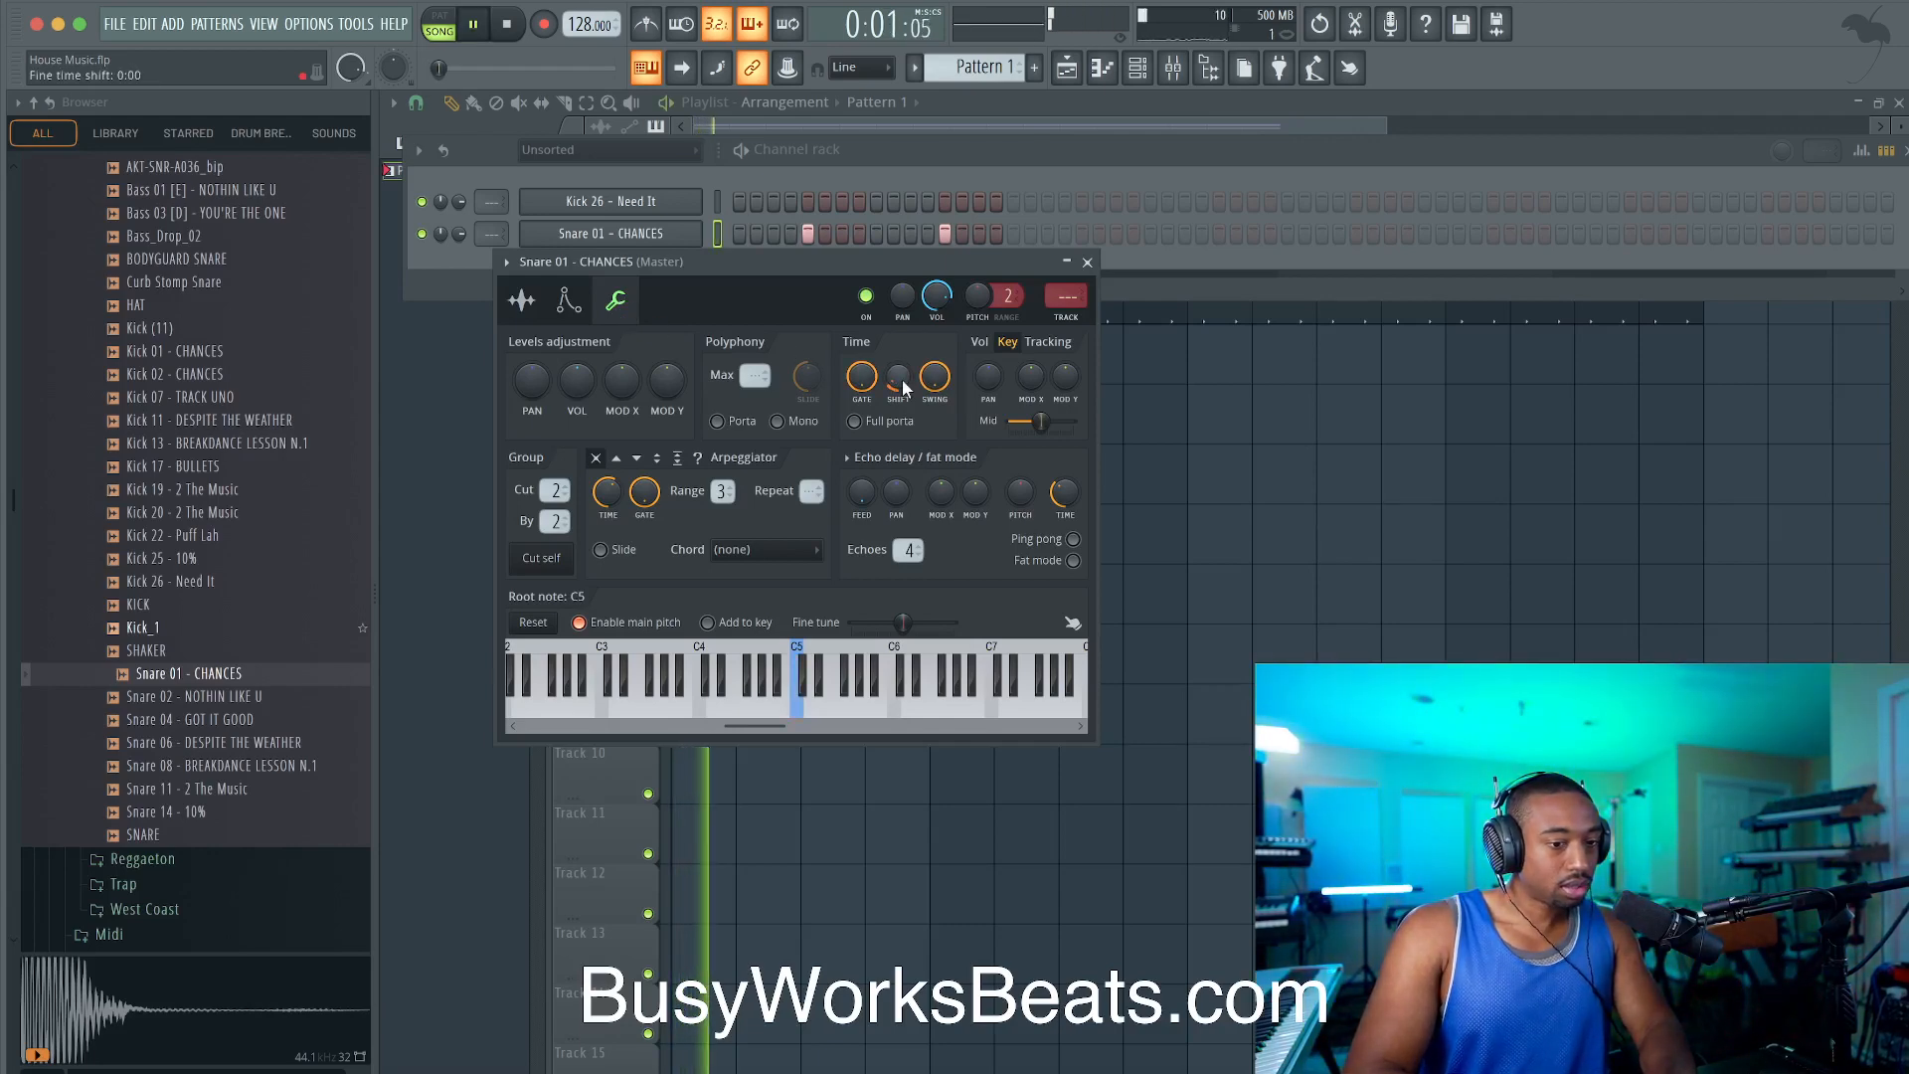
click(1088, 263)
click(1056, 320)
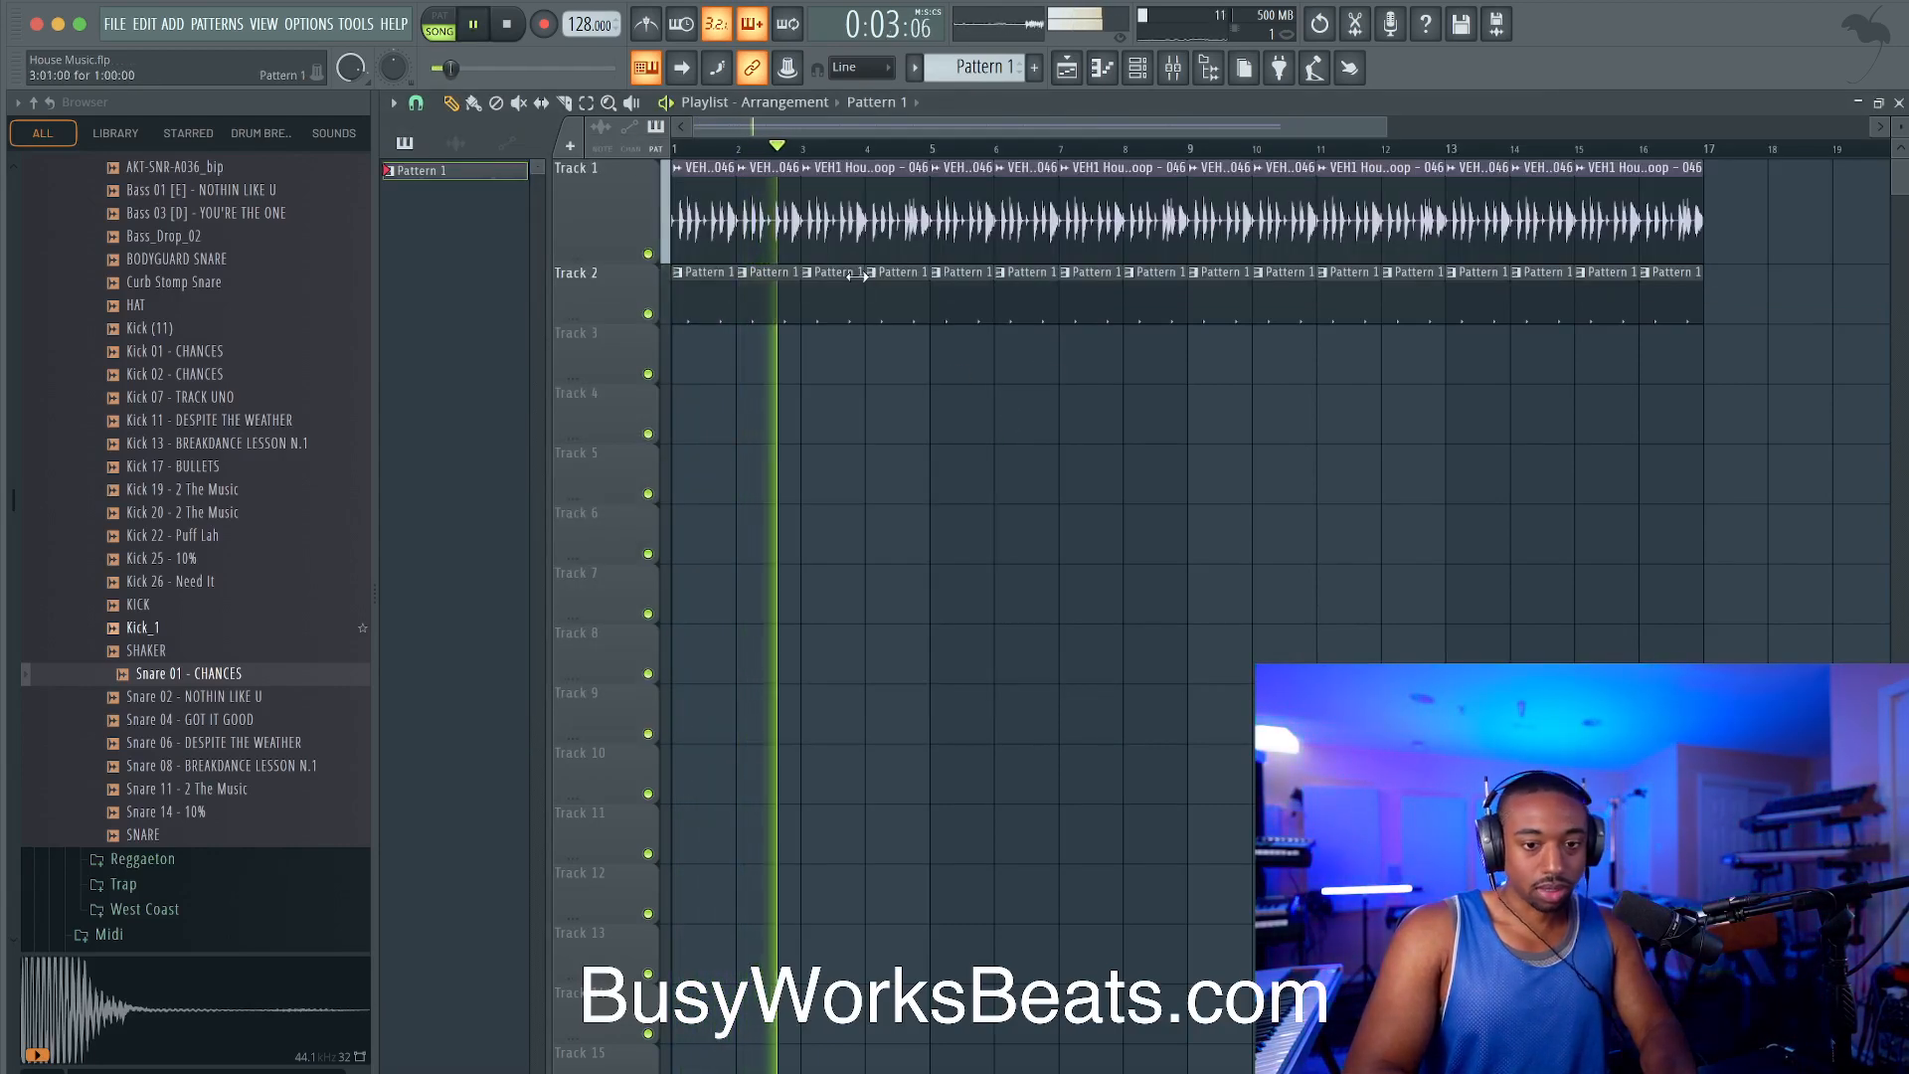
Step: Stop playback and fill the Kick 26 - Need It channel with a kick every 8 steps
scroll(239, 398, up, 2)
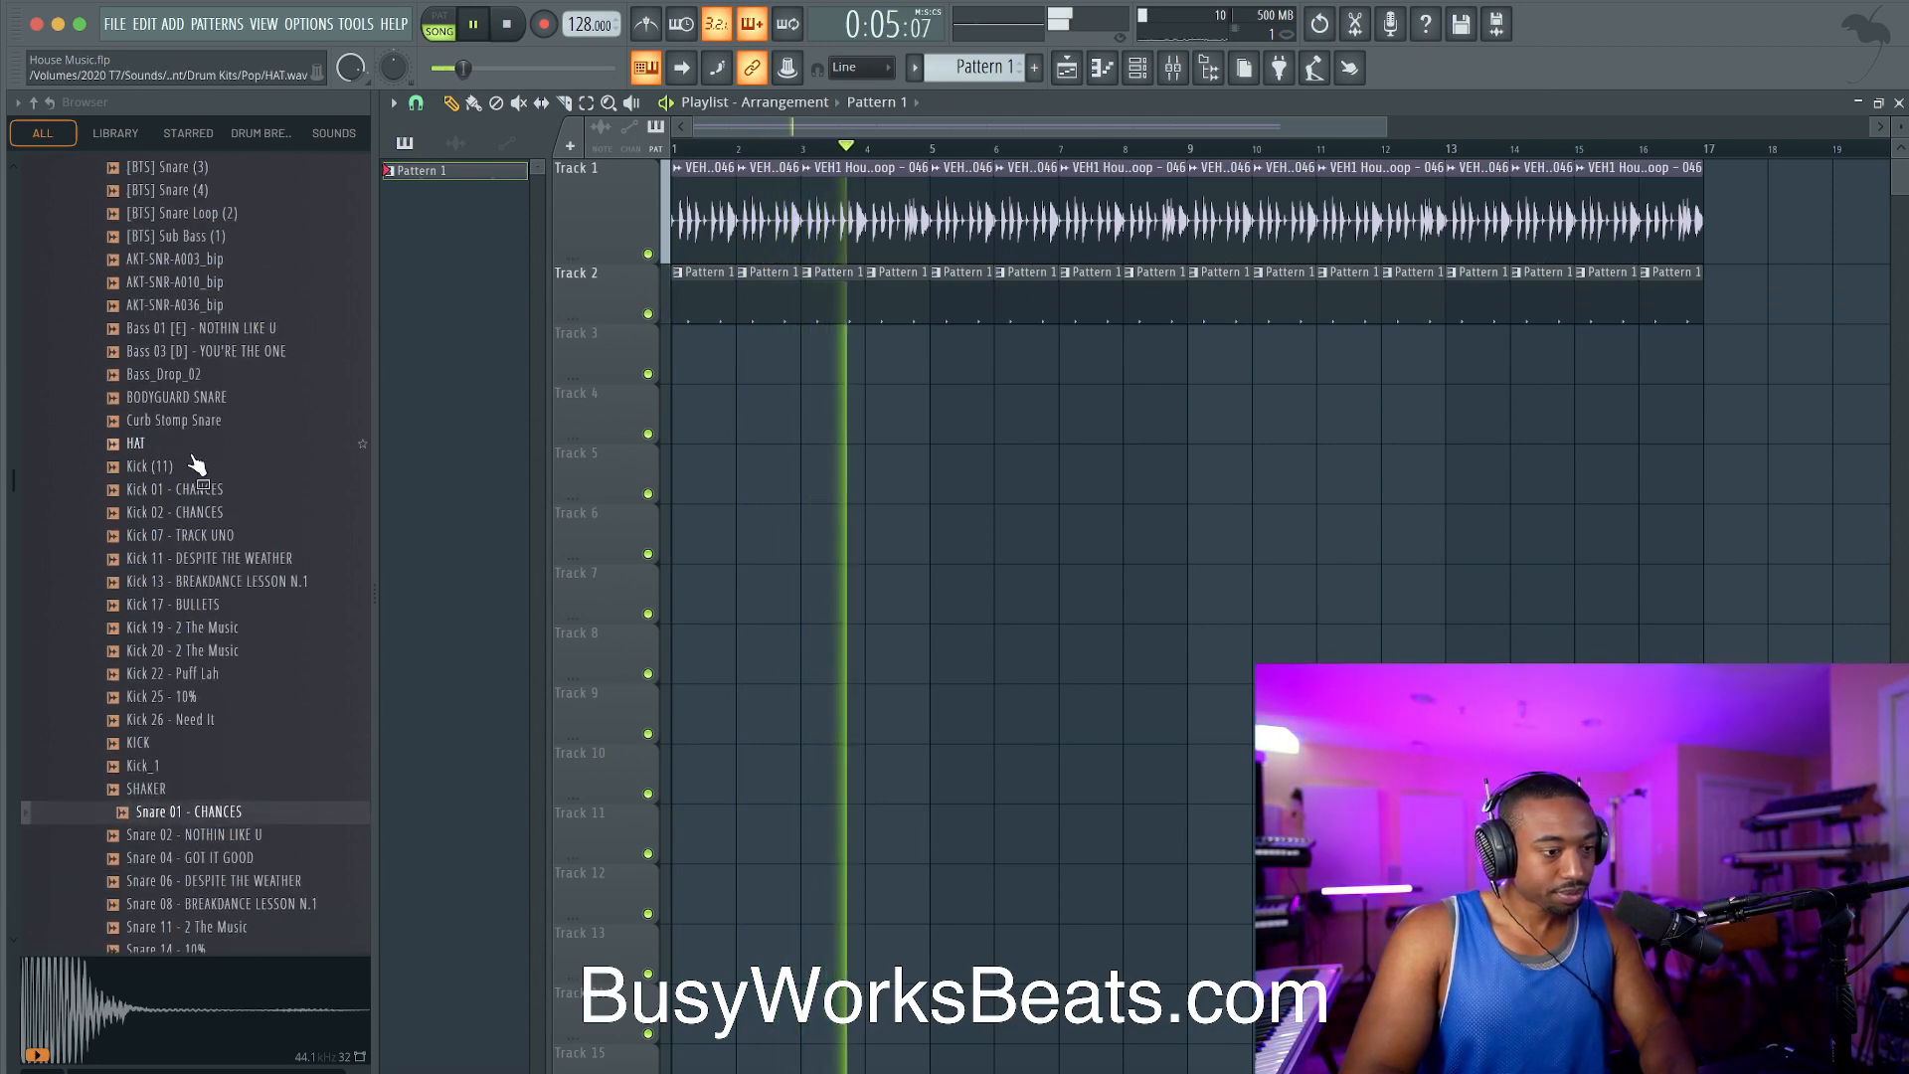
key(space)
click(1142, 72)
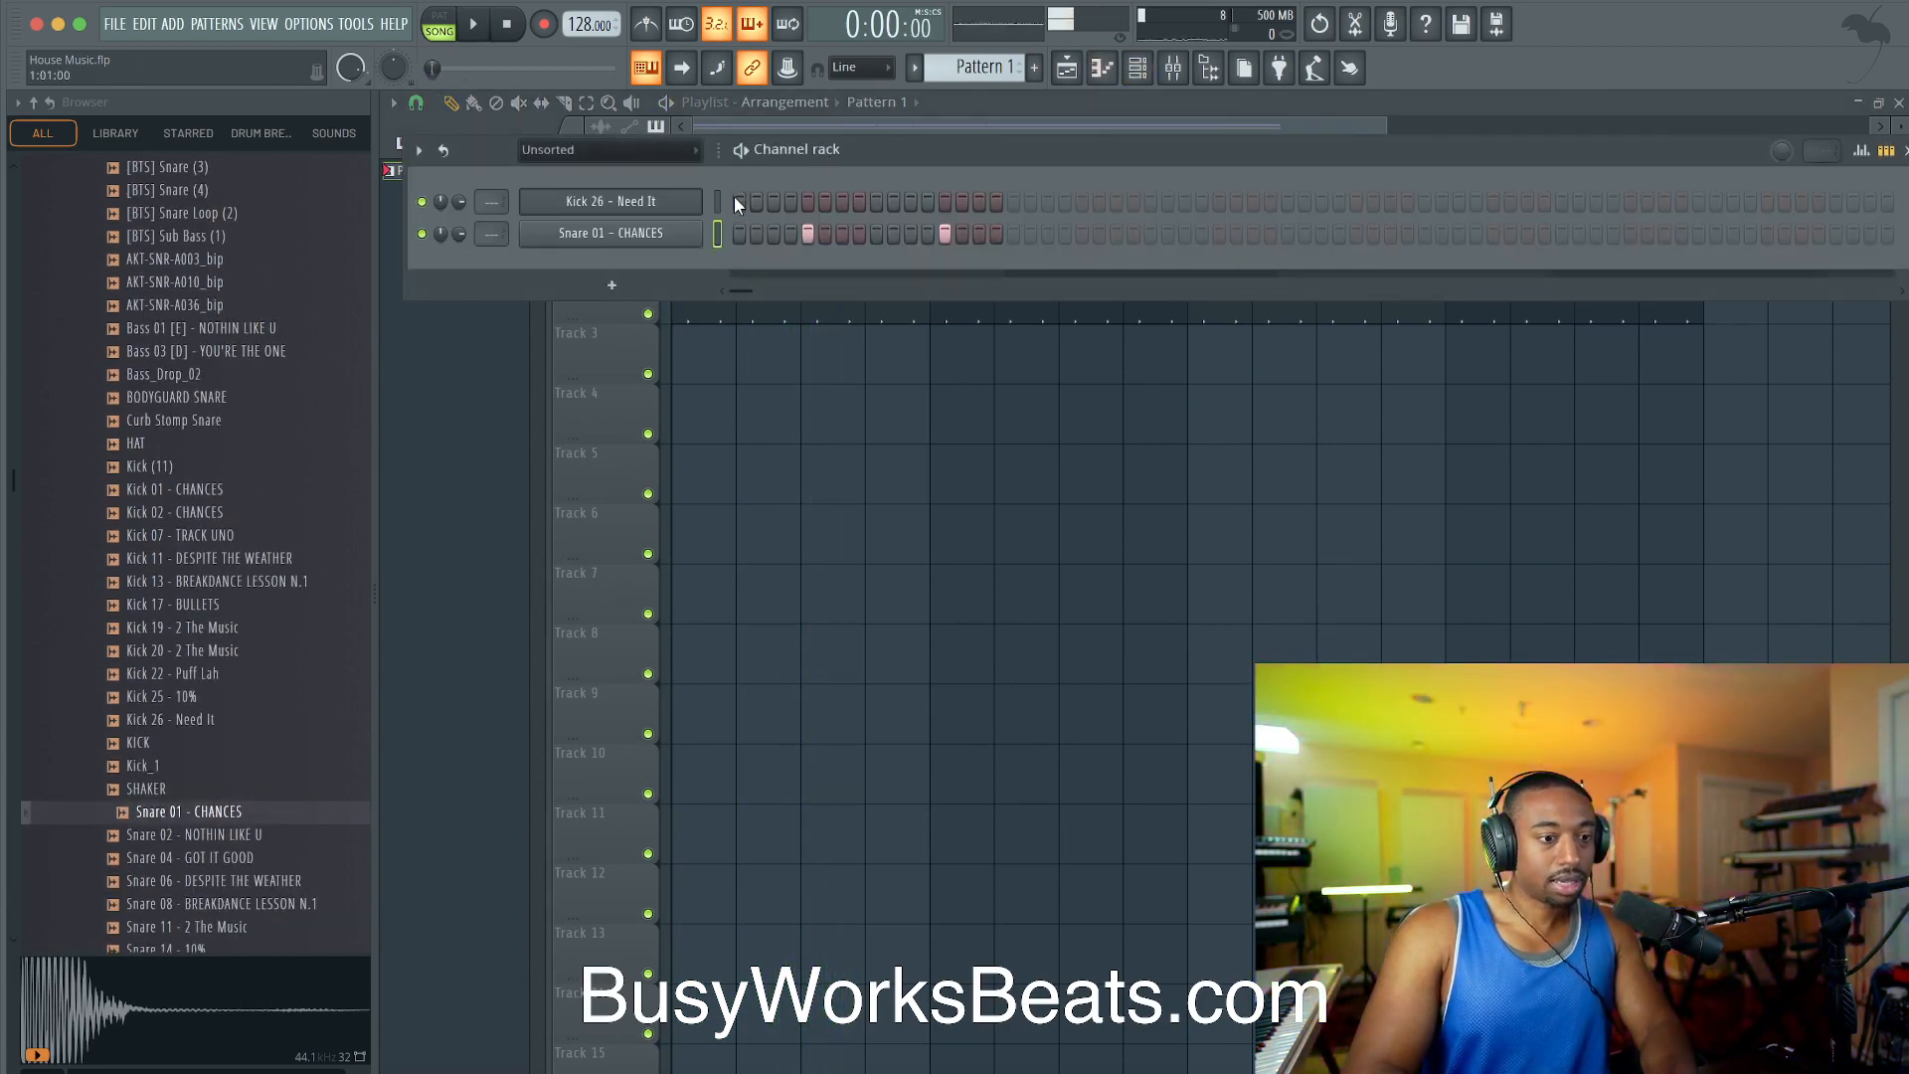
right_click(674, 209)
click(953, 307)
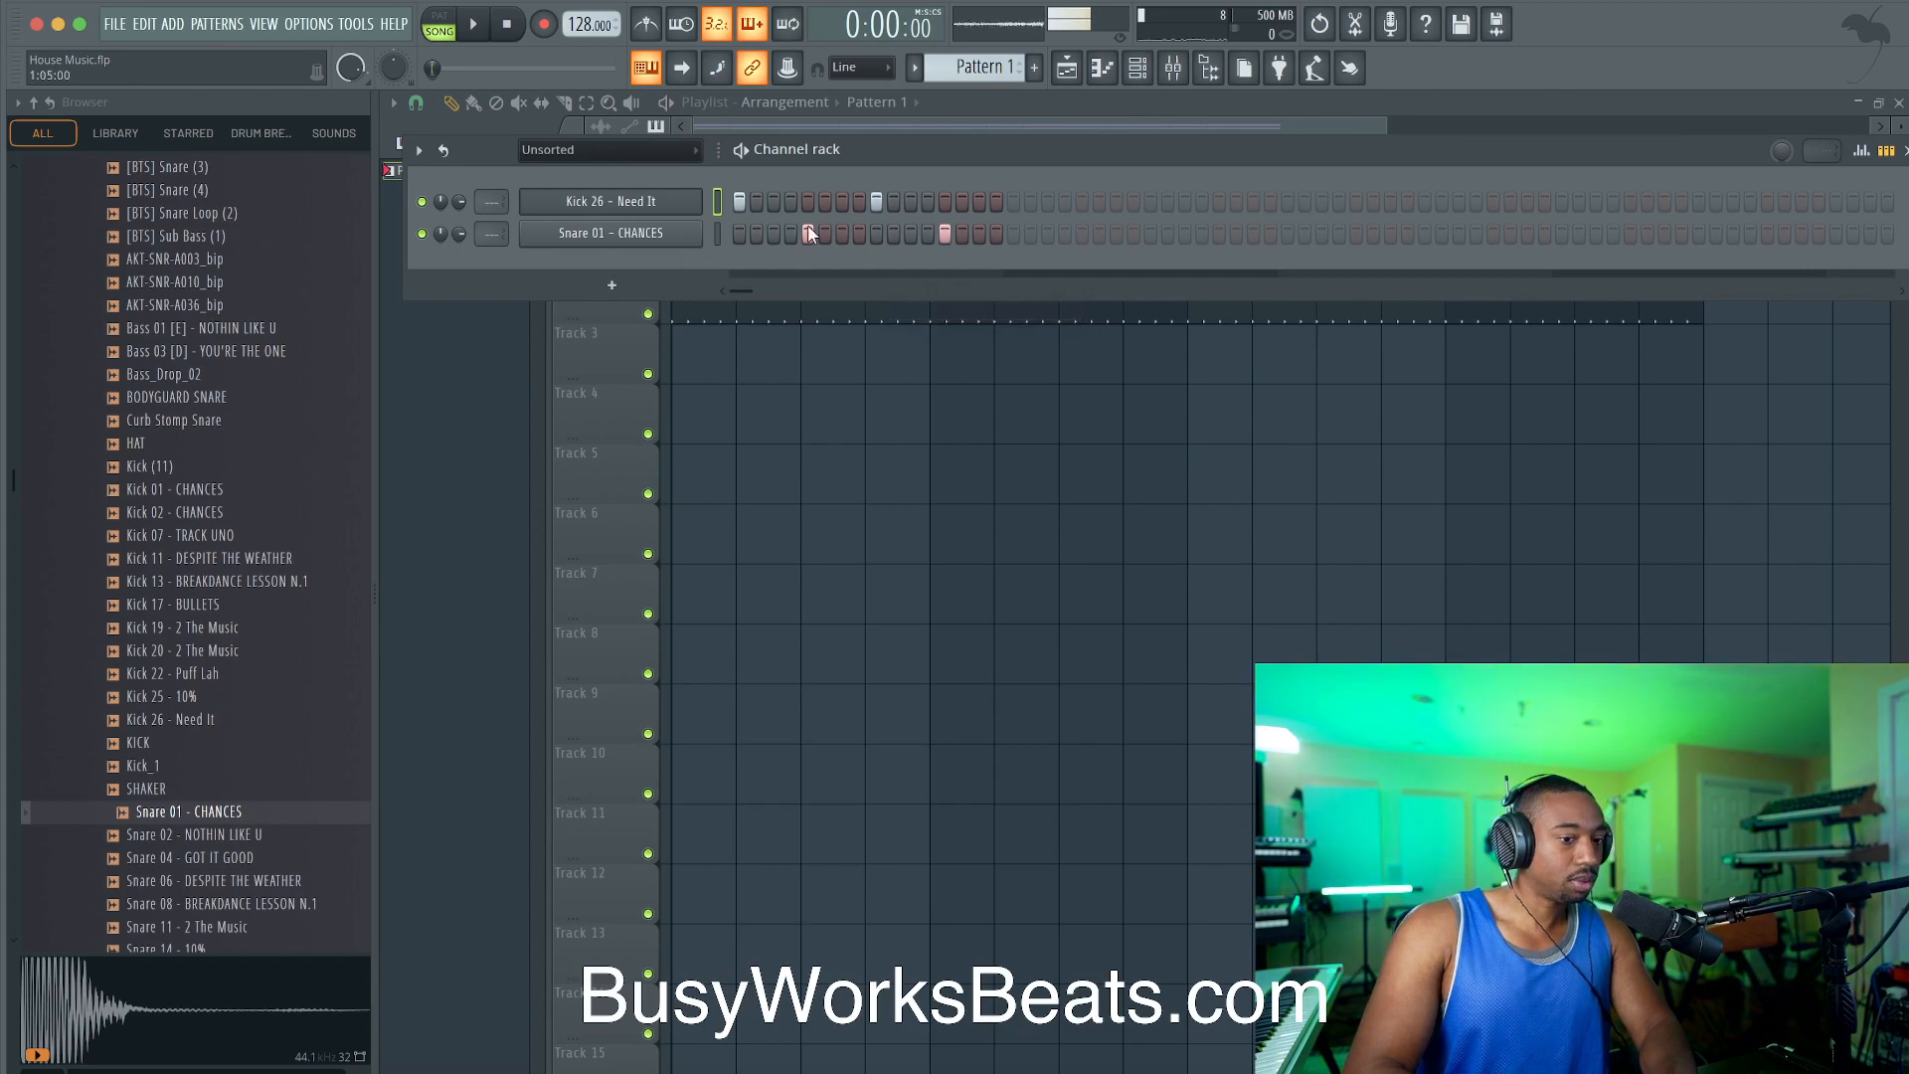
Step: Fill the Kick 26 - Need It channel every 4 steps and listen to it with the arrangement
right_click(702, 209)
mouse_move(855, 256)
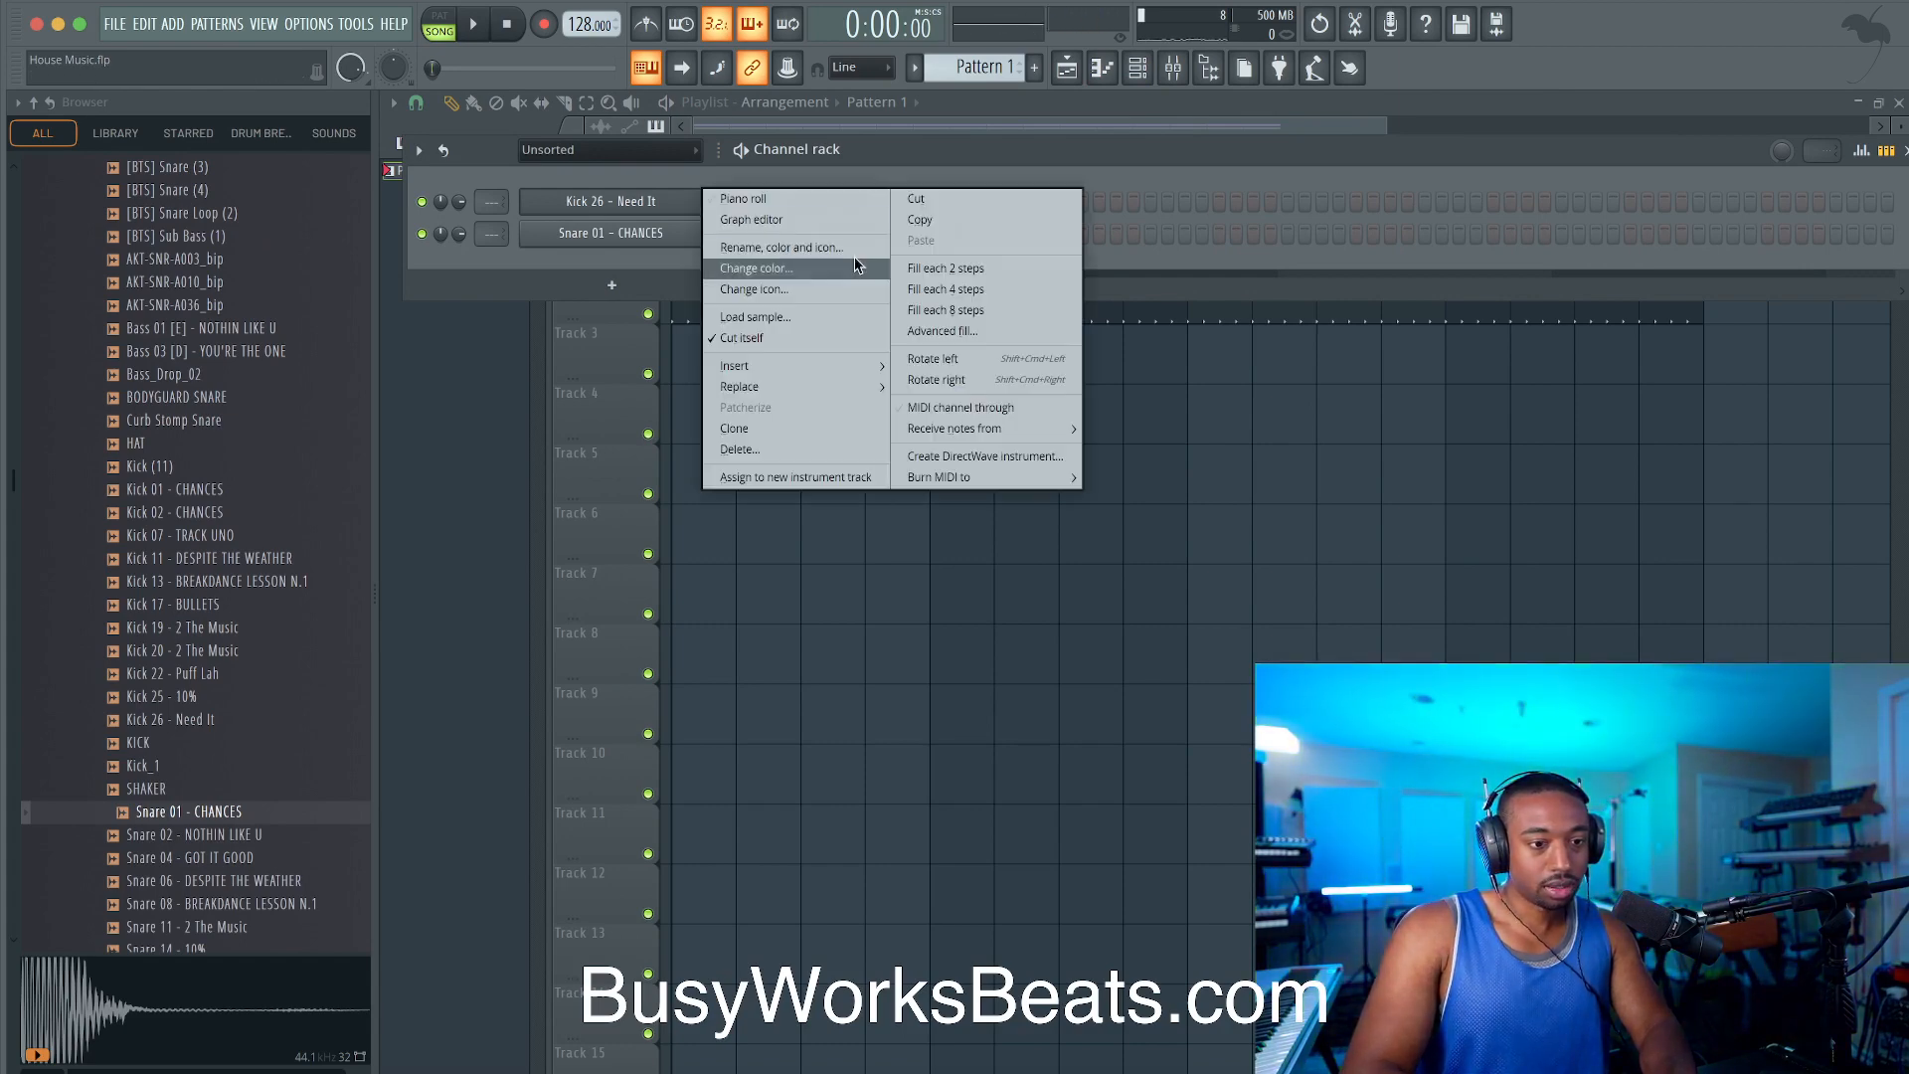
click(968, 298)
key(space)
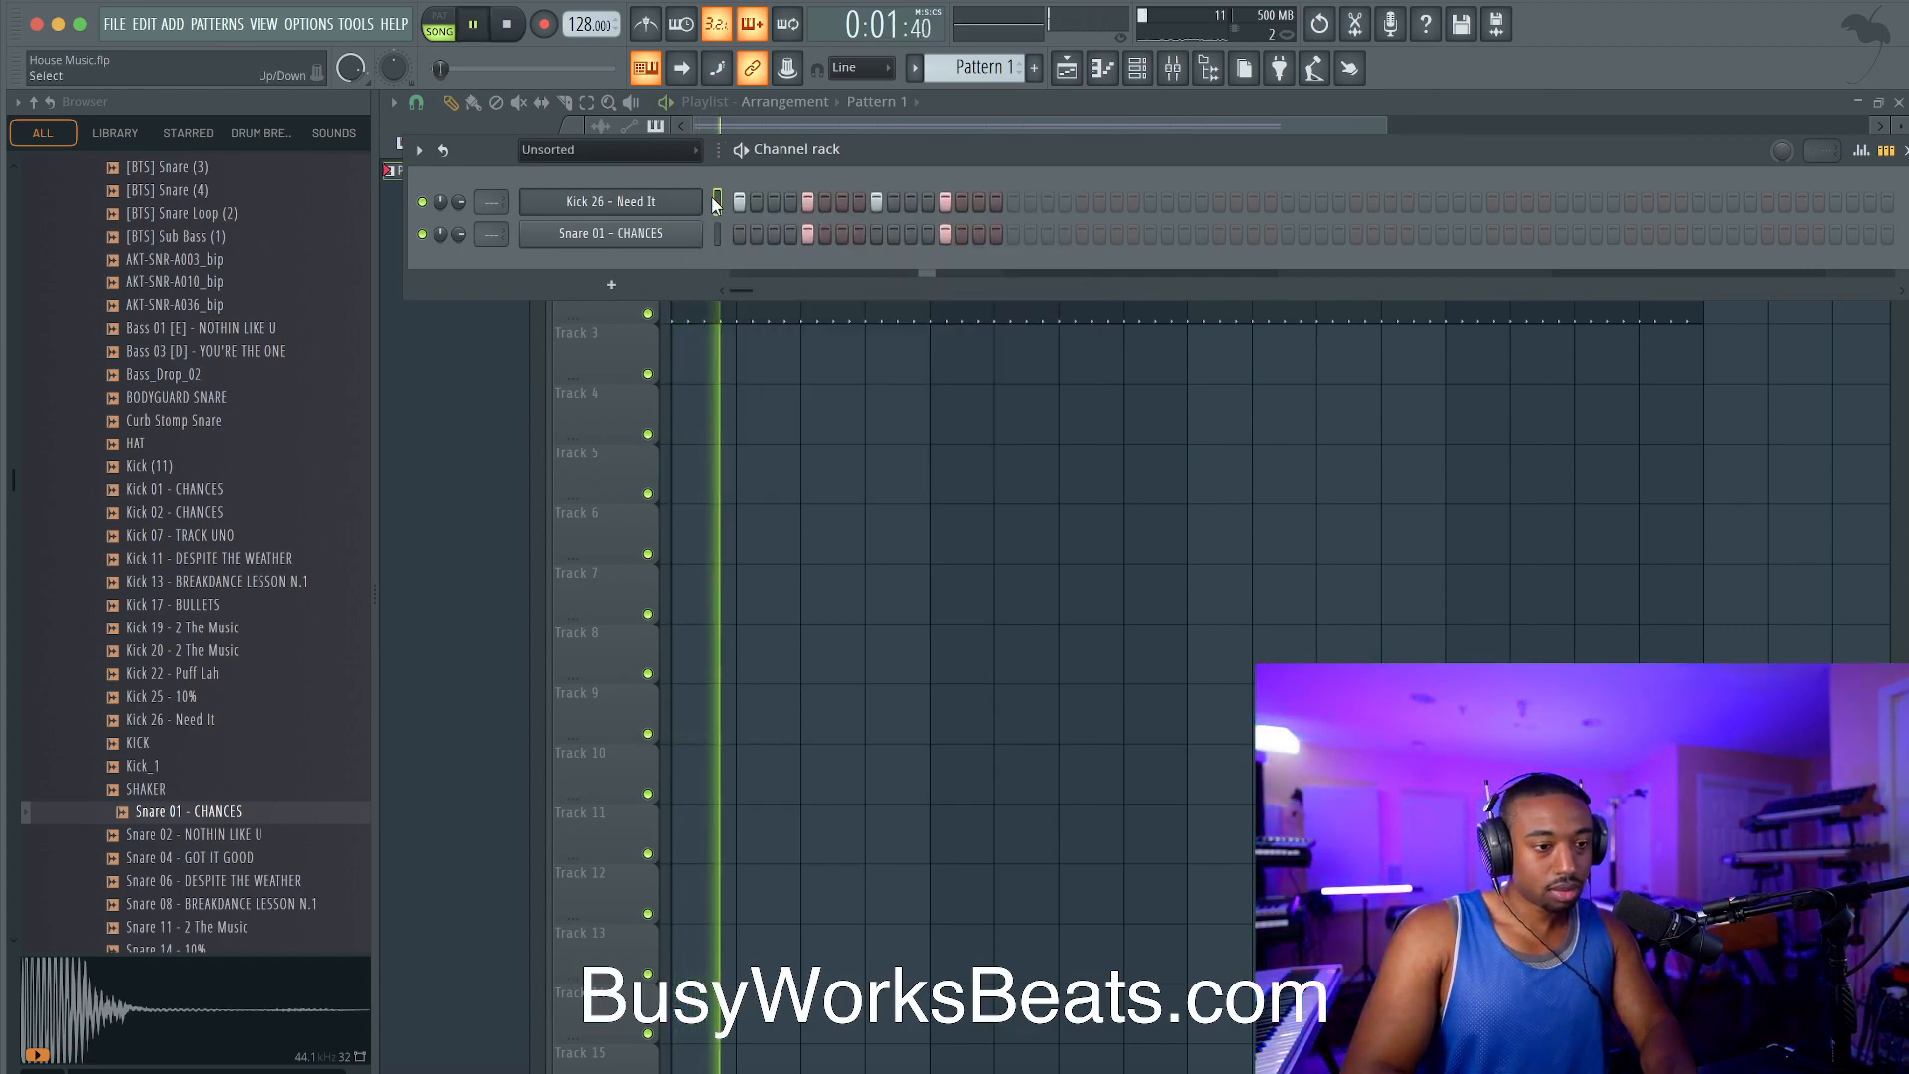
key(space)
Step: Remove the Kick 26 - Need It hits on steps 5 and 13, save the project and listen to the arrangement
click(805, 202)
click(942, 204)
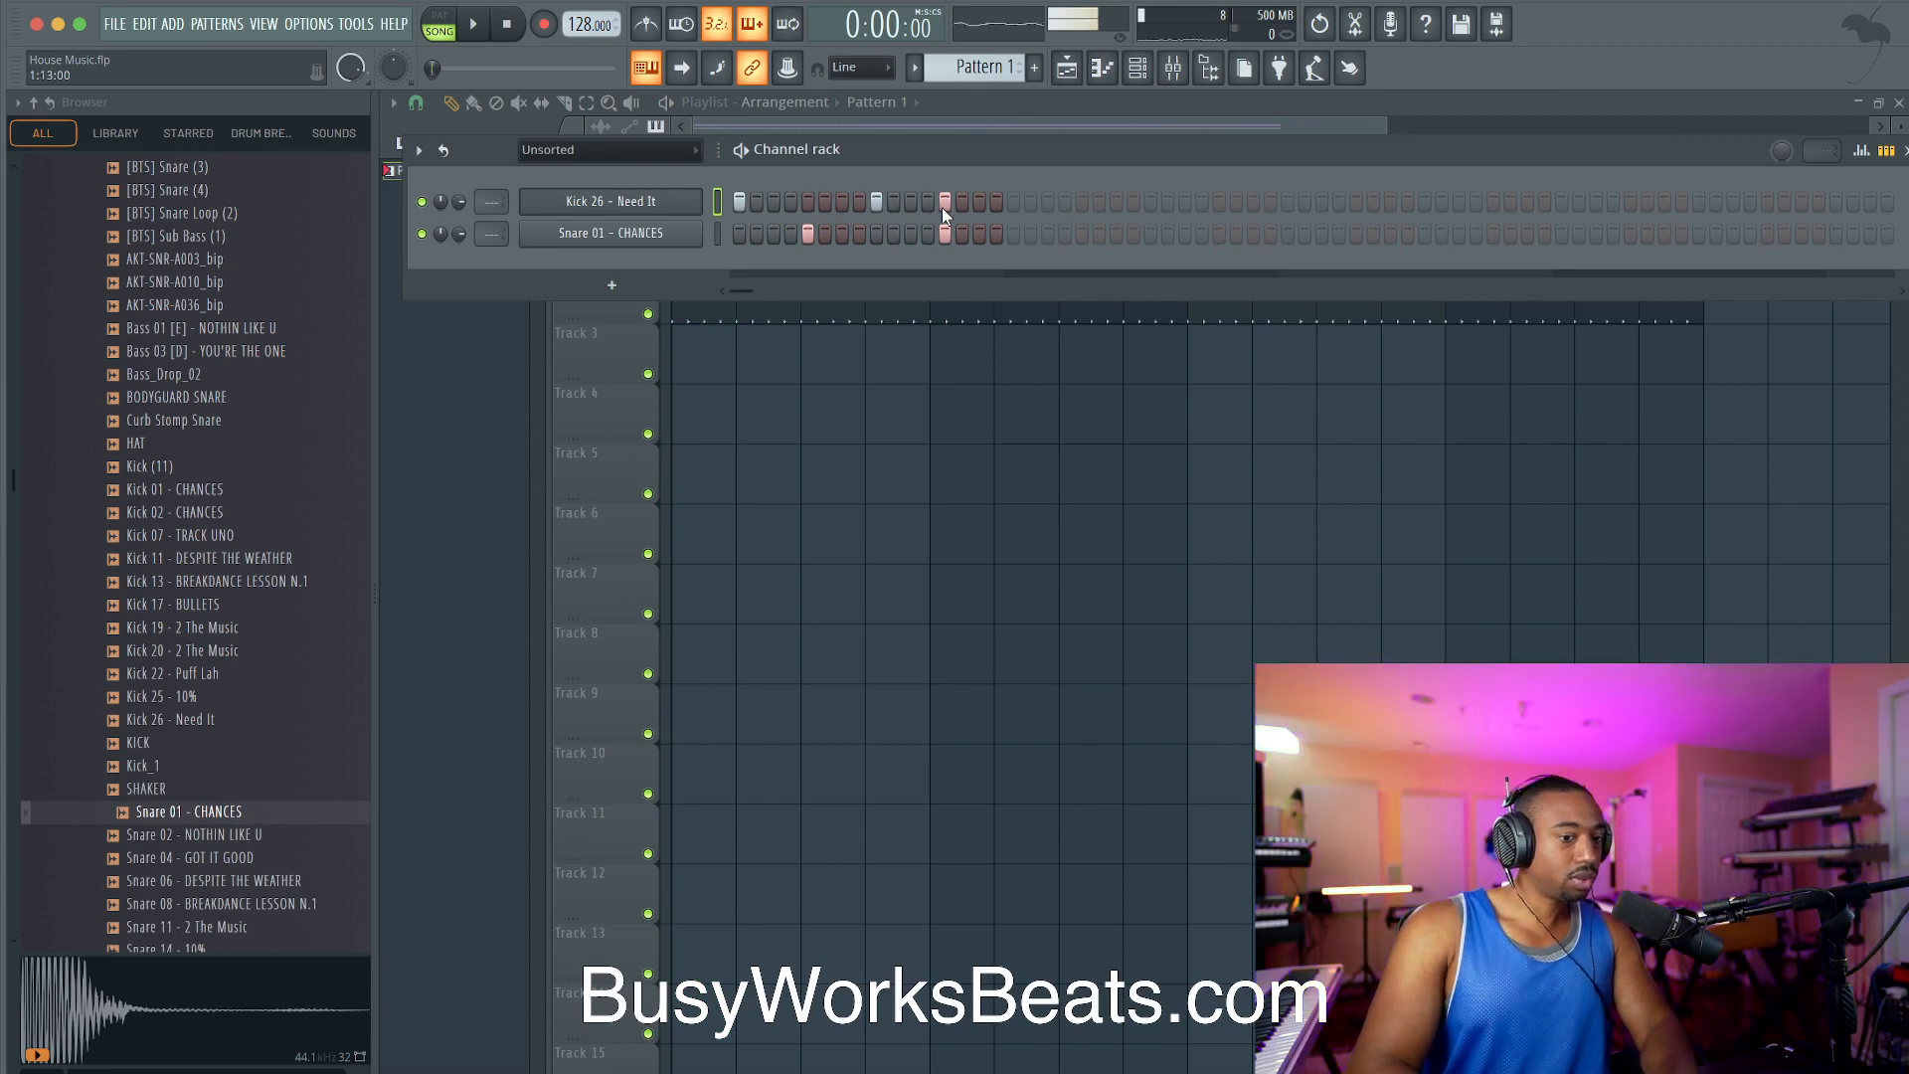
key(ctrl+s)
key(space)
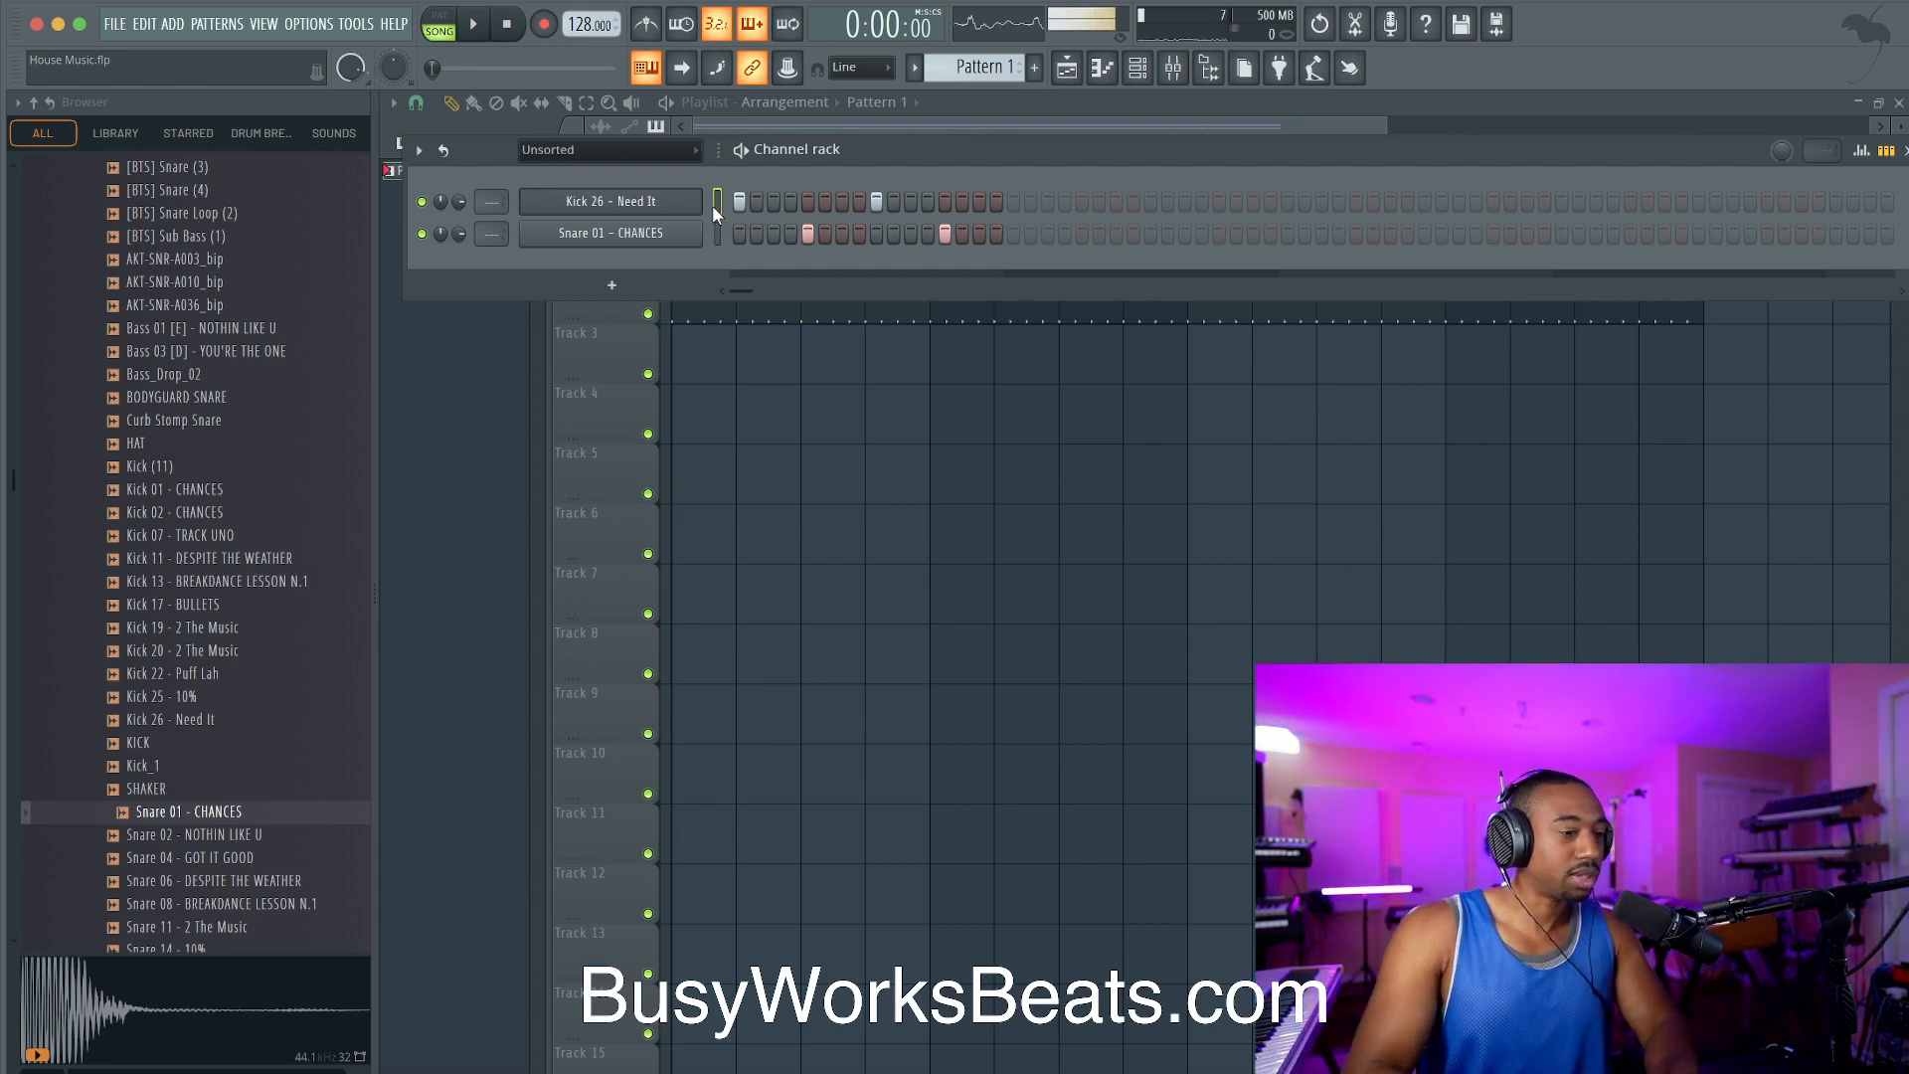
key(F6)
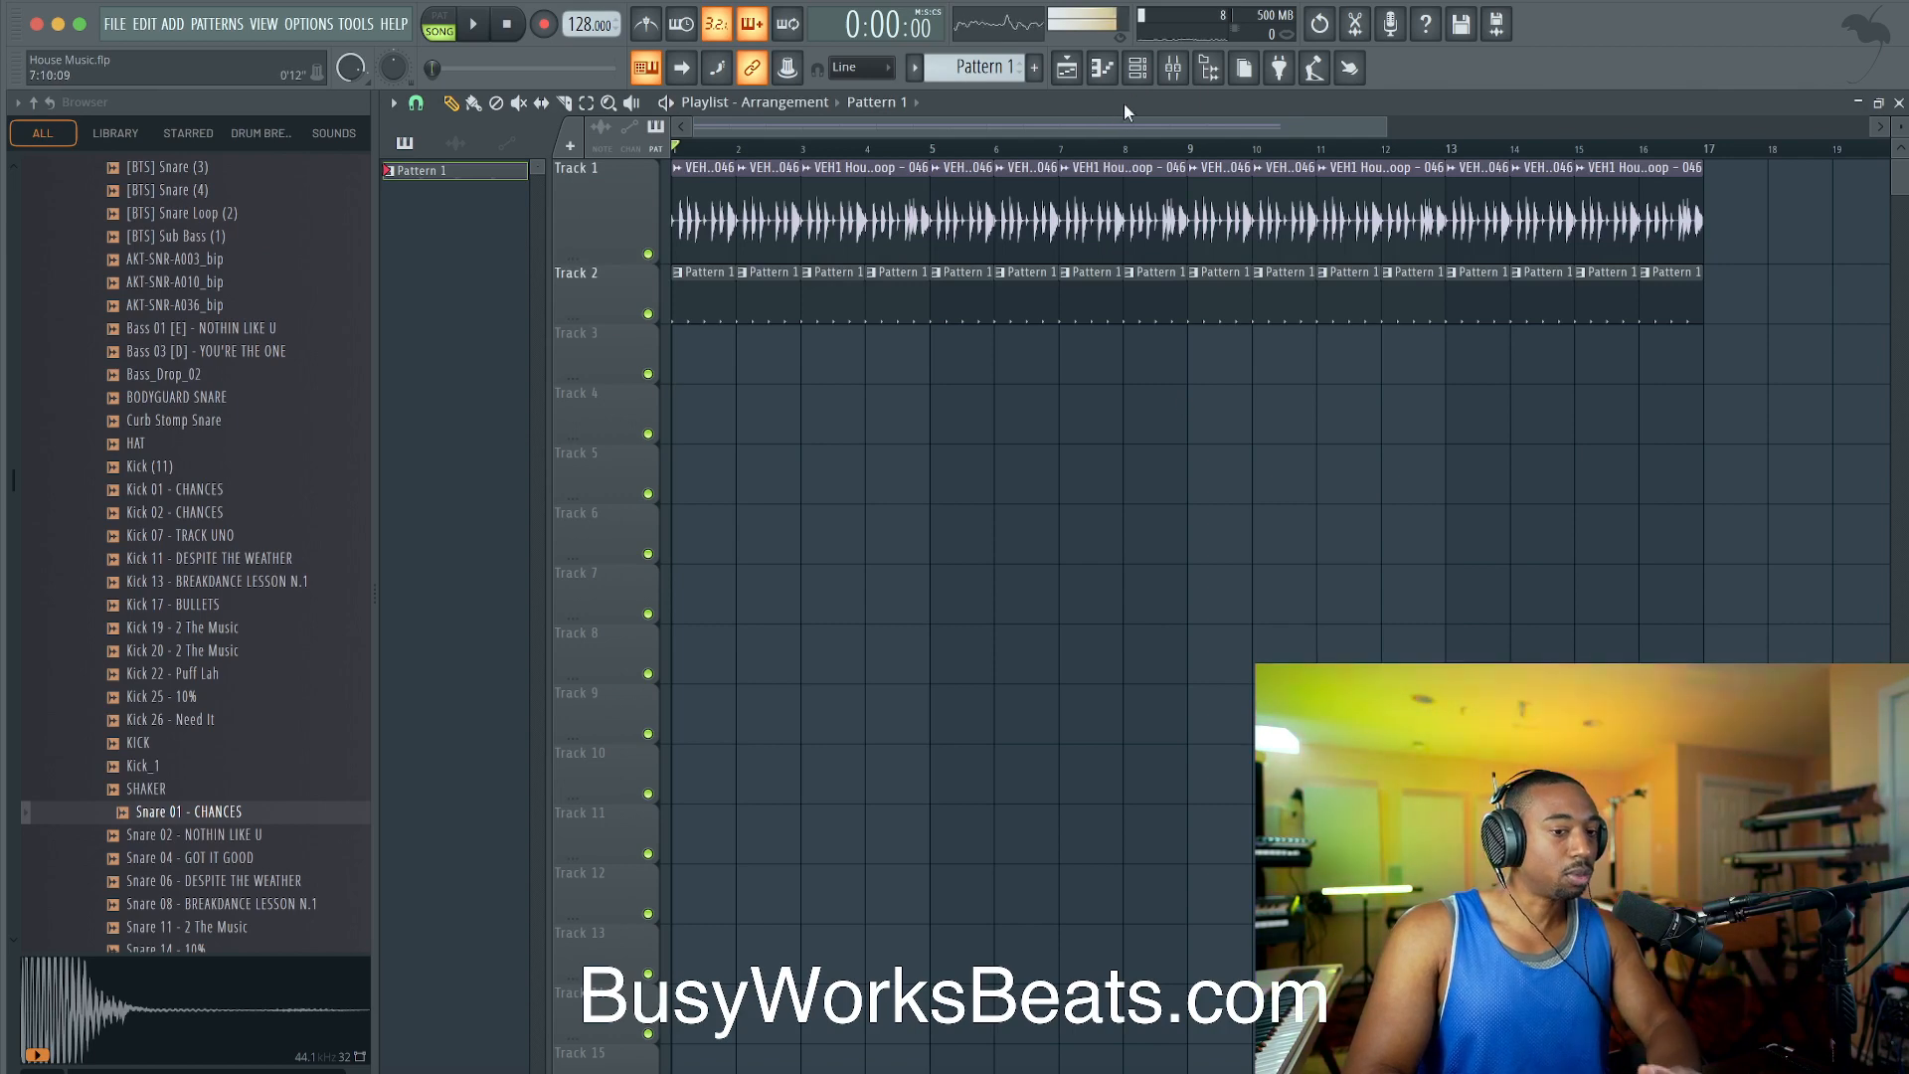
Step: Fill Kick 26 - Need It every 4 steps again for a four-on-the-floor kick in Pattern 1
click(1138, 71)
right_click(675, 204)
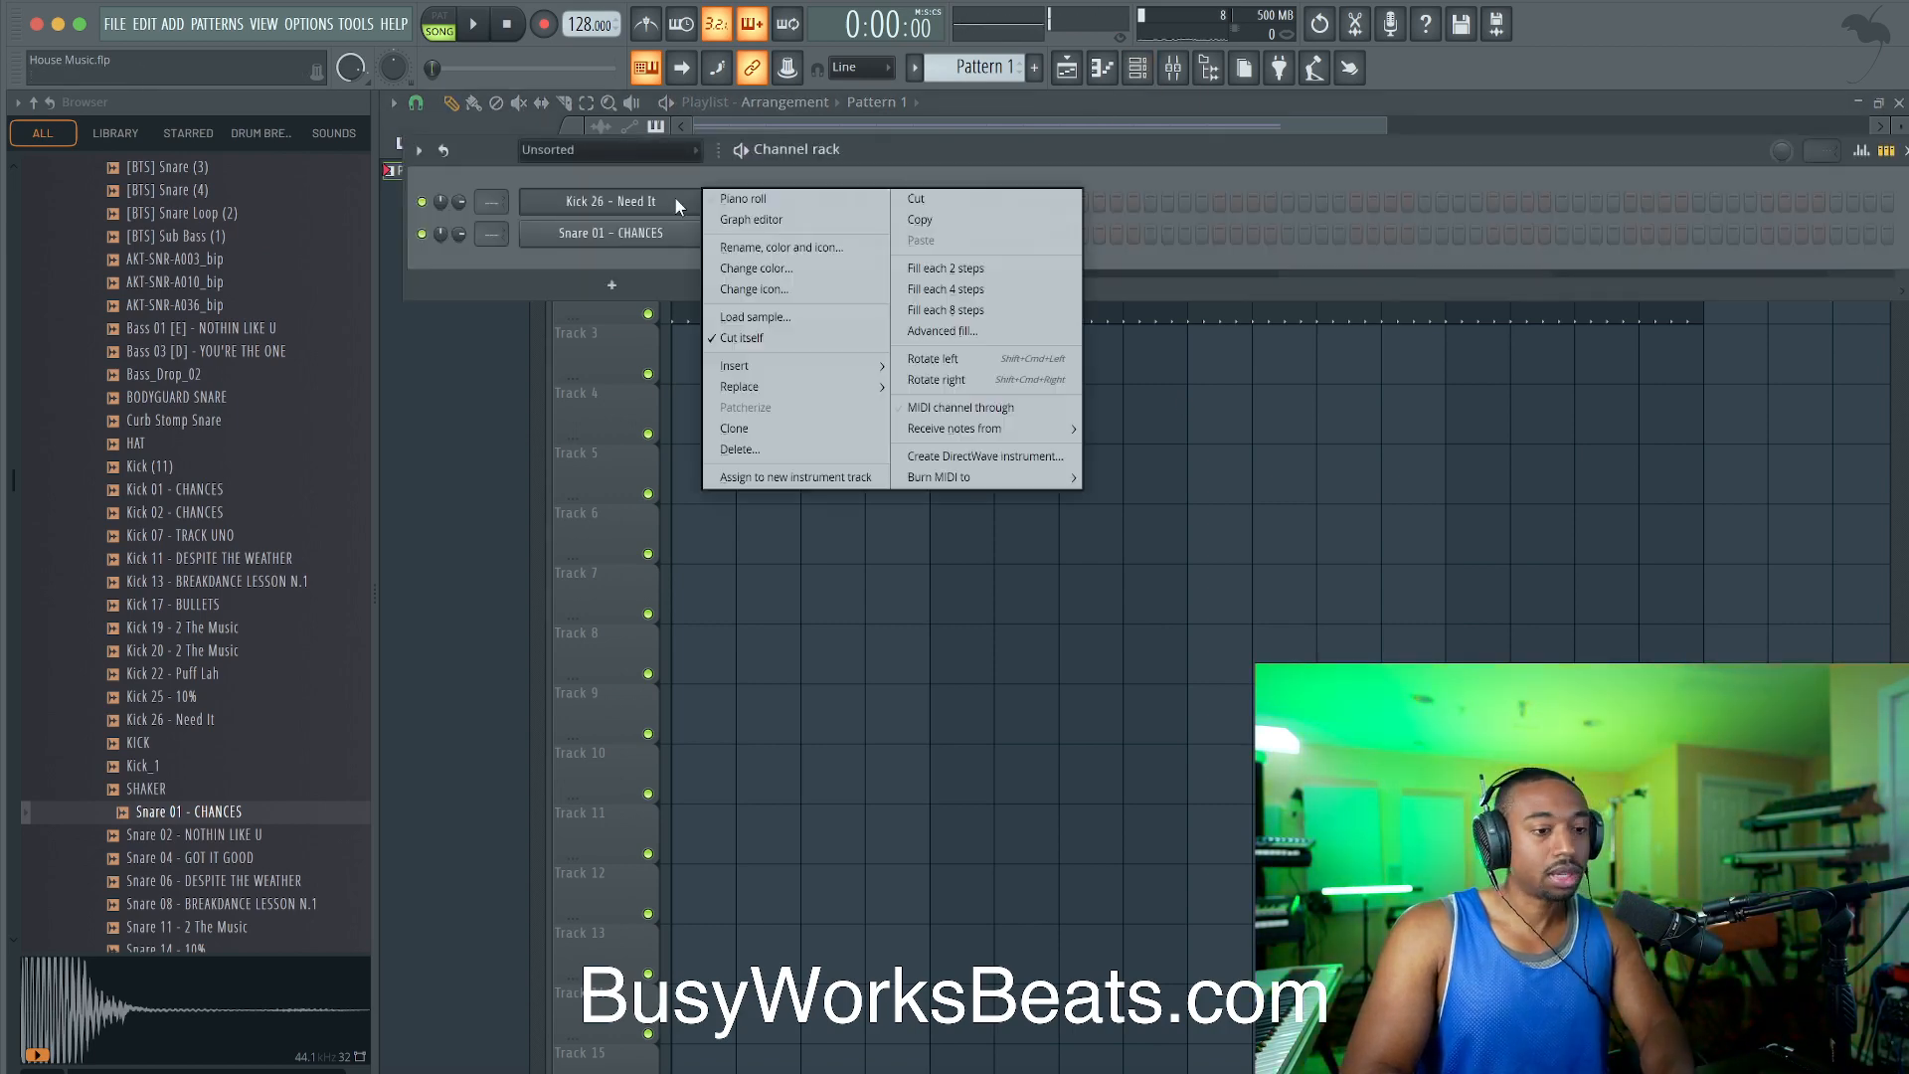
click(939, 290)
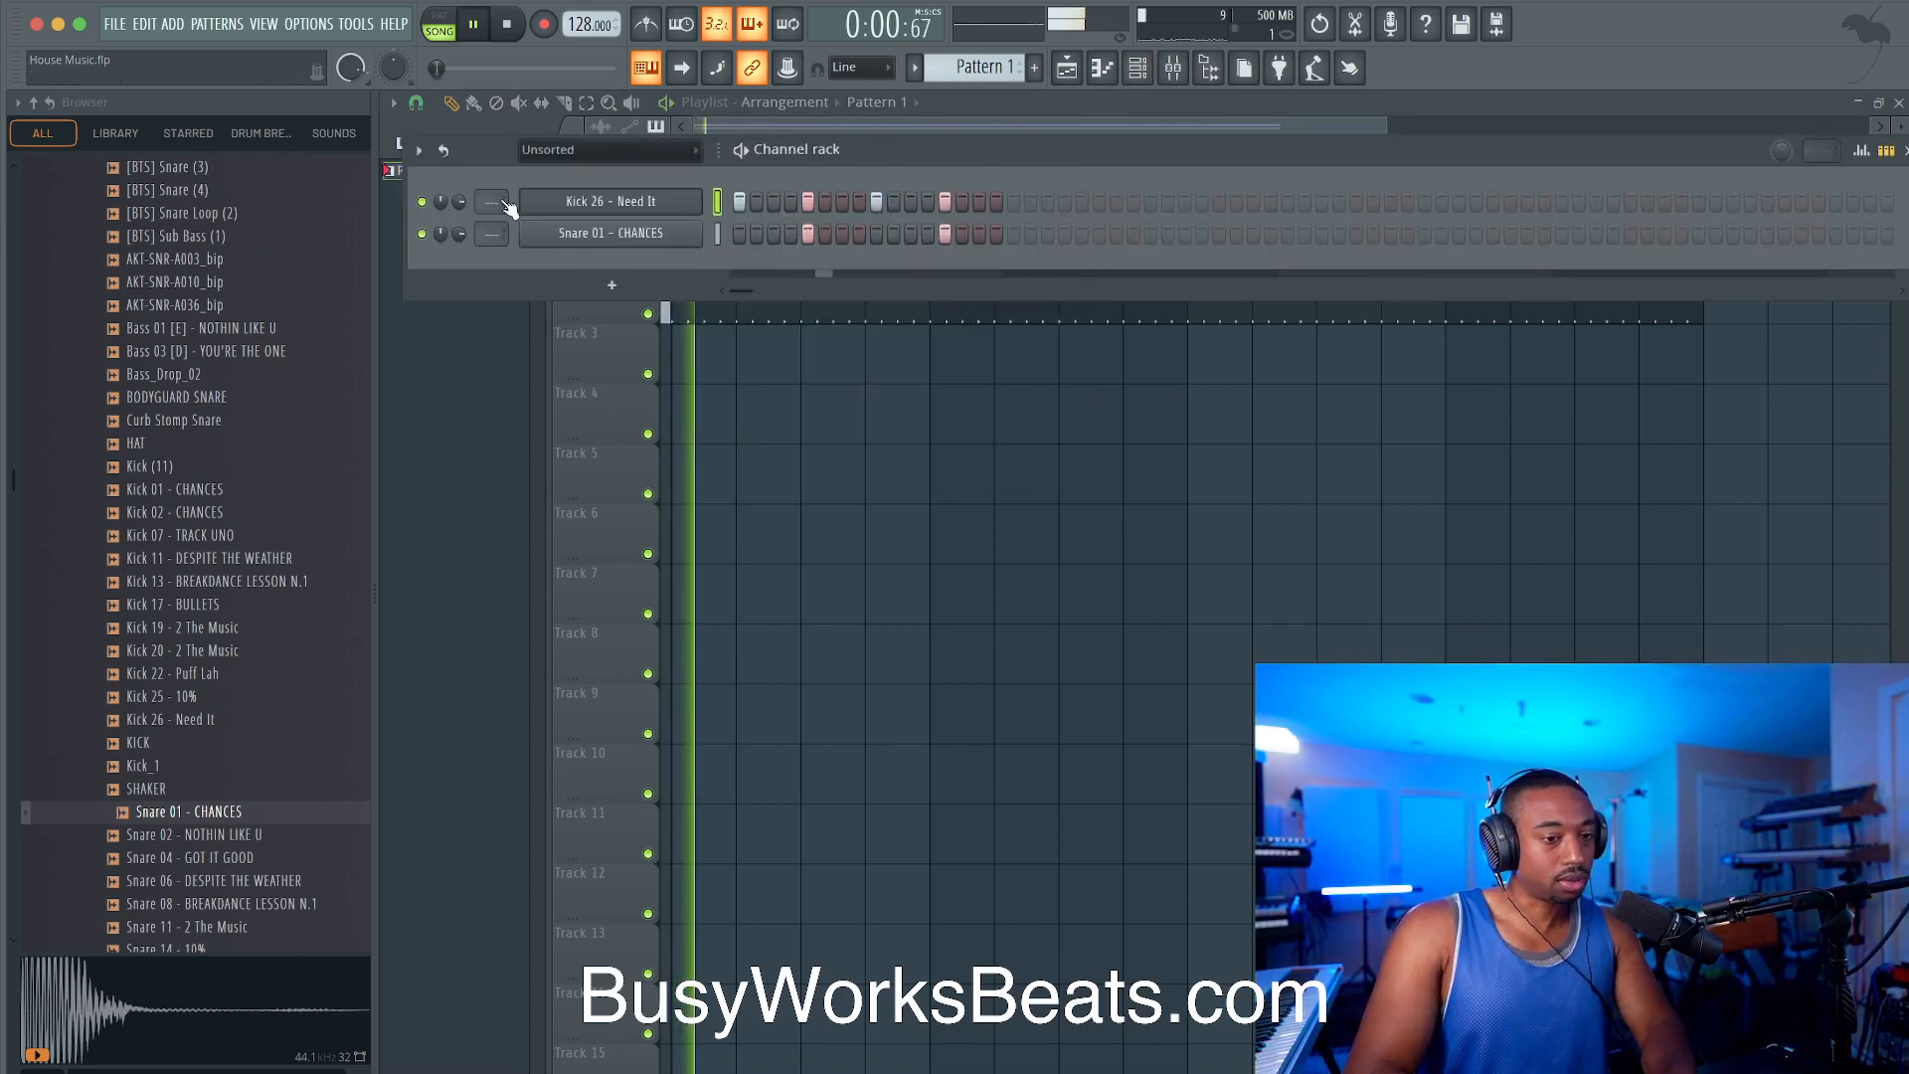
Step: Check the miscellaneous settings of Kick 26 - Need It and listen to the arrangement
click(575, 201)
click(590, 273)
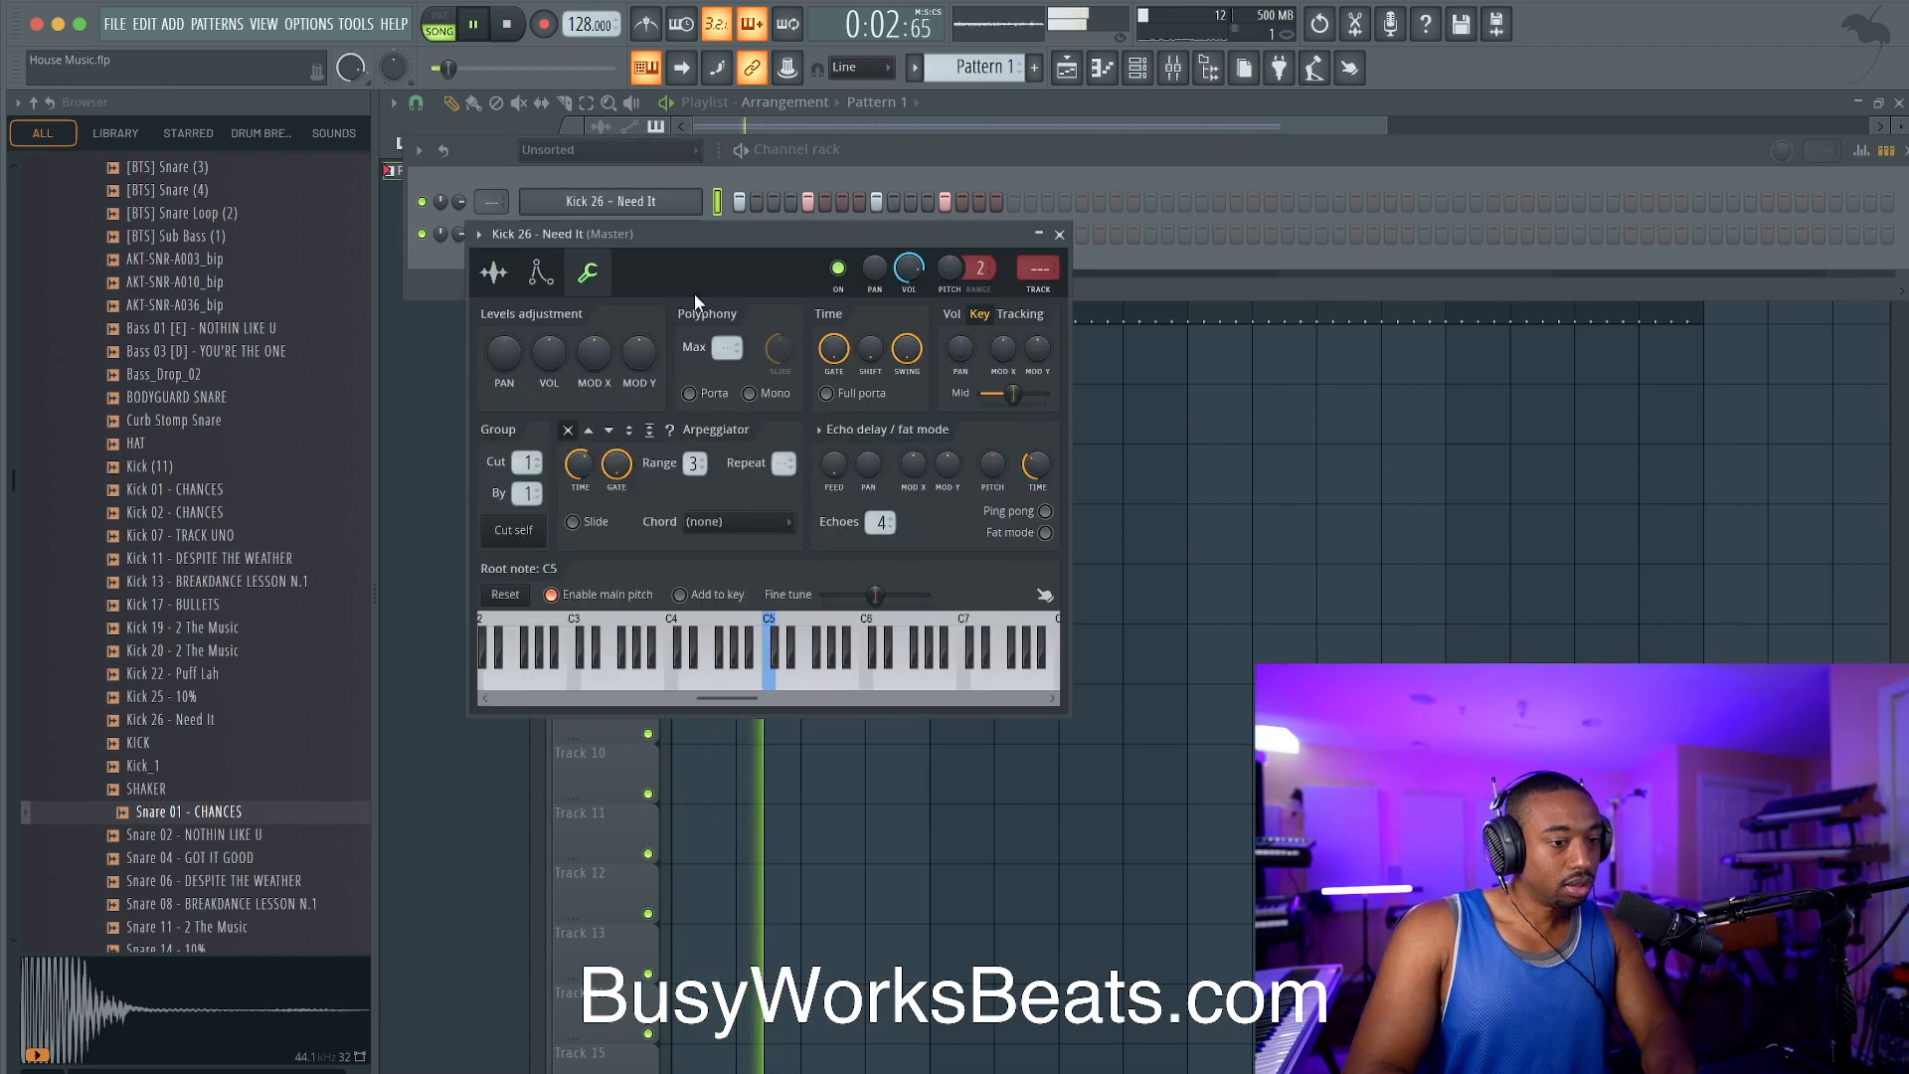
click(1059, 233)
key(F6)
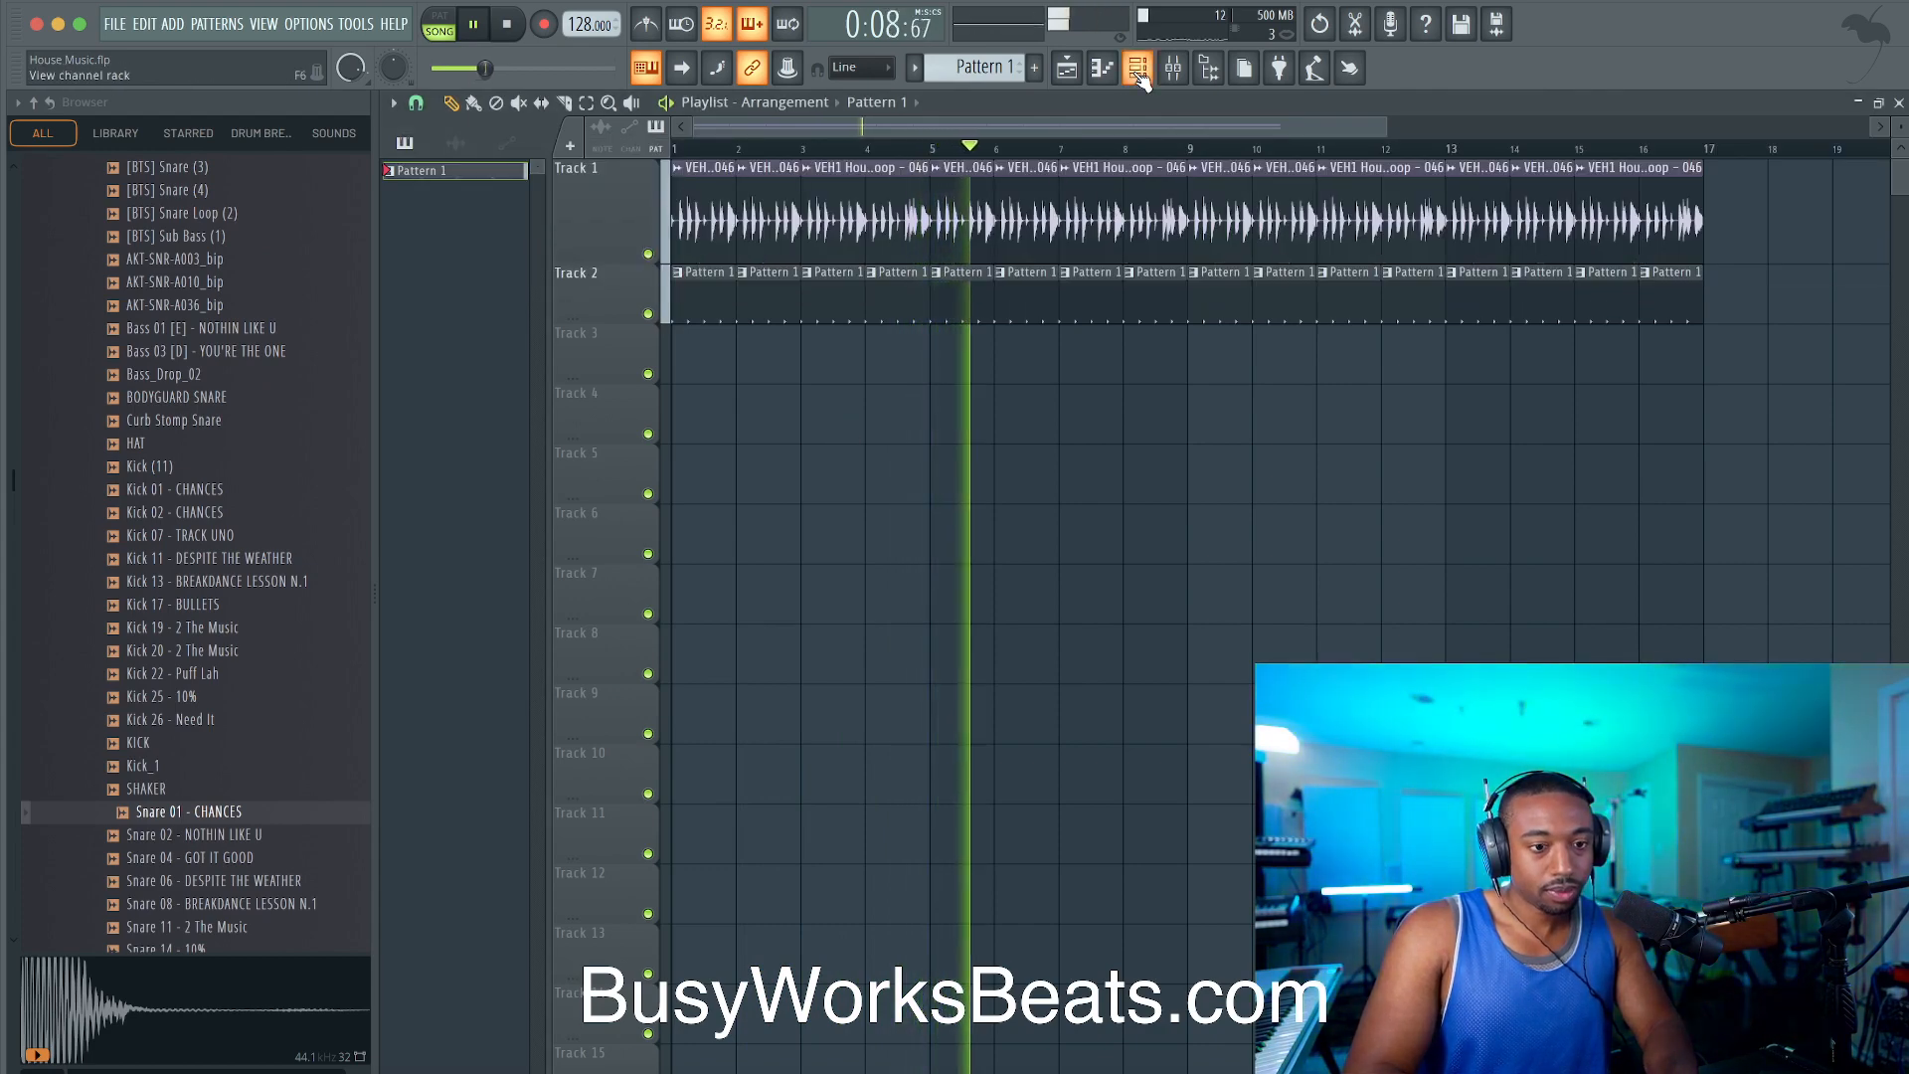
key(F6)
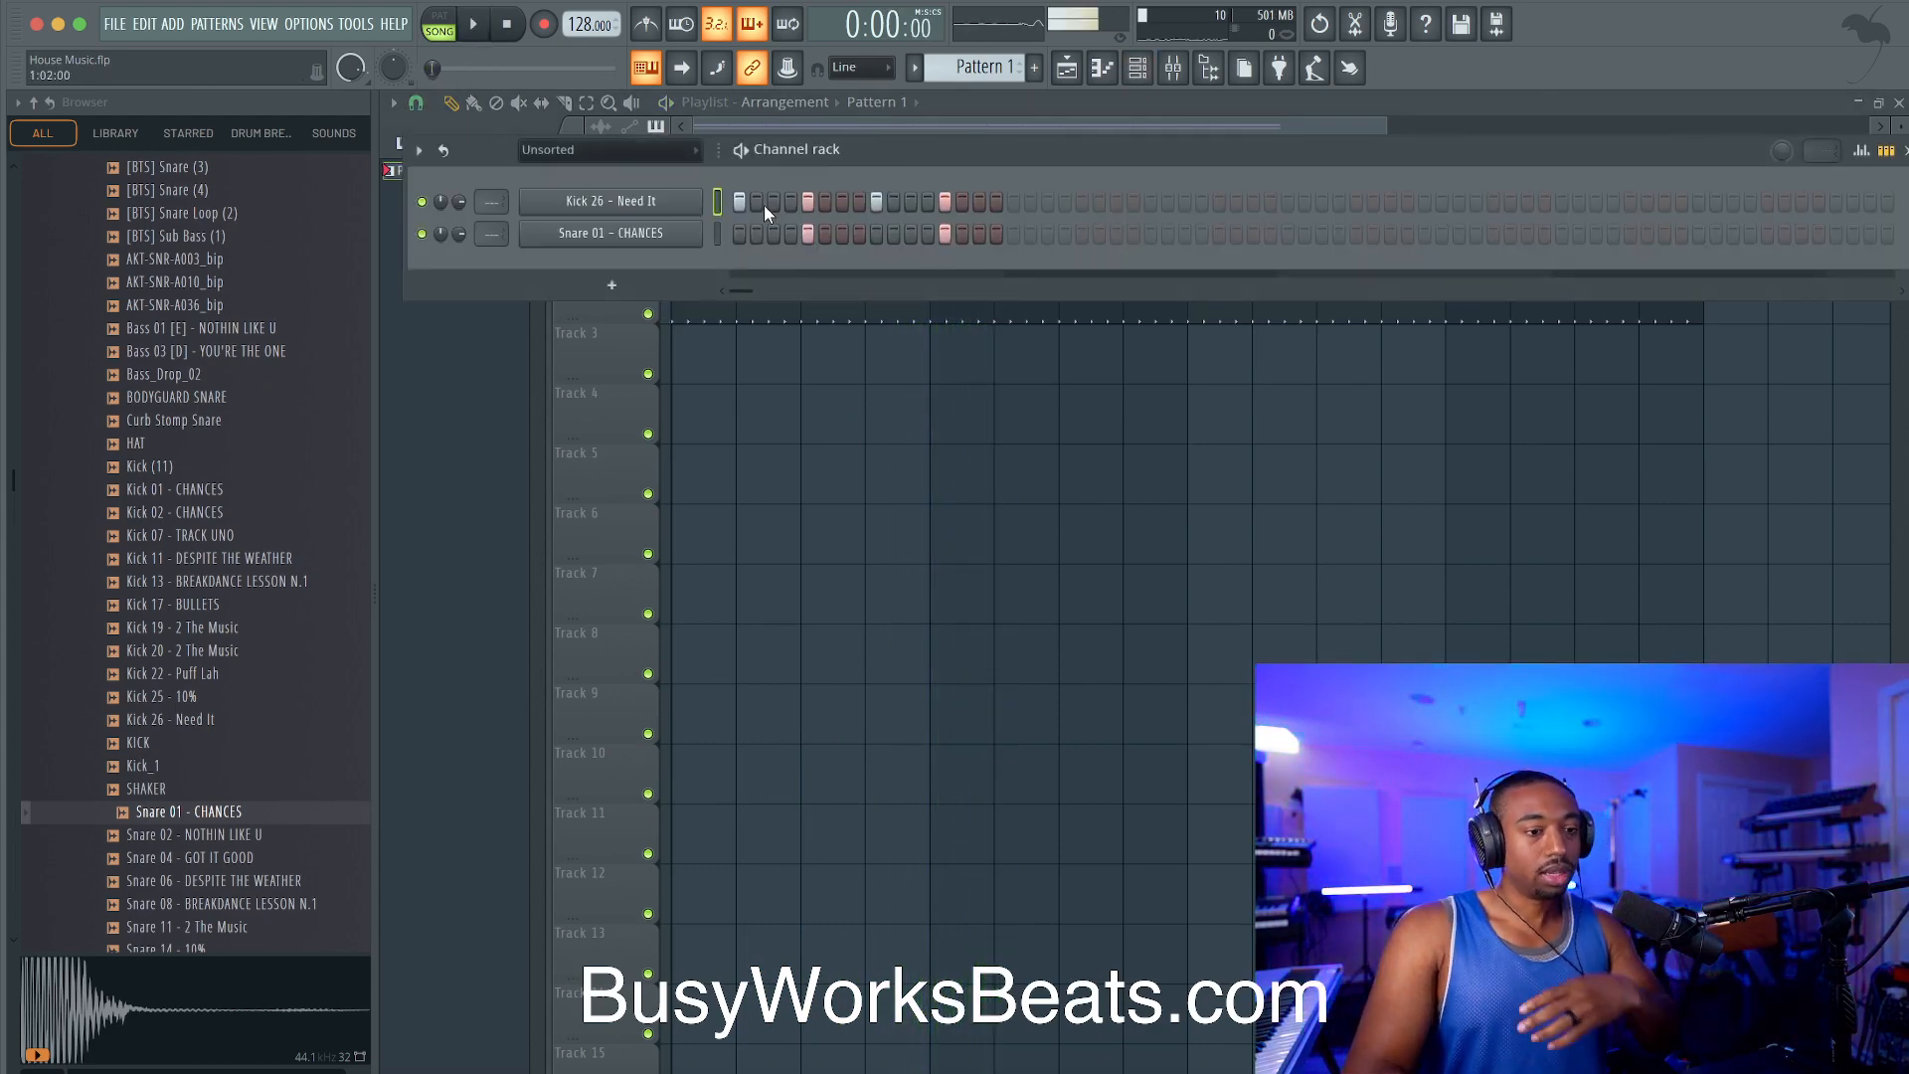
key(space)
Step: Create Pattern 2 and add a Serum instrument channel
click(1004, 62)
click(1111, 67)
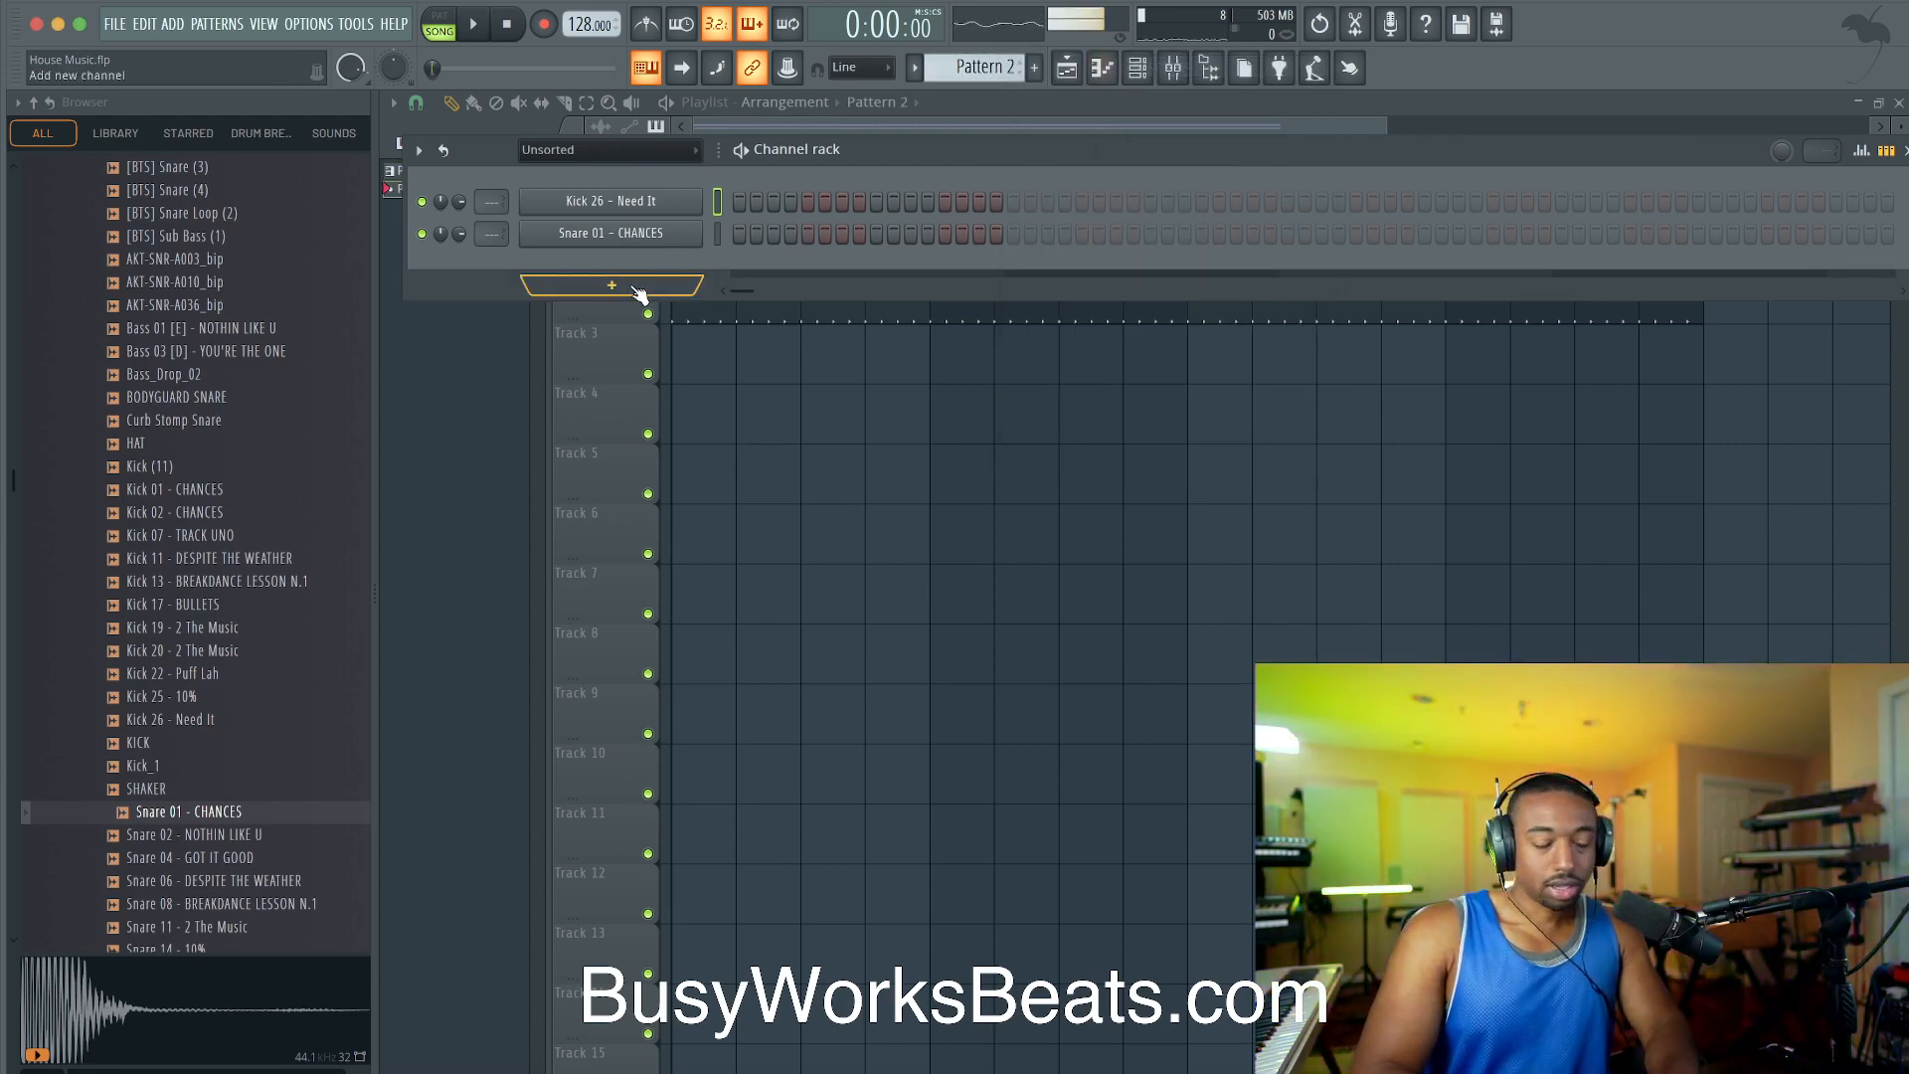
click(611, 286)
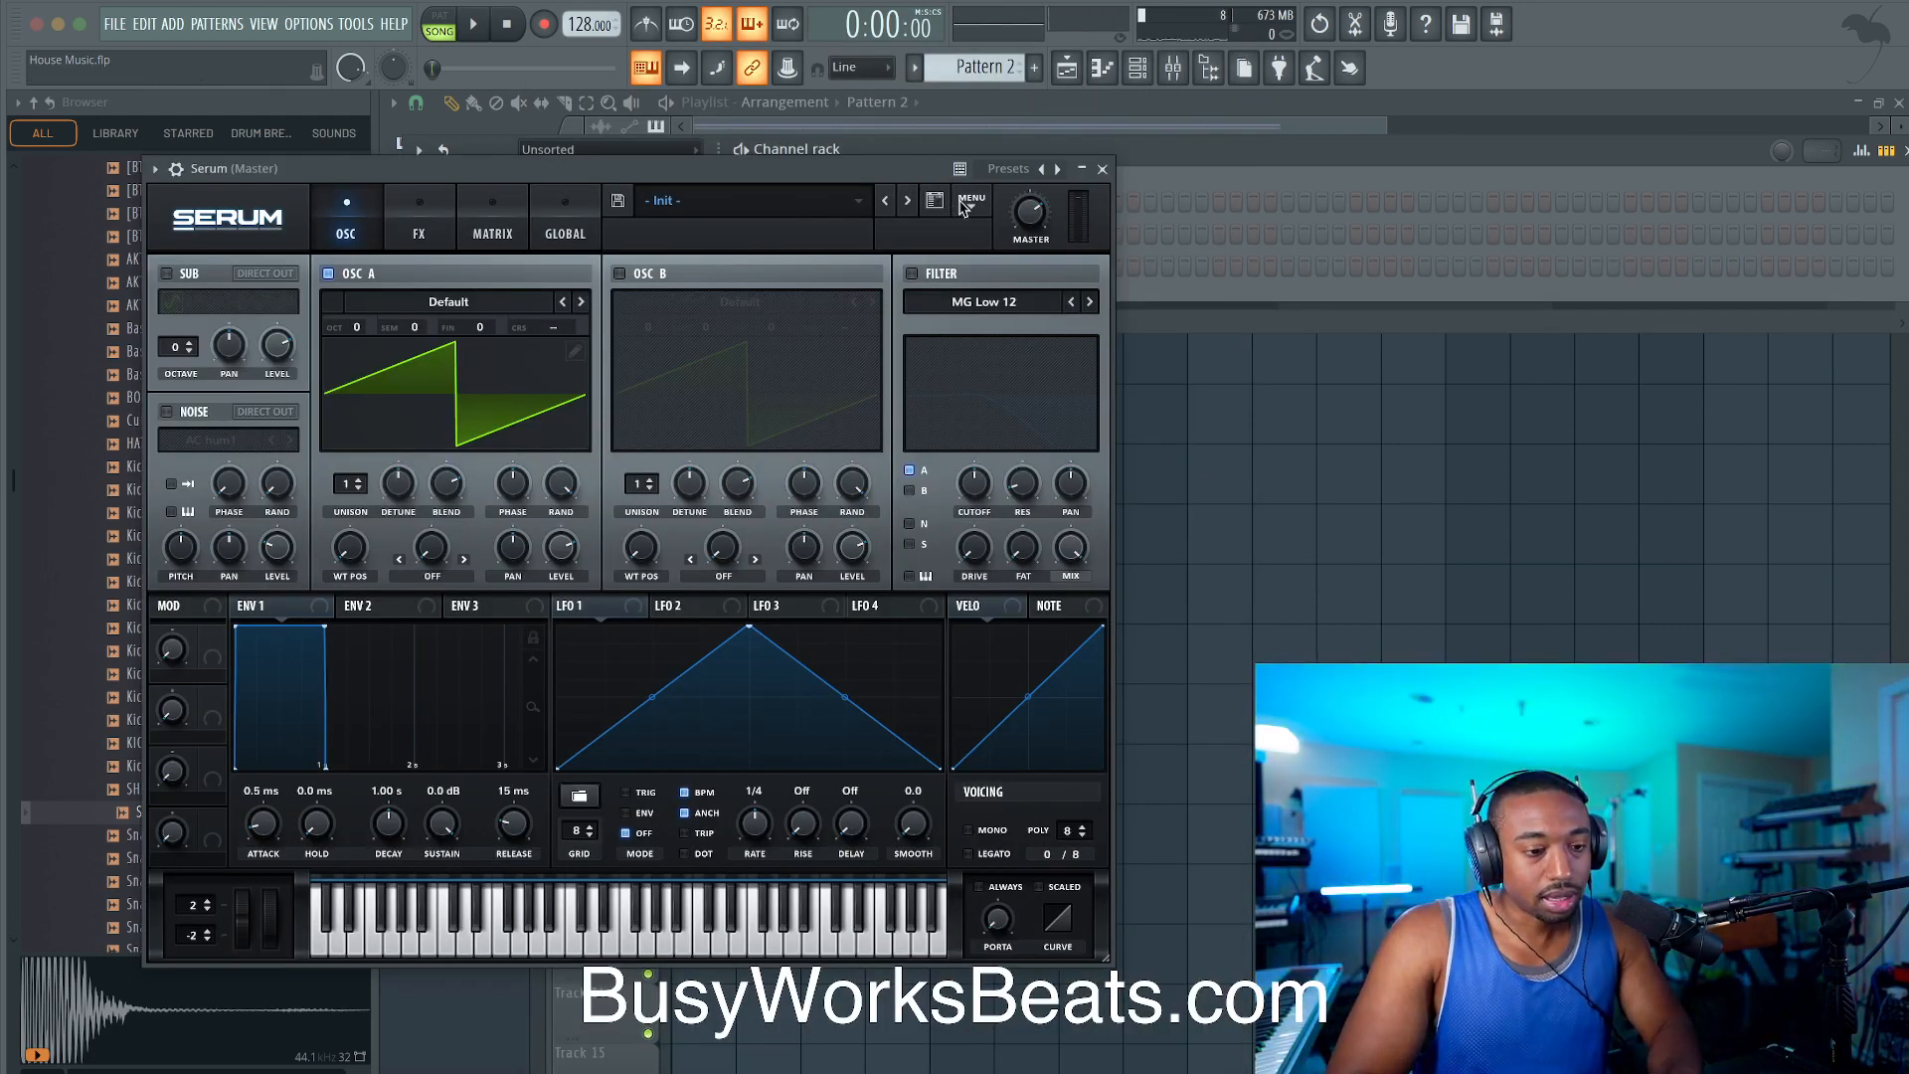
Step: Look at Serum's preset categories and move its window clear of the sample browser
click(689, 200)
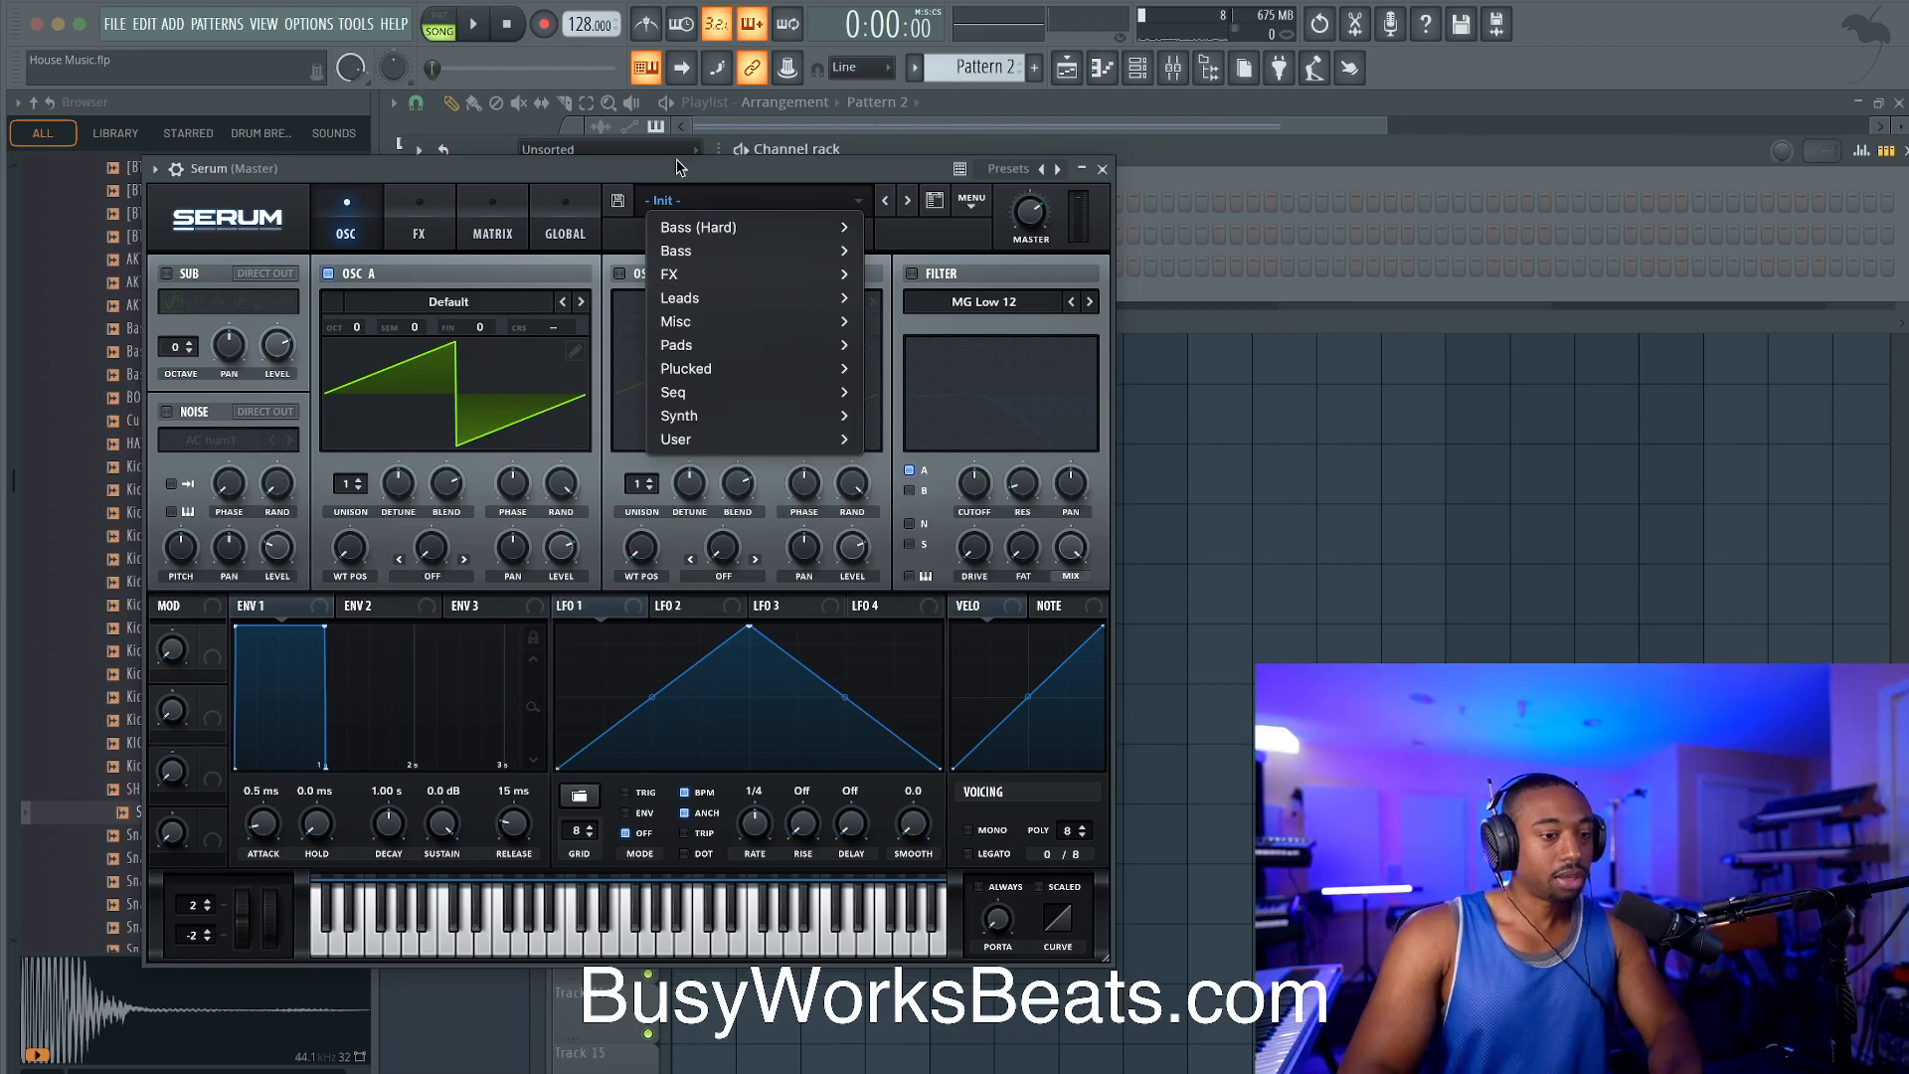
double_click(658, 171)
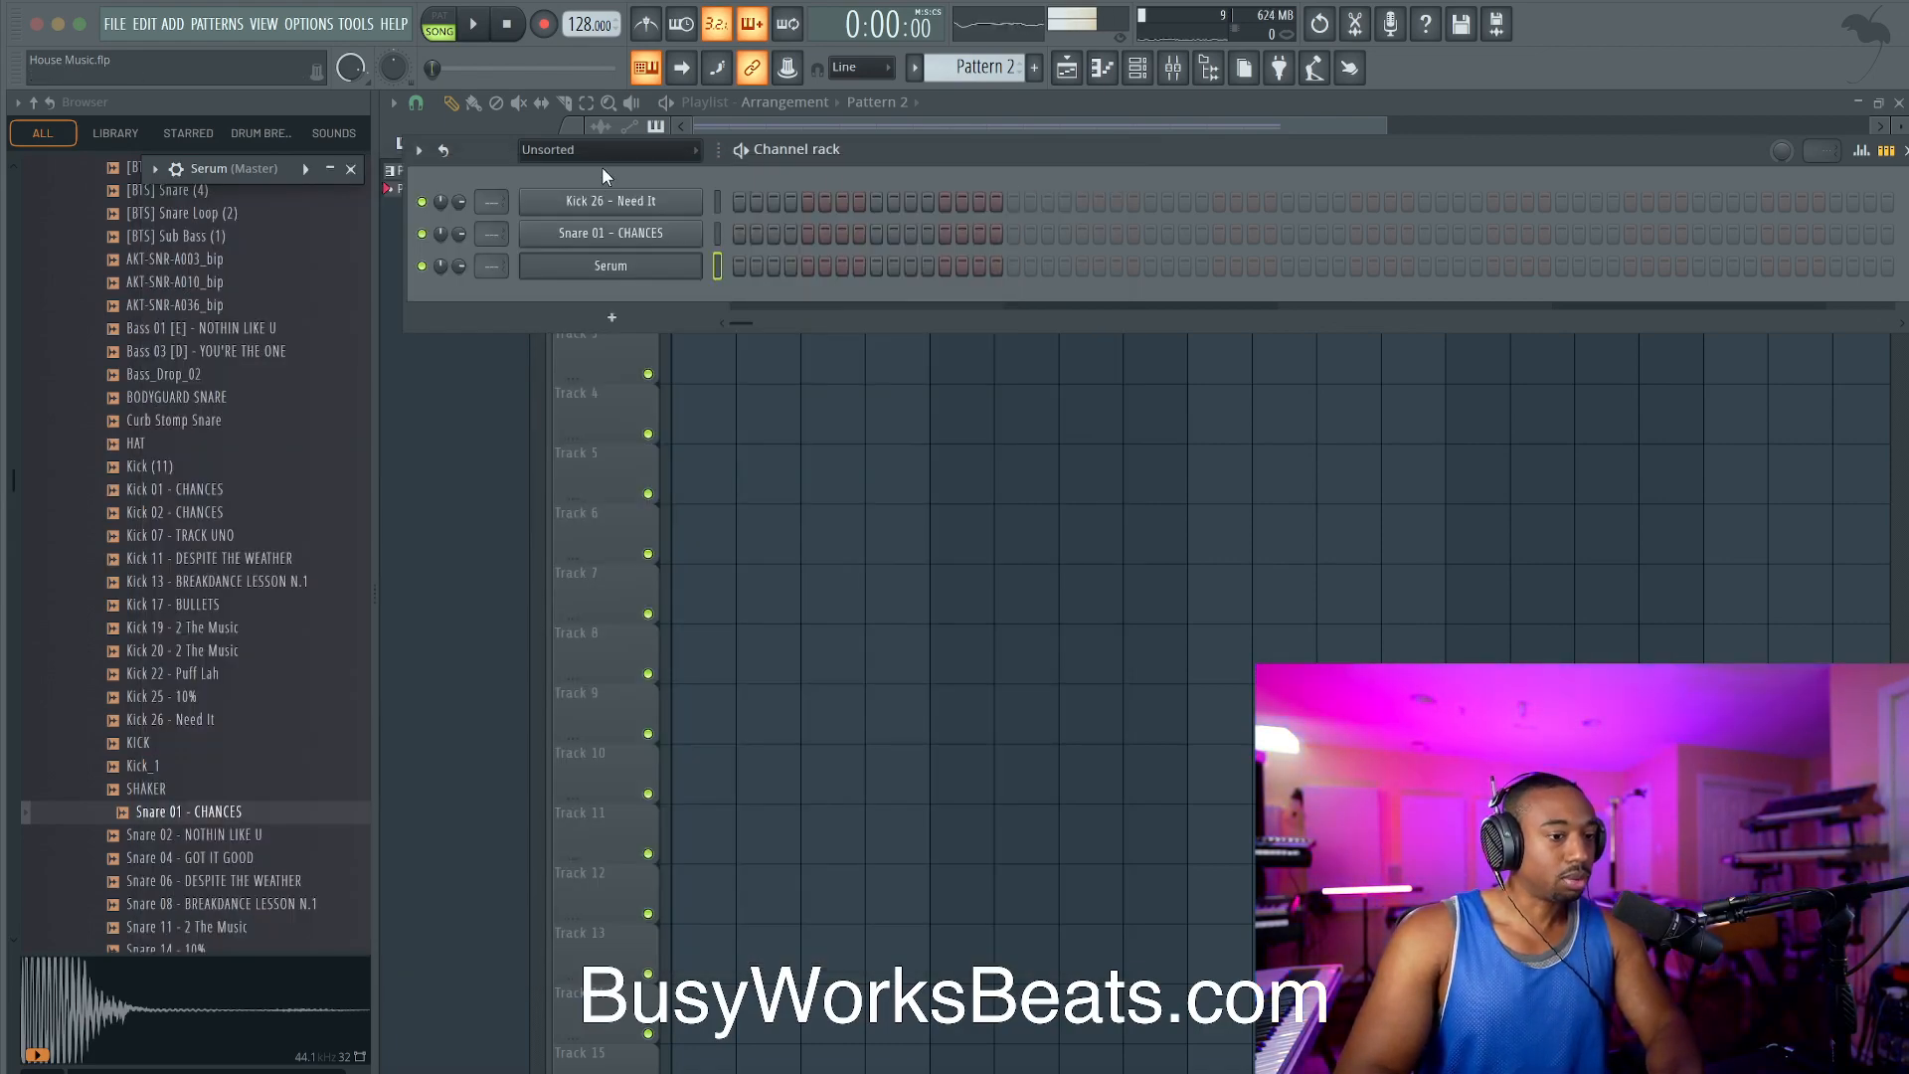
double_click(257, 167)
drag(257, 167, 1051, 293)
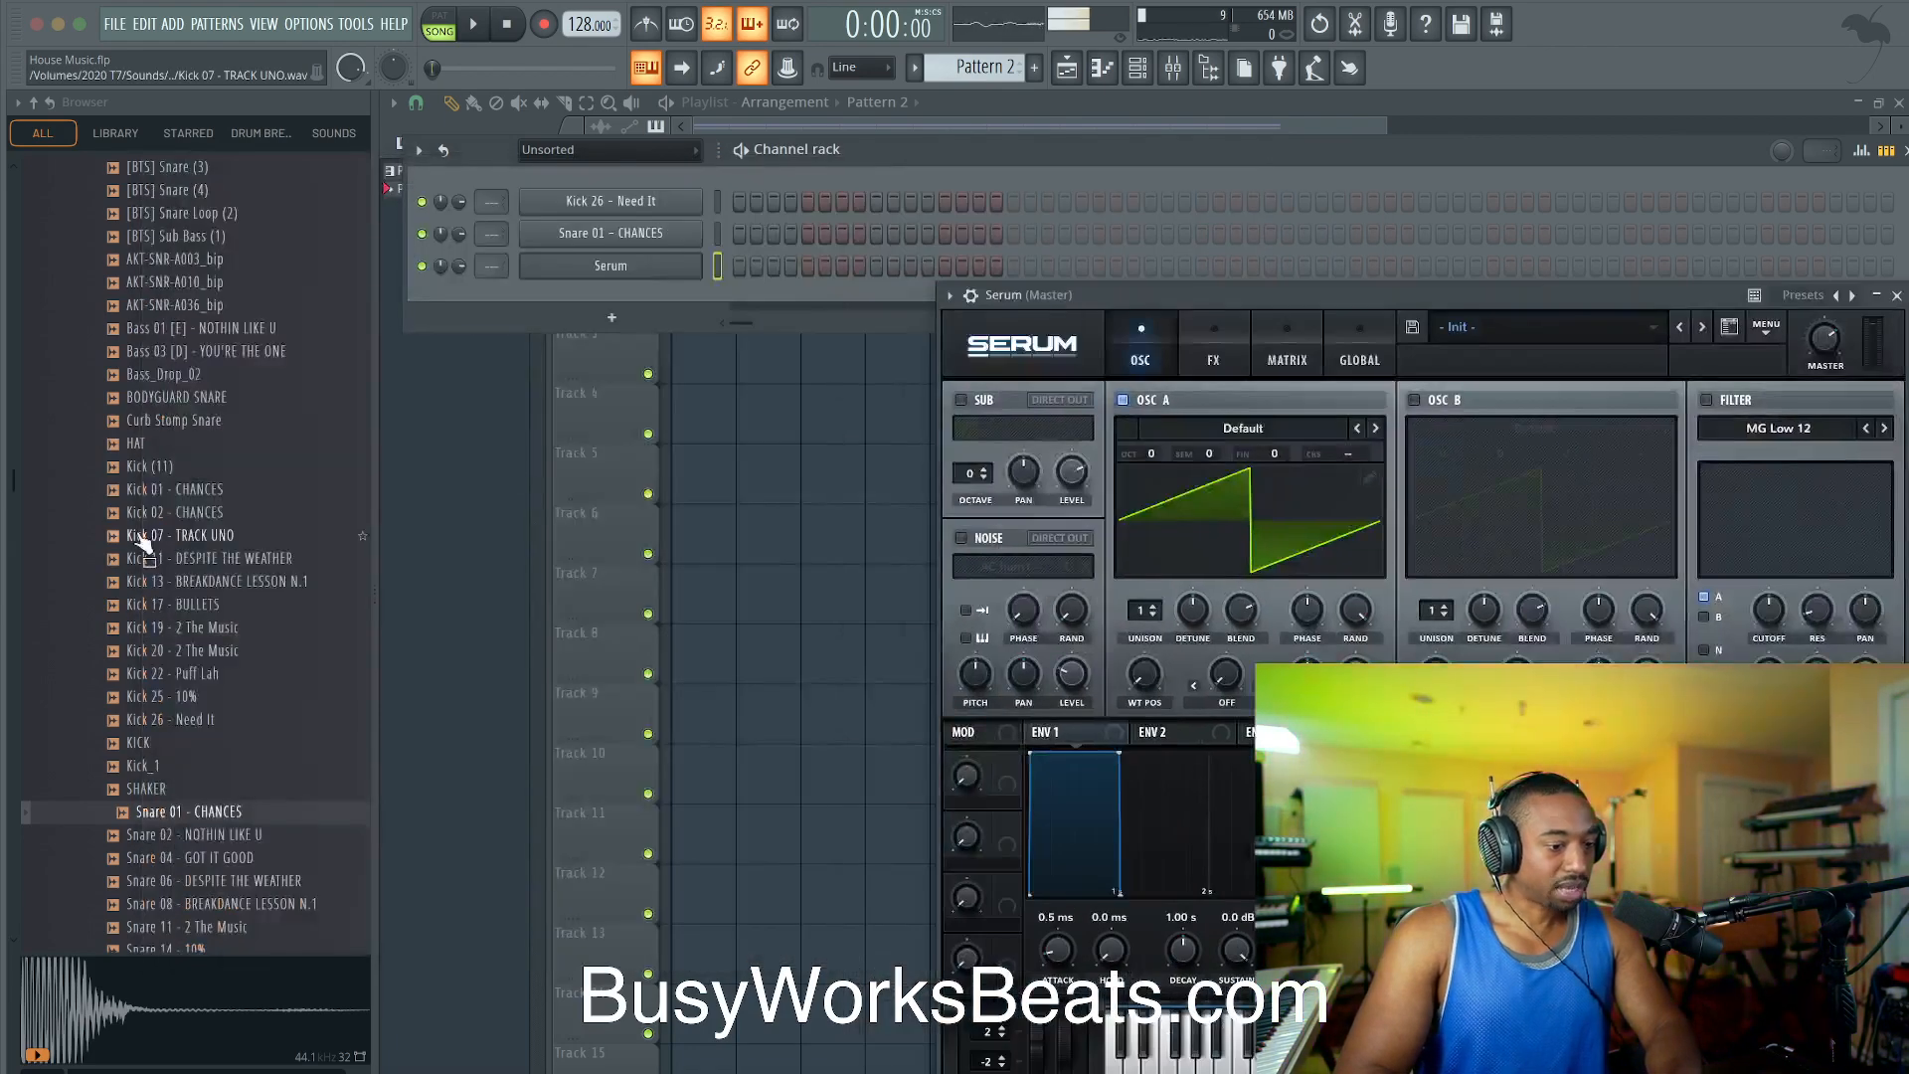
Step: Expand the Serum Presets folder in the browser and open its Busy Works Beats - House subfolder
scroll(142, 541, up, 12)
click(121, 350)
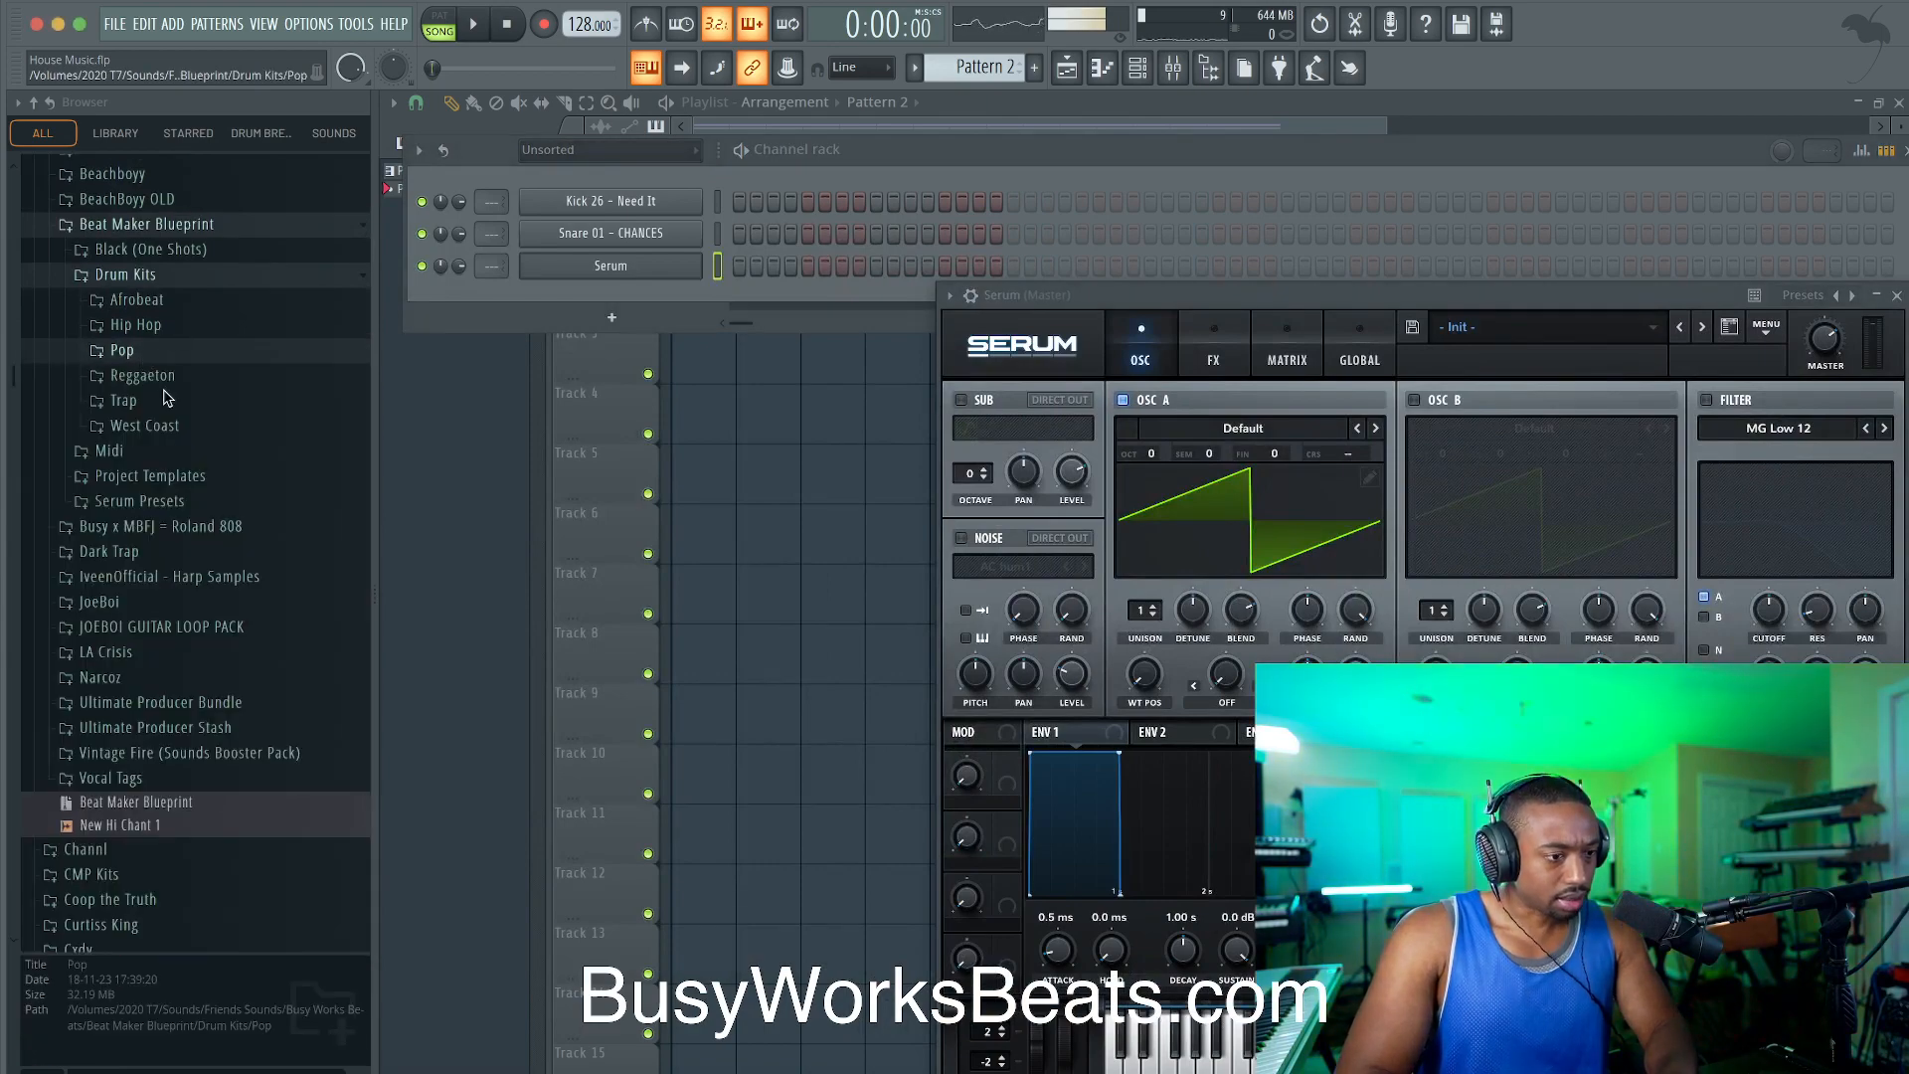
click(177, 502)
scroll(166, 381, down, 12)
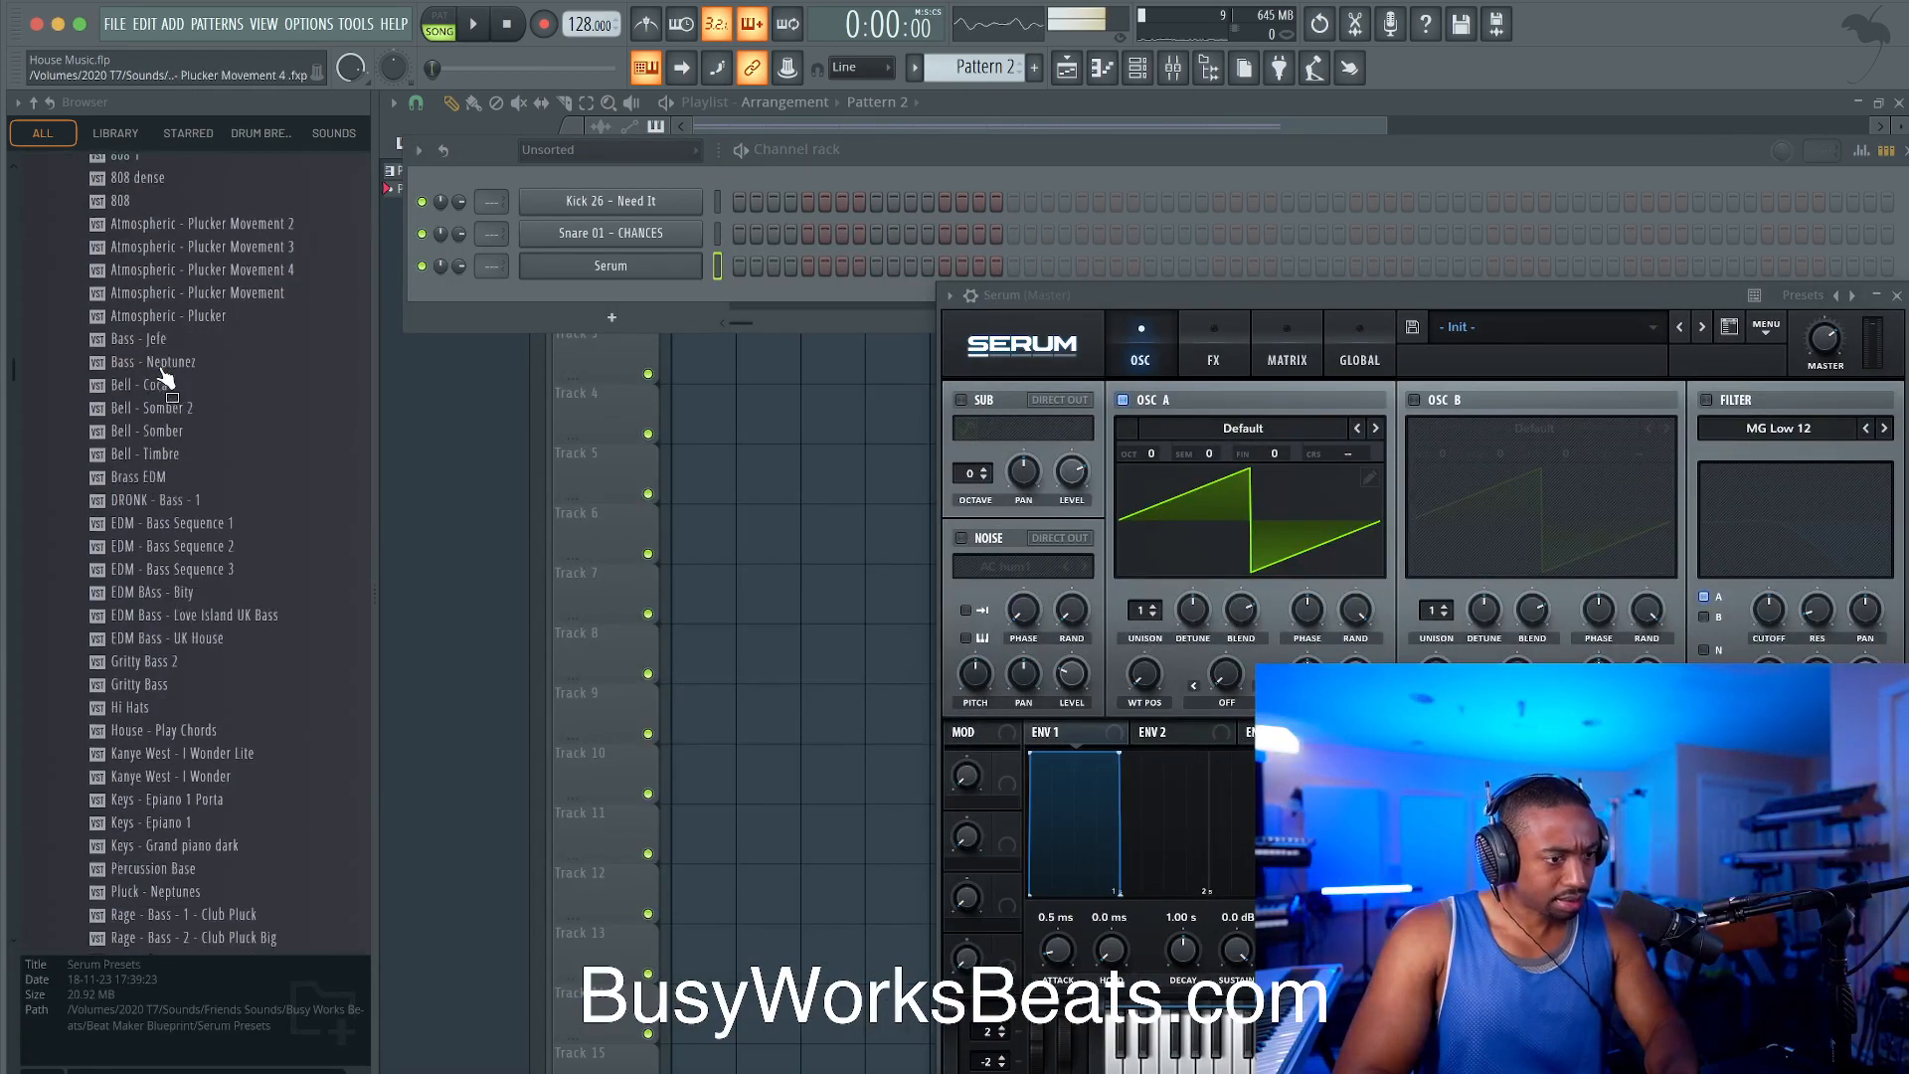
scroll(161, 405, up, 15)
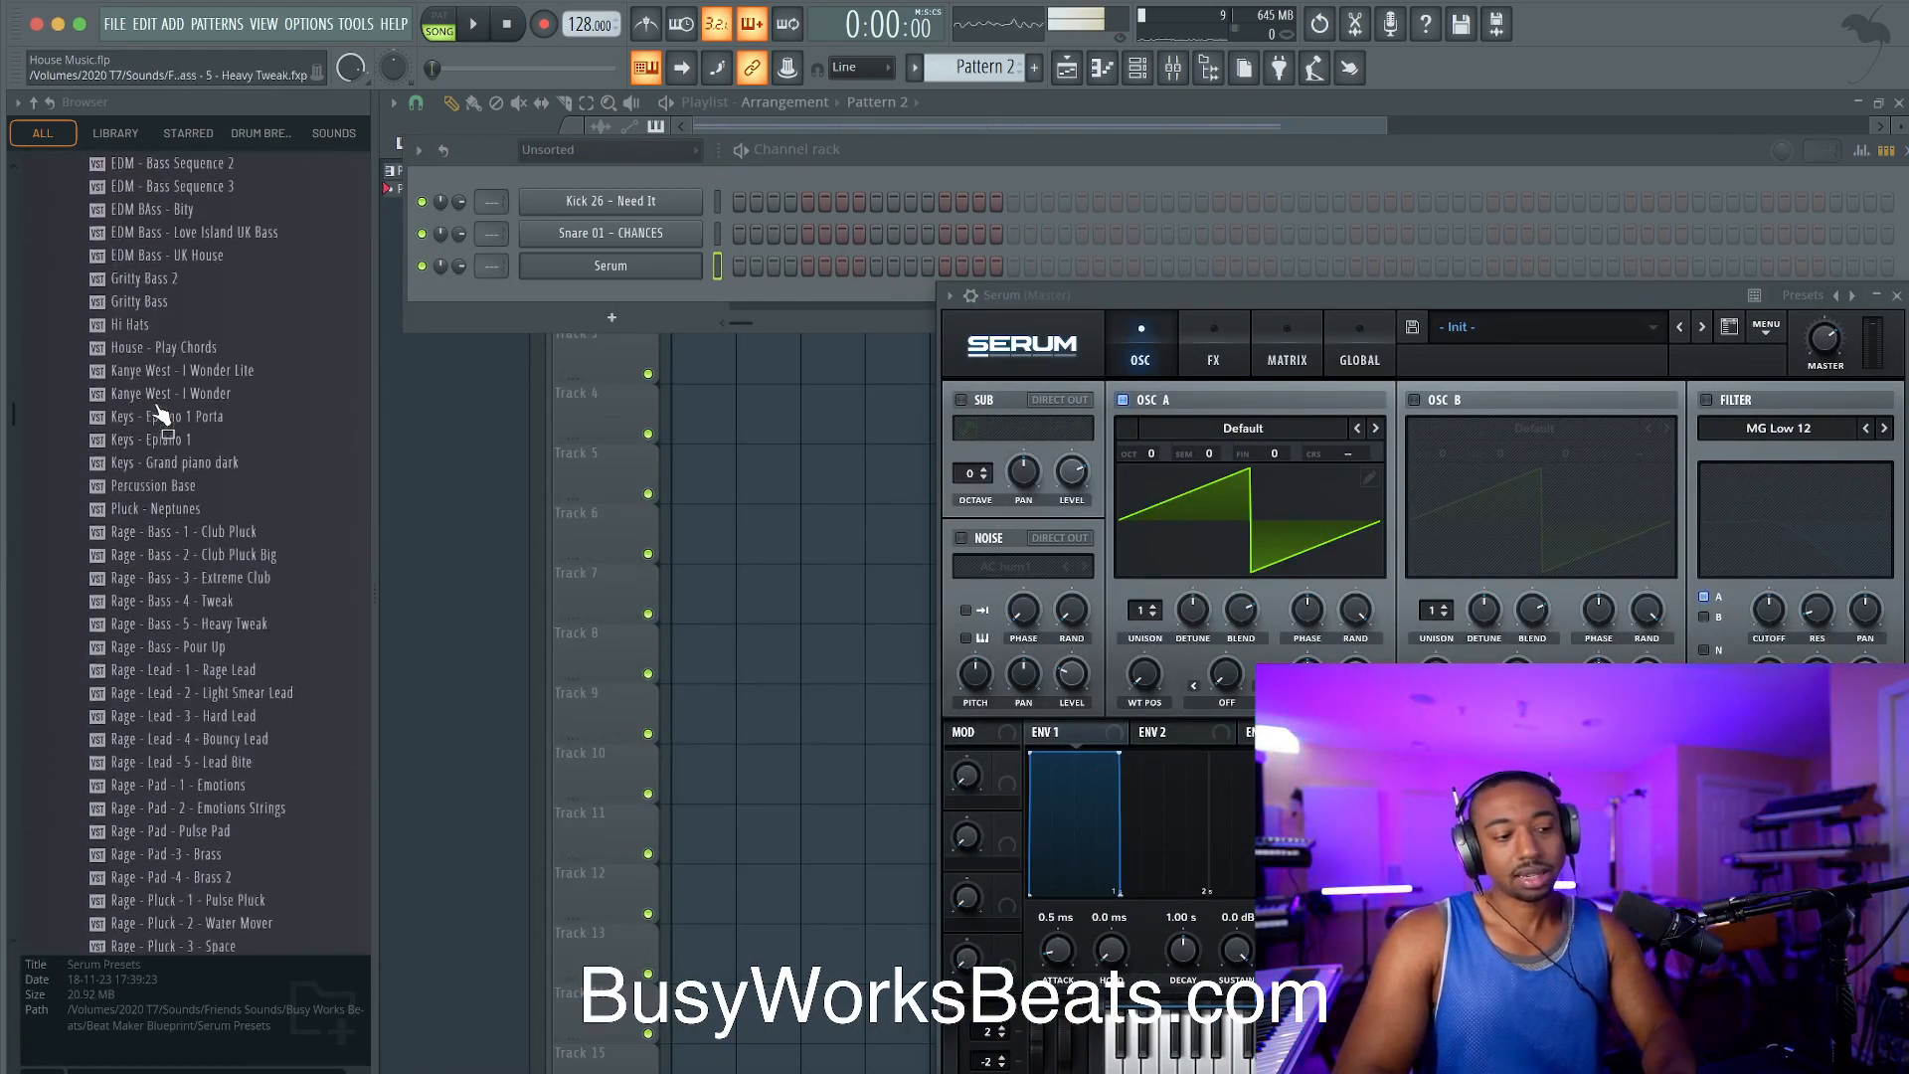
scroll(167, 385, up, 4)
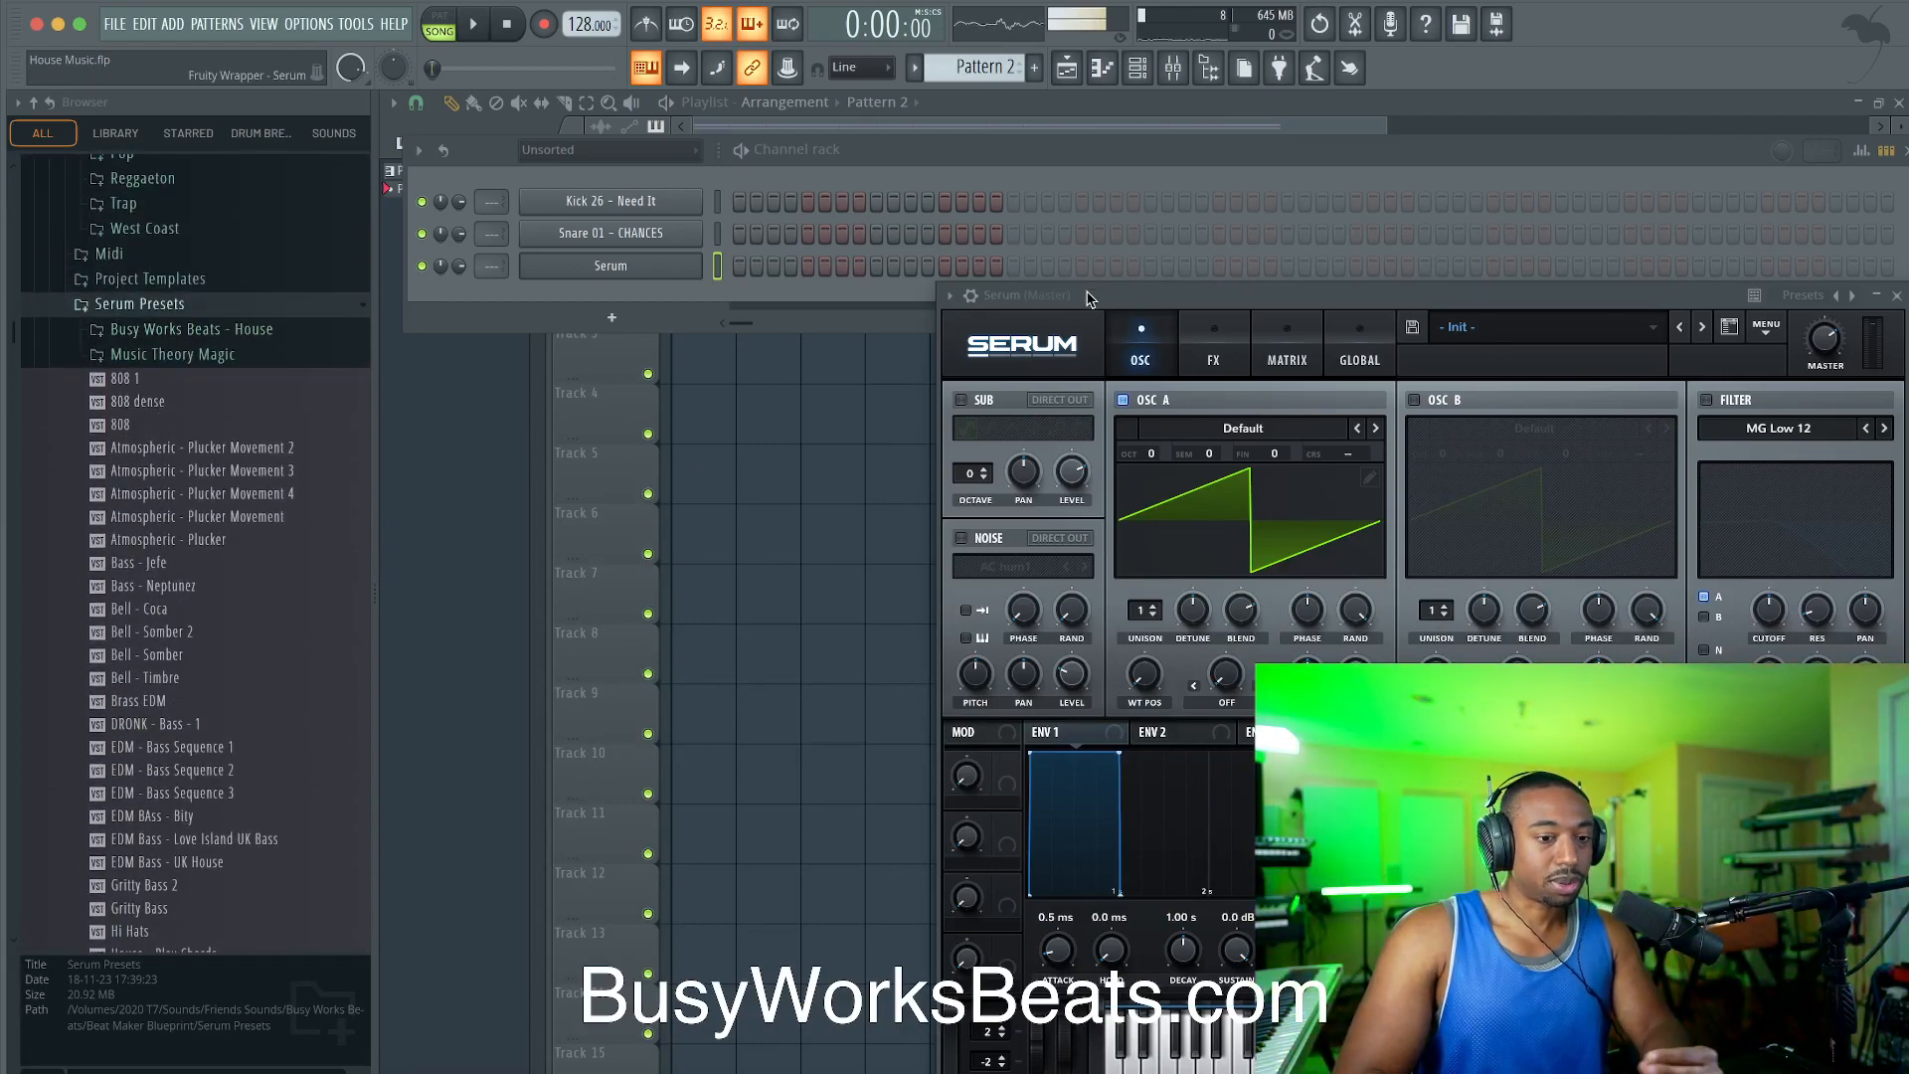
drag(1091, 298, 612, 269)
click(254, 334)
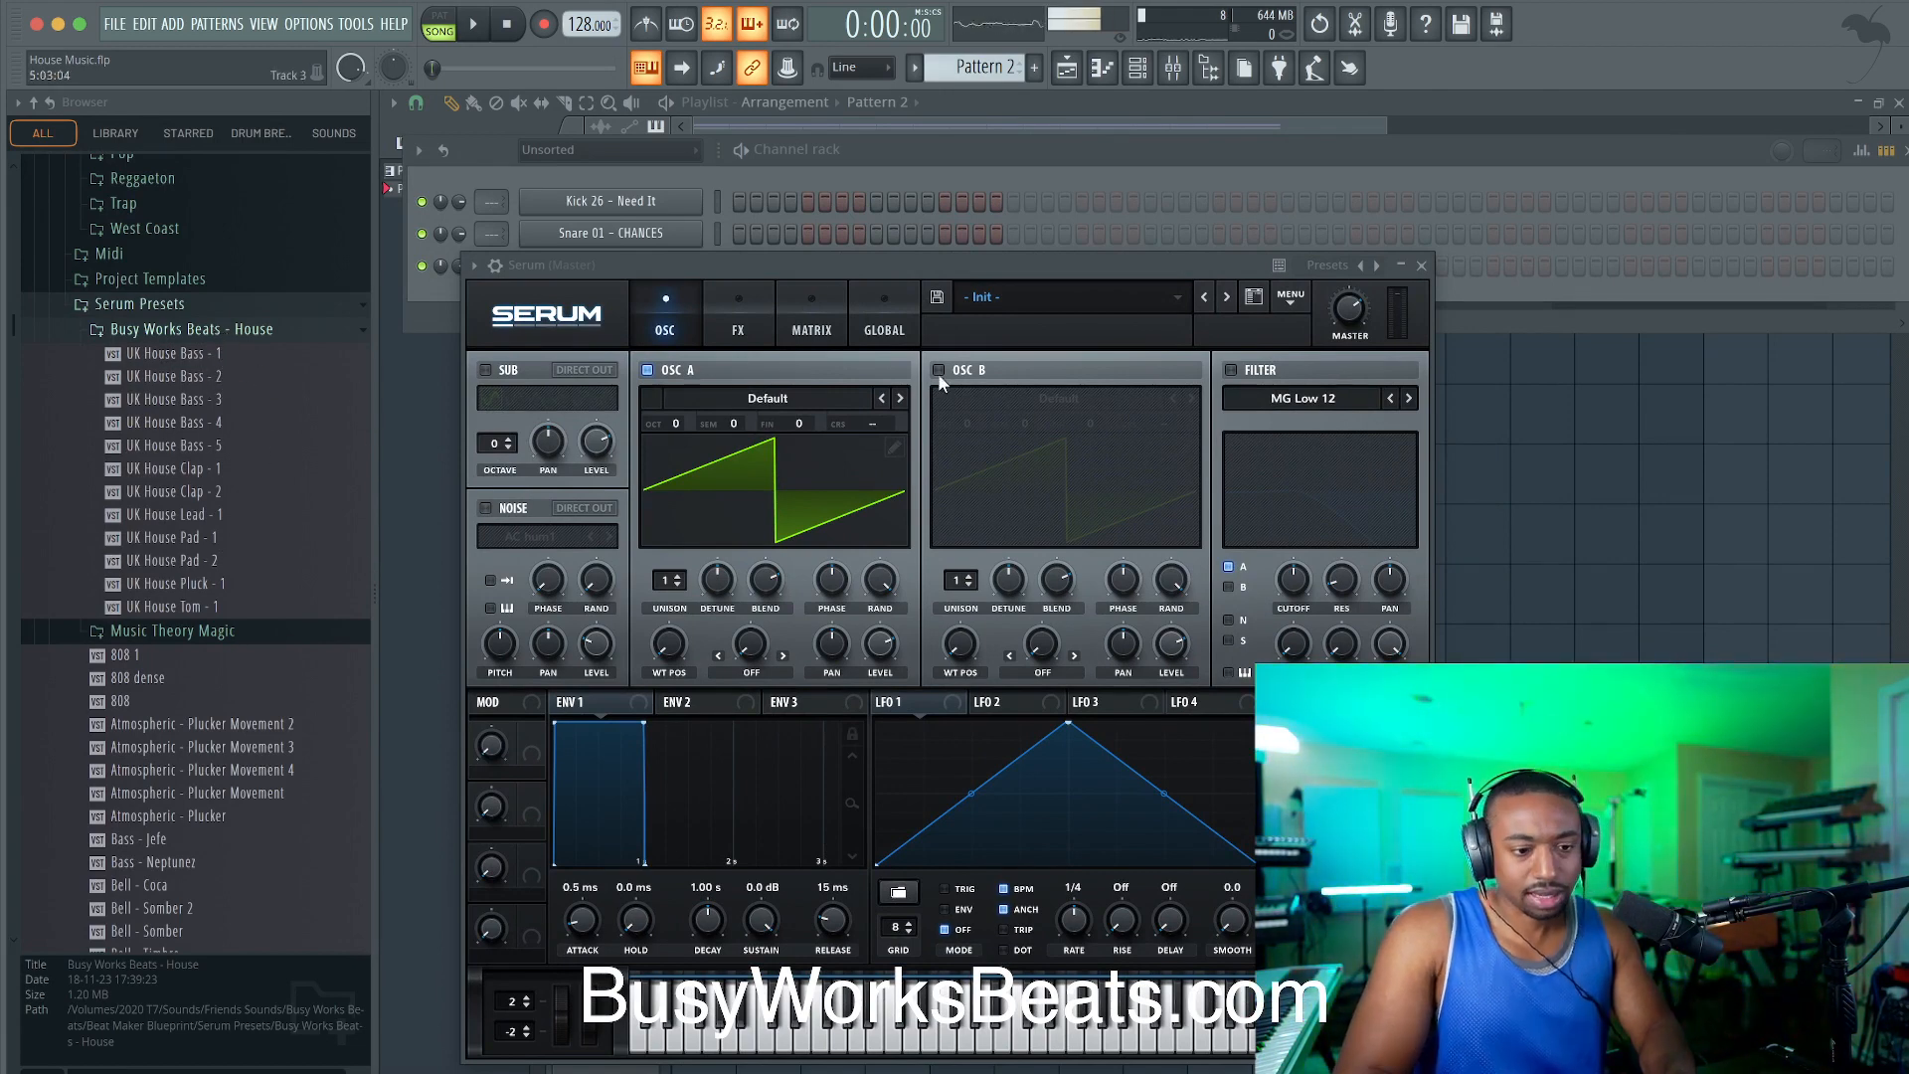
Step: Load the UK House Bass - 1 user preset from Busy Works Beats - House in Serum, reposition its window, and close it
drag(909, 437, 1002, 296)
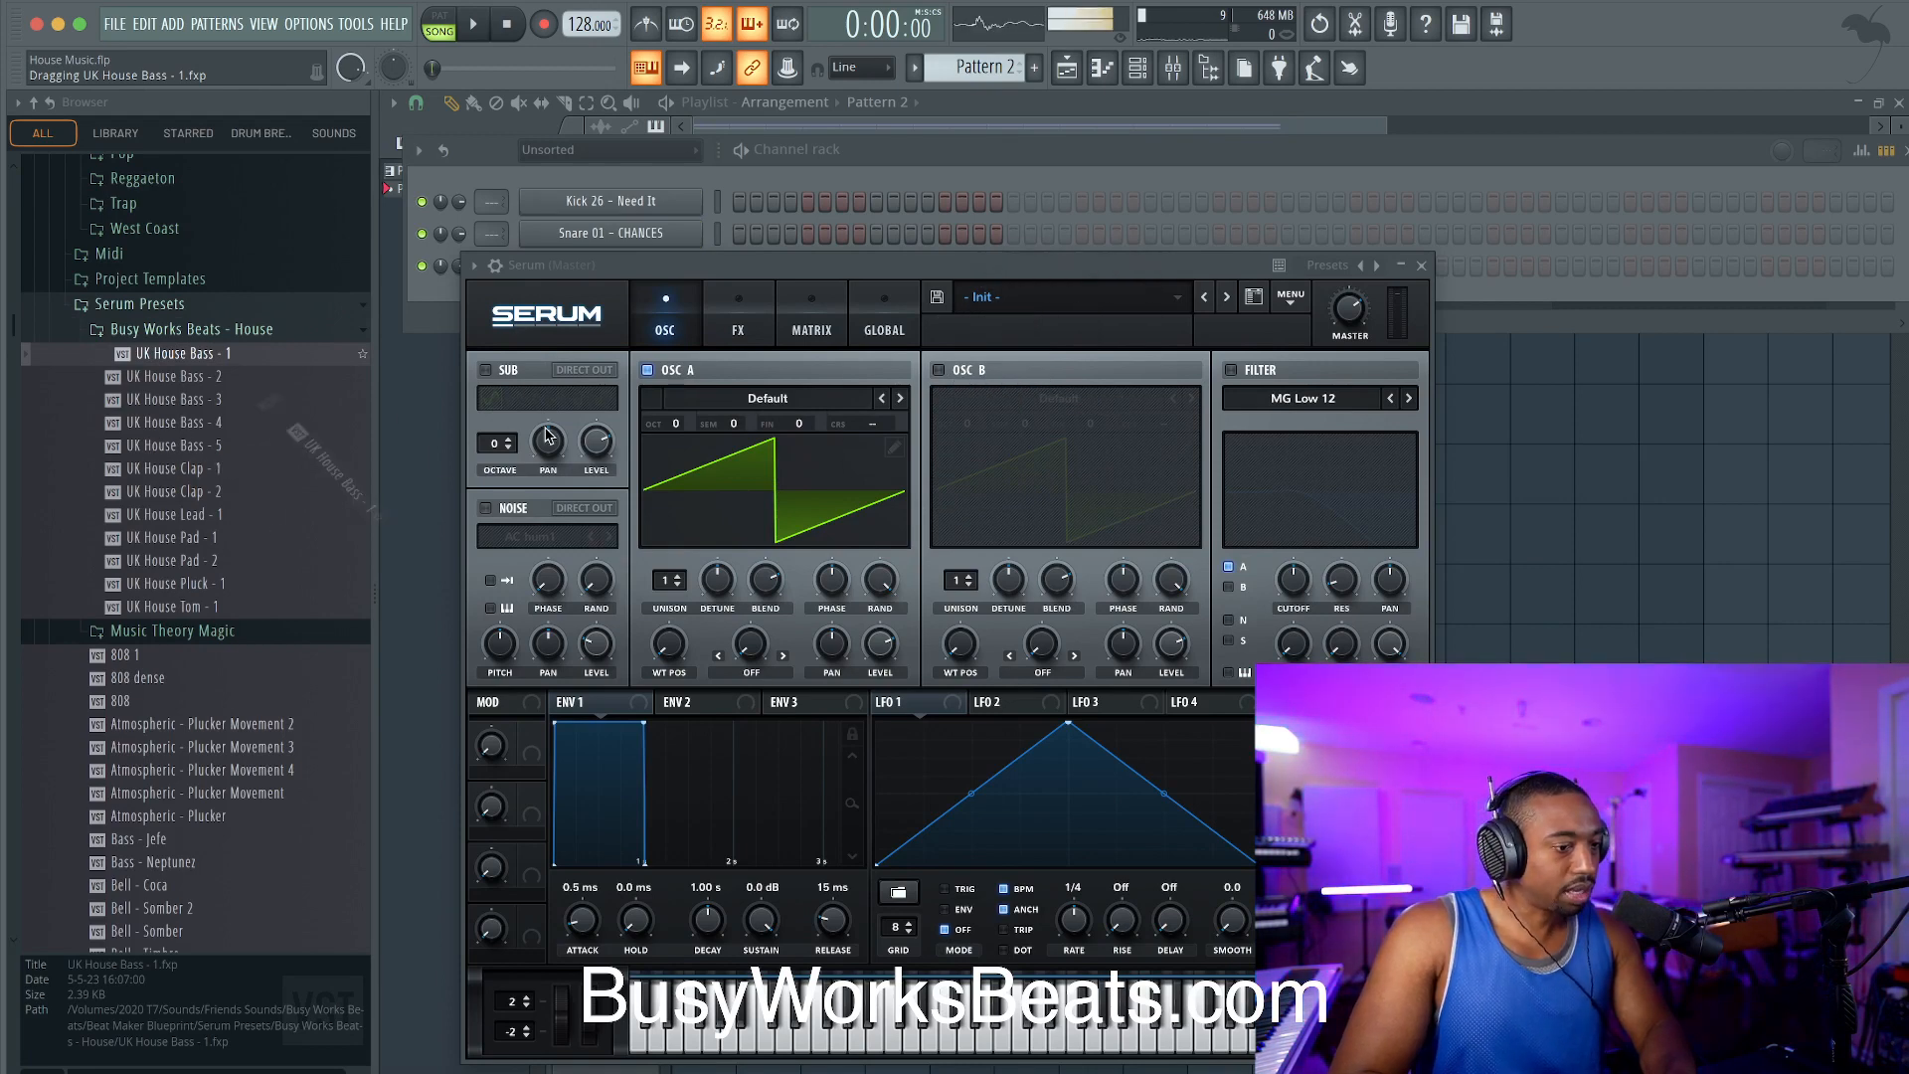
click(1046, 300)
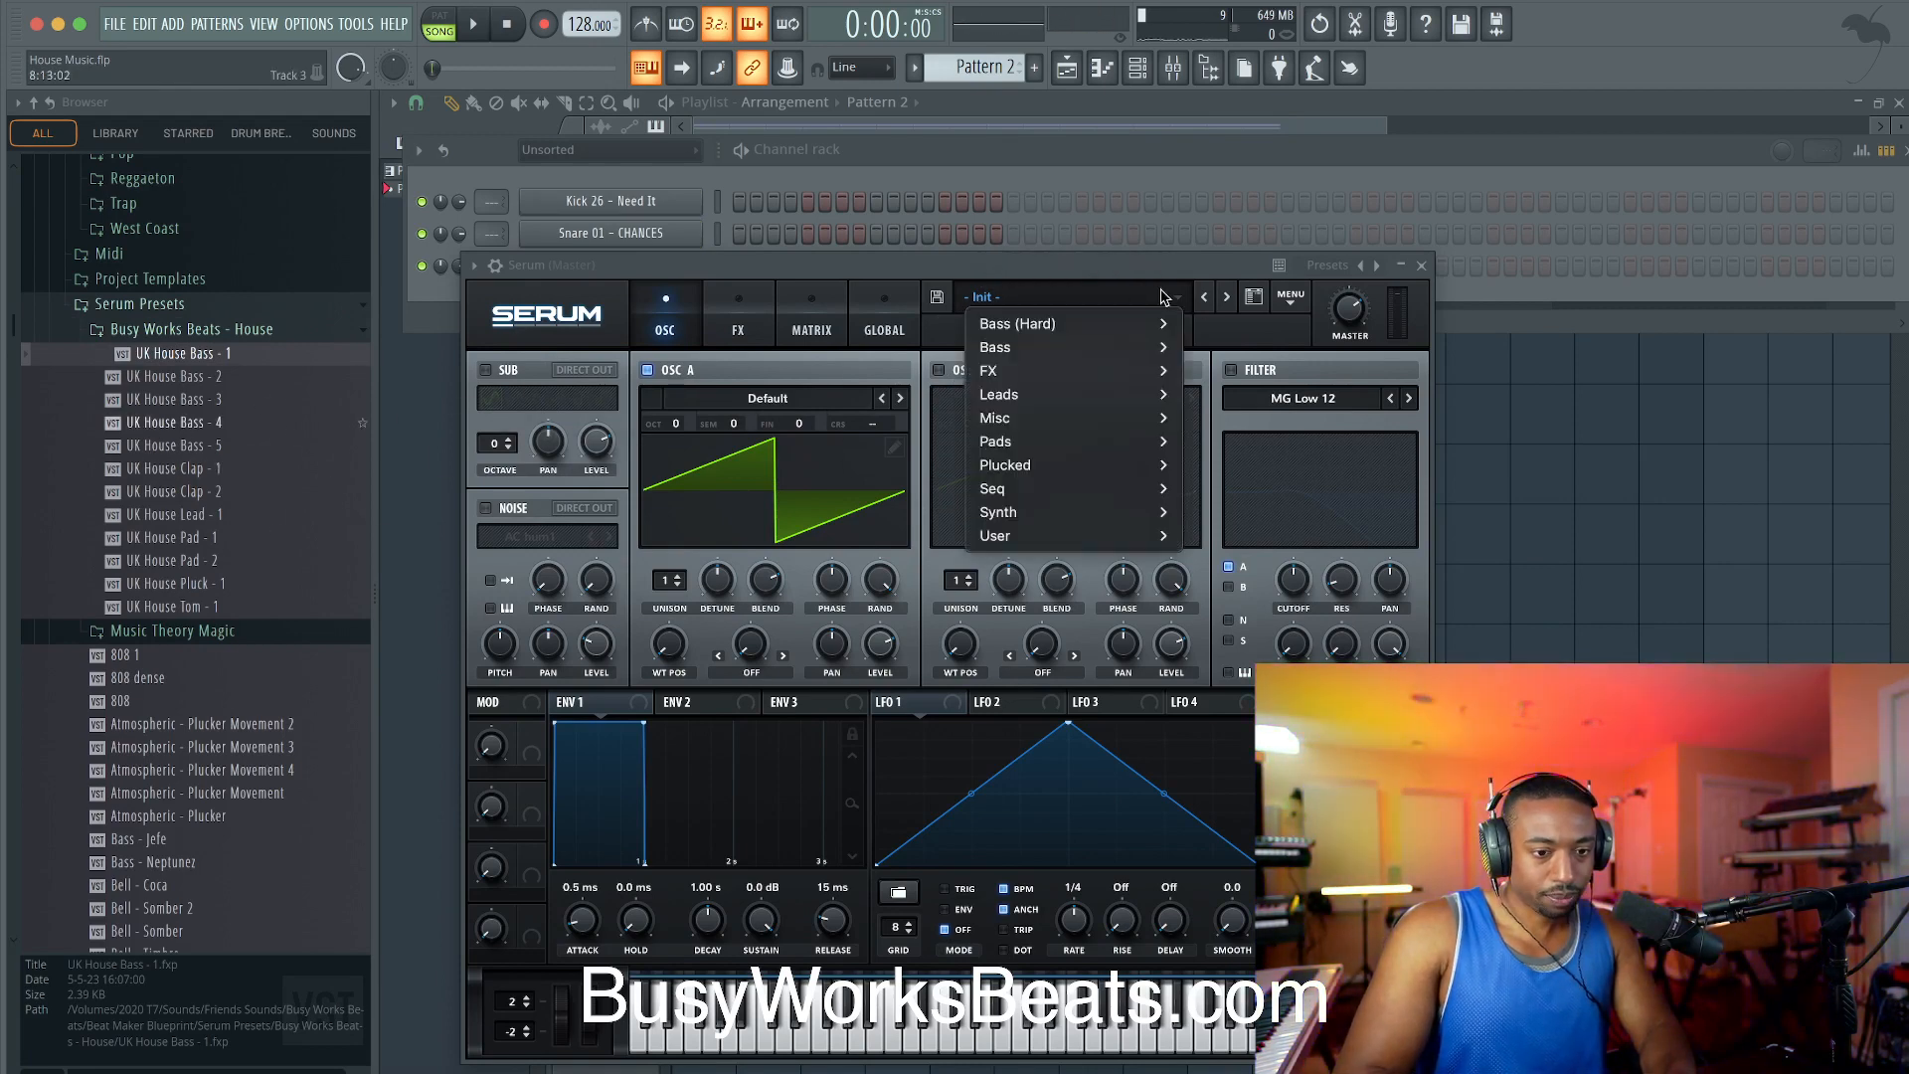
mouse_move(1091, 542)
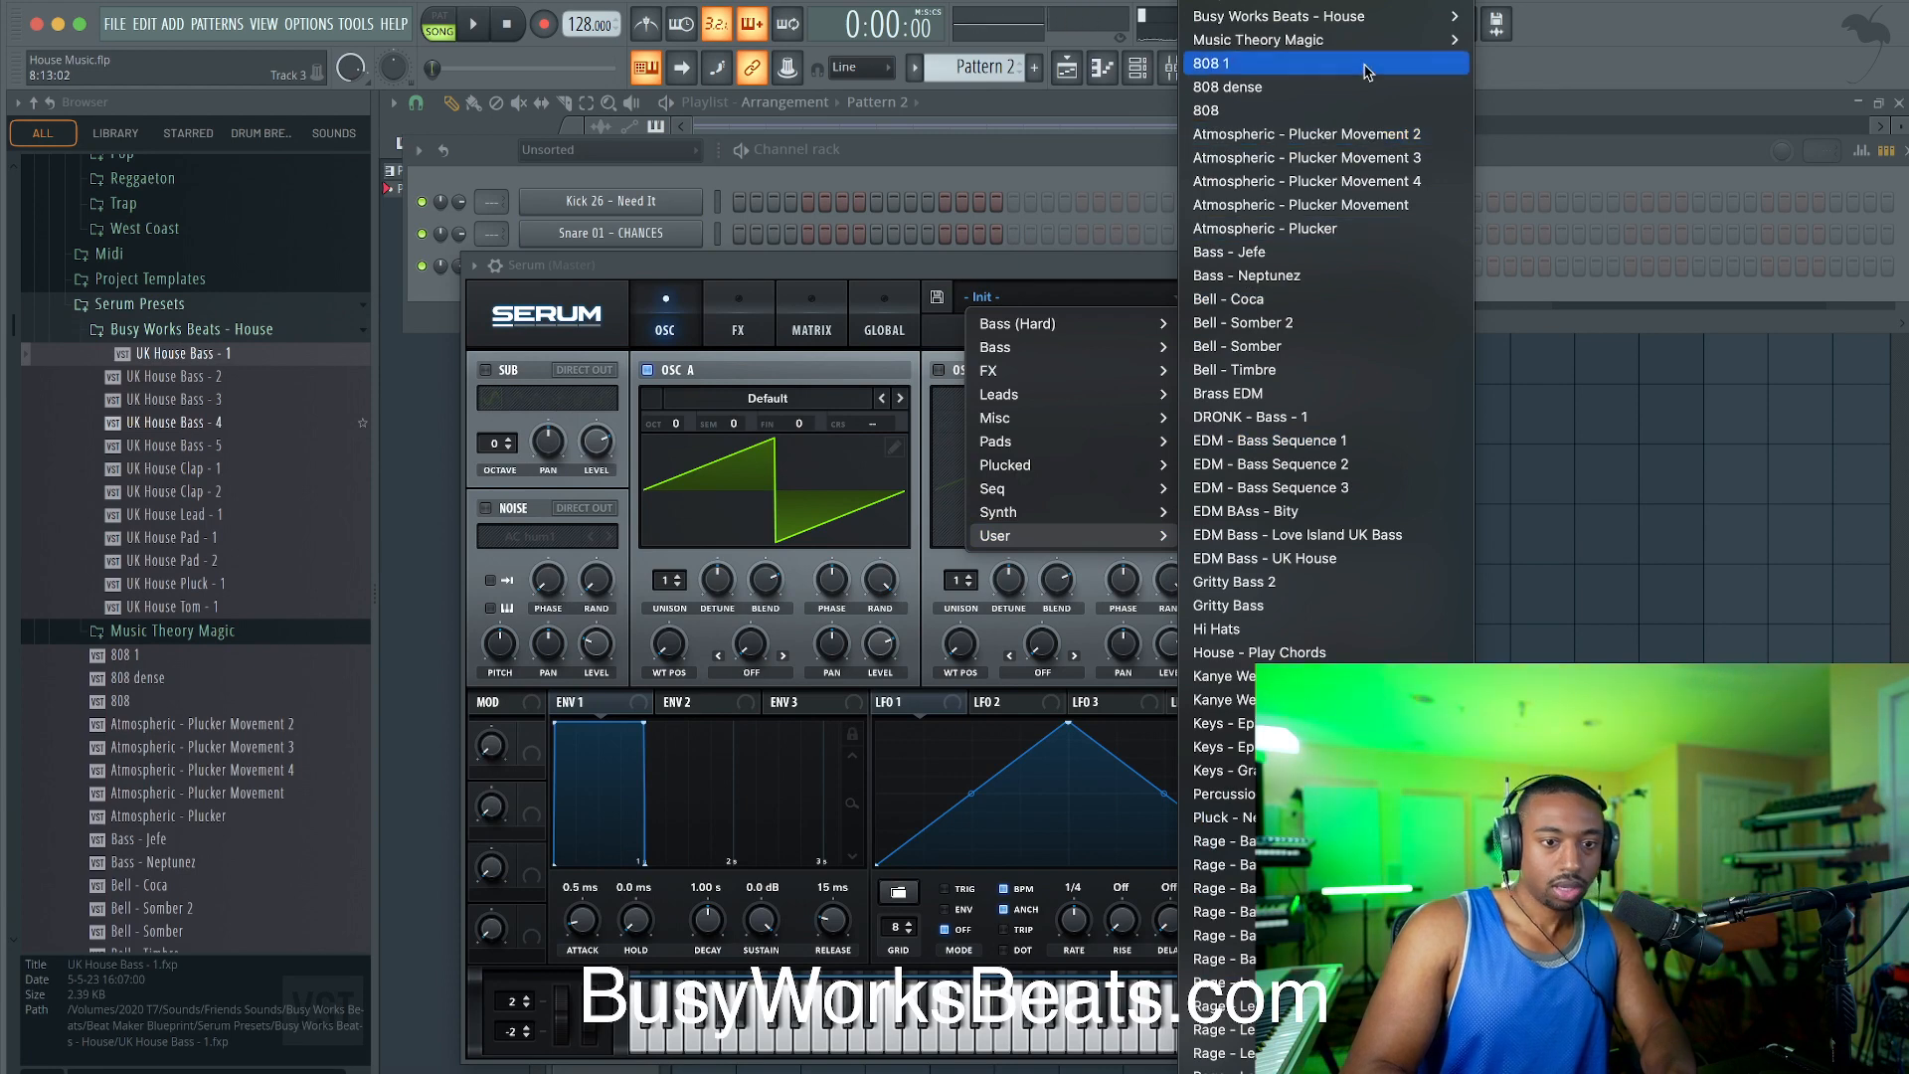
mouse_move(1339, 26)
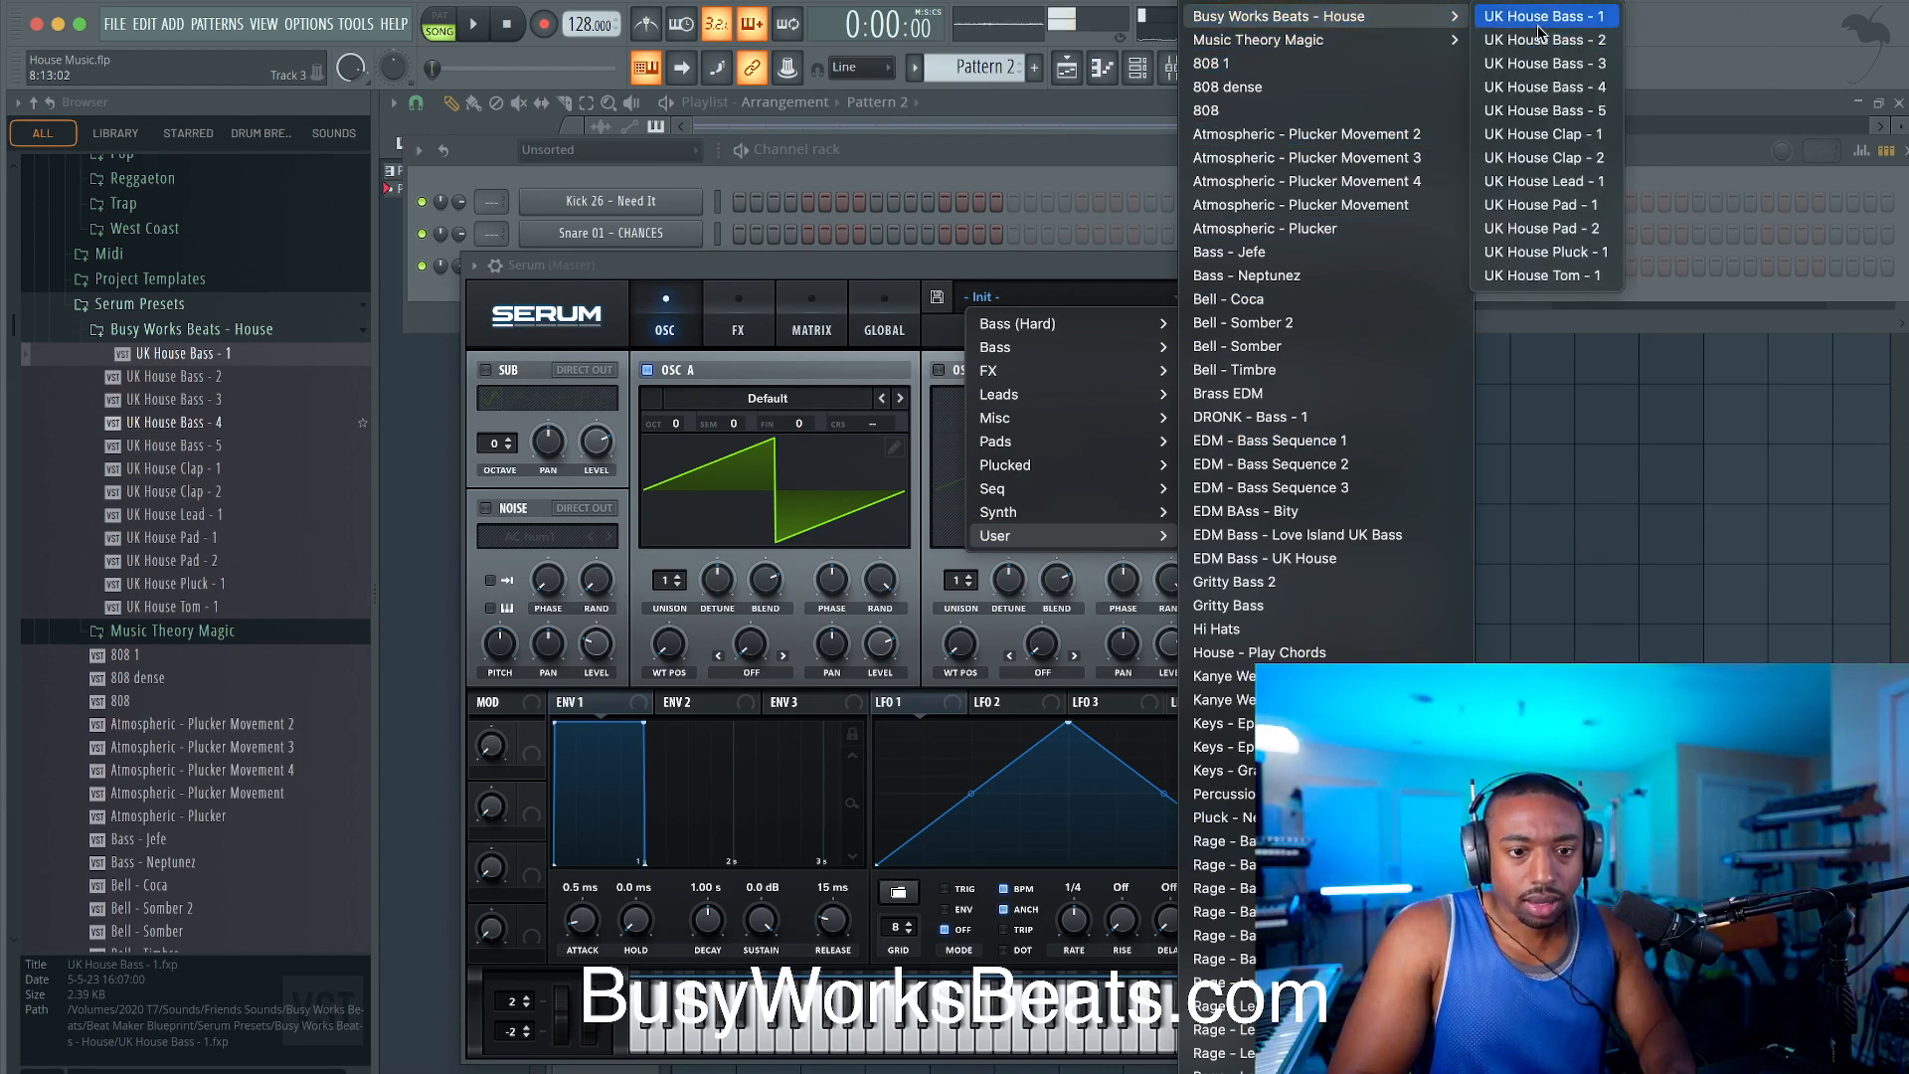
click(1538, 20)
drag(1139, 261, 1139, 160)
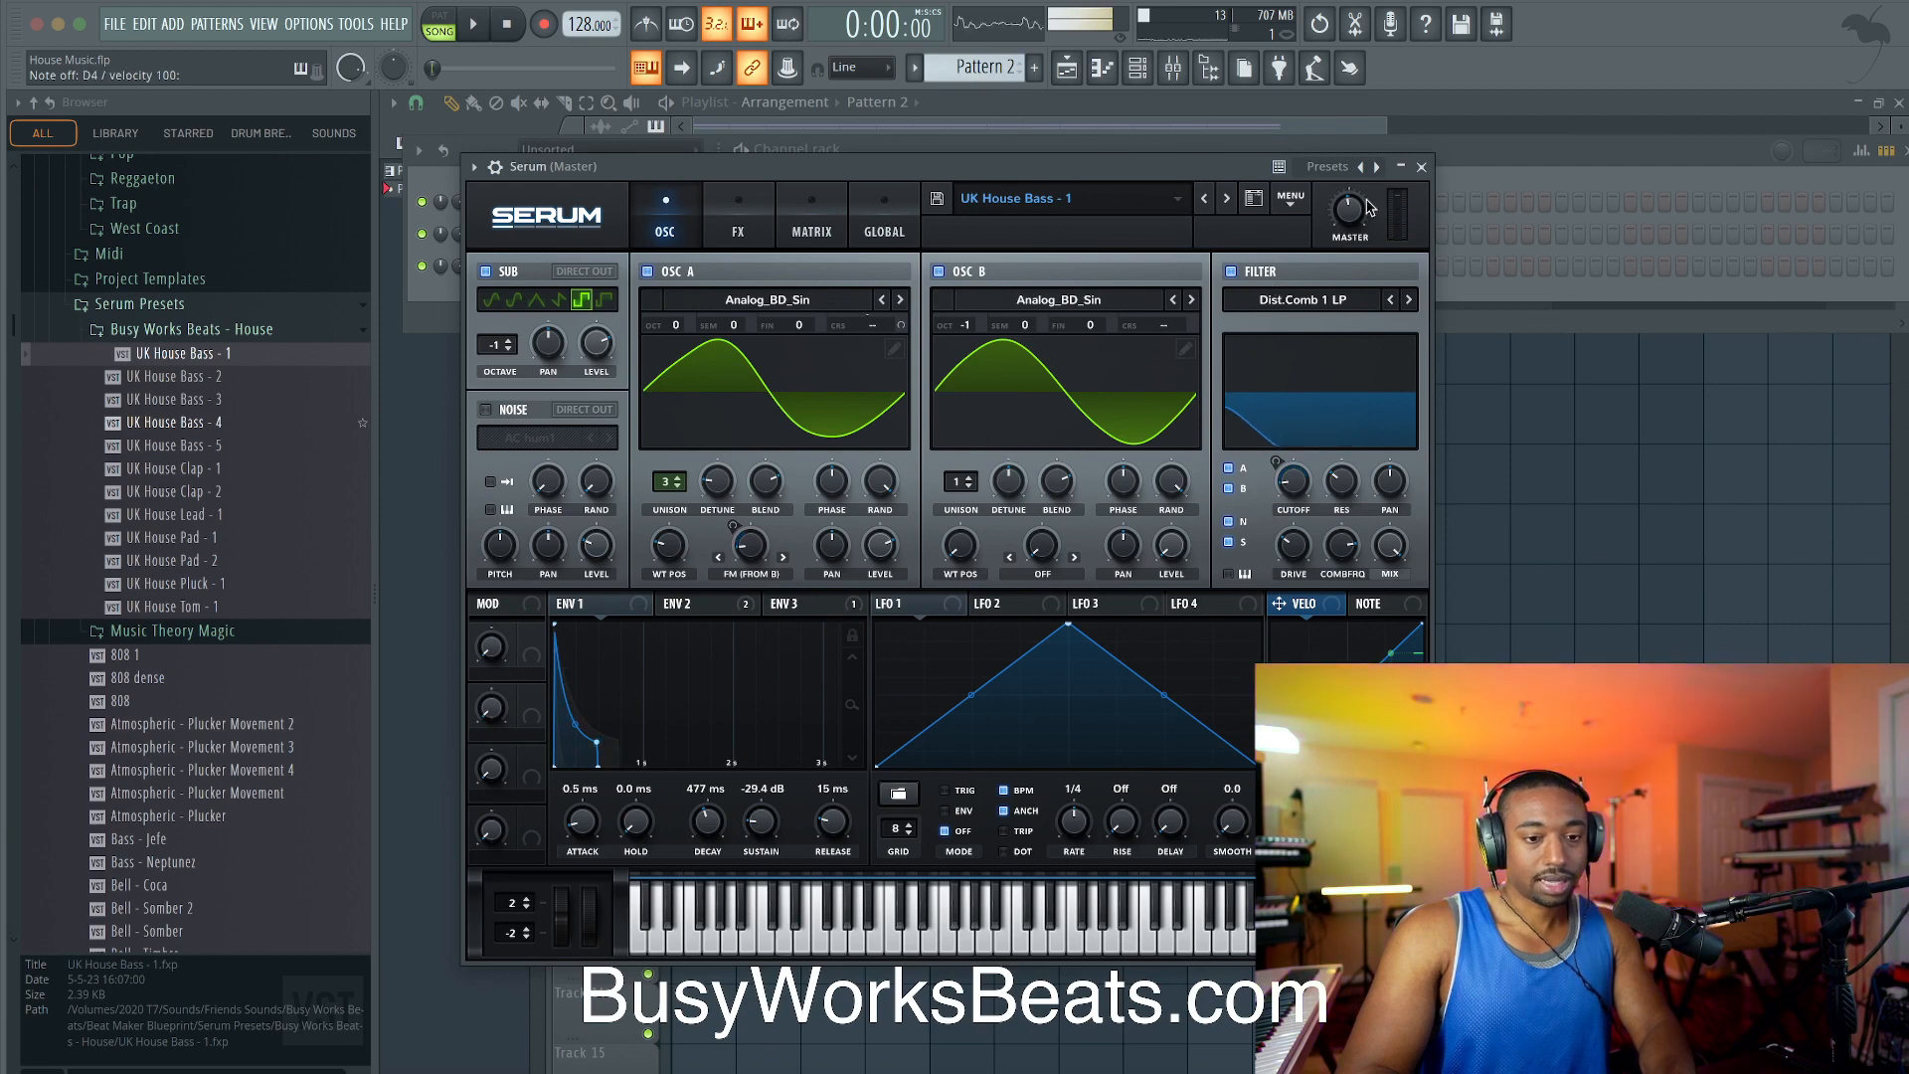
click(1424, 166)
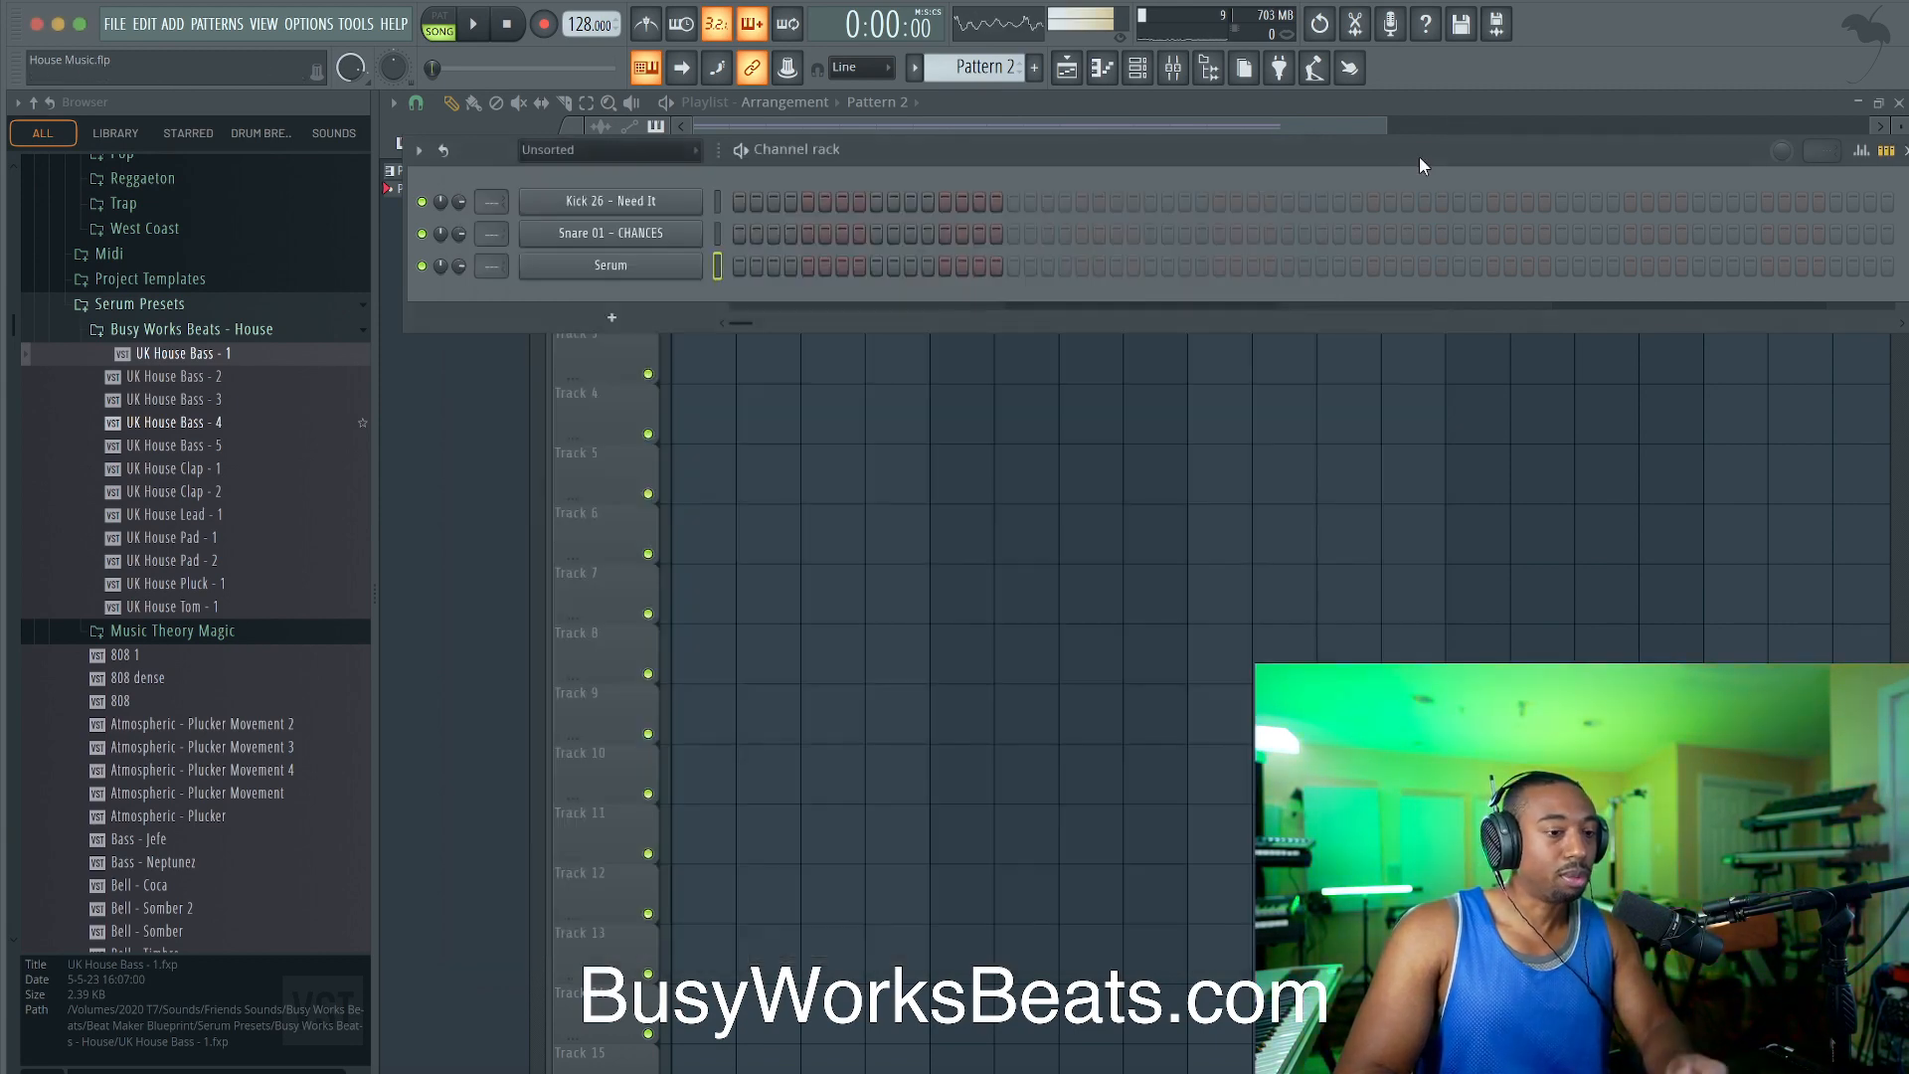
Step: Play the arrangement and switch Serum to the UK House Bass - 2 preset
key(space)
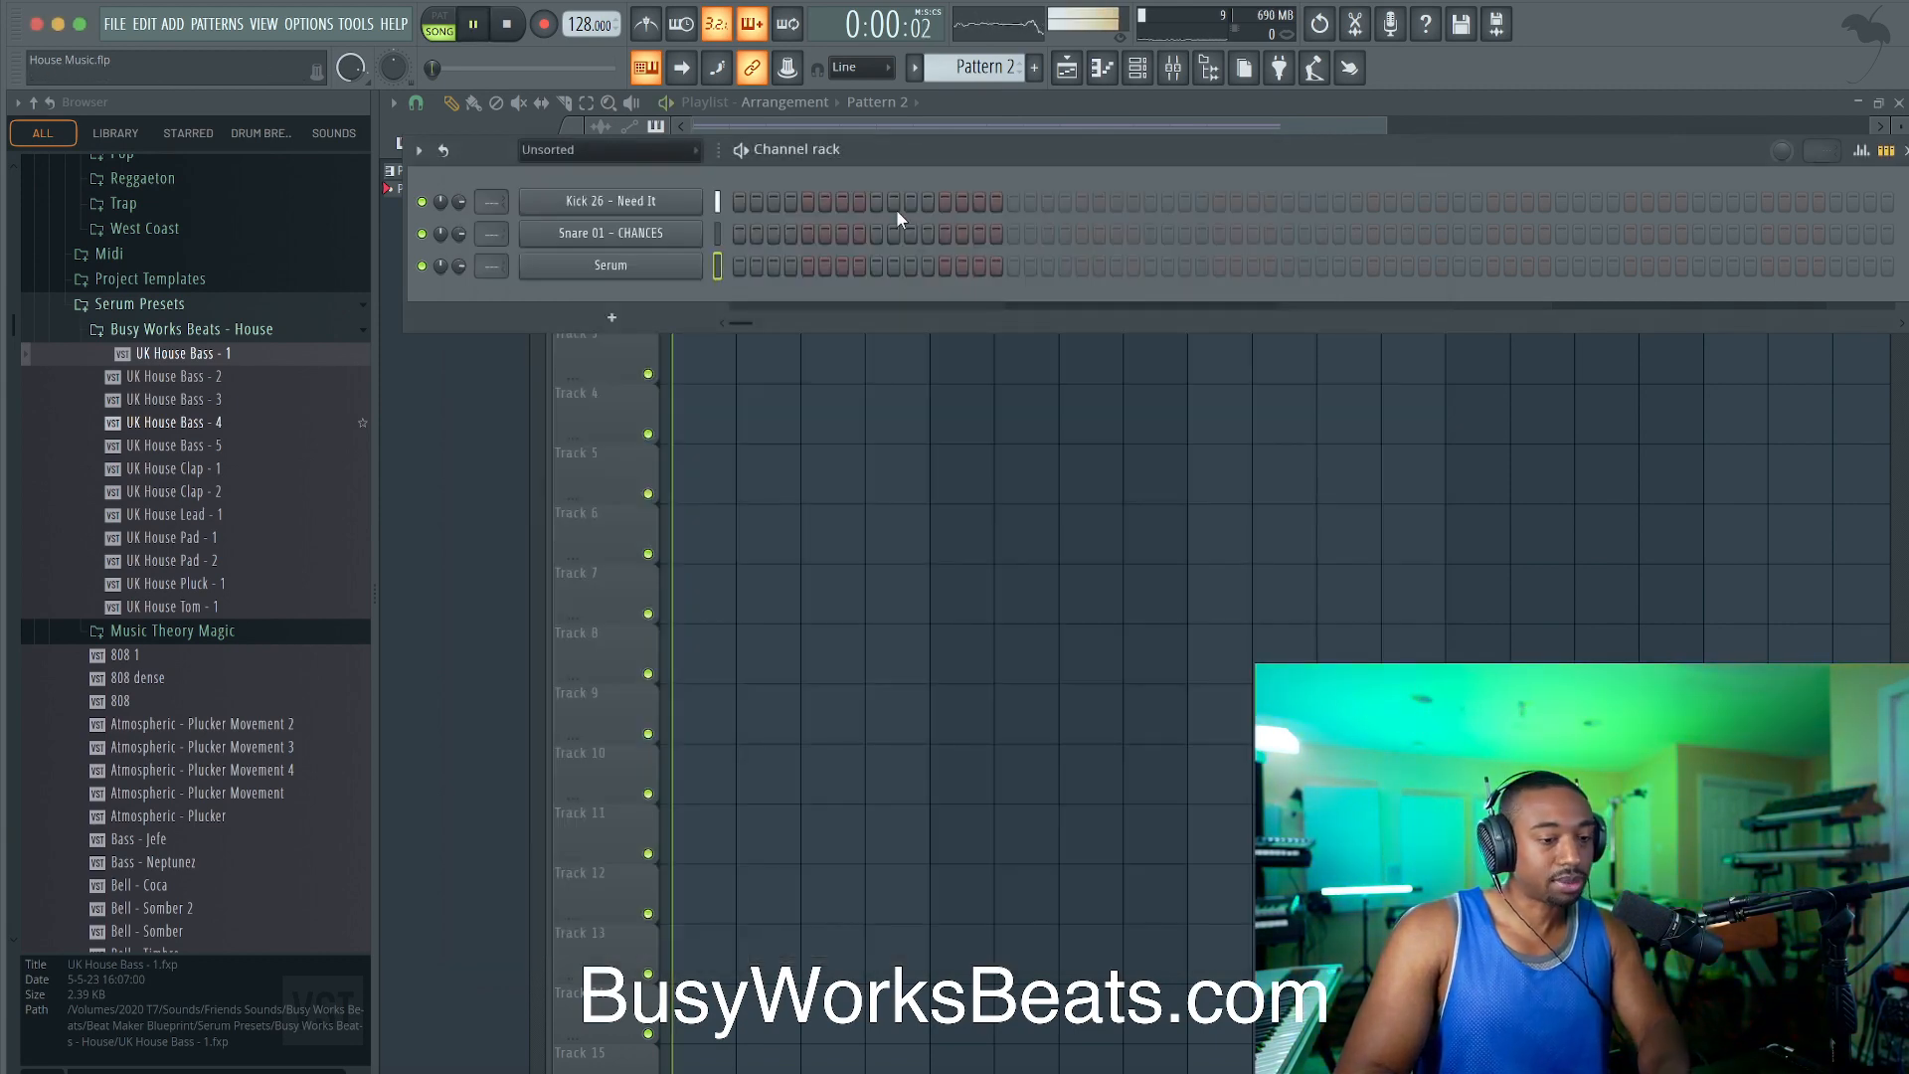
click(610, 264)
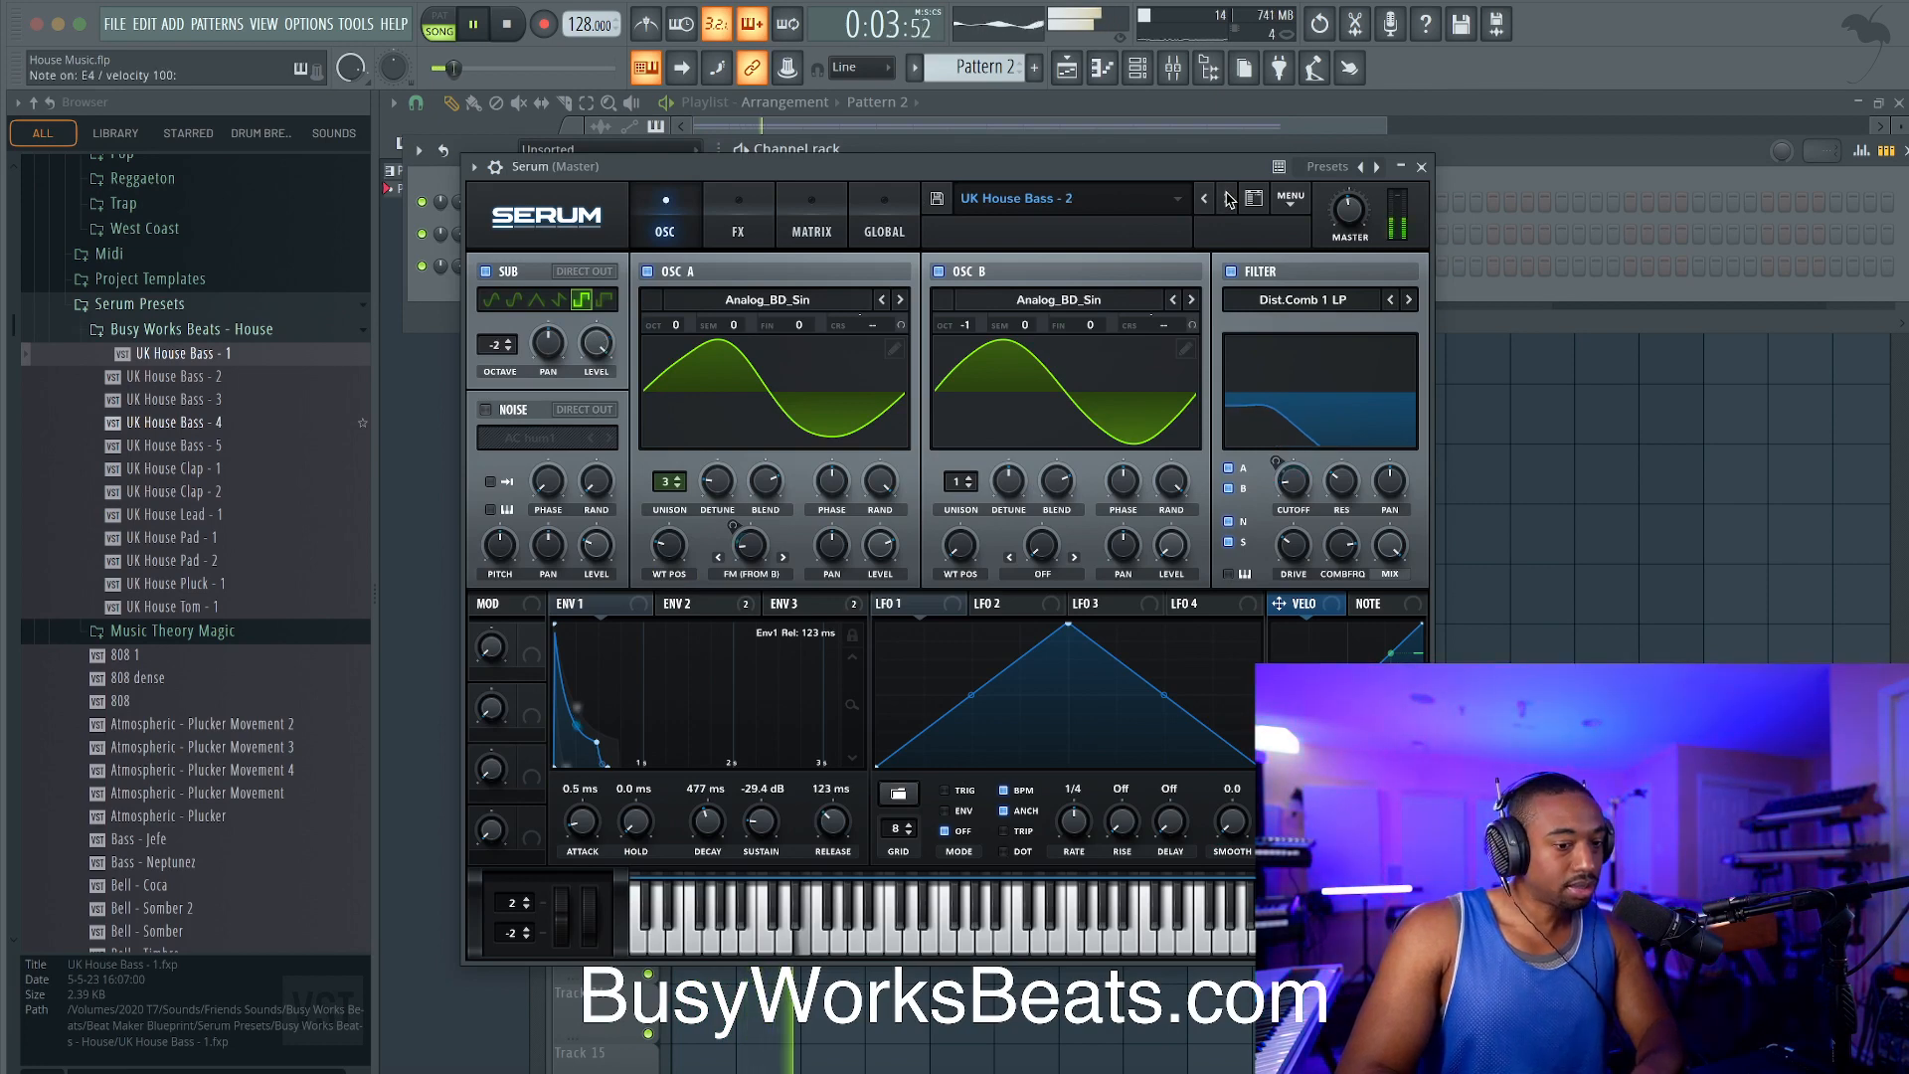
click(1421, 166)
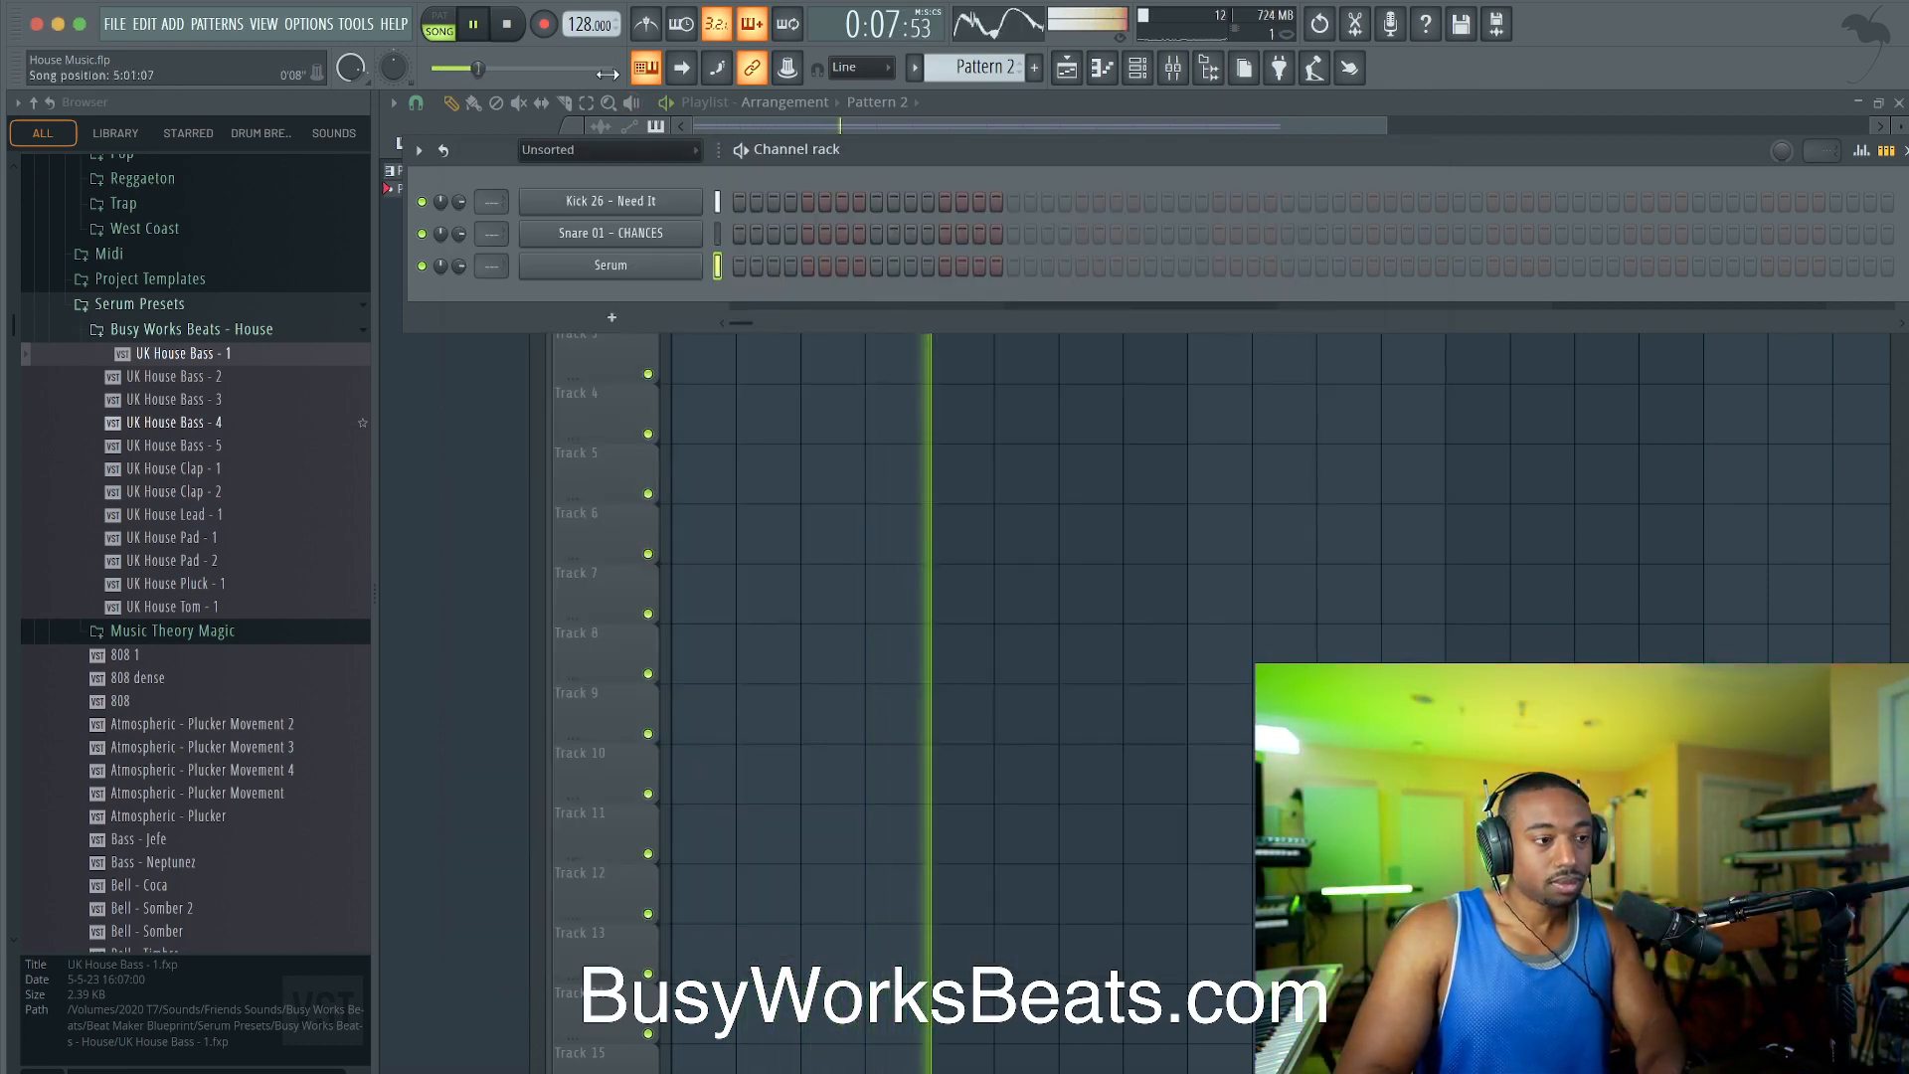
Step: Record a live Serum bass line into Pattern 2 as notes and automation, from the start of the song to bar 9
click(512, 28)
click(542, 28)
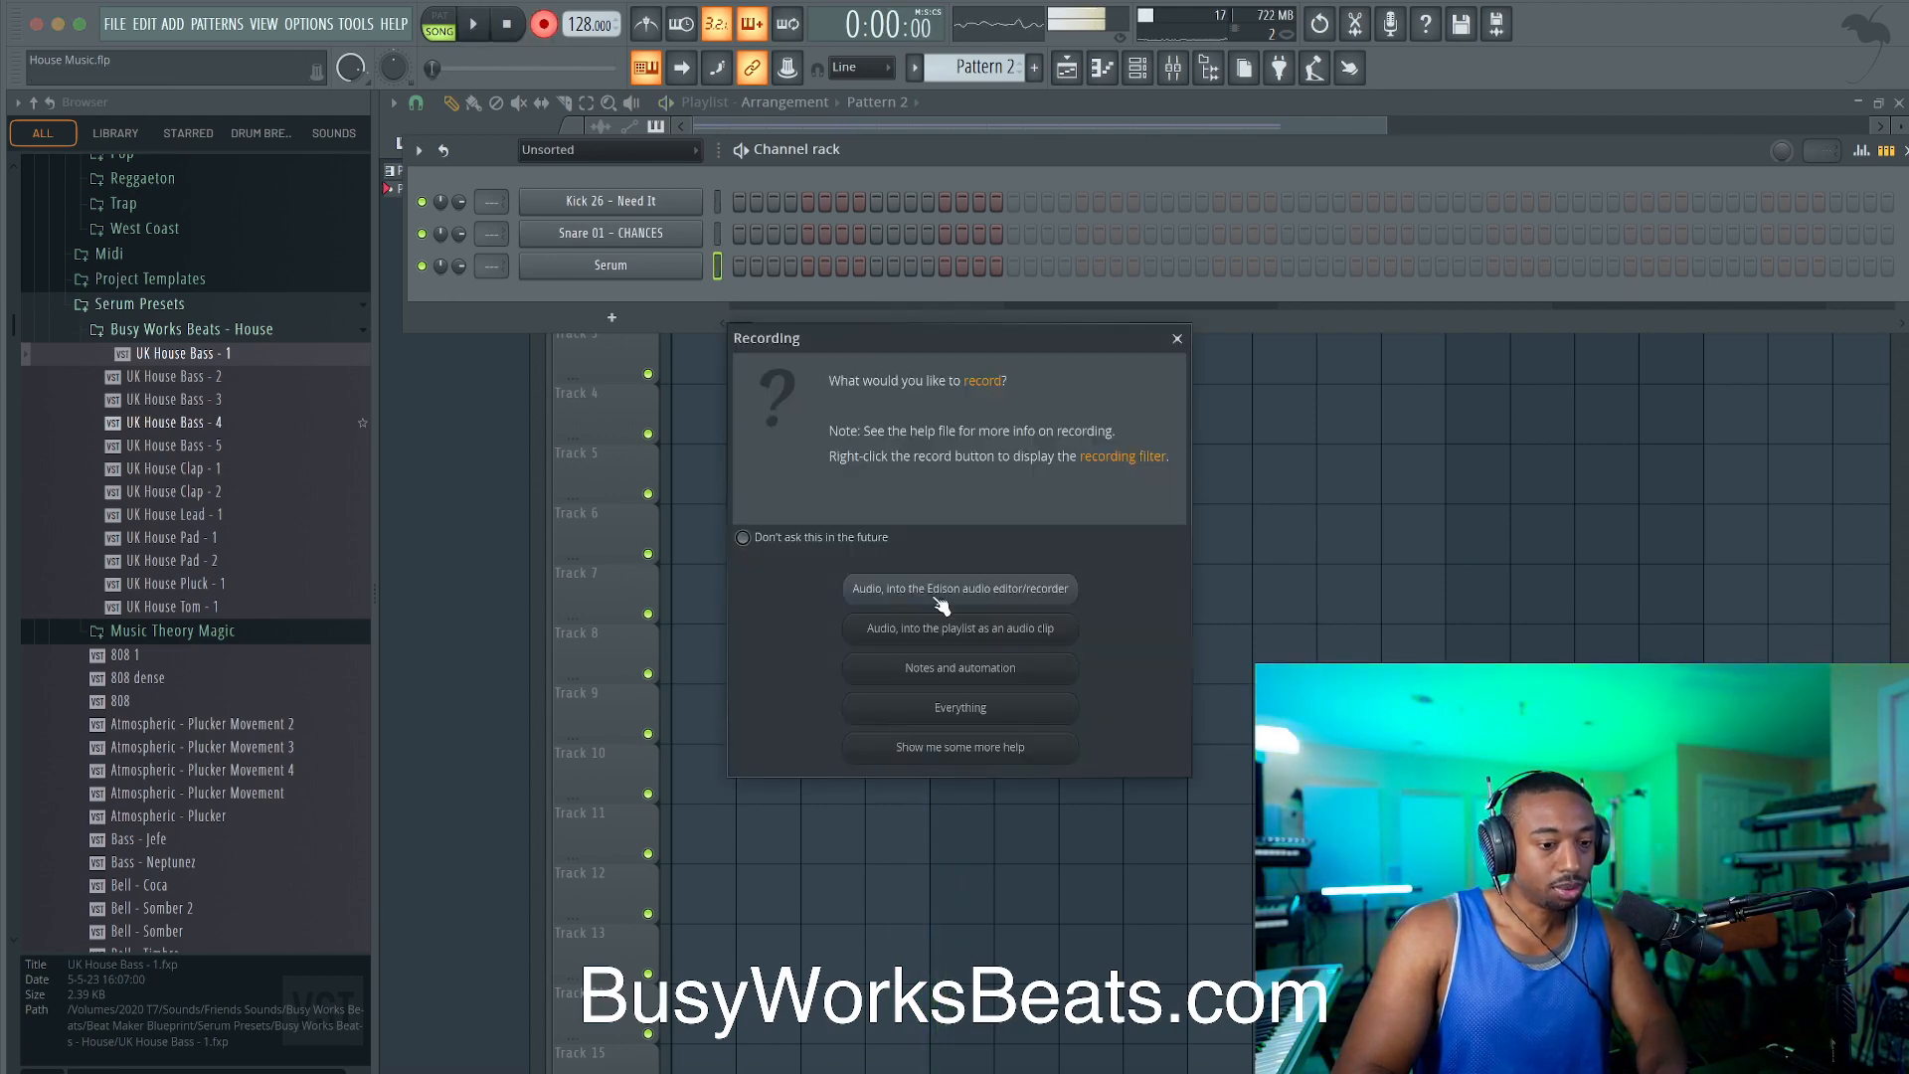
click(937, 666)
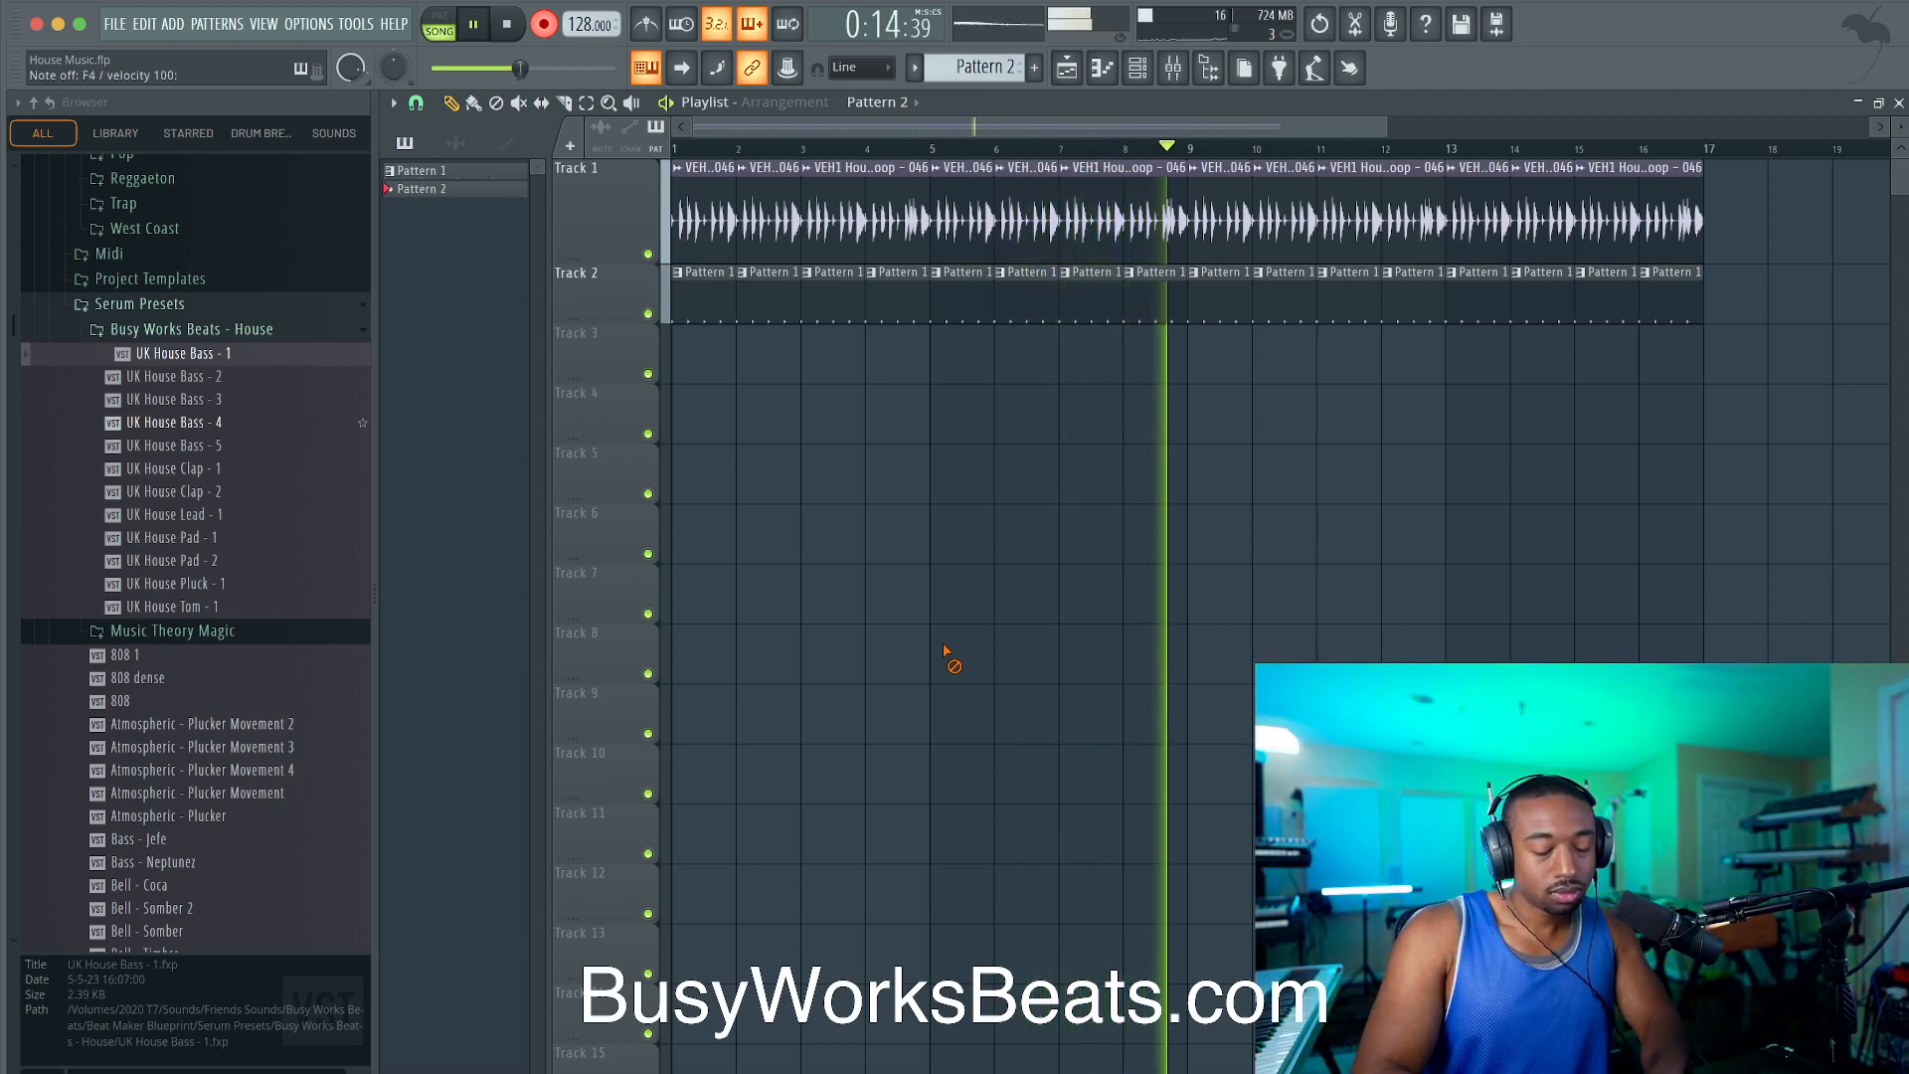
key(space)
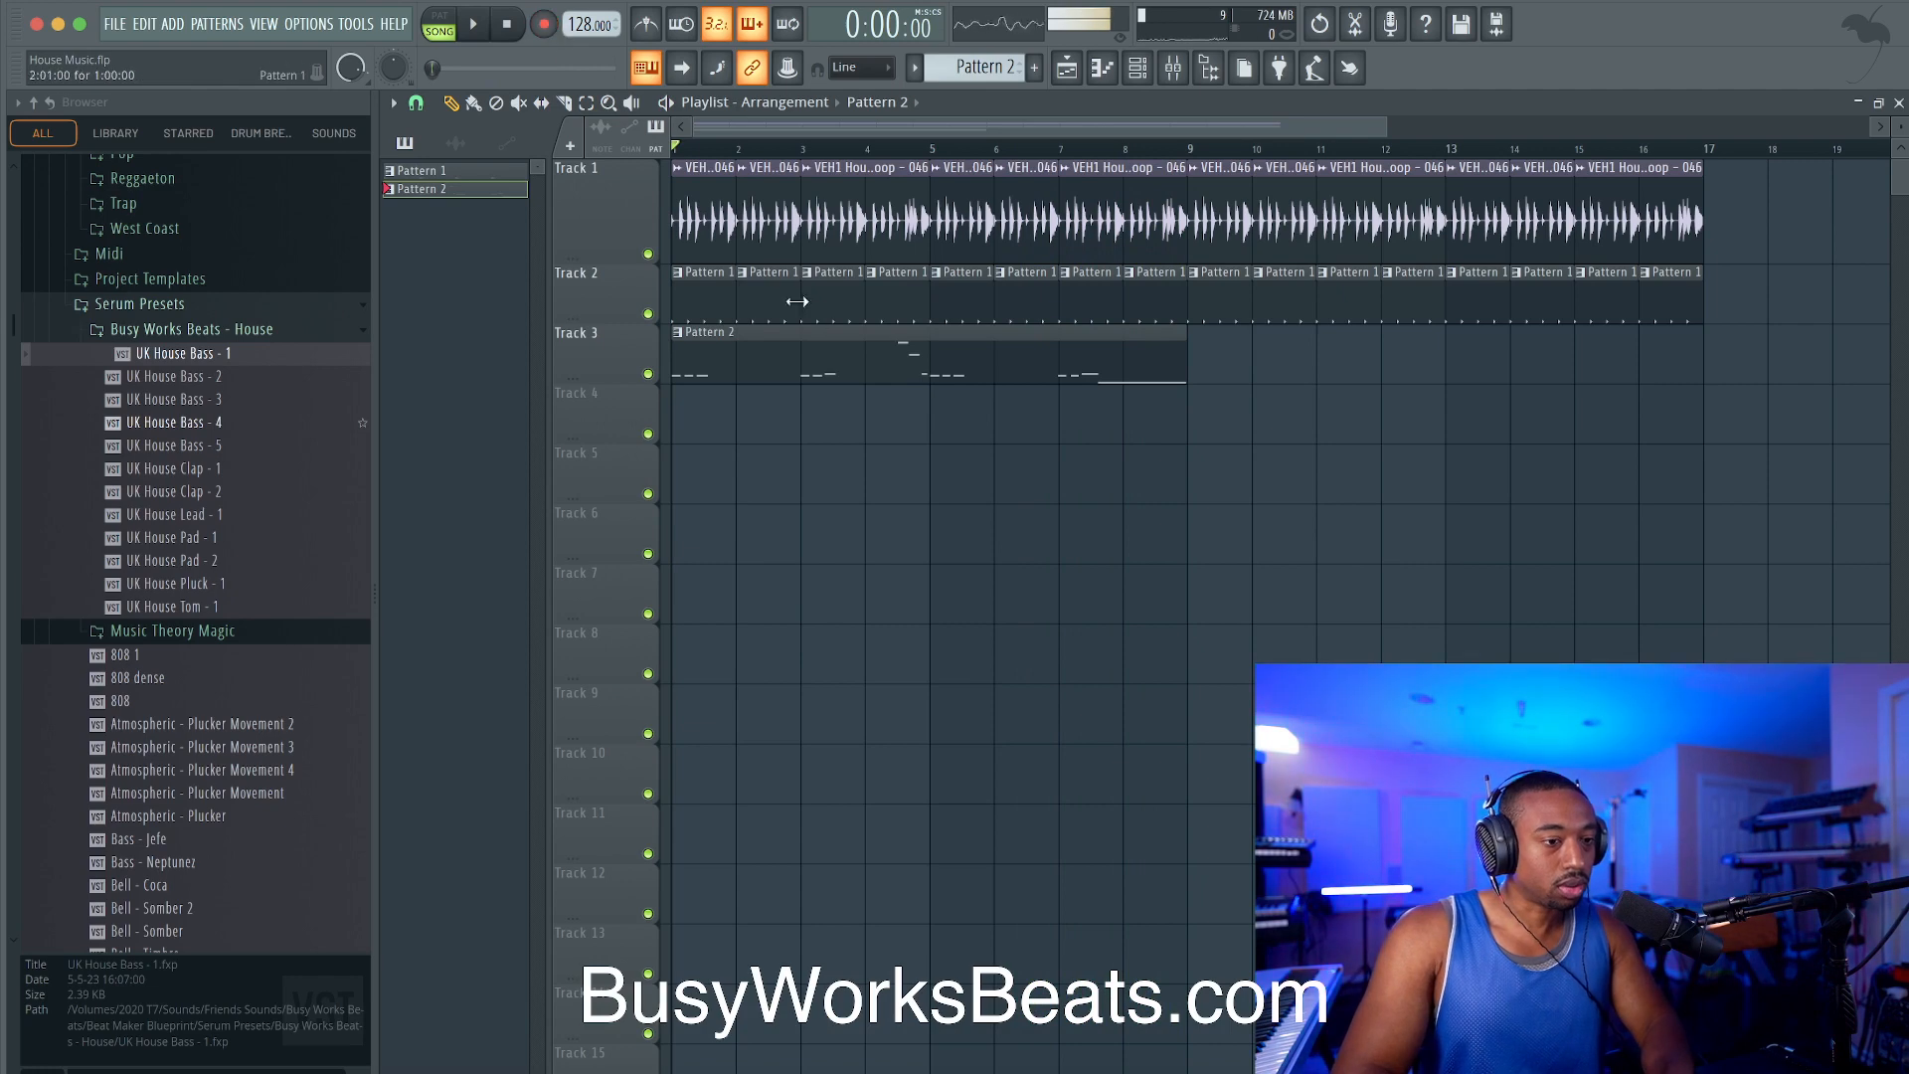
Step: Look over the recorded Serum bass notes in the piano roll
double_click(684, 348)
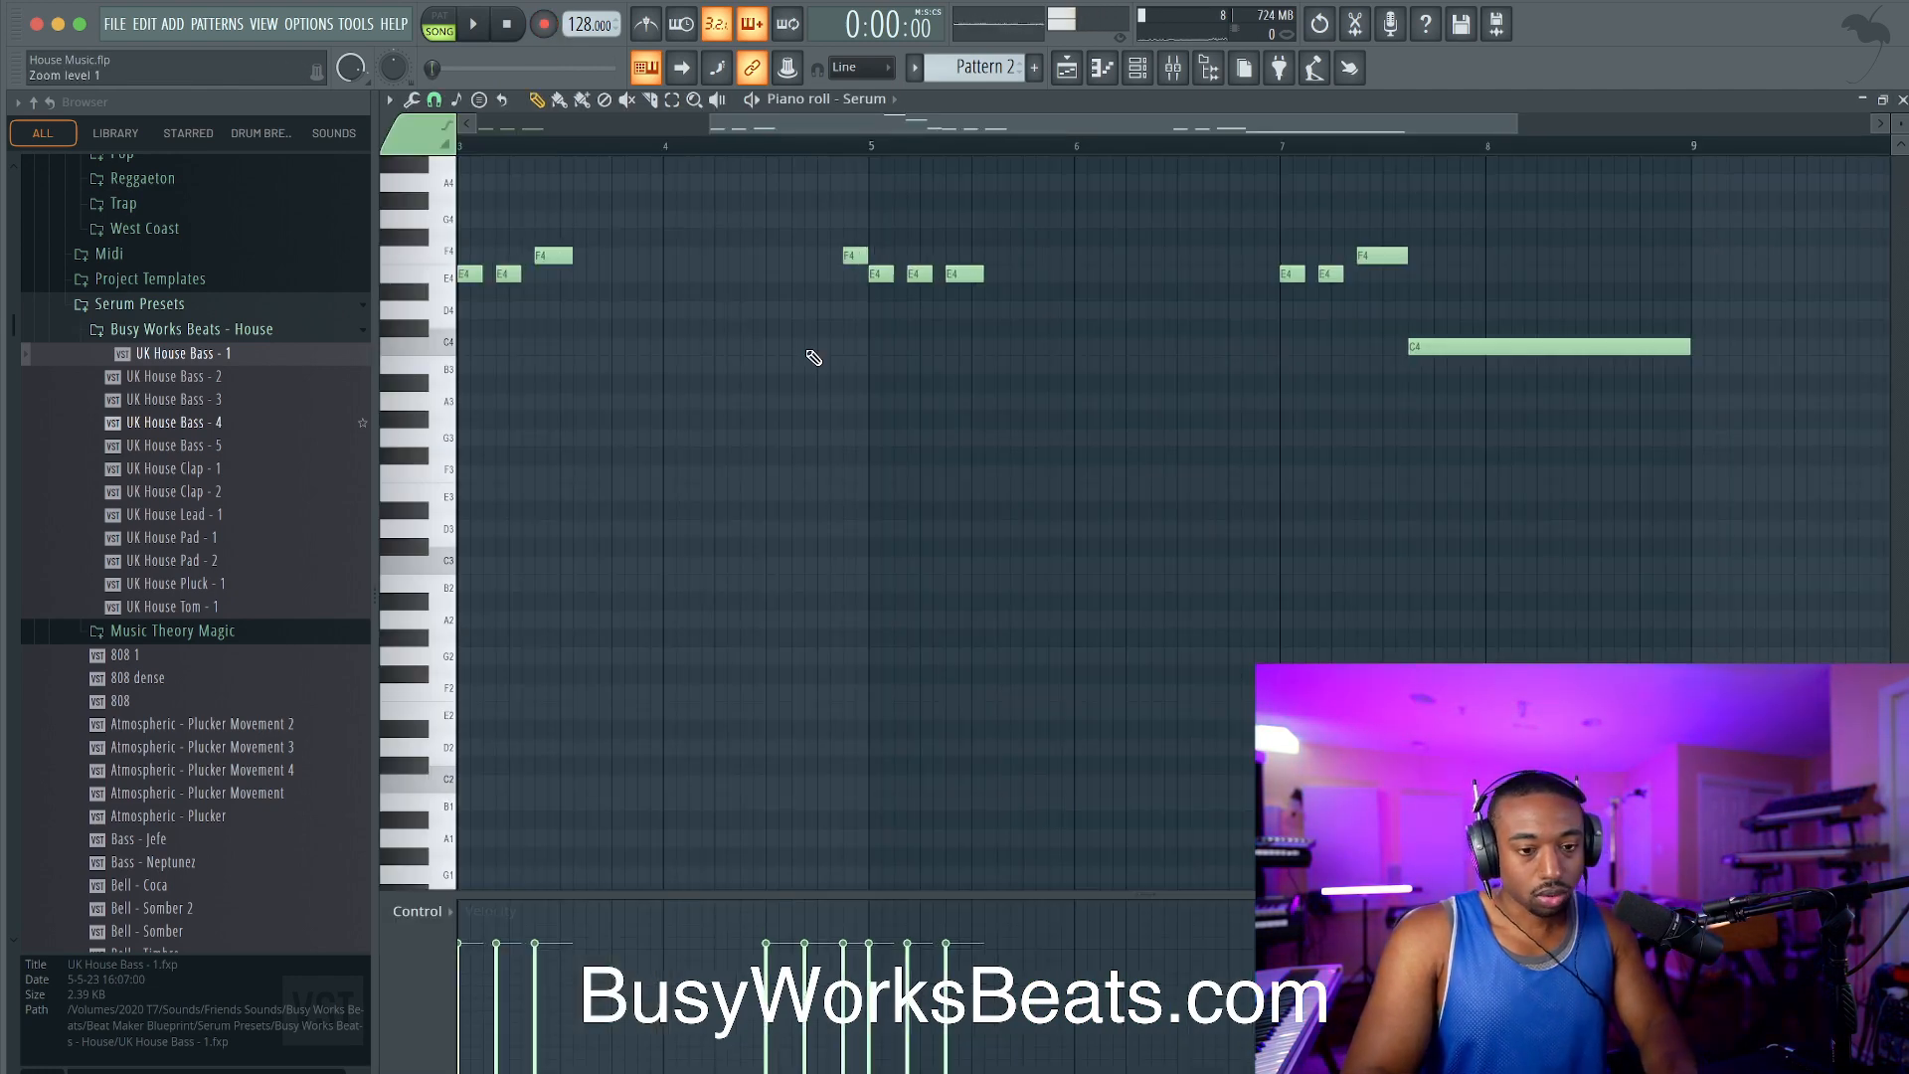
key(Return)
double_click(1180, 216)
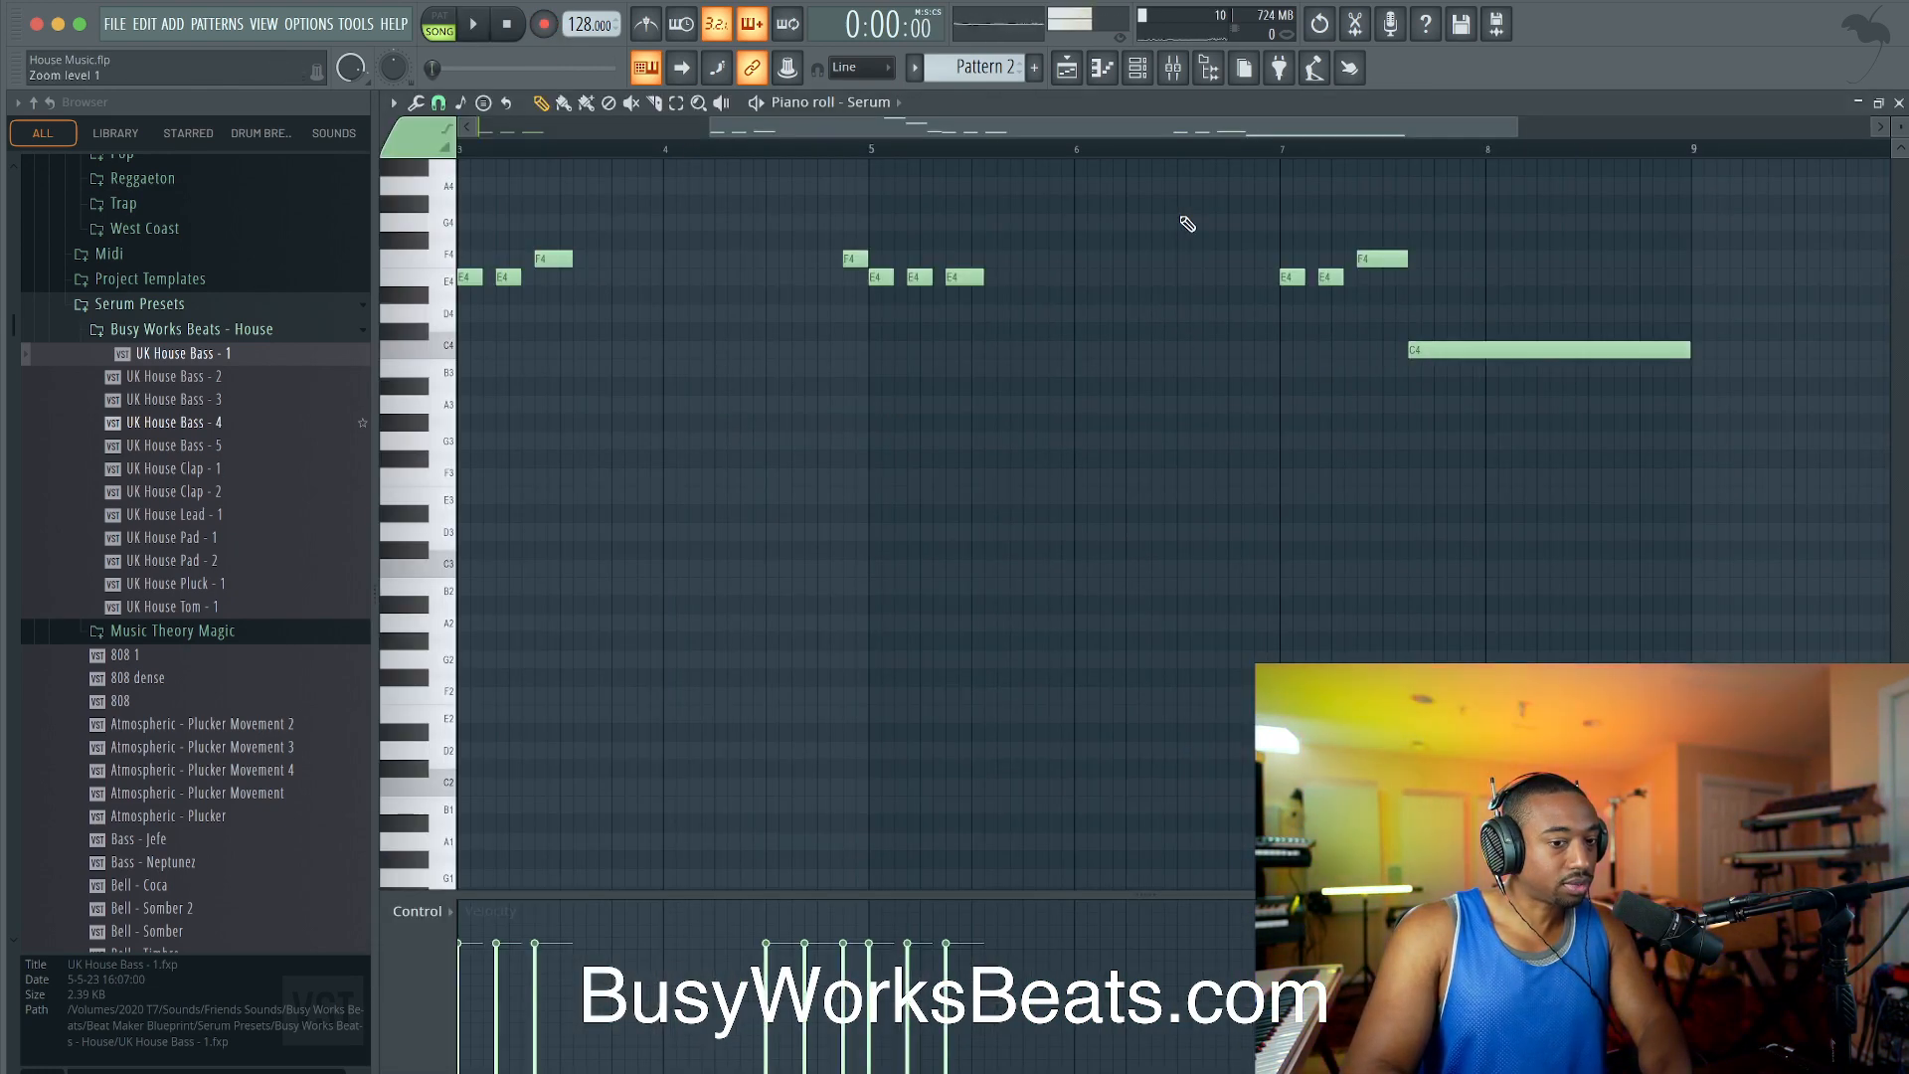
click(1898, 104)
Step: Play the arrangement and check the Serum channel's miscellaneous settings
key(space)
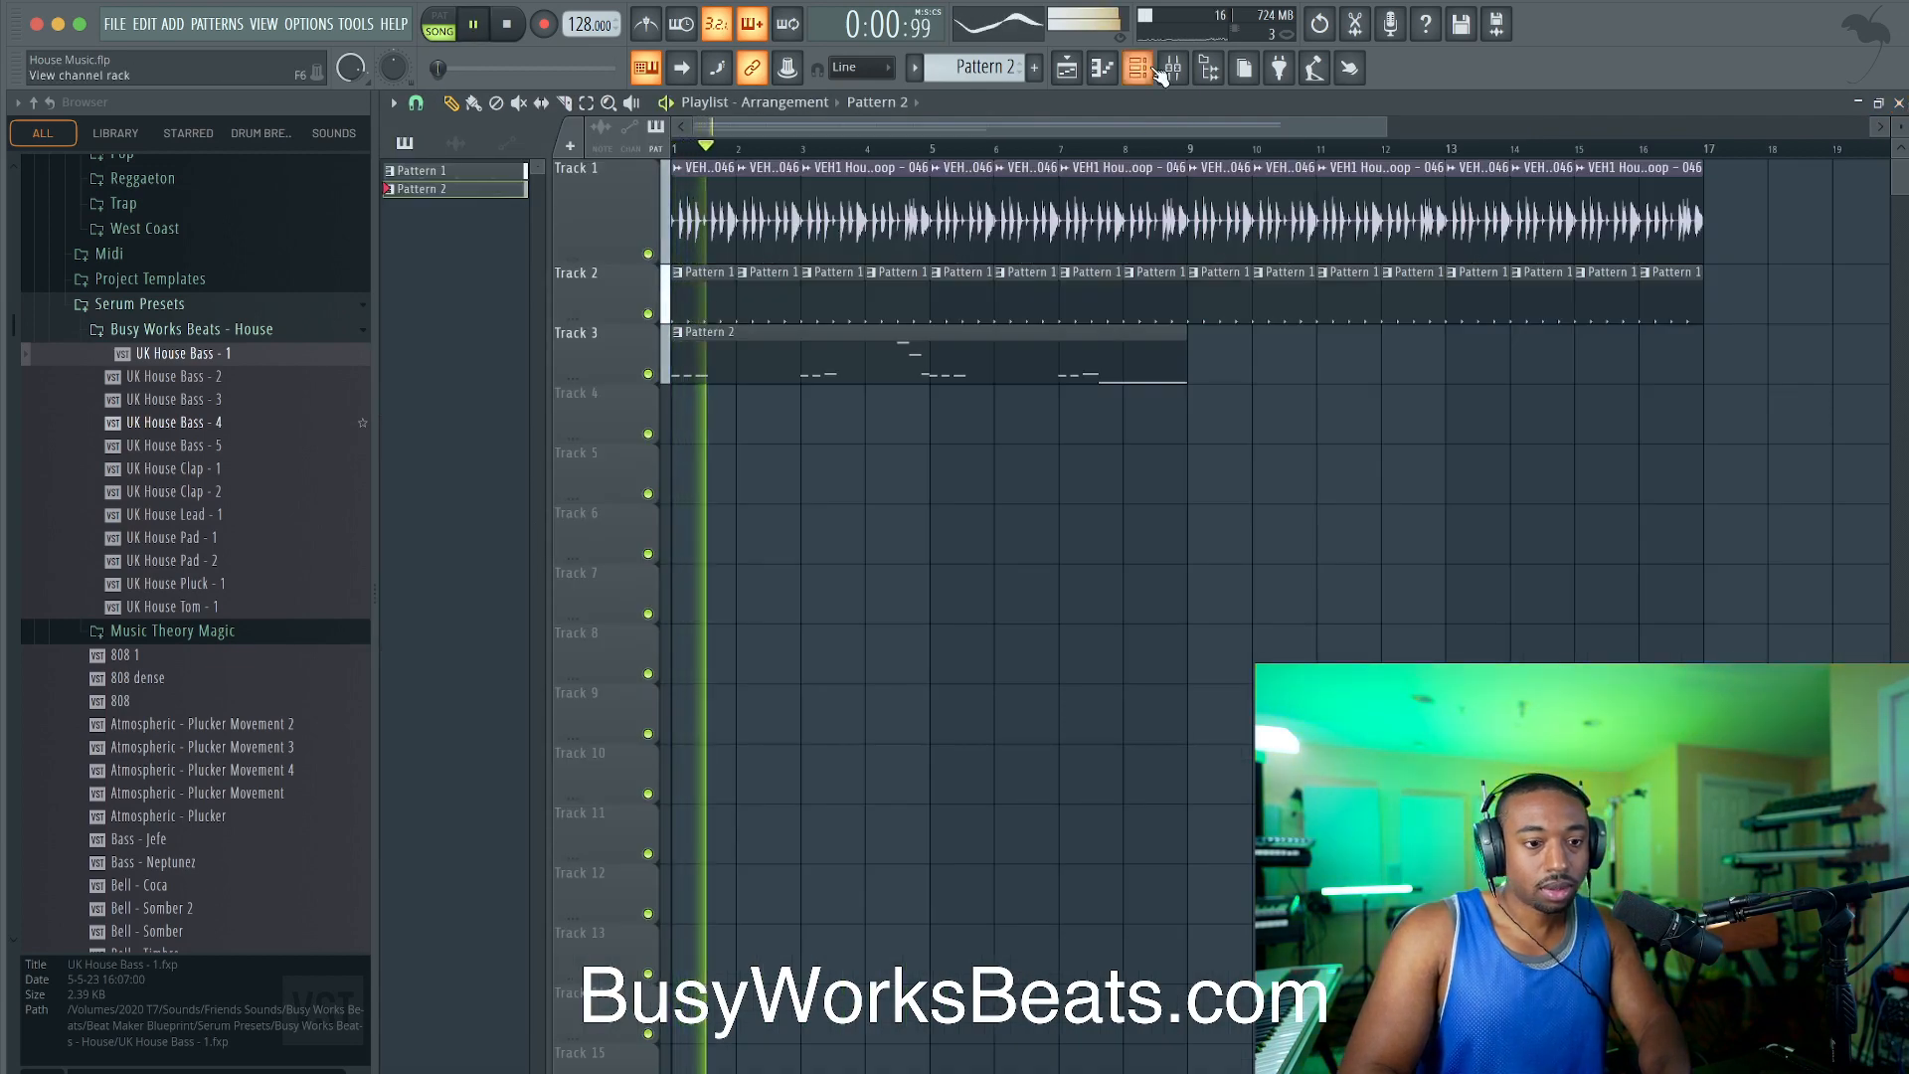
key(F6)
click(526, 268)
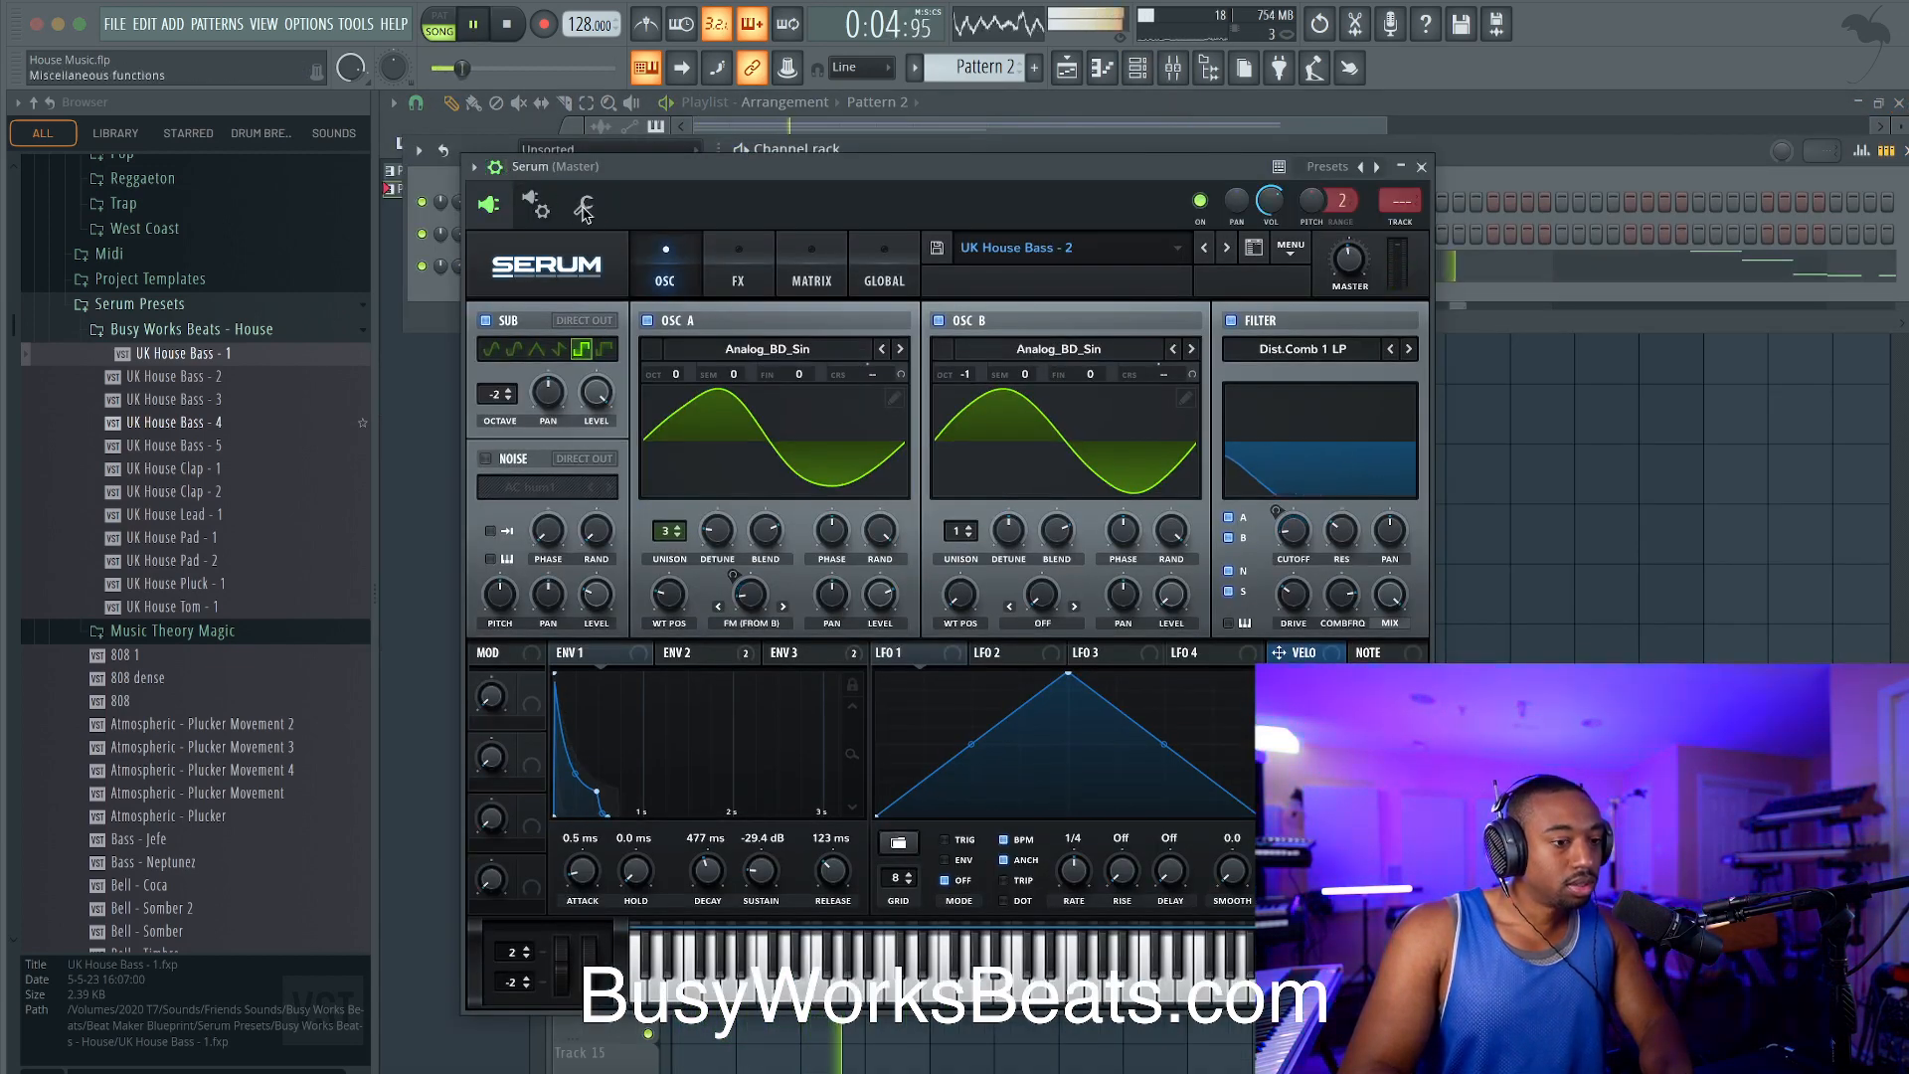
click(585, 209)
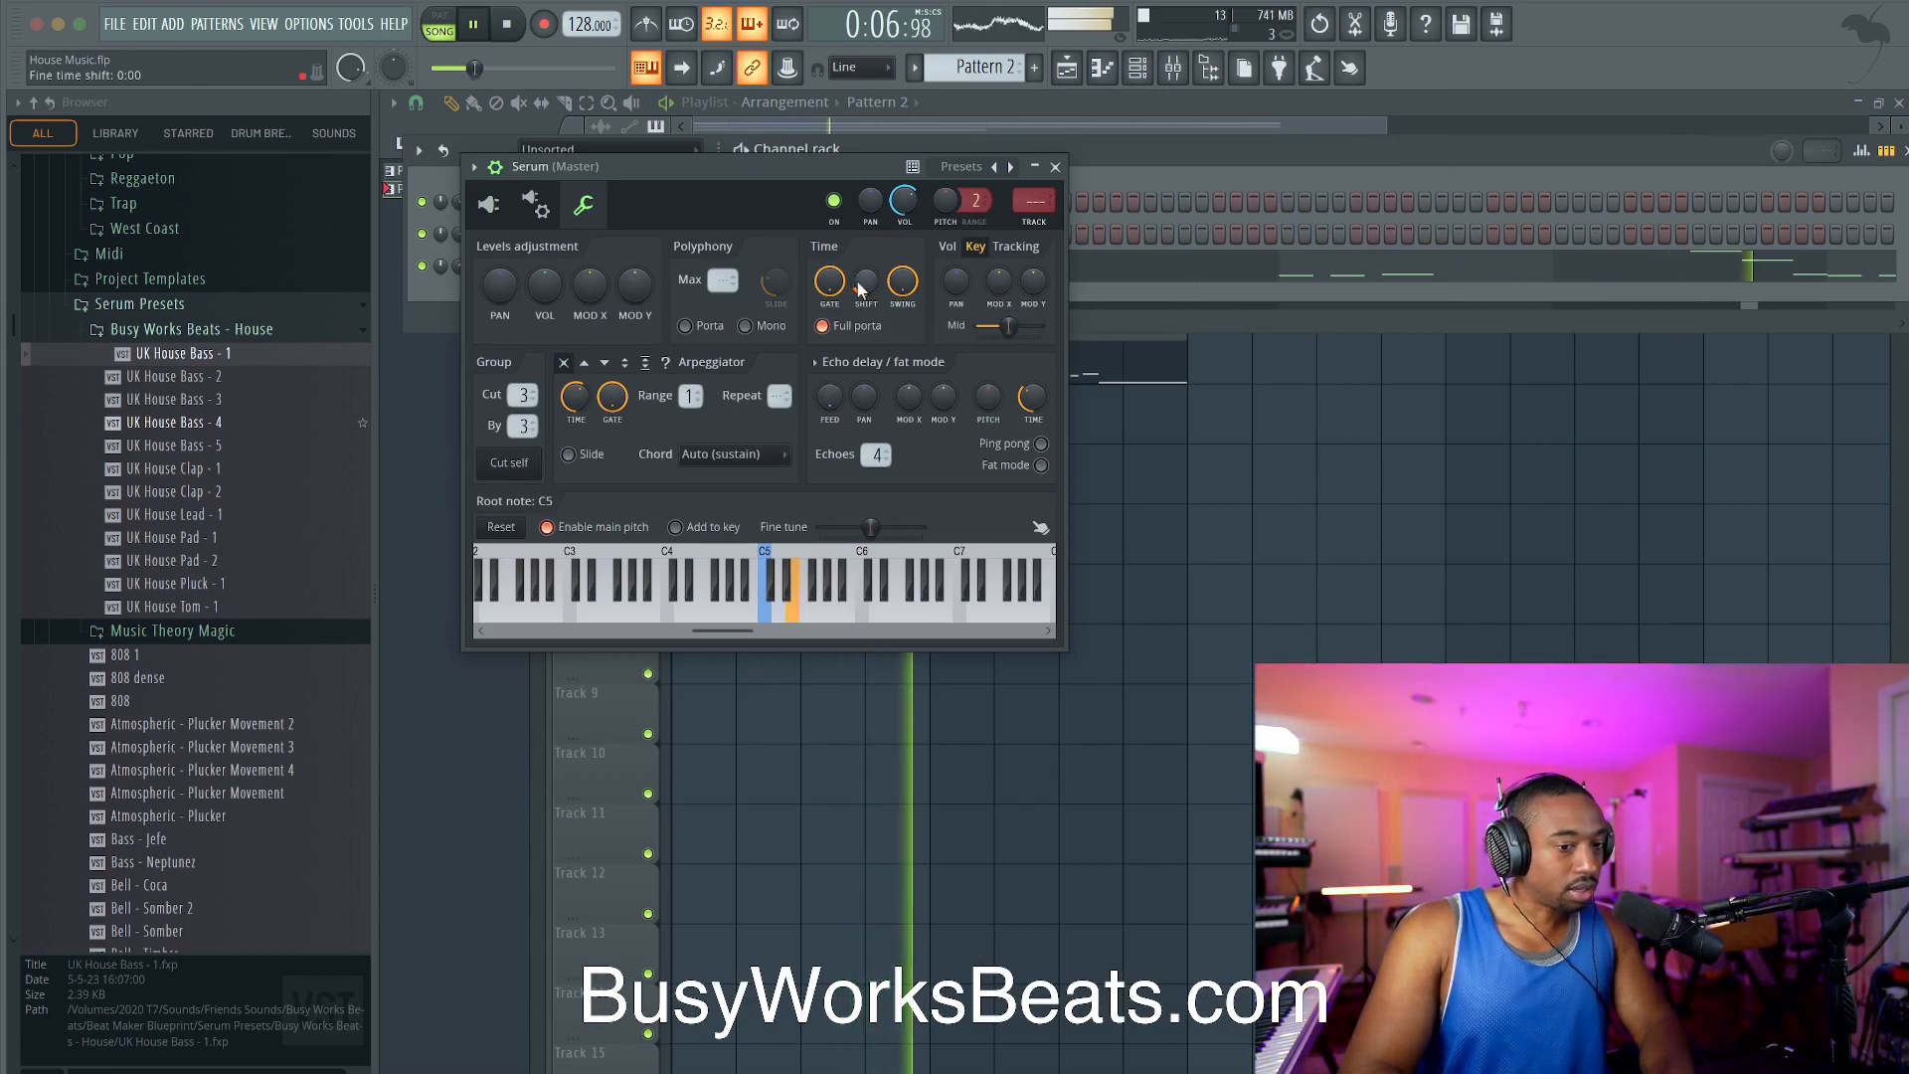
click(1055, 168)
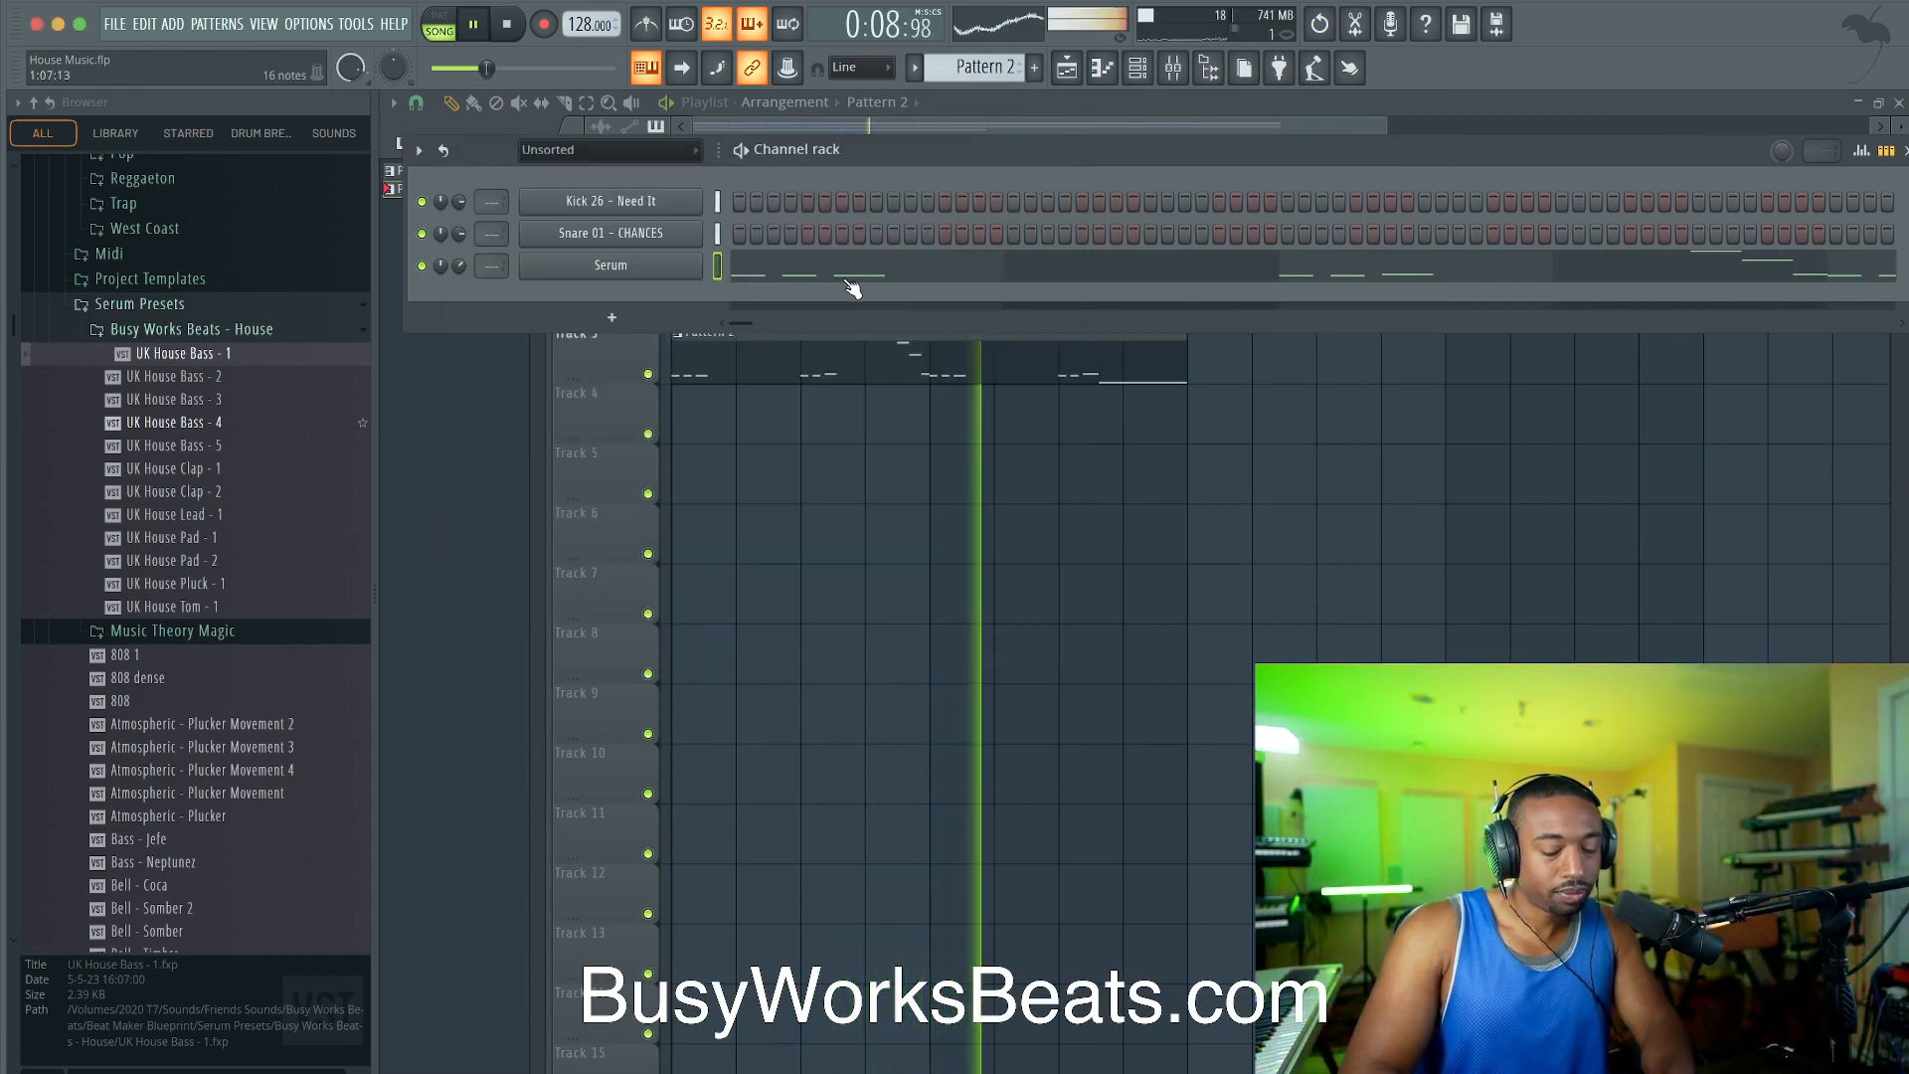
Step: Route Serum to mixer track 3, Kick 26 - Need It to track 4 and Snare 01 - CHANCES to track 5
key(ctrl+l)
drag(716, 233, 717, 201)
key(ctrl+l)
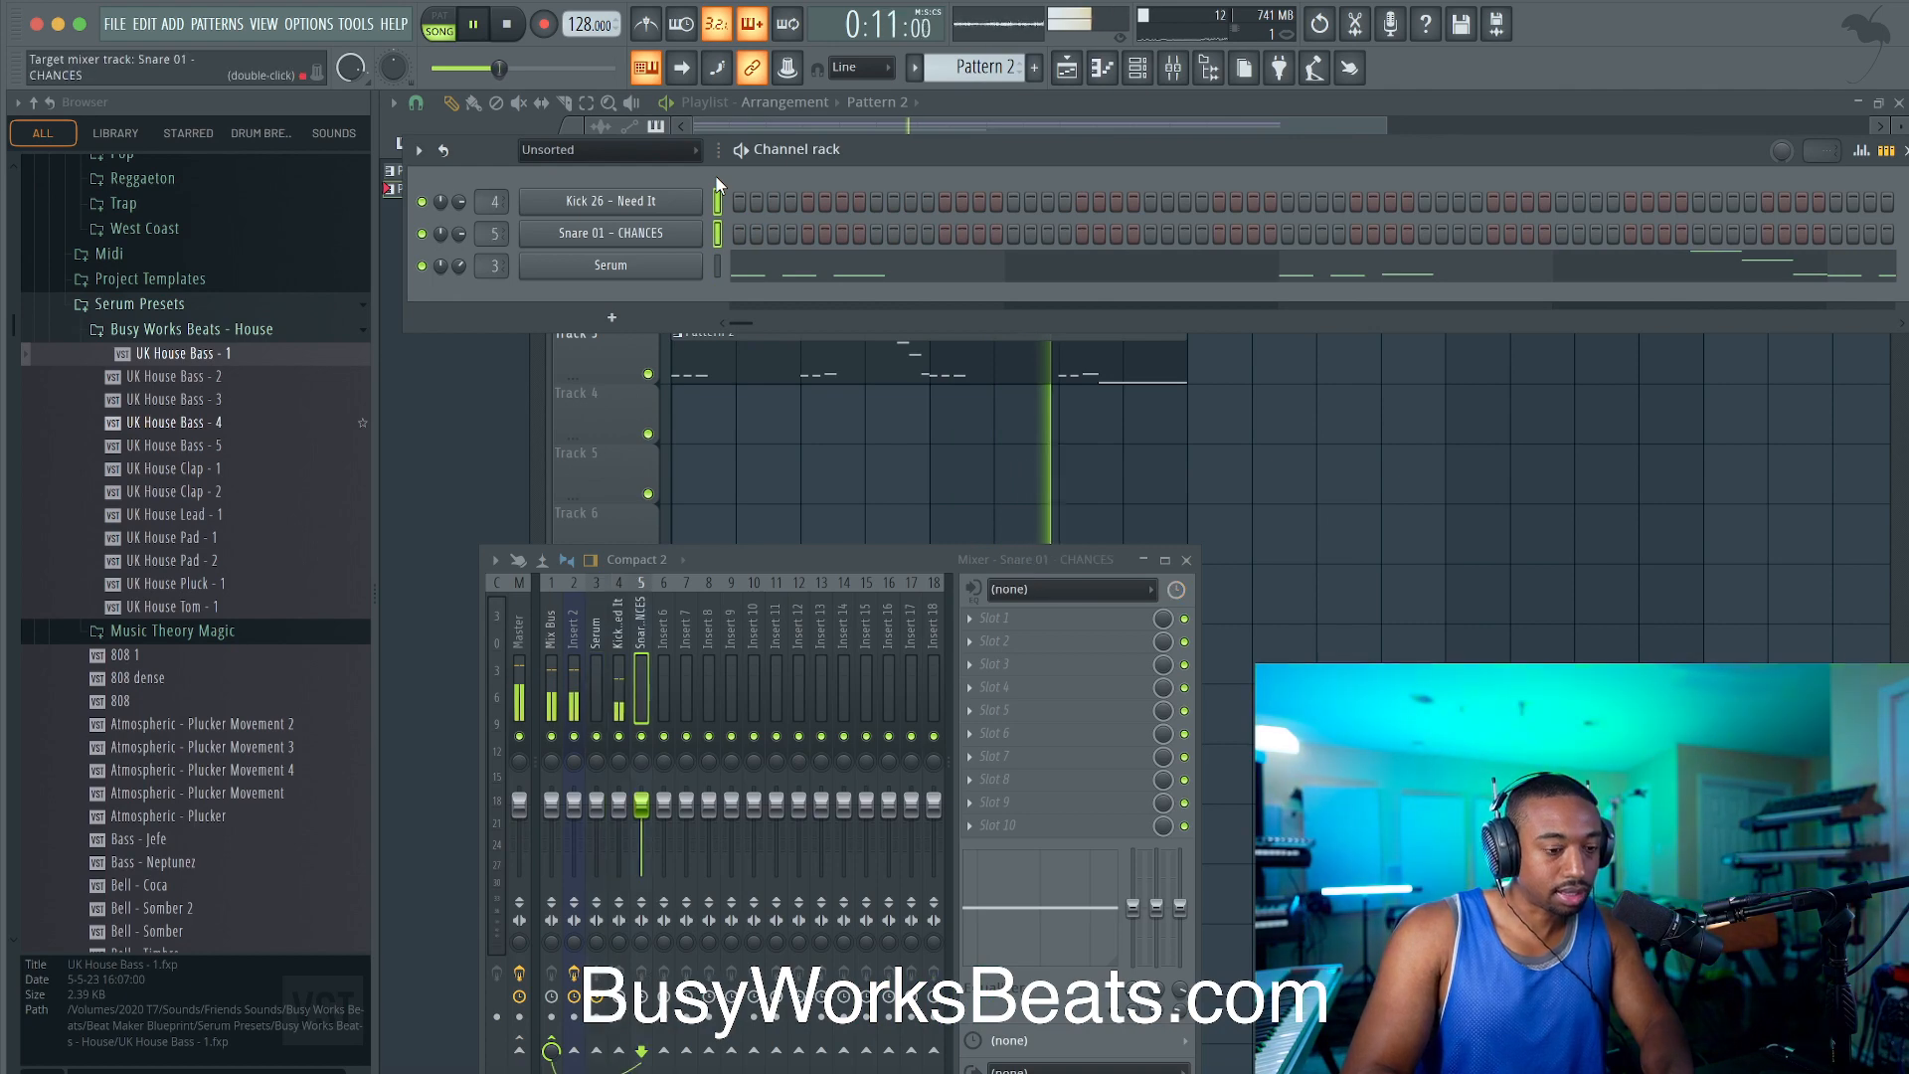
right_click(1346, 646)
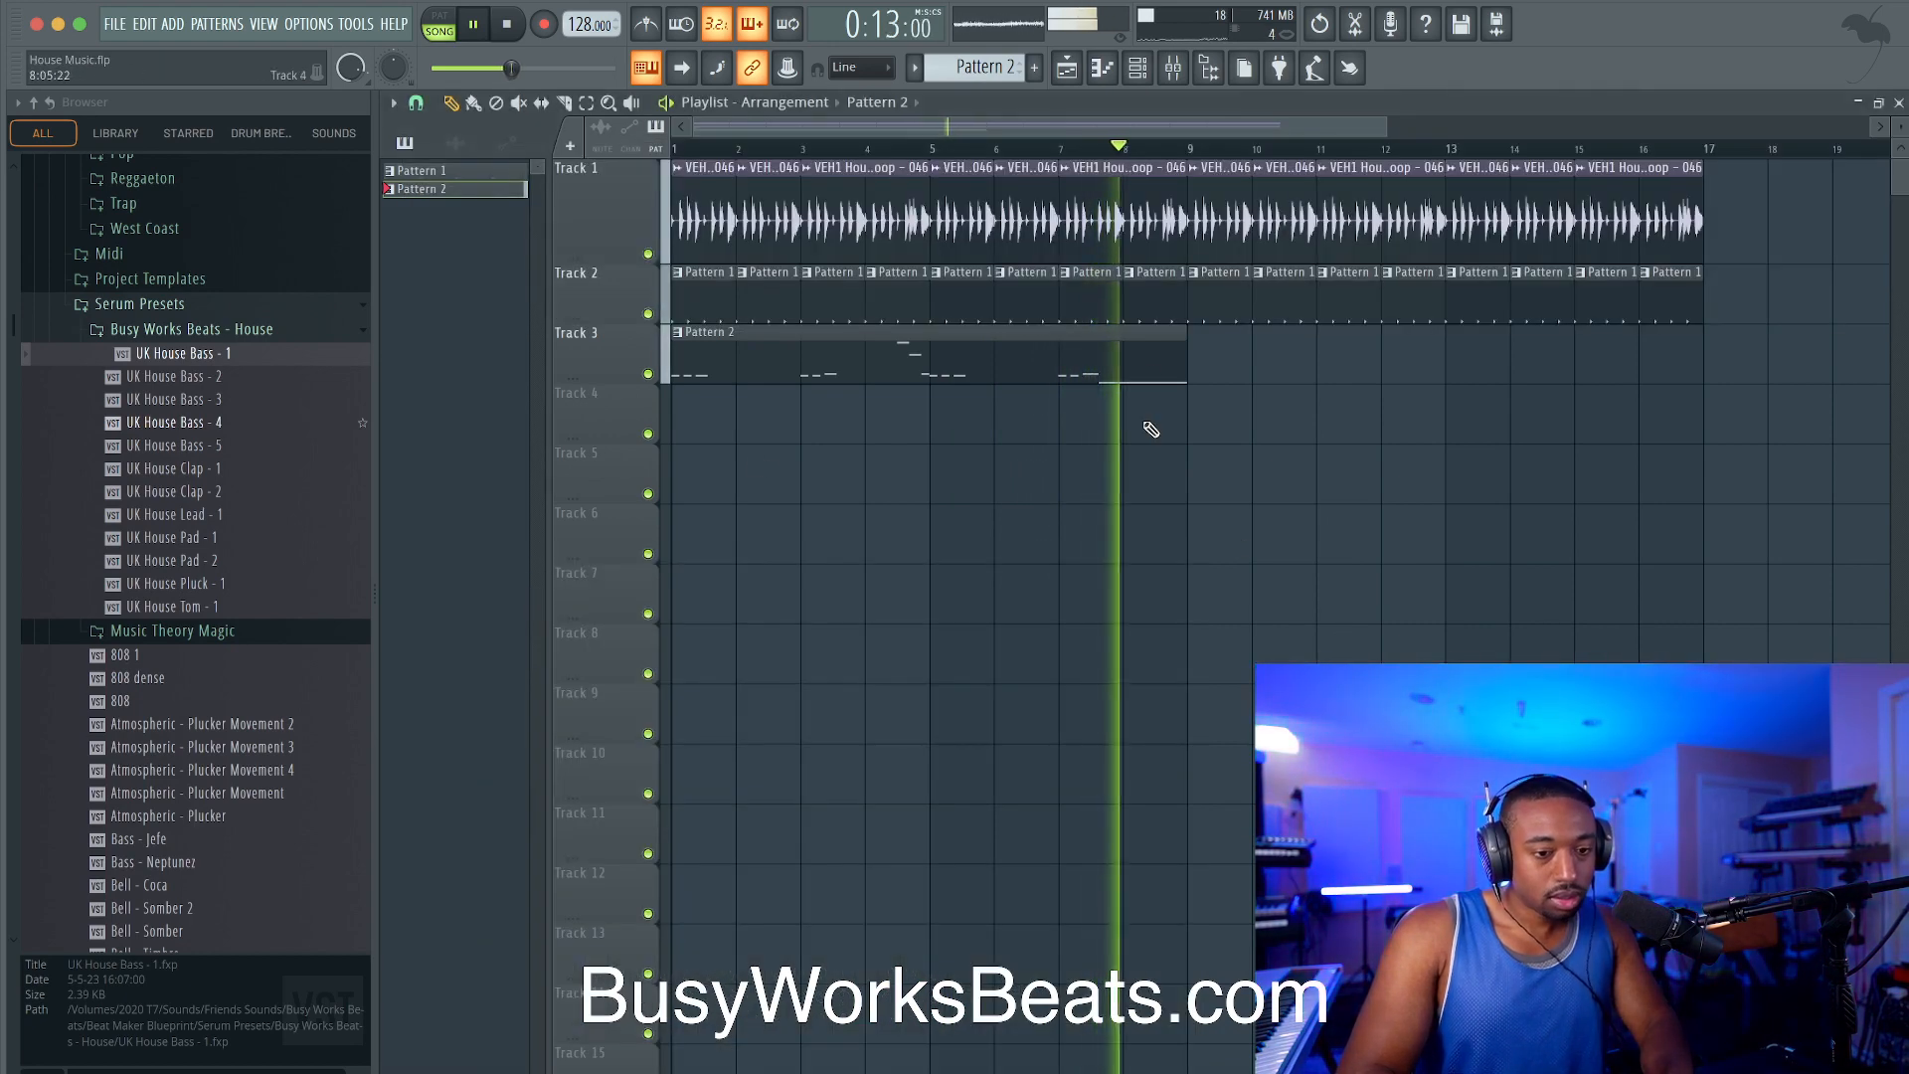
Step: Place a second Pattern 2 clip on Track 3 from bar 9 to bar 17 and stop playback
drag(1145, 425, 1472, 372)
ctrl+click(1382, 501)
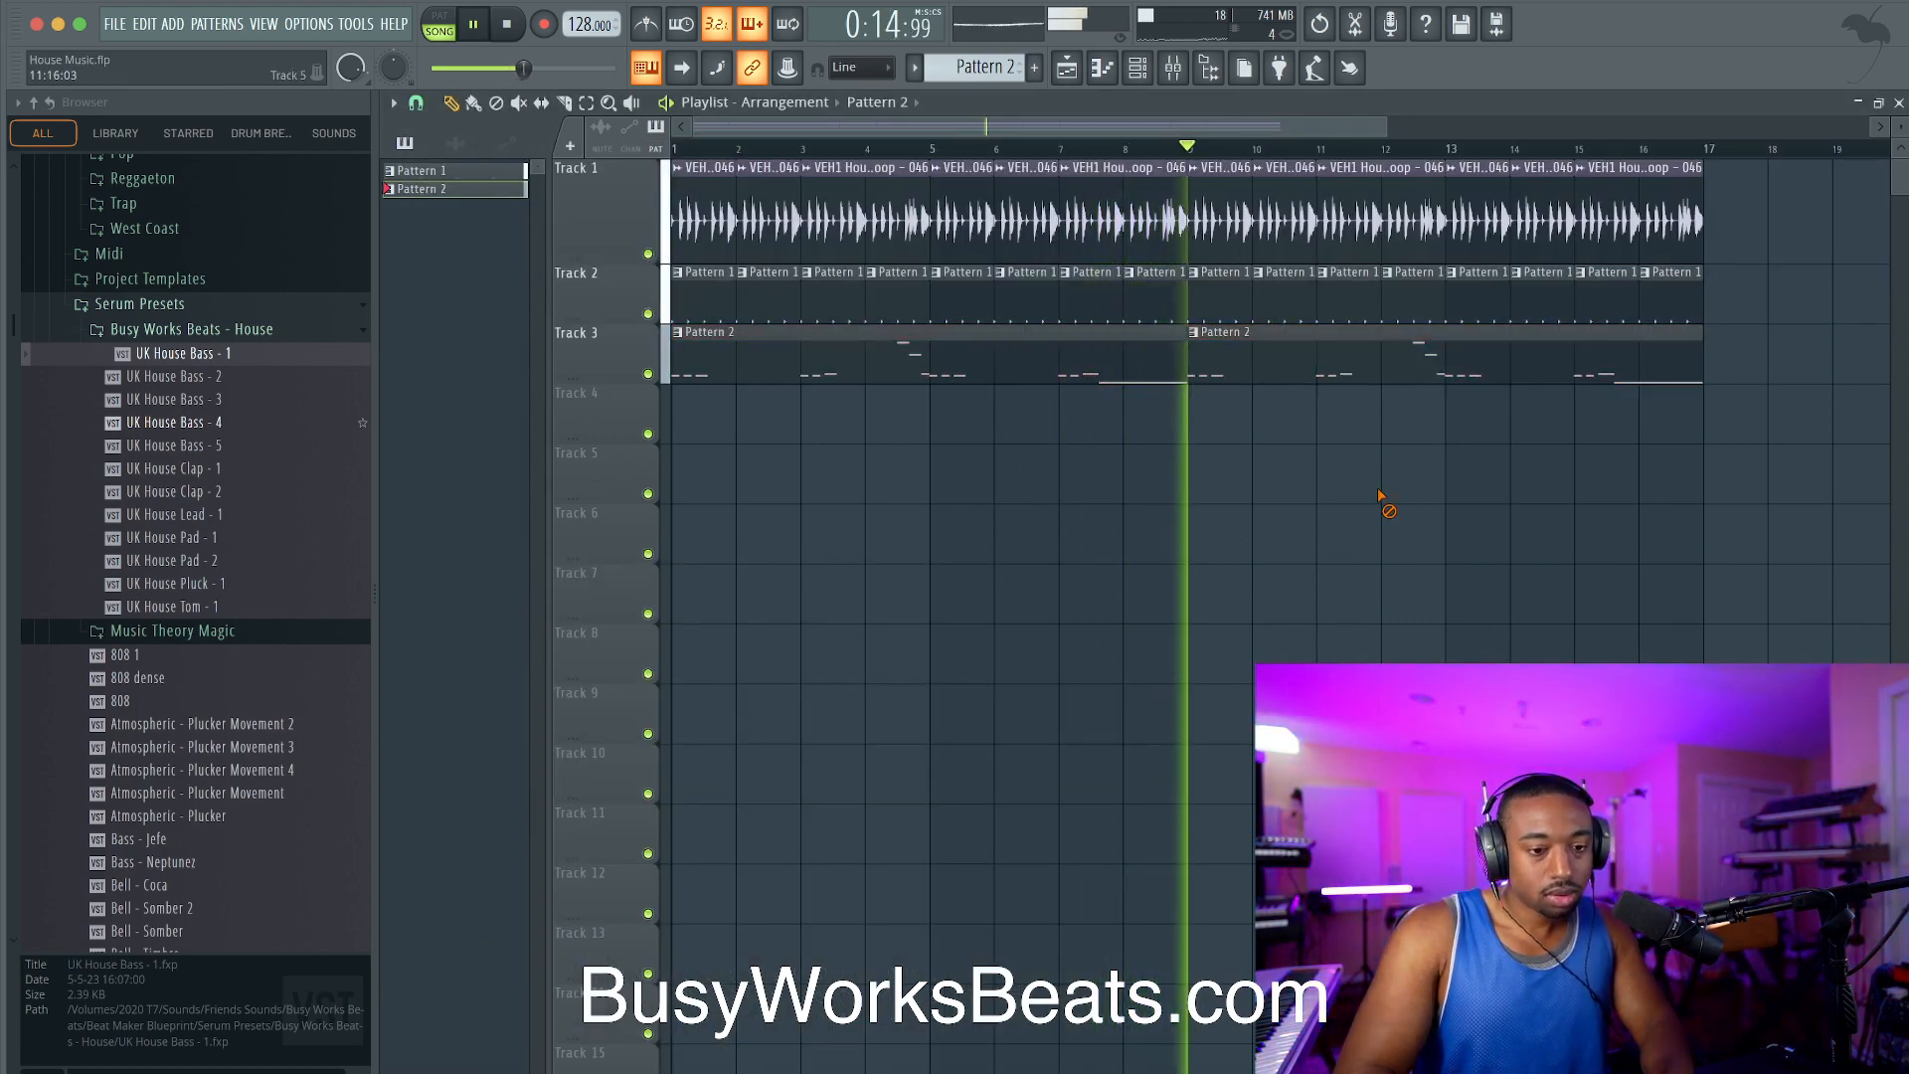
key(space)
Step: Examine the final F4 and C4 bass notes of Pattern 2 in the piano roll and listen to them
double_click(1105, 349)
scroll(725, 537, left, 2)
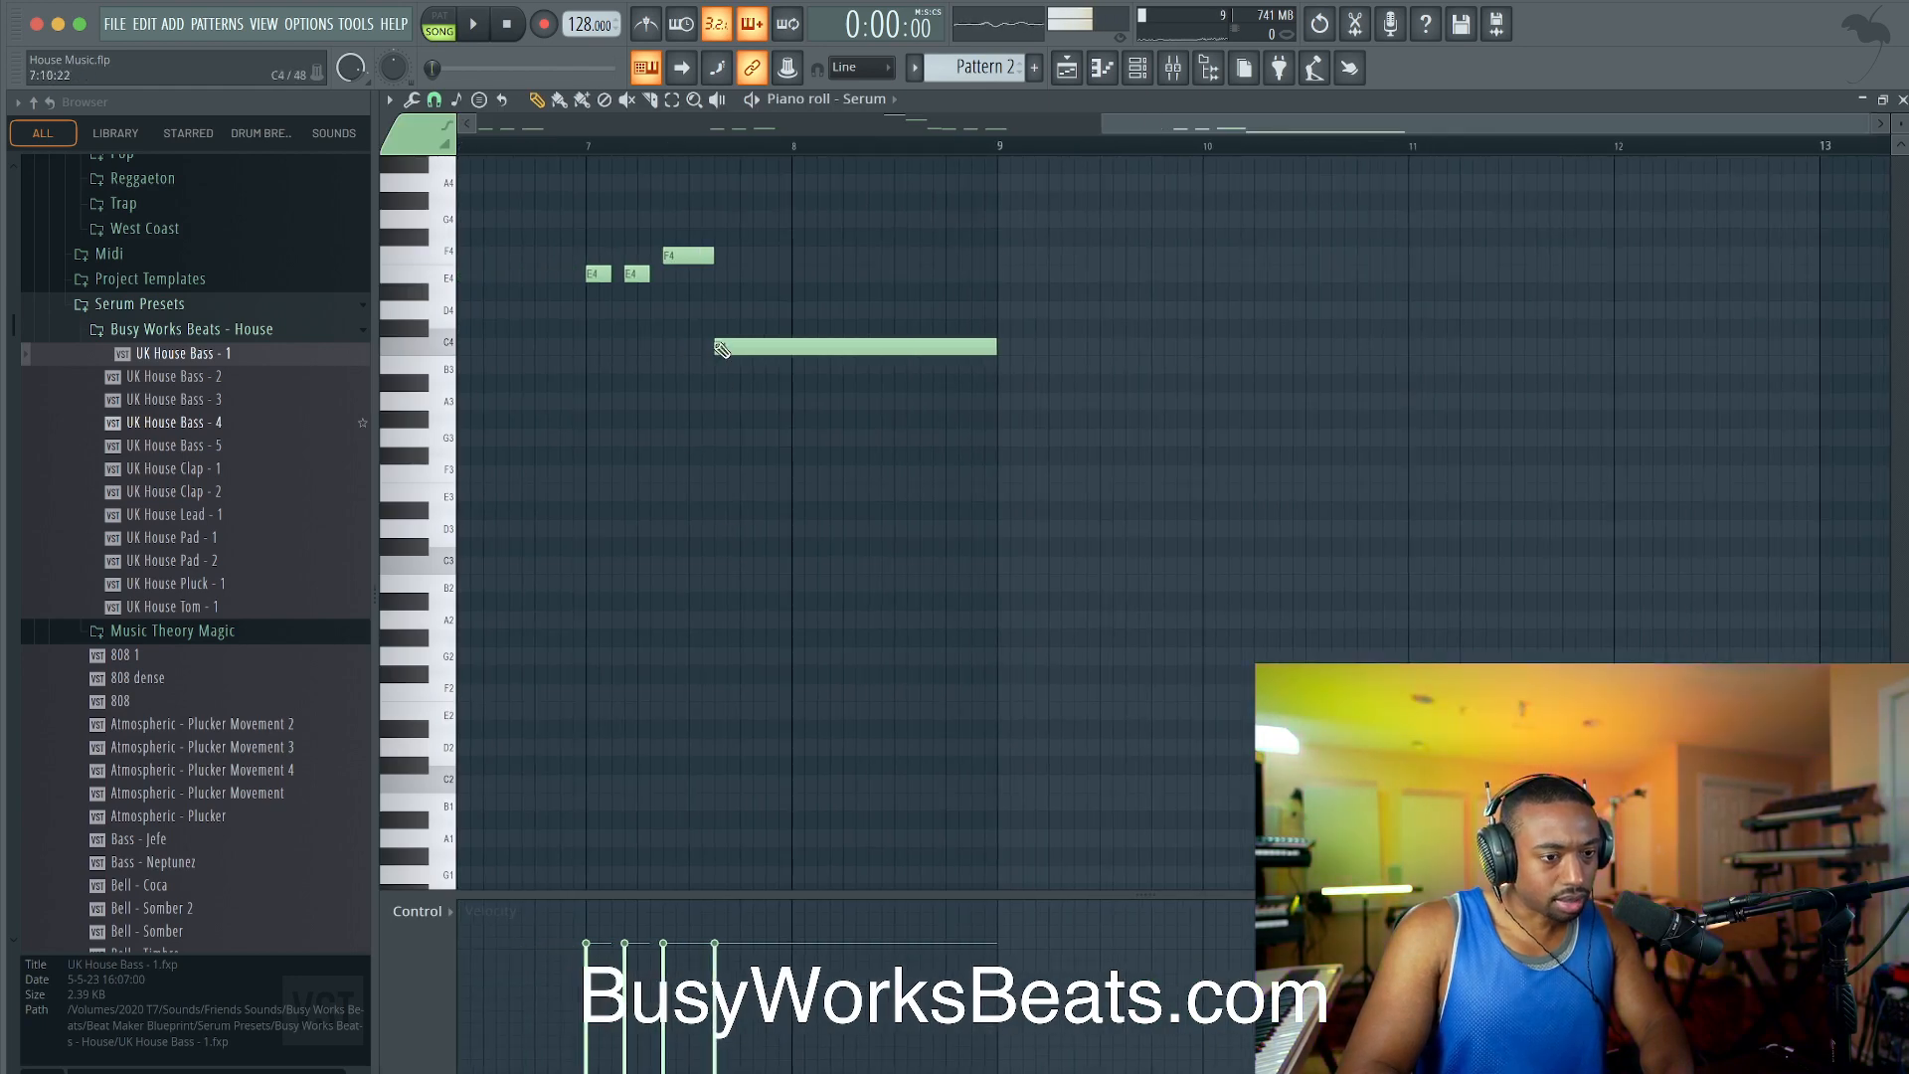
scroll(721, 343, up, 2)
drag(677, 231, 771, 450)
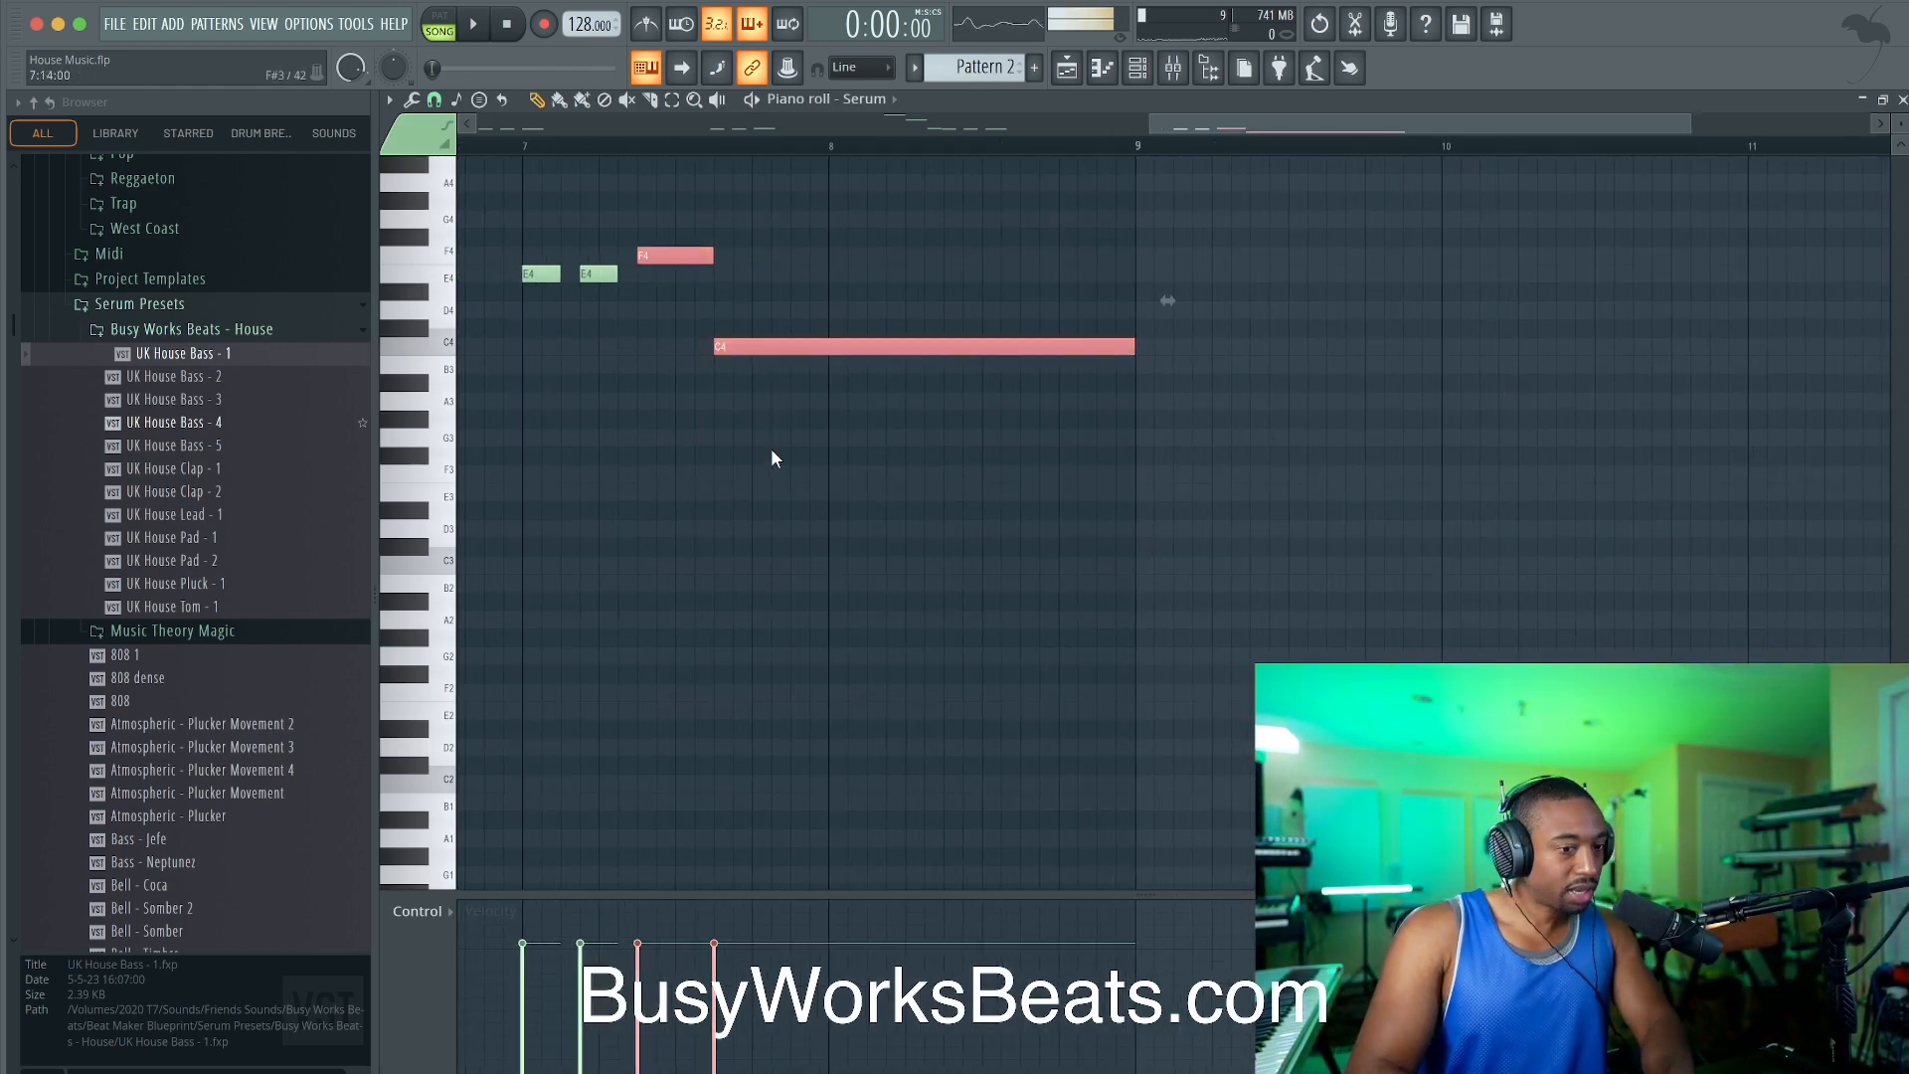
click(902, 497)
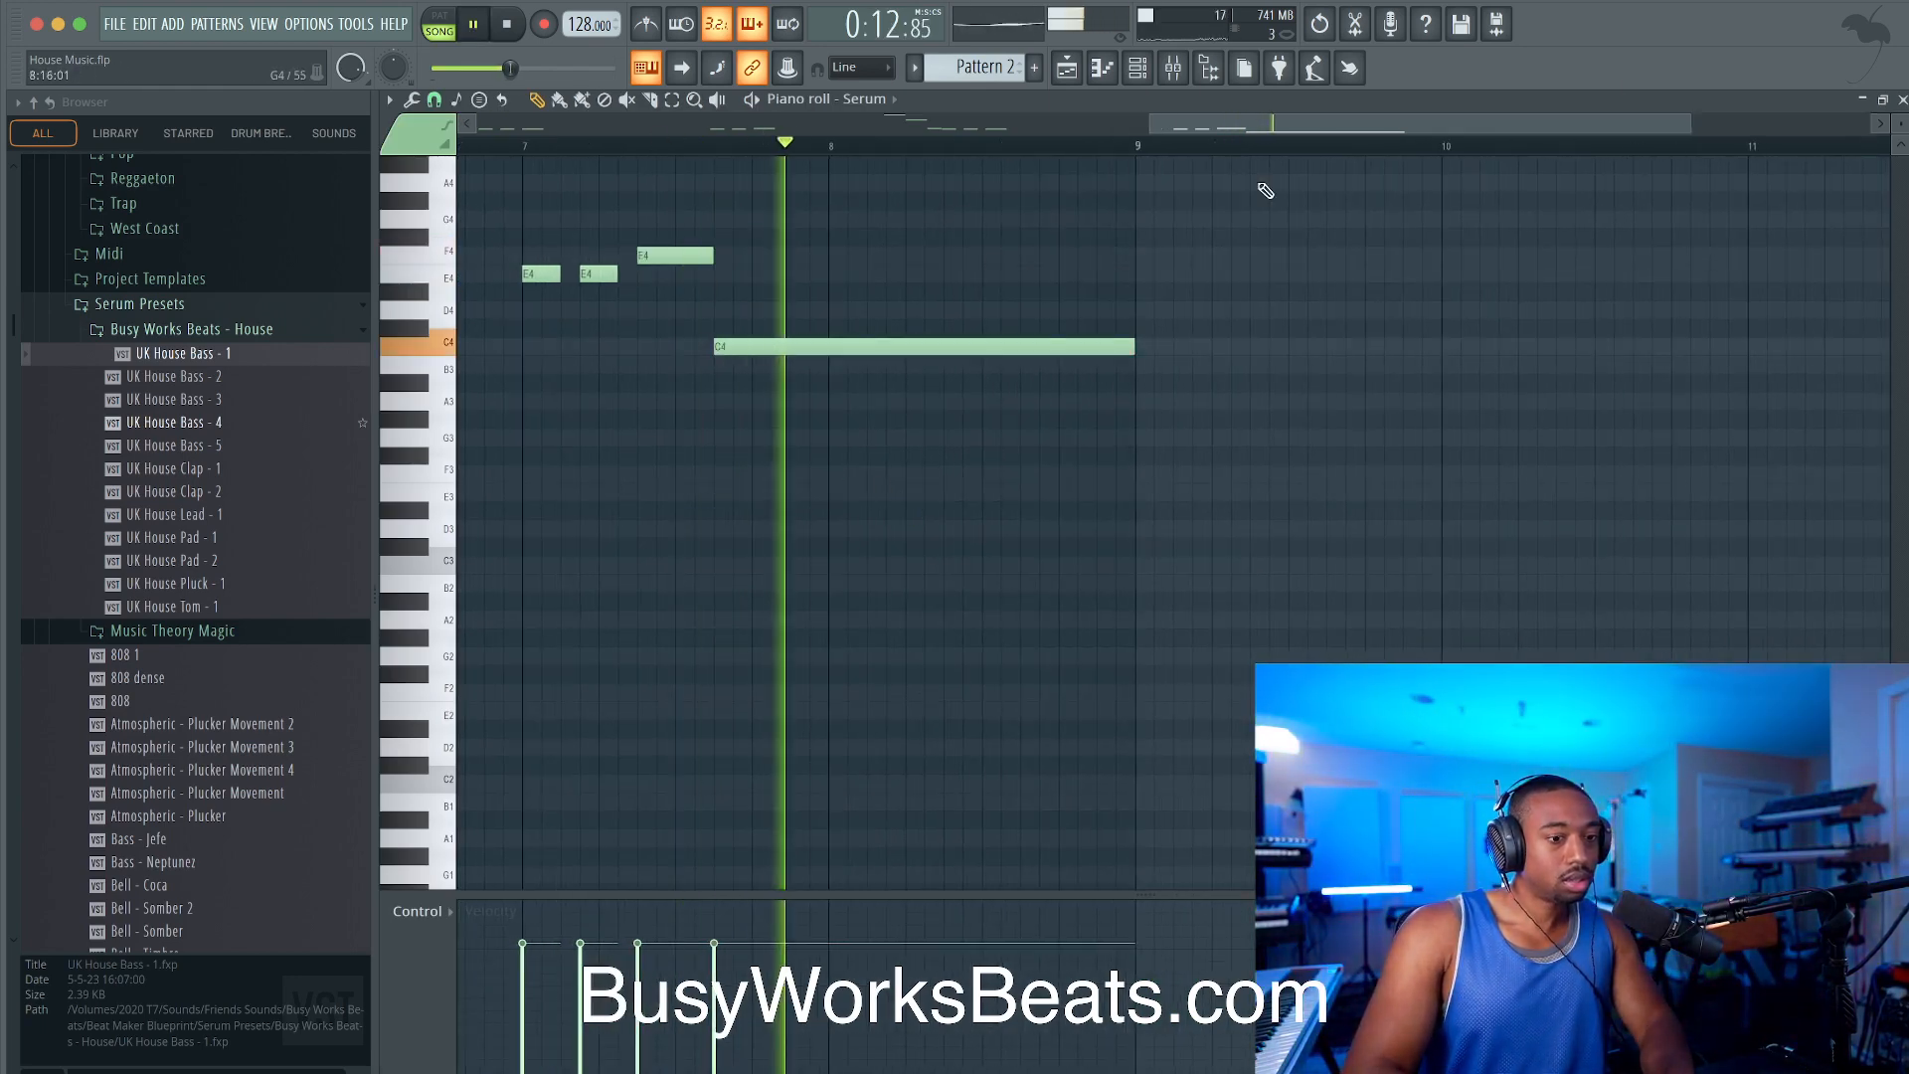
click(1901, 101)
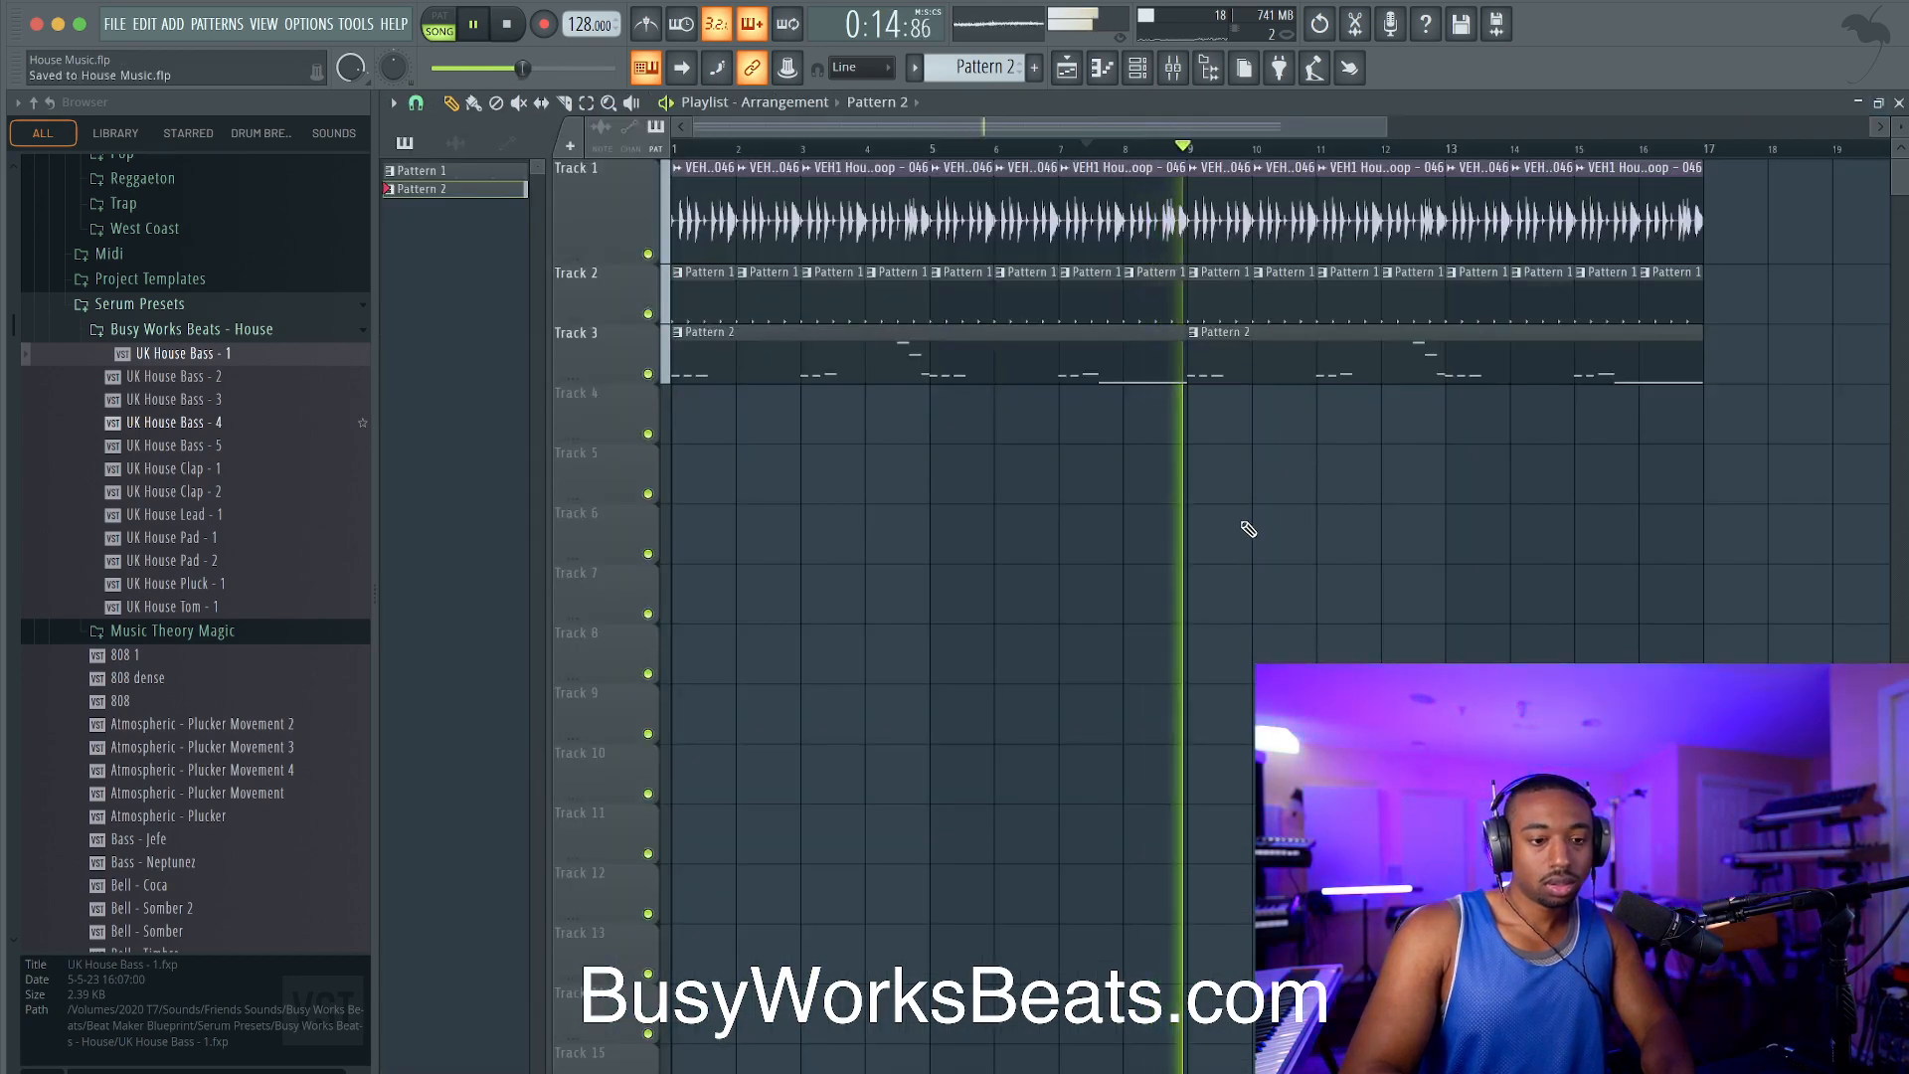
Step: Collapse the Serum Presets folder in the browser and save the project
click(208, 312)
scroll(214, 324, up, 3)
scroll(214, 328, up, 1)
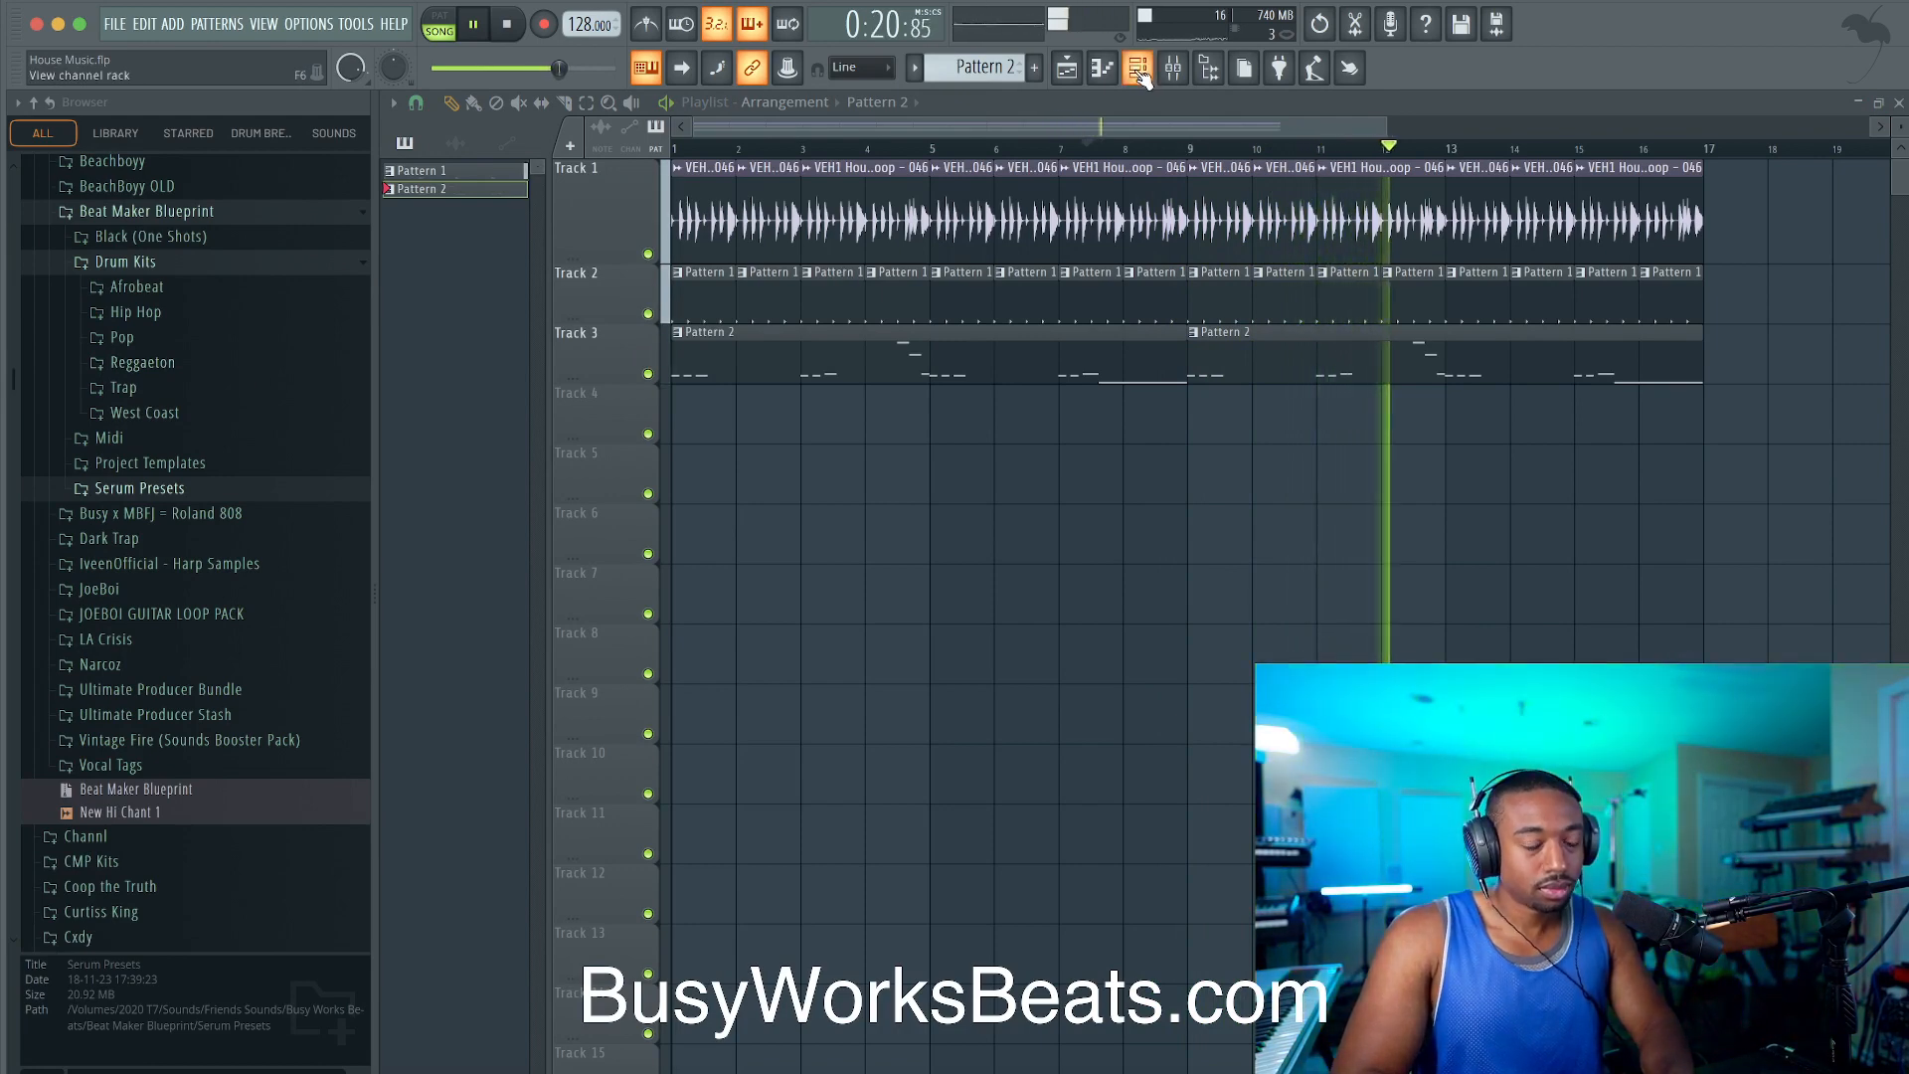
key(ctrl+s)
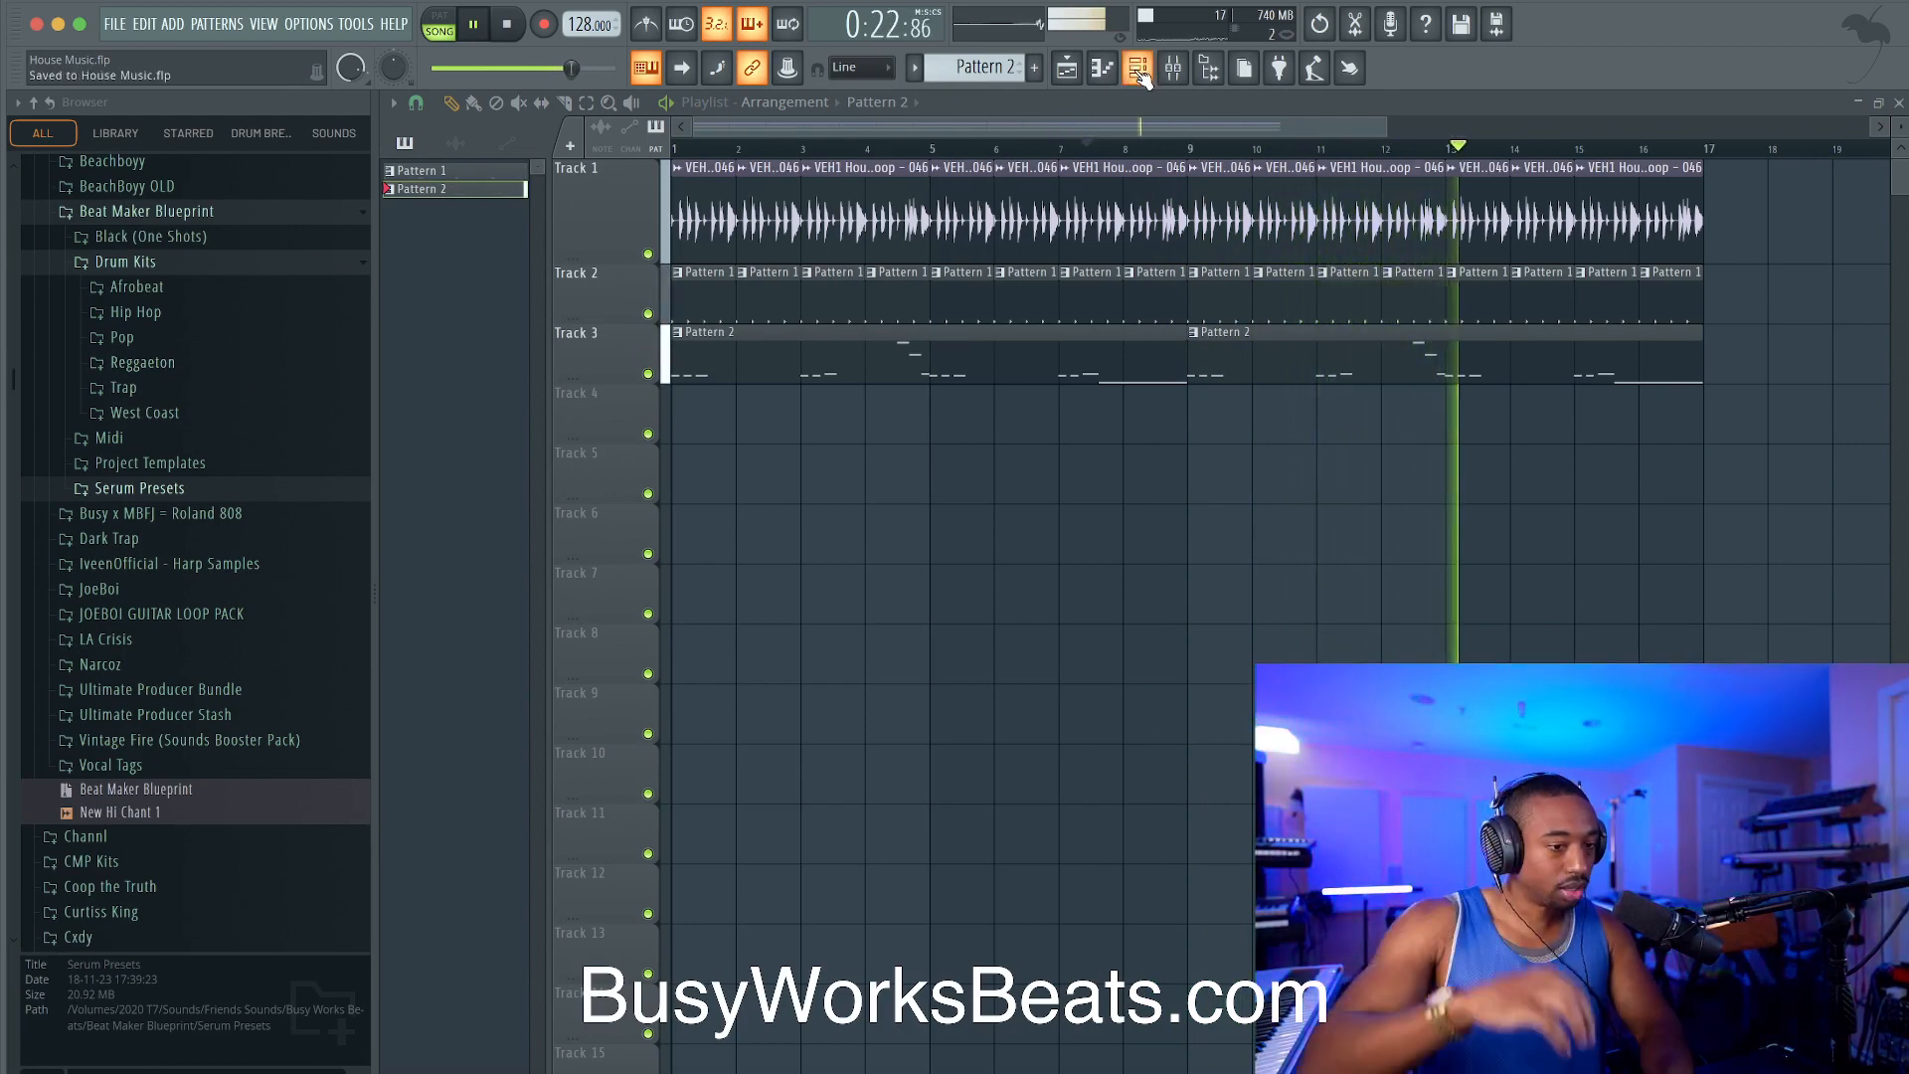
Step: Check the mixer track levels while the arrangement plays
click(1145, 72)
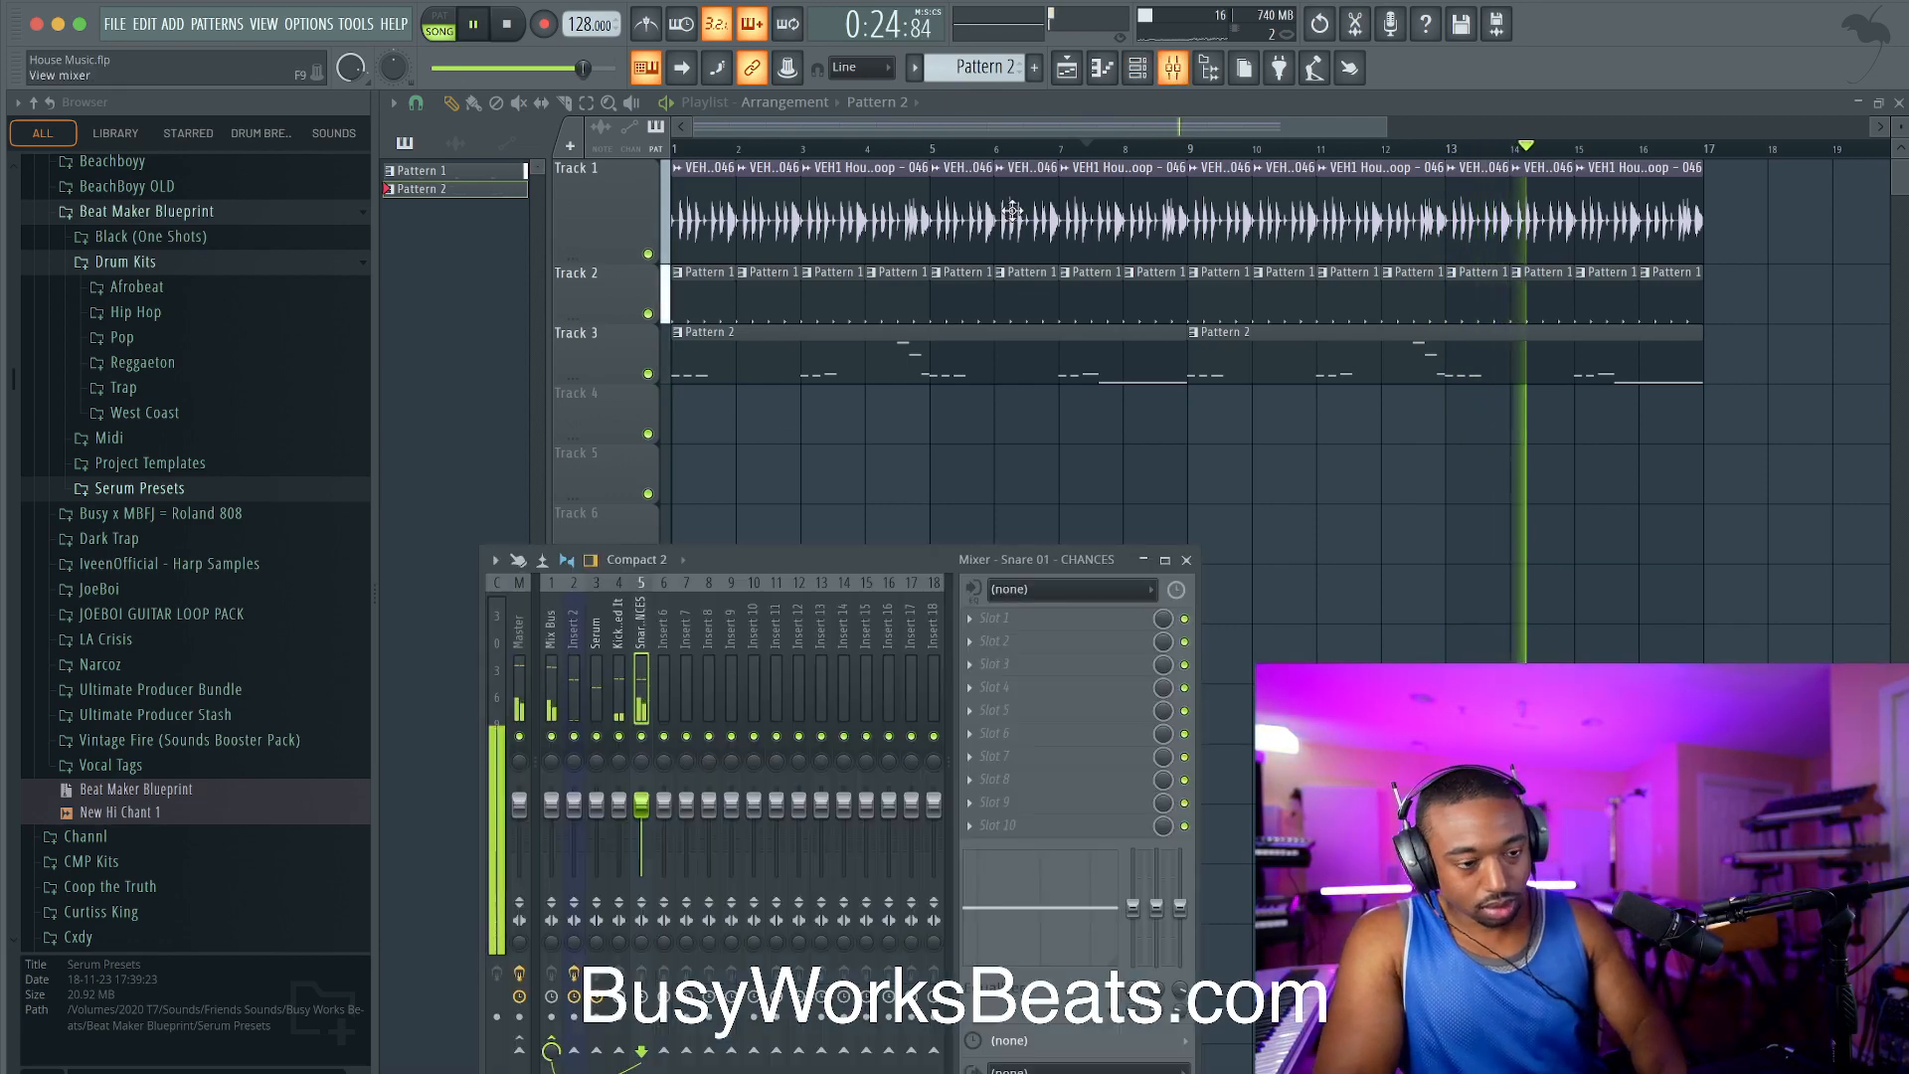
click(1187, 560)
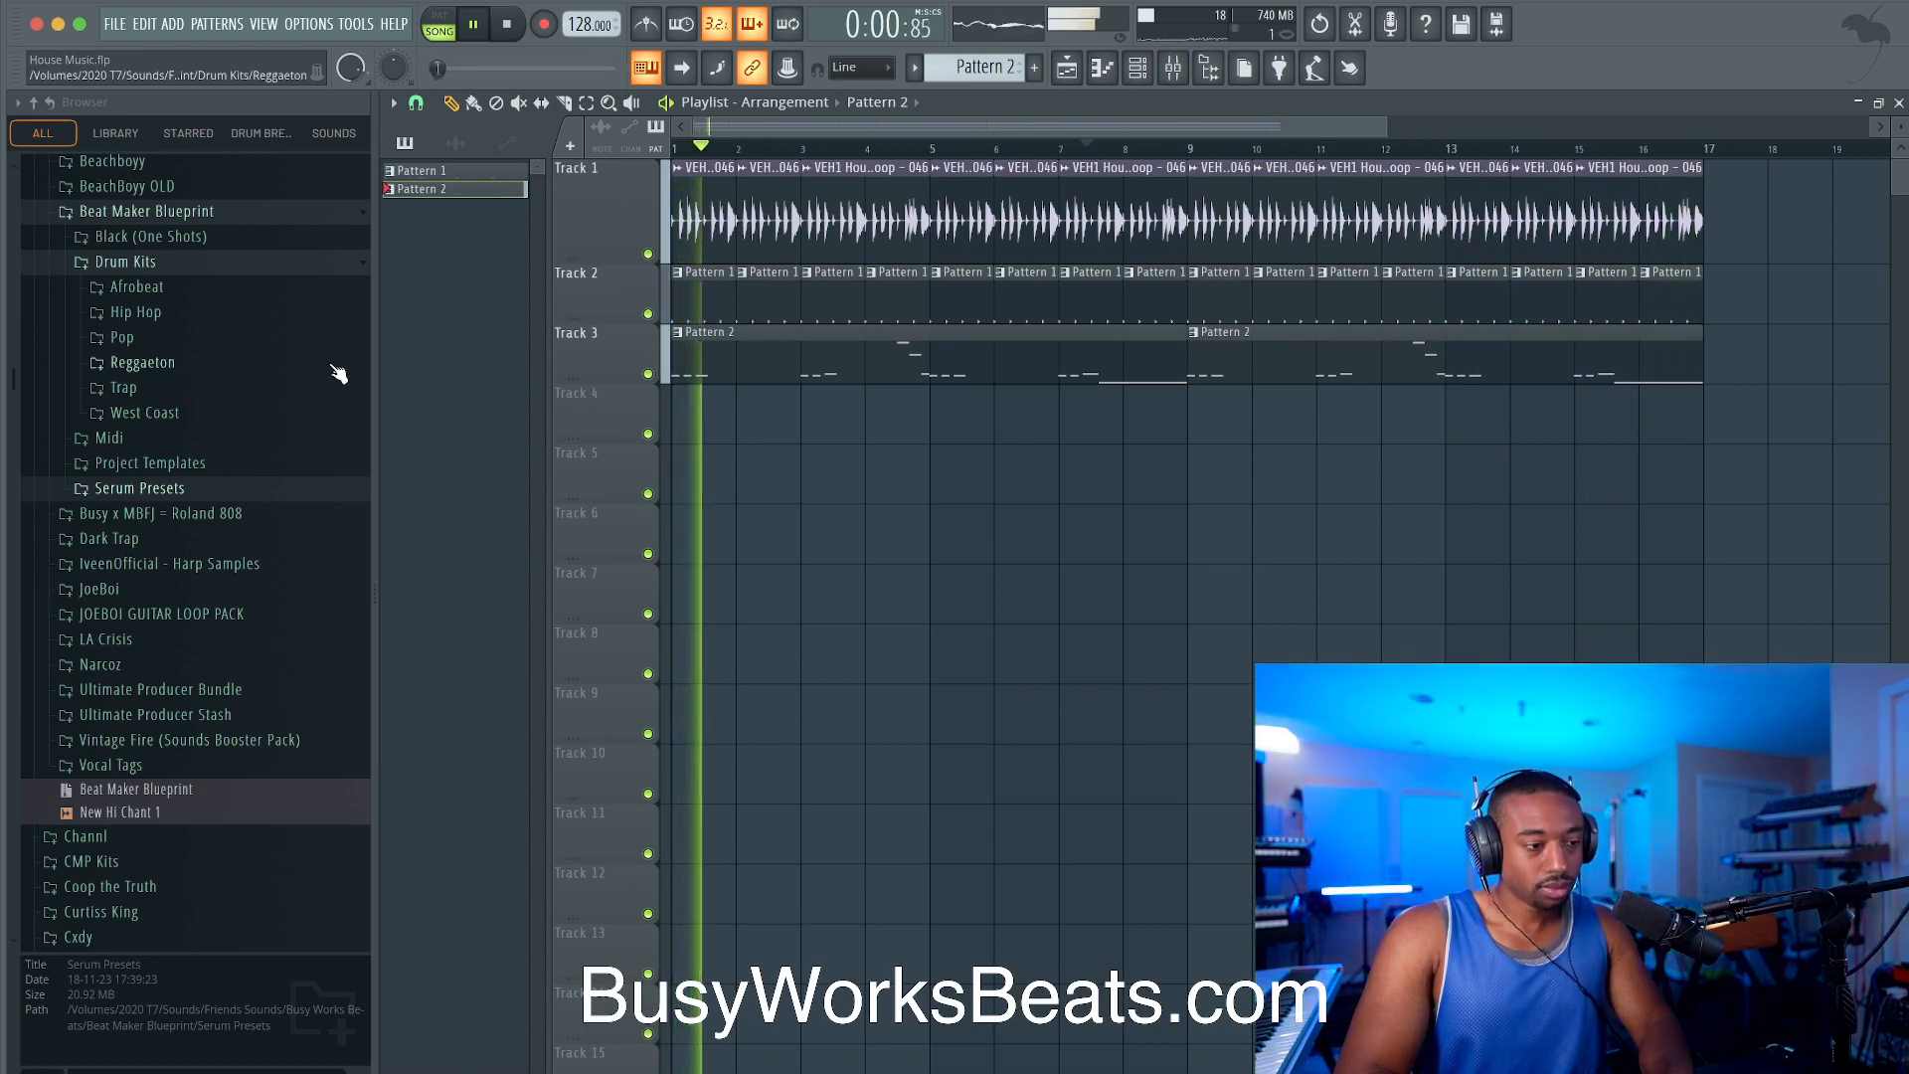
scroll(336, 371, up, 2)
key(F9)
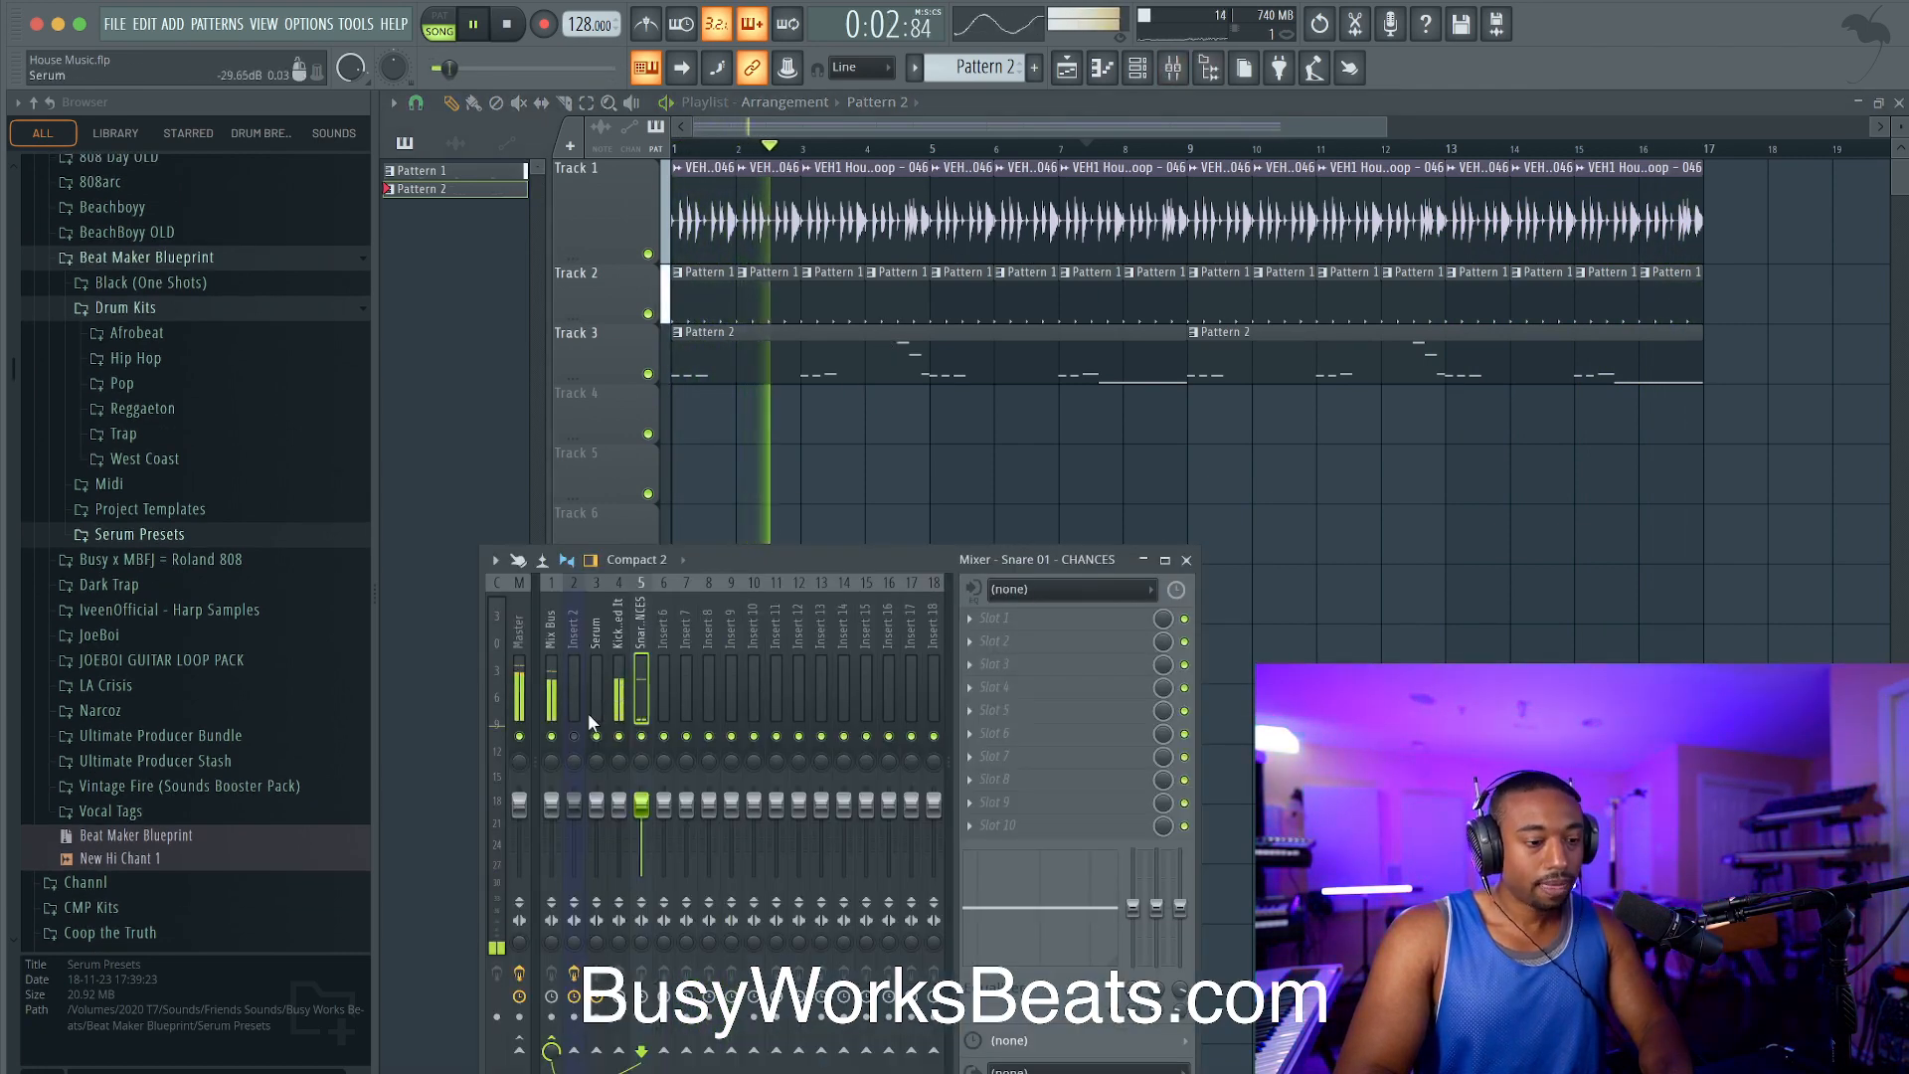
click(1186, 559)
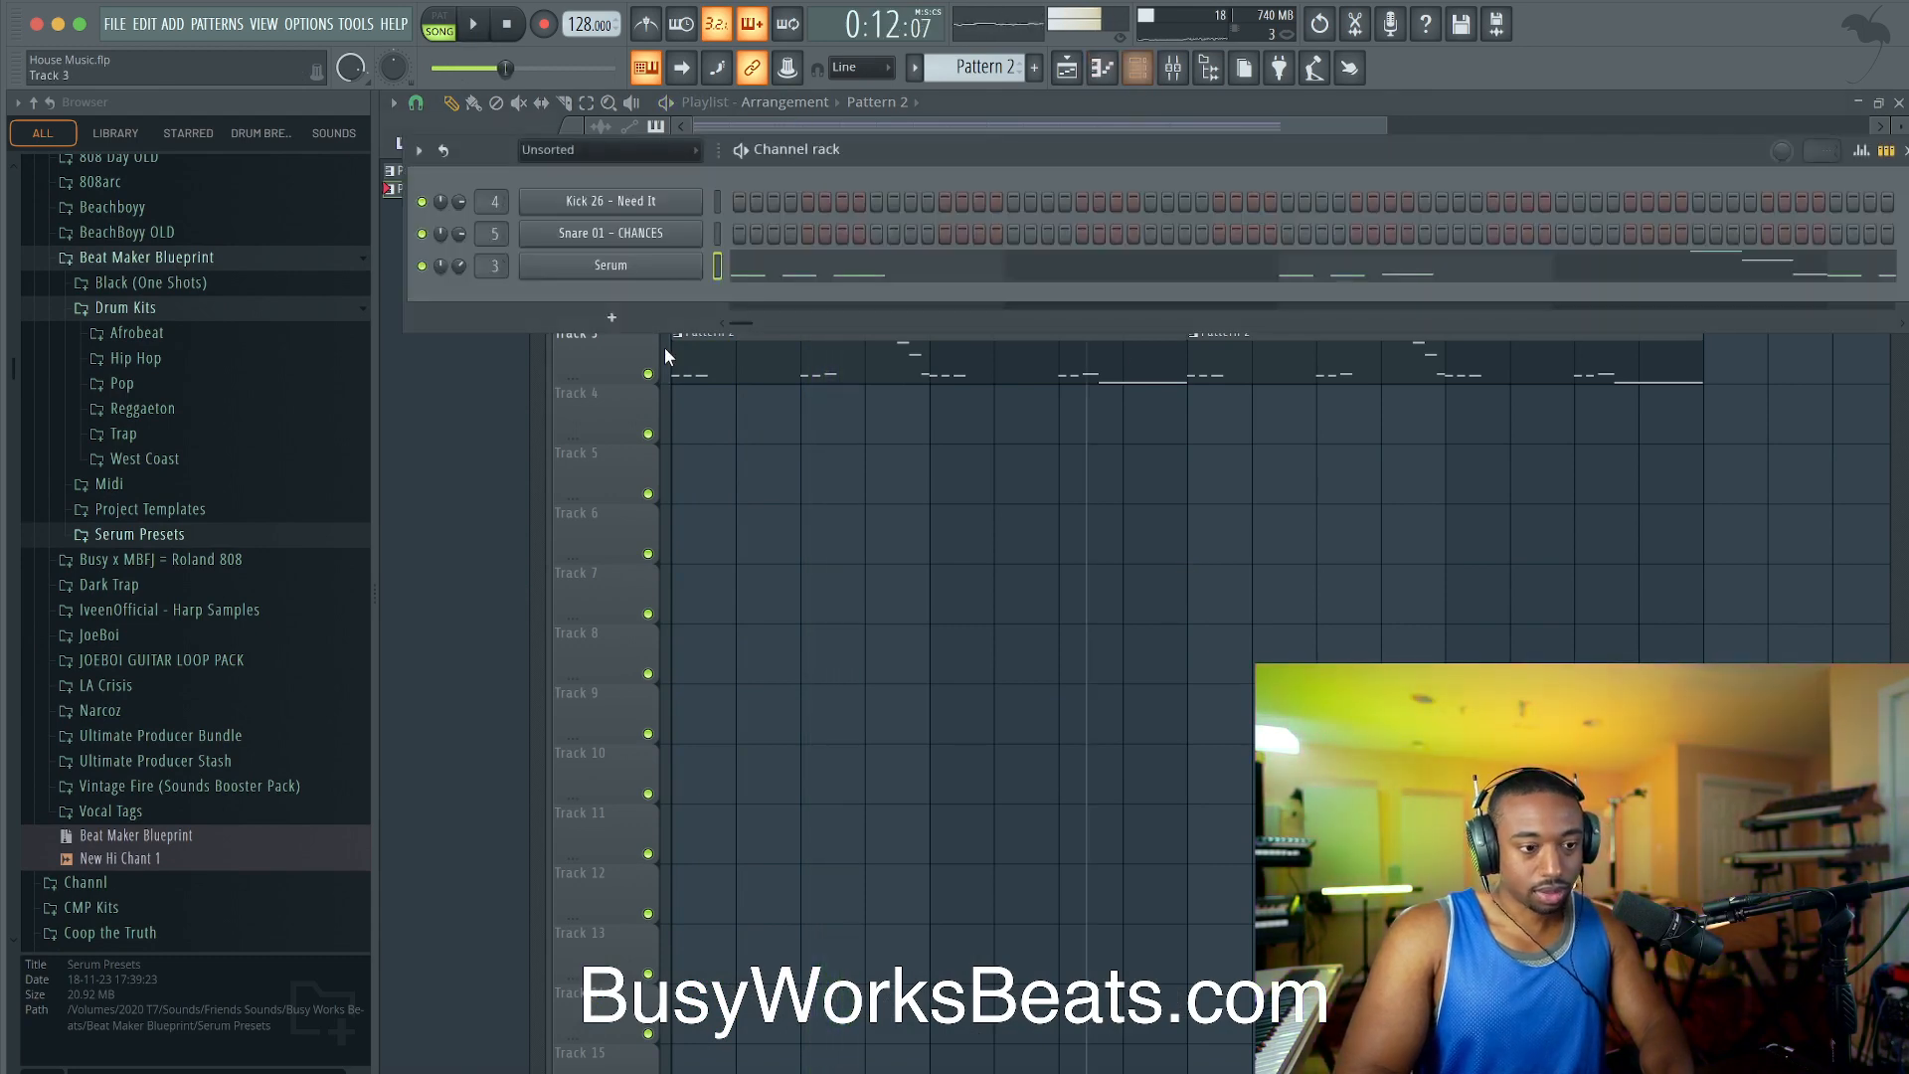
Step: Add a Nexus instrument channel and choose the Arena Ambience preset from its Piano category
click(611, 316)
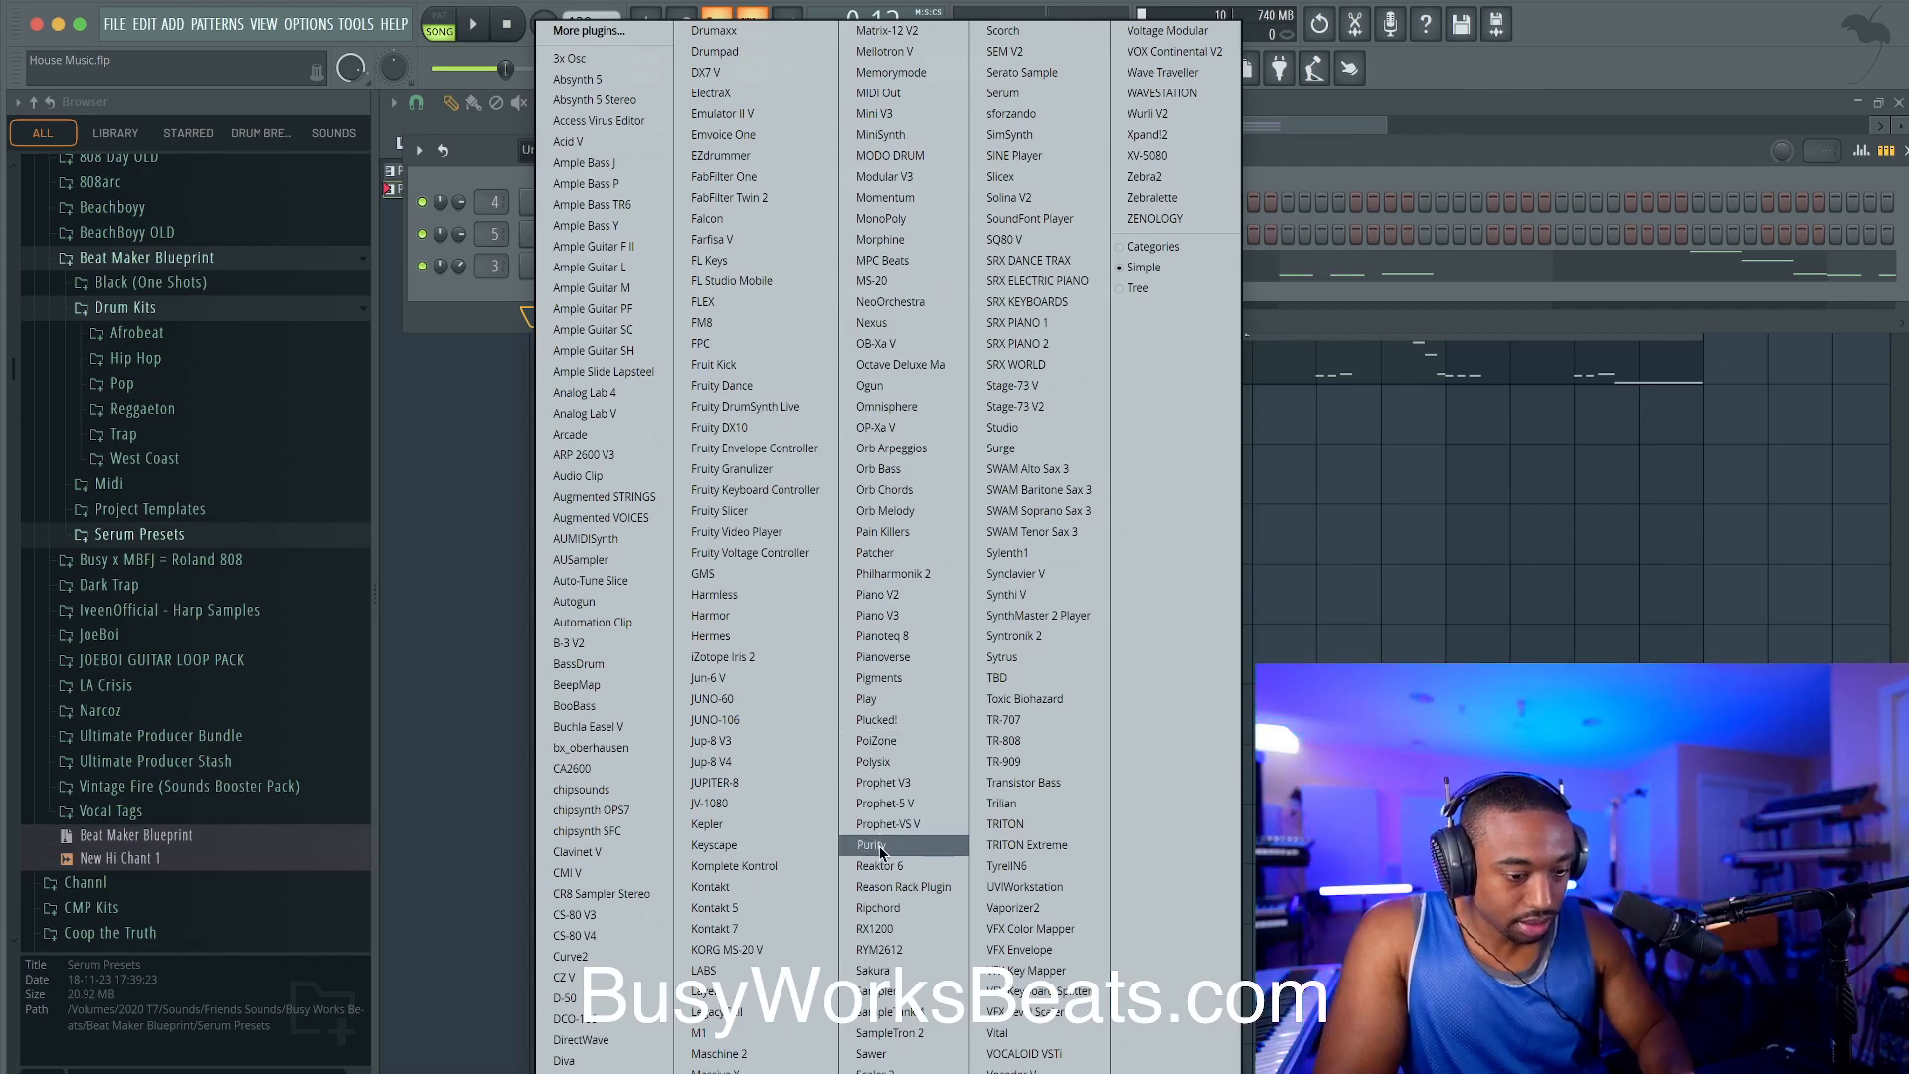
click(915, 333)
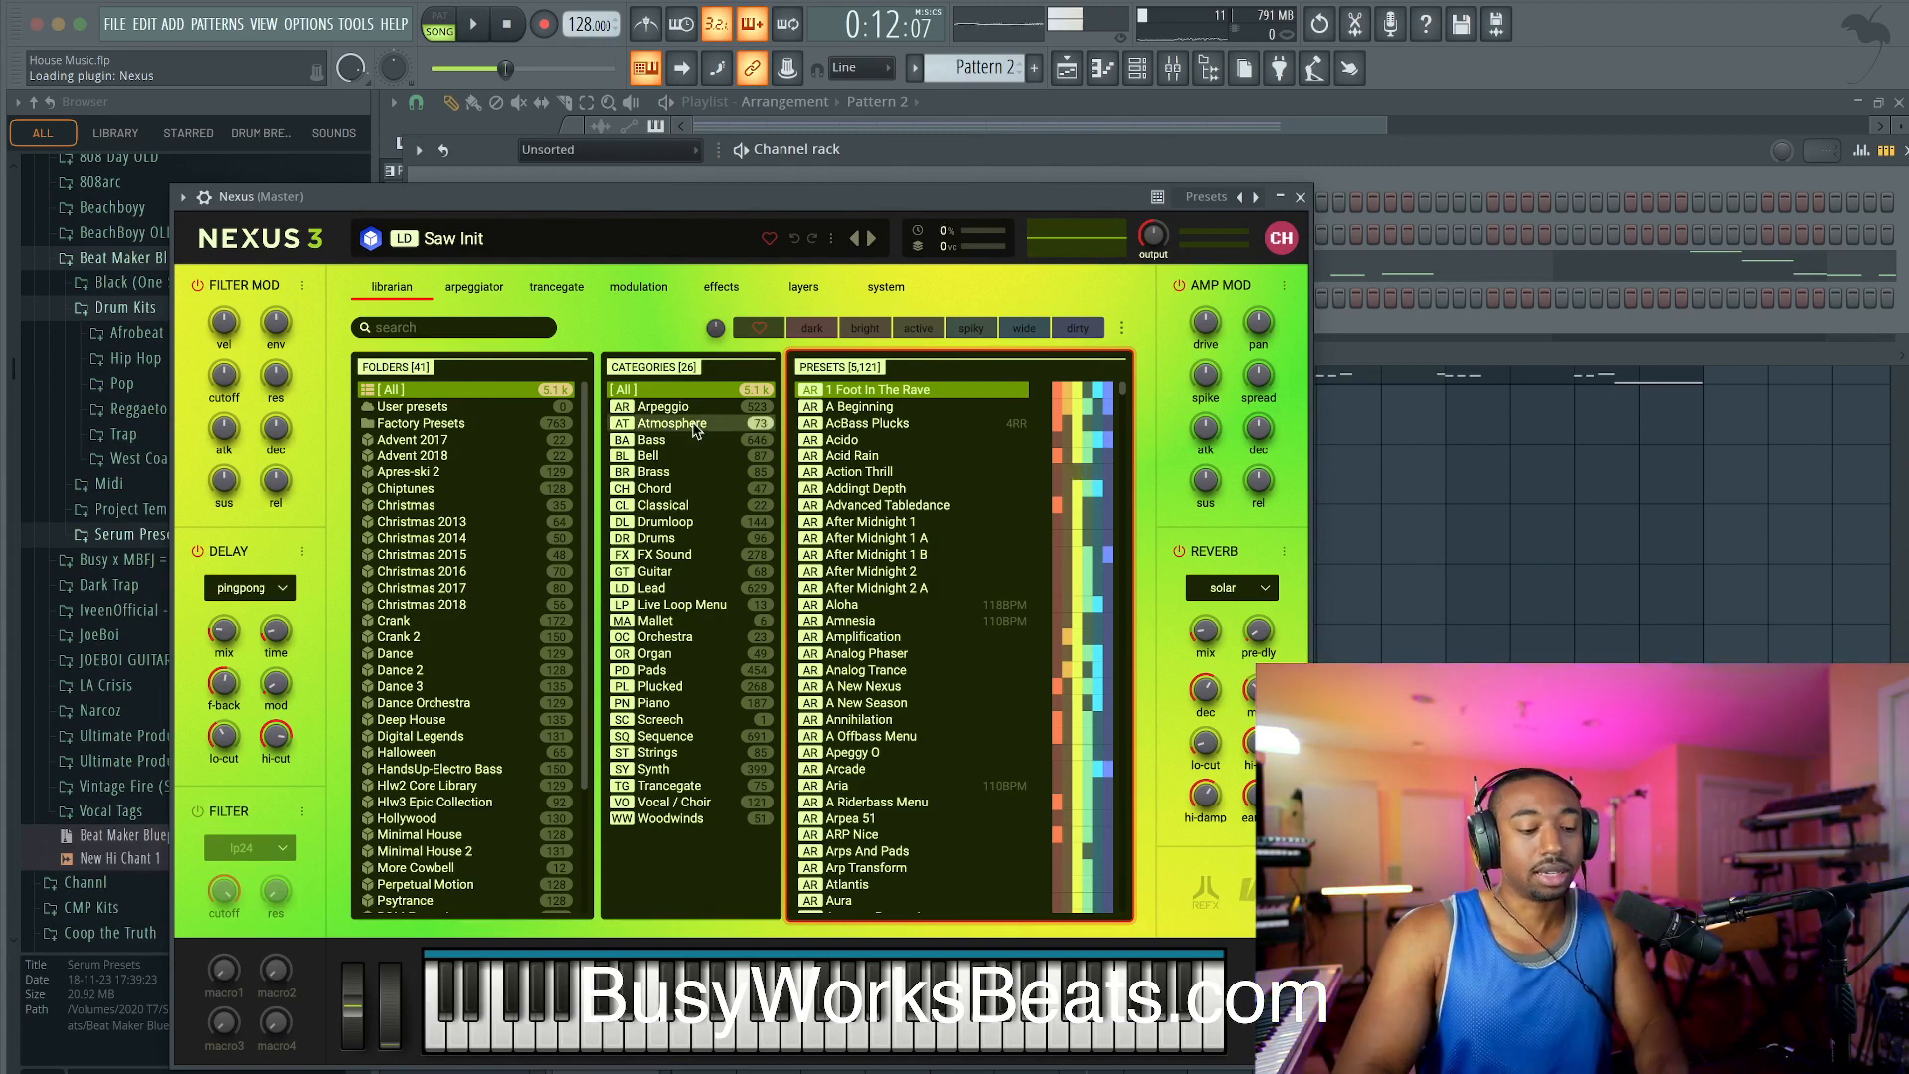
click(664, 702)
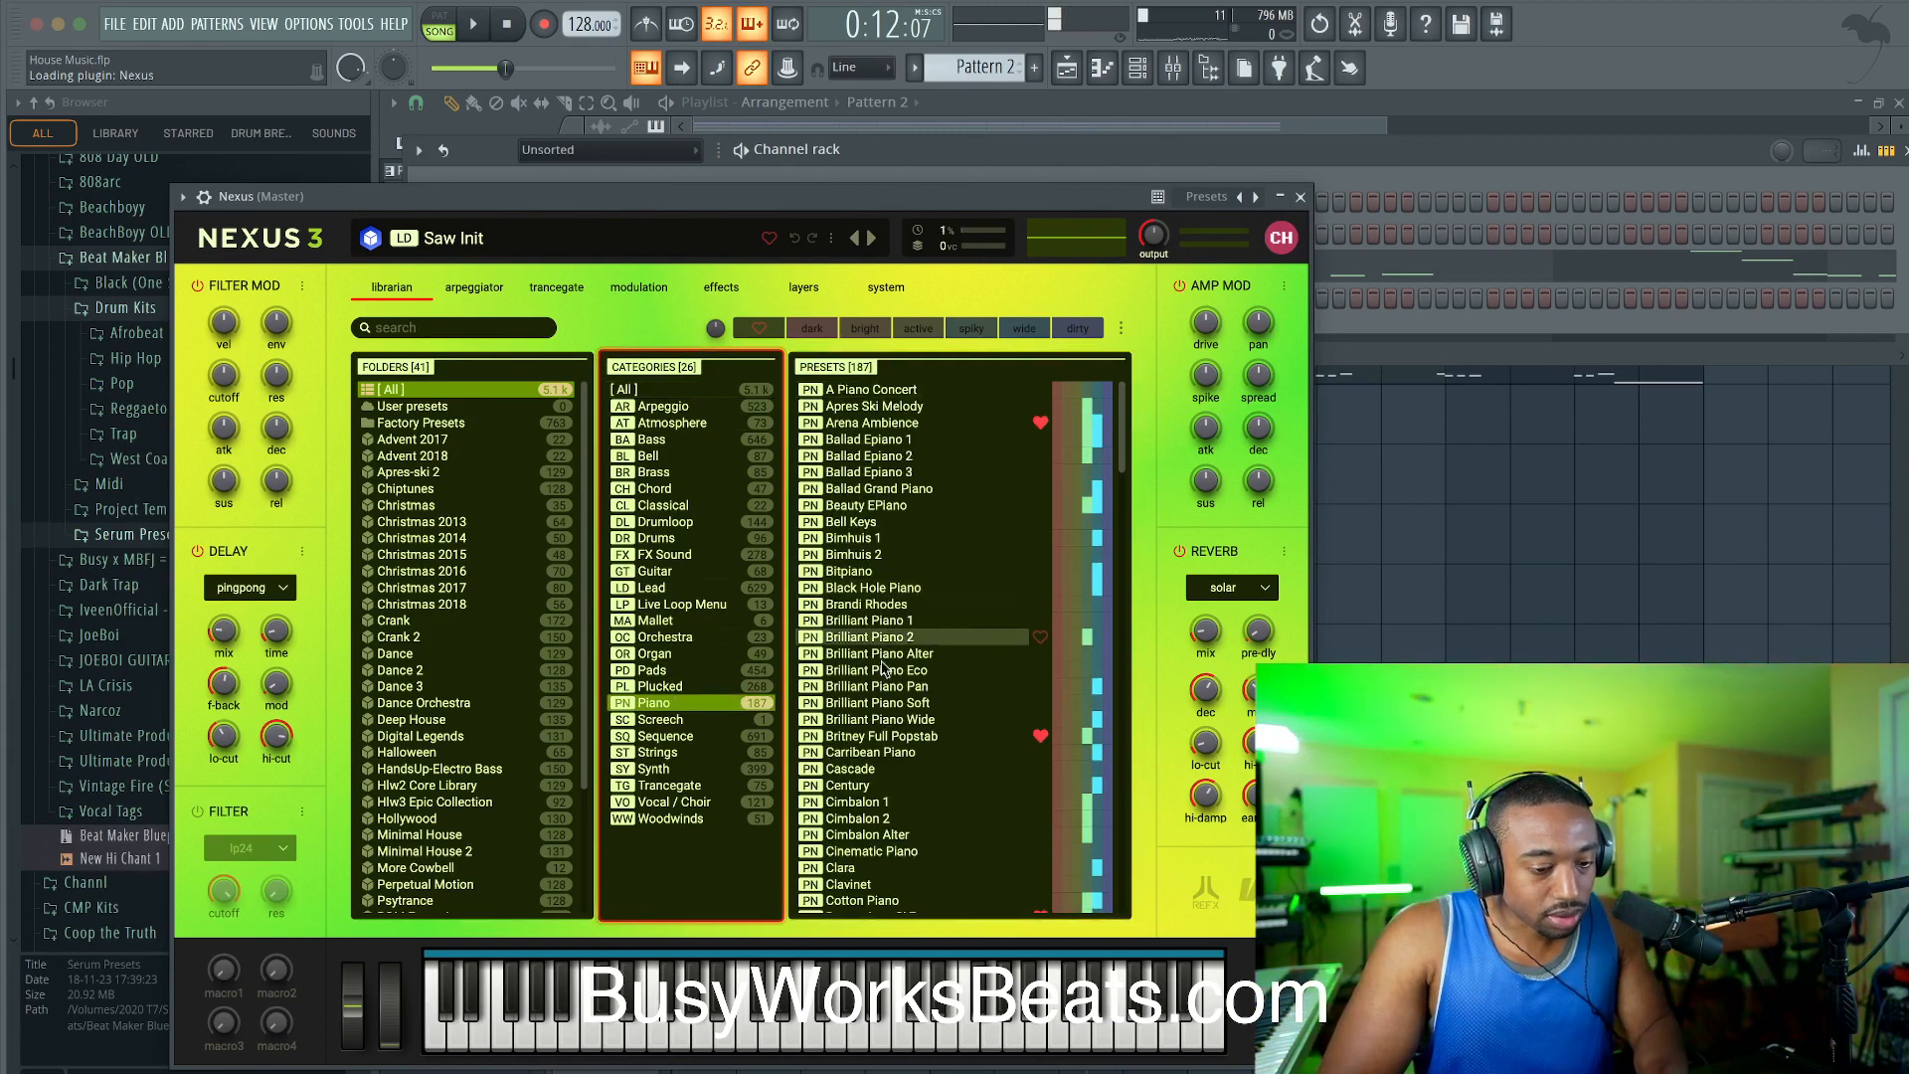
click(912, 424)
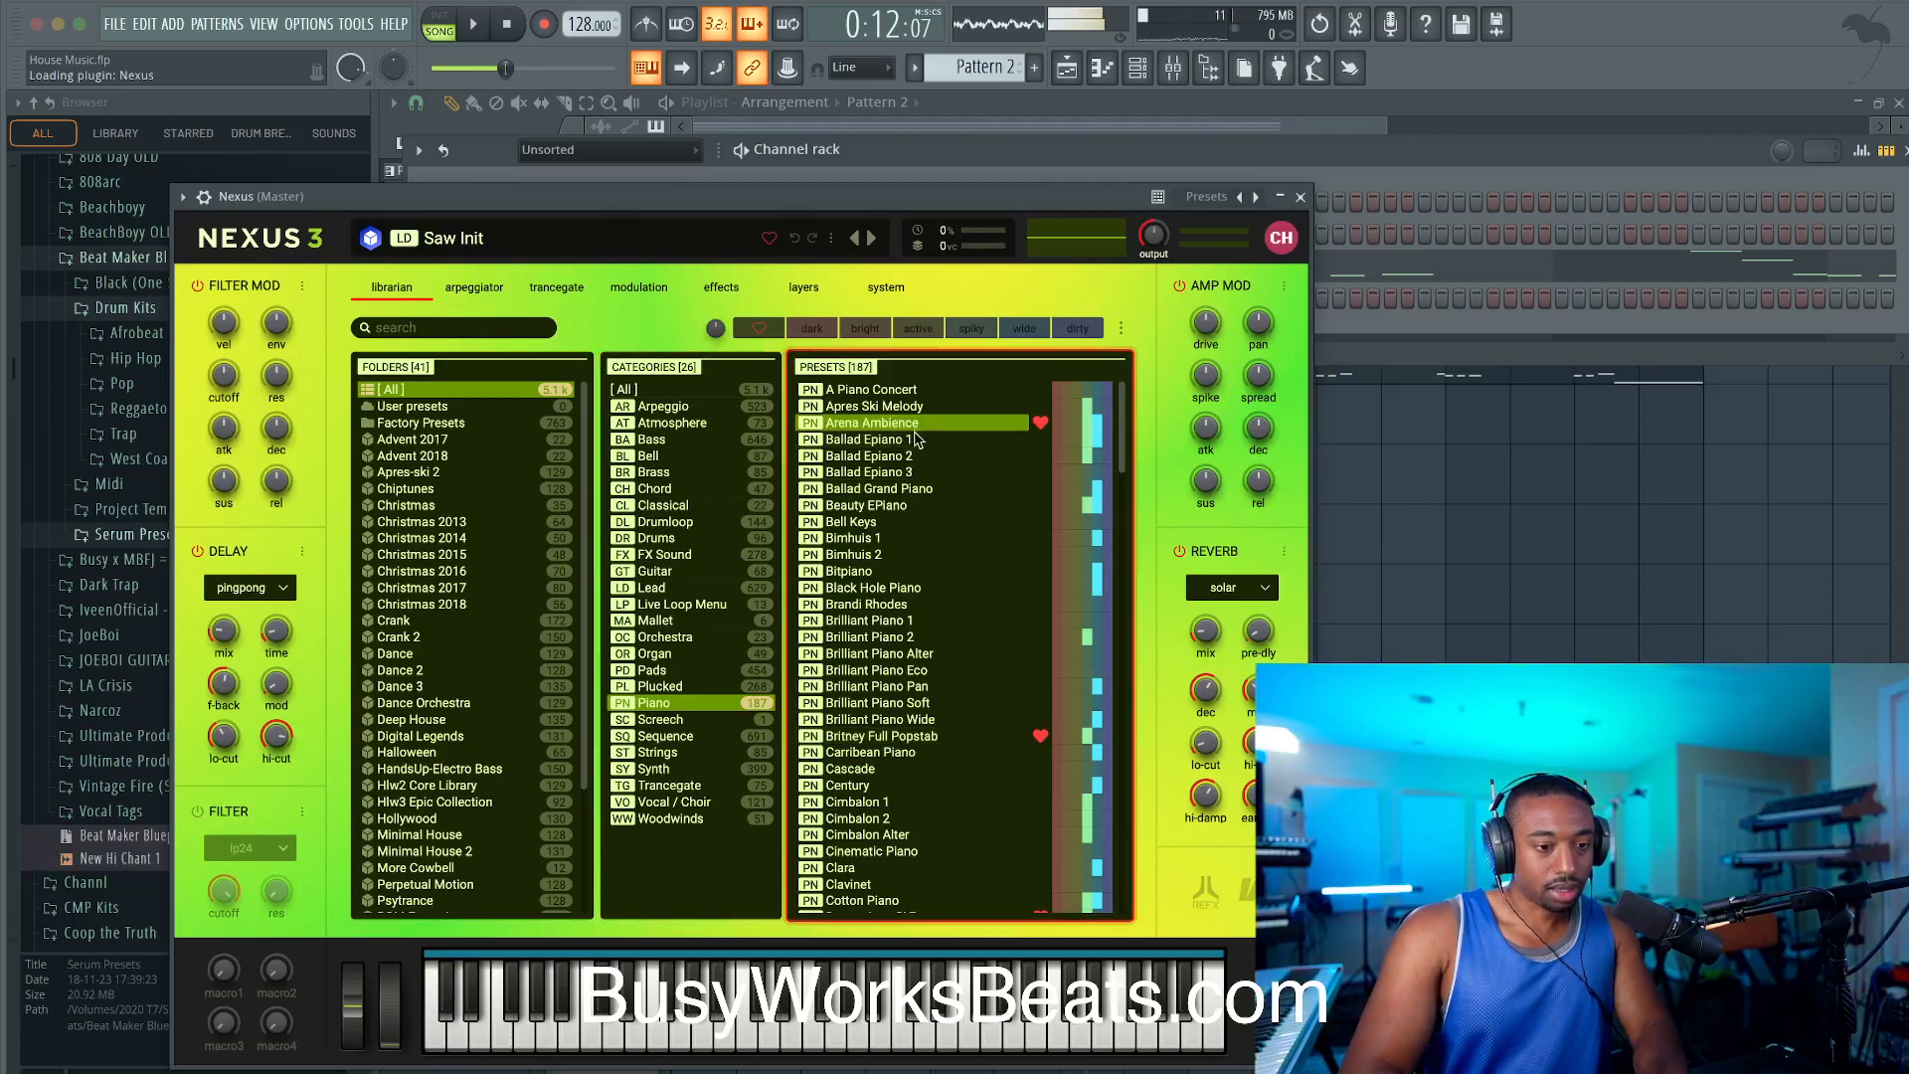
Step: Load the Dancepiano 2k7 preset from the Nexus Piano category and look through the presets further down the list
scroll(911, 577, down, 4)
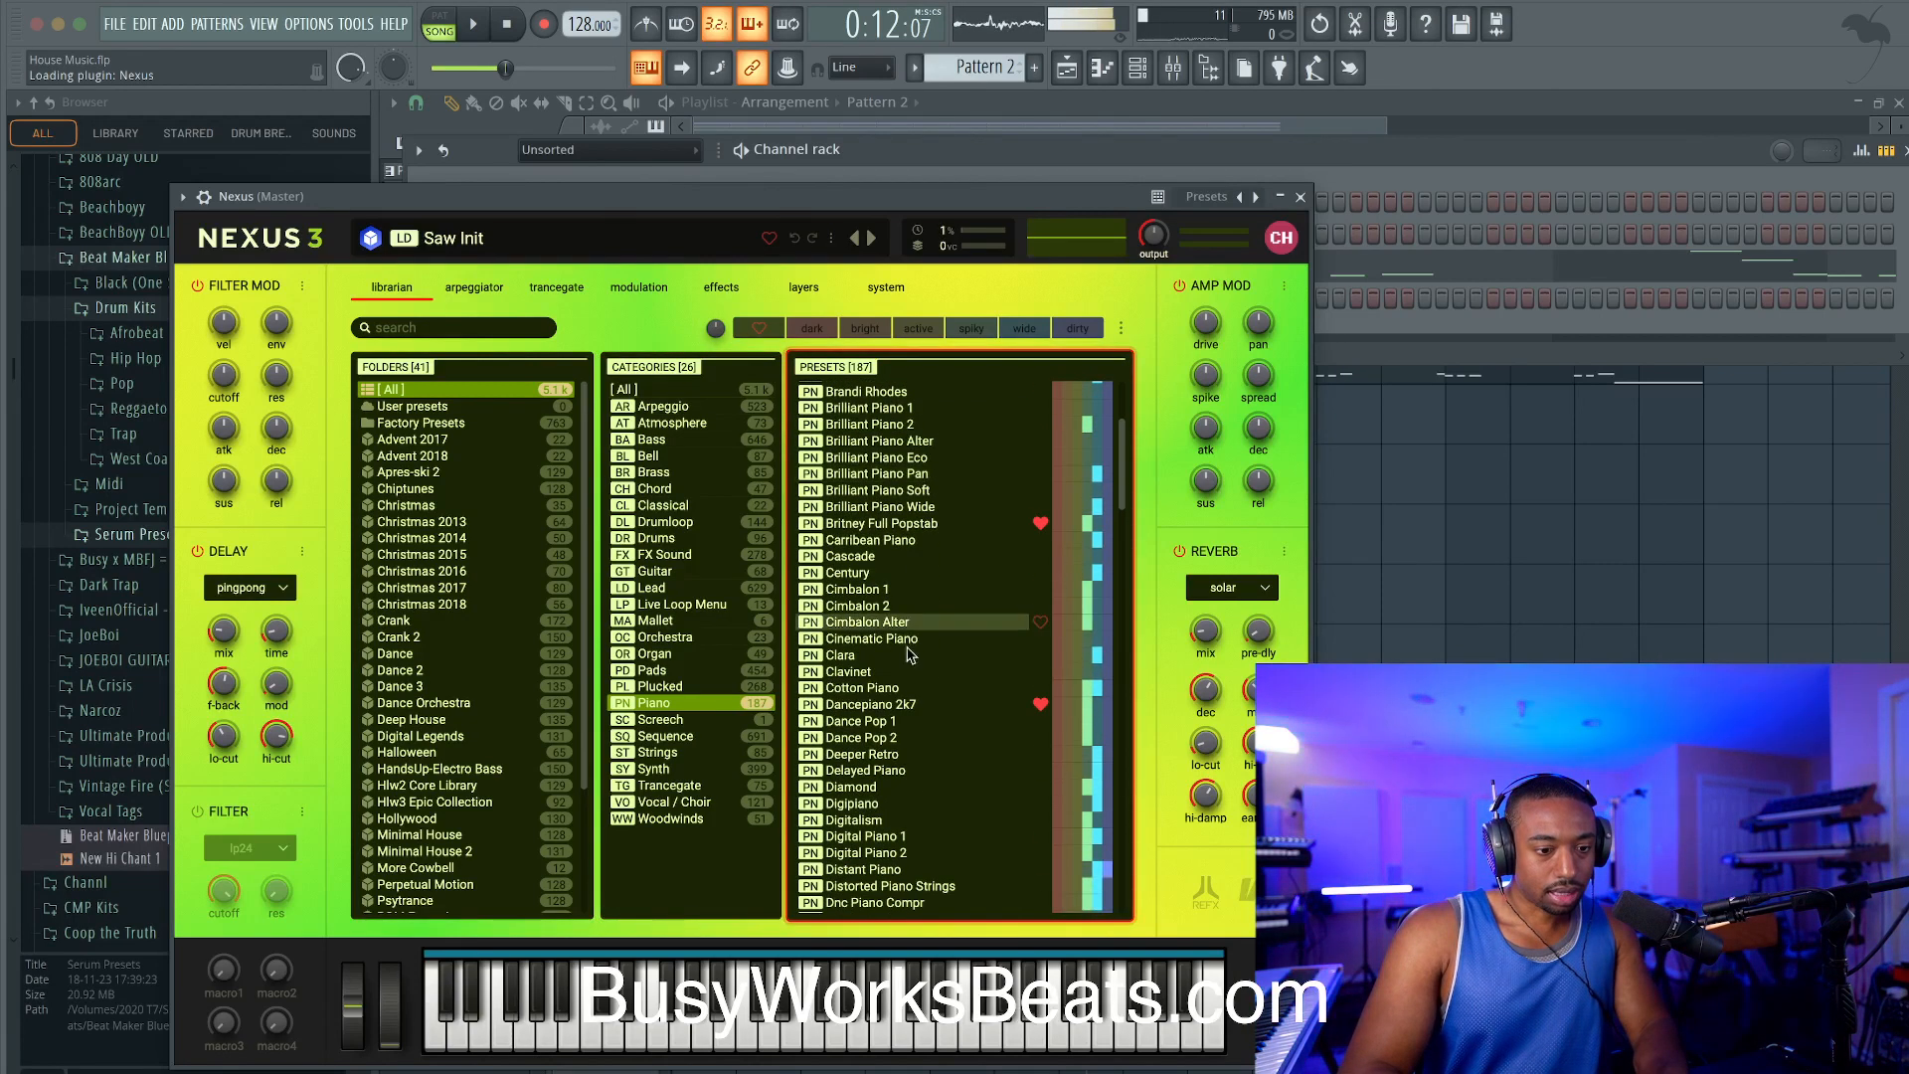
click(903, 705)
scroll(904, 710, down, 3)
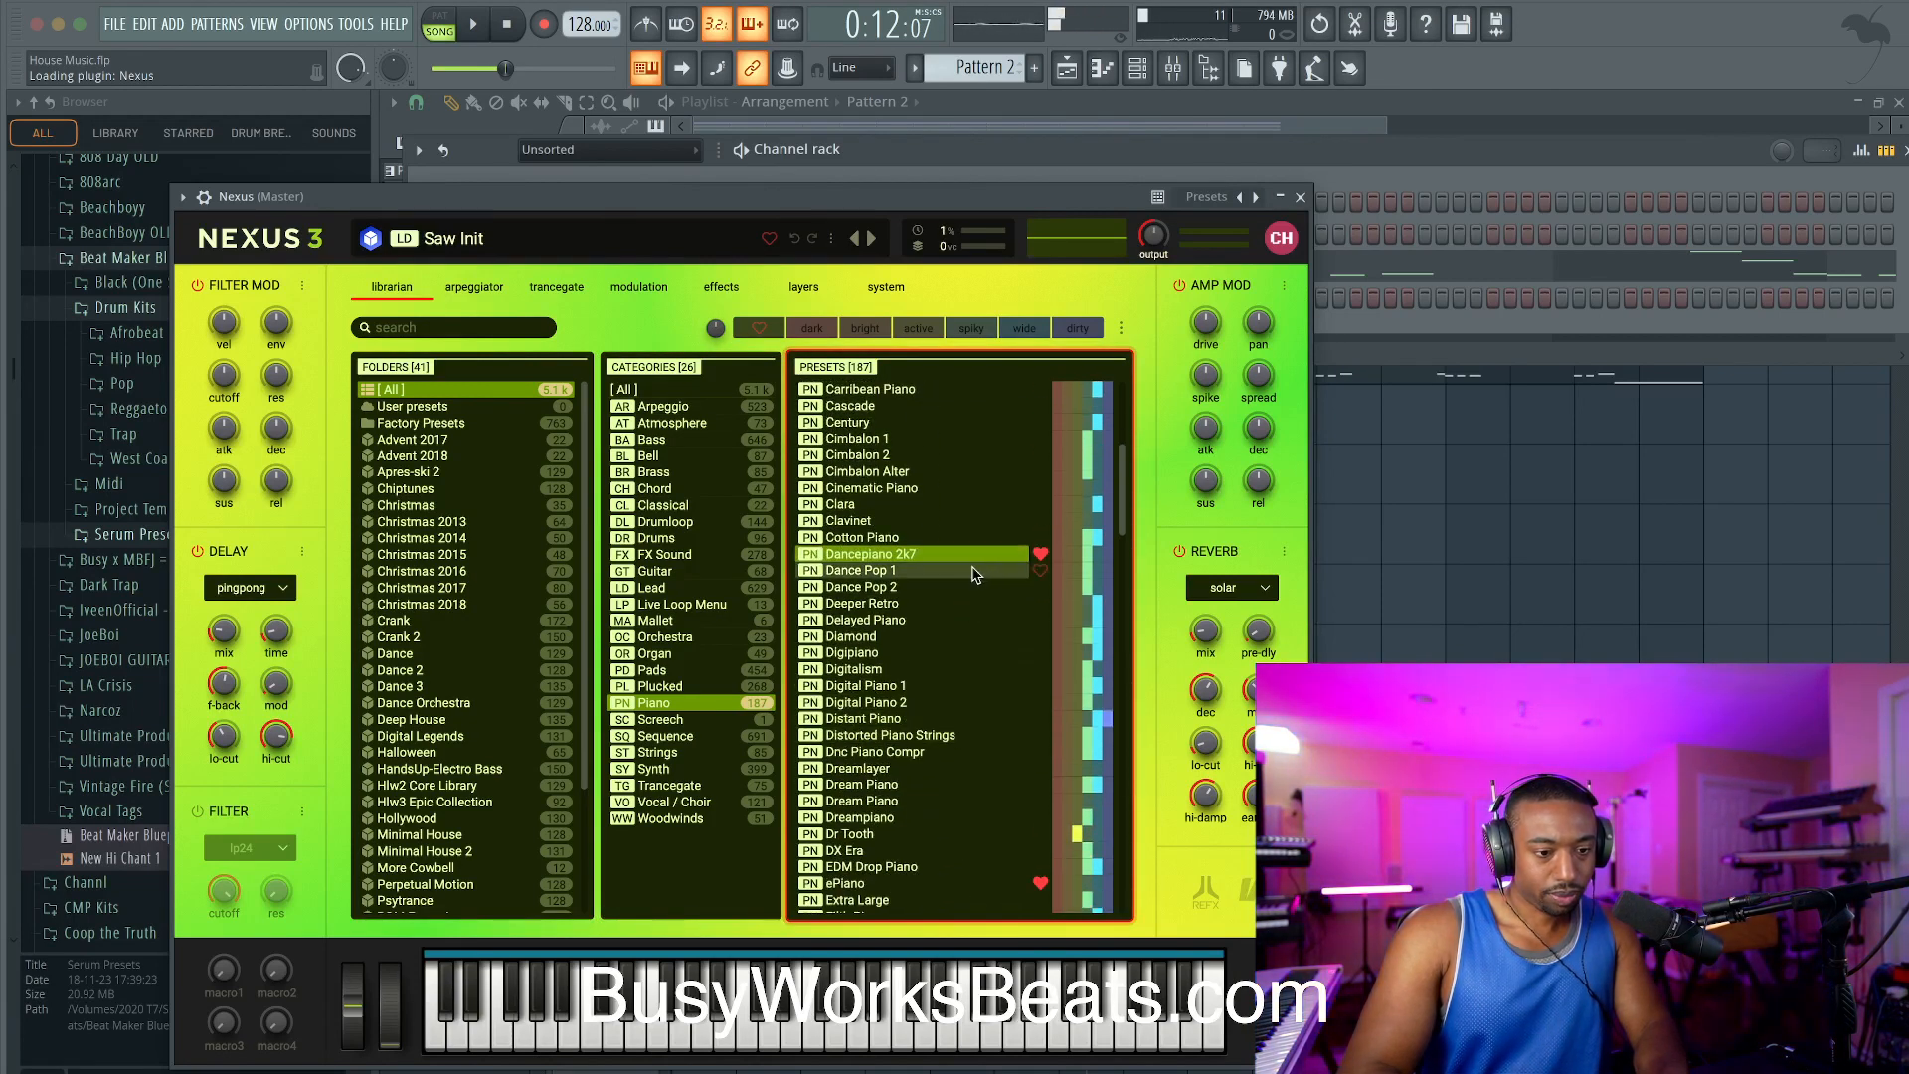
scroll(975, 562, down, 5)
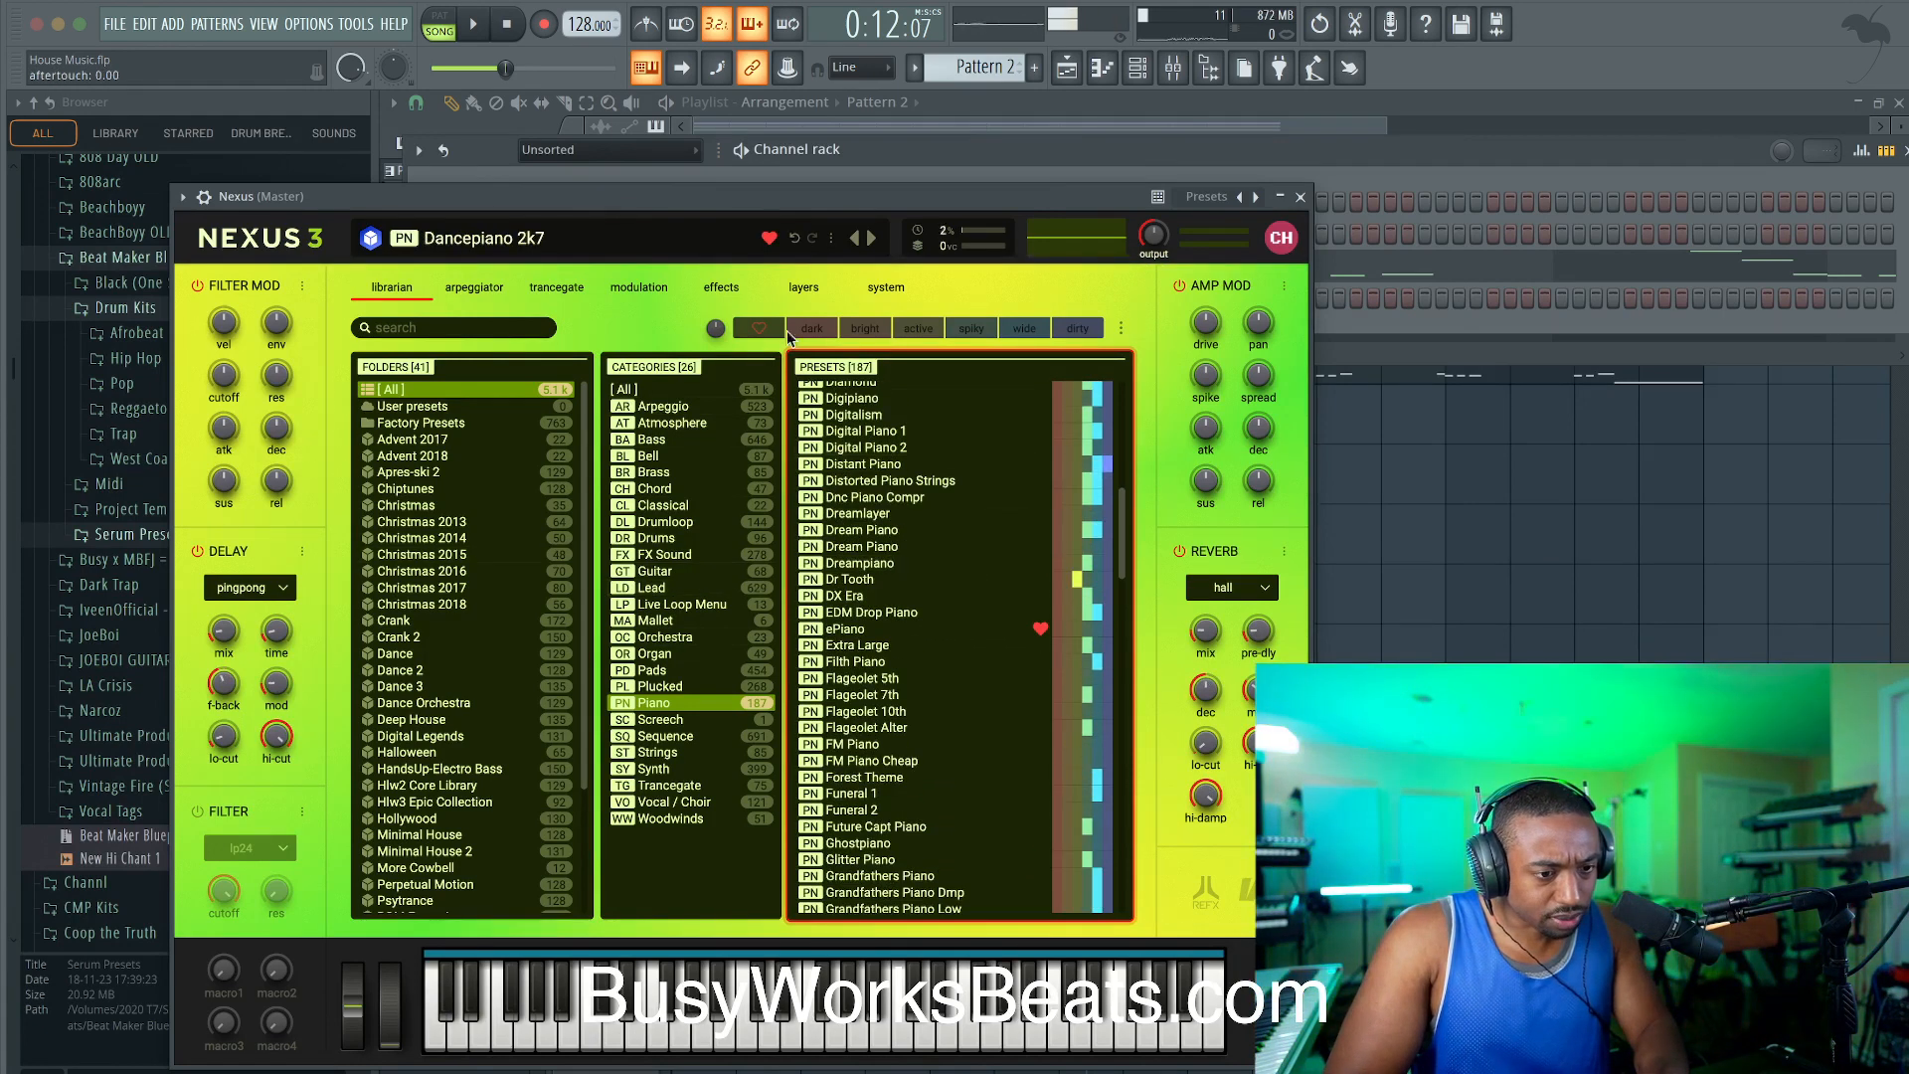
Step: Search the Nexus piano presets for "house", load Houseworks, and route the Nexus channel to mixer track 6
click(502, 327)
text(house)
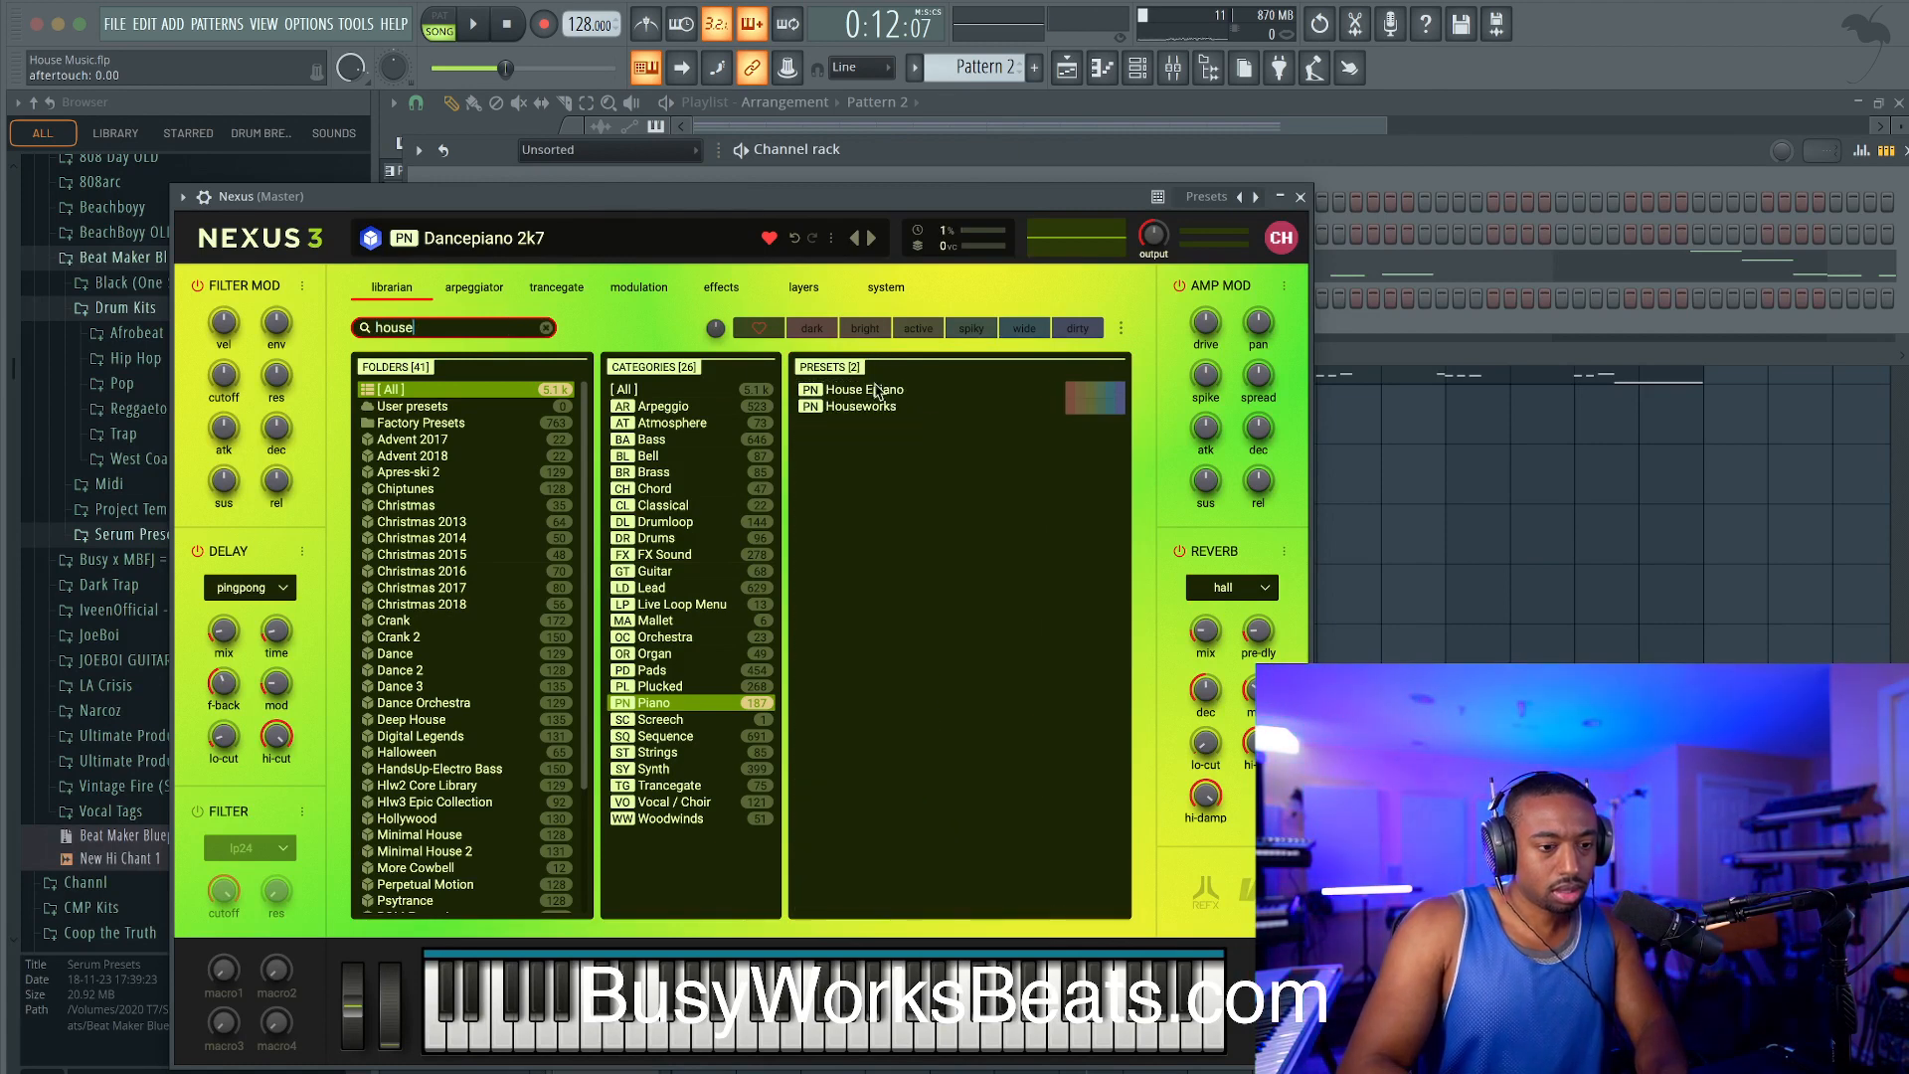
click(874, 389)
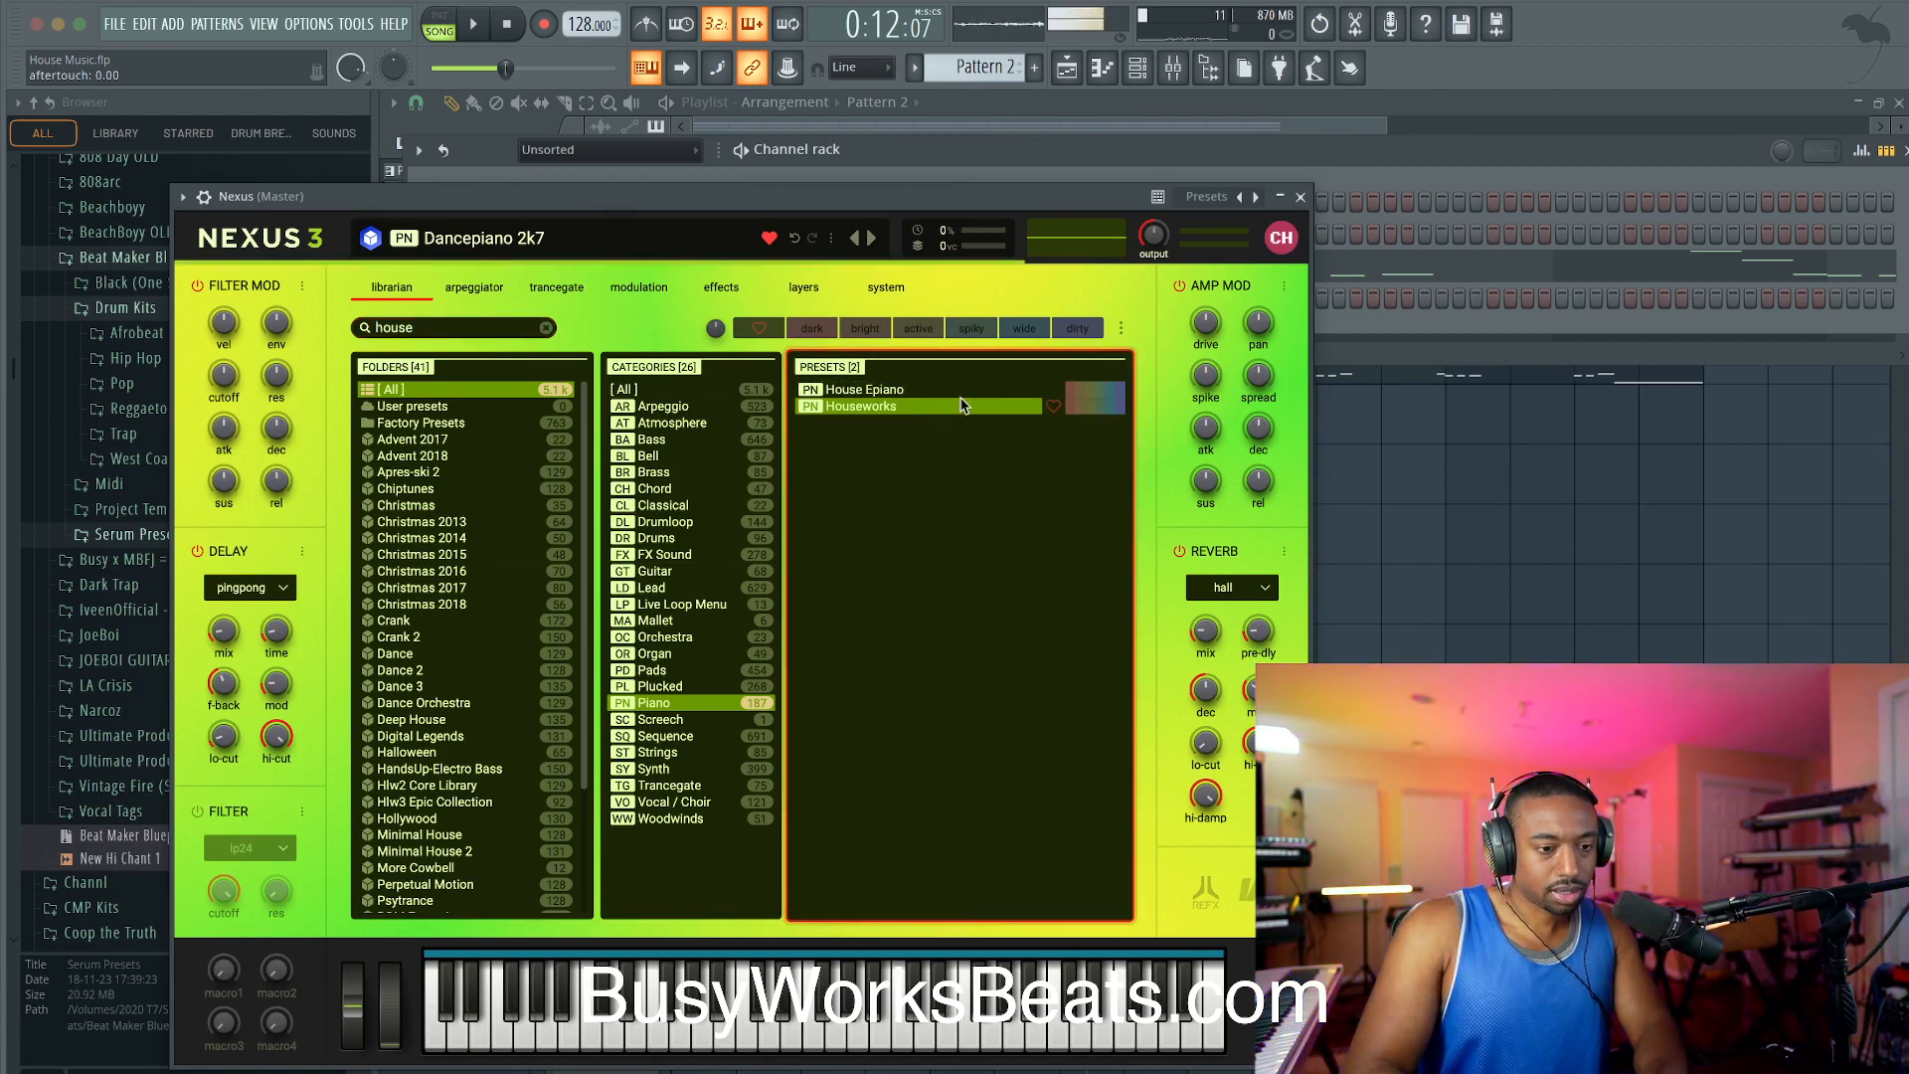
double_click(960, 404)
click(1299, 197)
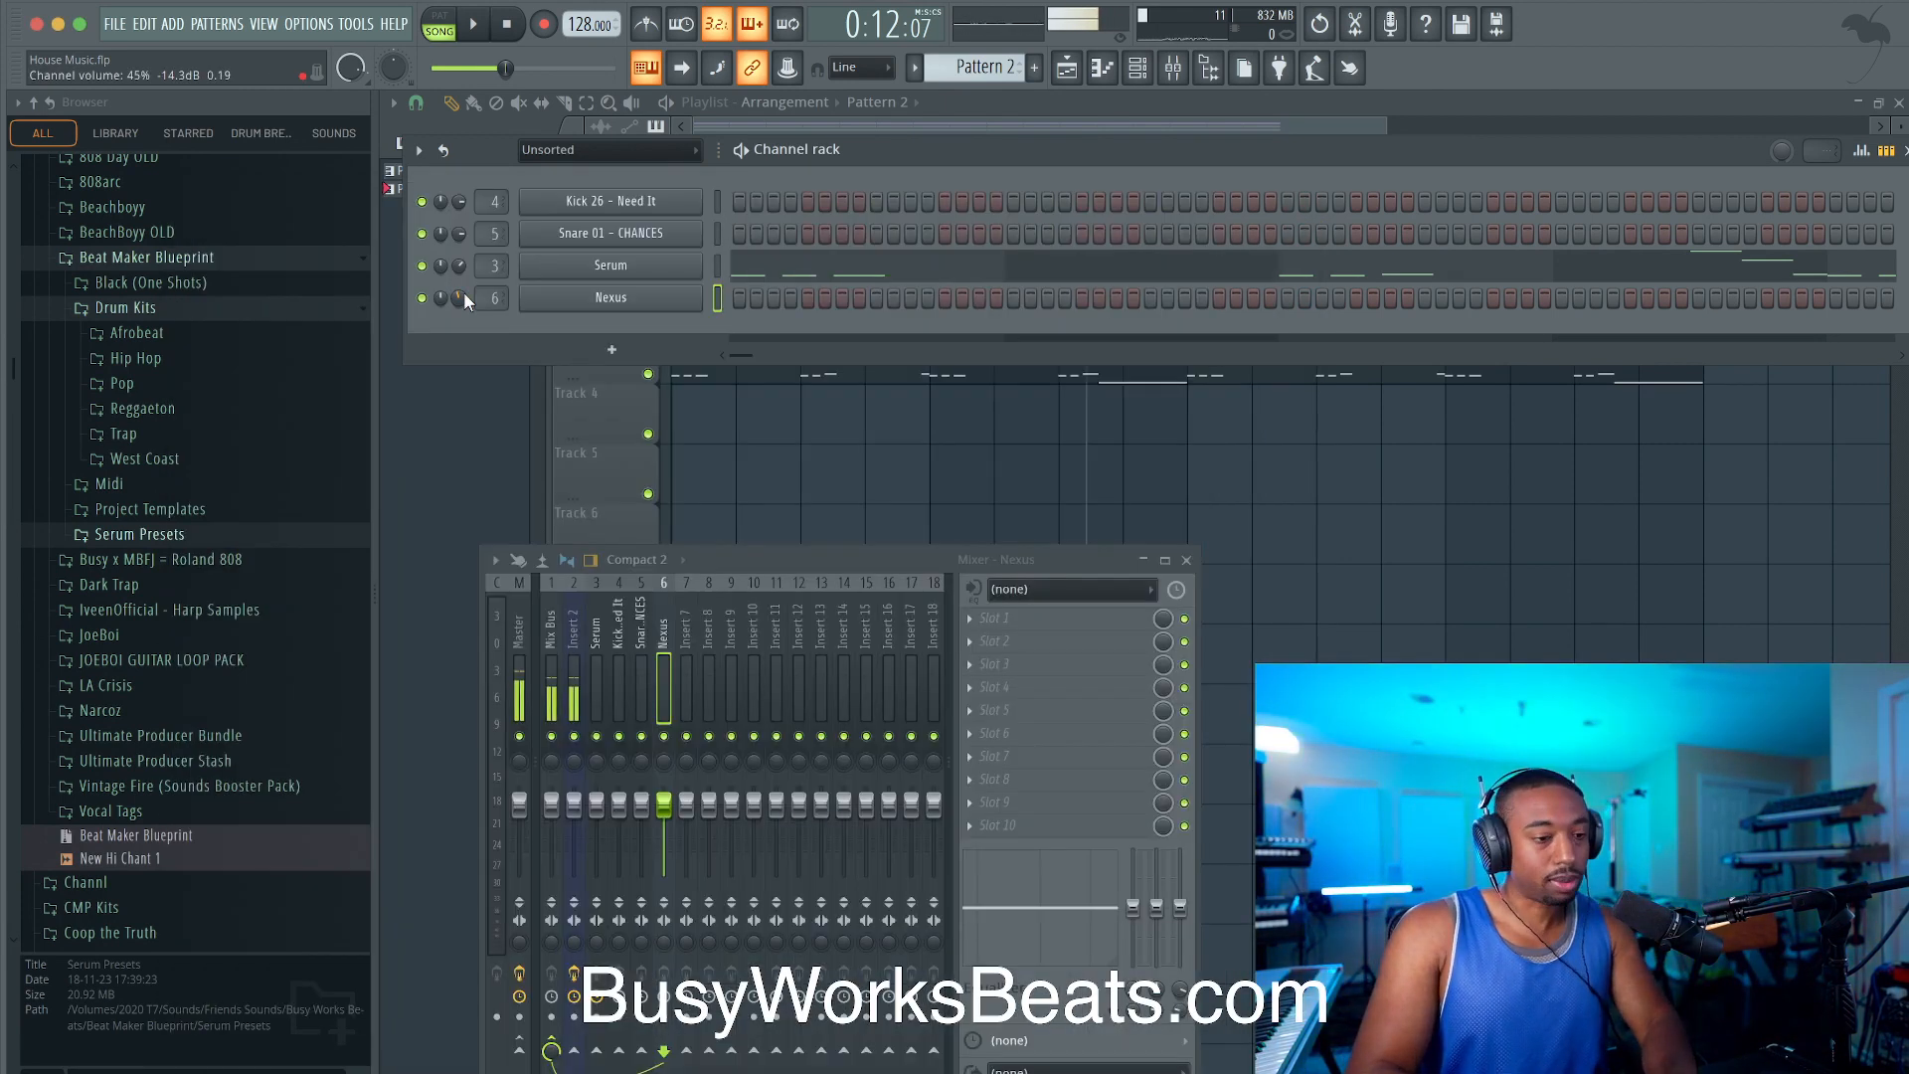
key(ctrl+l)
Step: Create Pattern 3 and place a four-bar clip of it at the start of Track 4 in the playlist
key(space)
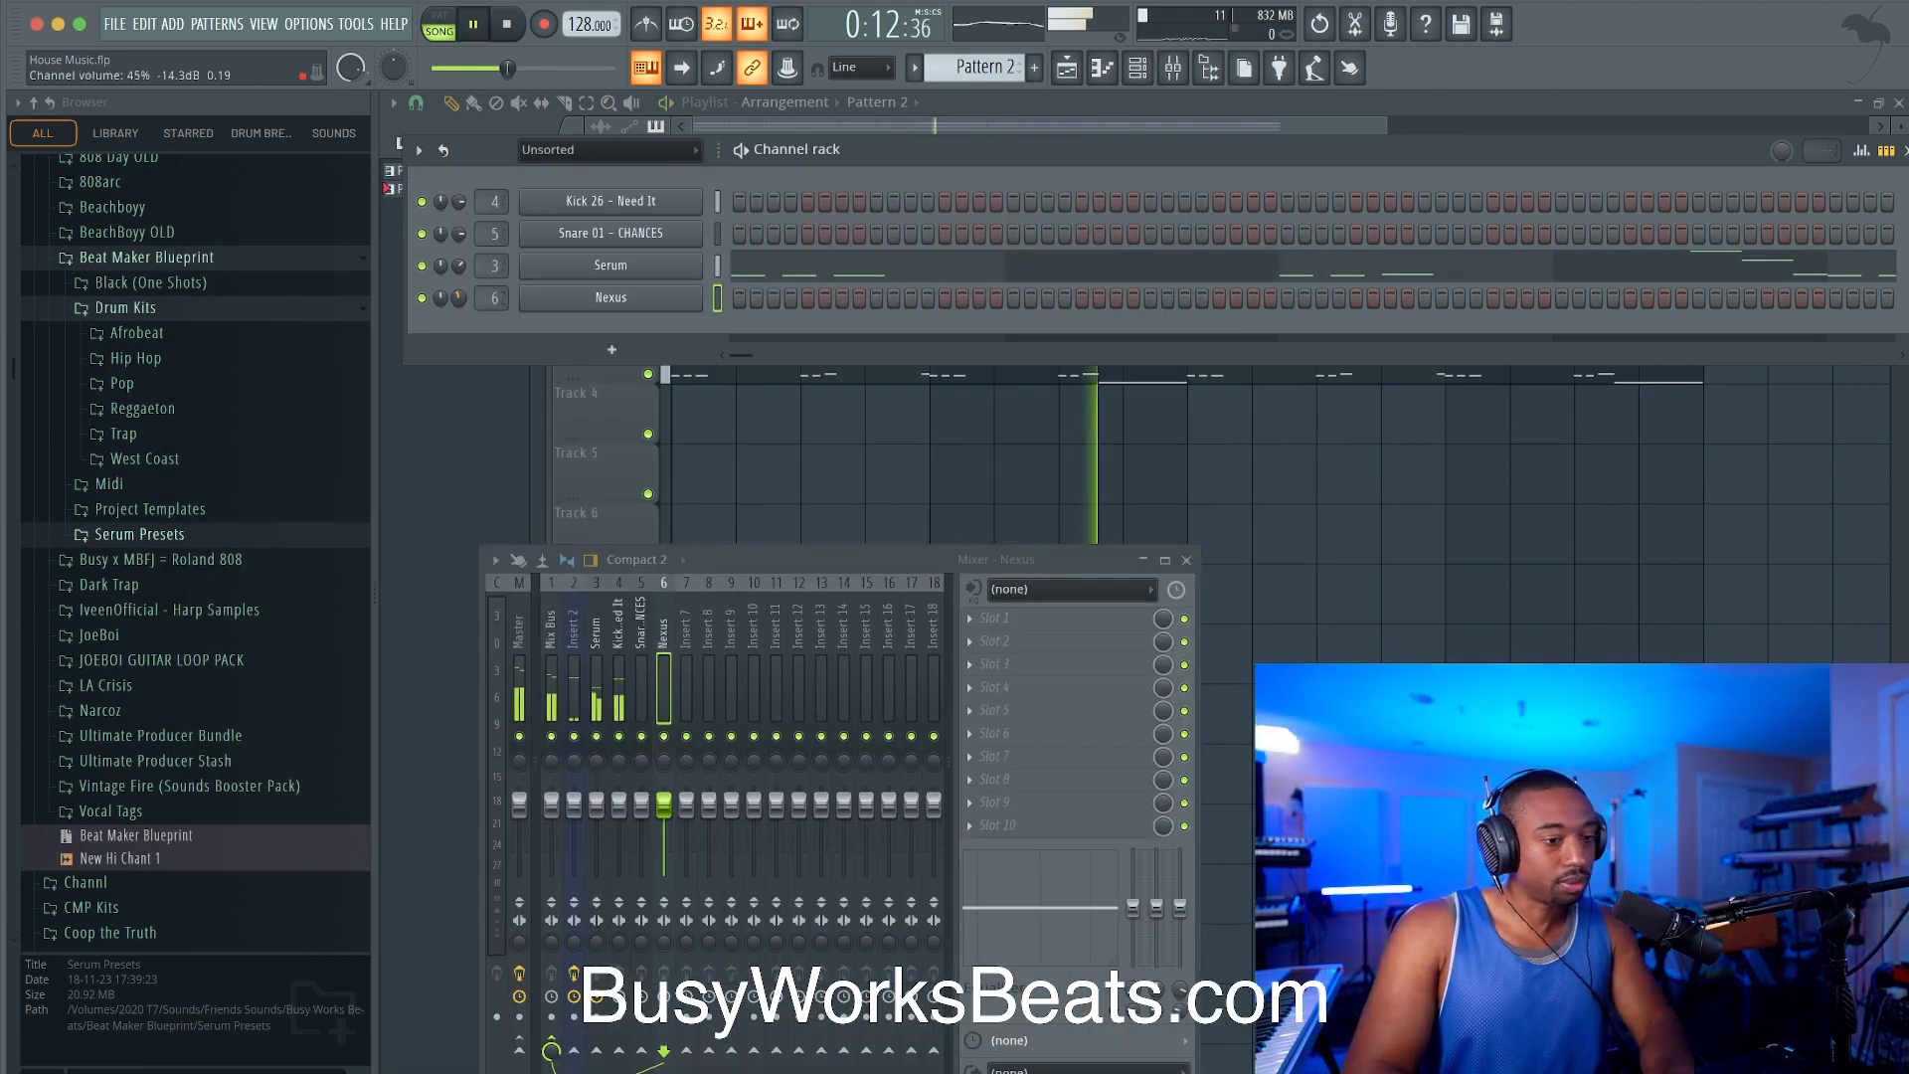
click(980, 67)
click(1129, 90)
key(F5)
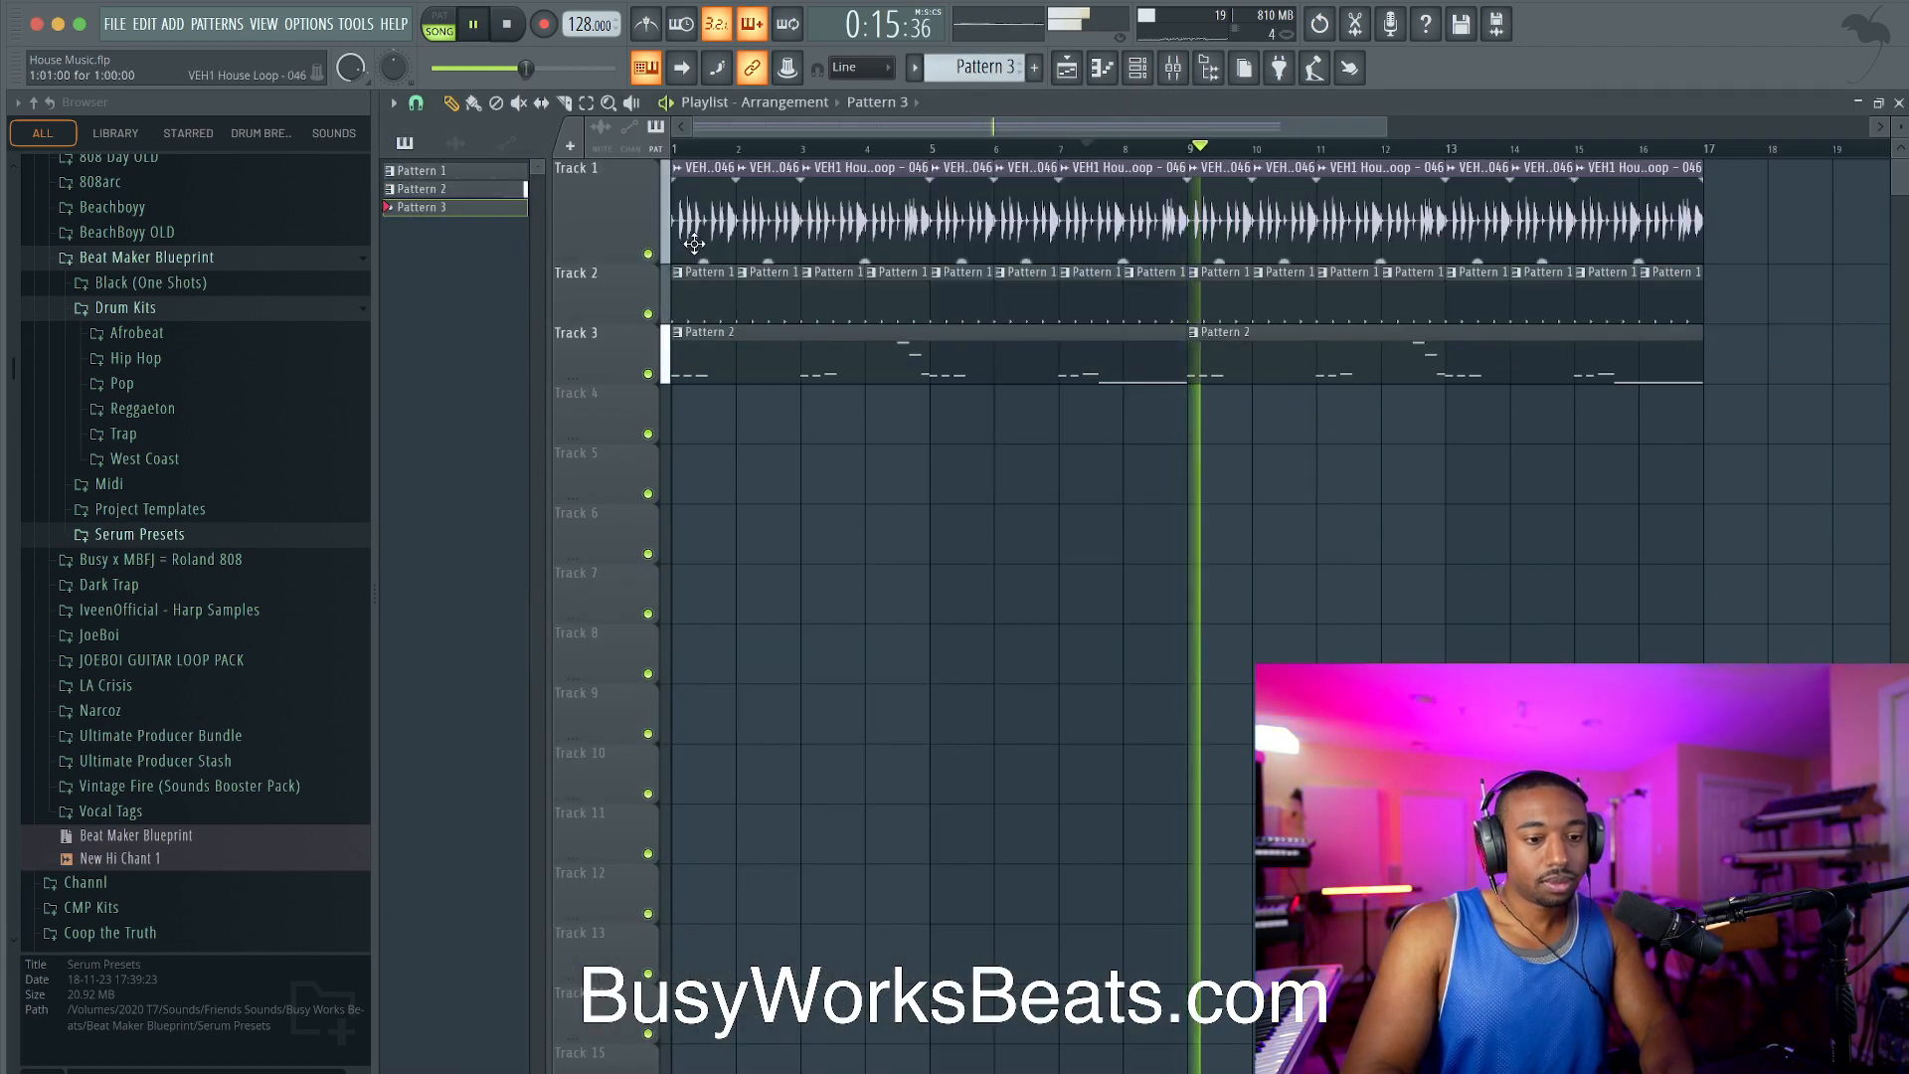
key(space)
drag(733, 415, 1146, 421)
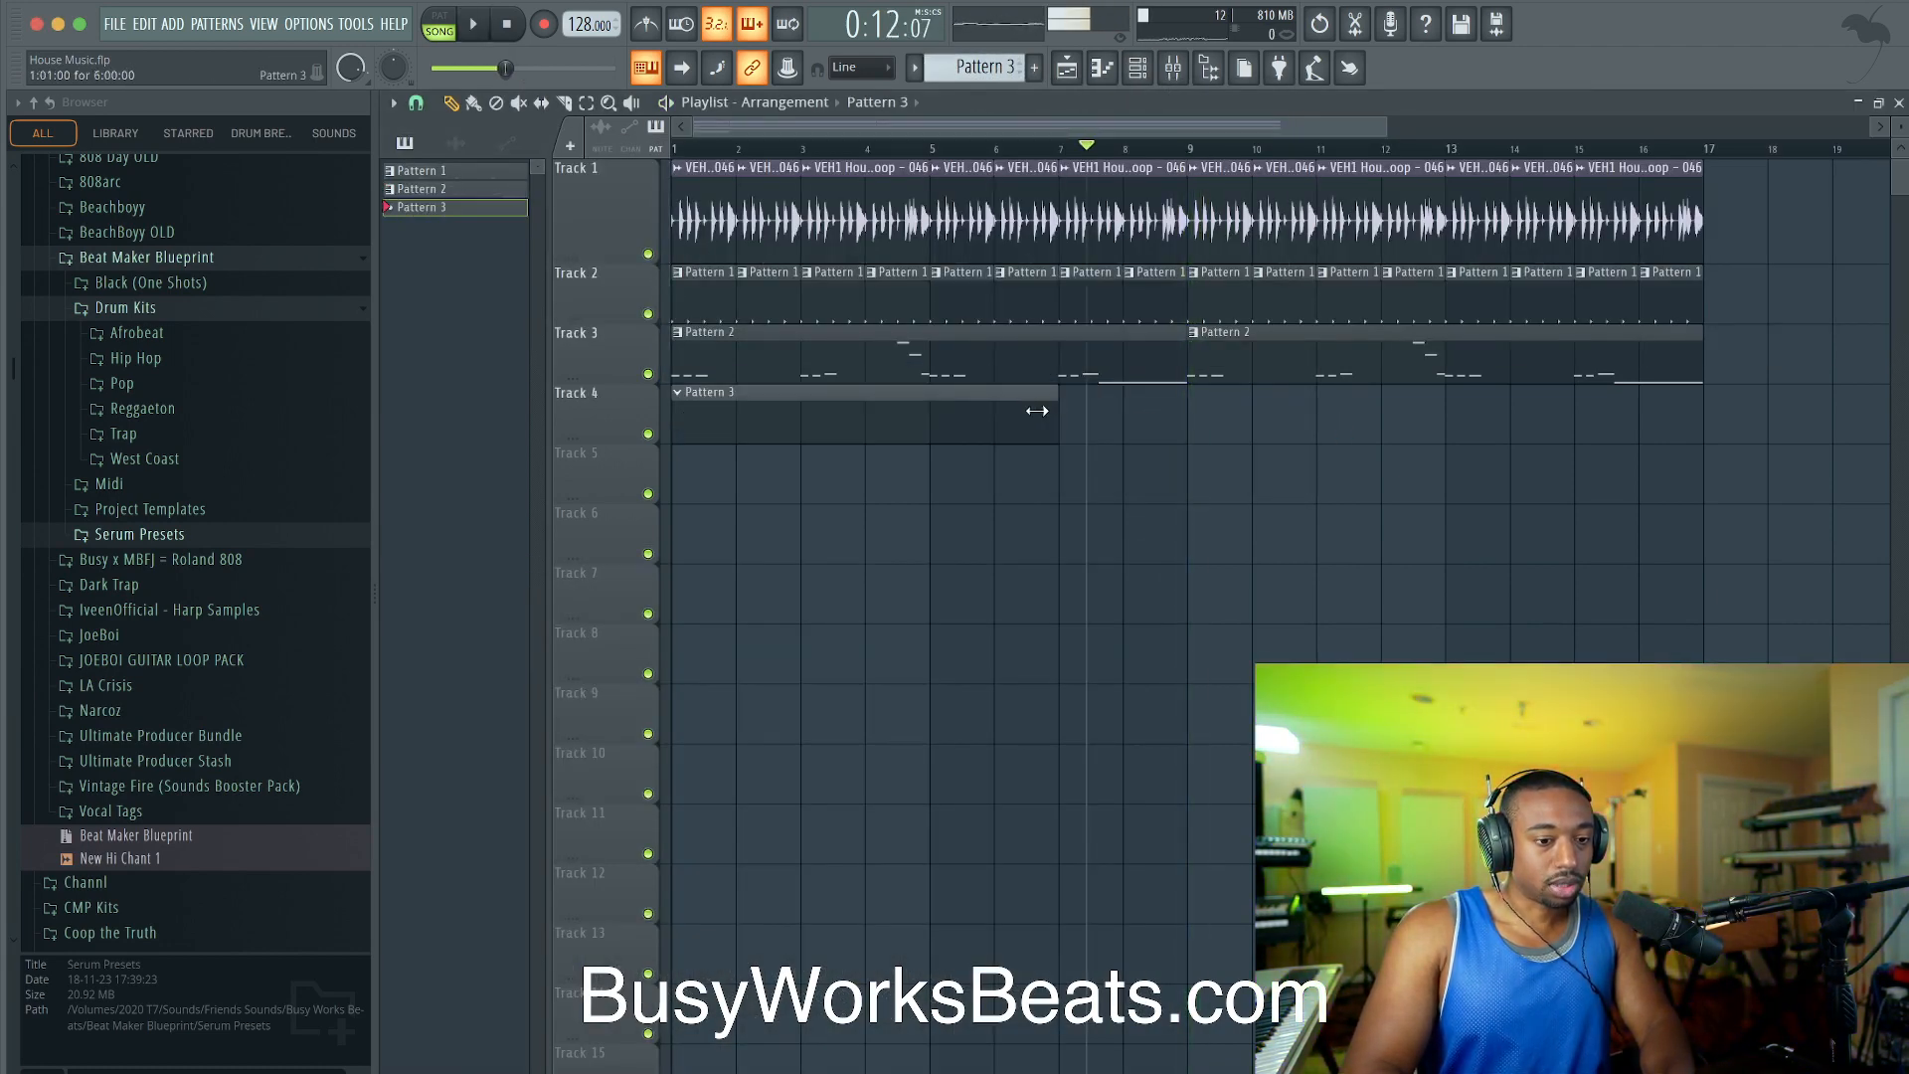
Step: Open the Nexus channel's piano roll in Pattern 3 and place a short E3 note at the start of bar 1
click(1153, 82)
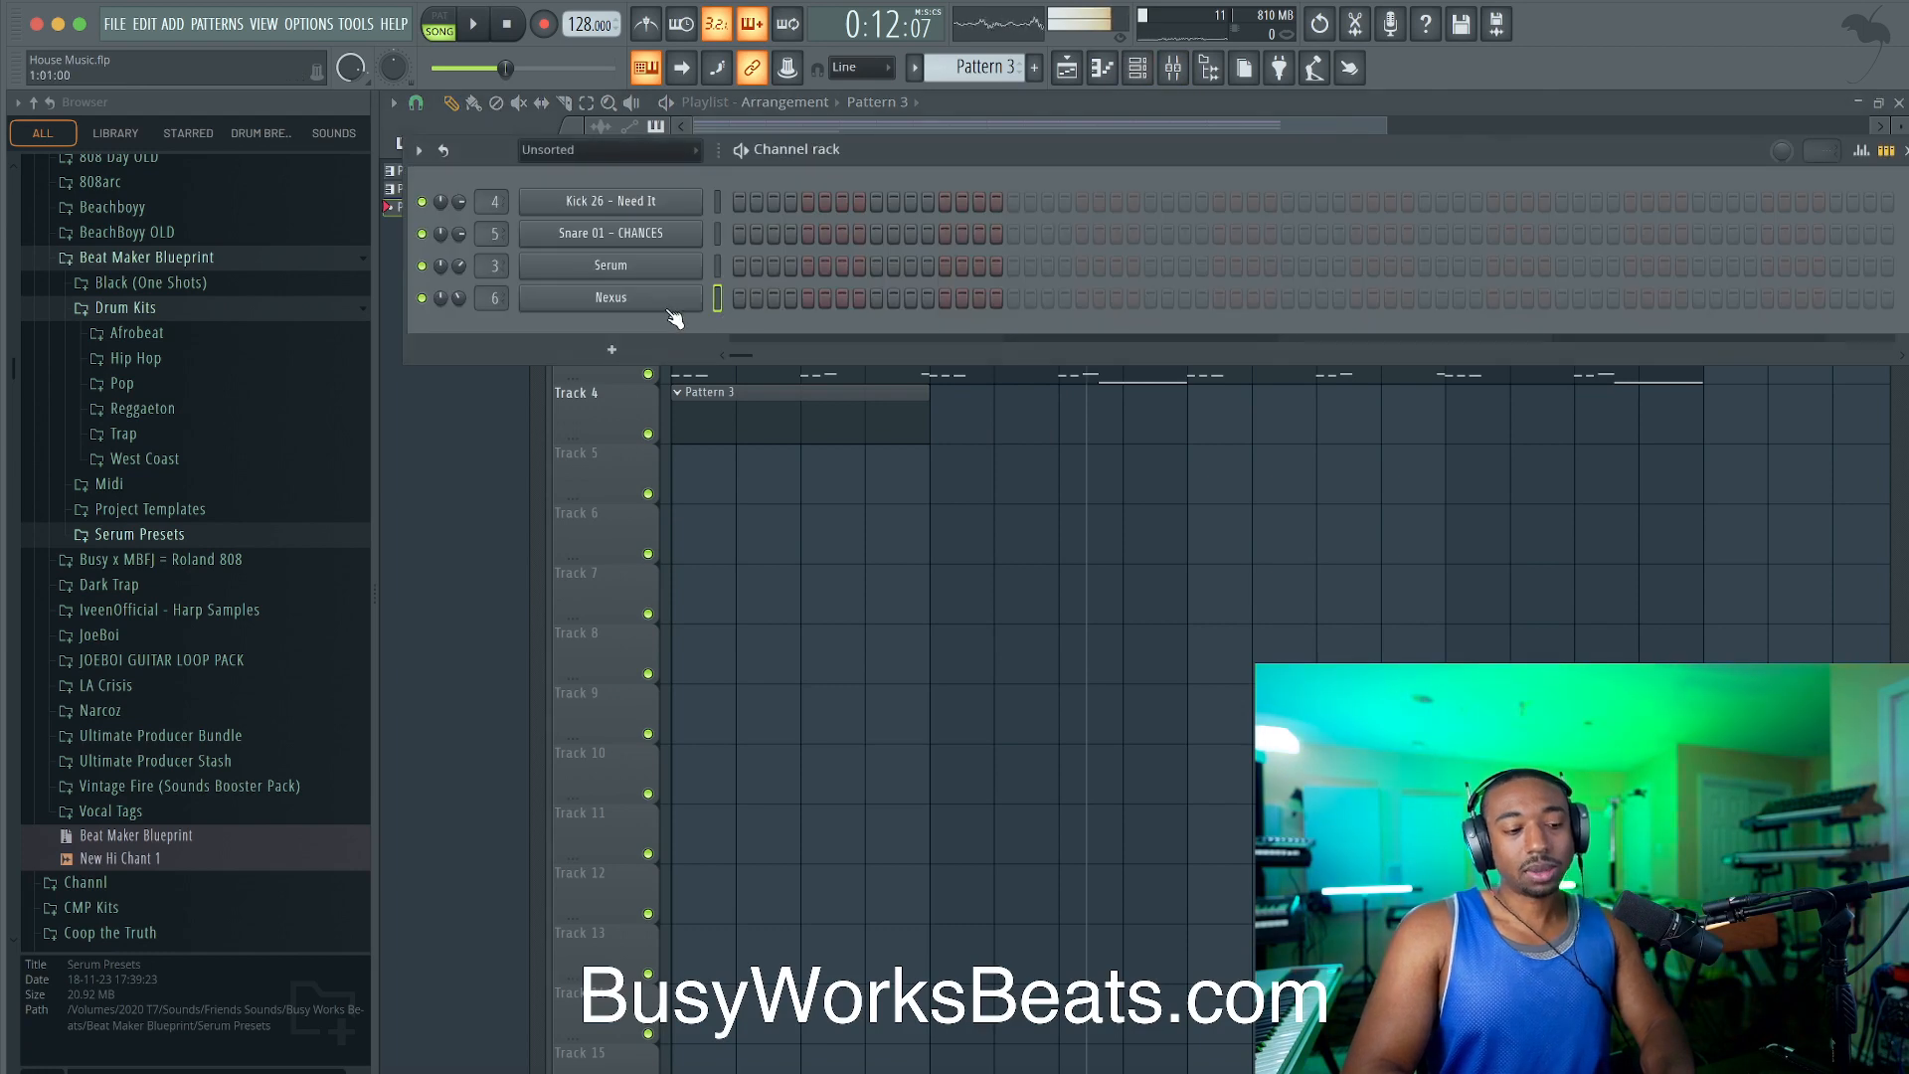
right_click(657, 302)
click(742, 297)
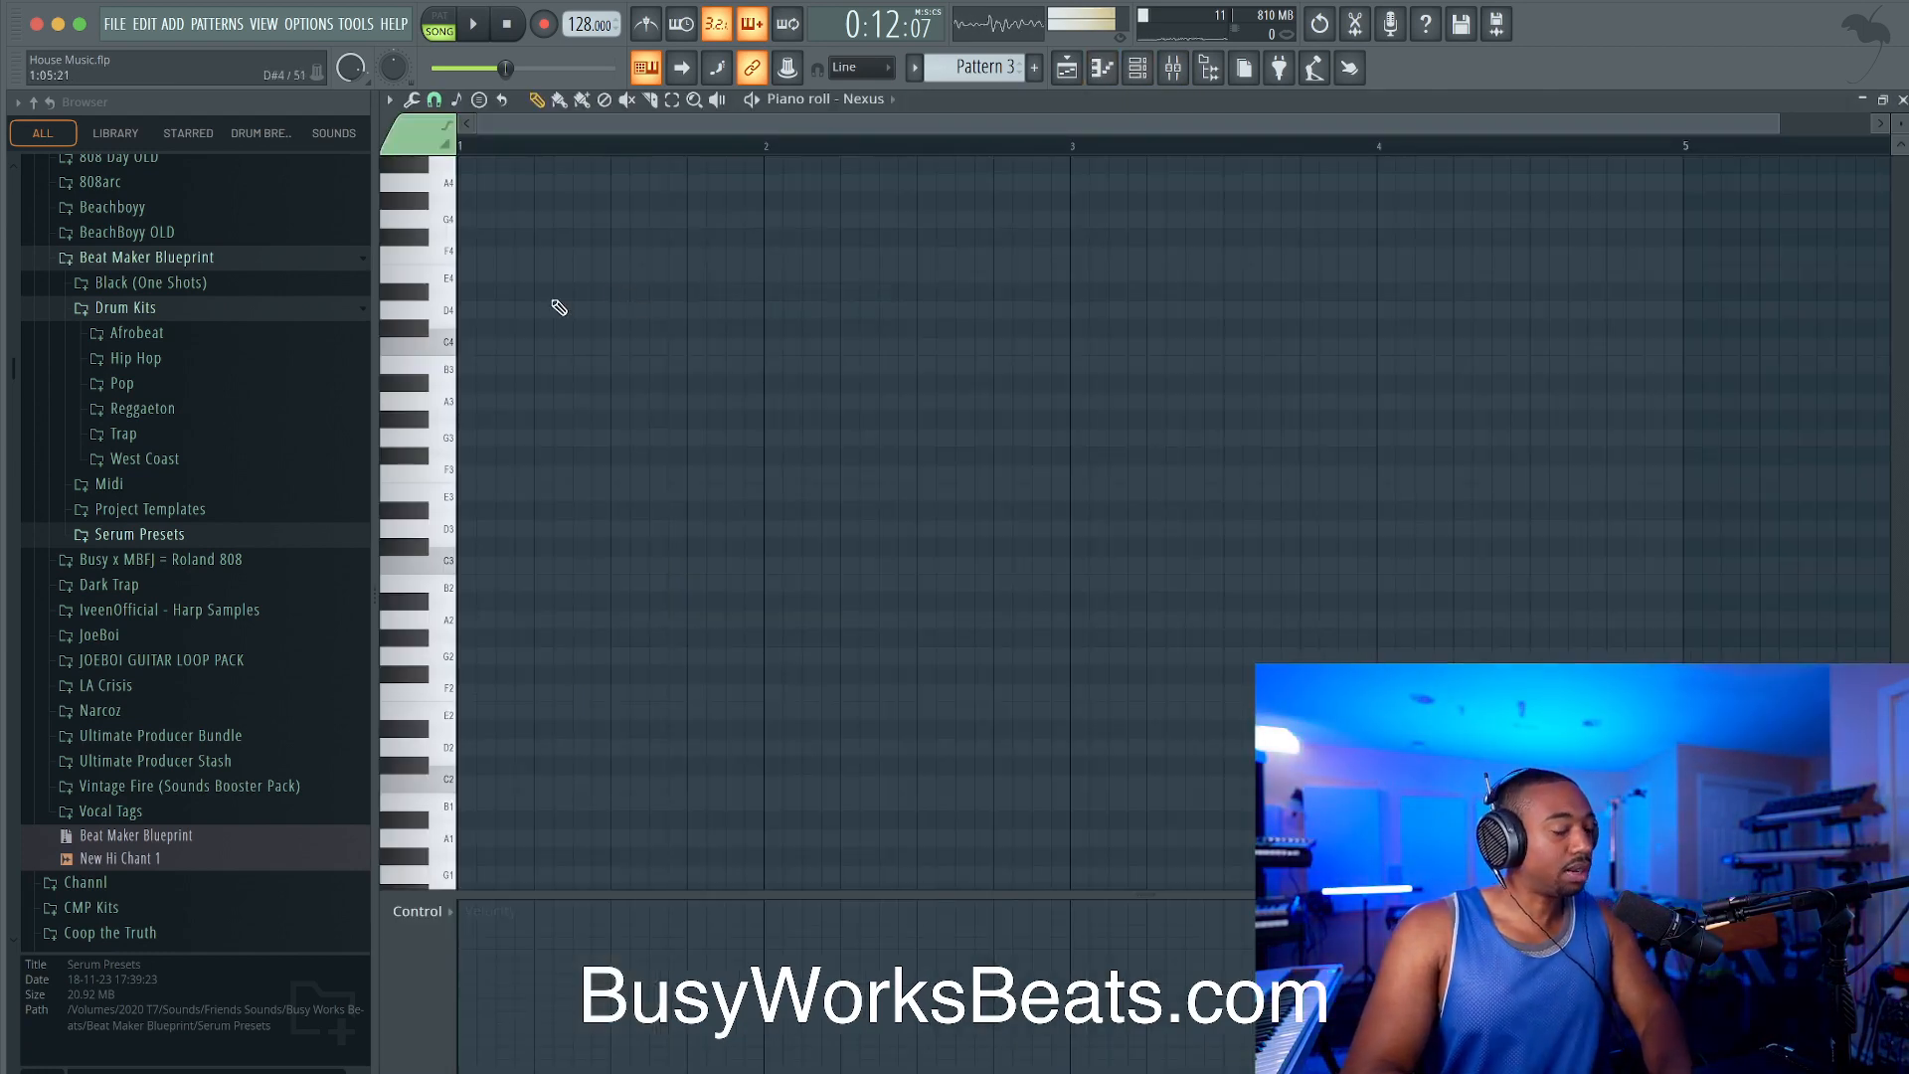
key(space)
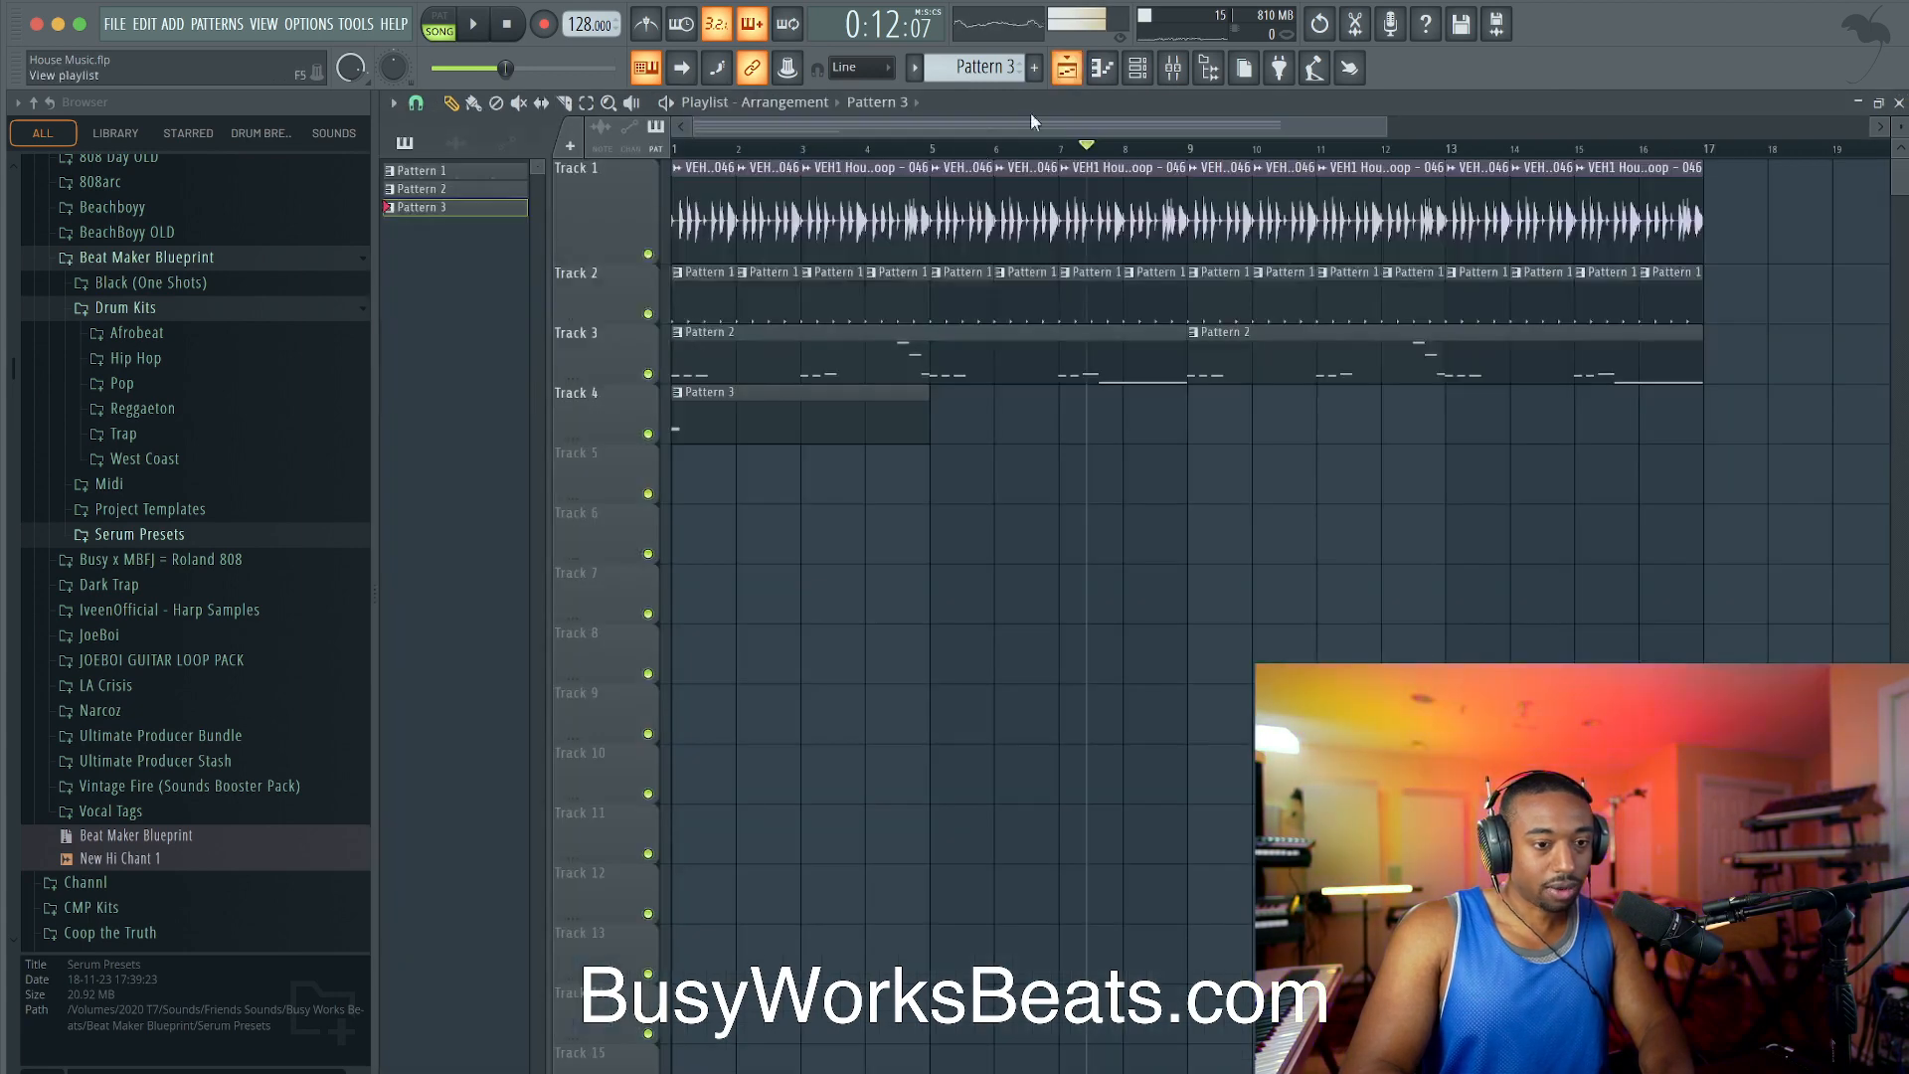
Step: Check the opening Serum bass notes of Pattern 2 in the piano roll and return to the playlist
double_click(732, 364)
scroll(737, 378, up, 2)
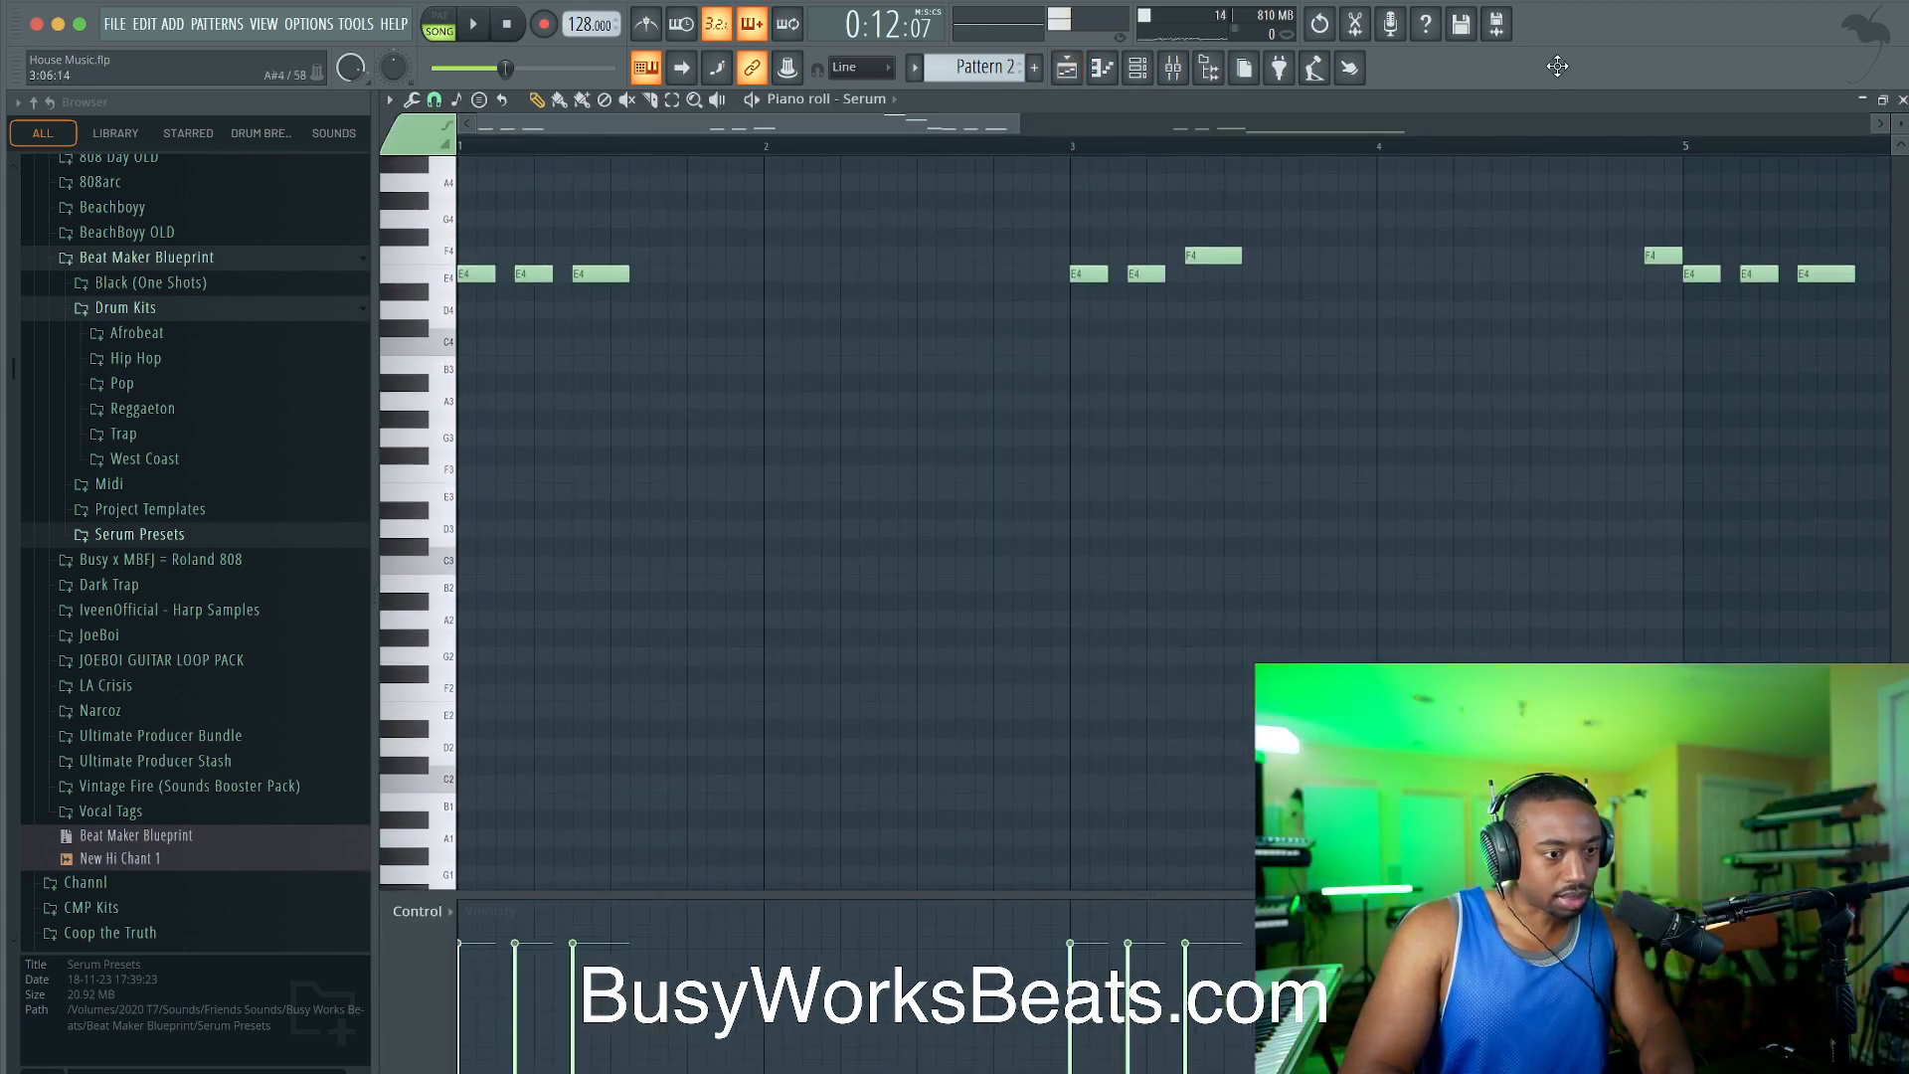
click(1901, 101)
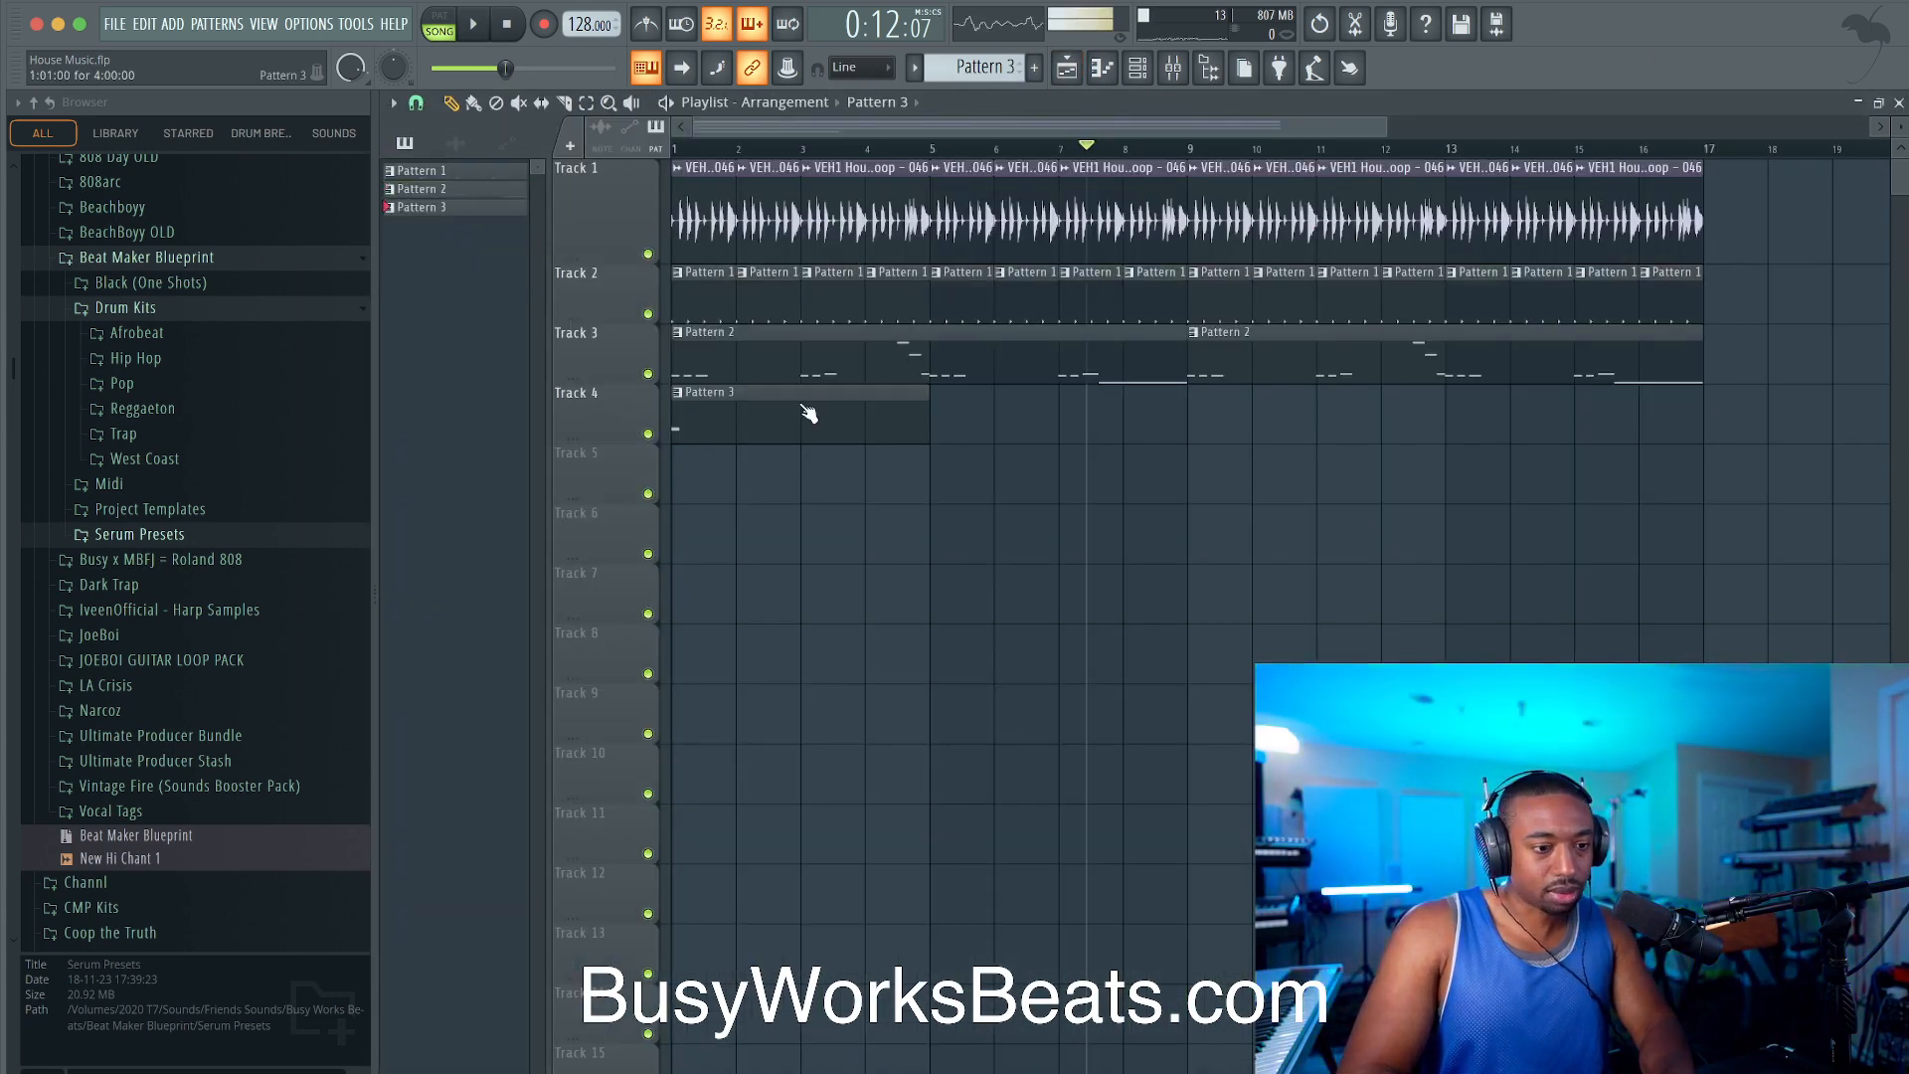
Step: Raise the first note of Pattern 3 to E4 and stack G4, B4 and D5 above it as a chord
double_click(807, 413)
click(505, 19)
scroll(617, 398, left, 3)
scroll(617, 398, up, 1)
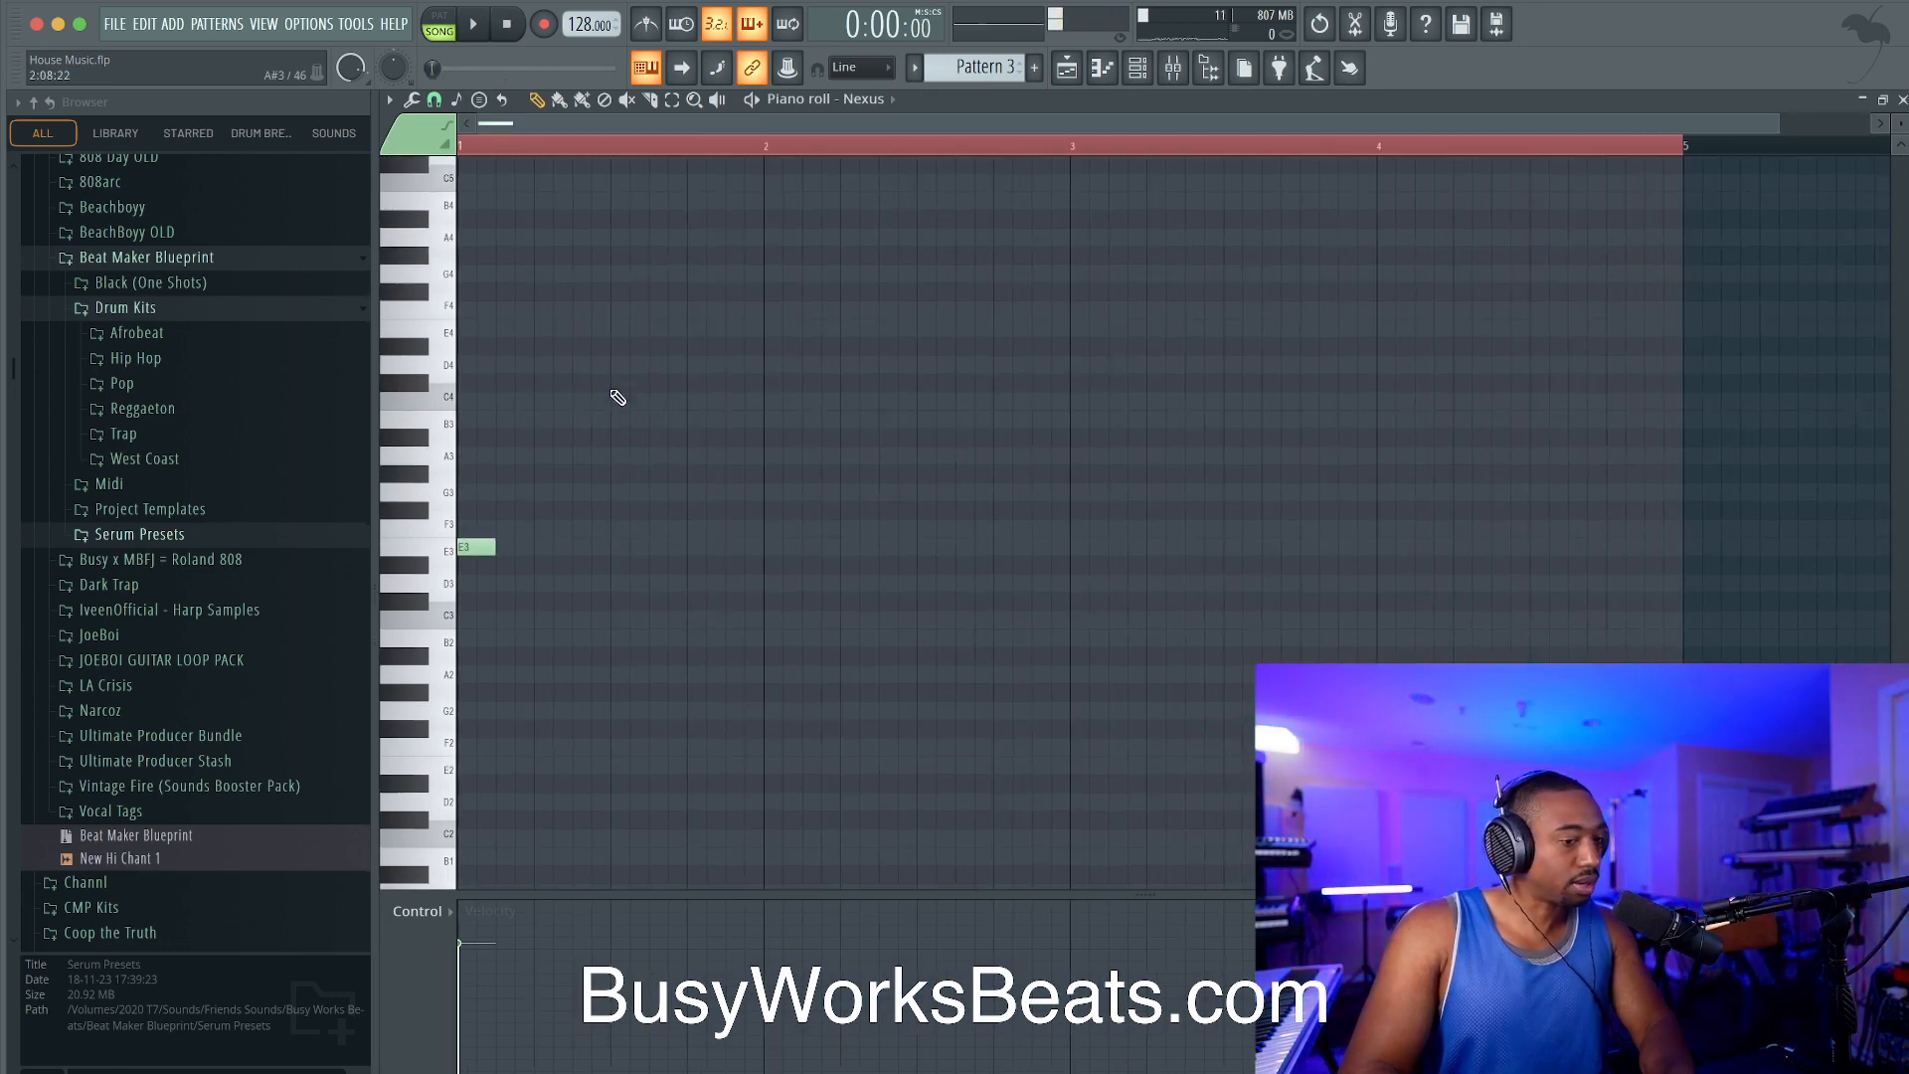
scroll(507, 551, up, 2)
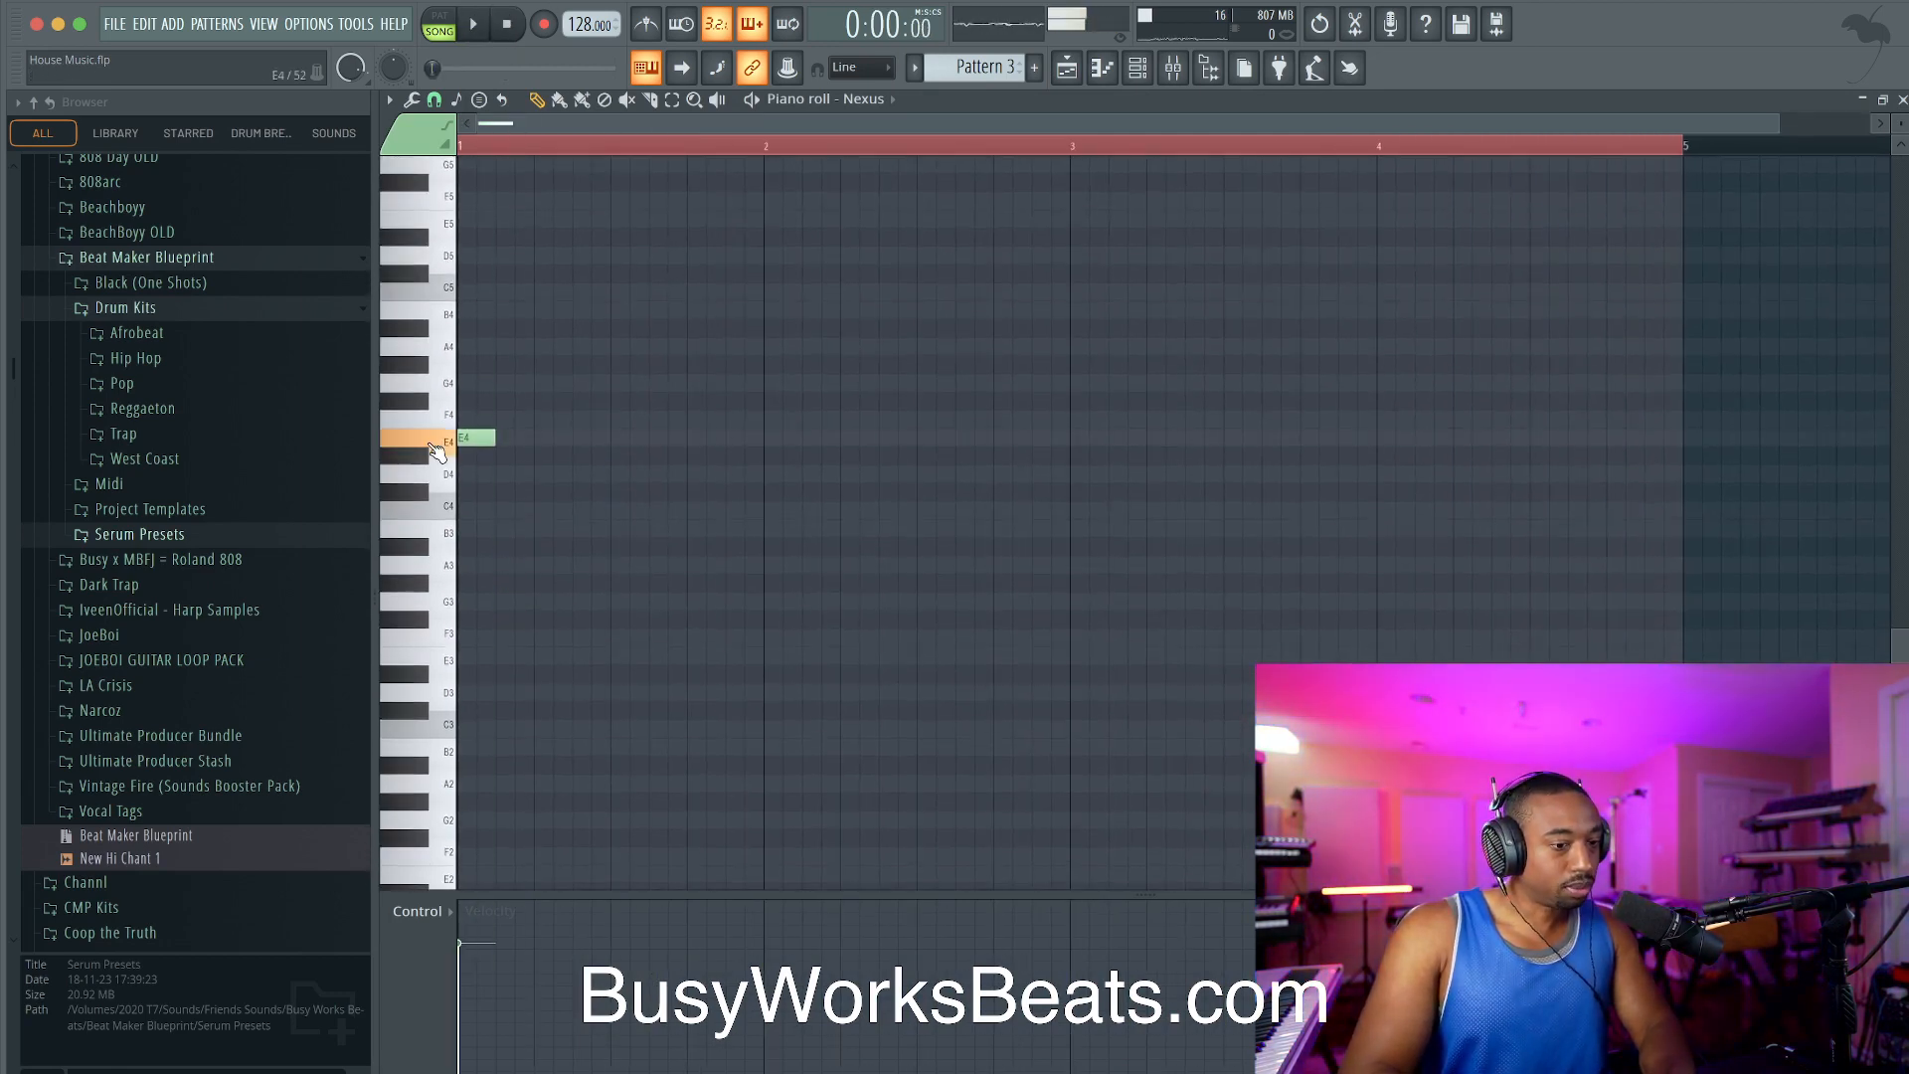
click(476, 384)
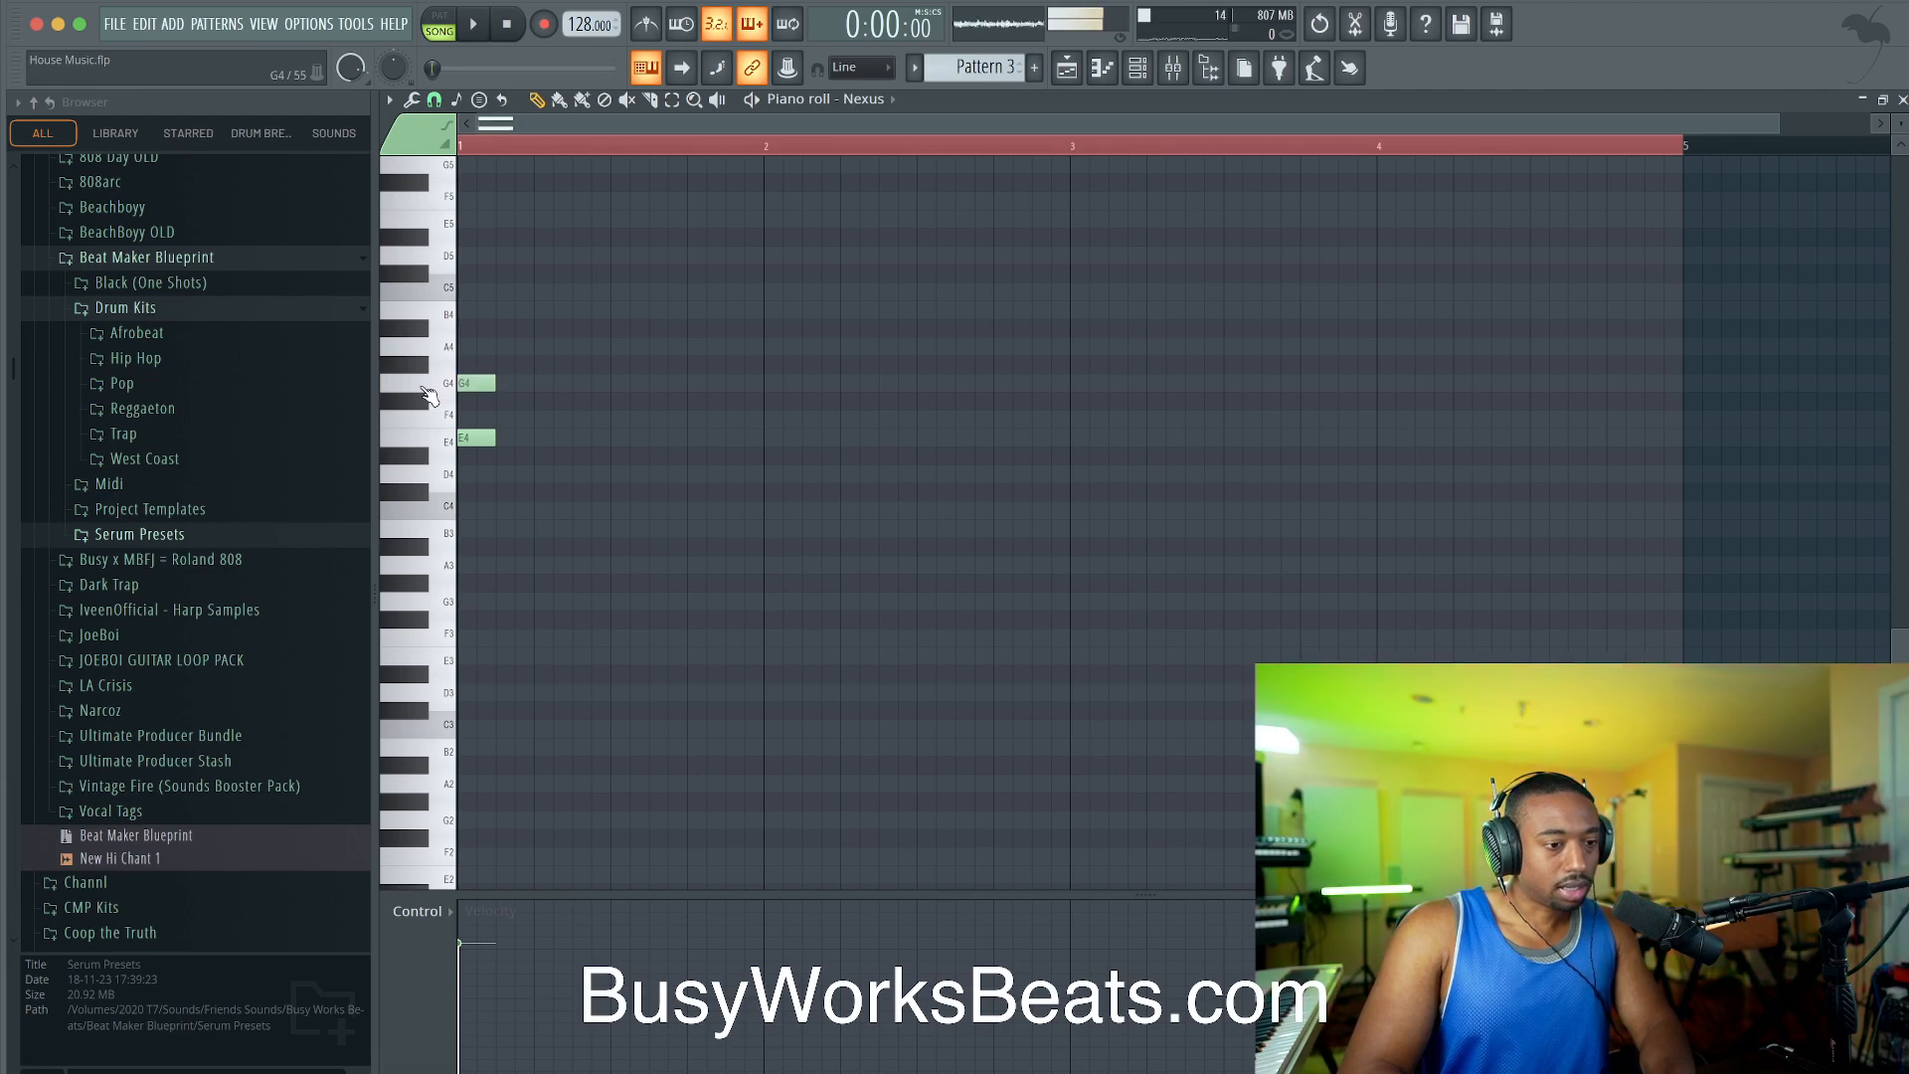
click(475, 257)
scroll(469, 248, up, 3)
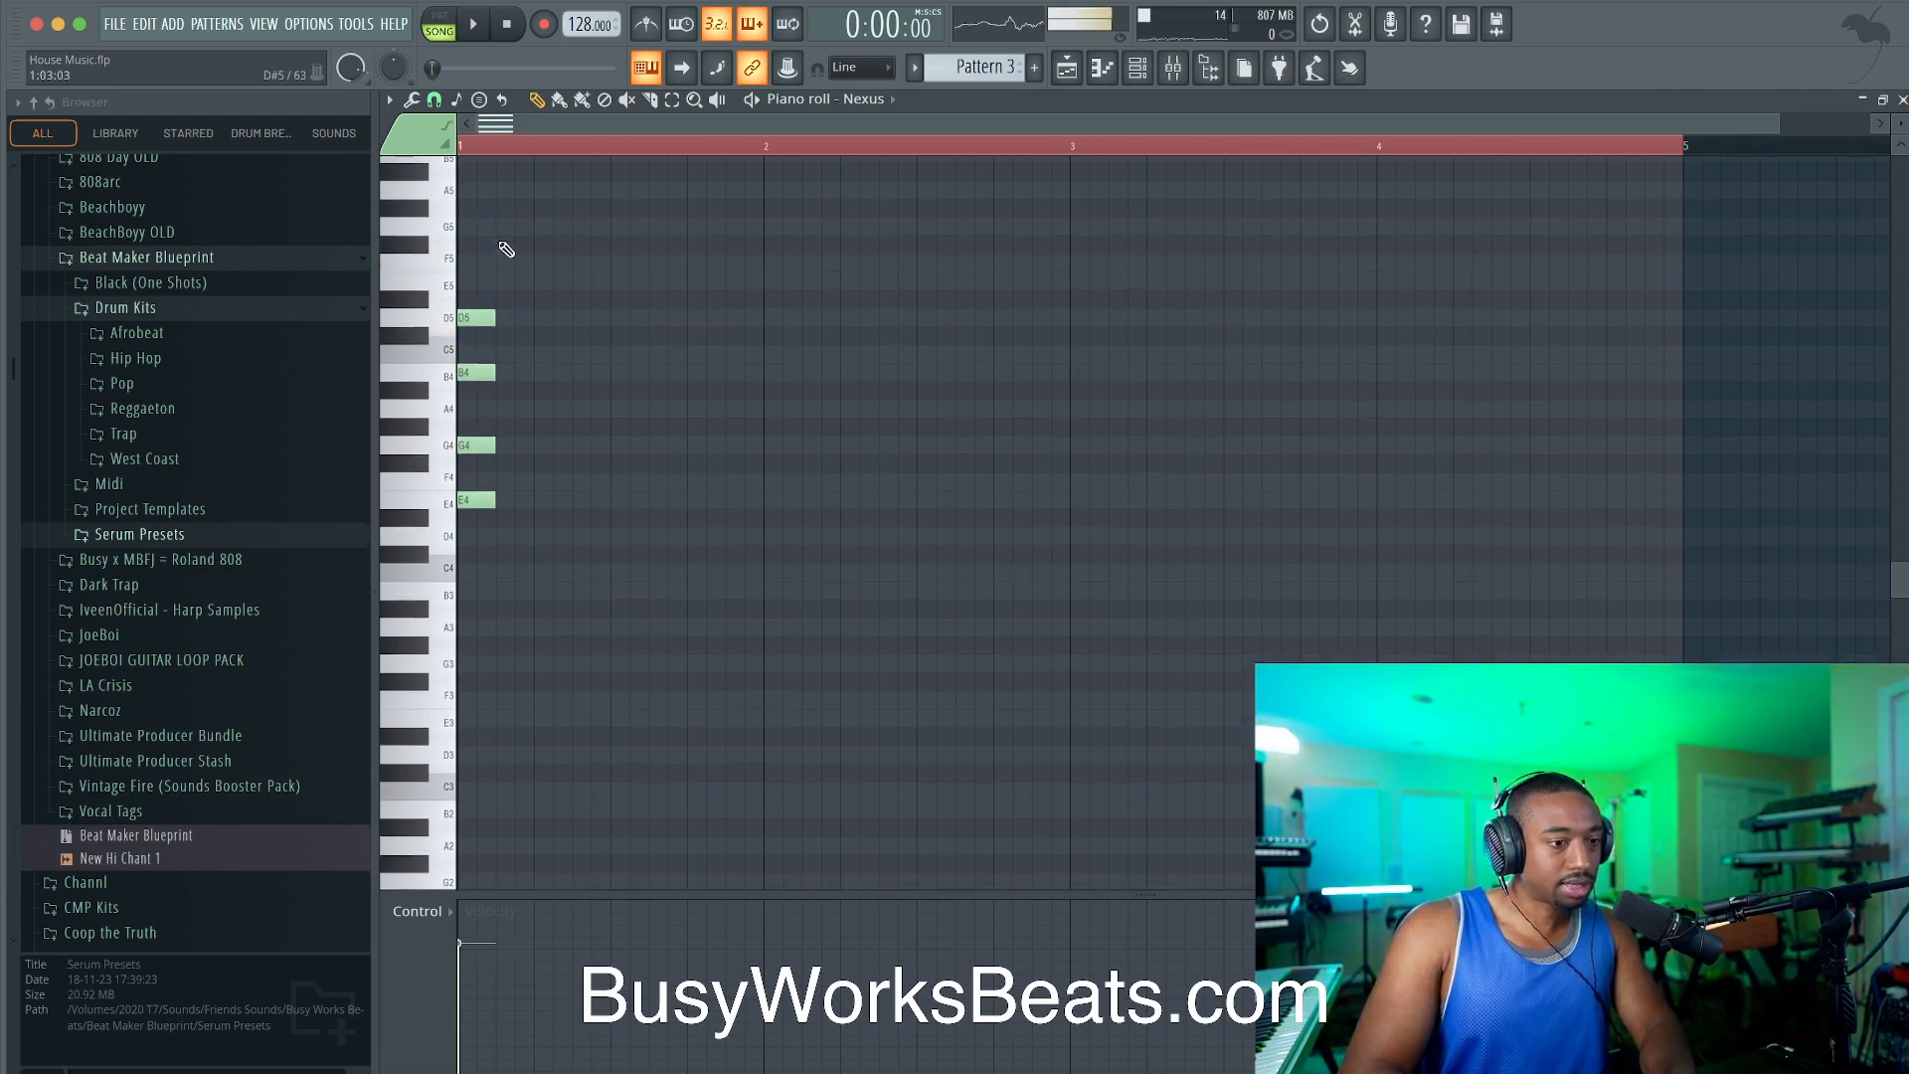
Step: Replace the hand-drawn notes with an m11 chord stamp rooted on E4 at the start of bar 1 in Pattern 3
click(457, 99)
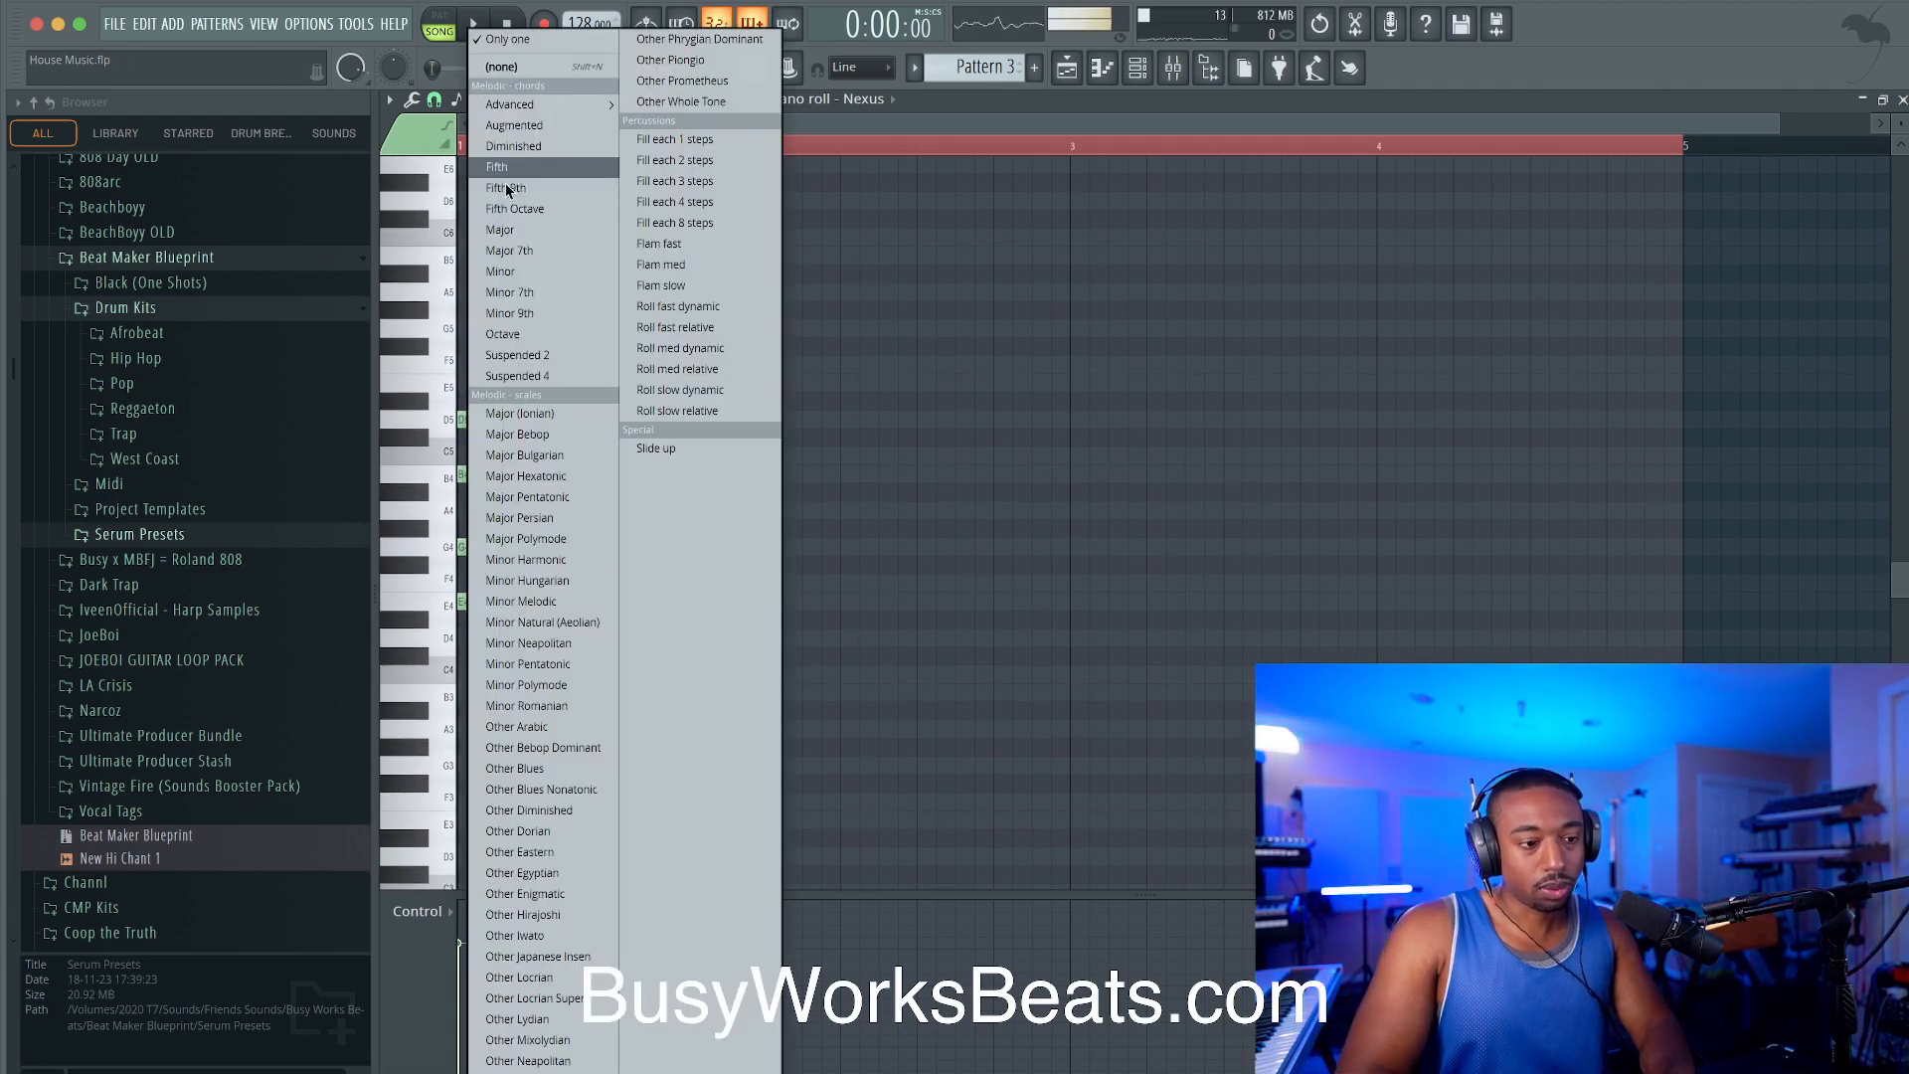
mouse_move(517, 103)
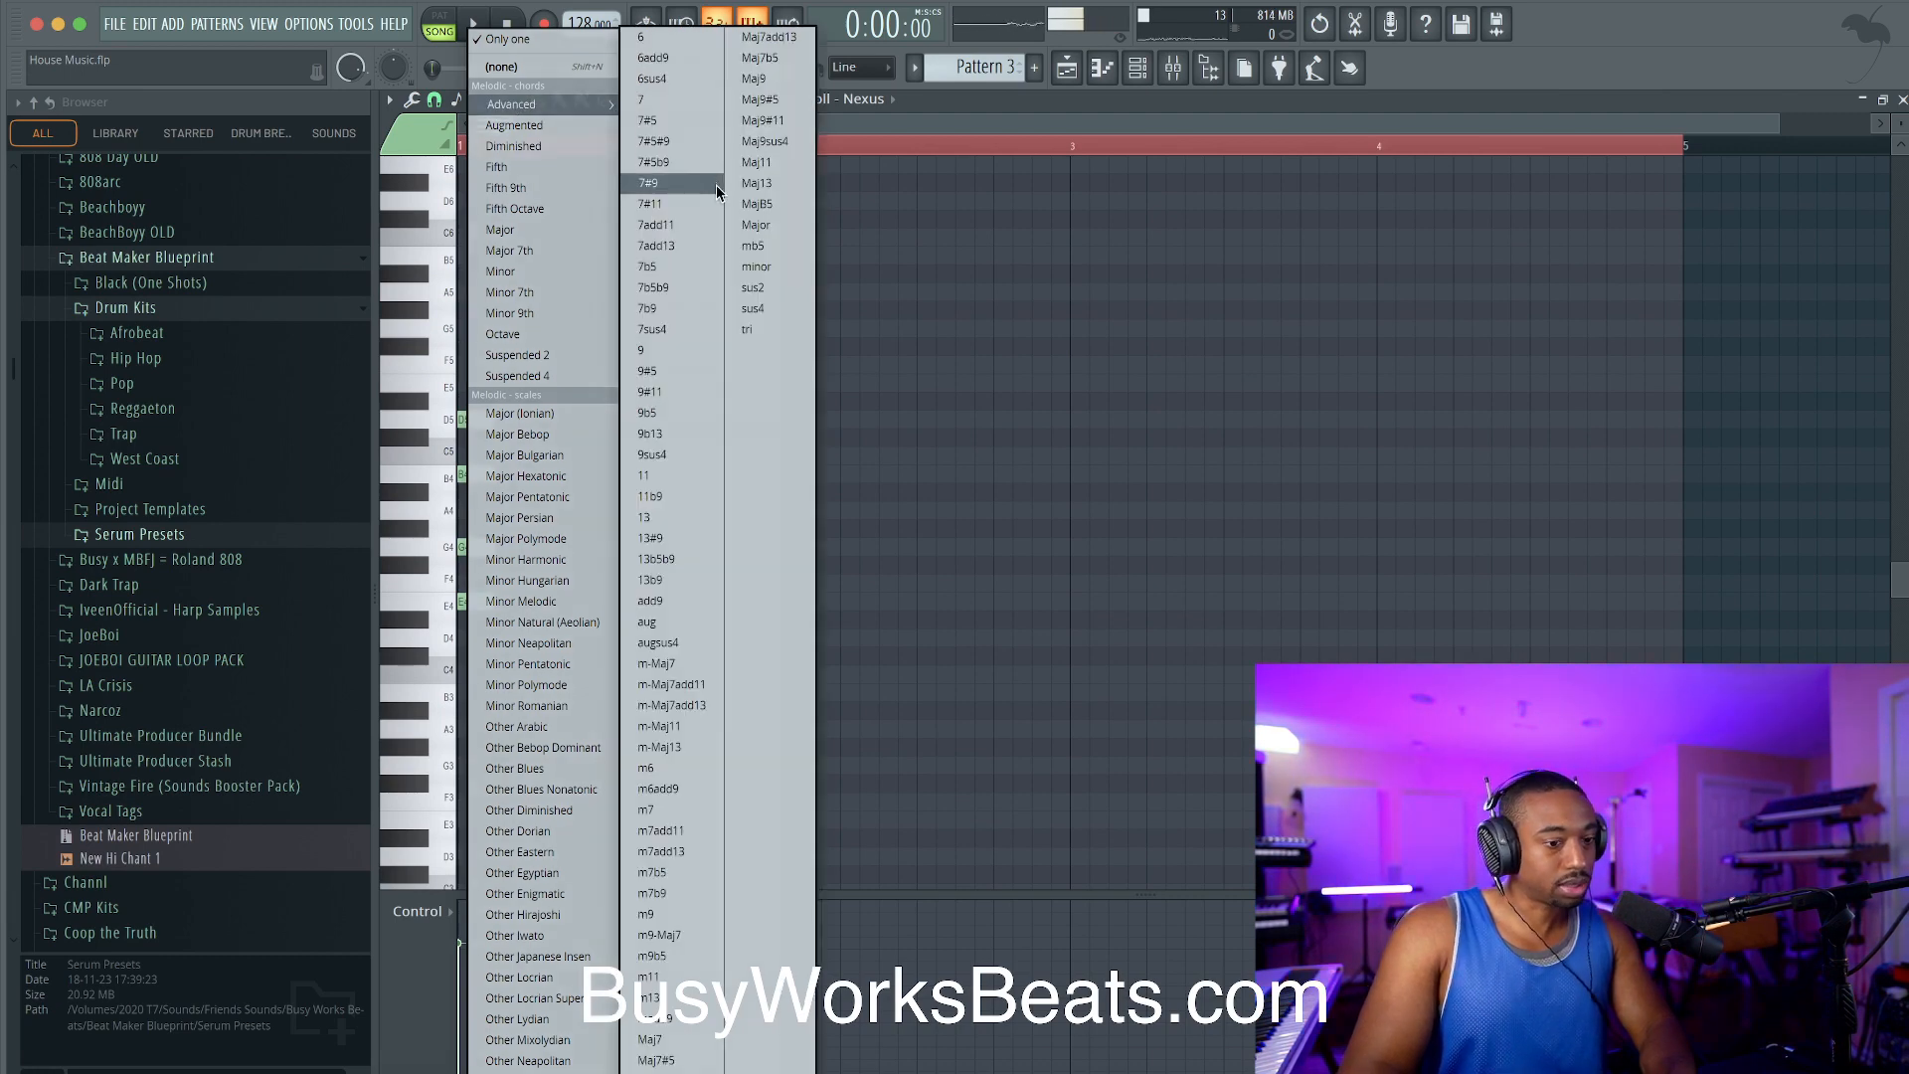
click(669, 972)
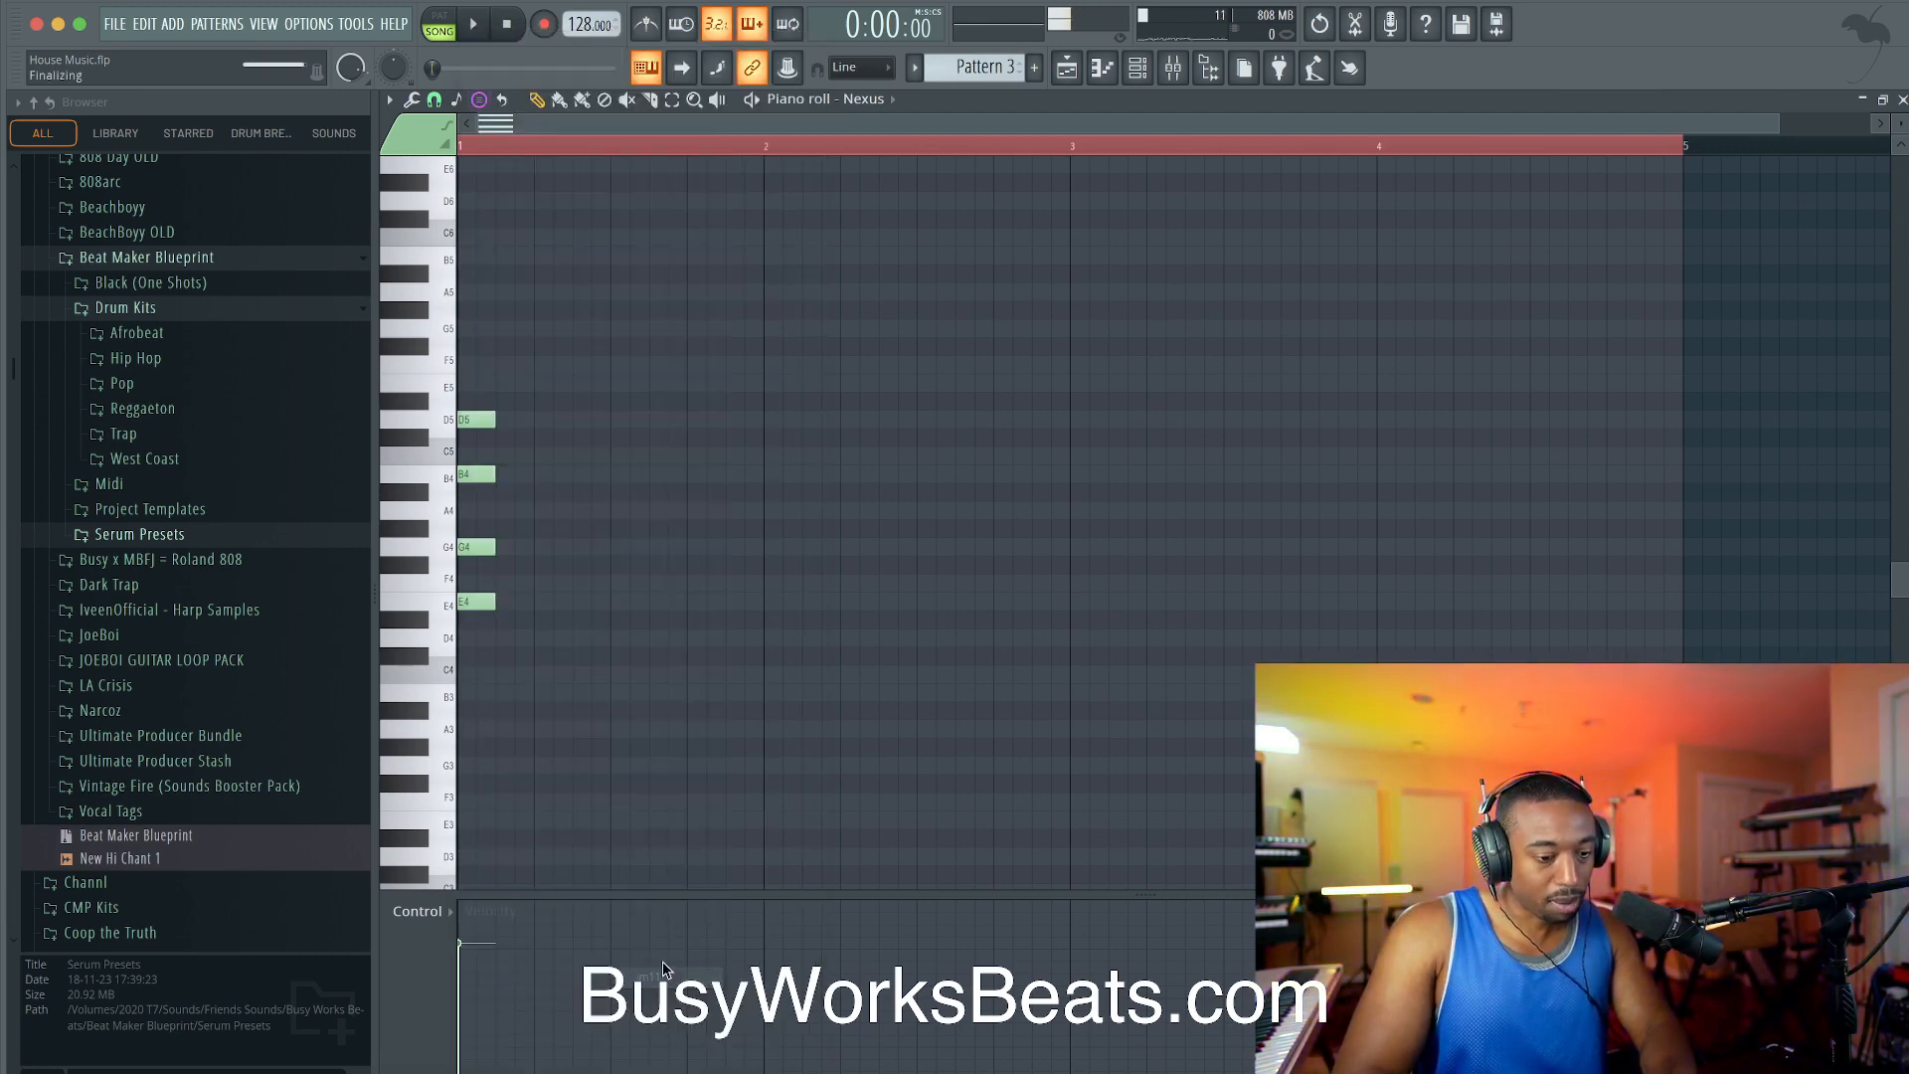
right_click(478, 418)
right_click(477, 475)
right_click(476, 547)
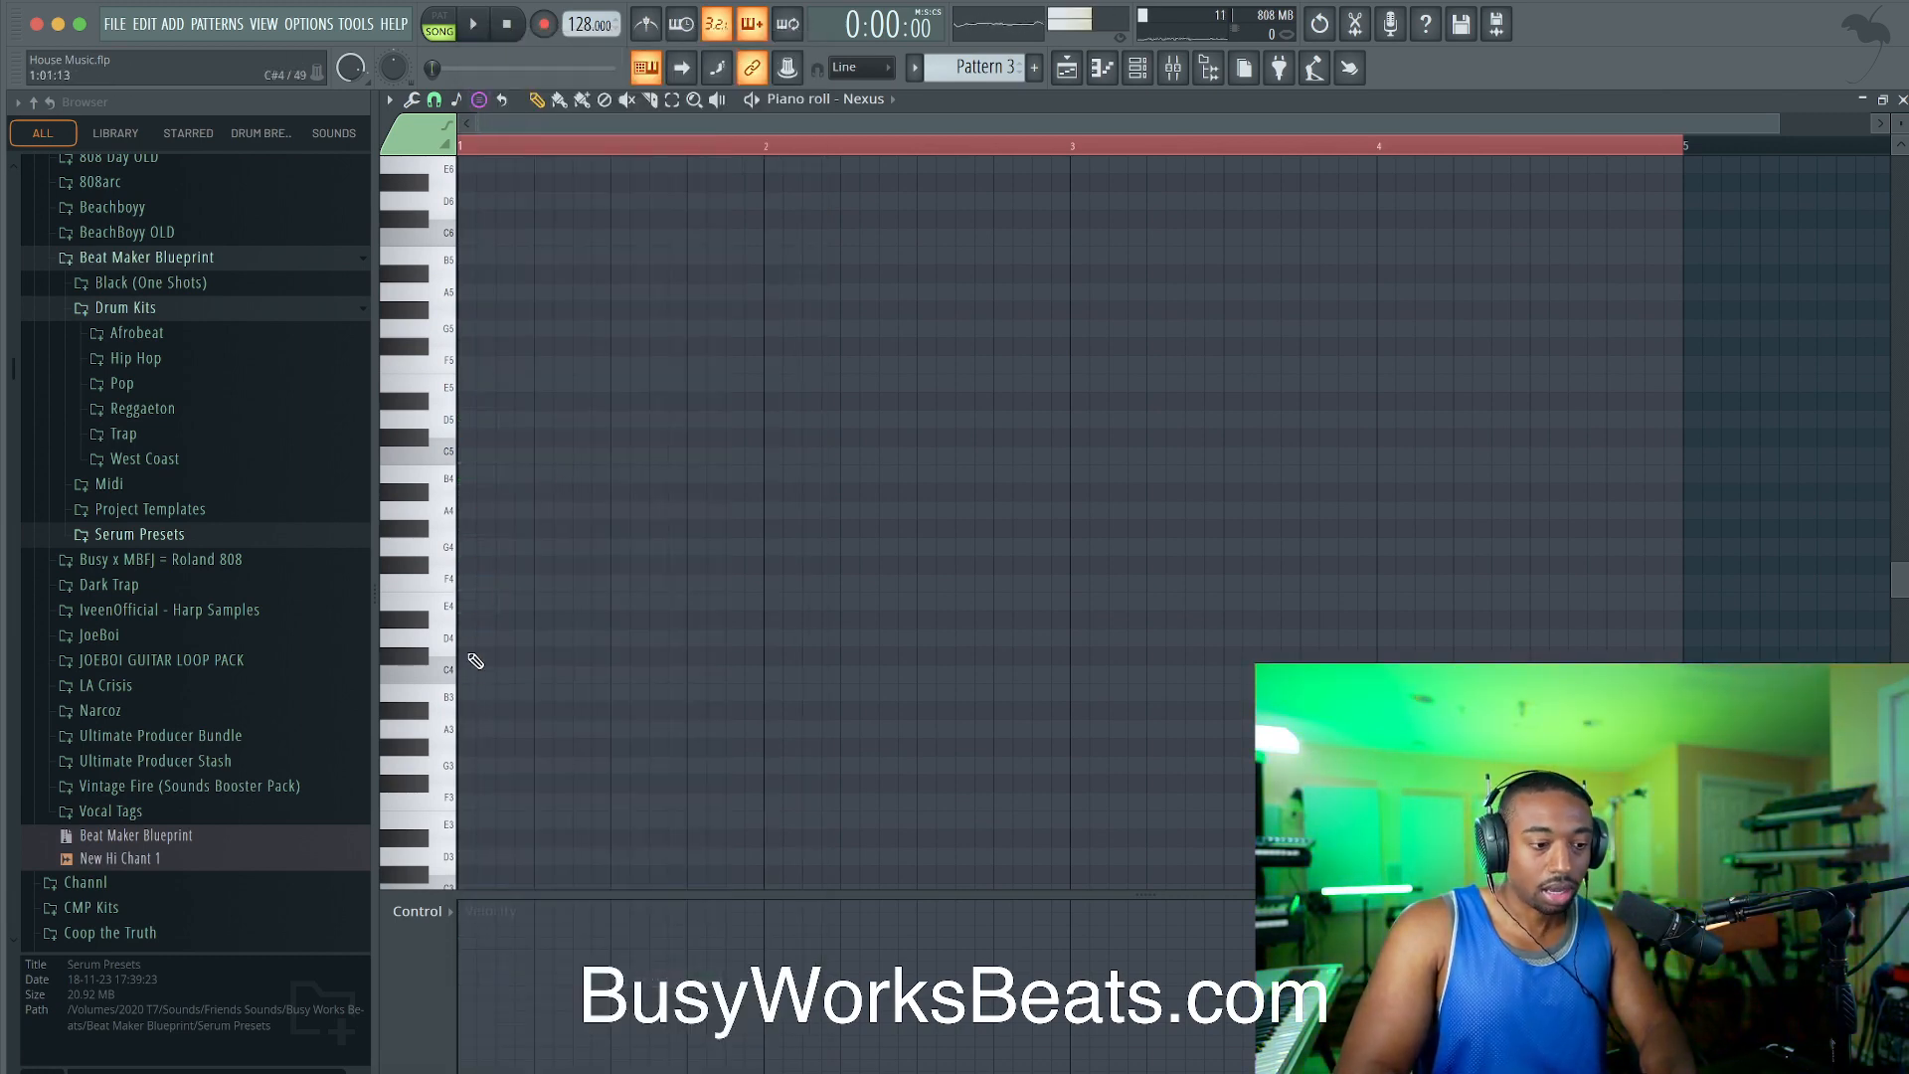
click(473, 600)
key(space)
key(space)
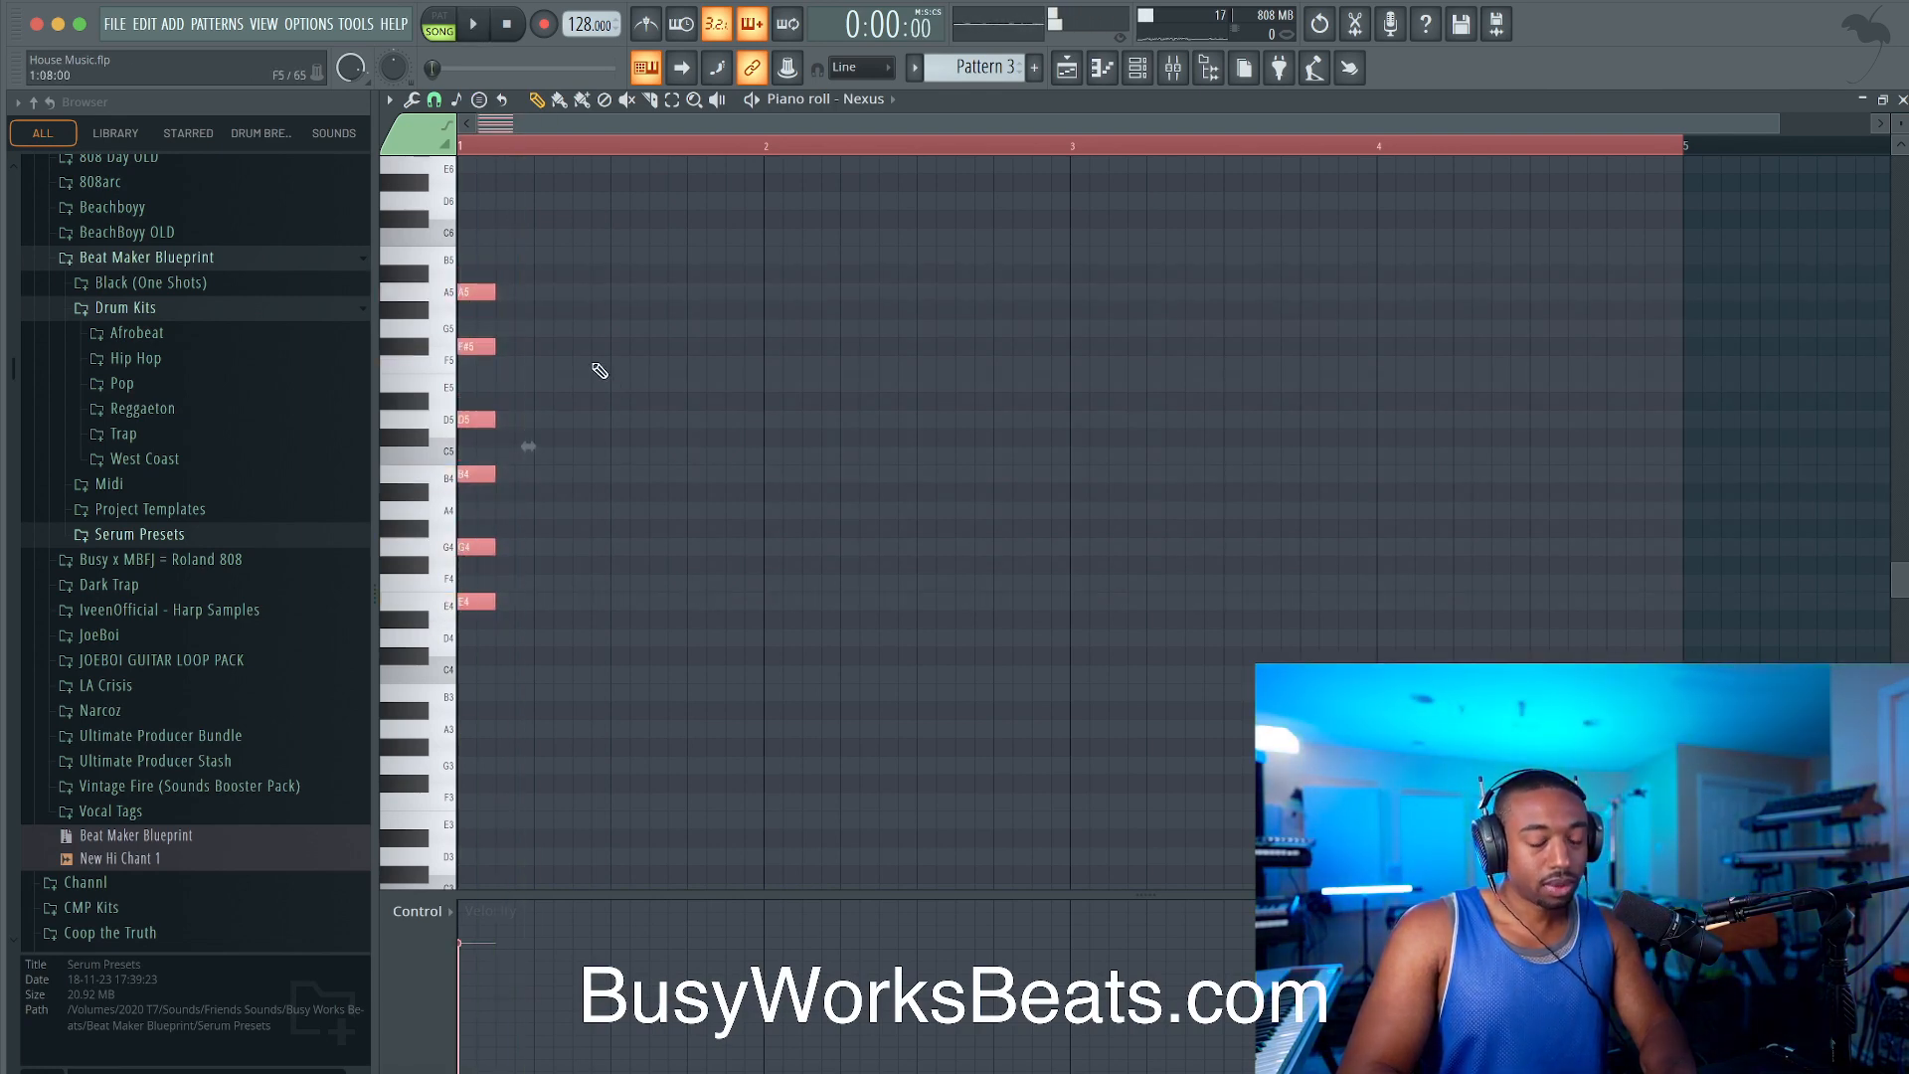
Step: Transpose the stamped m11 chord up one octave so its root is E5, play it back, and hide the browser
key(super+Up)
key(space)
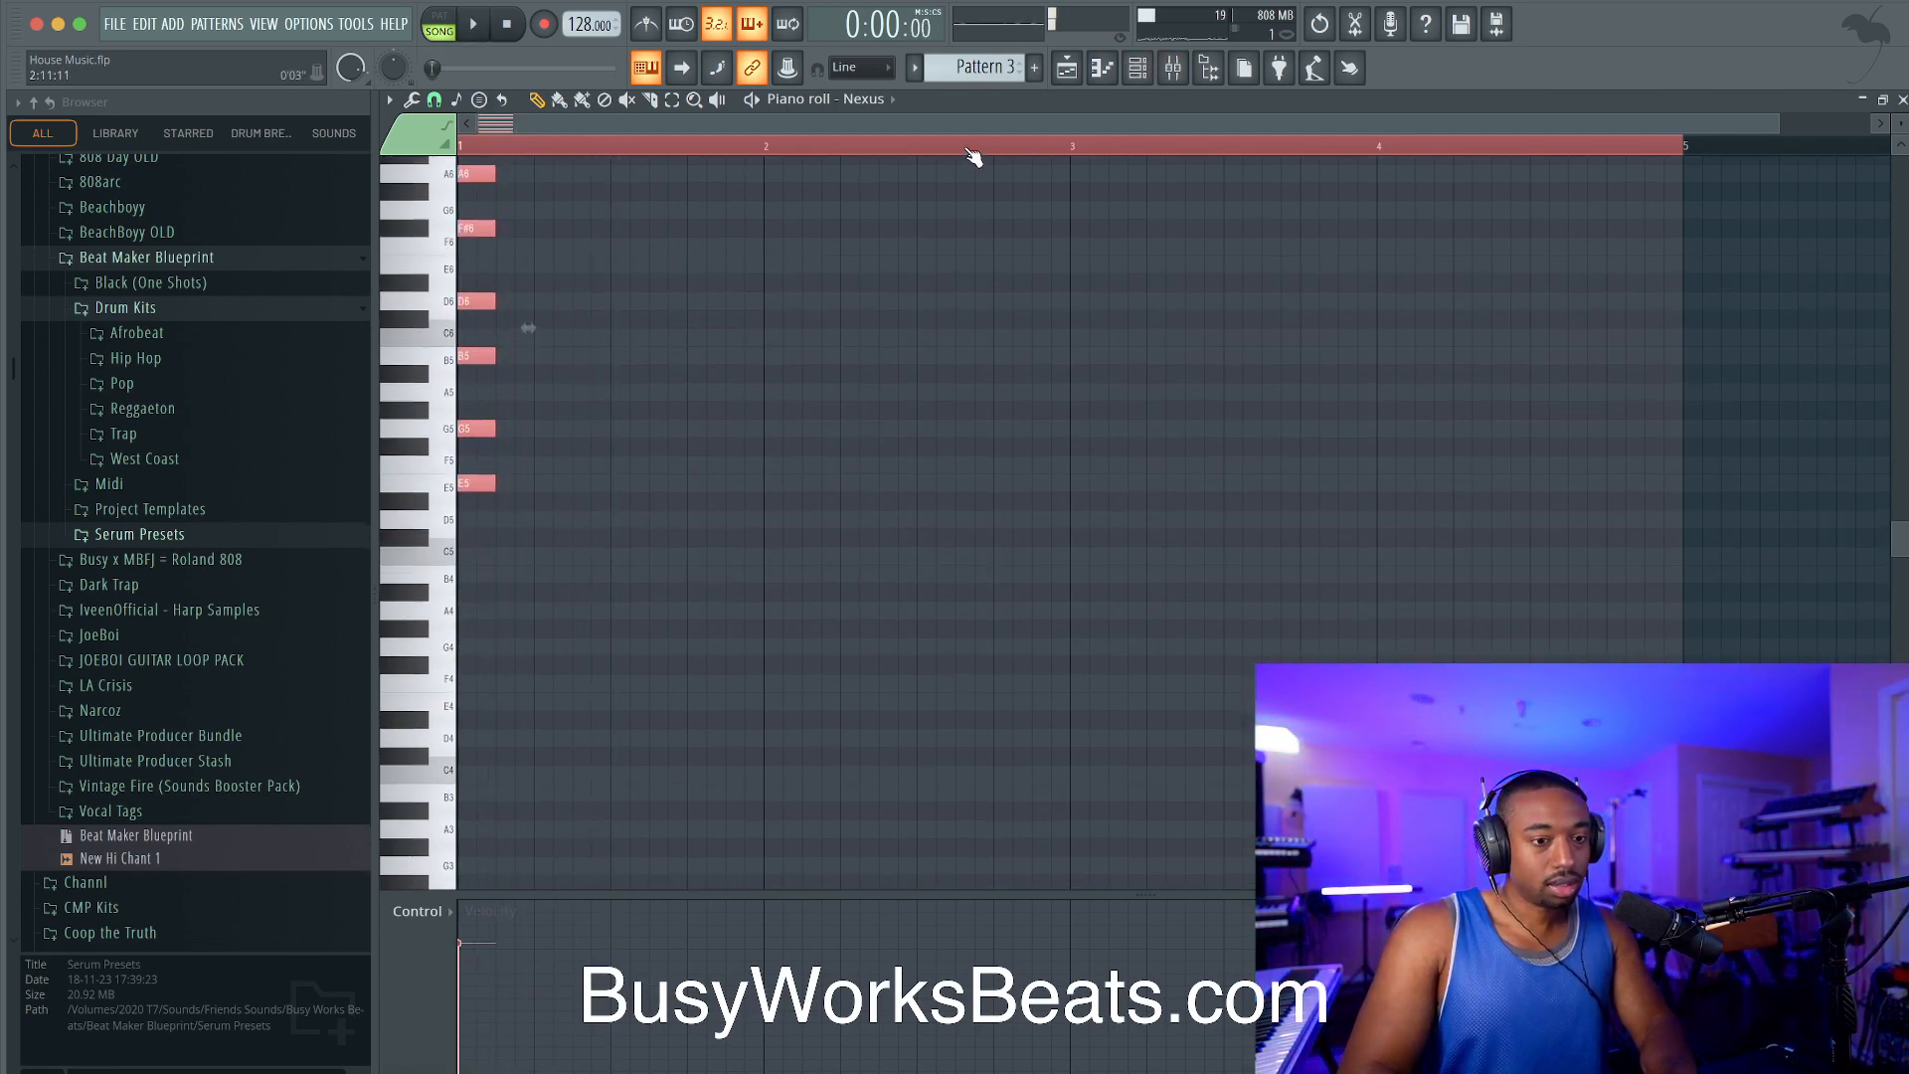
key(space)
click(1137, 68)
click(1242, 104)
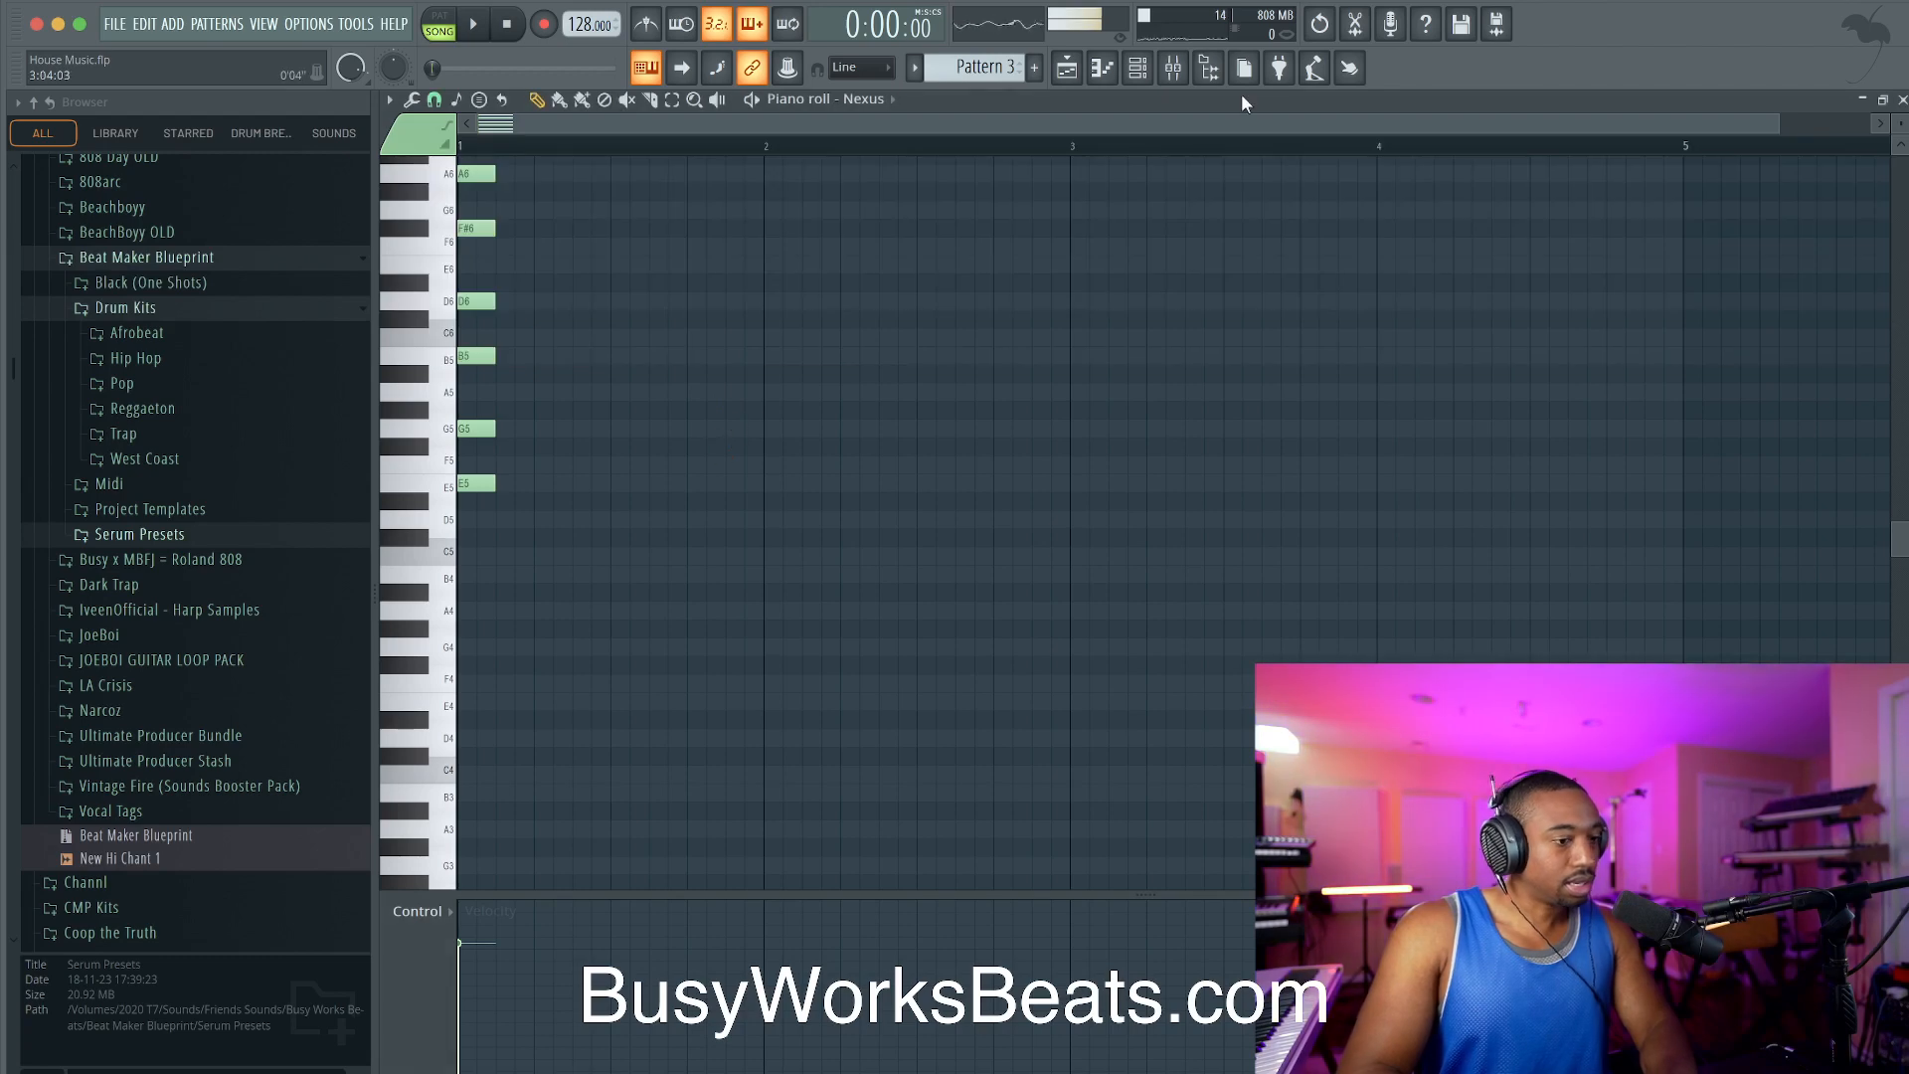
key(space)
click(1209, 68)
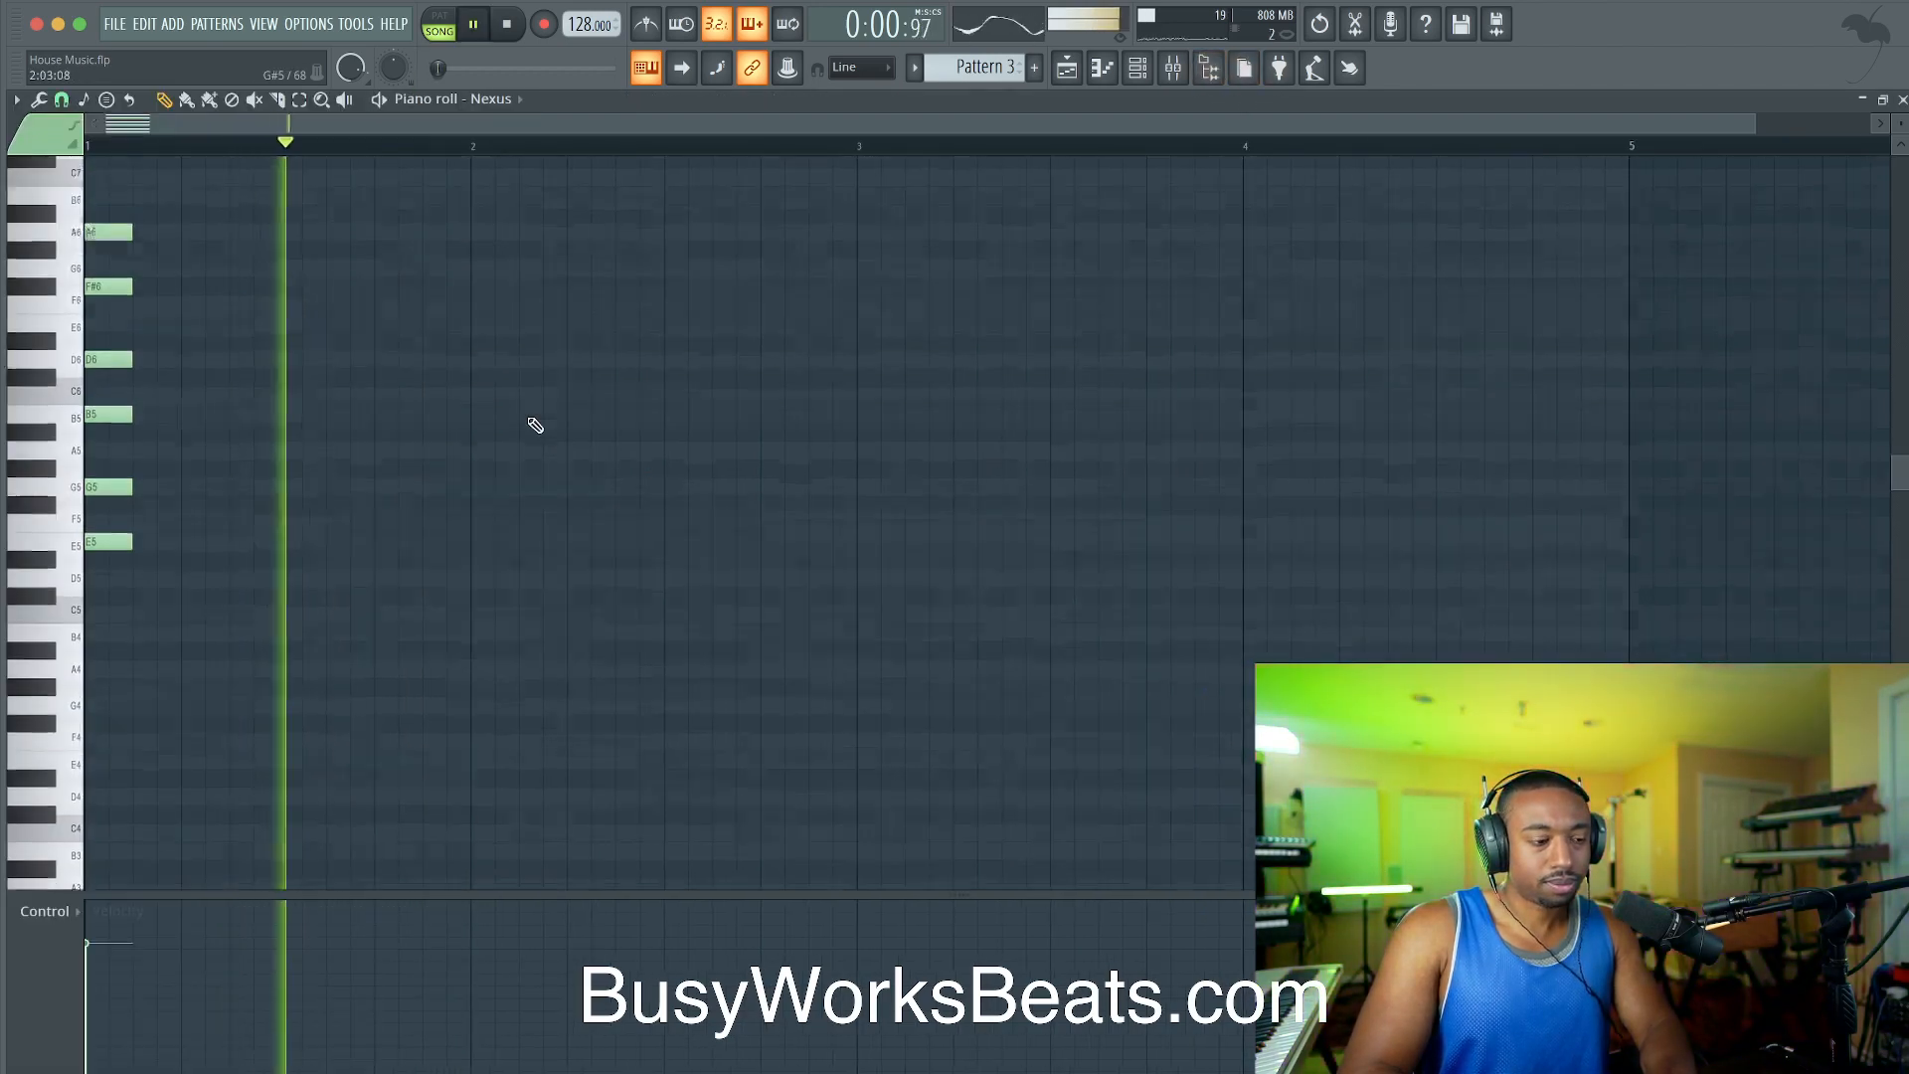
Step: Check the mixer levels of the Nexus track while the chord plays with the arrangement
click(1175, 69)
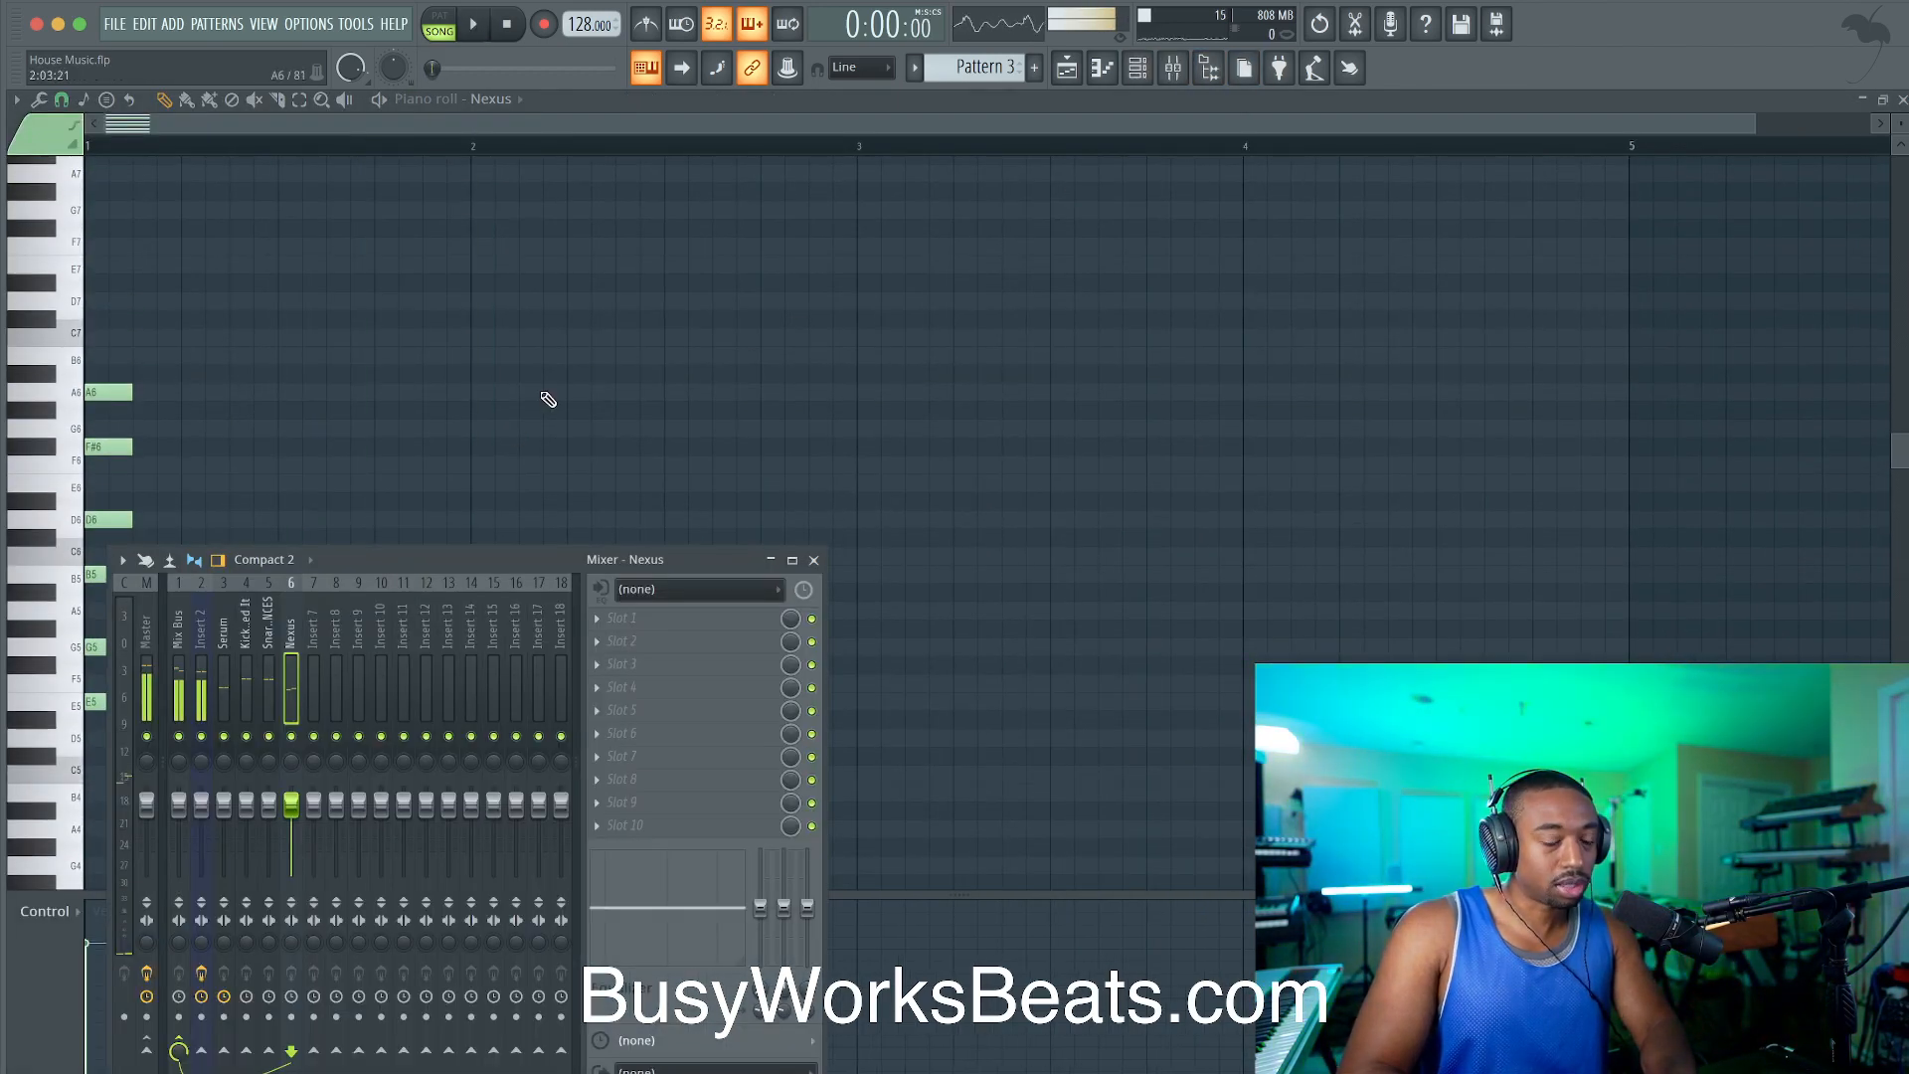
key(space)
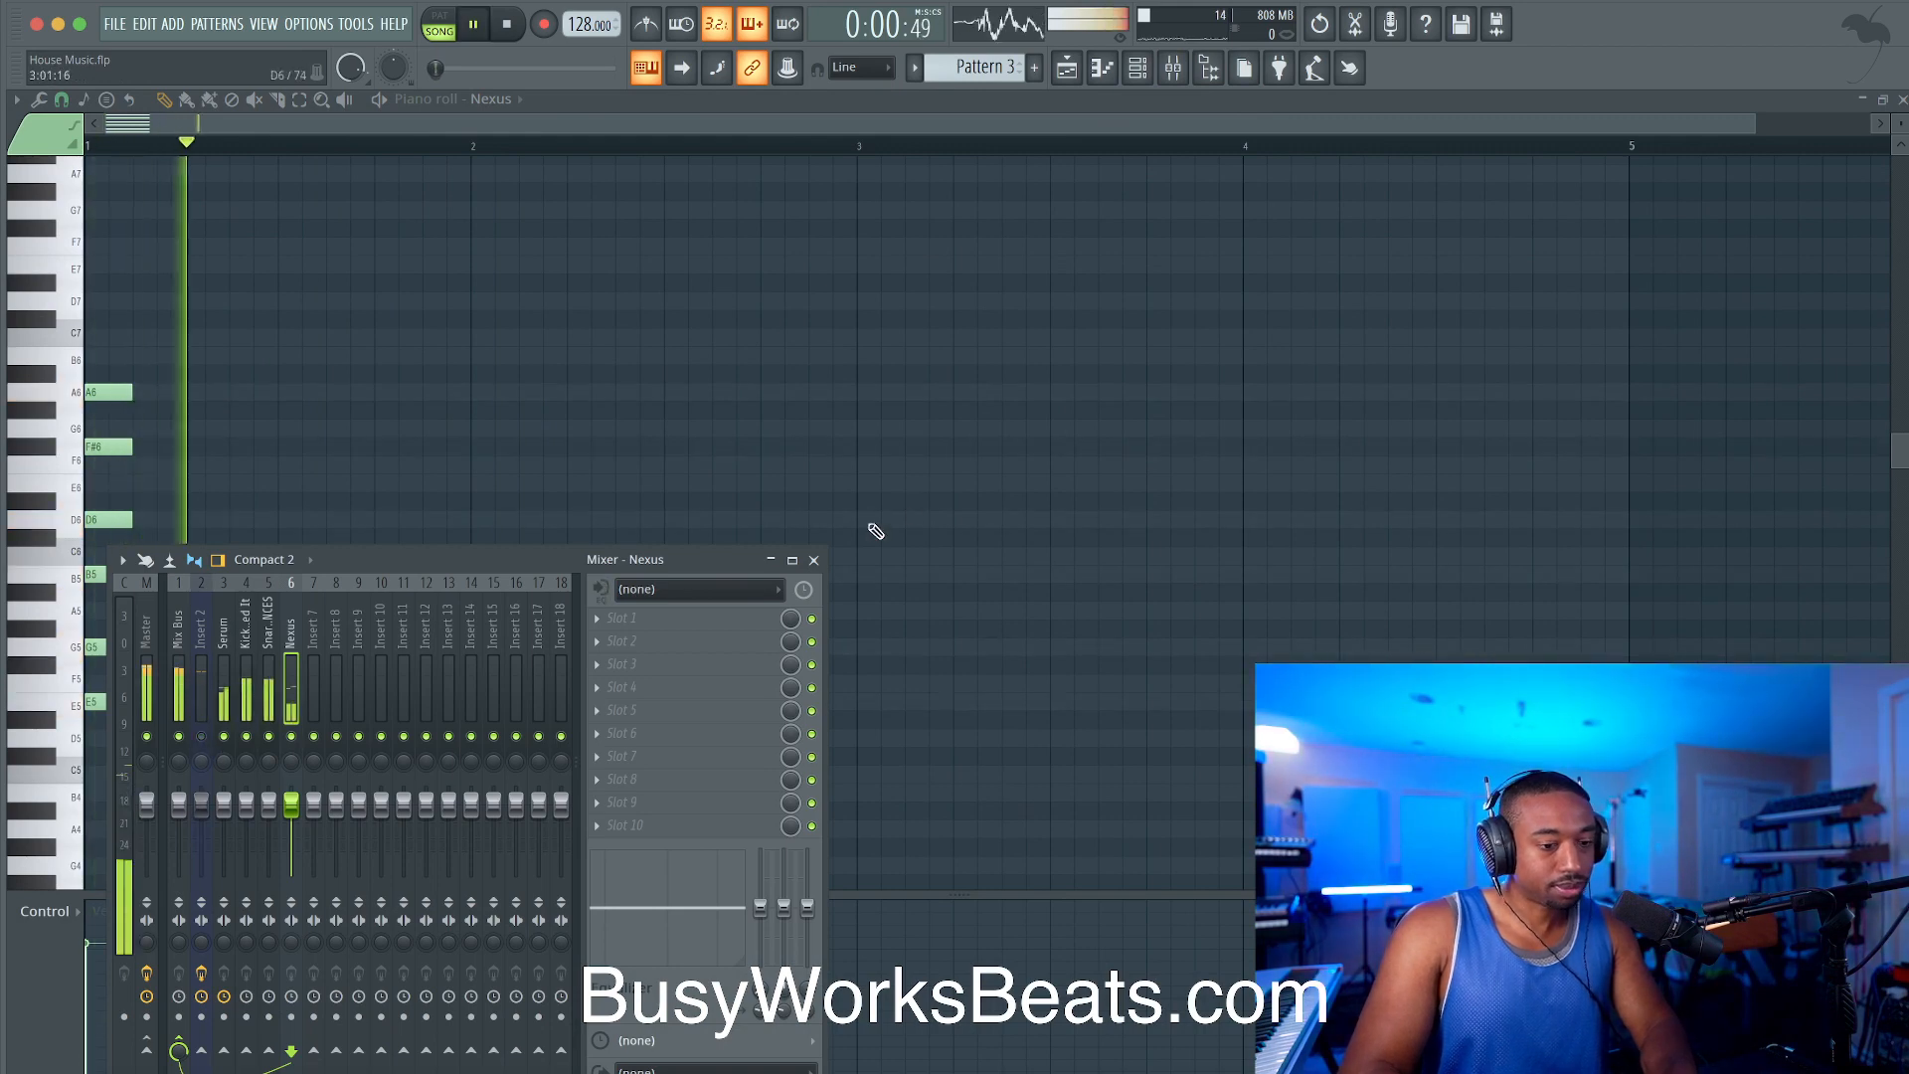
click(813, 560)
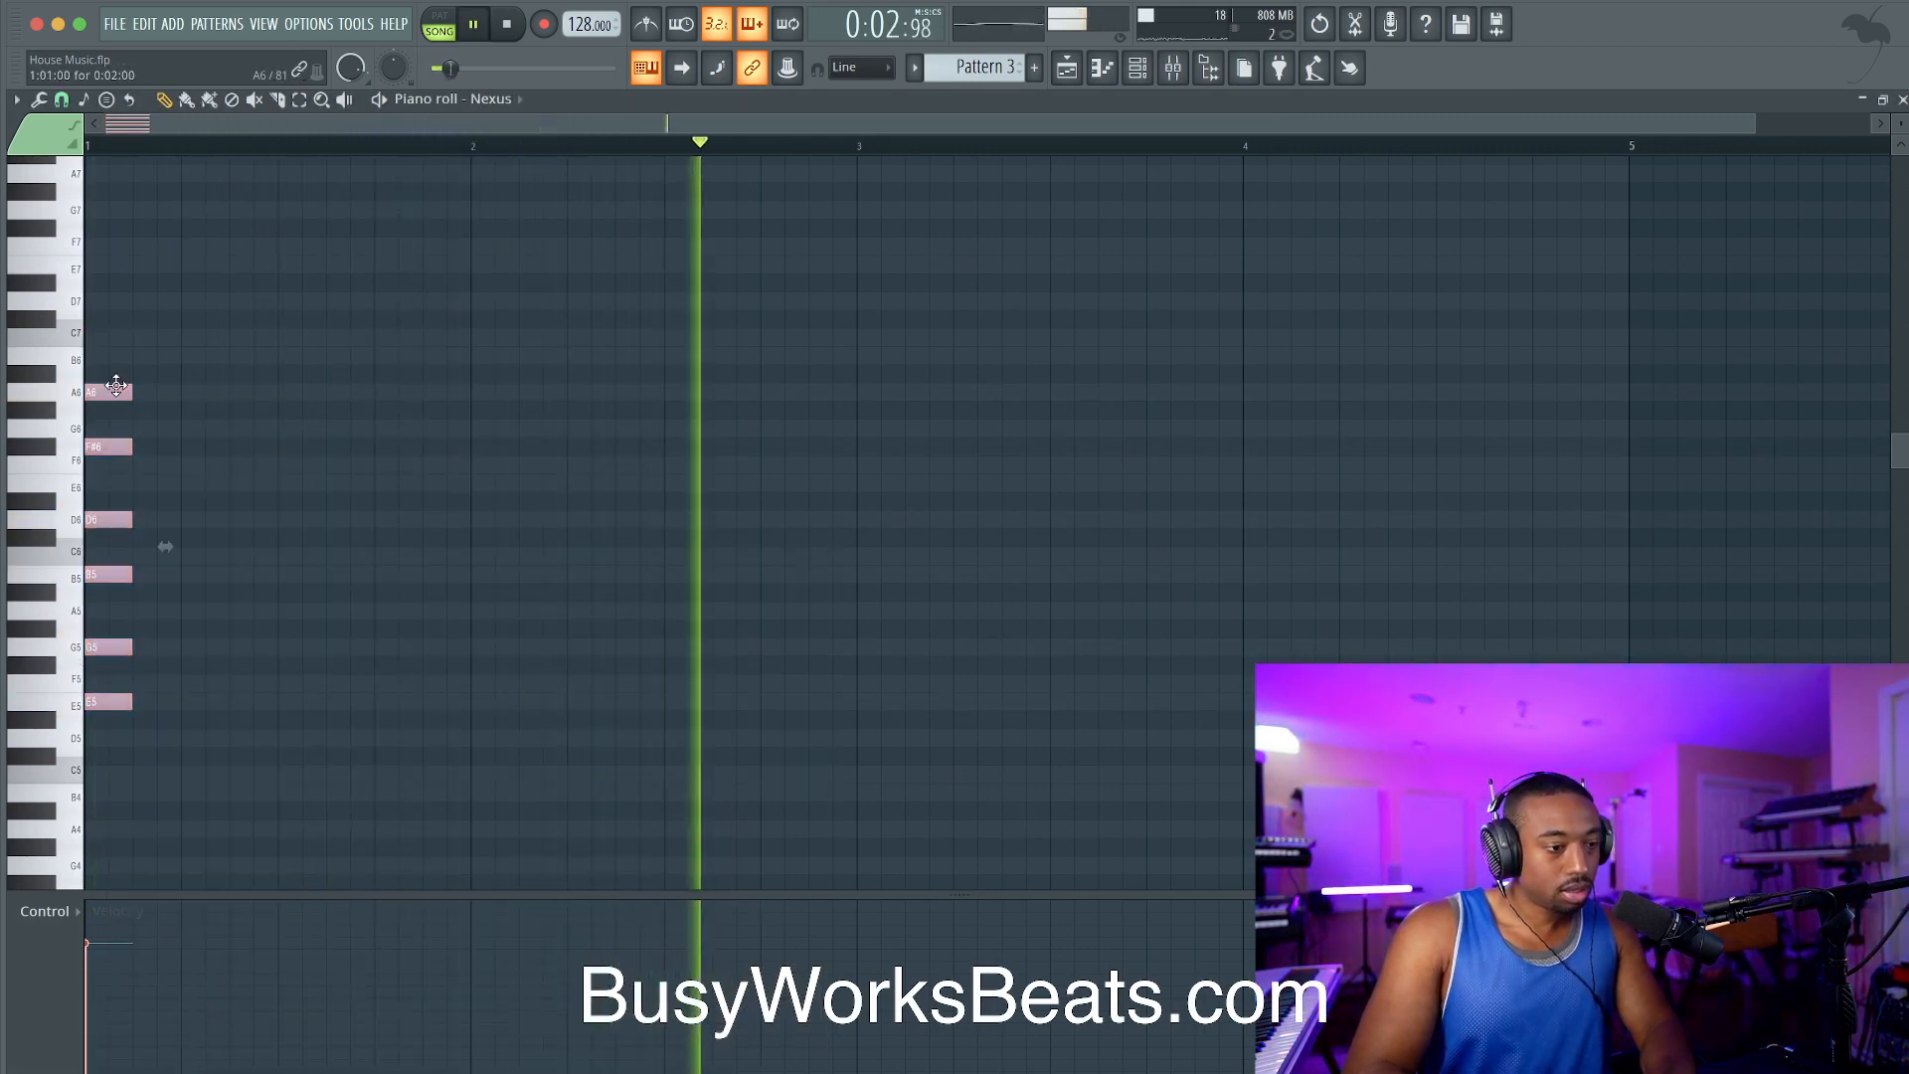
Step: Duplicate the six-note chord so it also plays at the start of bars 3, 5 and 7 of Pattern 3
drag(107, 393, 879, 399)
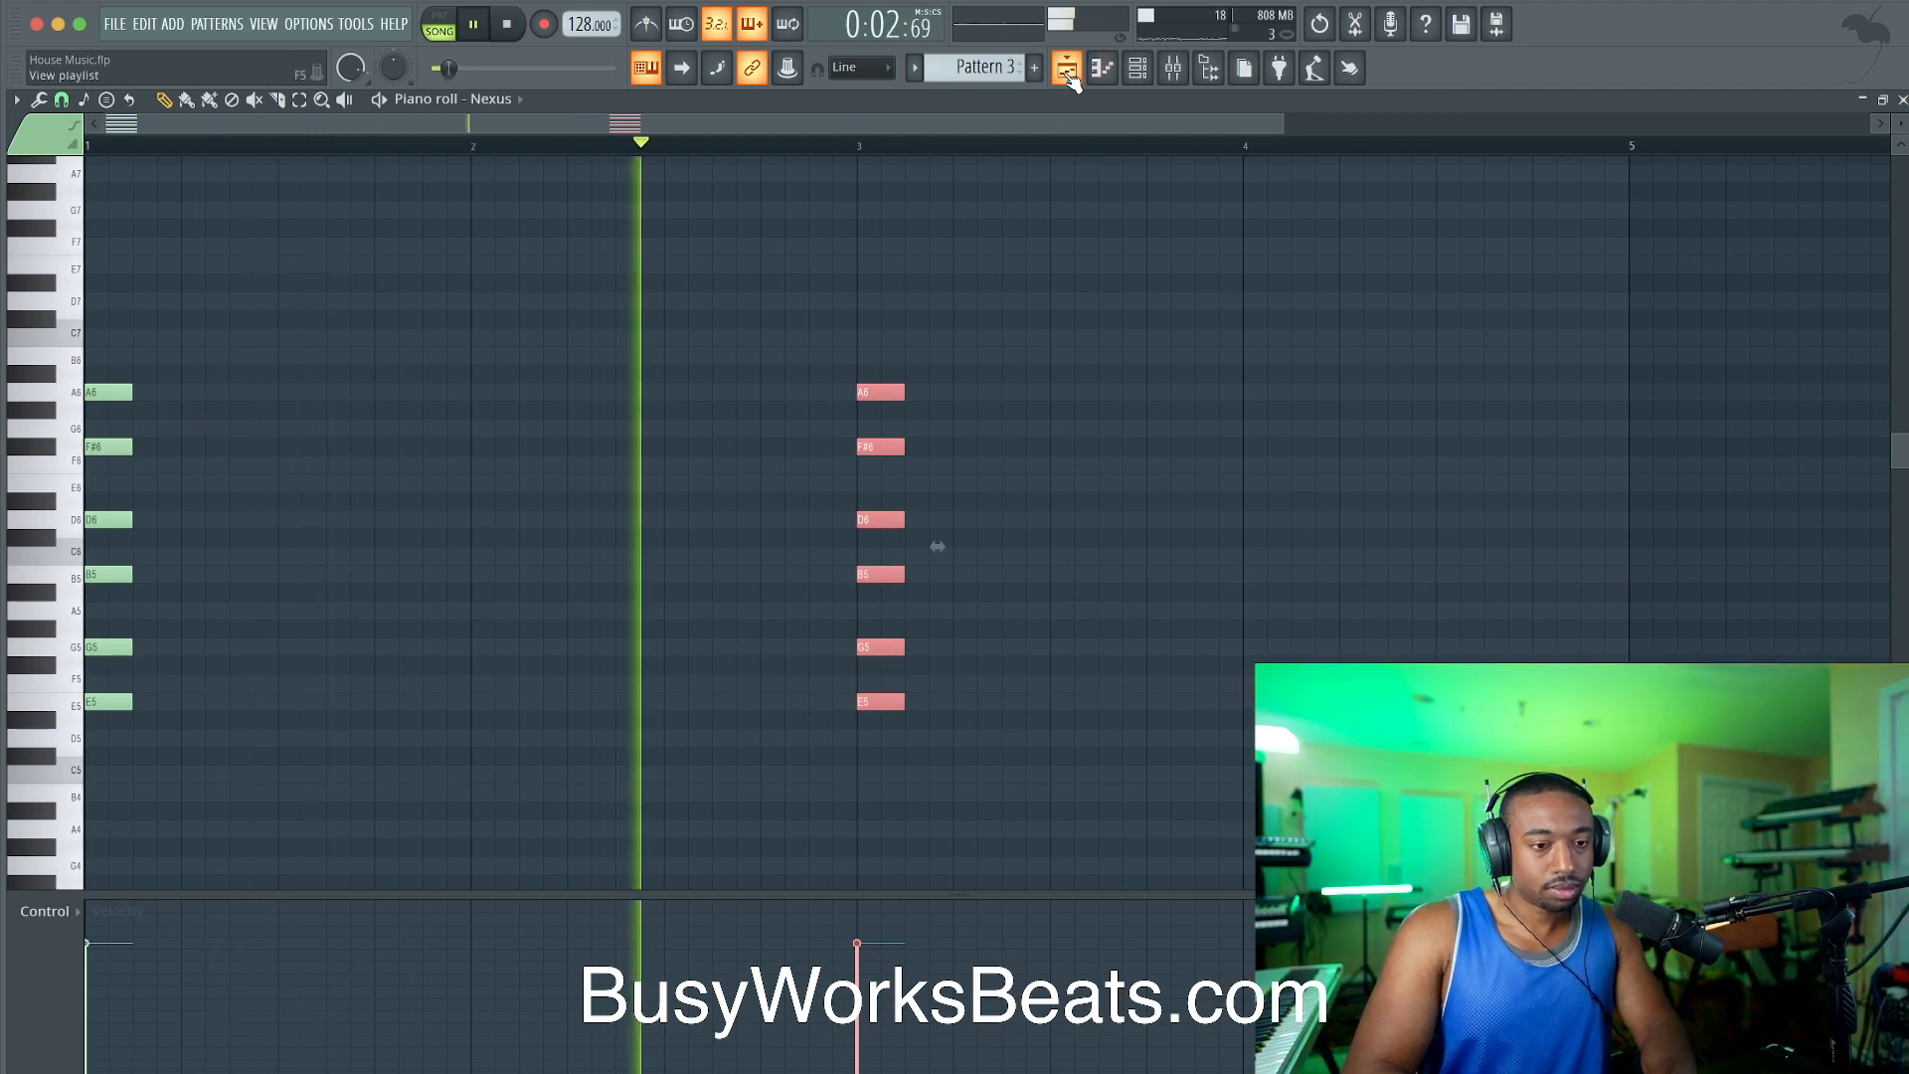
scroll(963, 314, down, 1)
drag(962, 312, 87, 835)
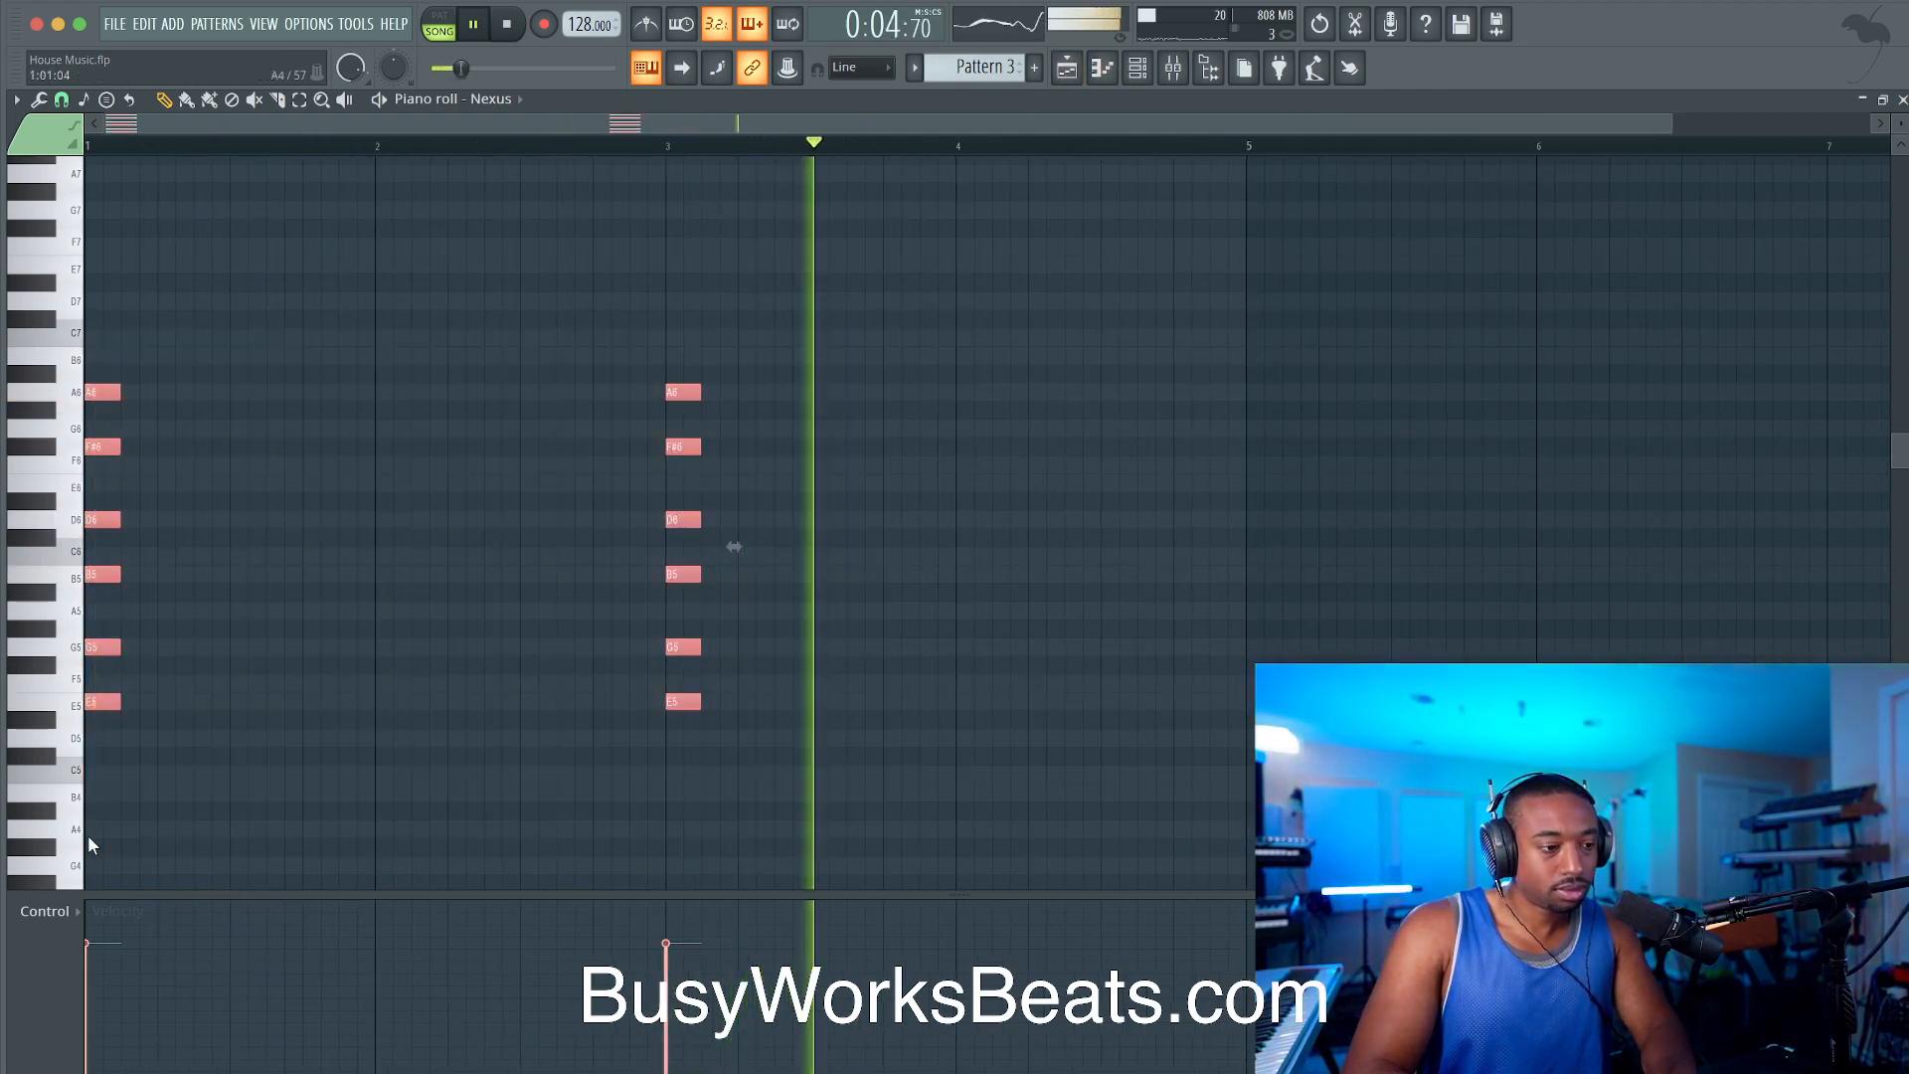
scroll(88, 835, down, 2)
drag(95, 706, 684, 706)
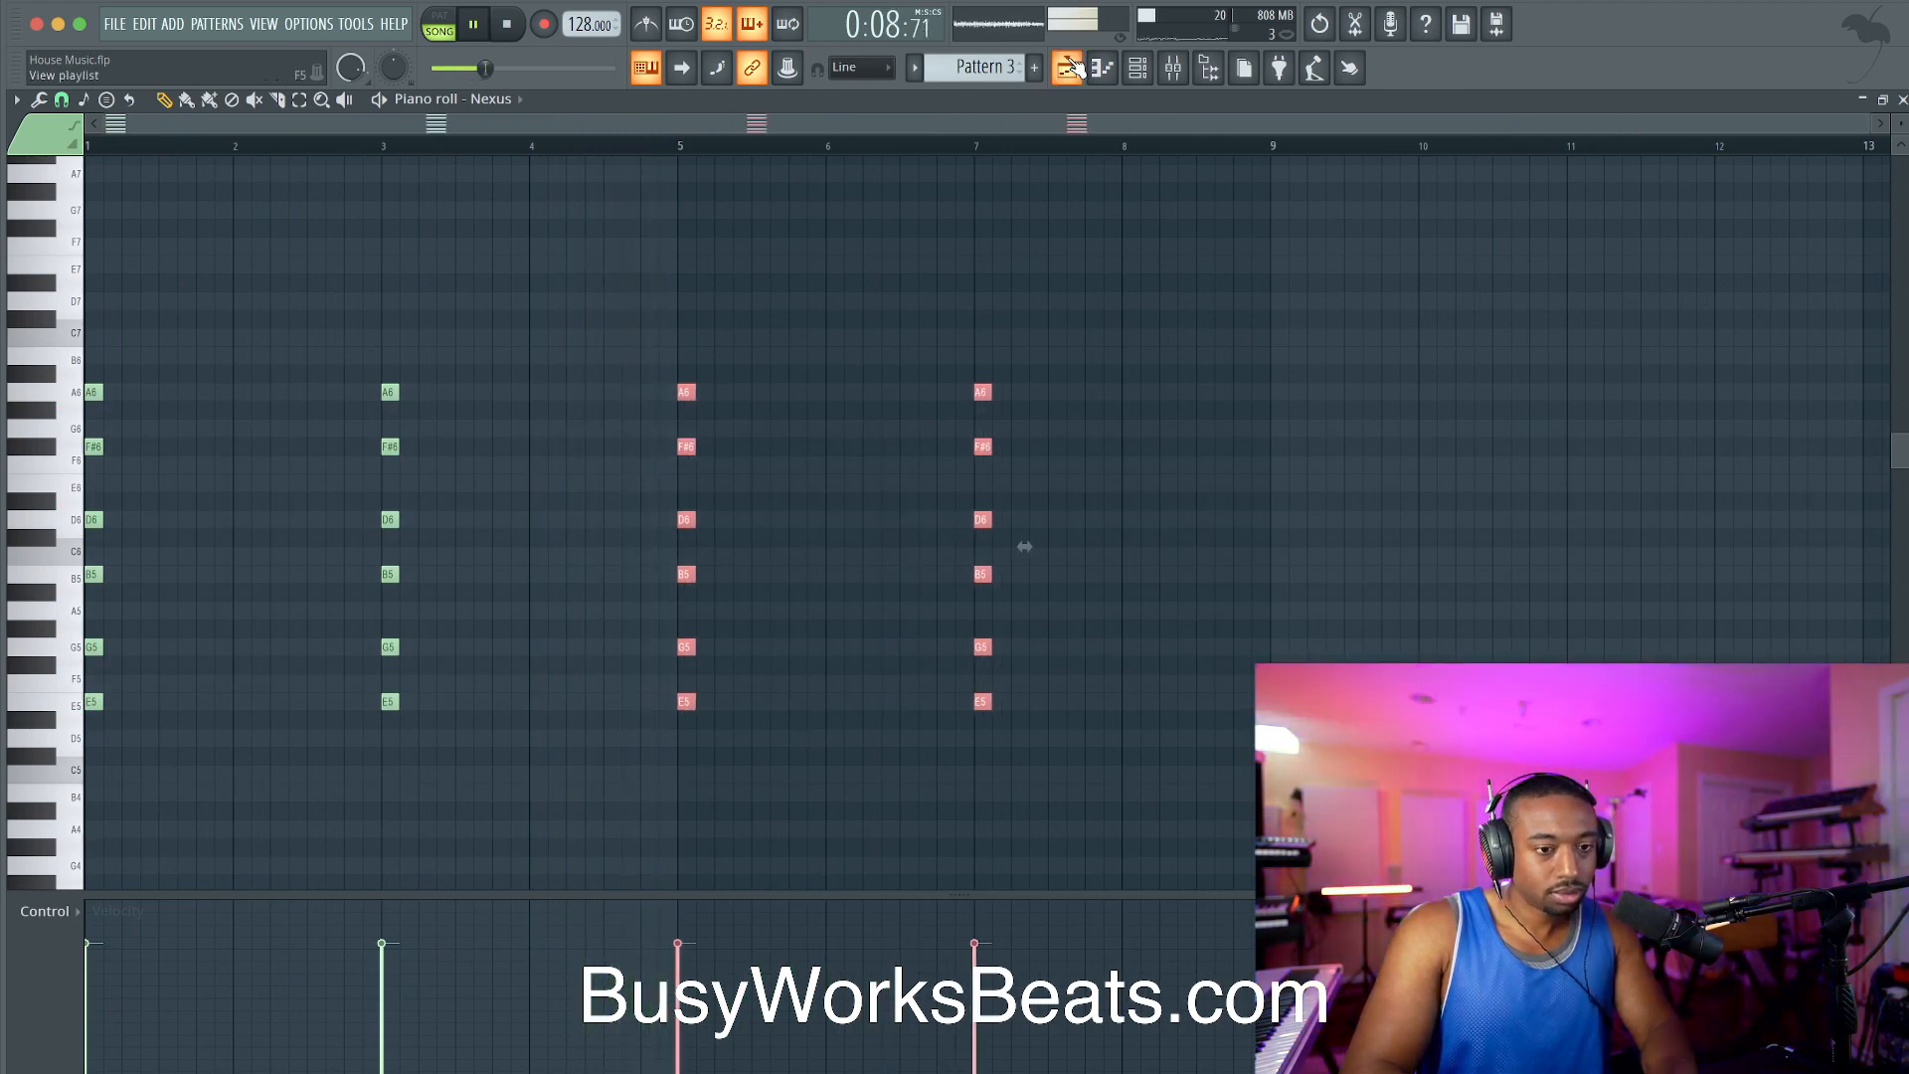
Step: Check the repeated chords in the playlist alongside the mixer, and reopen the Nexus piano roll of Pattern 3
key(F5)
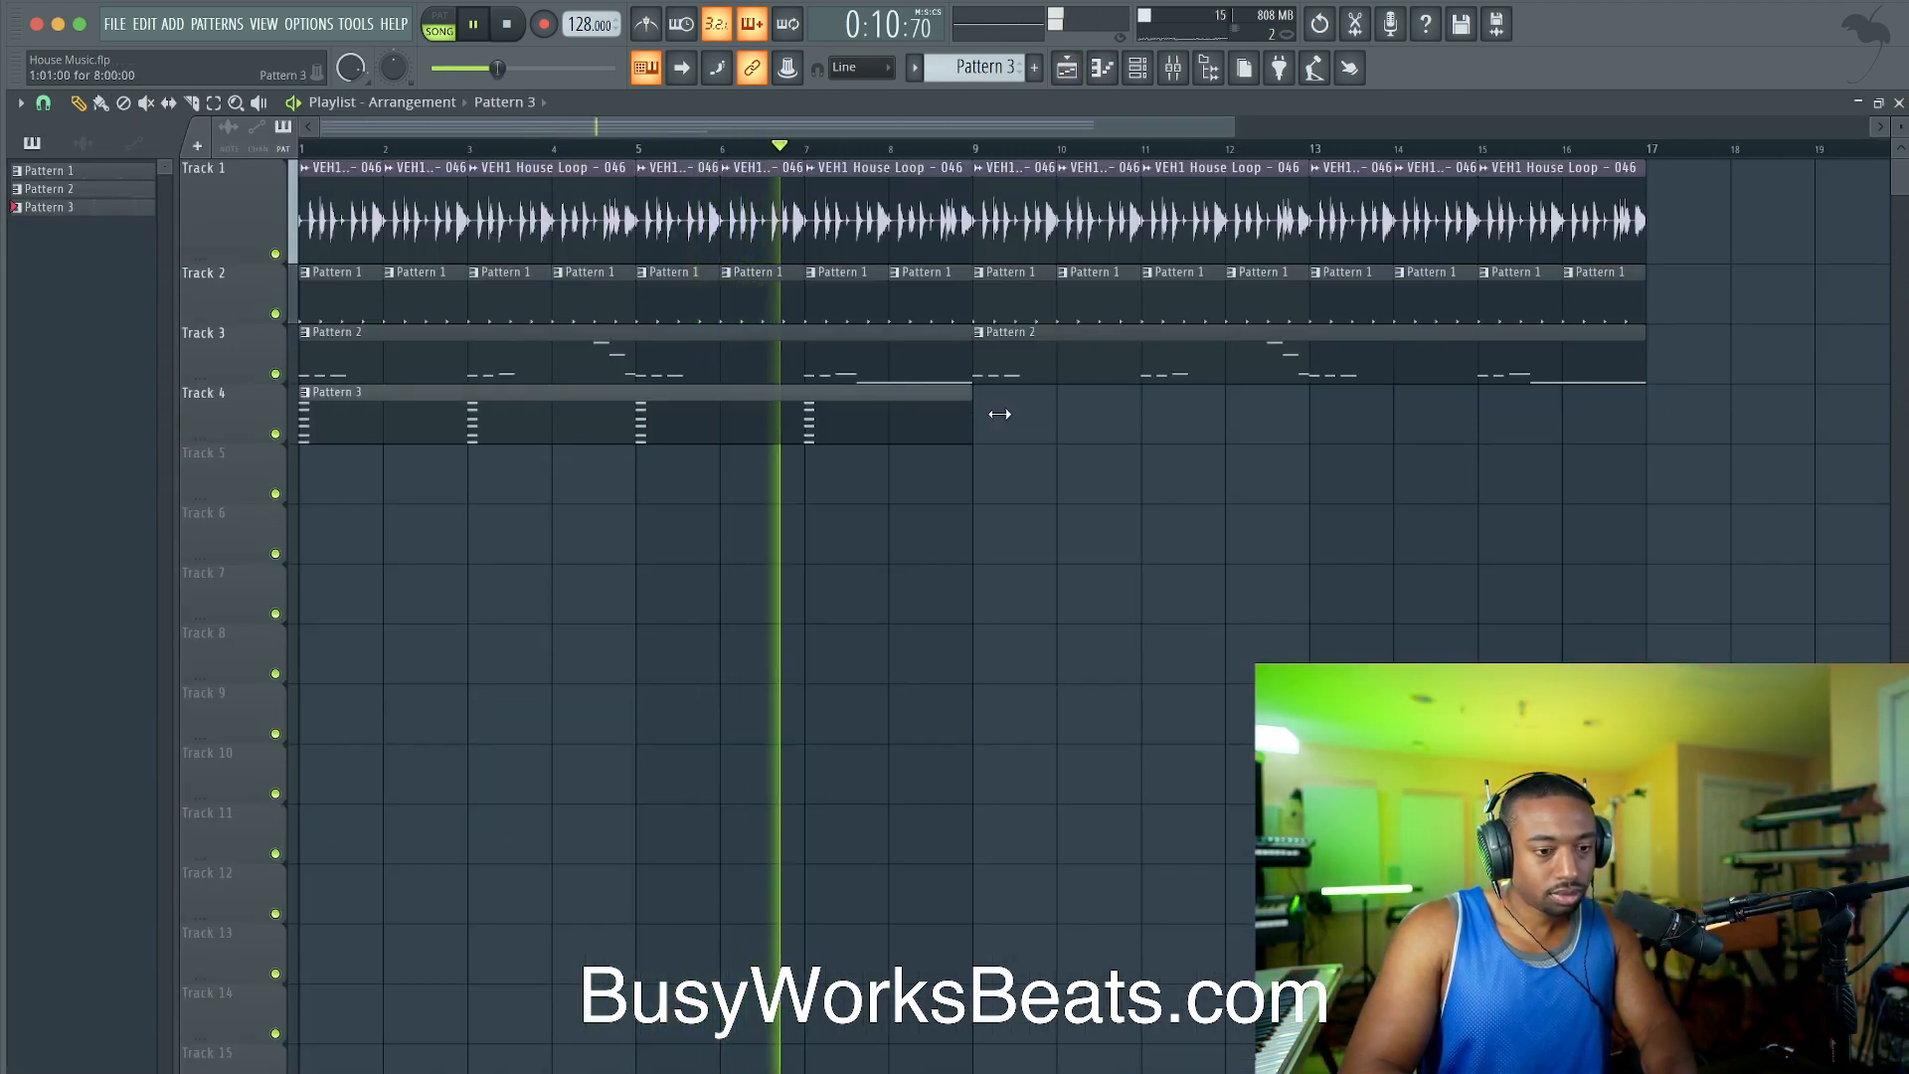
key(F9)
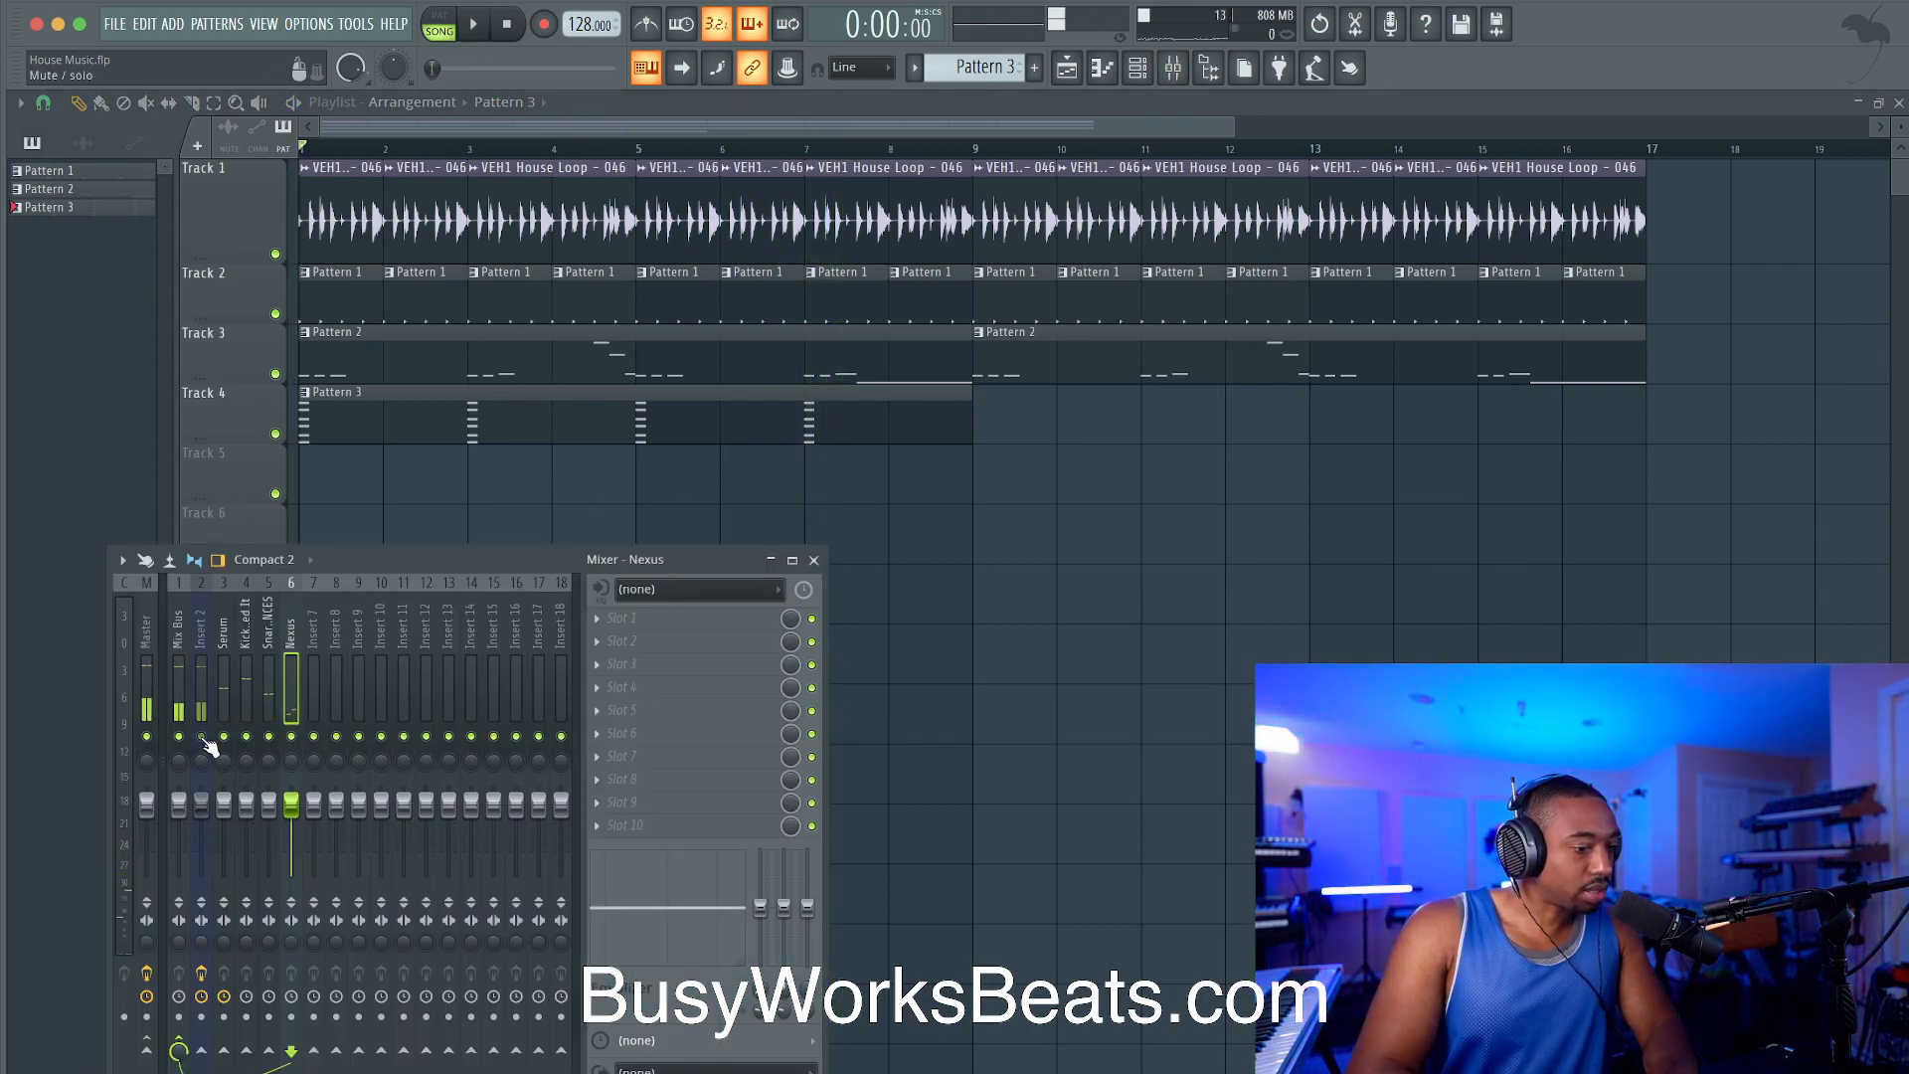
key(F9)
key(F7)
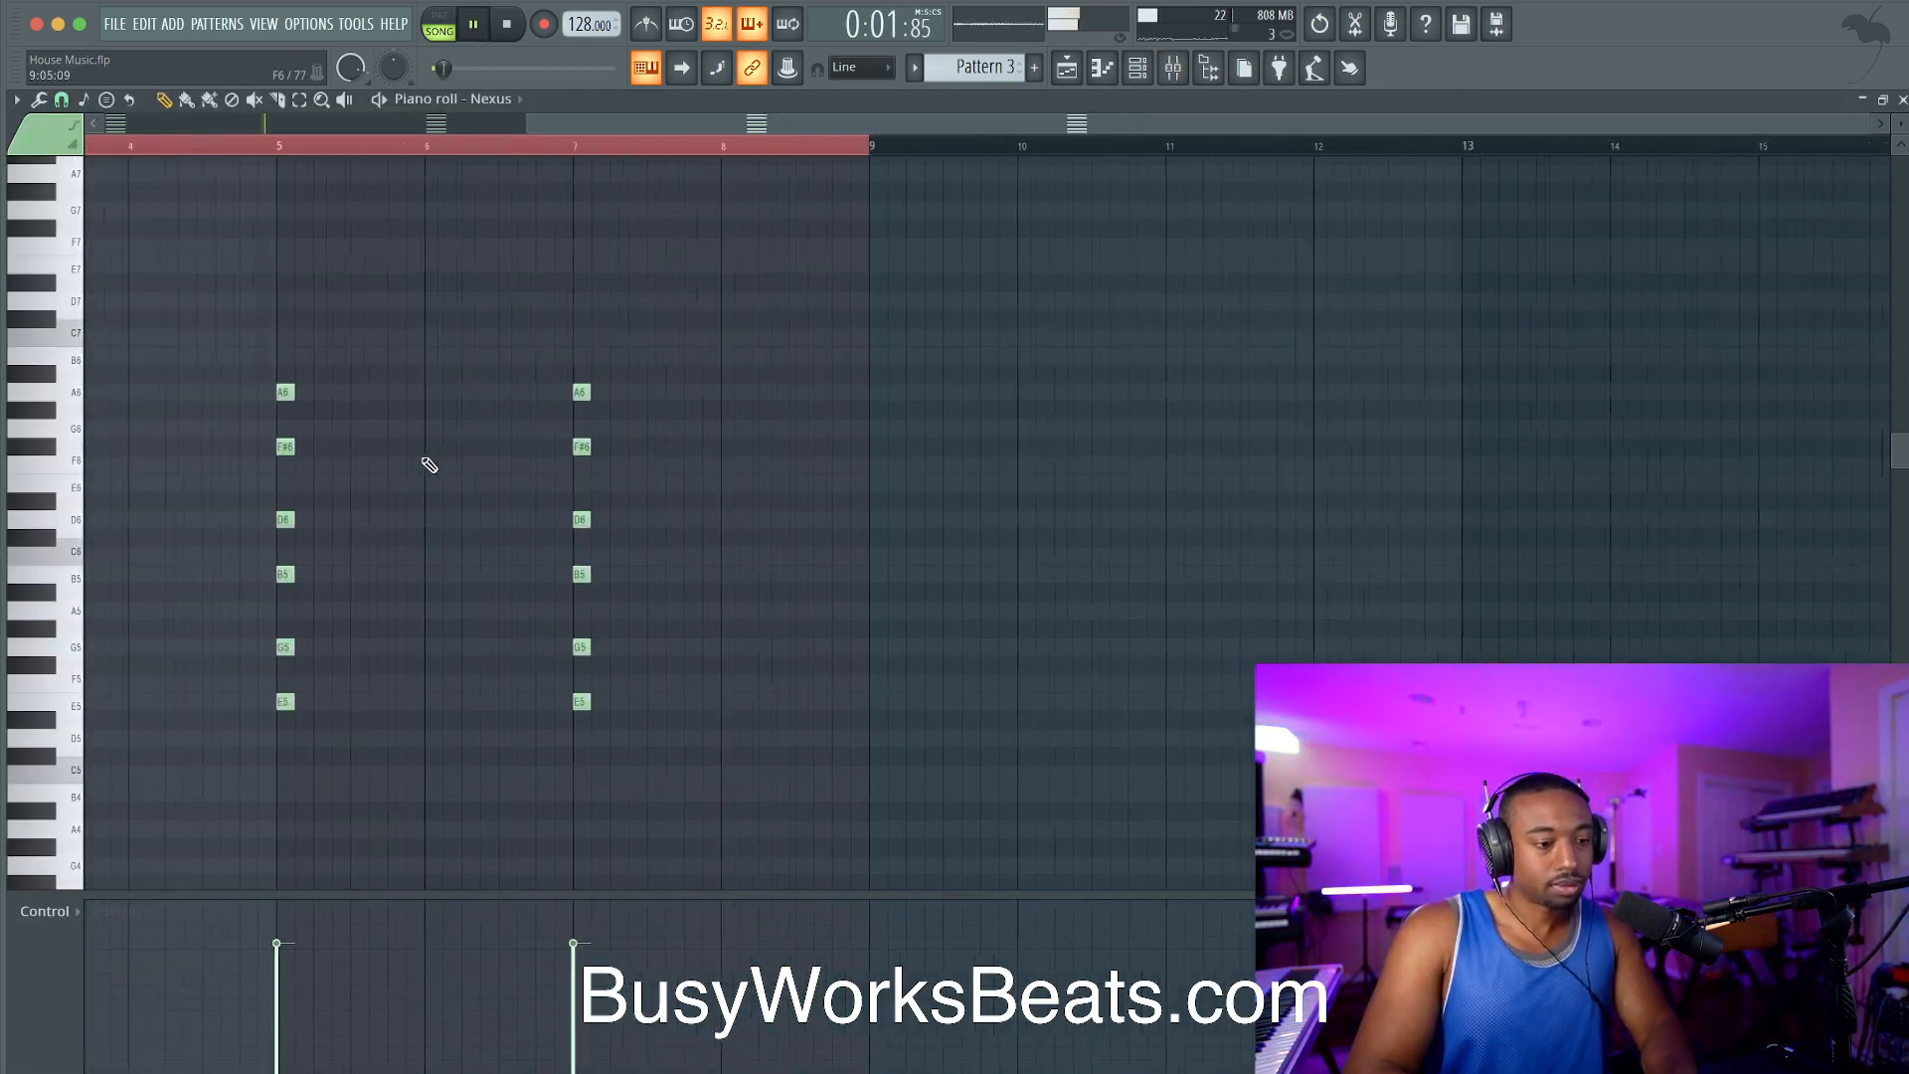
Step: Copy the bar 7 chord within the same bar to step 7, two semitones higher with its root on F#5
drag(565, 356, 582, 533)
scroll(598, 130, up, 6)
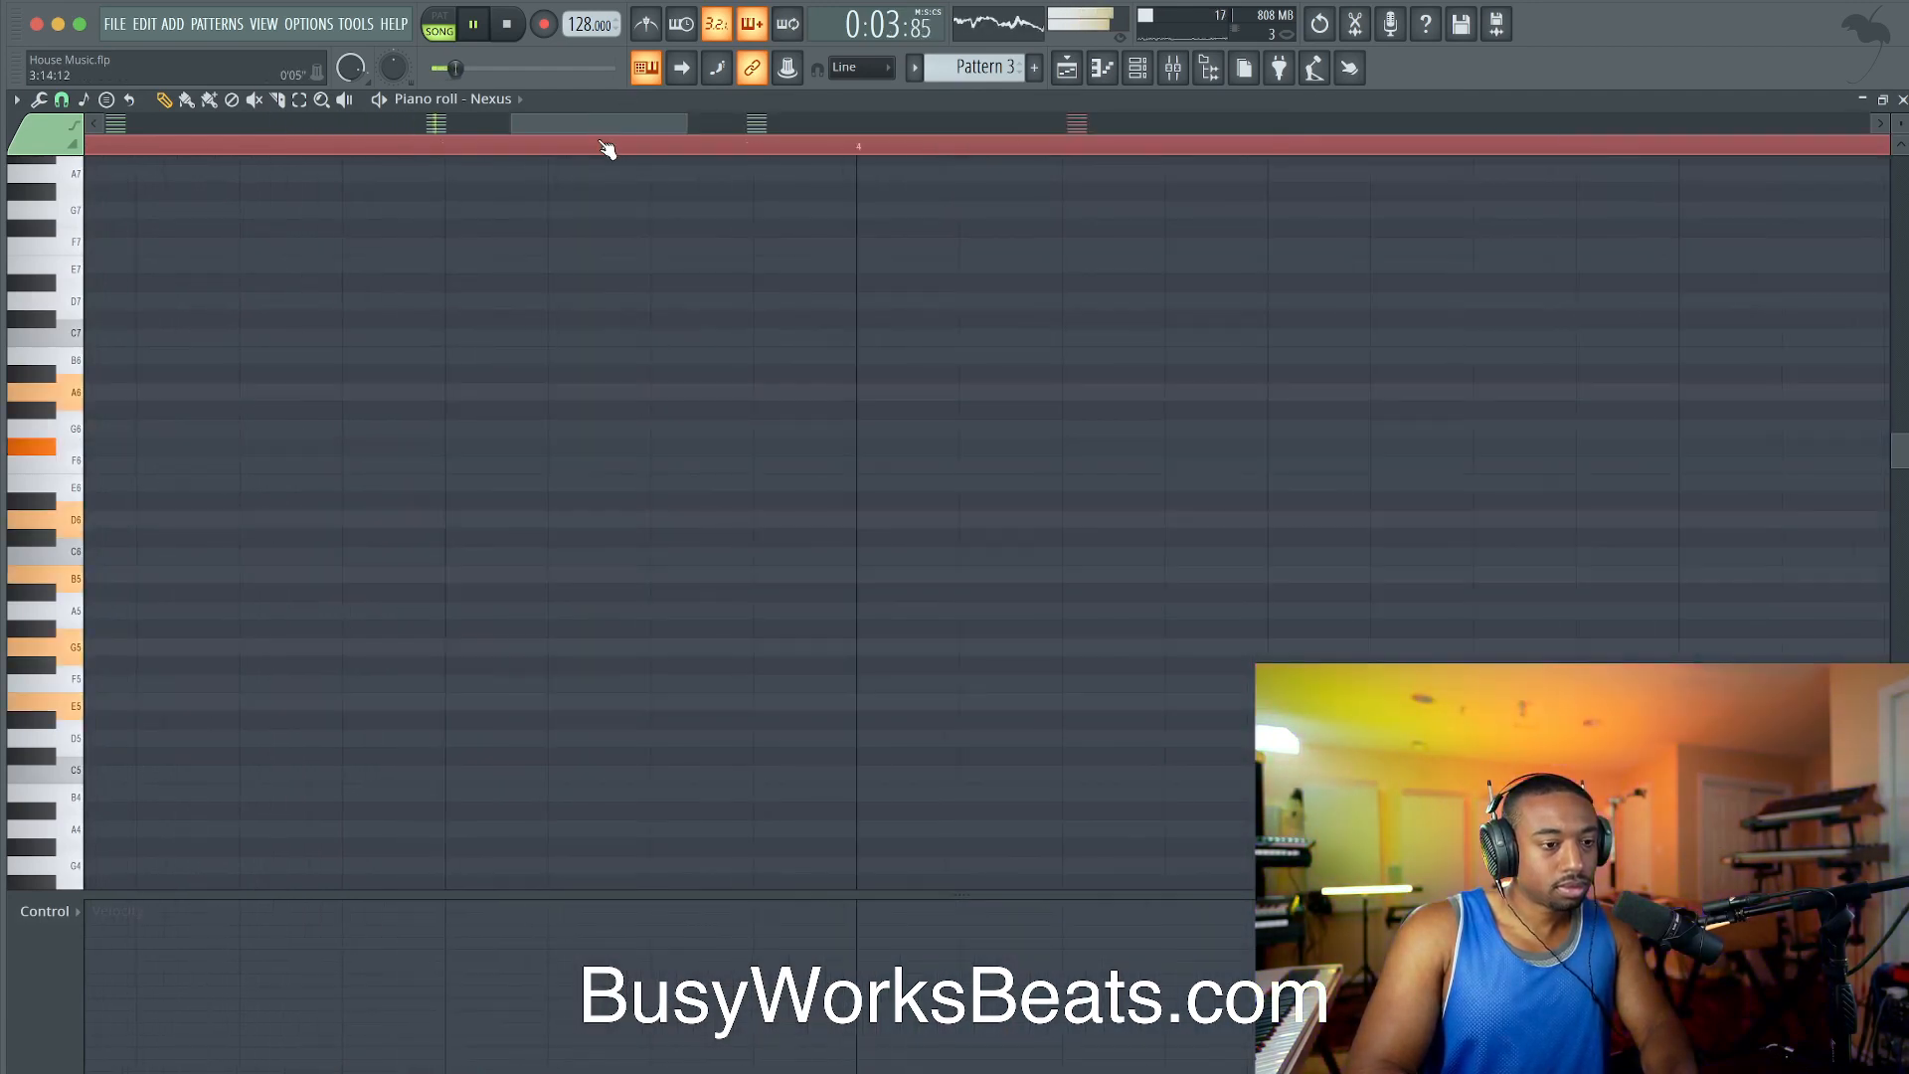
key(super+d)
scroll(598, 139, down, 8)
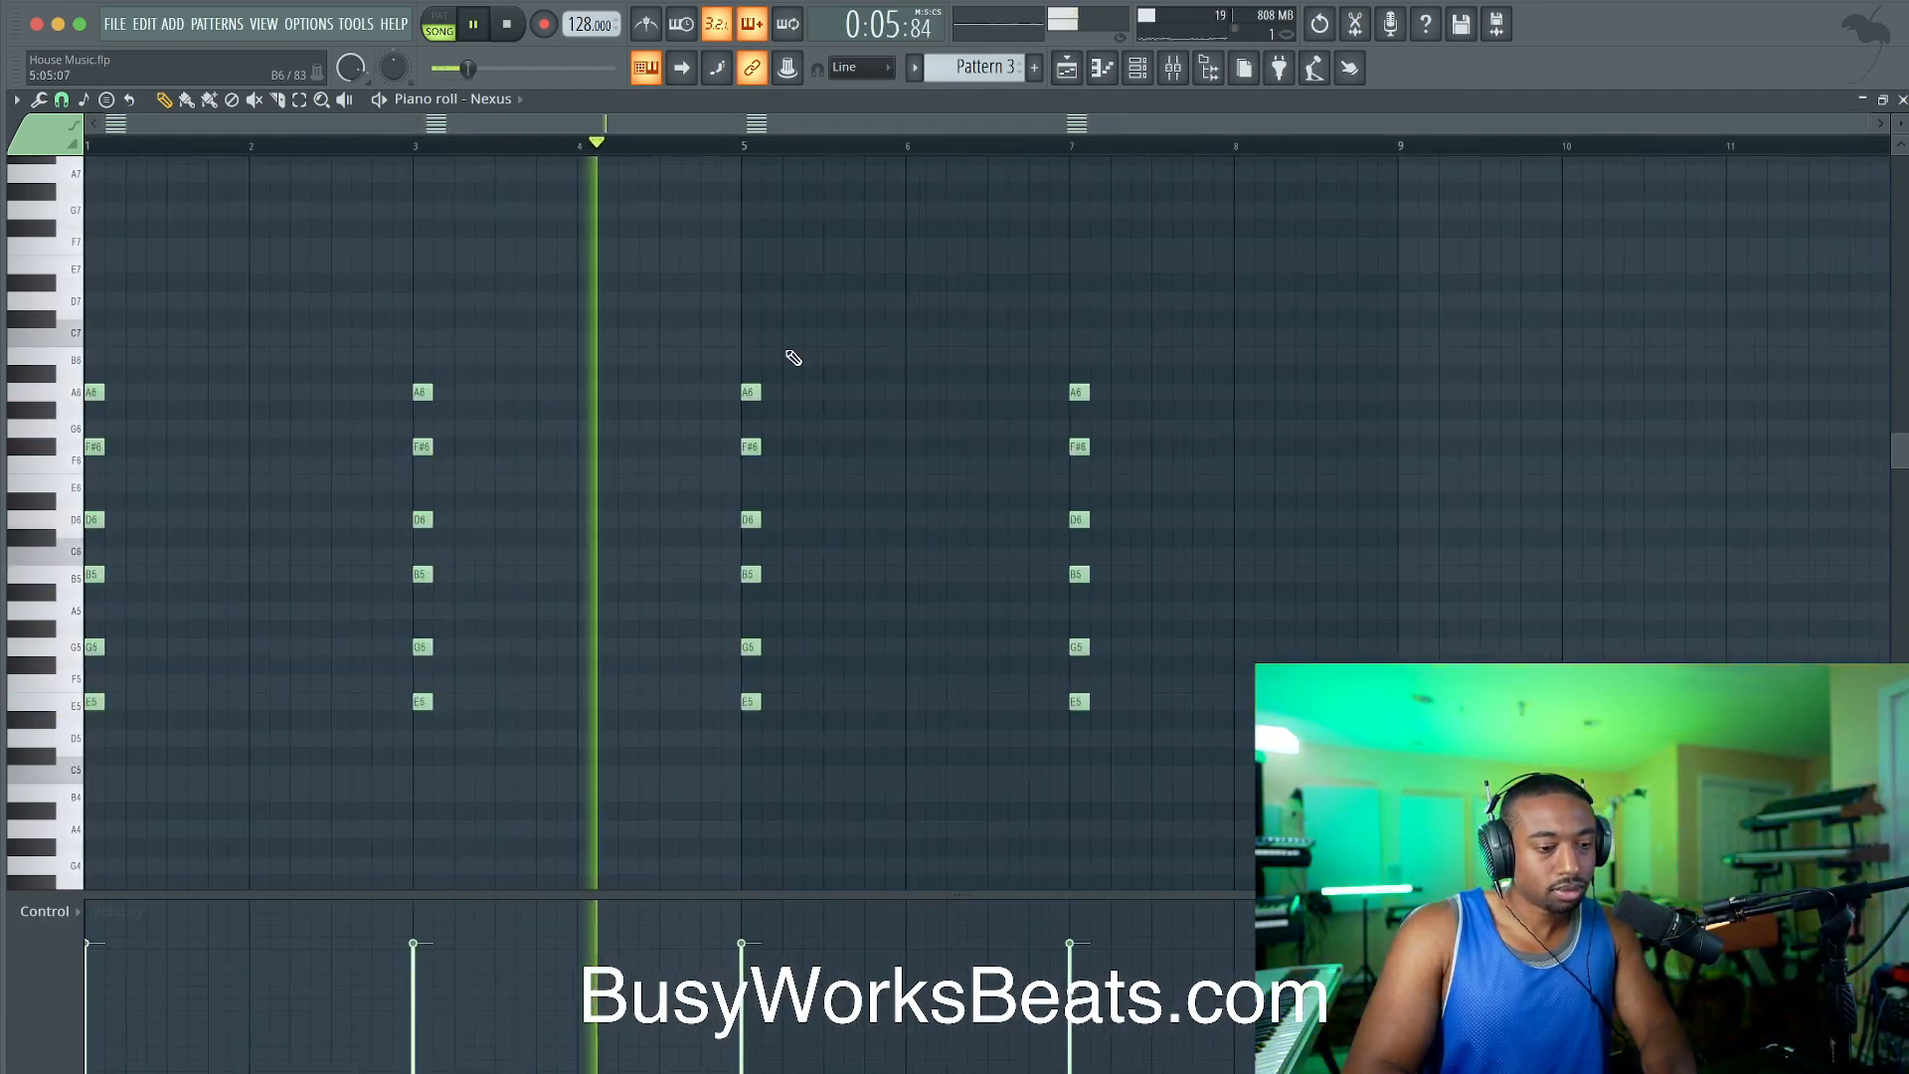
scroll(830, 324, down, 1)
drag(839, 323, 821, 702)
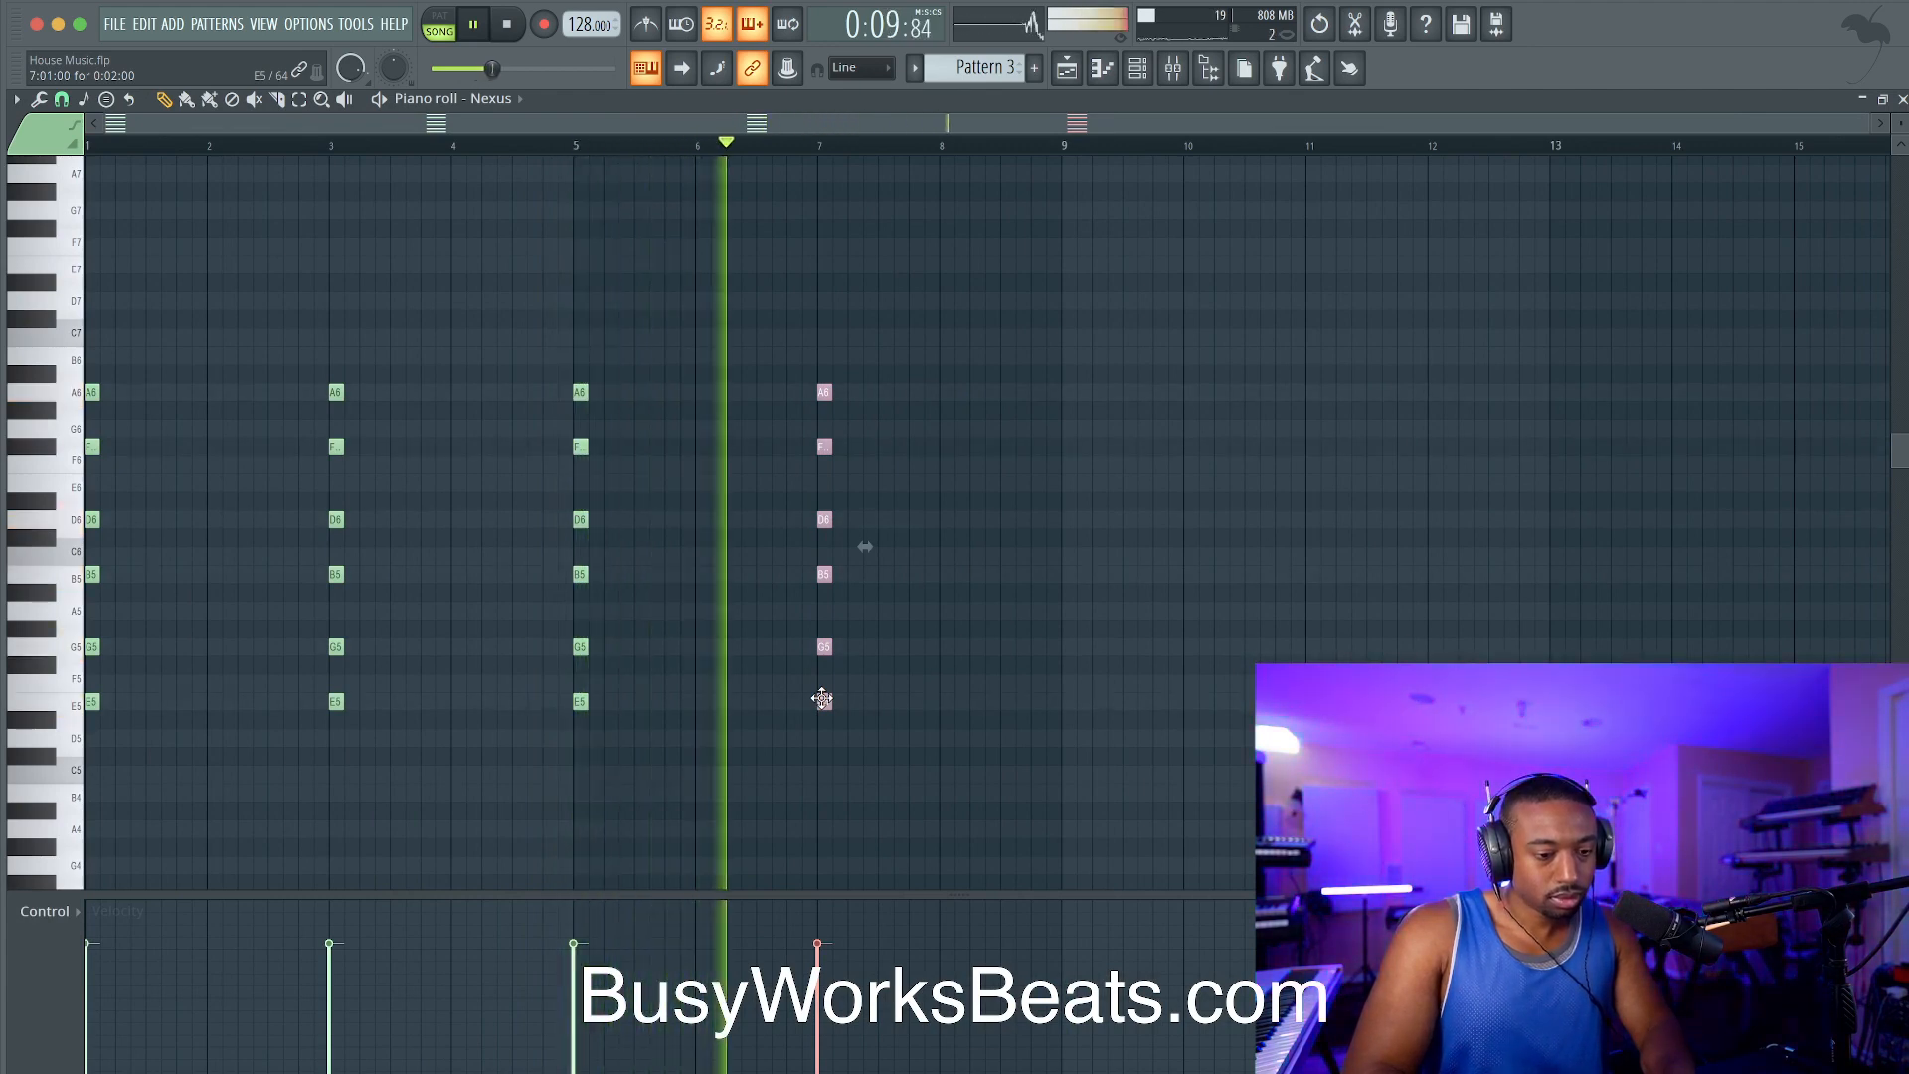
scroll(821, 698, up, 3)
drag(821, 697, 885, 720)
Step: Play the arrangement from bar 7 to hear the two chords in that bar
key(space)
click(821, 149)
key(space)
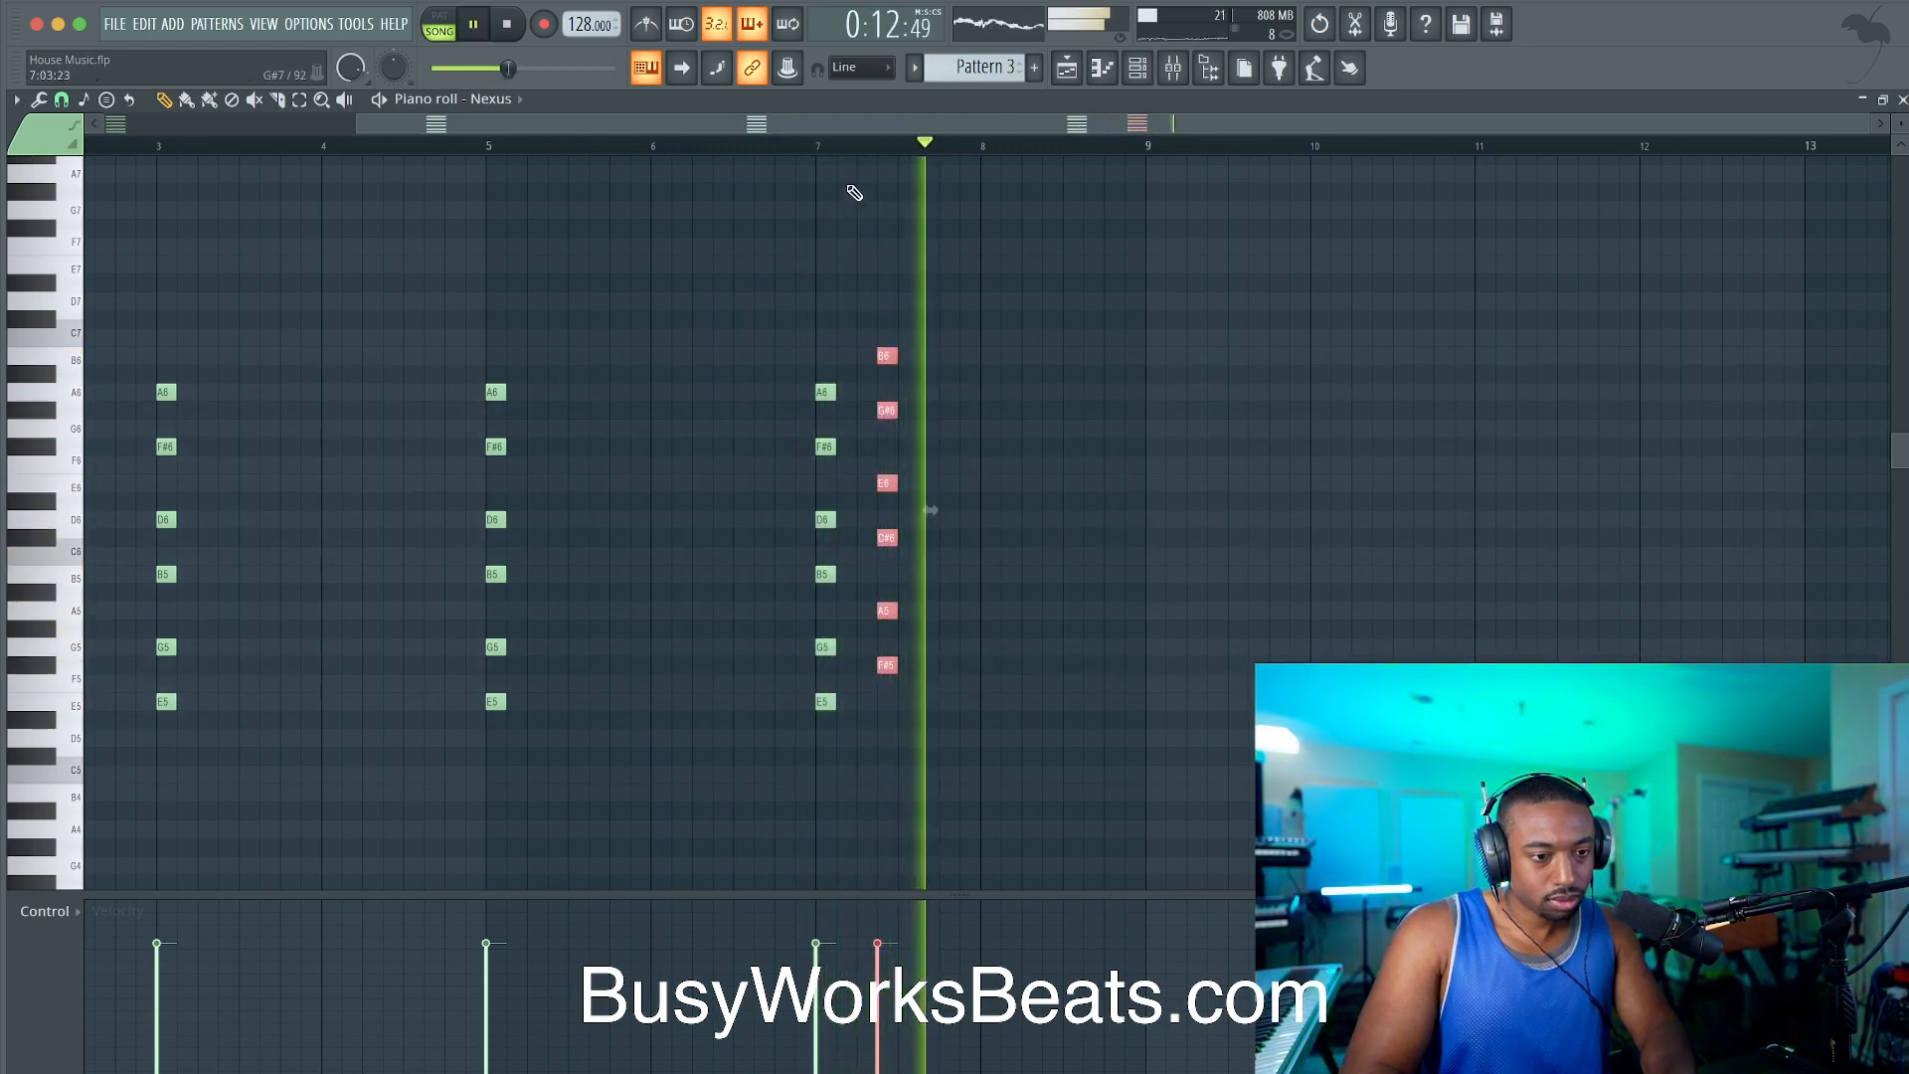
click(819, 149)
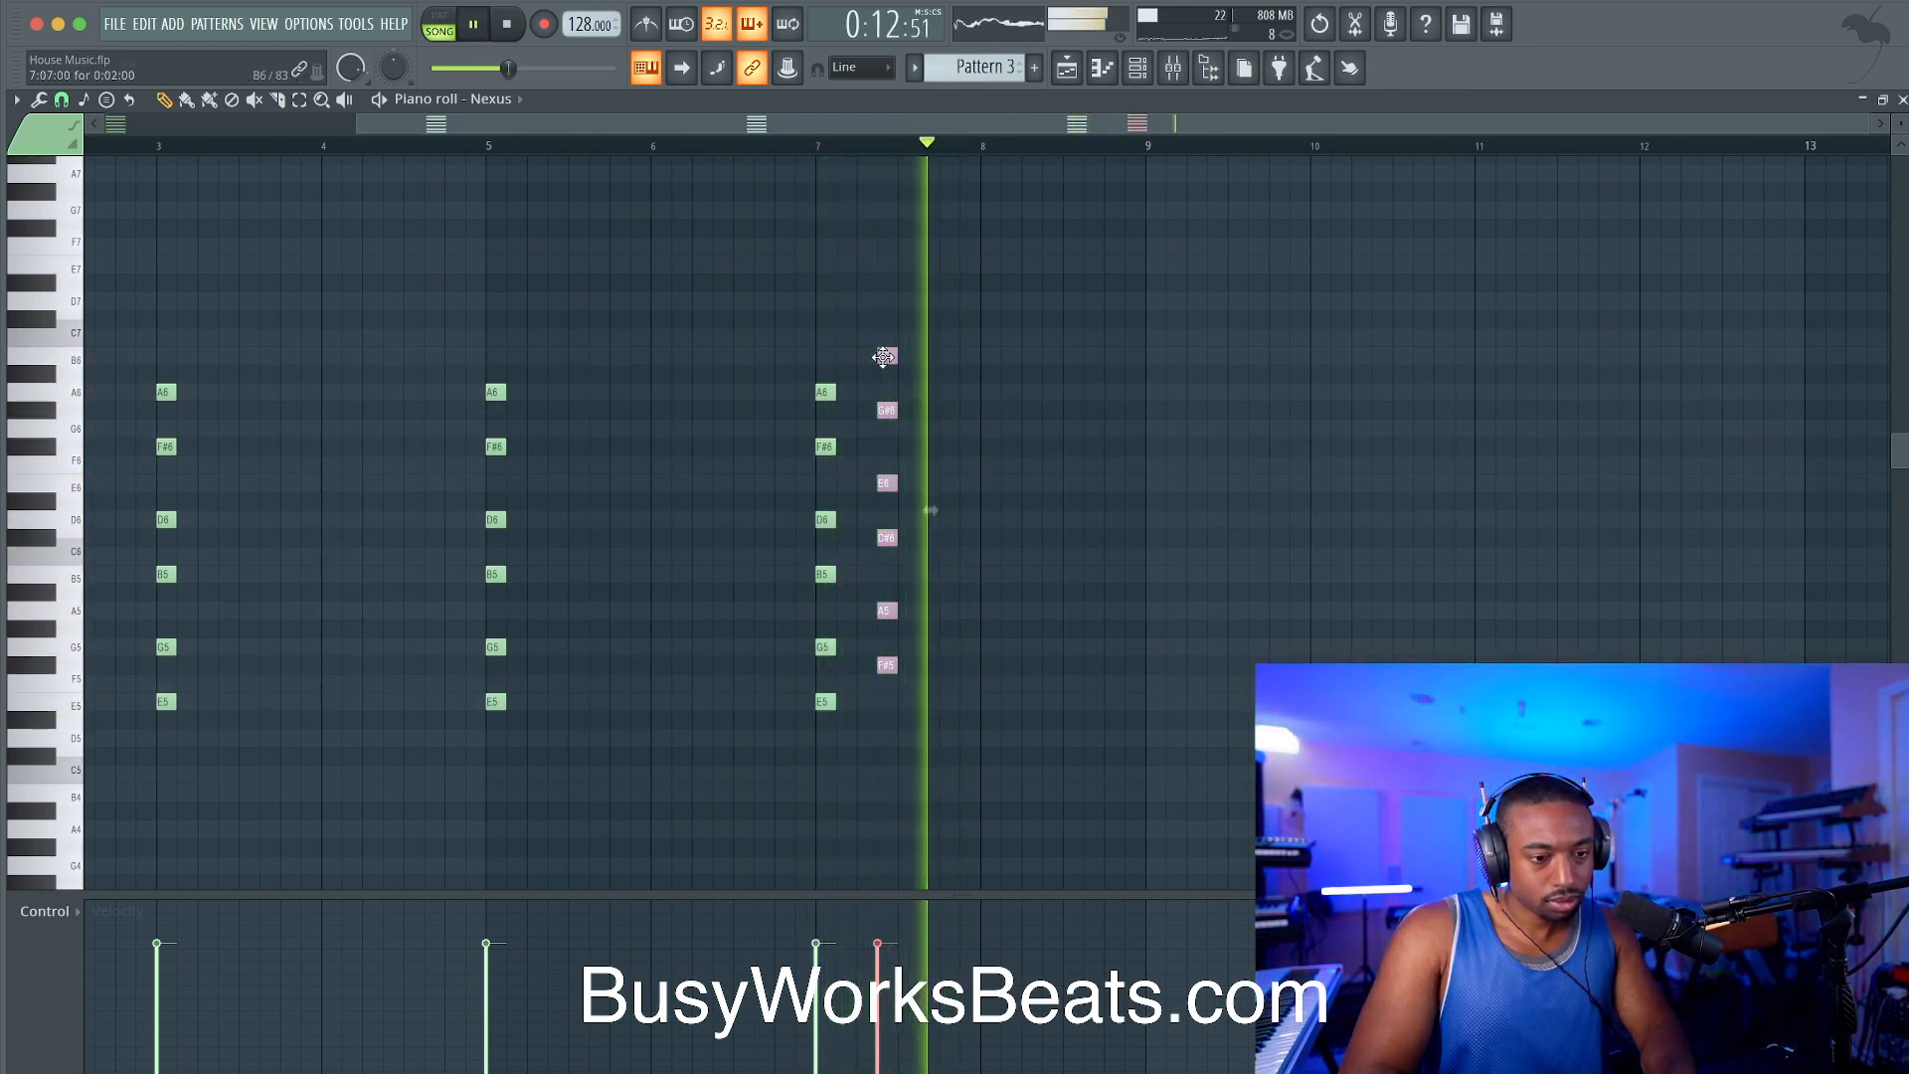
Step: Duplicate the Pattern 3 clip on Track 4 of the playlist so it also covers bars 9 to 16
key(F5)
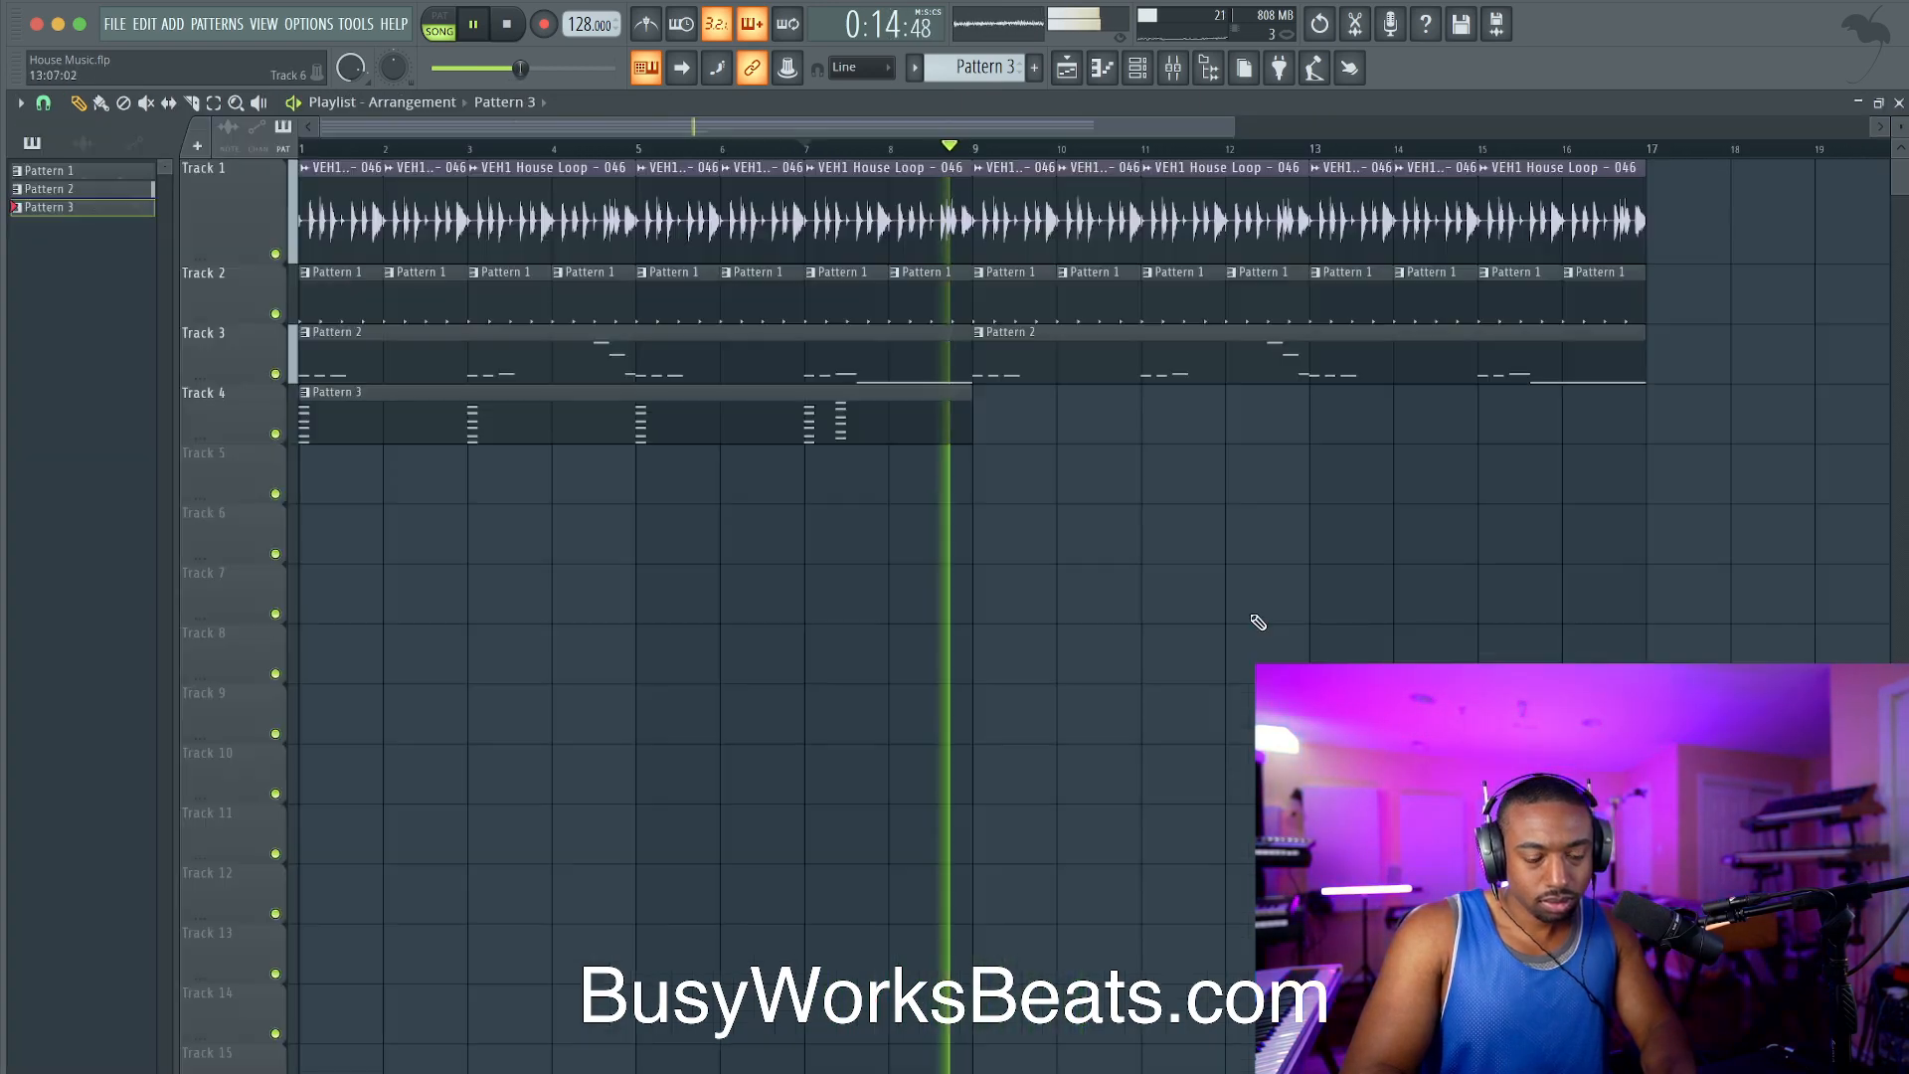
drag(828, 424, 1406, 397)
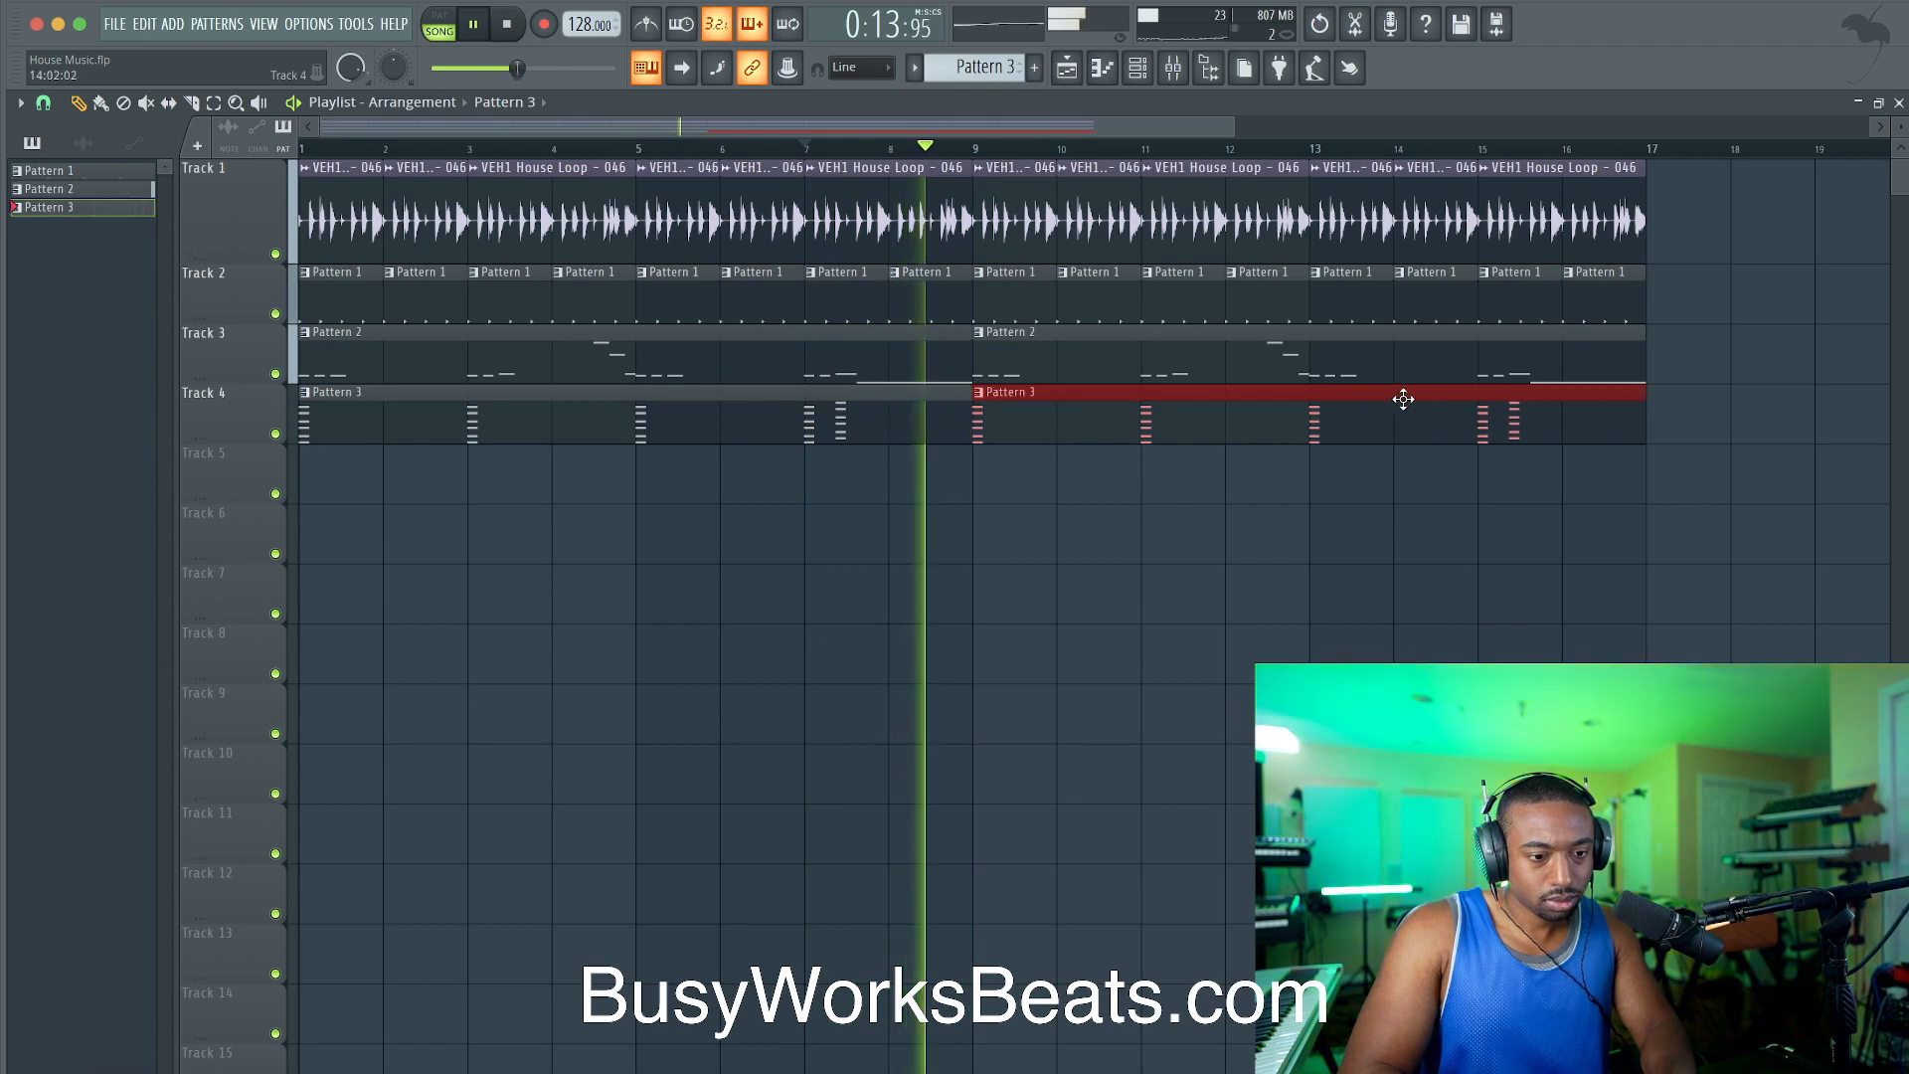
click(1299, 541)
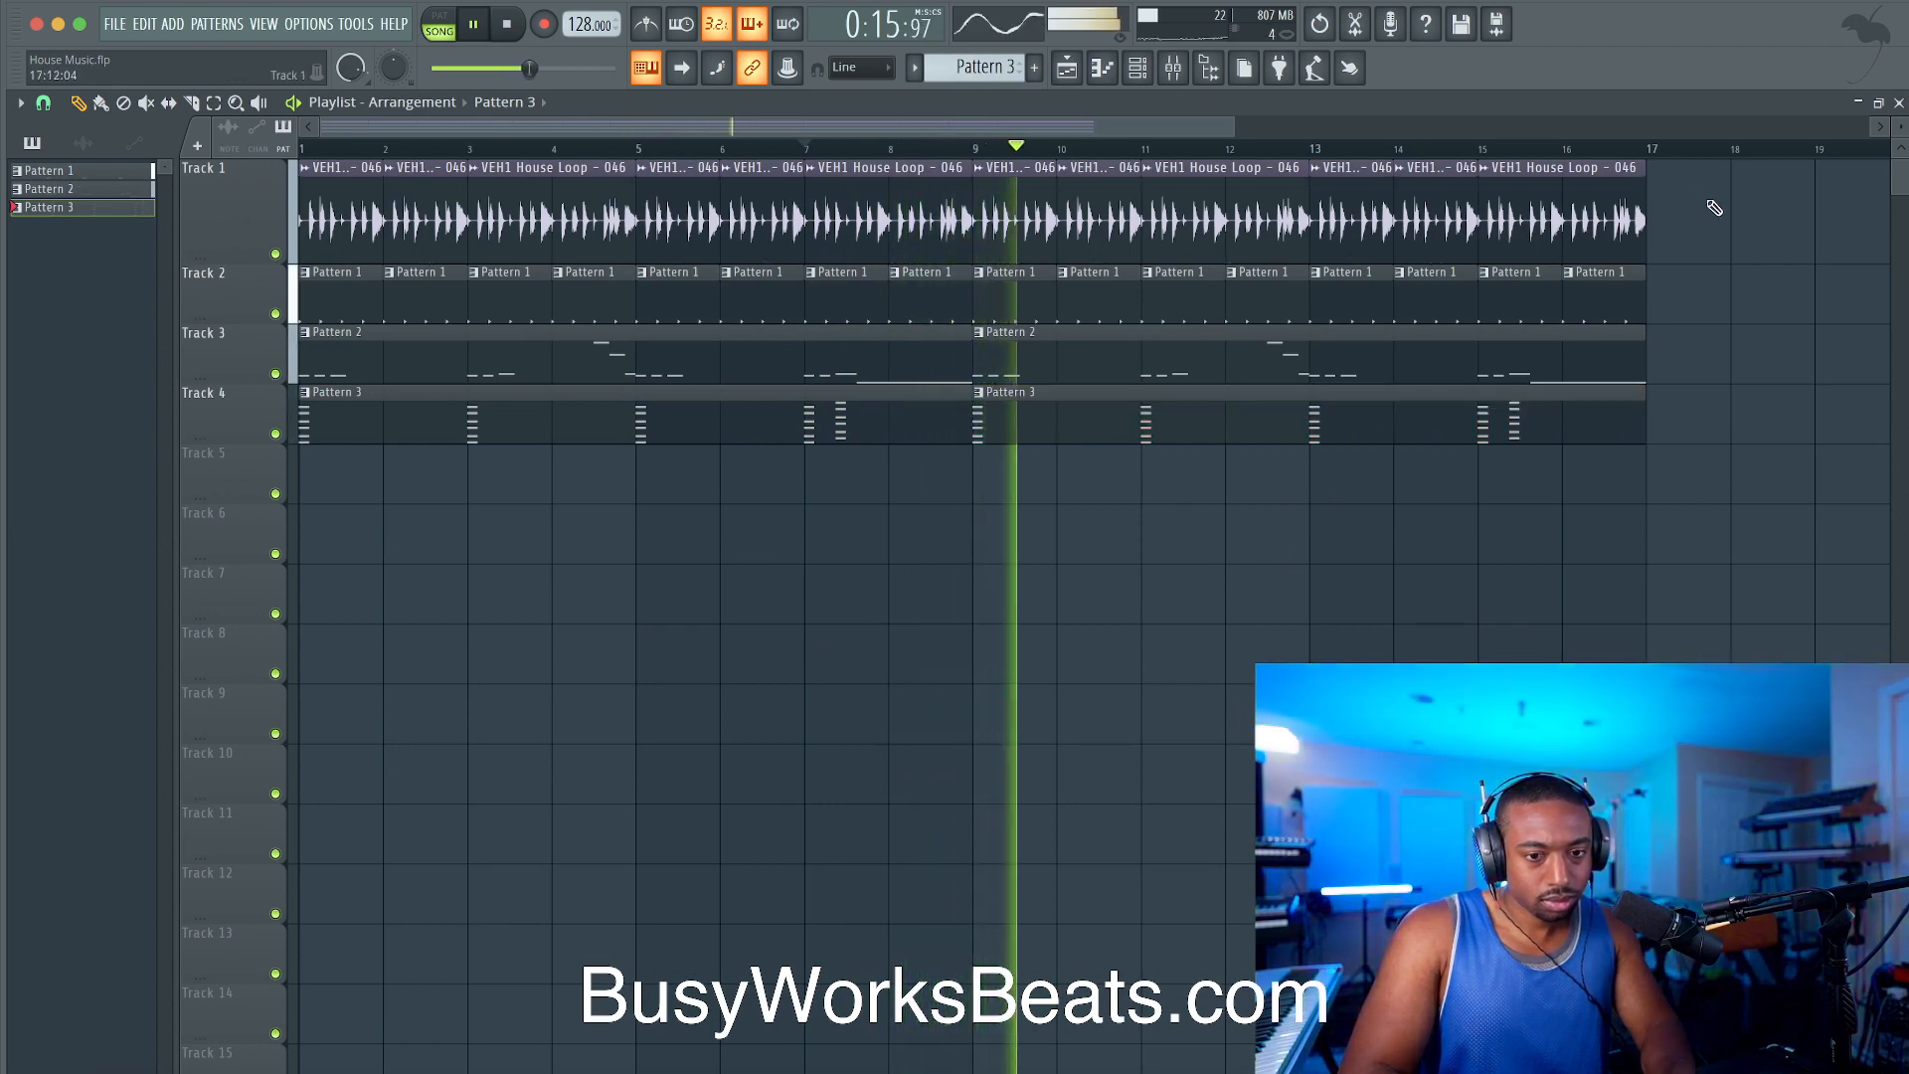
Step: Examine the House Loop clips on Track 1 across the arrangement and check the mixer levels during playback
drag(1706, 205, 299, 164)
click(1188, 83)
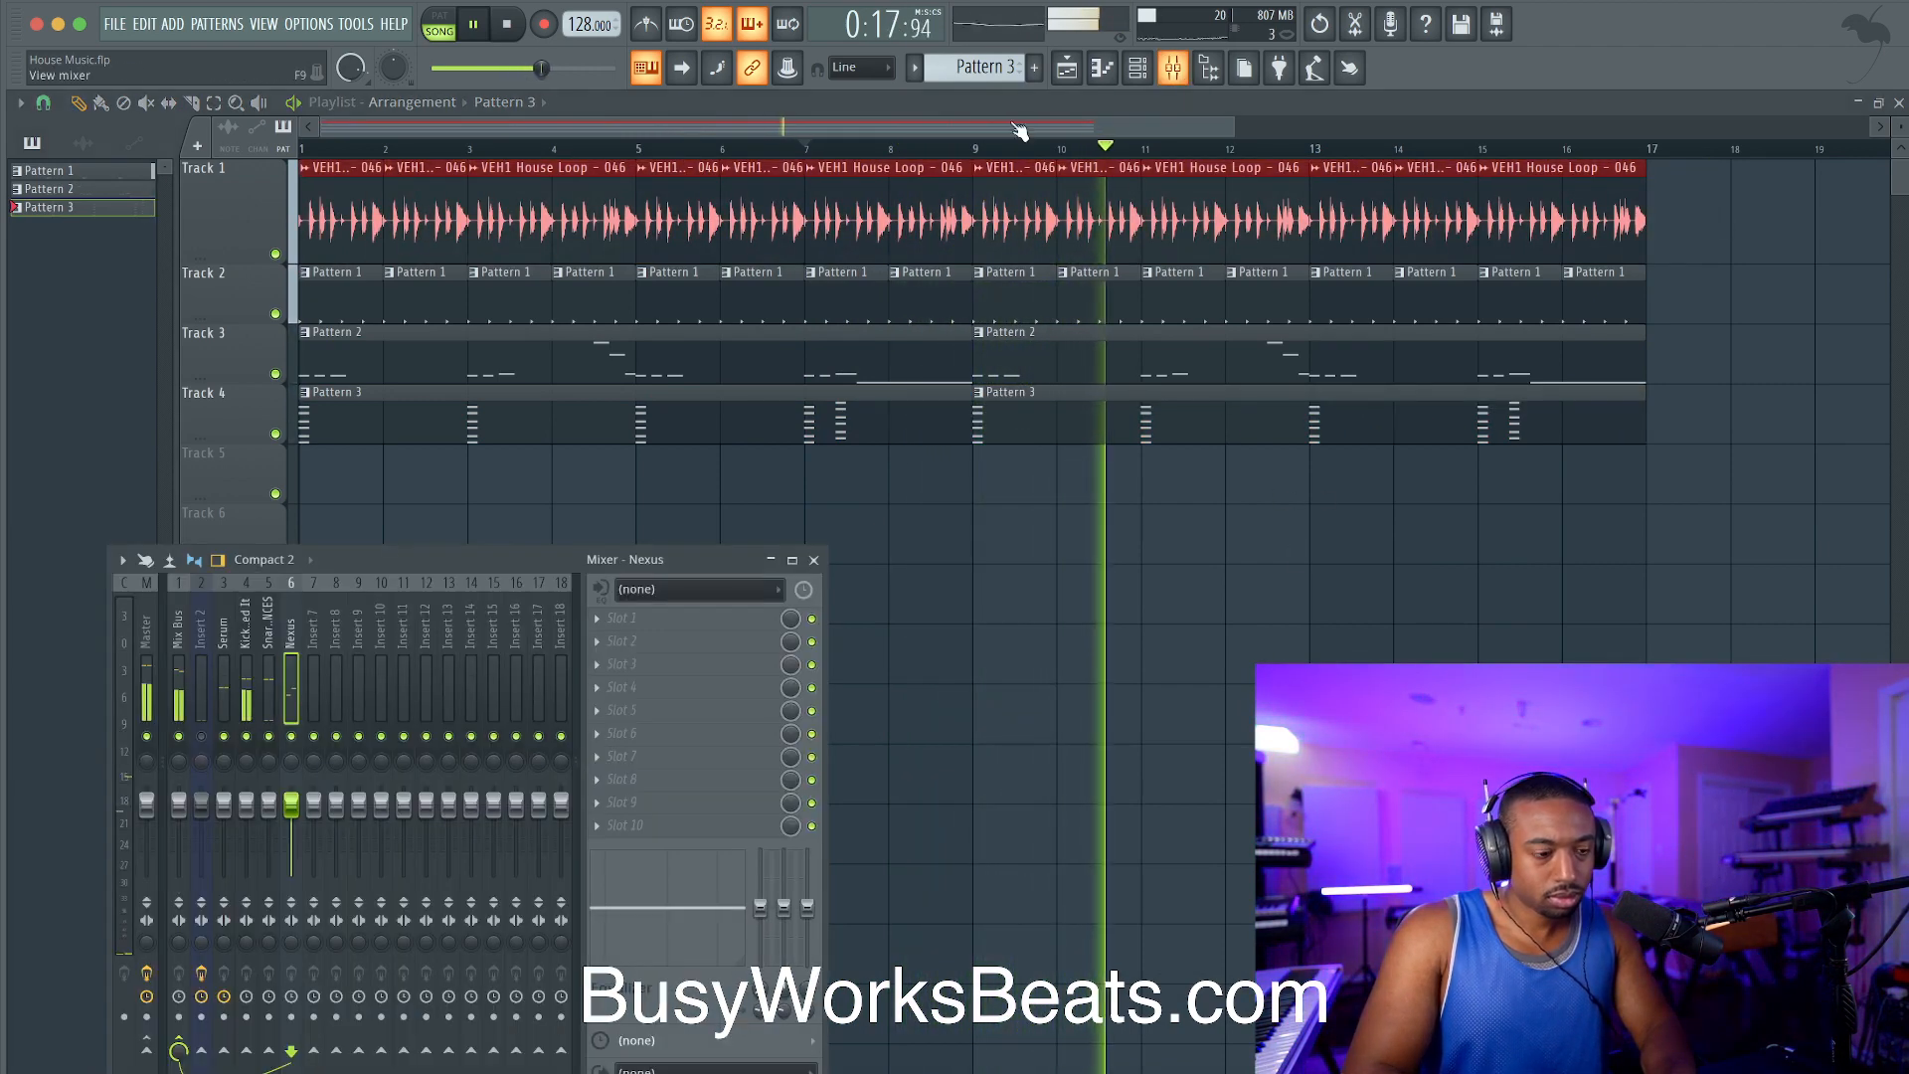
click(1108, 587)
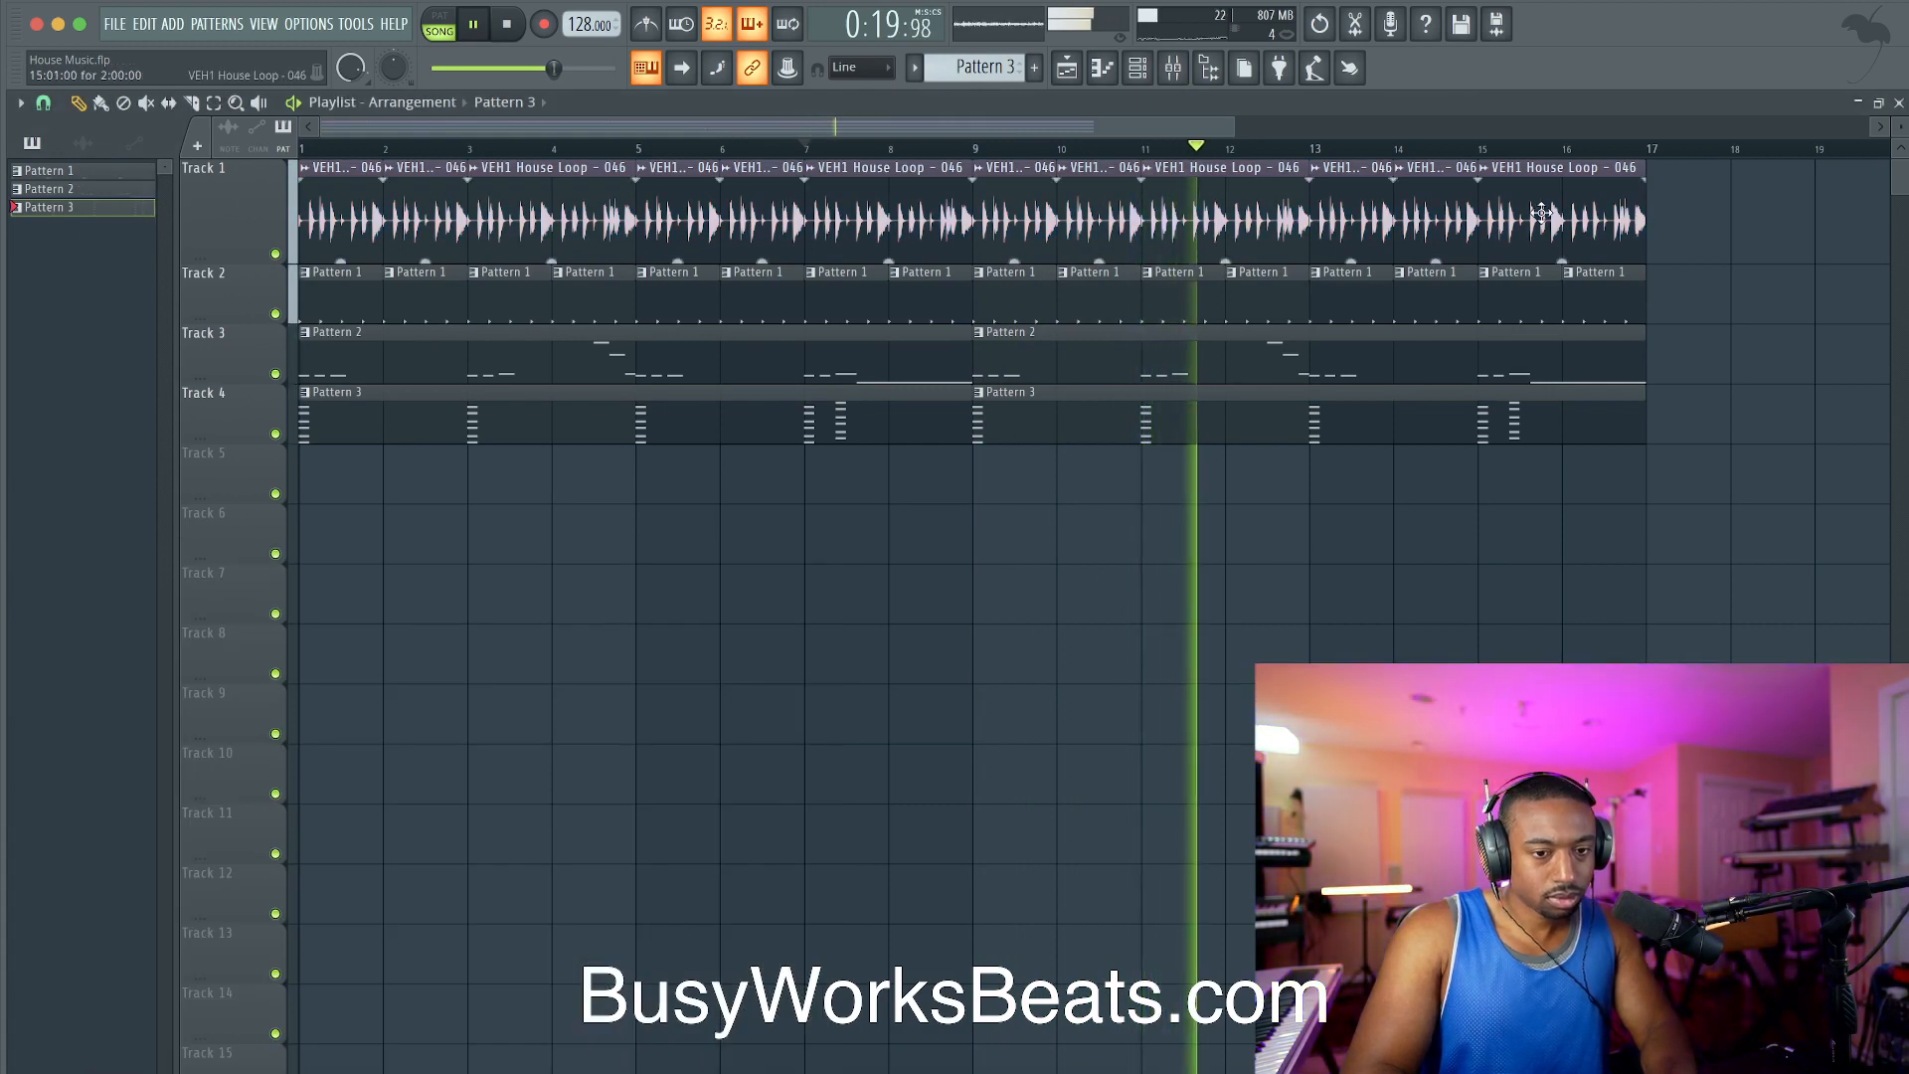
drag(1727, 229, 298, 181)
scroll(338, 189, up, 5)
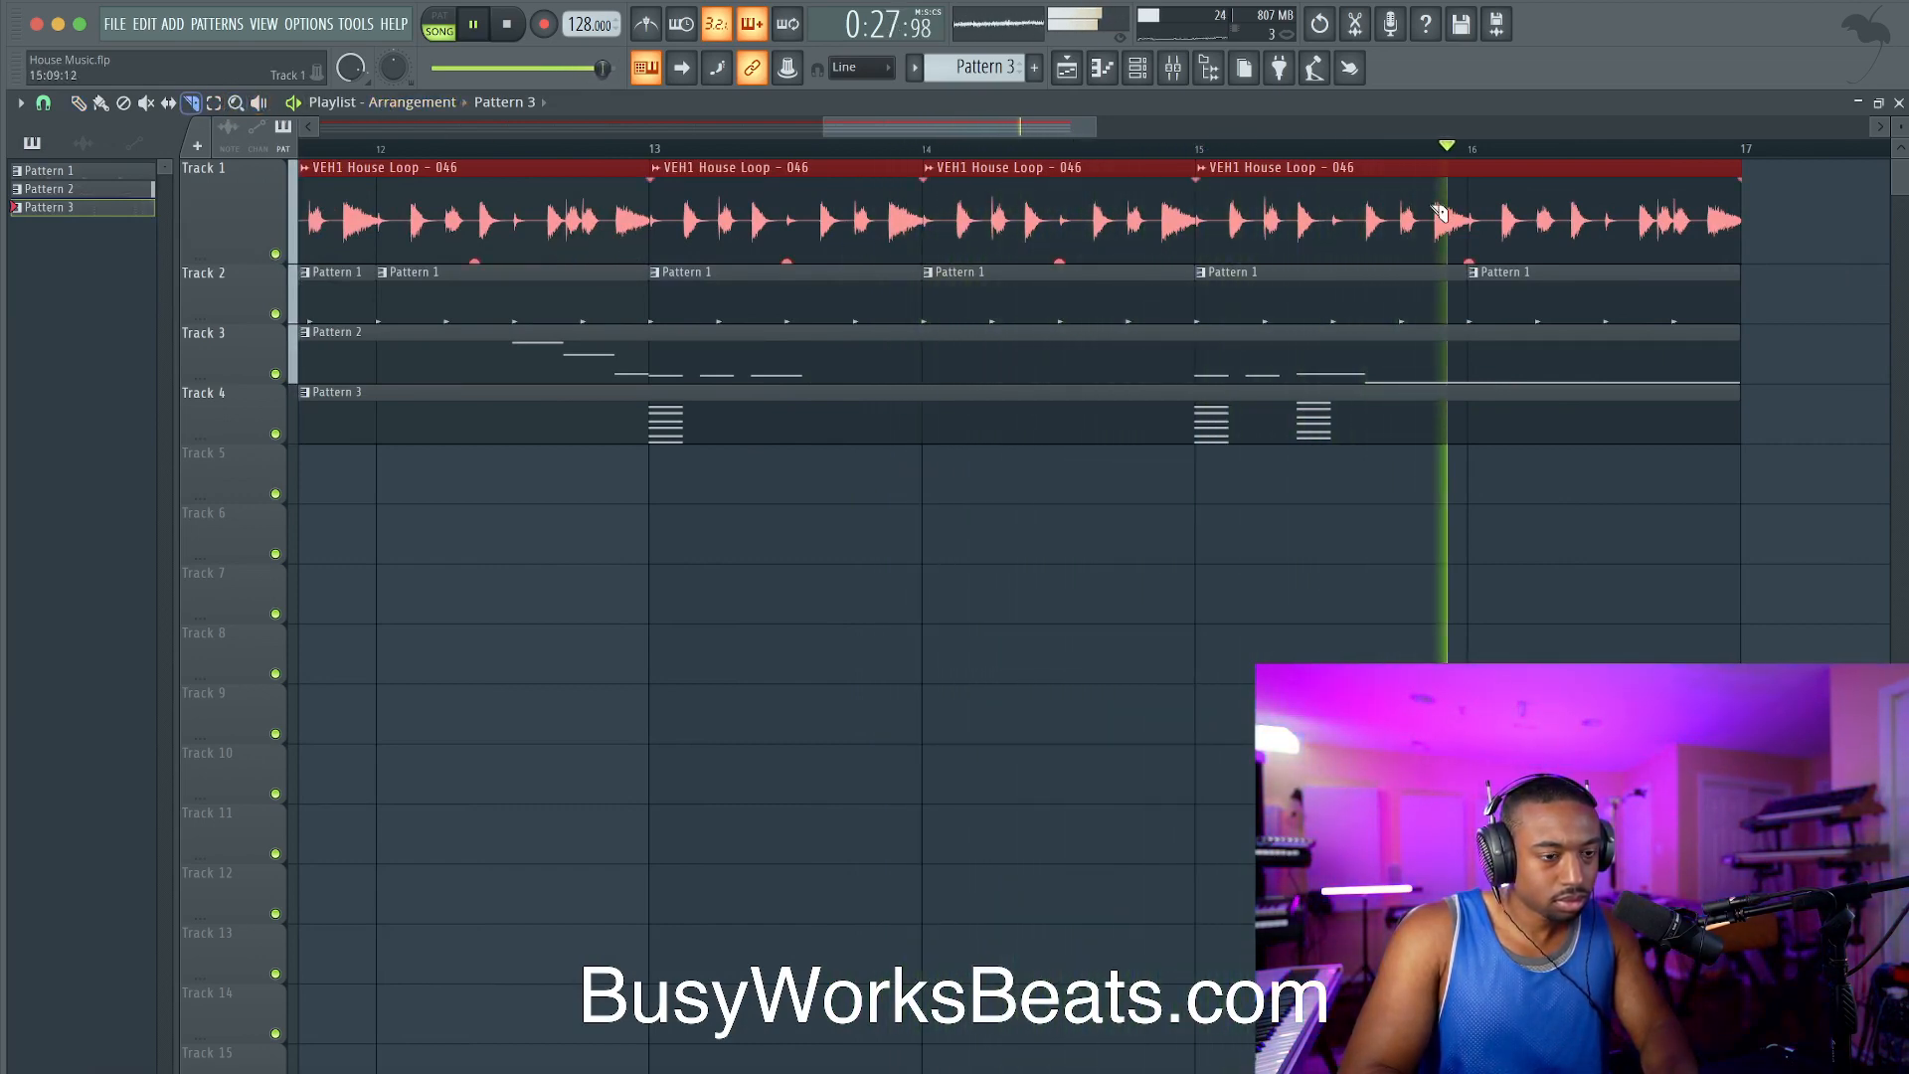
click(1755, 221)
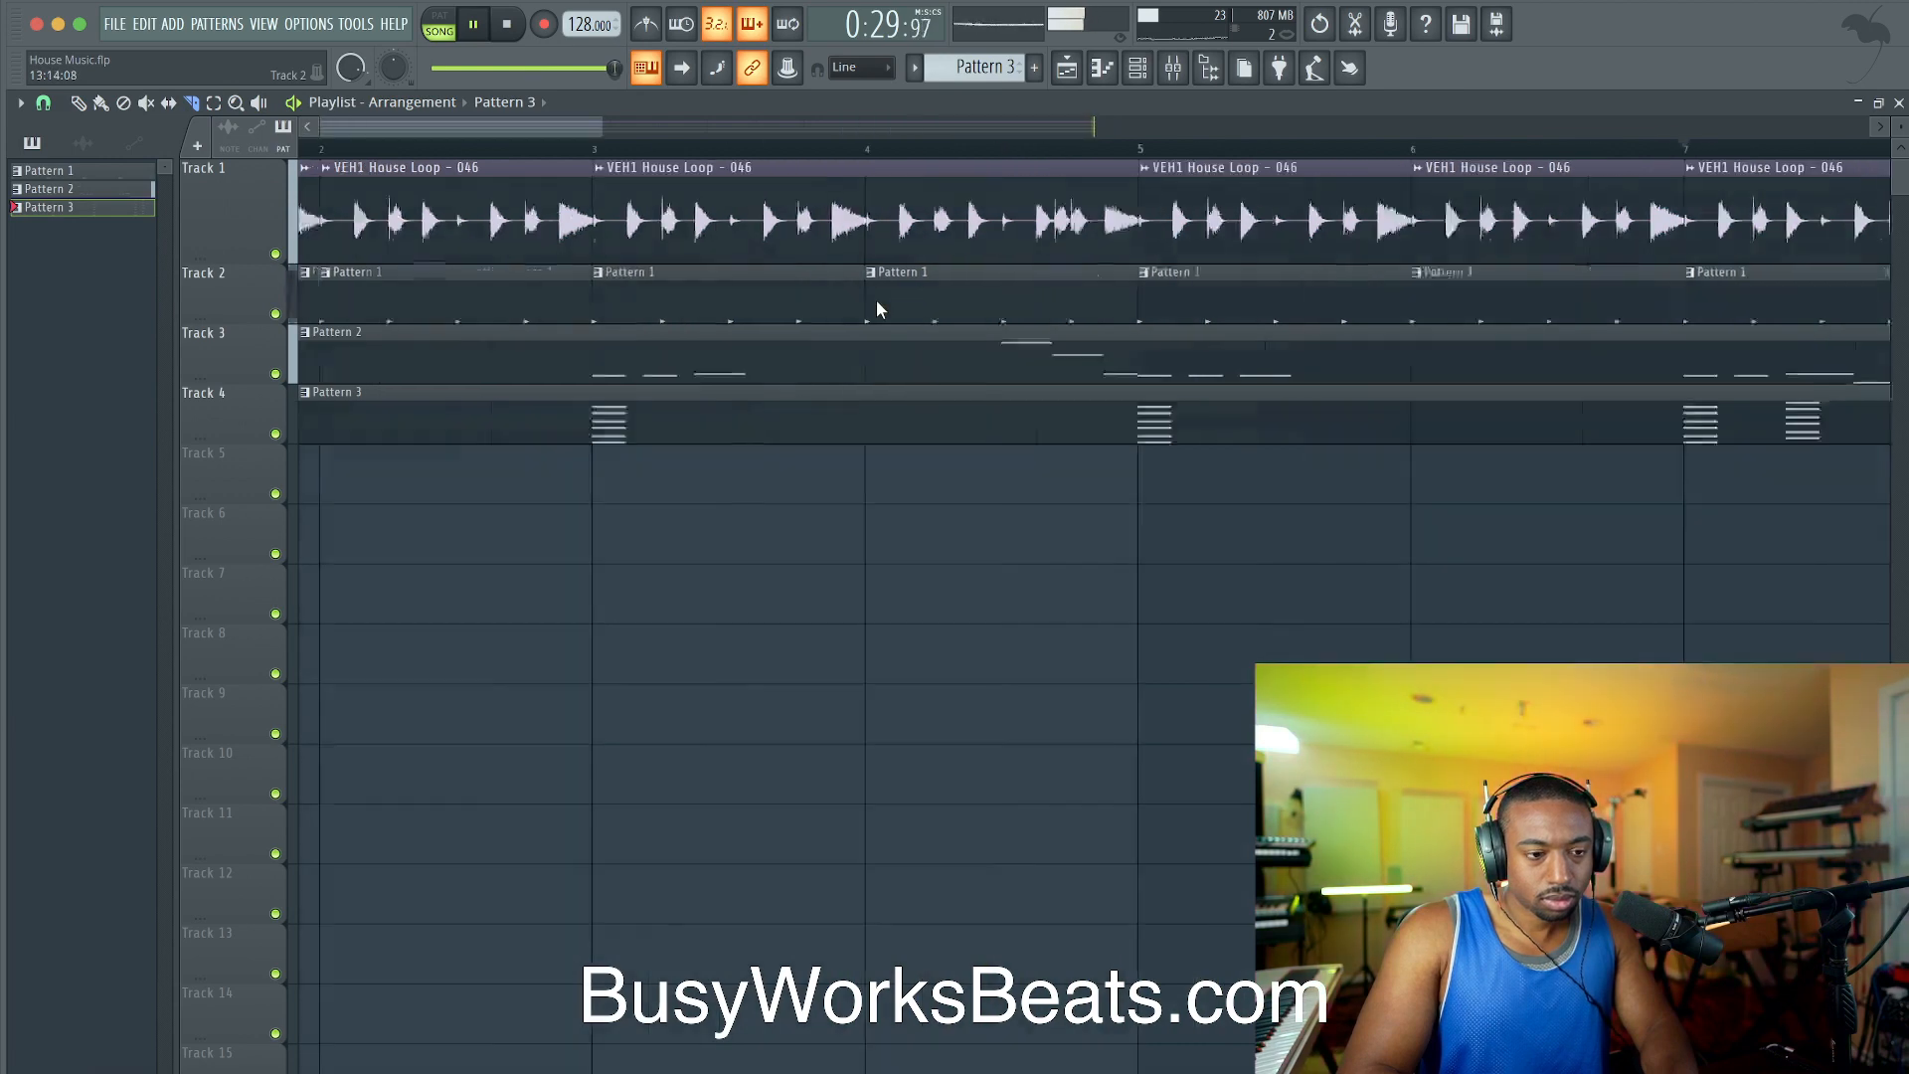
scroll(875, 300, down, 3)
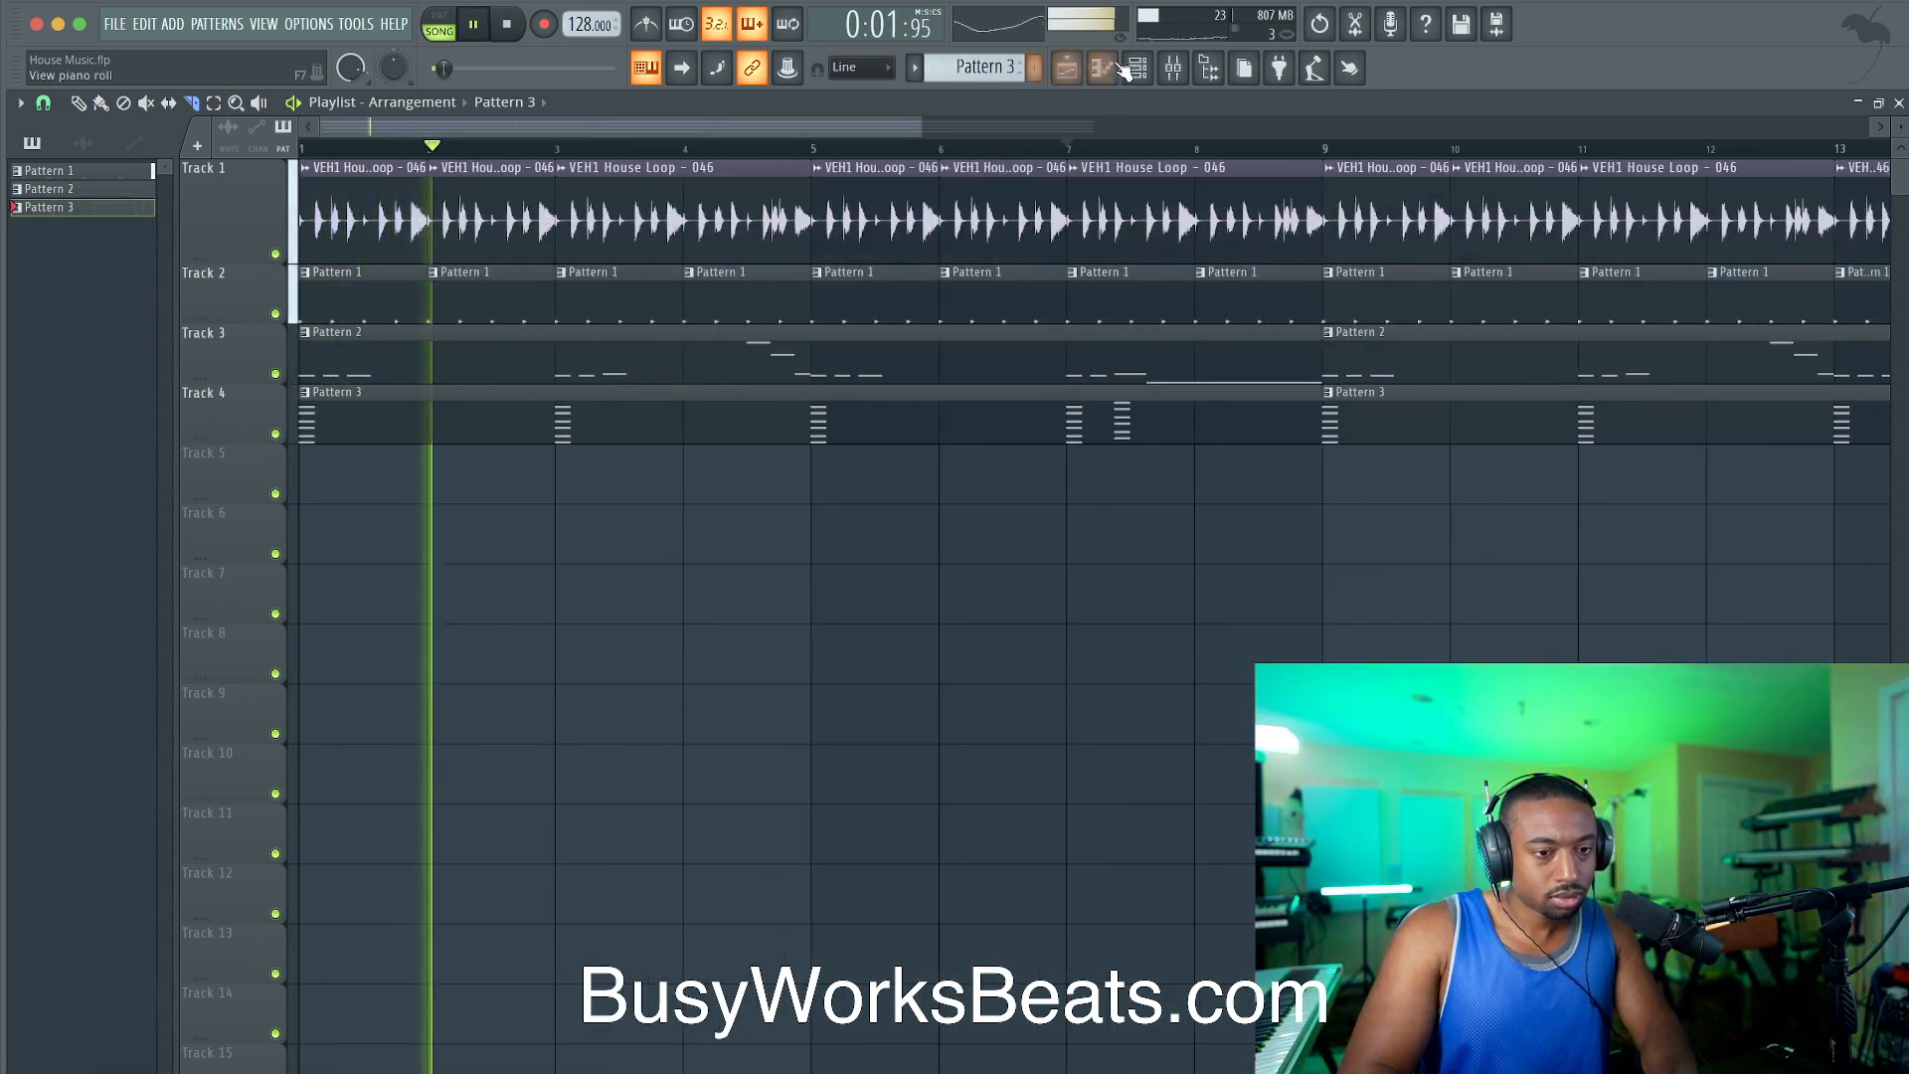
Step: Look at the Kick 26 - Need It channel settings from the channel rack and close them again
click(1137, 67)
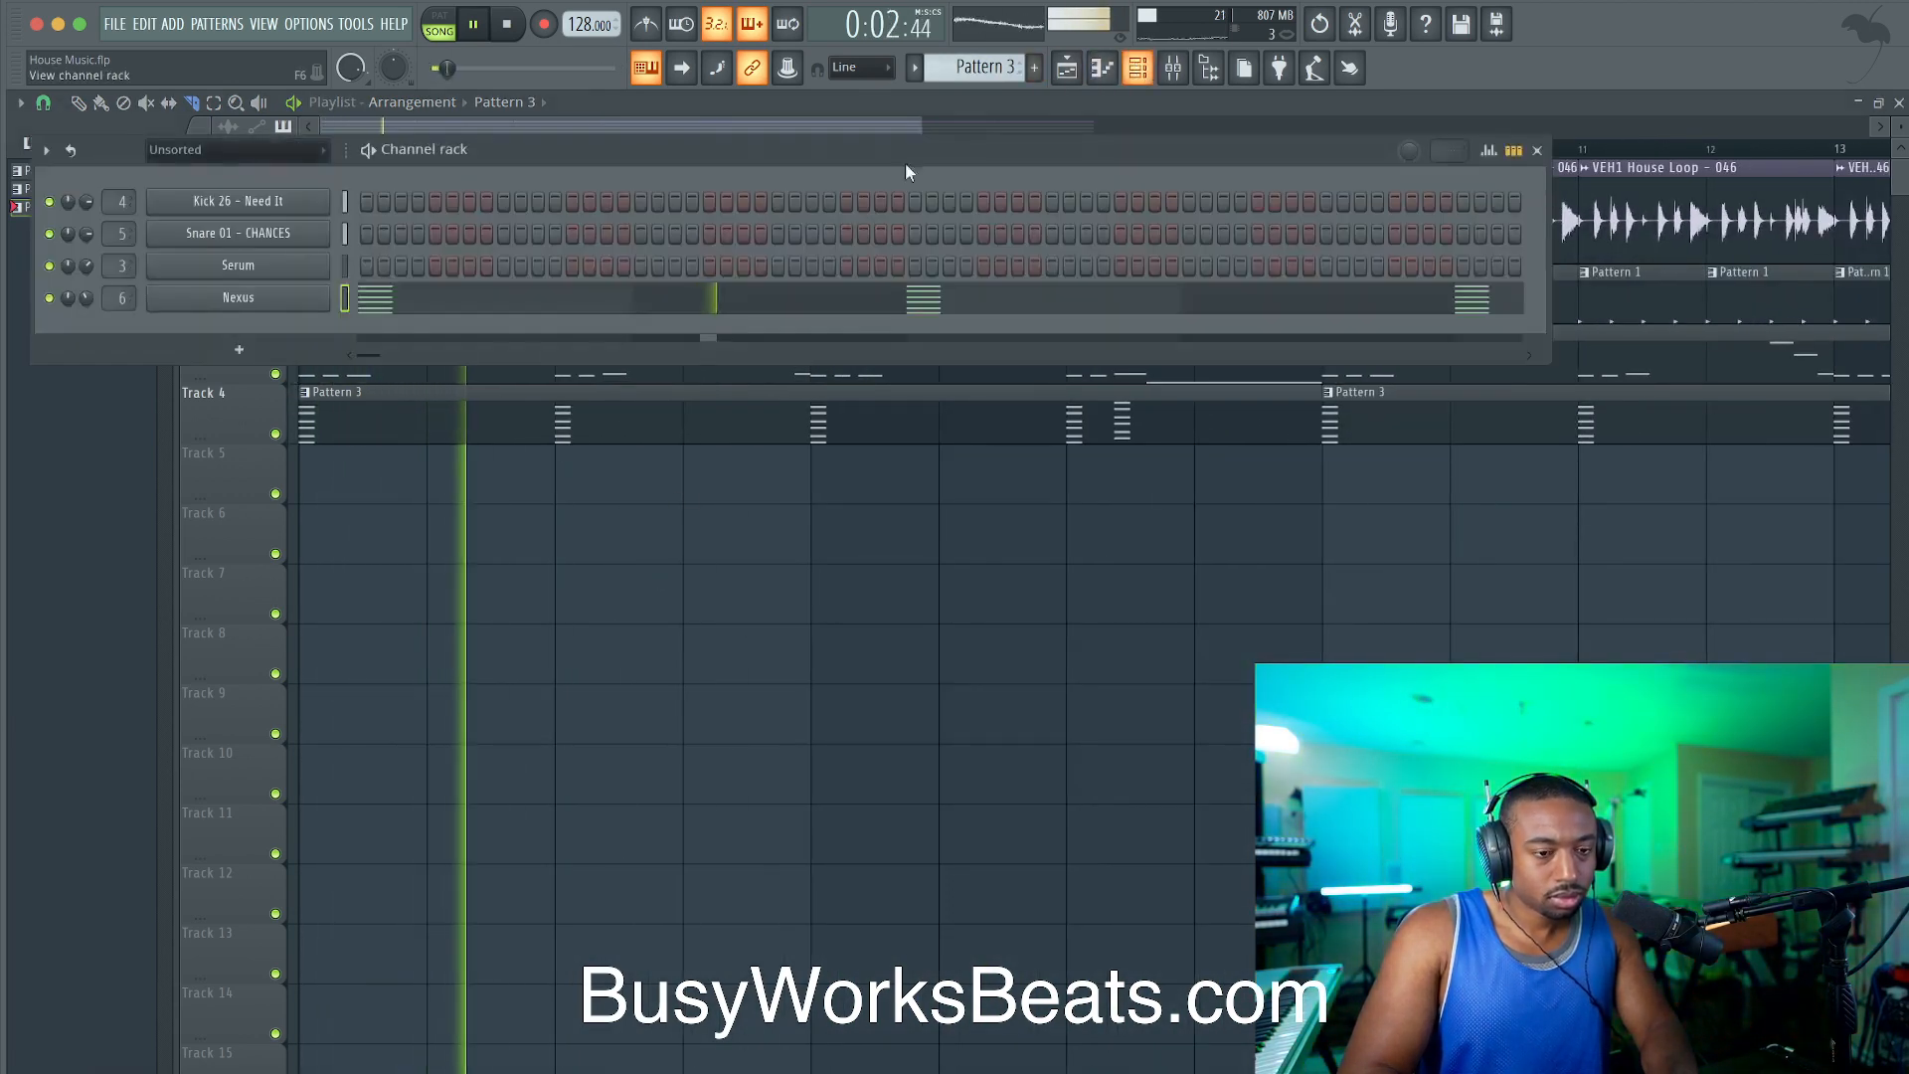
click(283, 207)
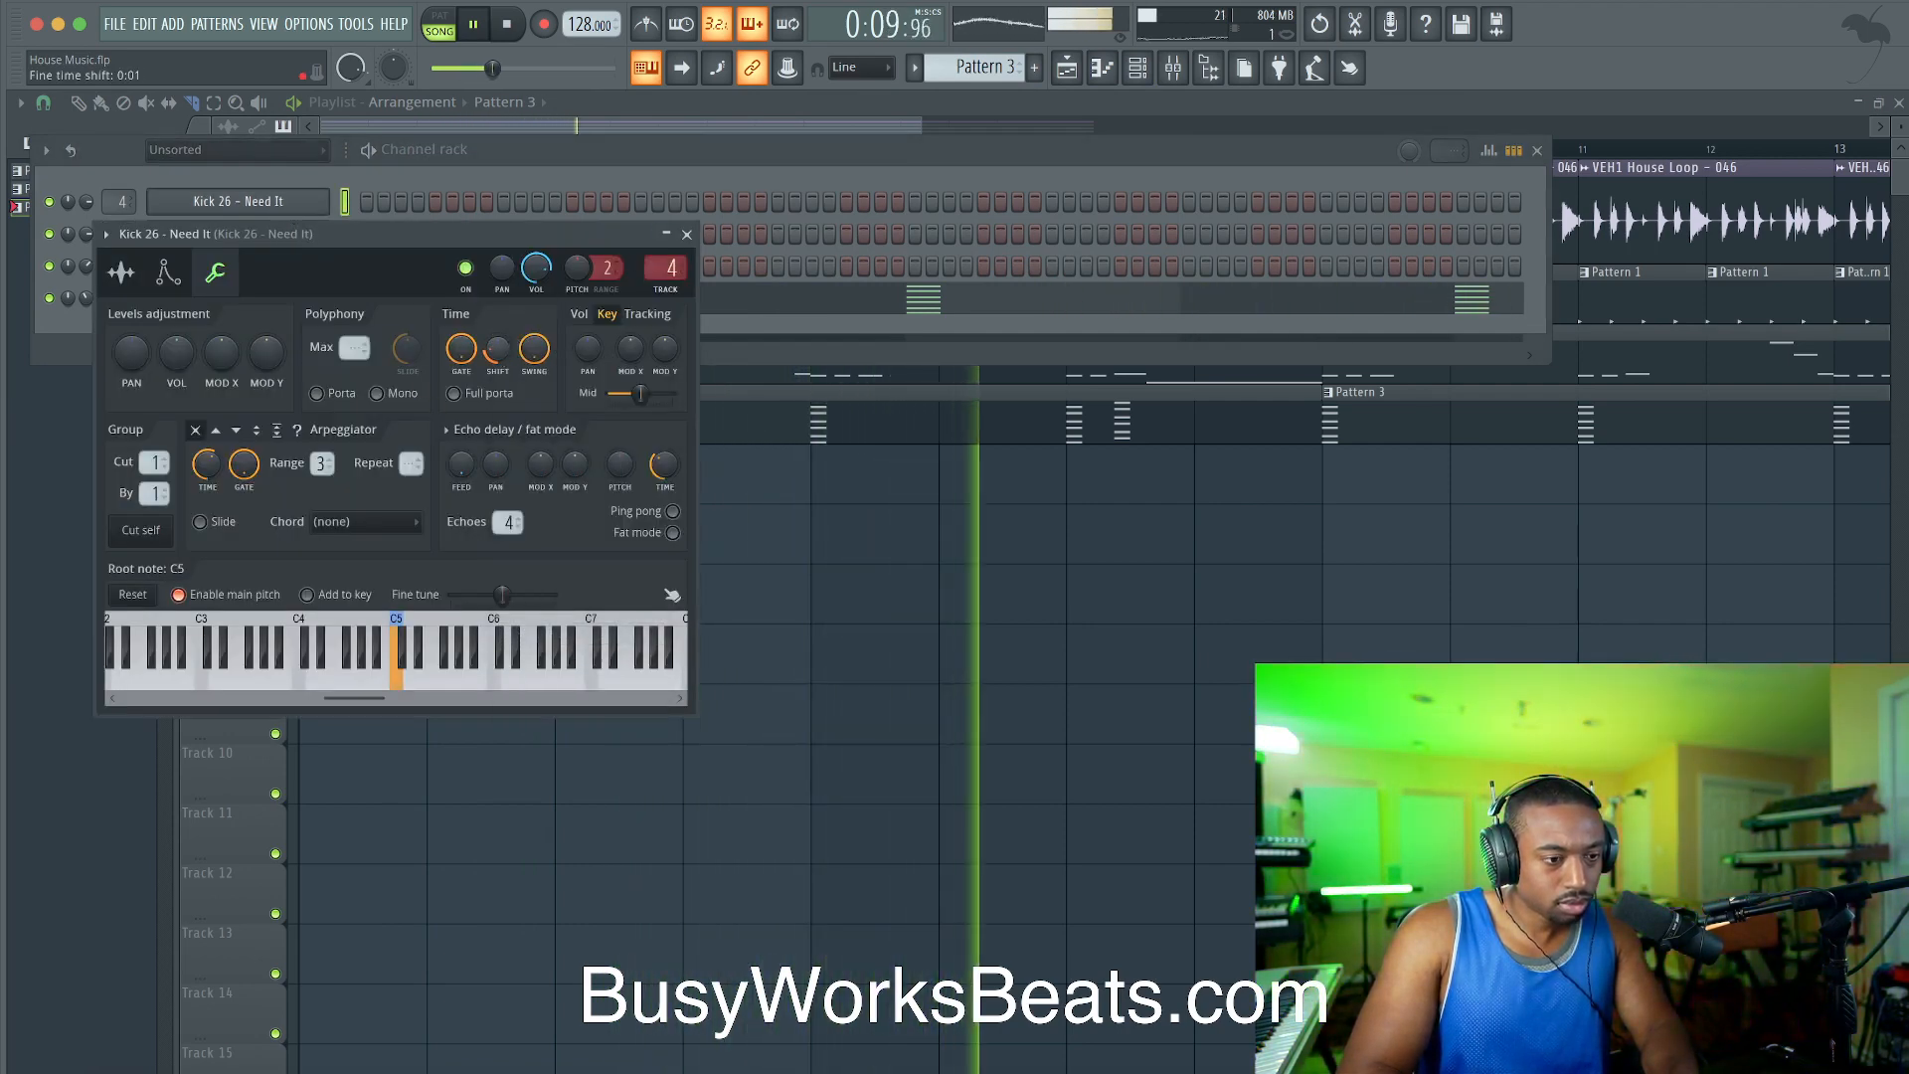
click(686, 233)
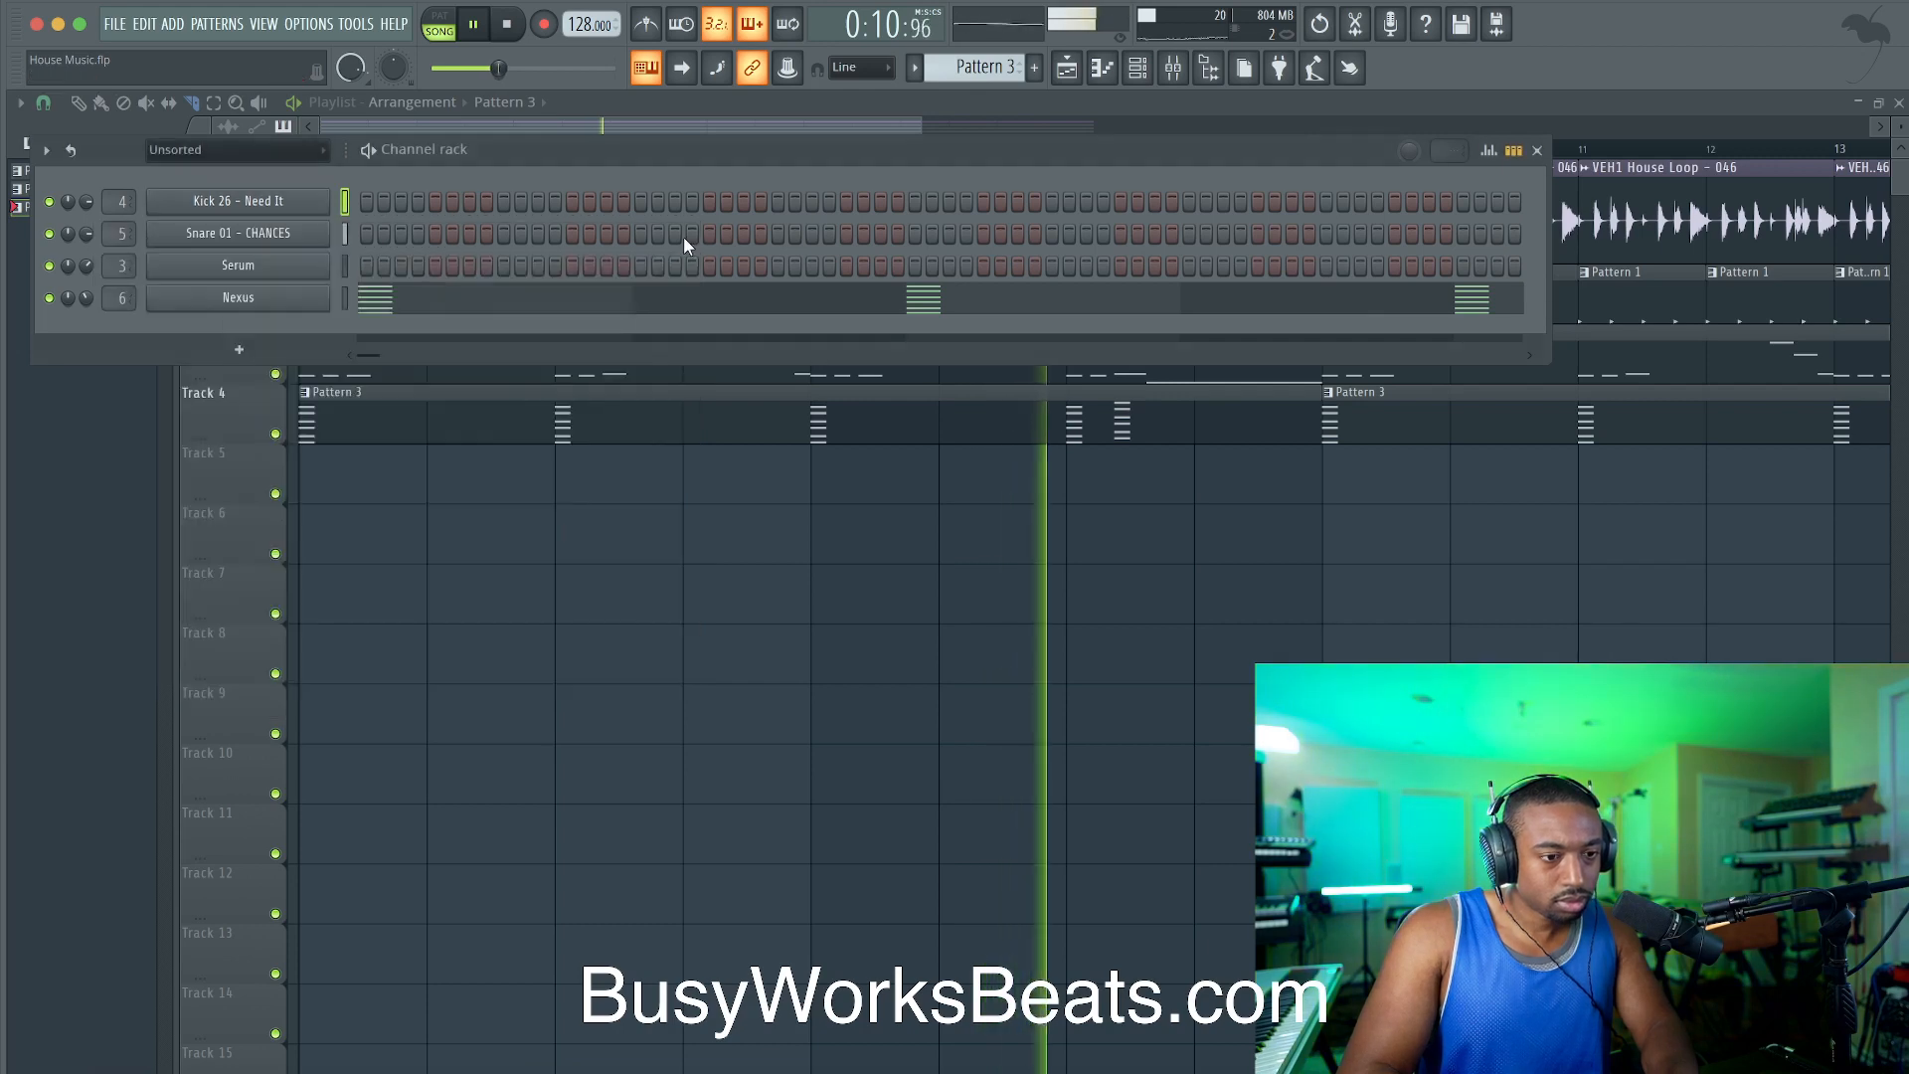
Step: Show all channels in the channel rack and route VEH1 House Loop - 046 to mixer track 7
click(1179, 73)
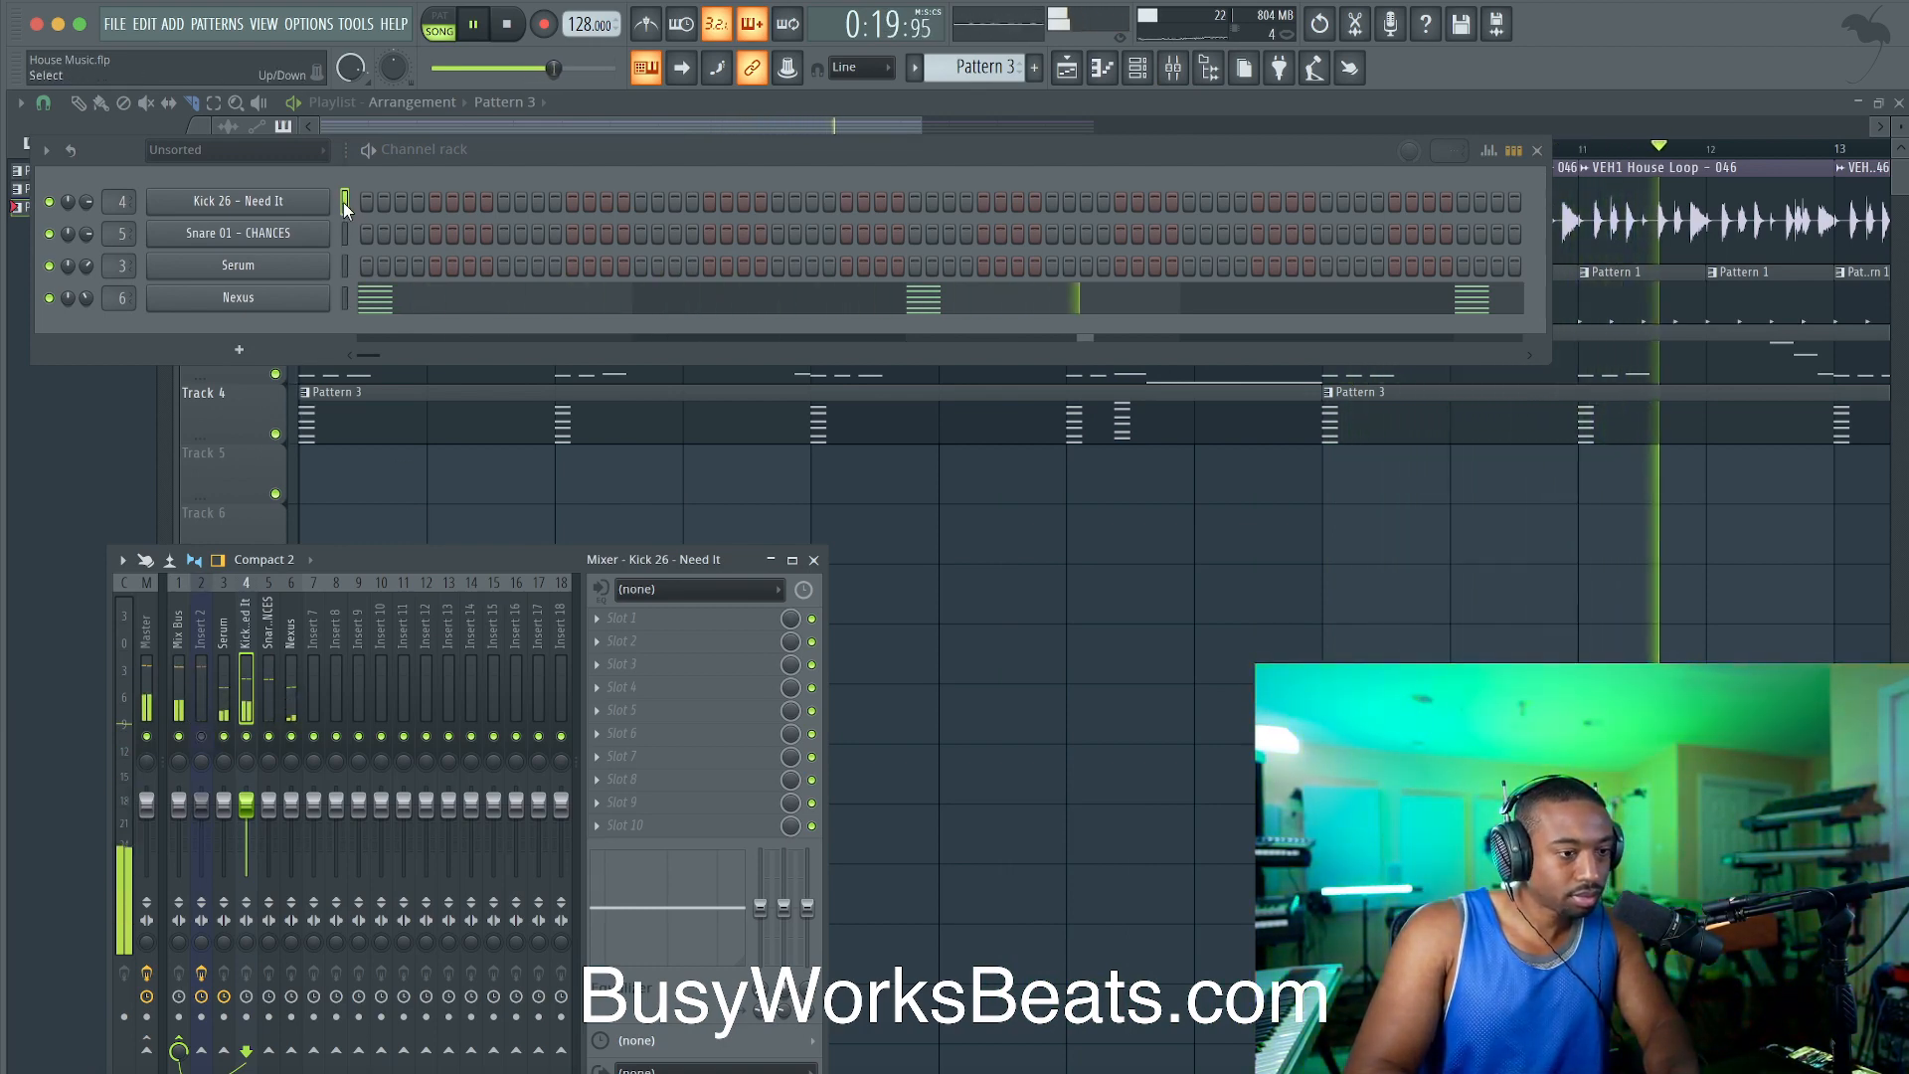
click(309, 154)
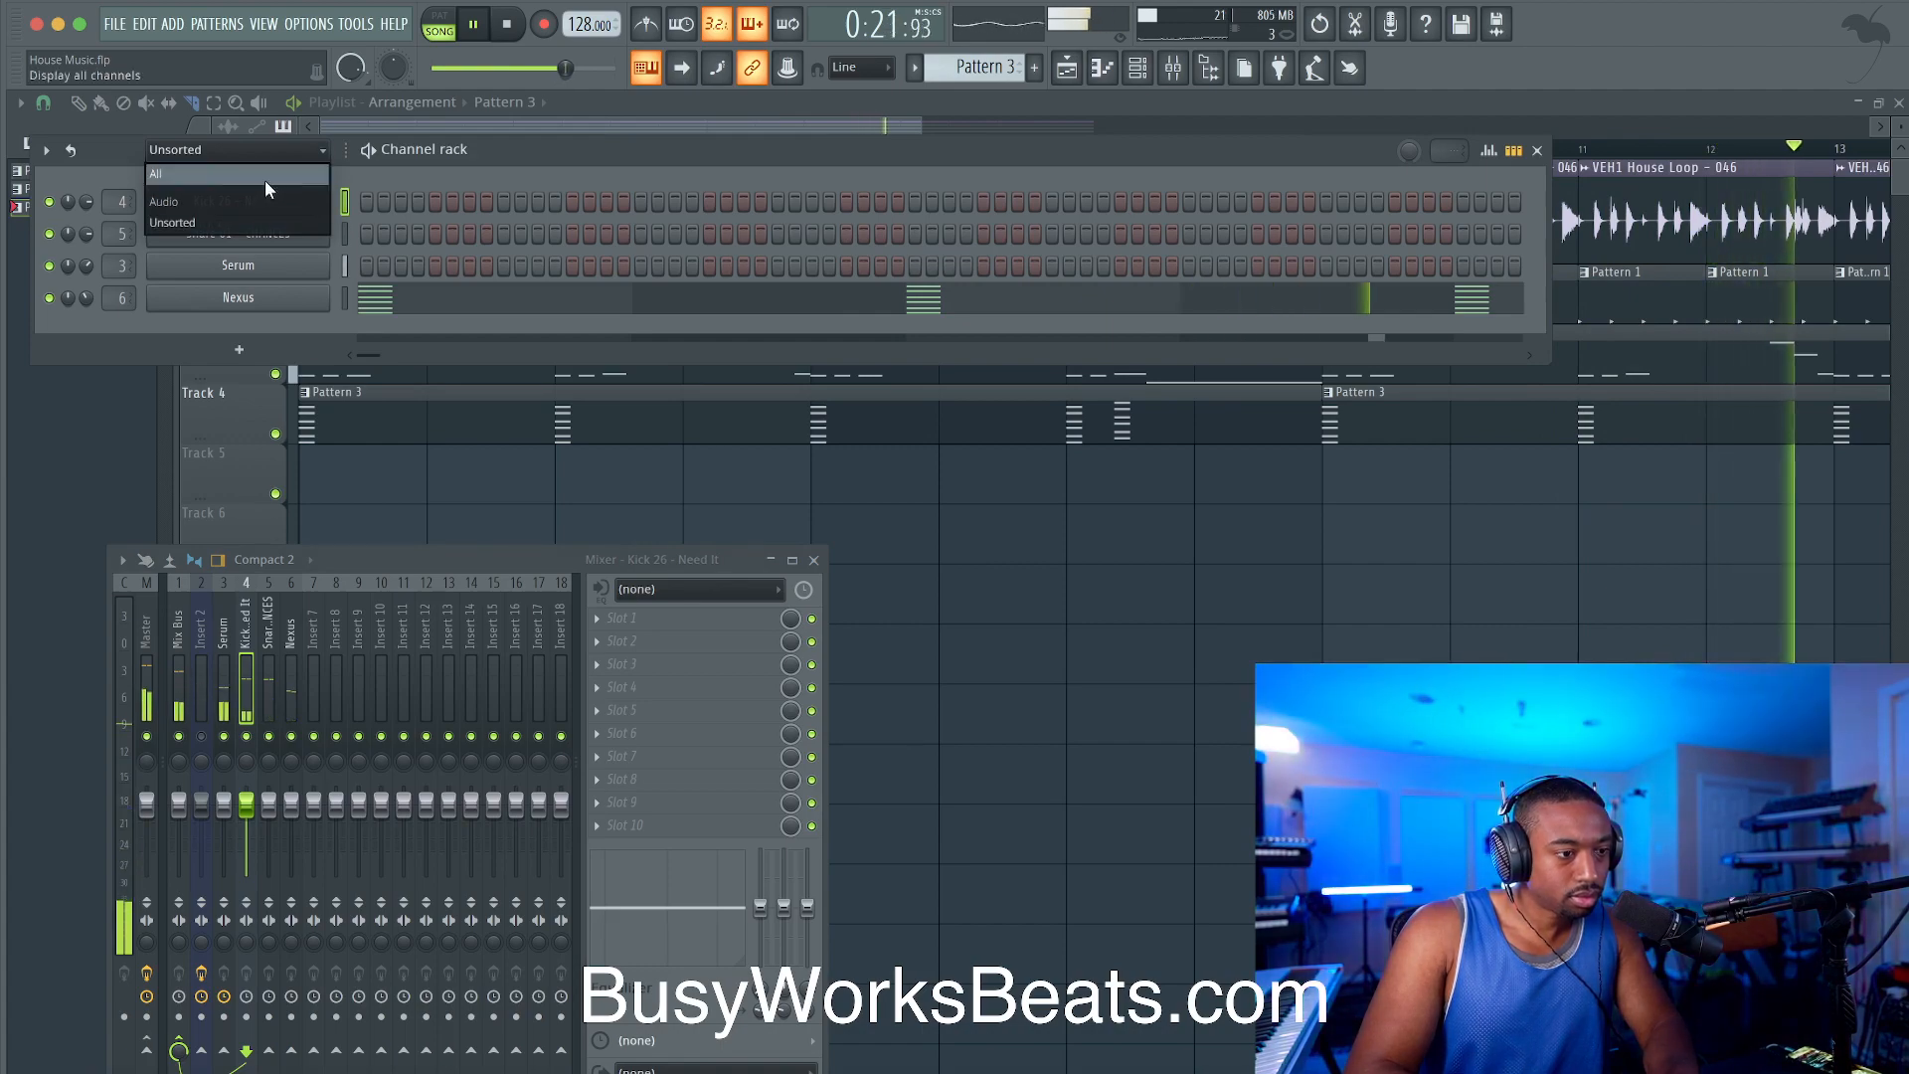
click(198, 175)
click(342, 208)
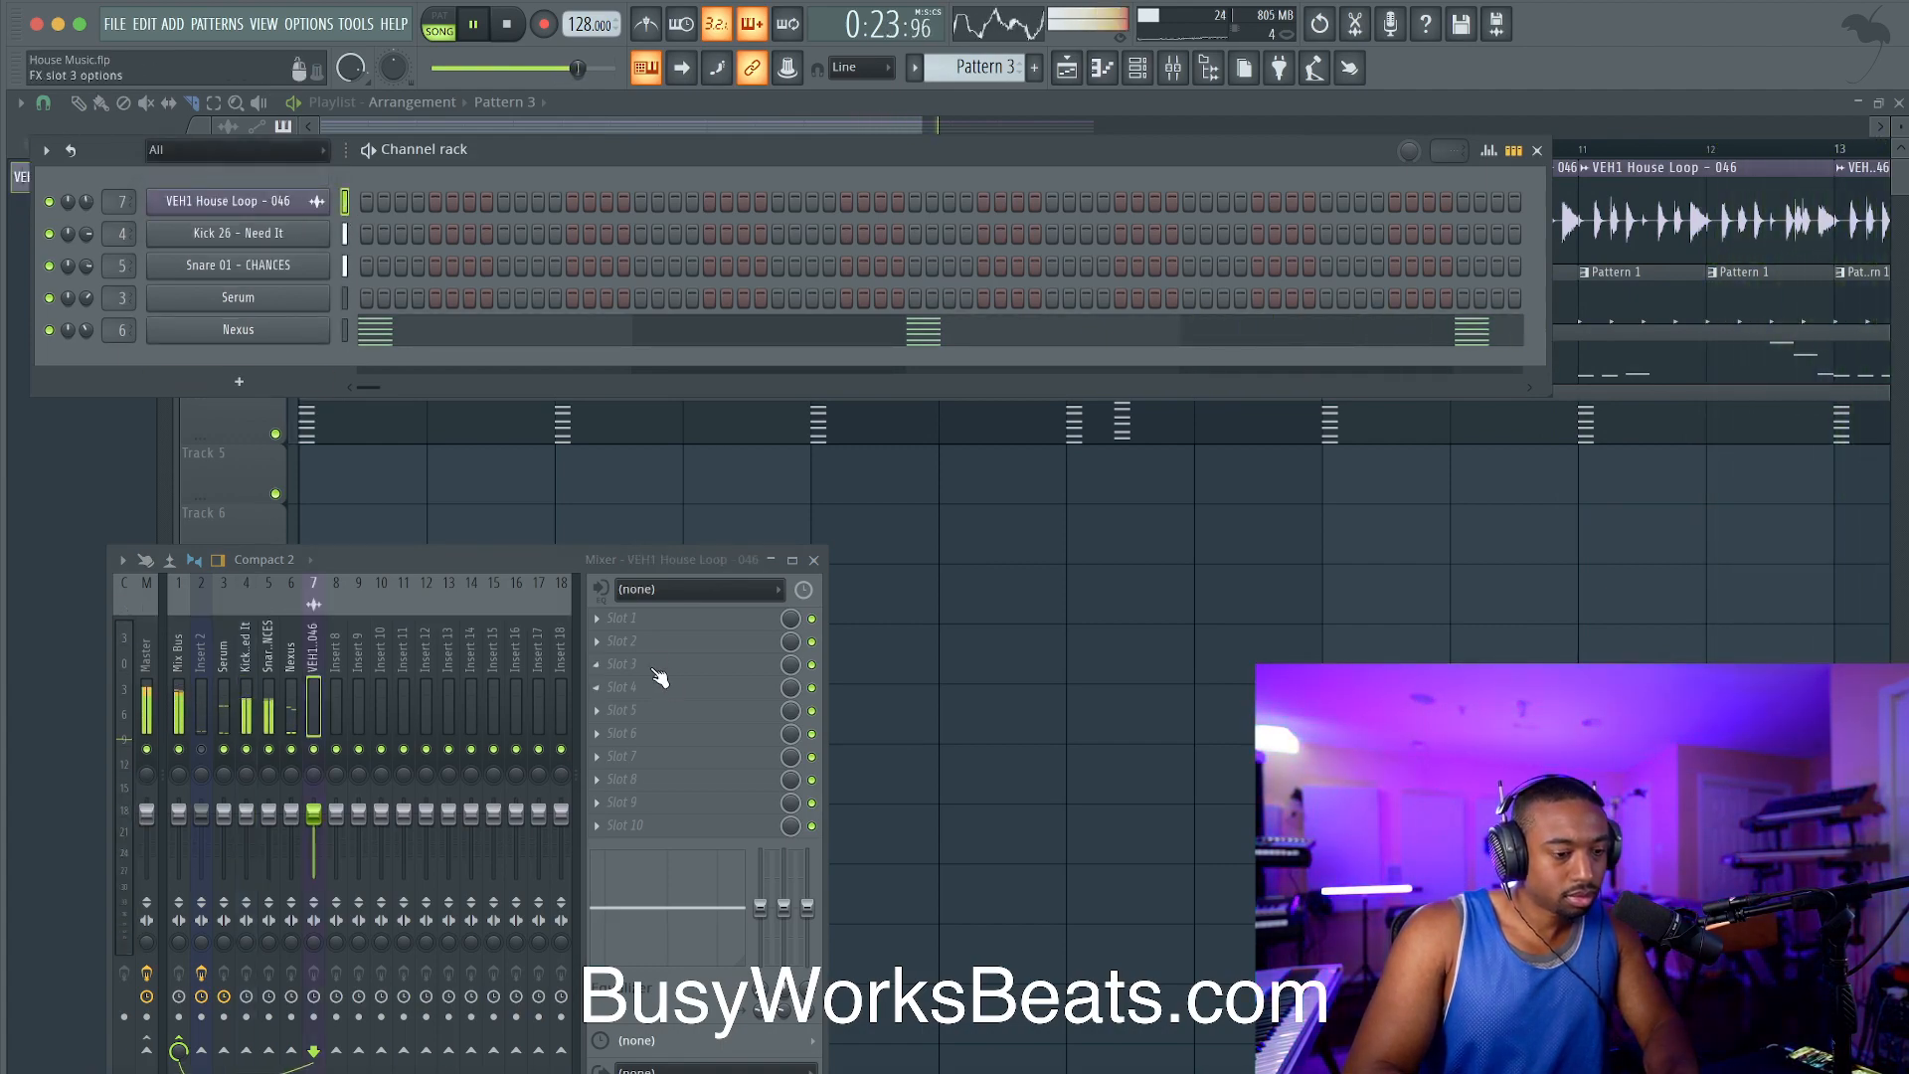
Step: Load Fruity Limiter in the first effect slot of the VEH1 House Loop - 046 mixer track and keep that track selected
click(640, 618)
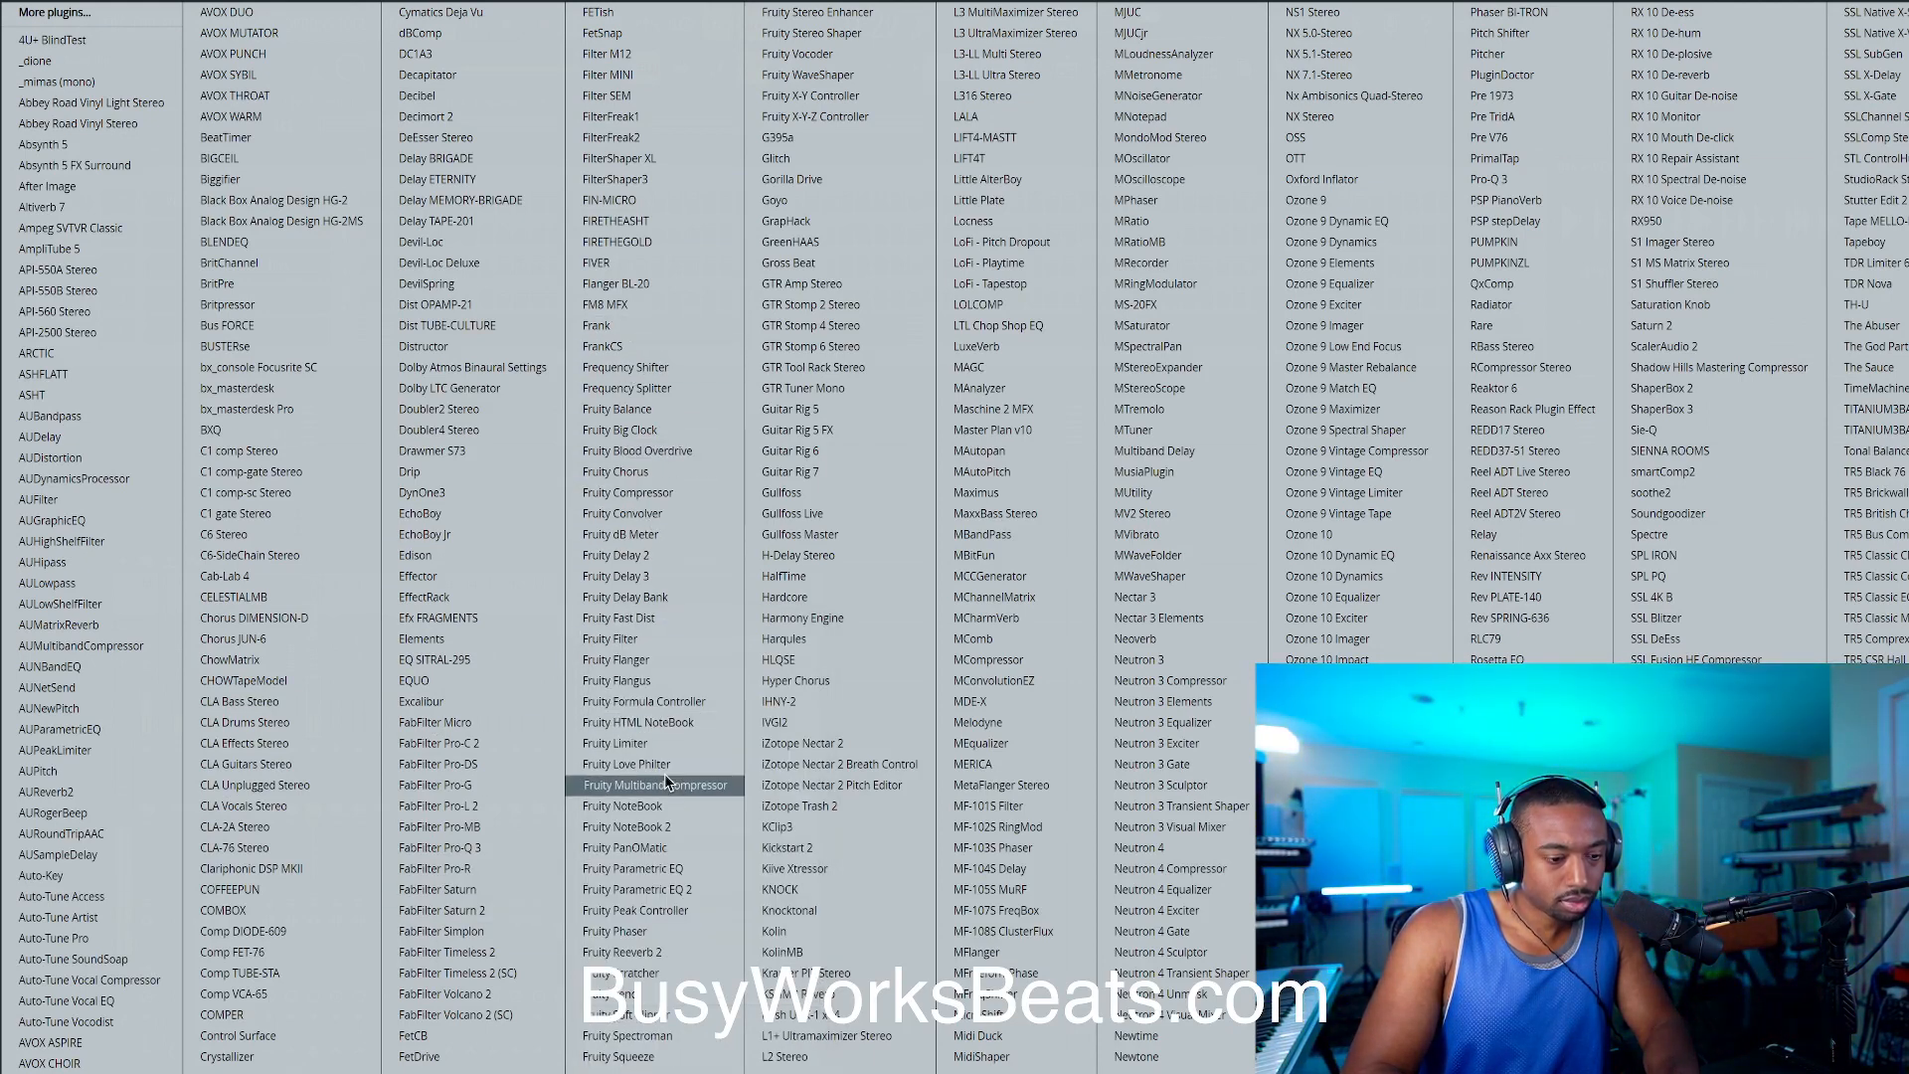
click(636, 743)
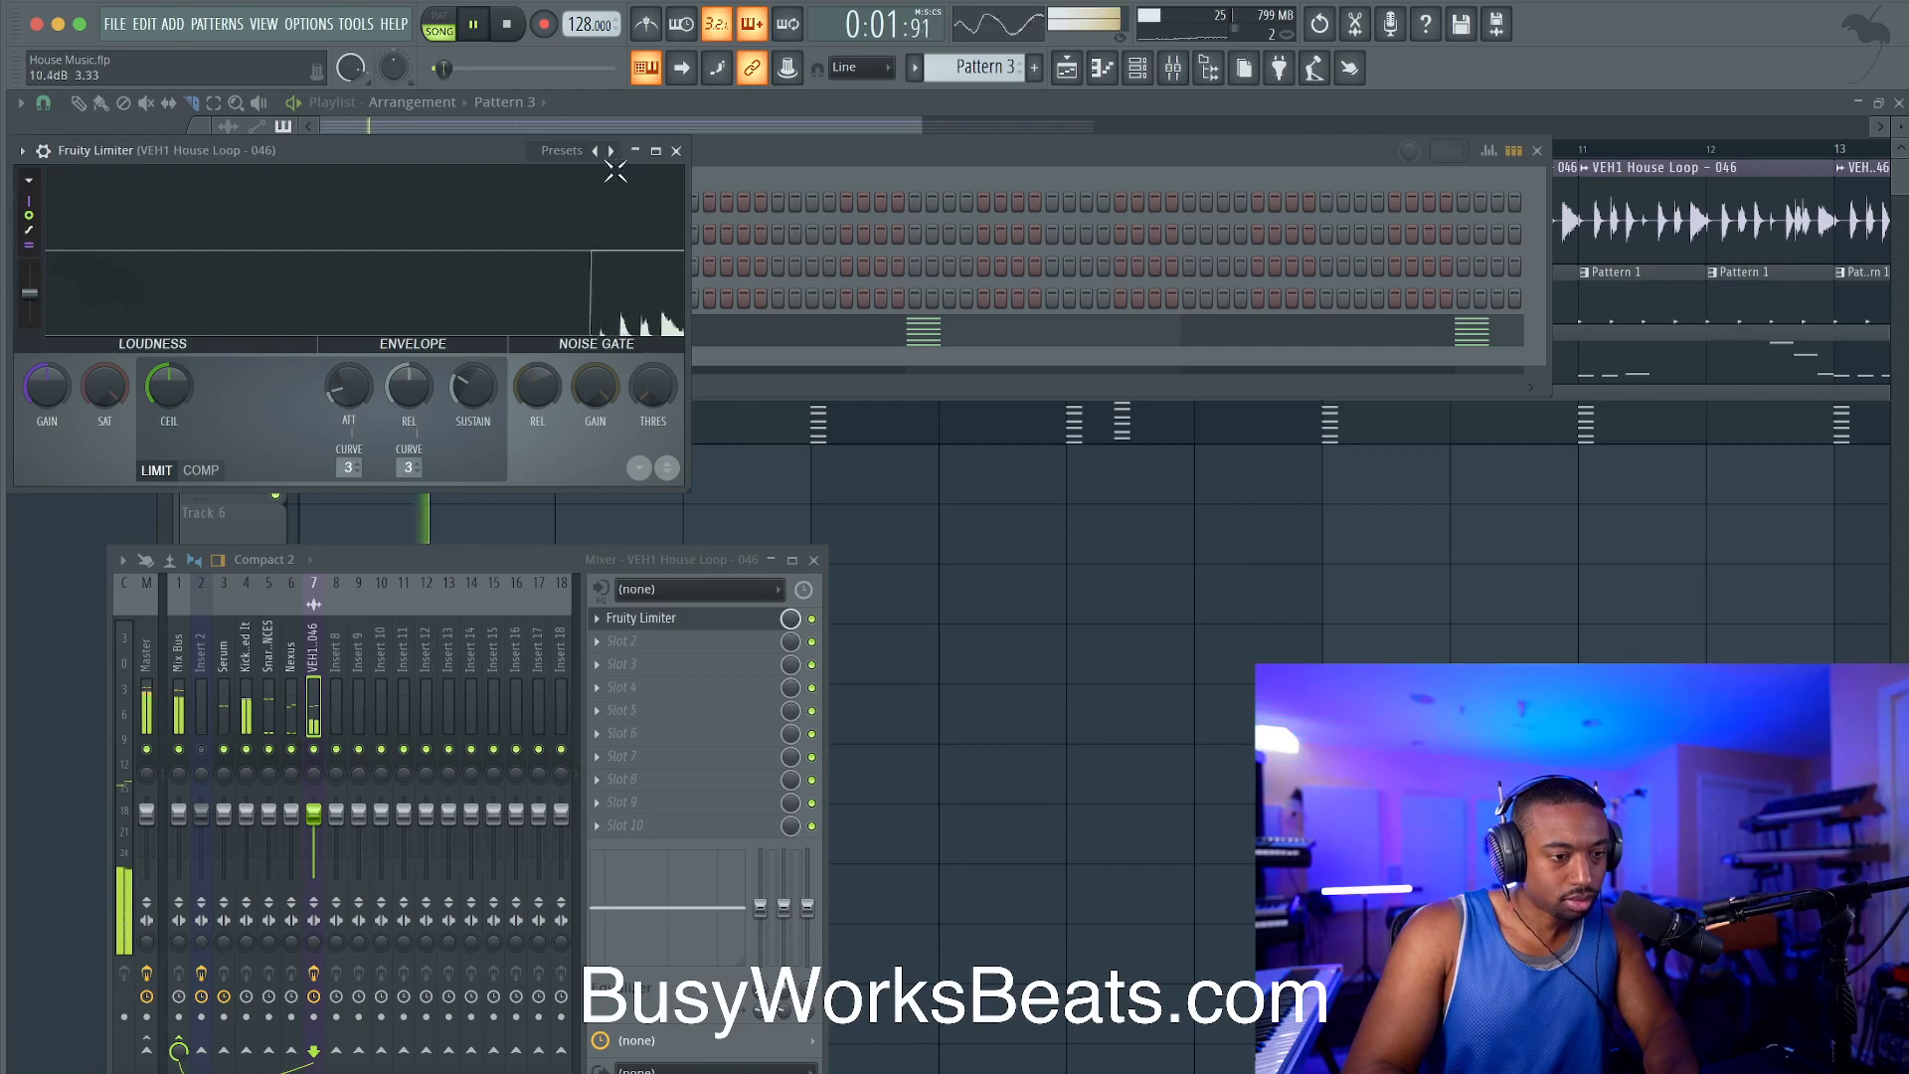
drag(499, 148, 1077, 186)
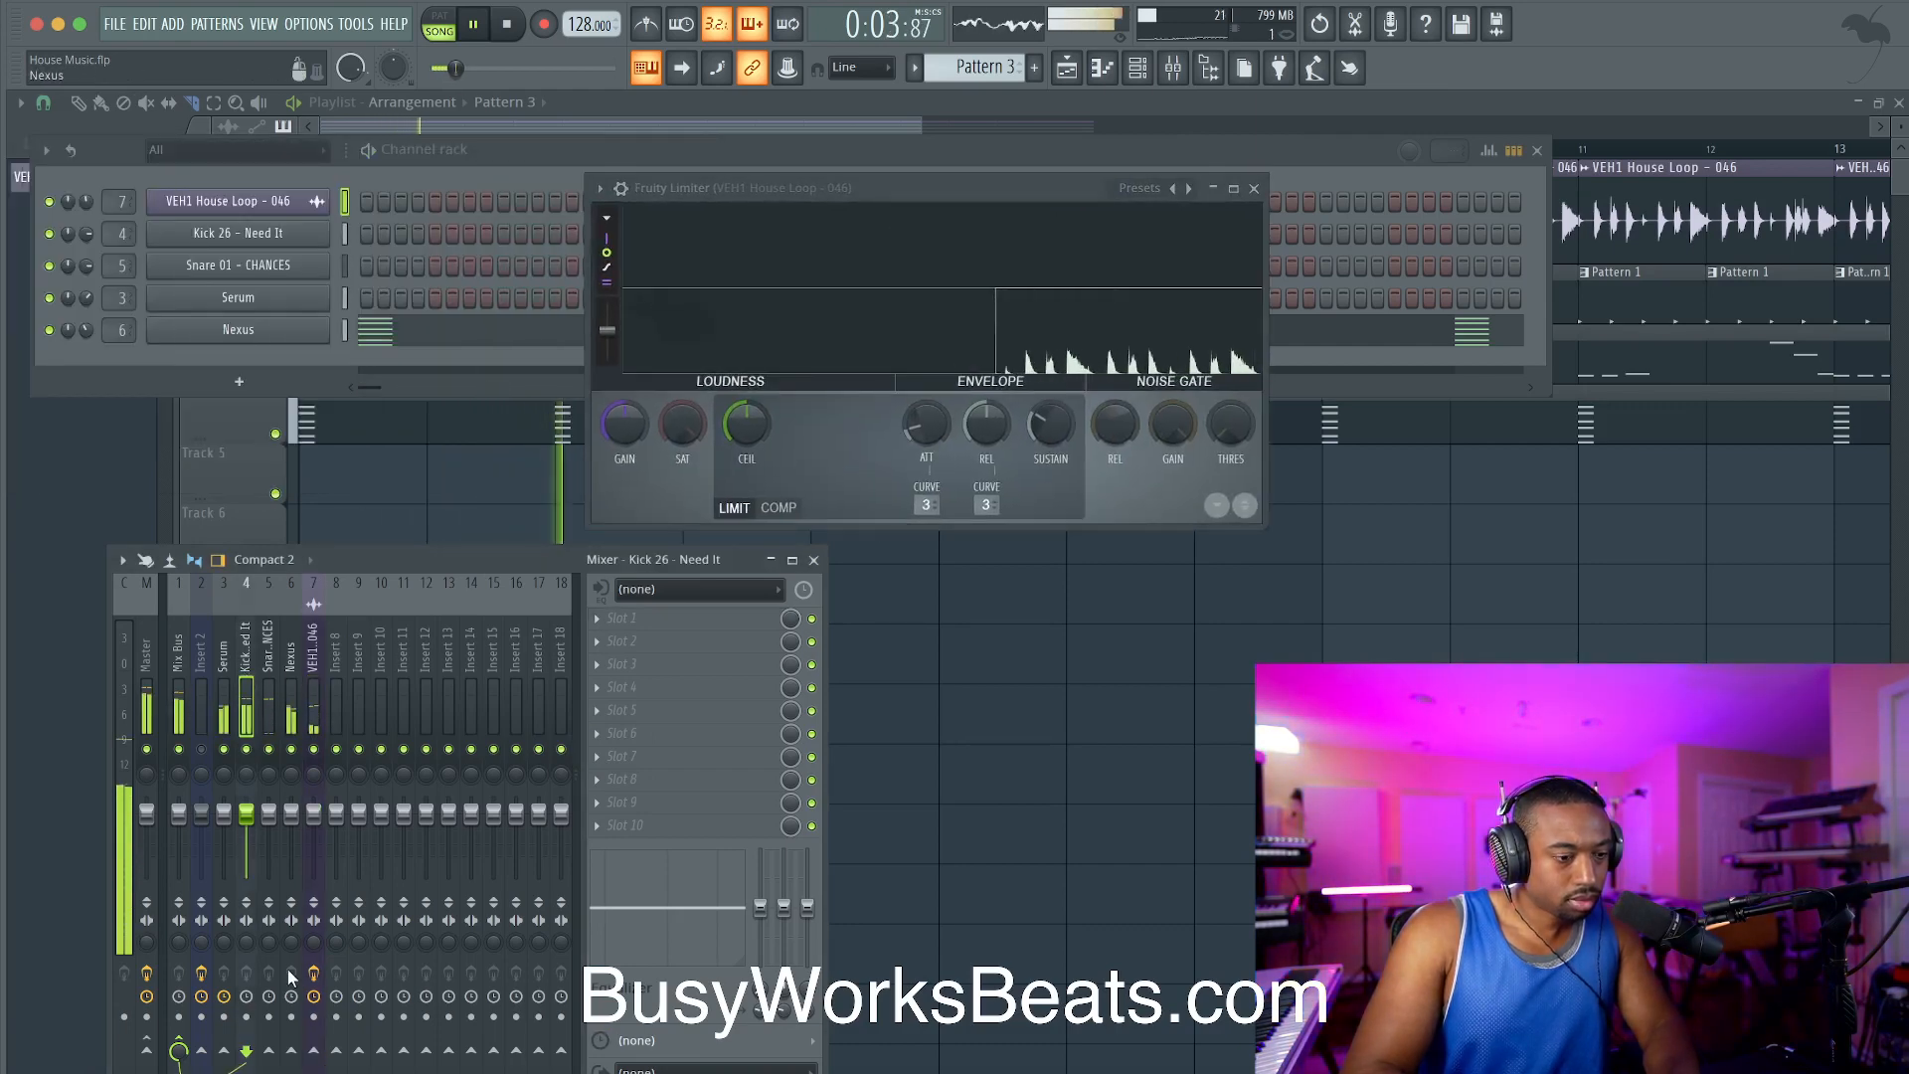
click(312, 711)
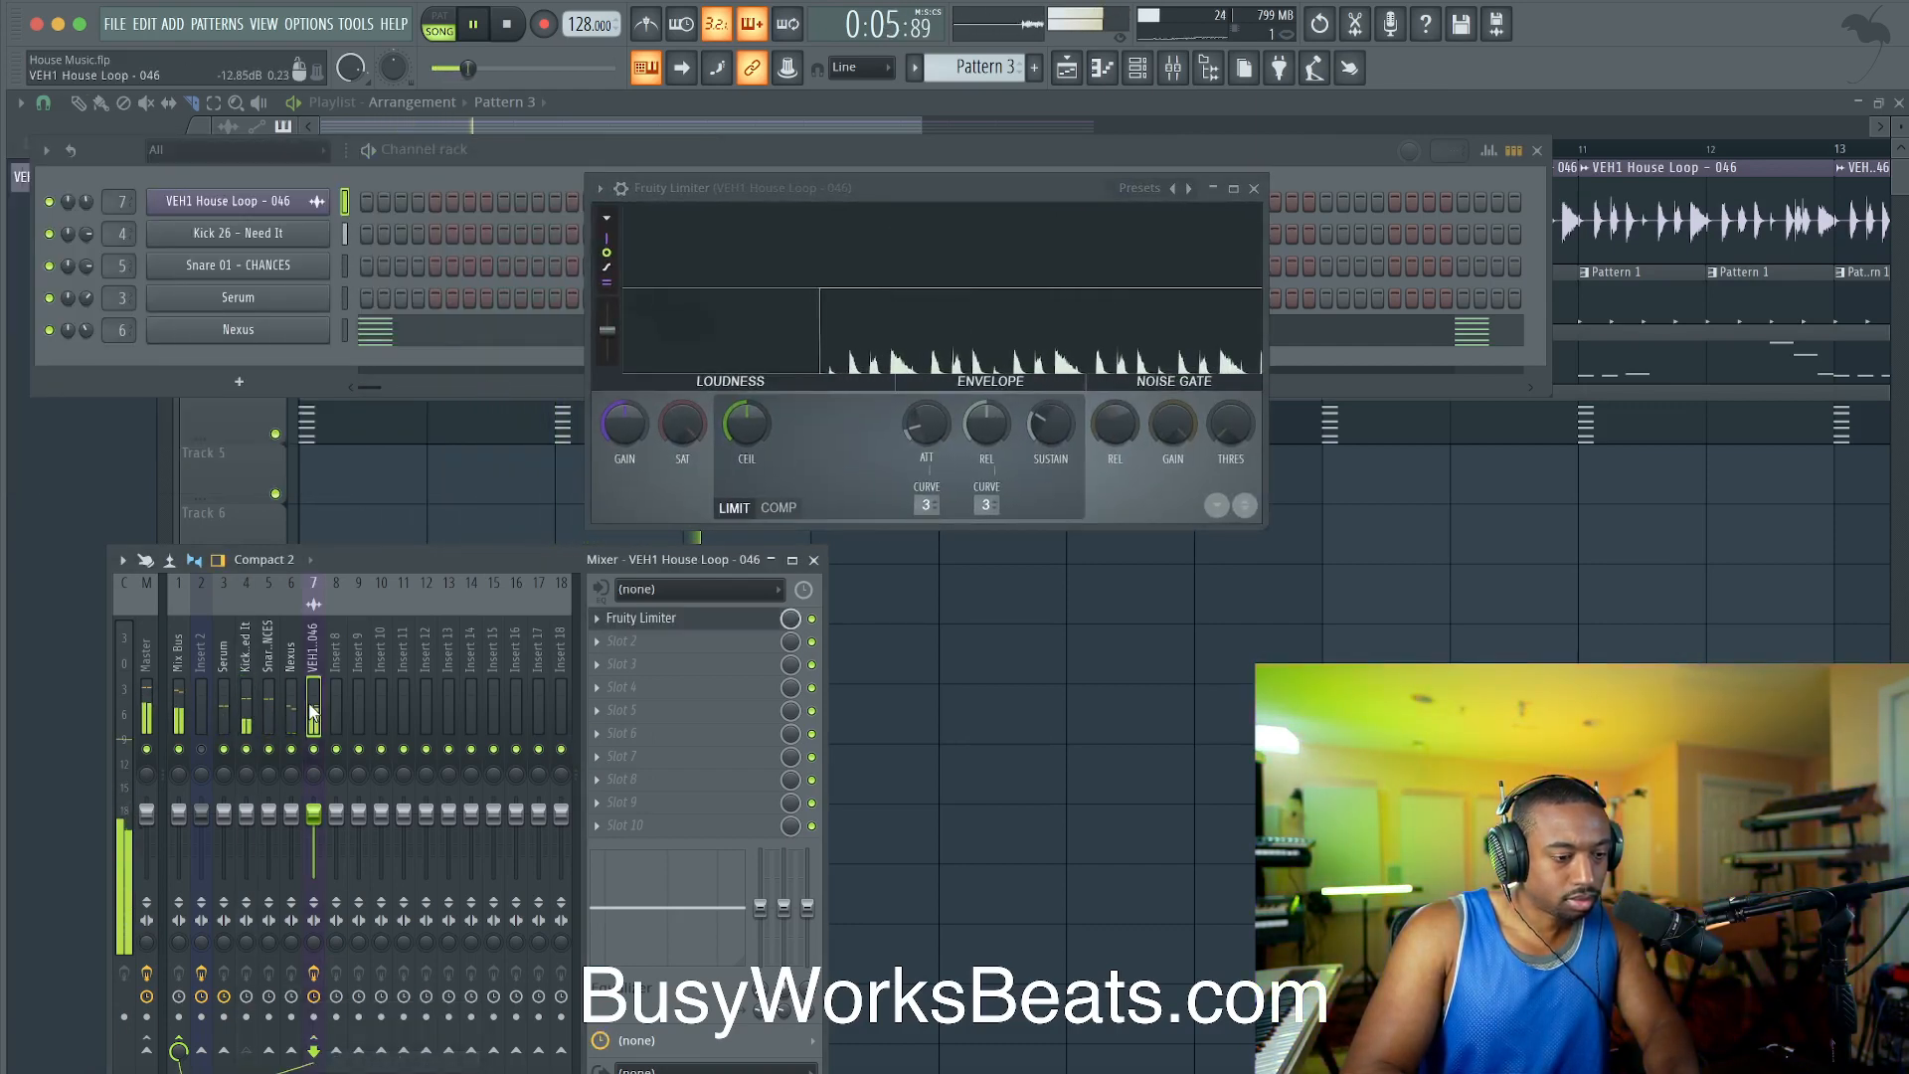
Step: Set the House Loop's Fruity Limiter to compressor mode with sidechain input 1, raise the ratio, lower the threshold and close it
click(778, 508)
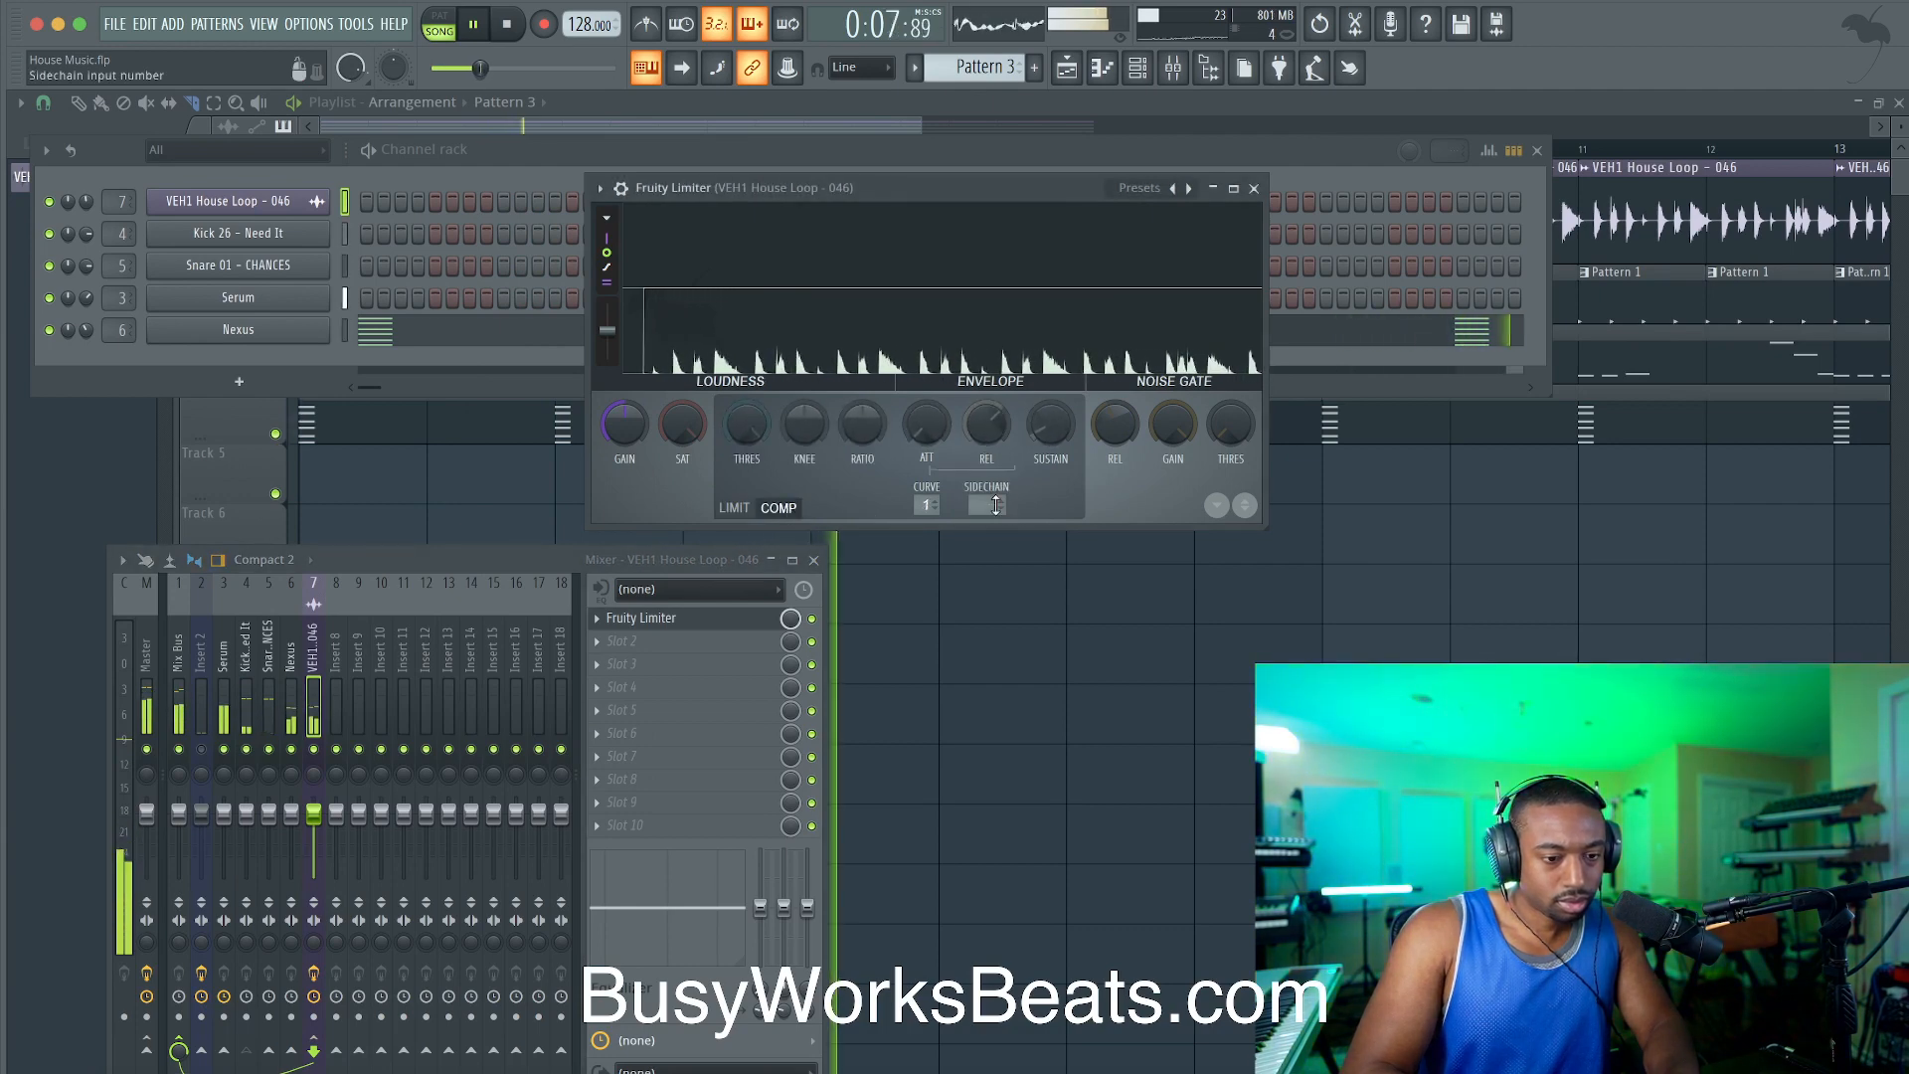
drag(986, 504, 1028, 546)
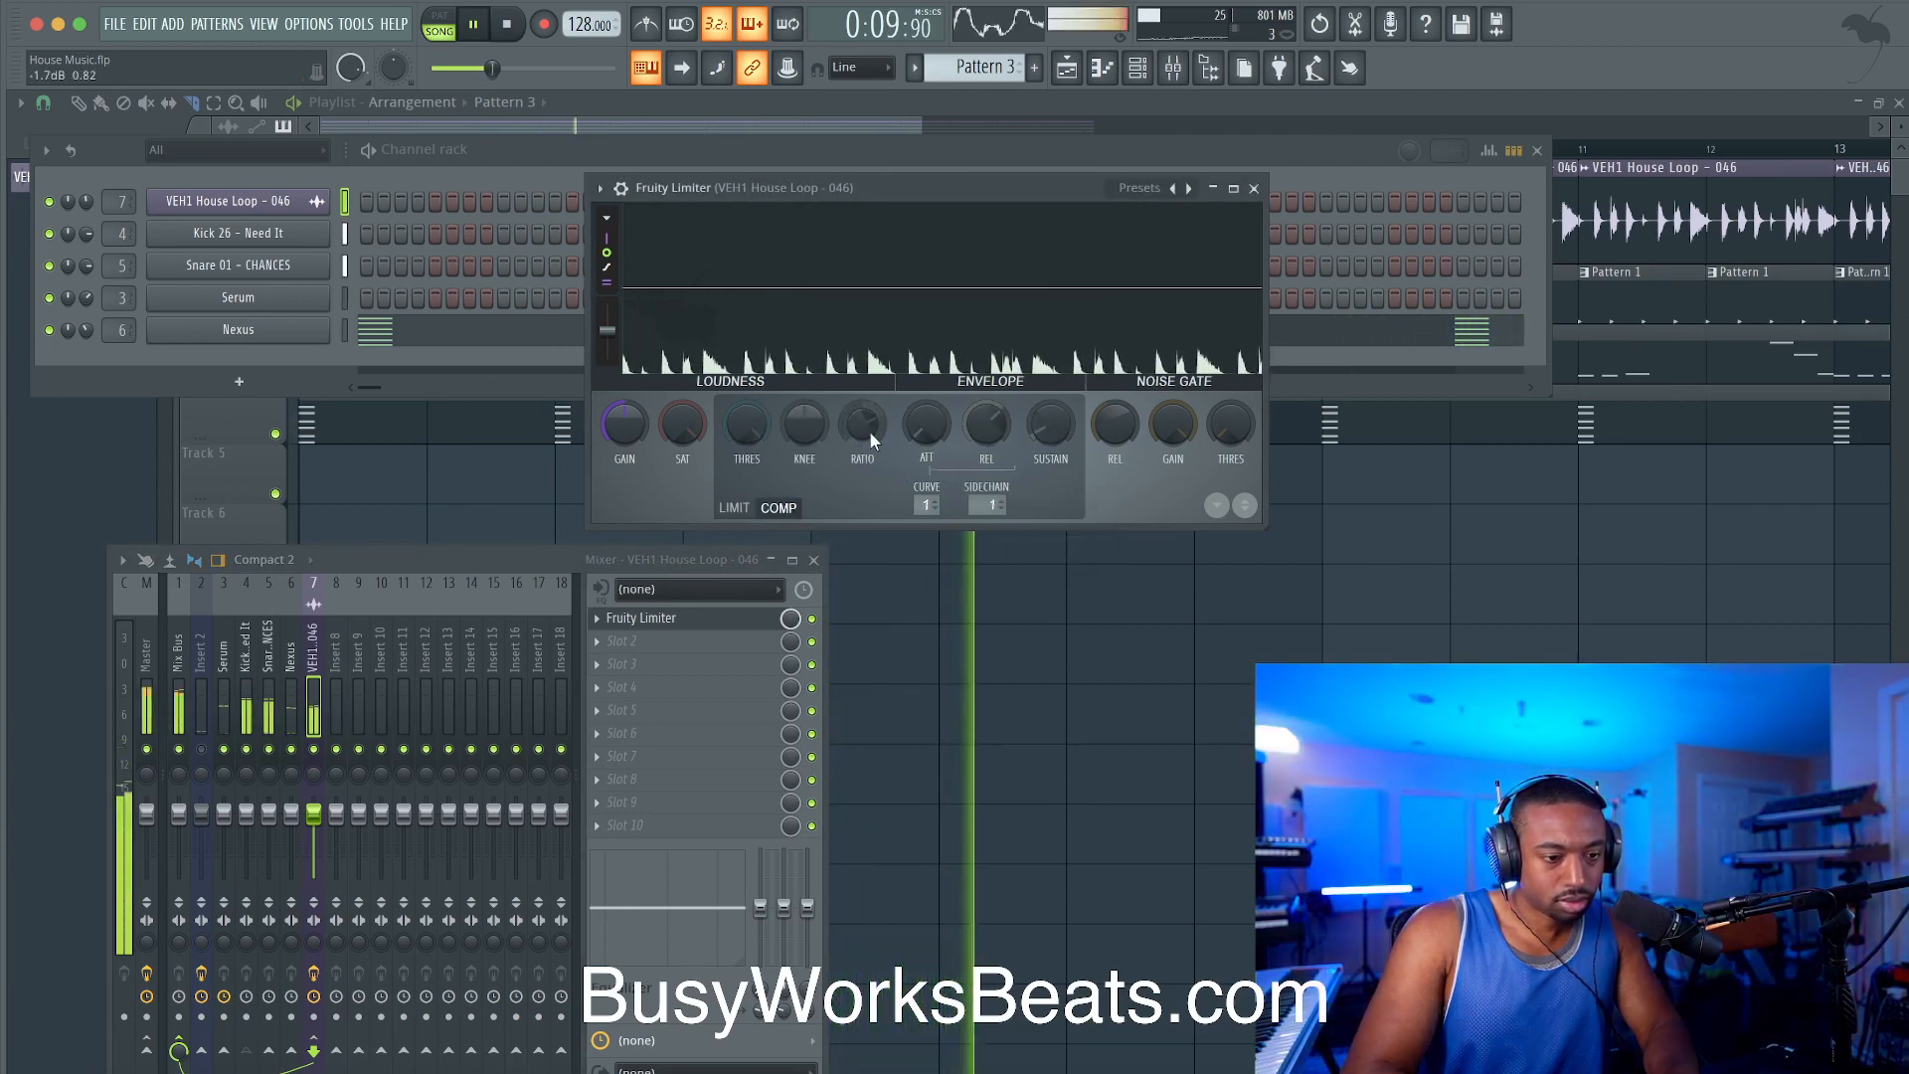
drag(868, 430, 868, 390)
drag(747, 426, 746, 507)
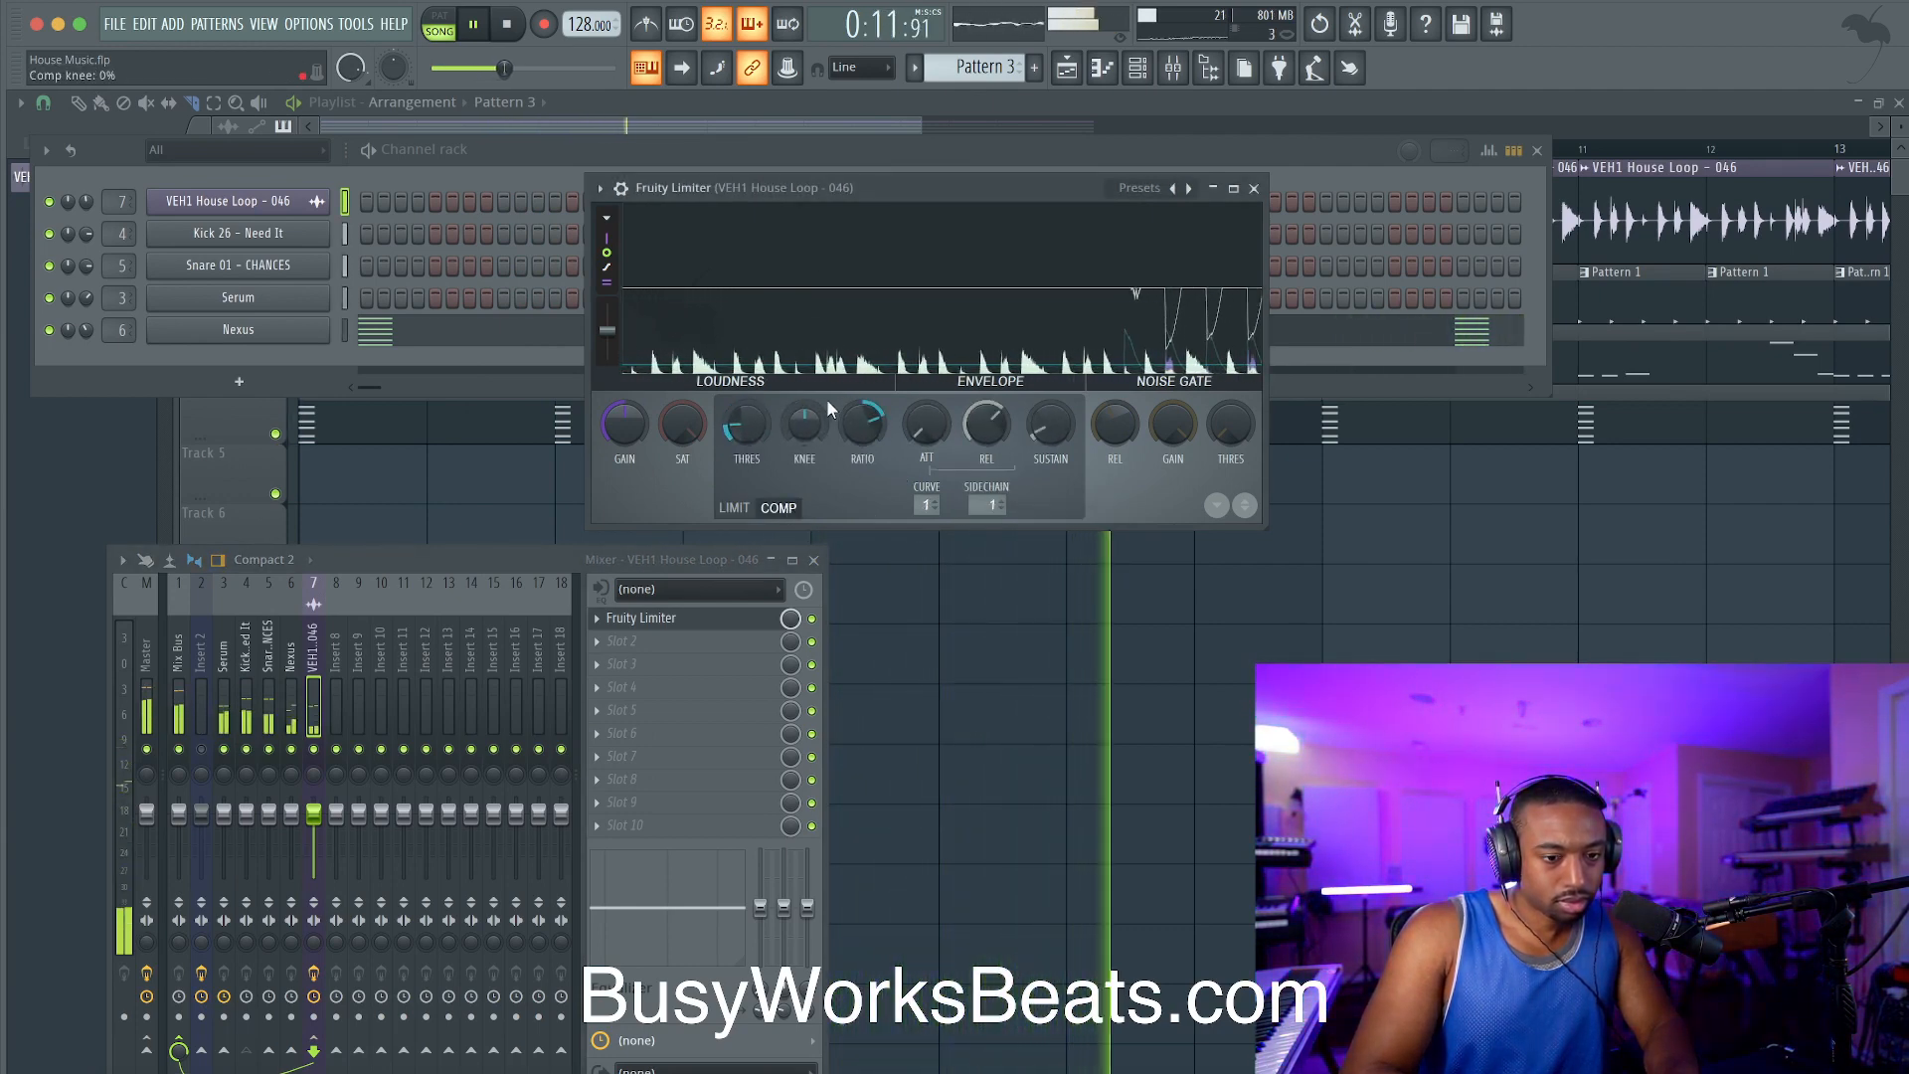
click(1254, 188)
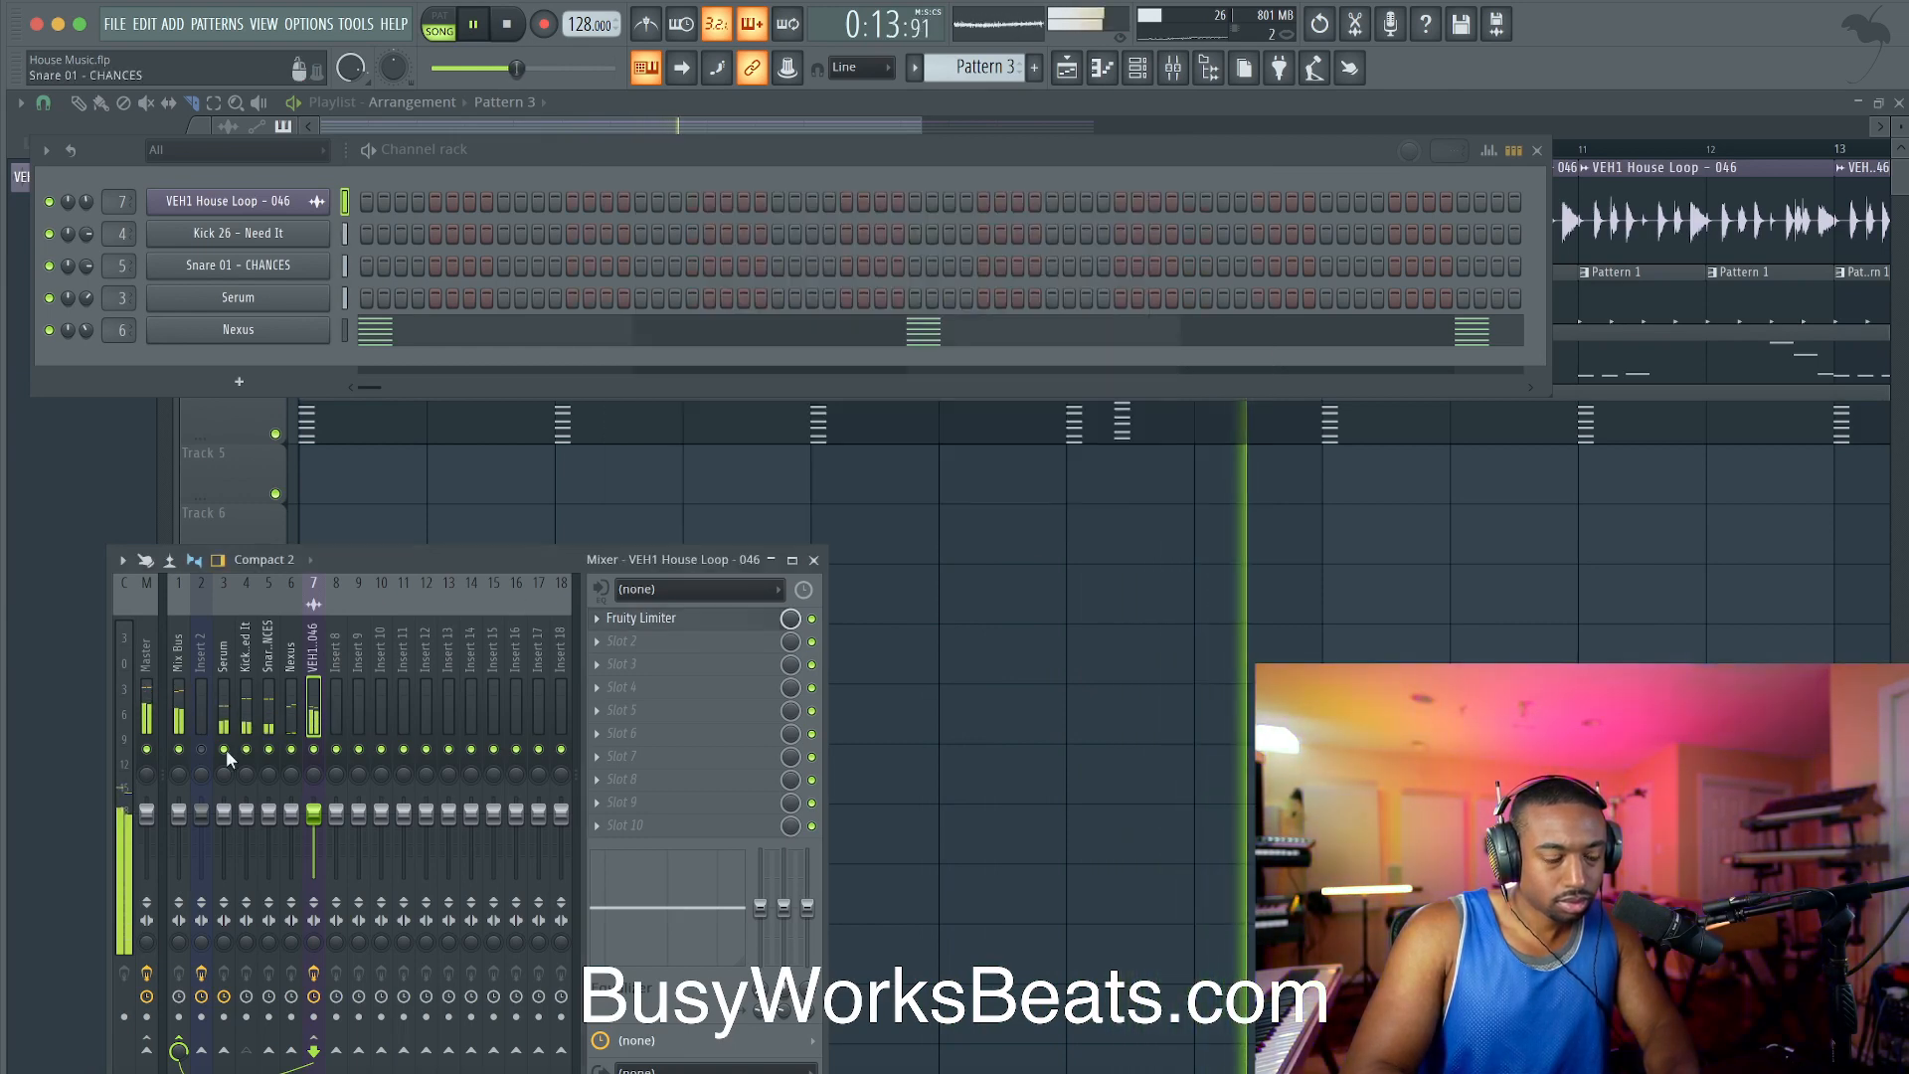
click(203, 751)
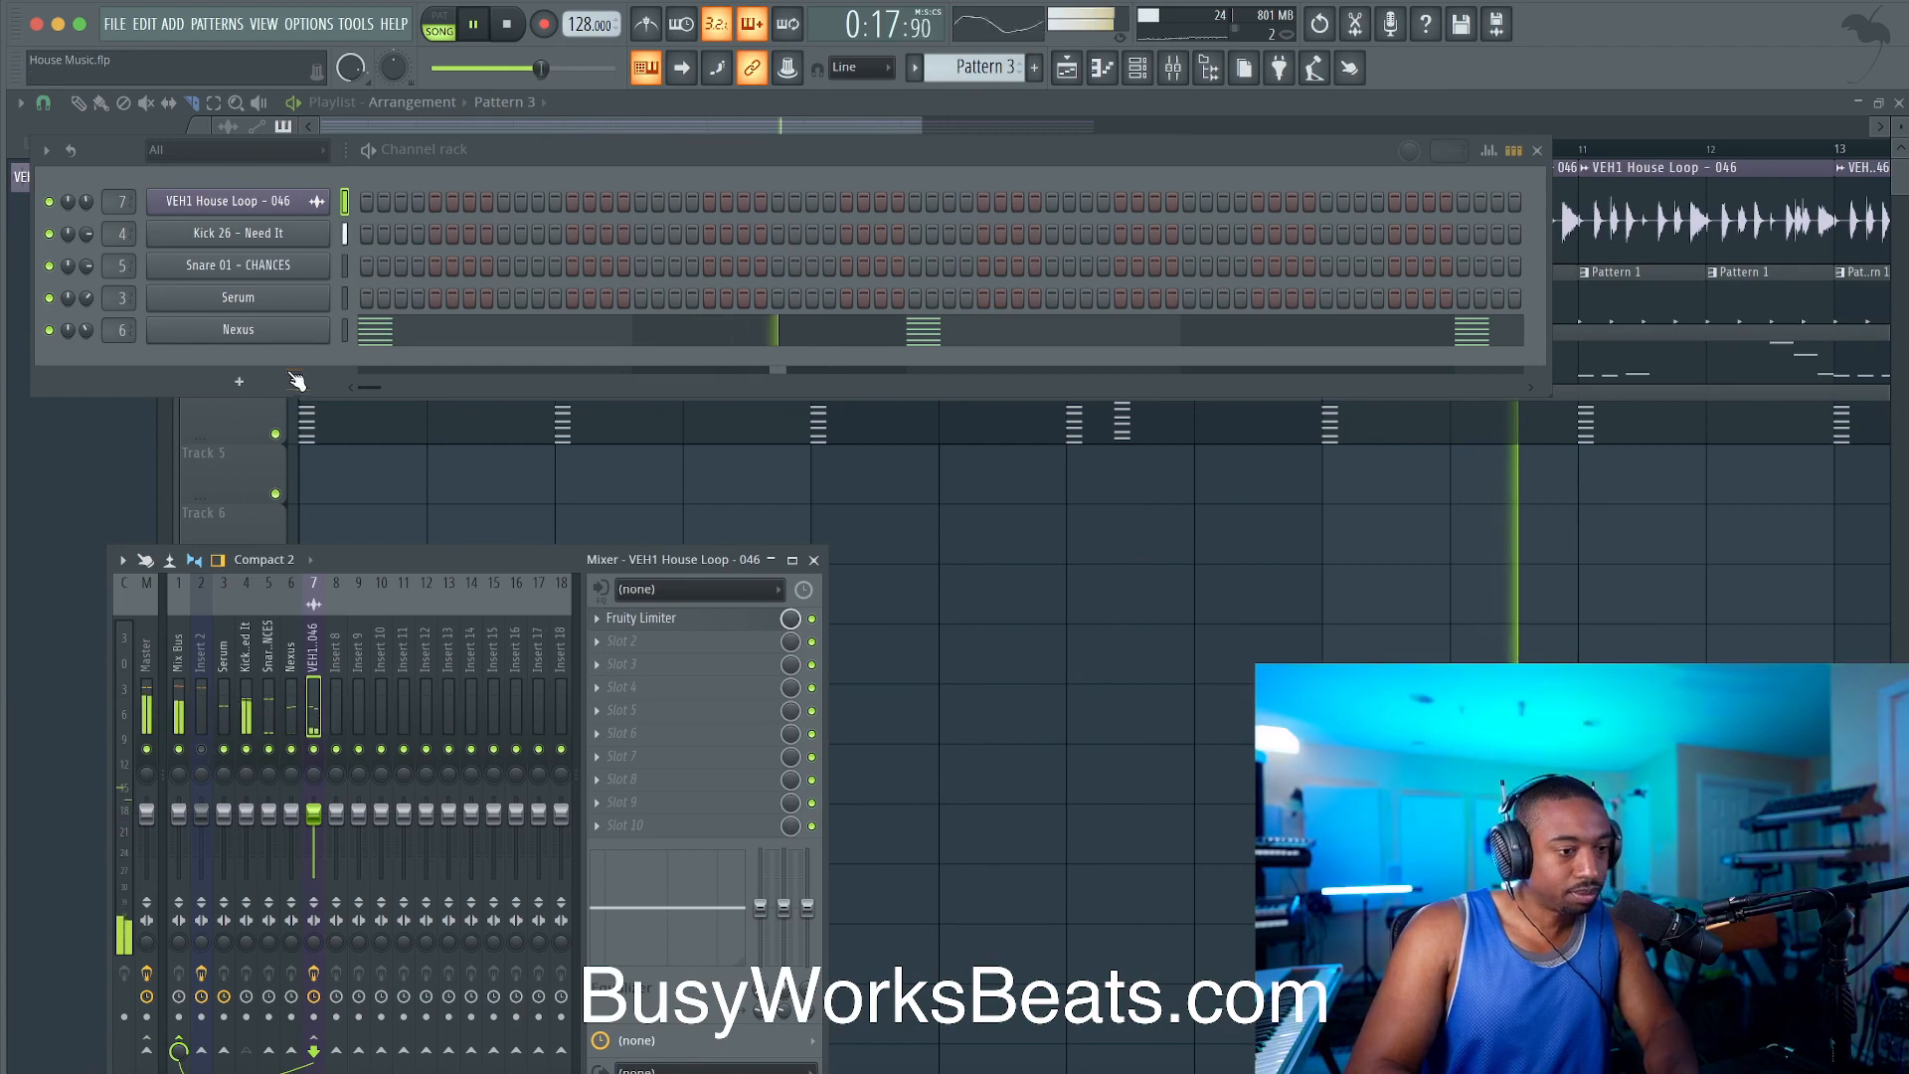
Step: Add a second Nexus instrument to the channel rack and browse its Synth category presets
click(239, 381)
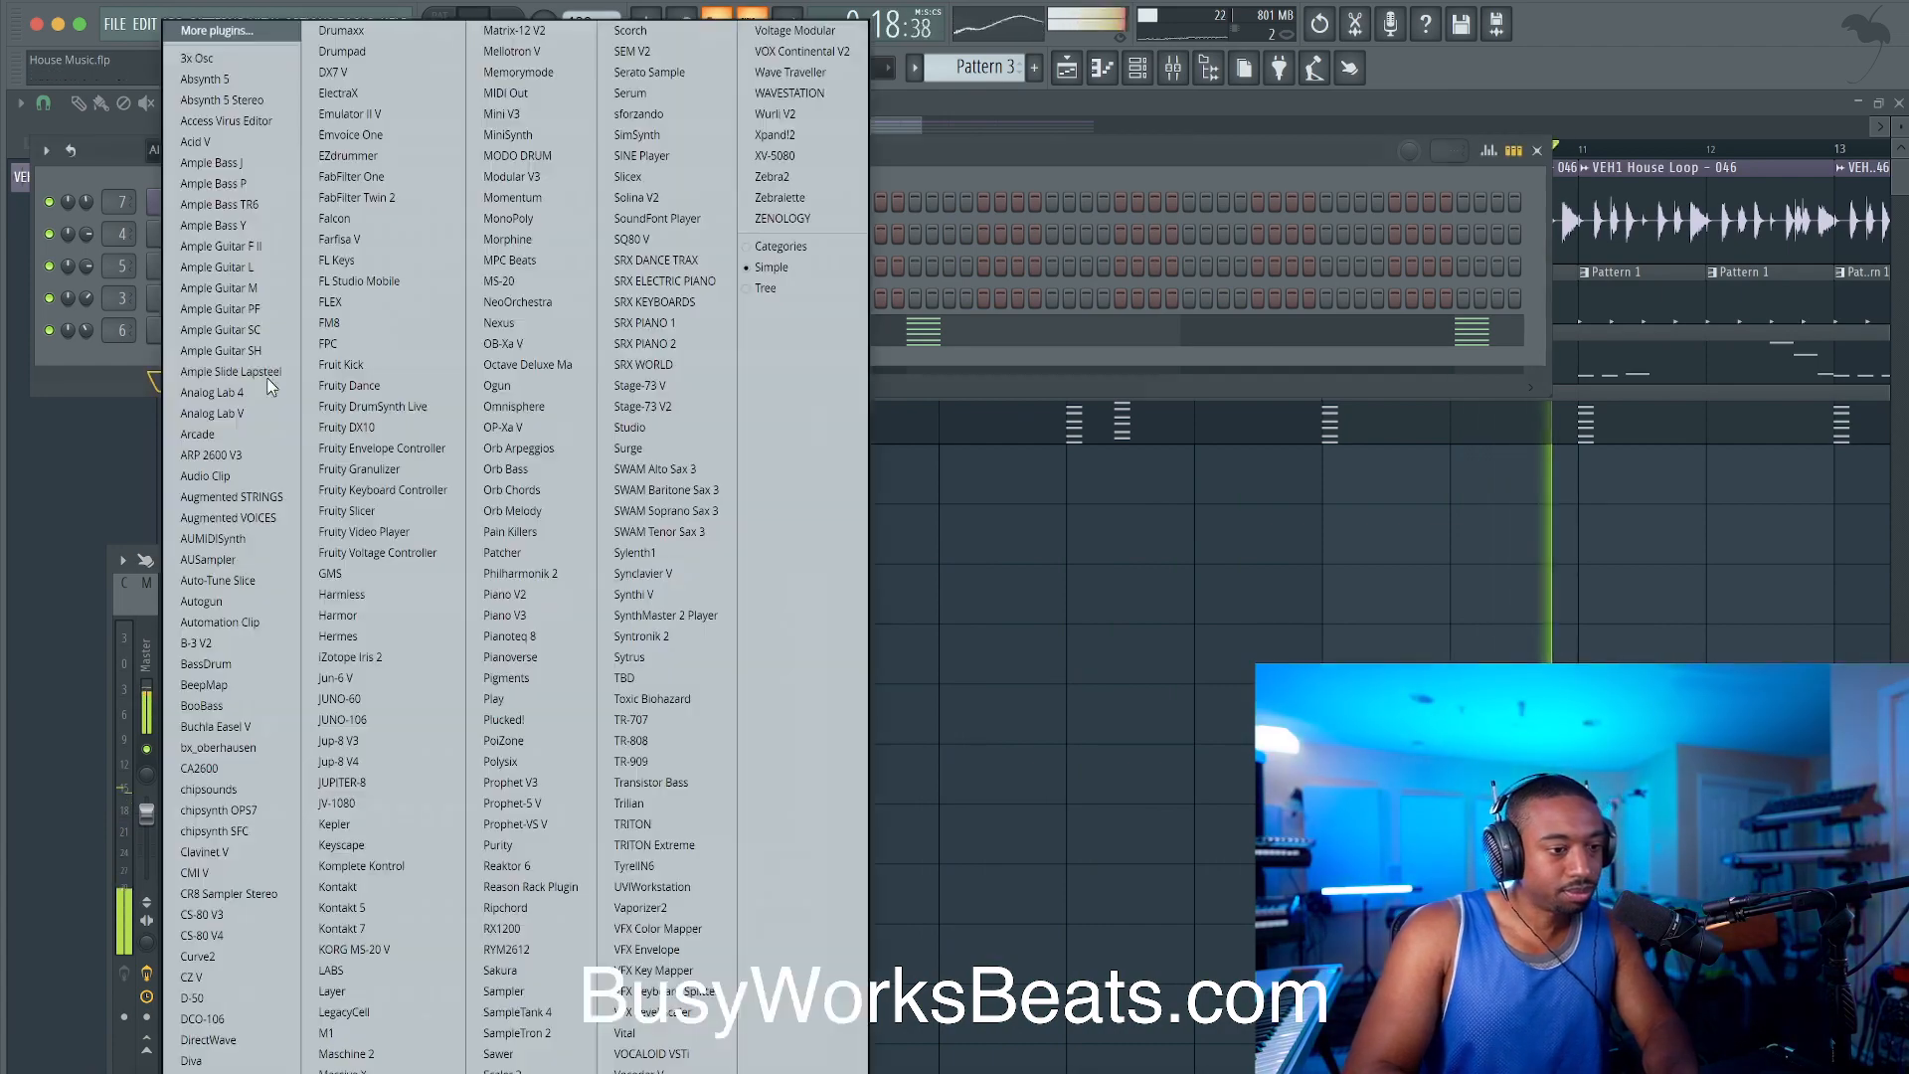
click(501, 323)
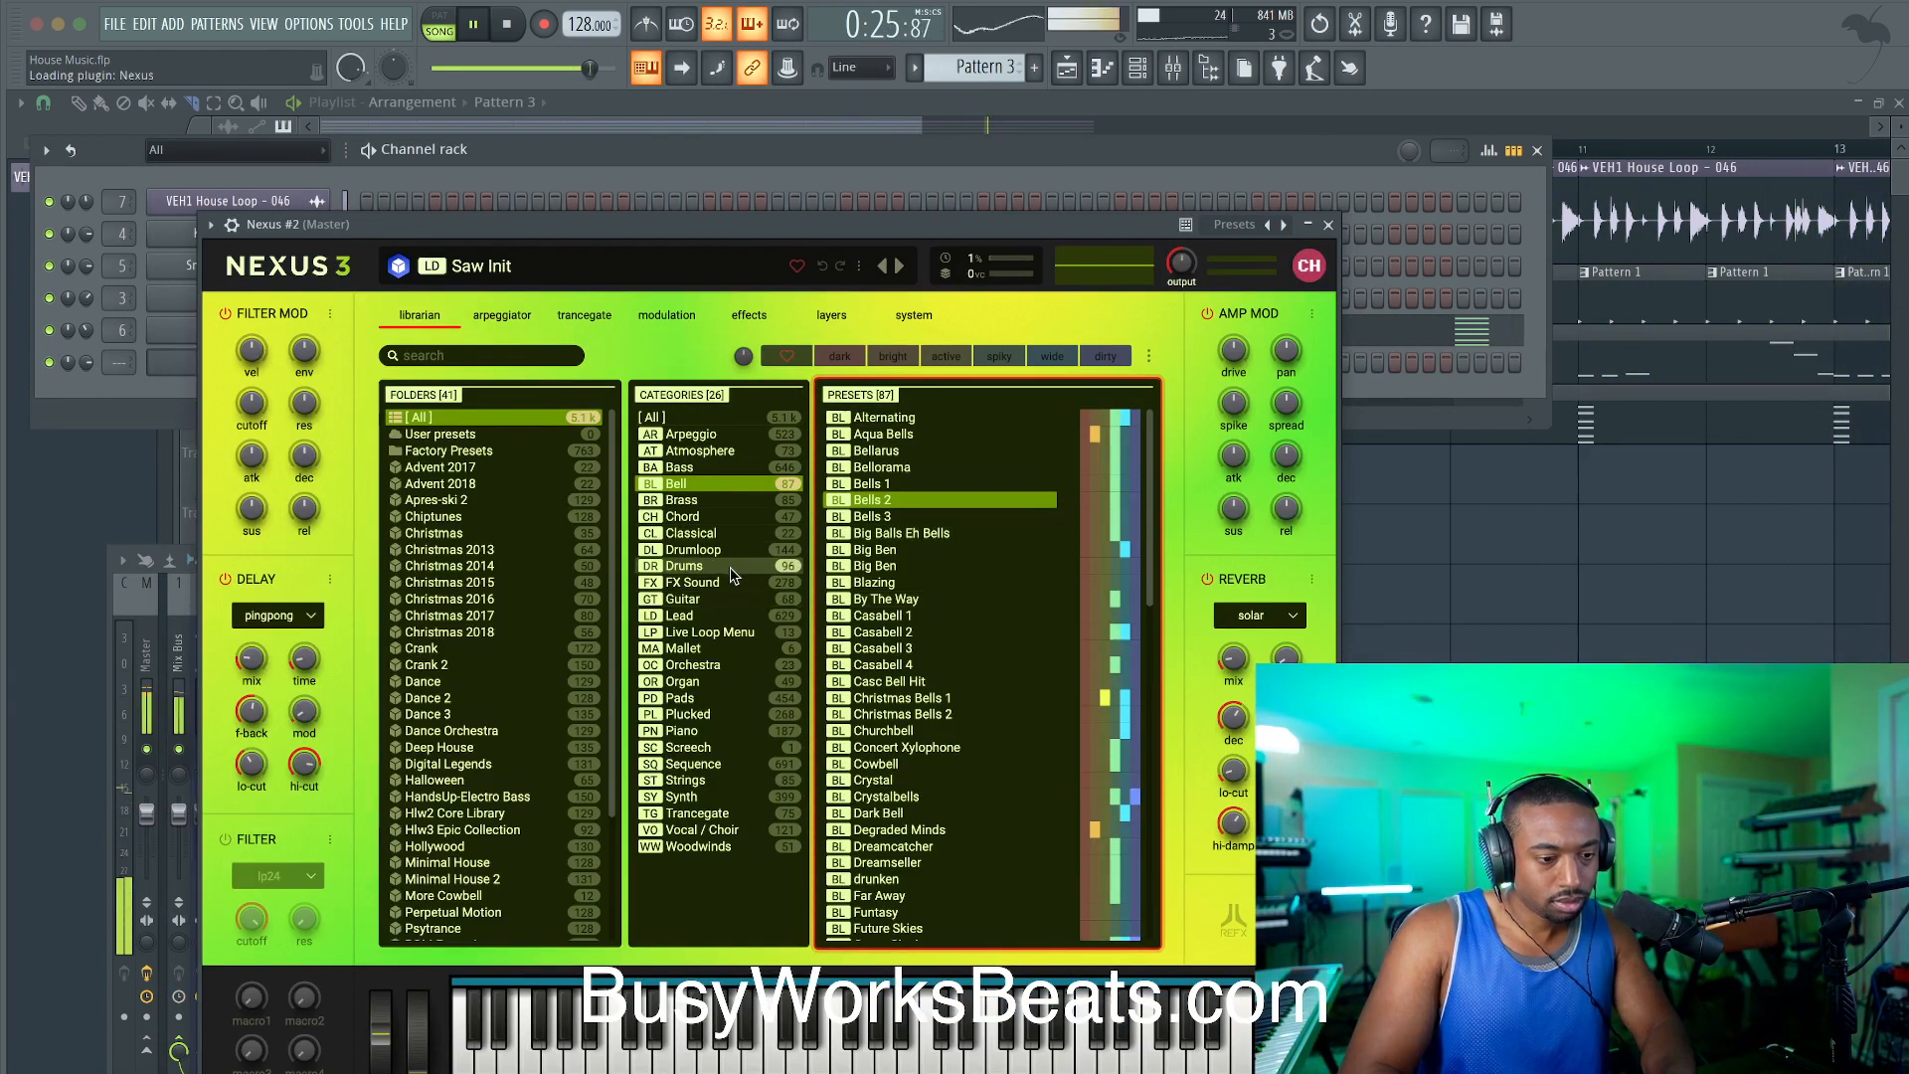
click(716, 795)
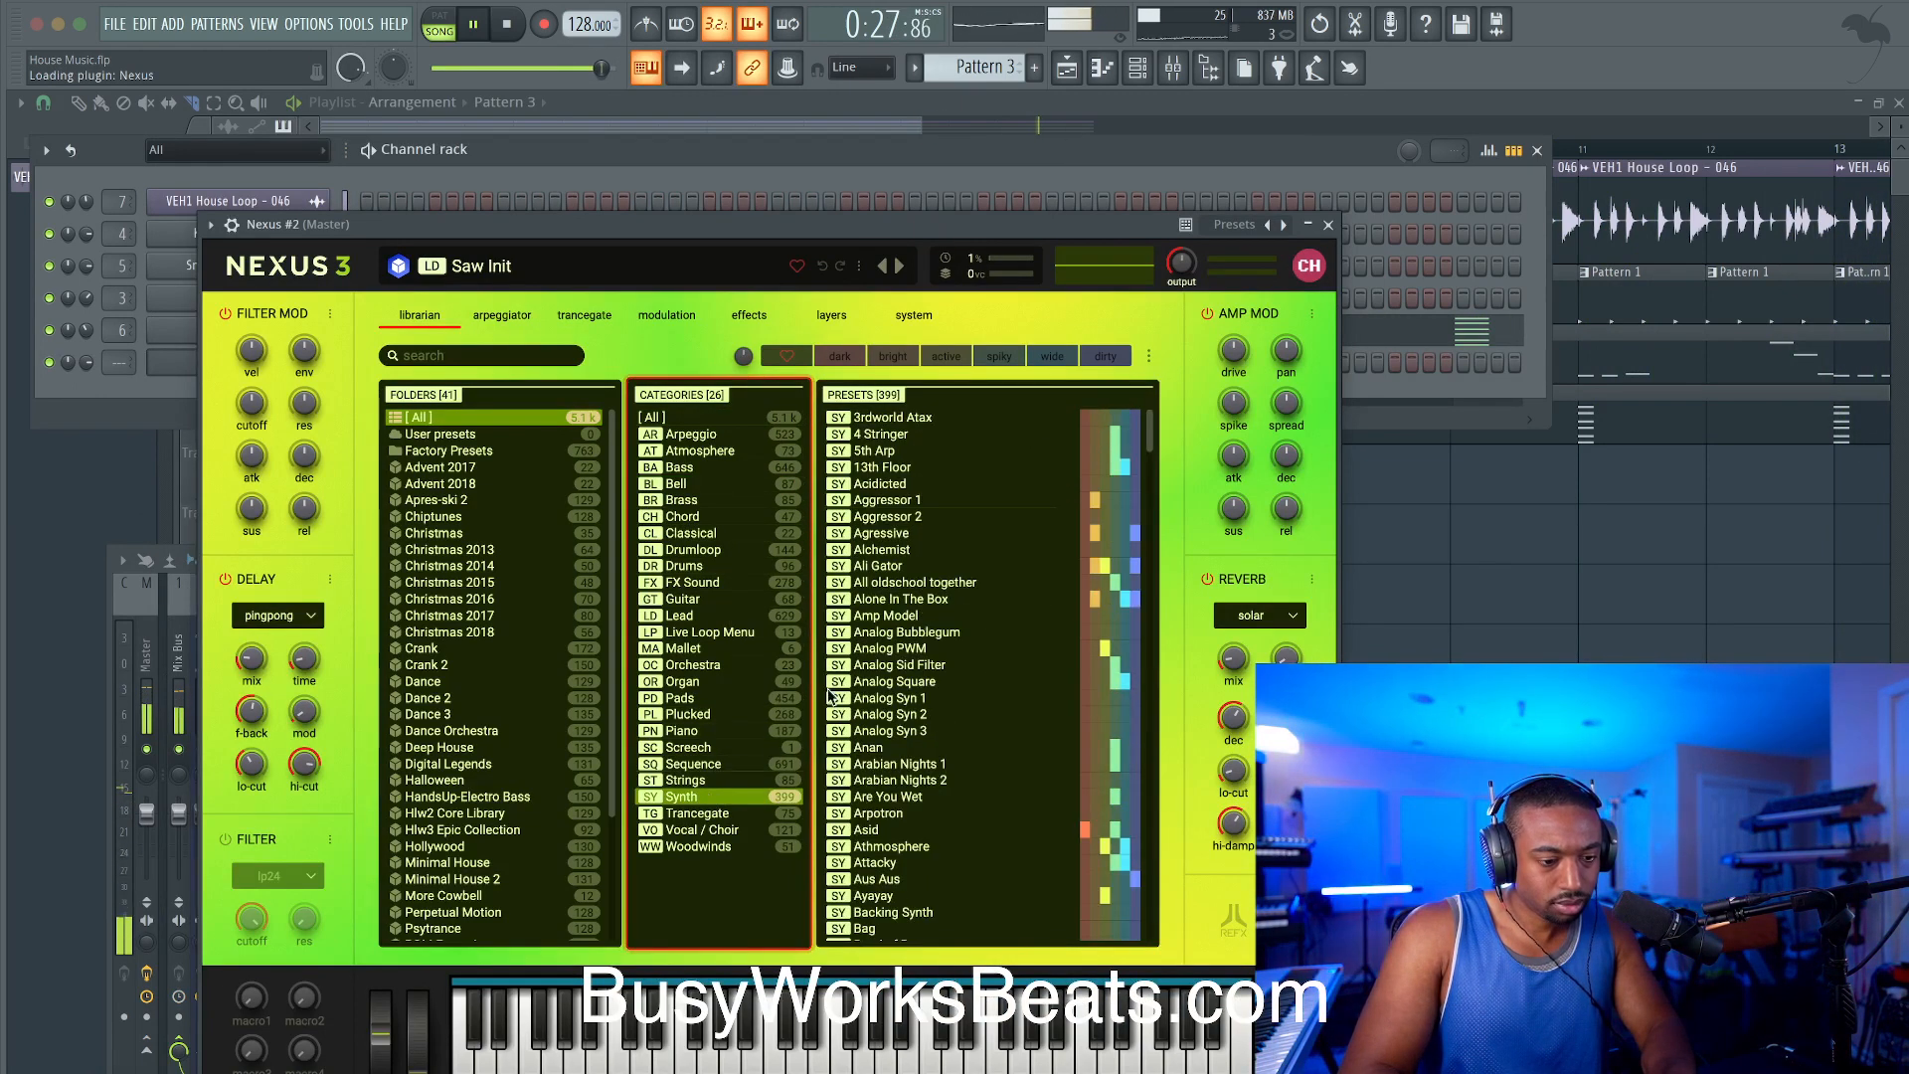
scroll(909, 704, down, 3)
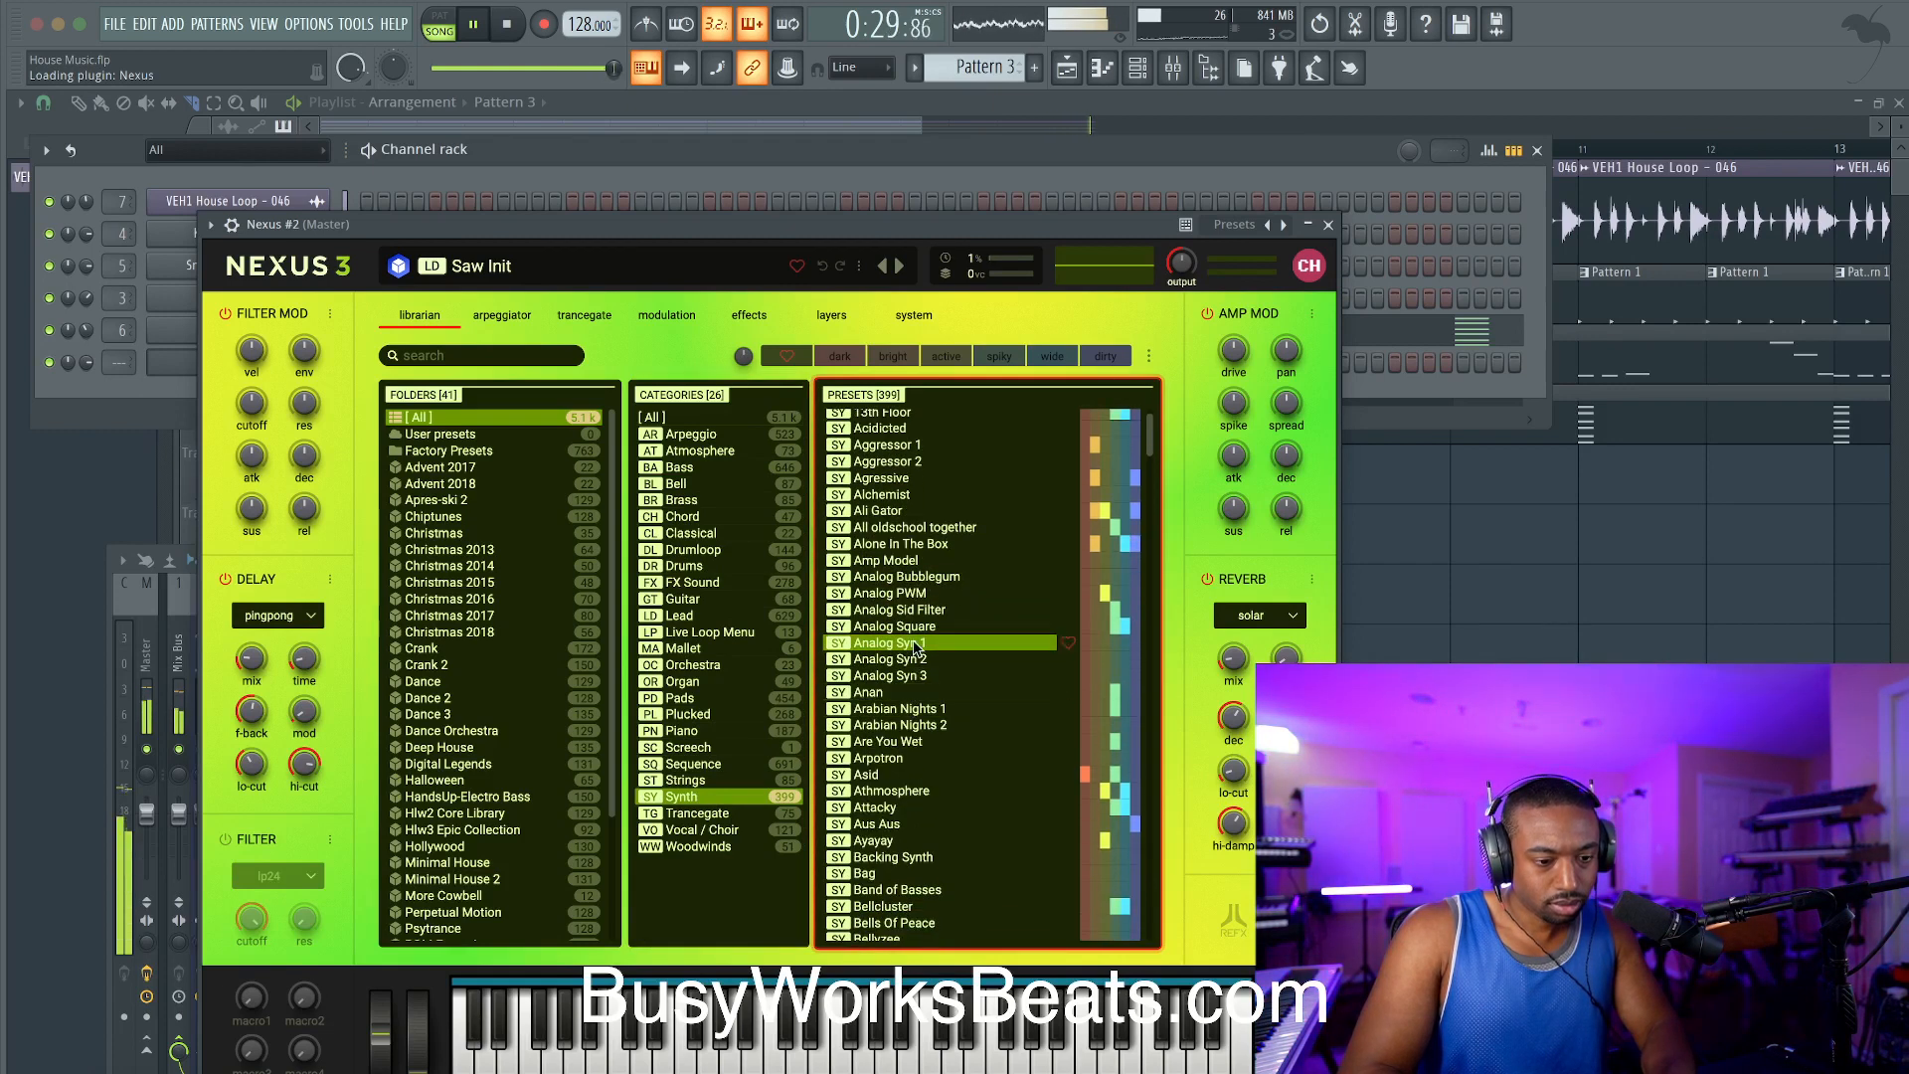
scroll(908, 693, down, 5)
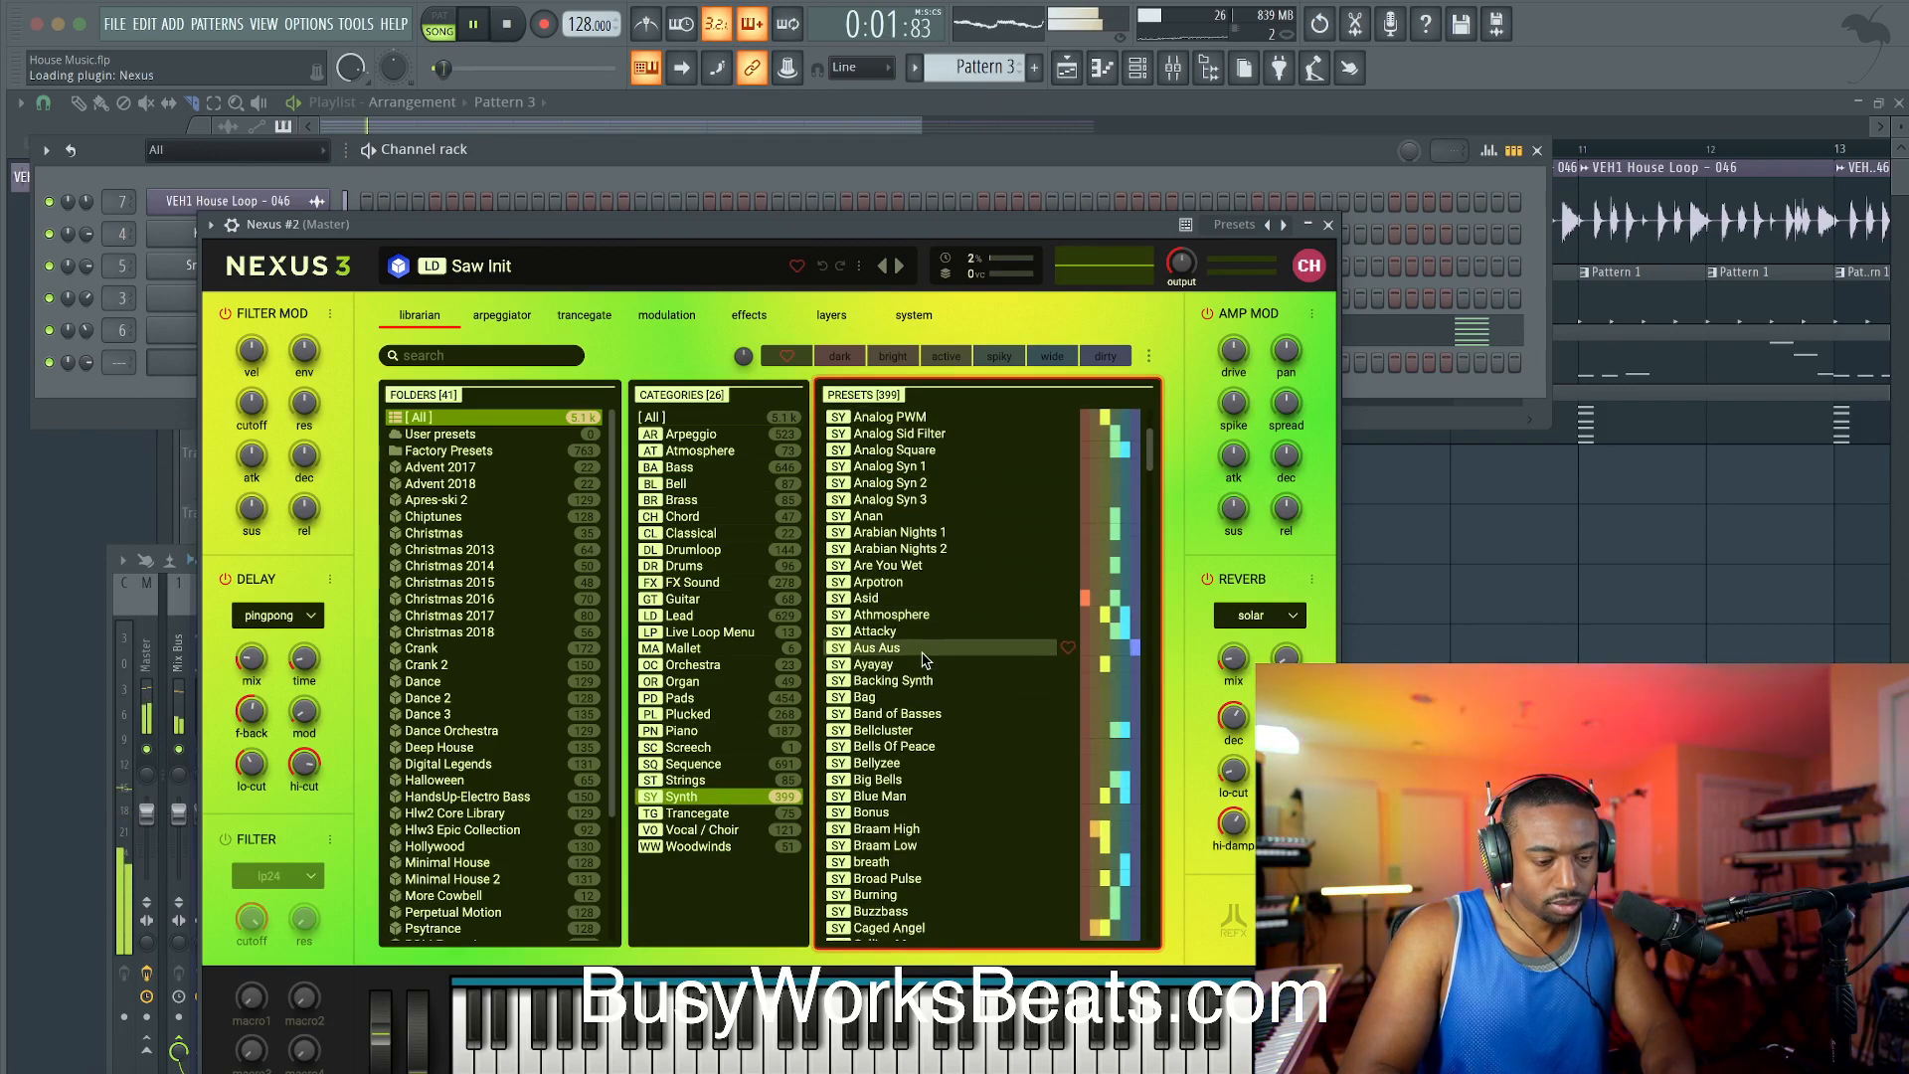
Step: Search the Nexus presets for "house" and narrow the results to the Deep House folder
text(house)
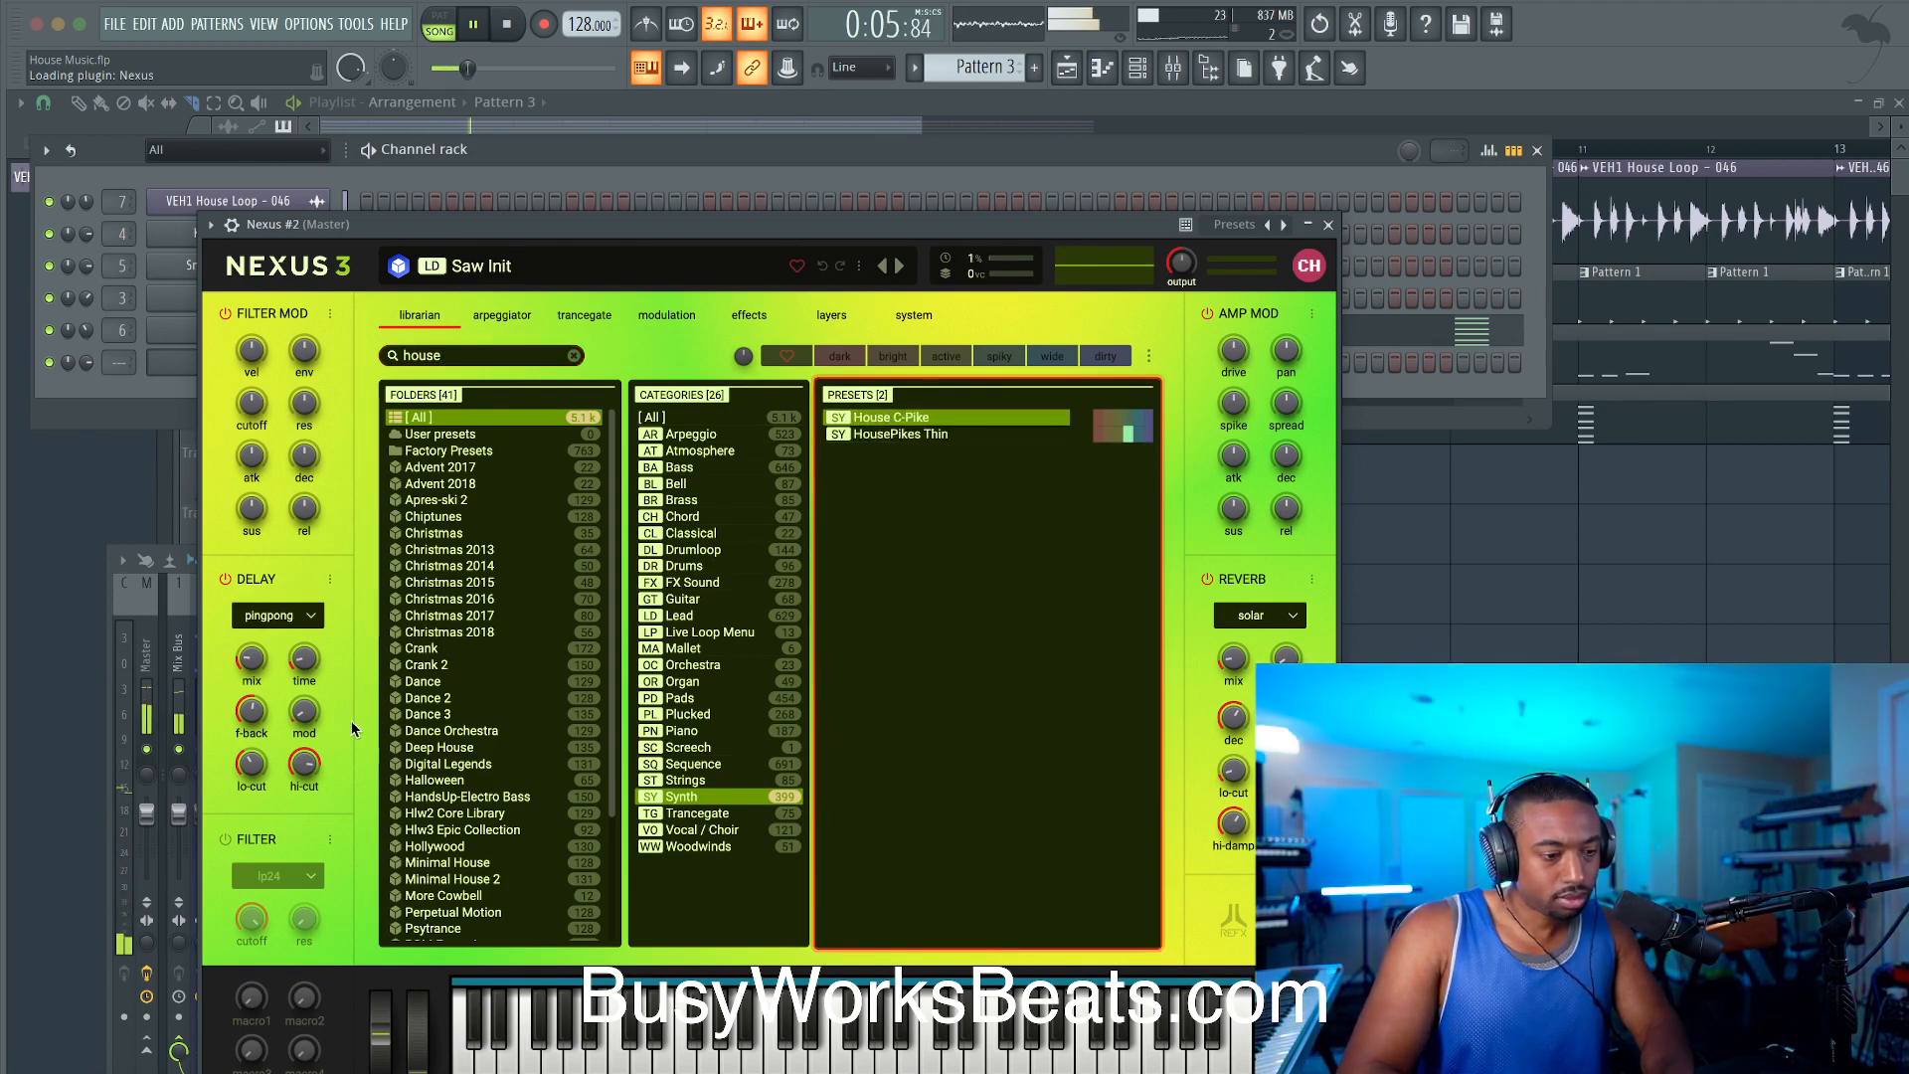
scroll(468, 732, down, 1)
click(474, 732)
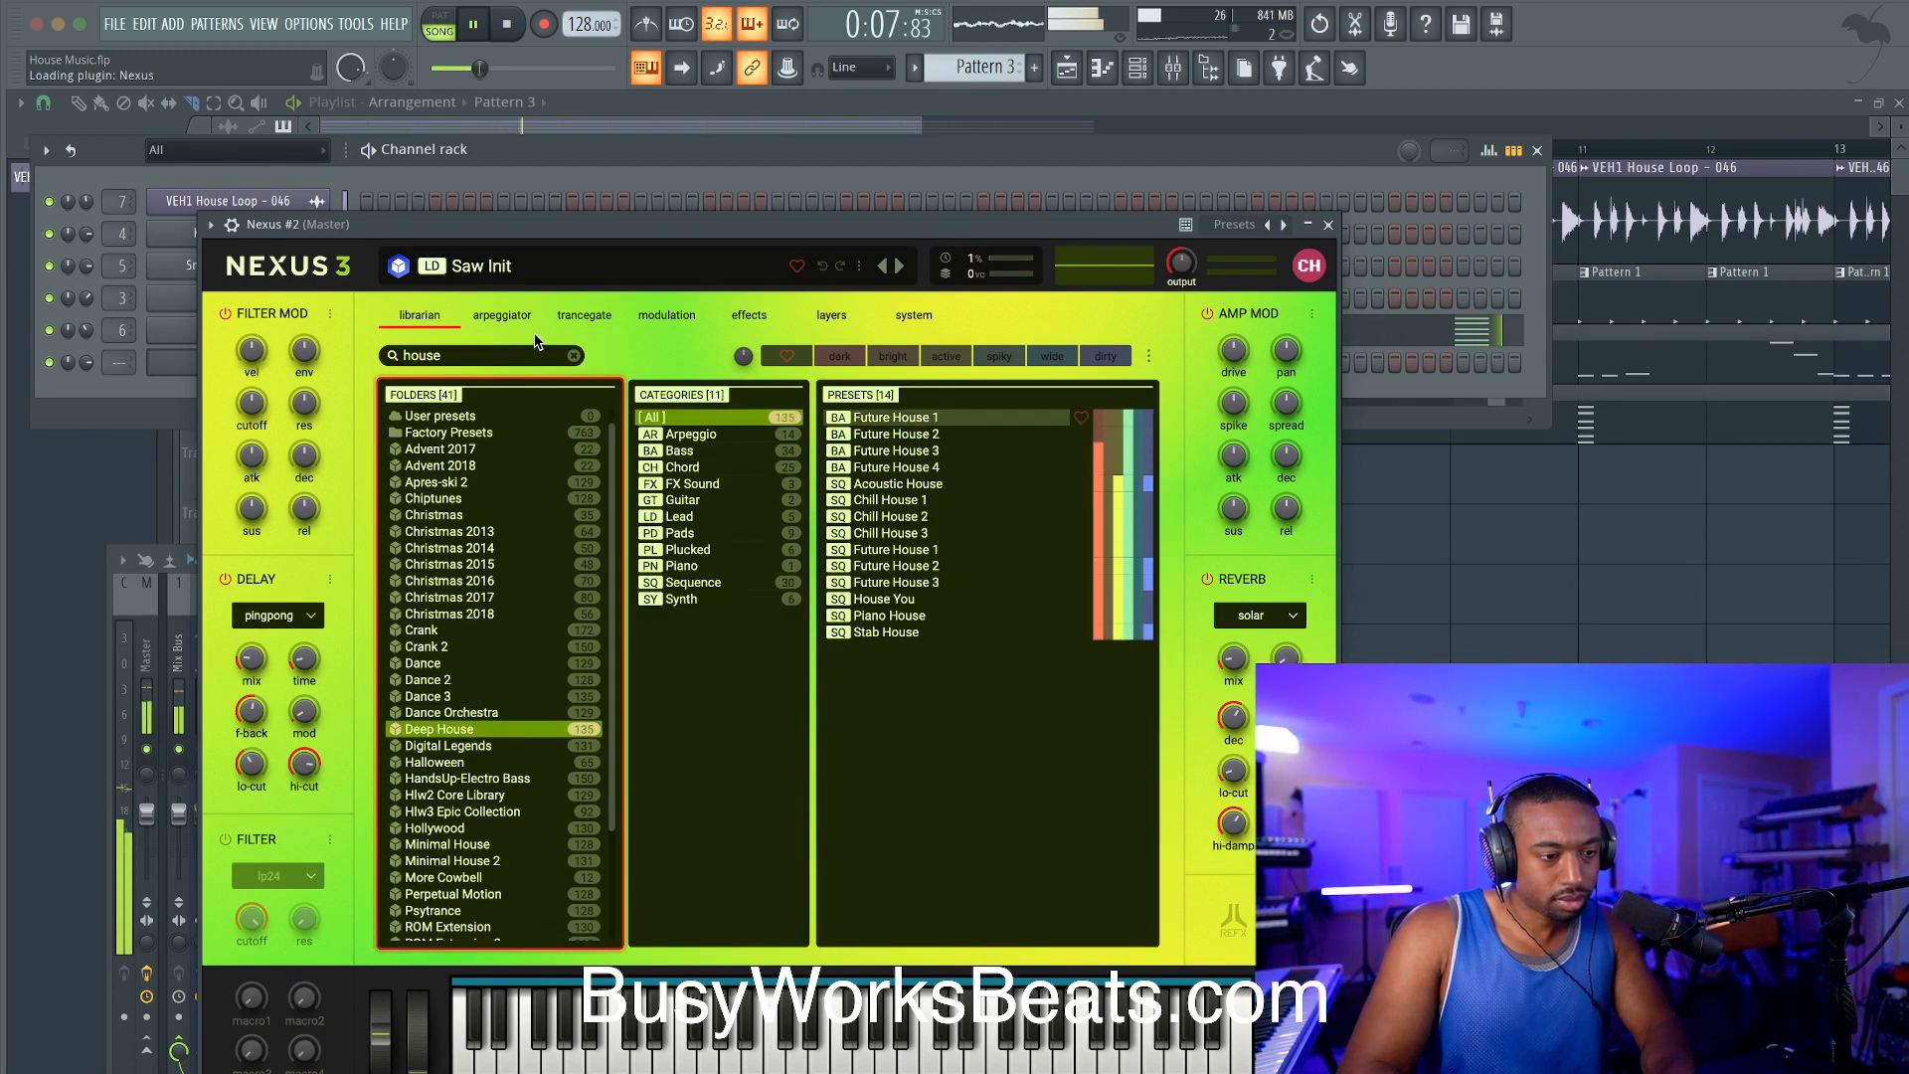
Step: Clear the preset search, audition the Deep House pads and plucks in the second Nexus, and load Digi Droplet
click(574, 356)
scroll(916, 635, down, 12)
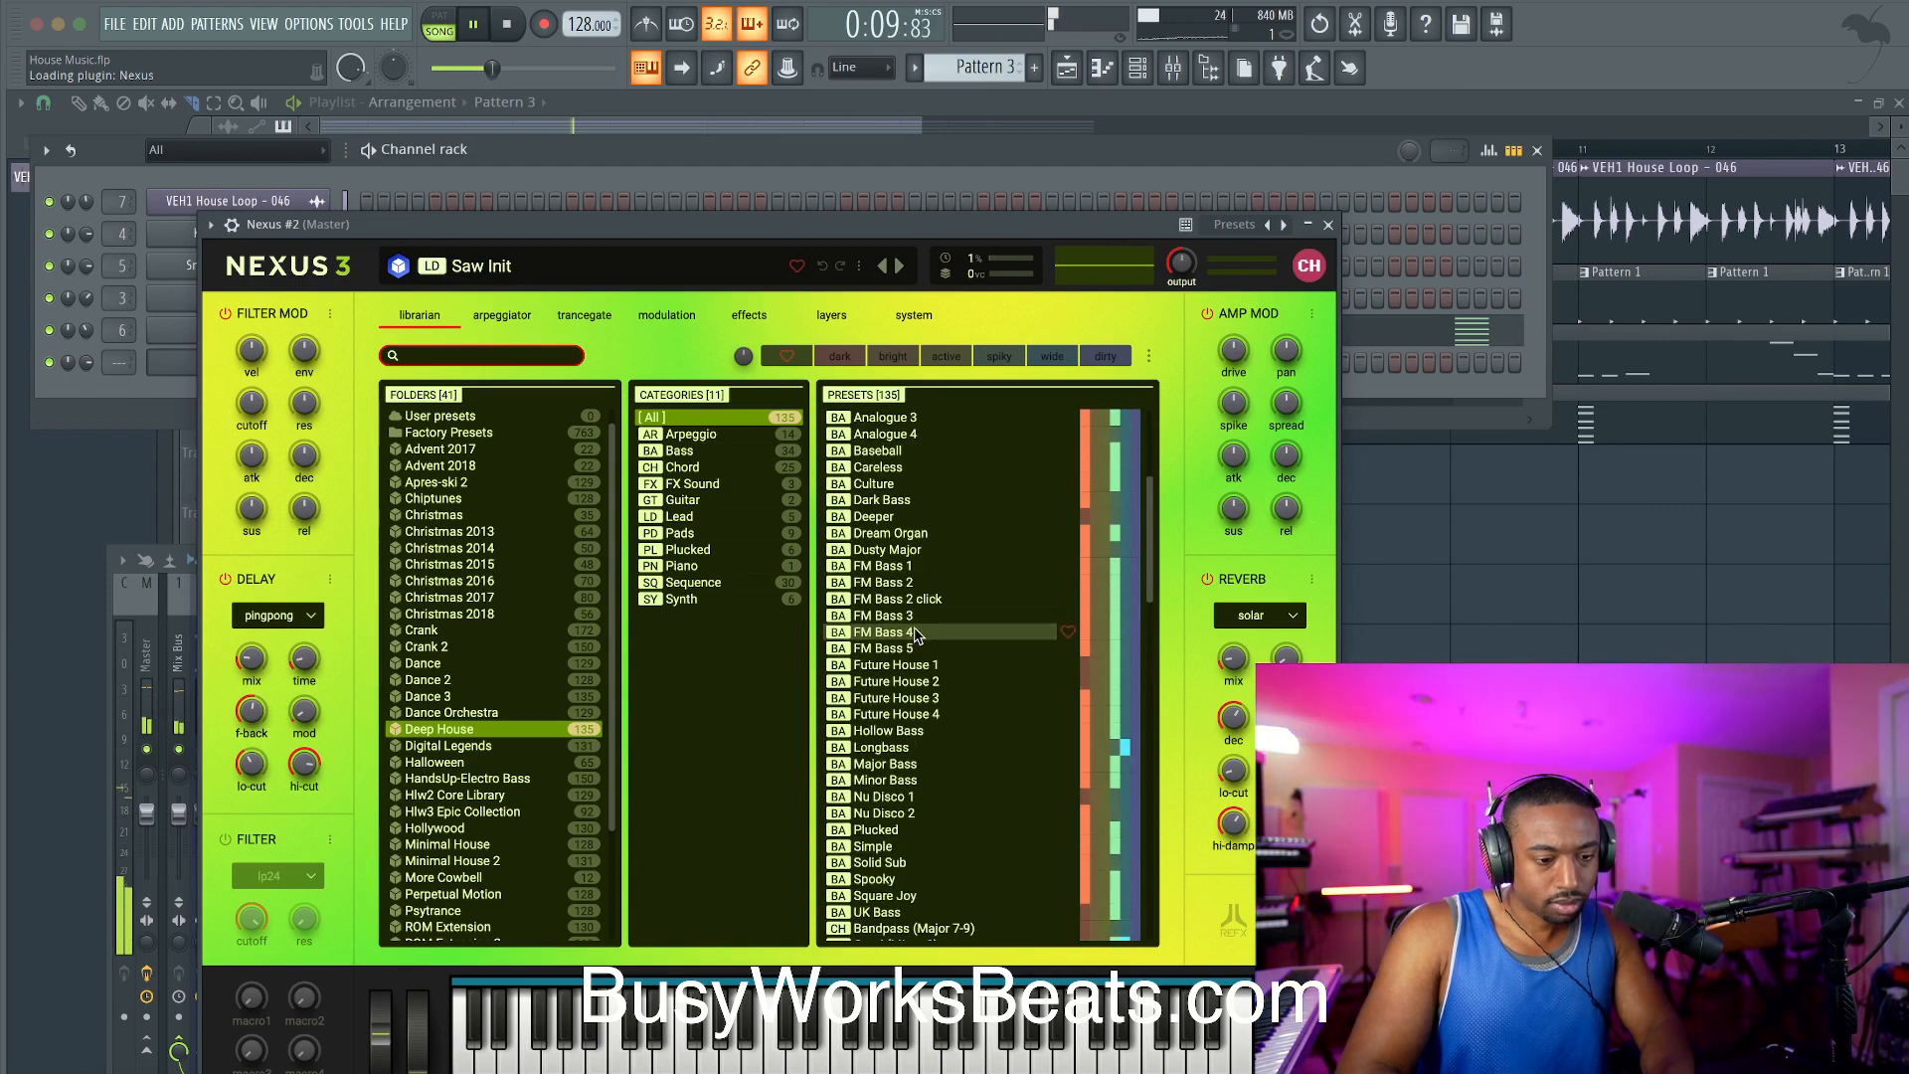
scroll(915, 634, down, 9)
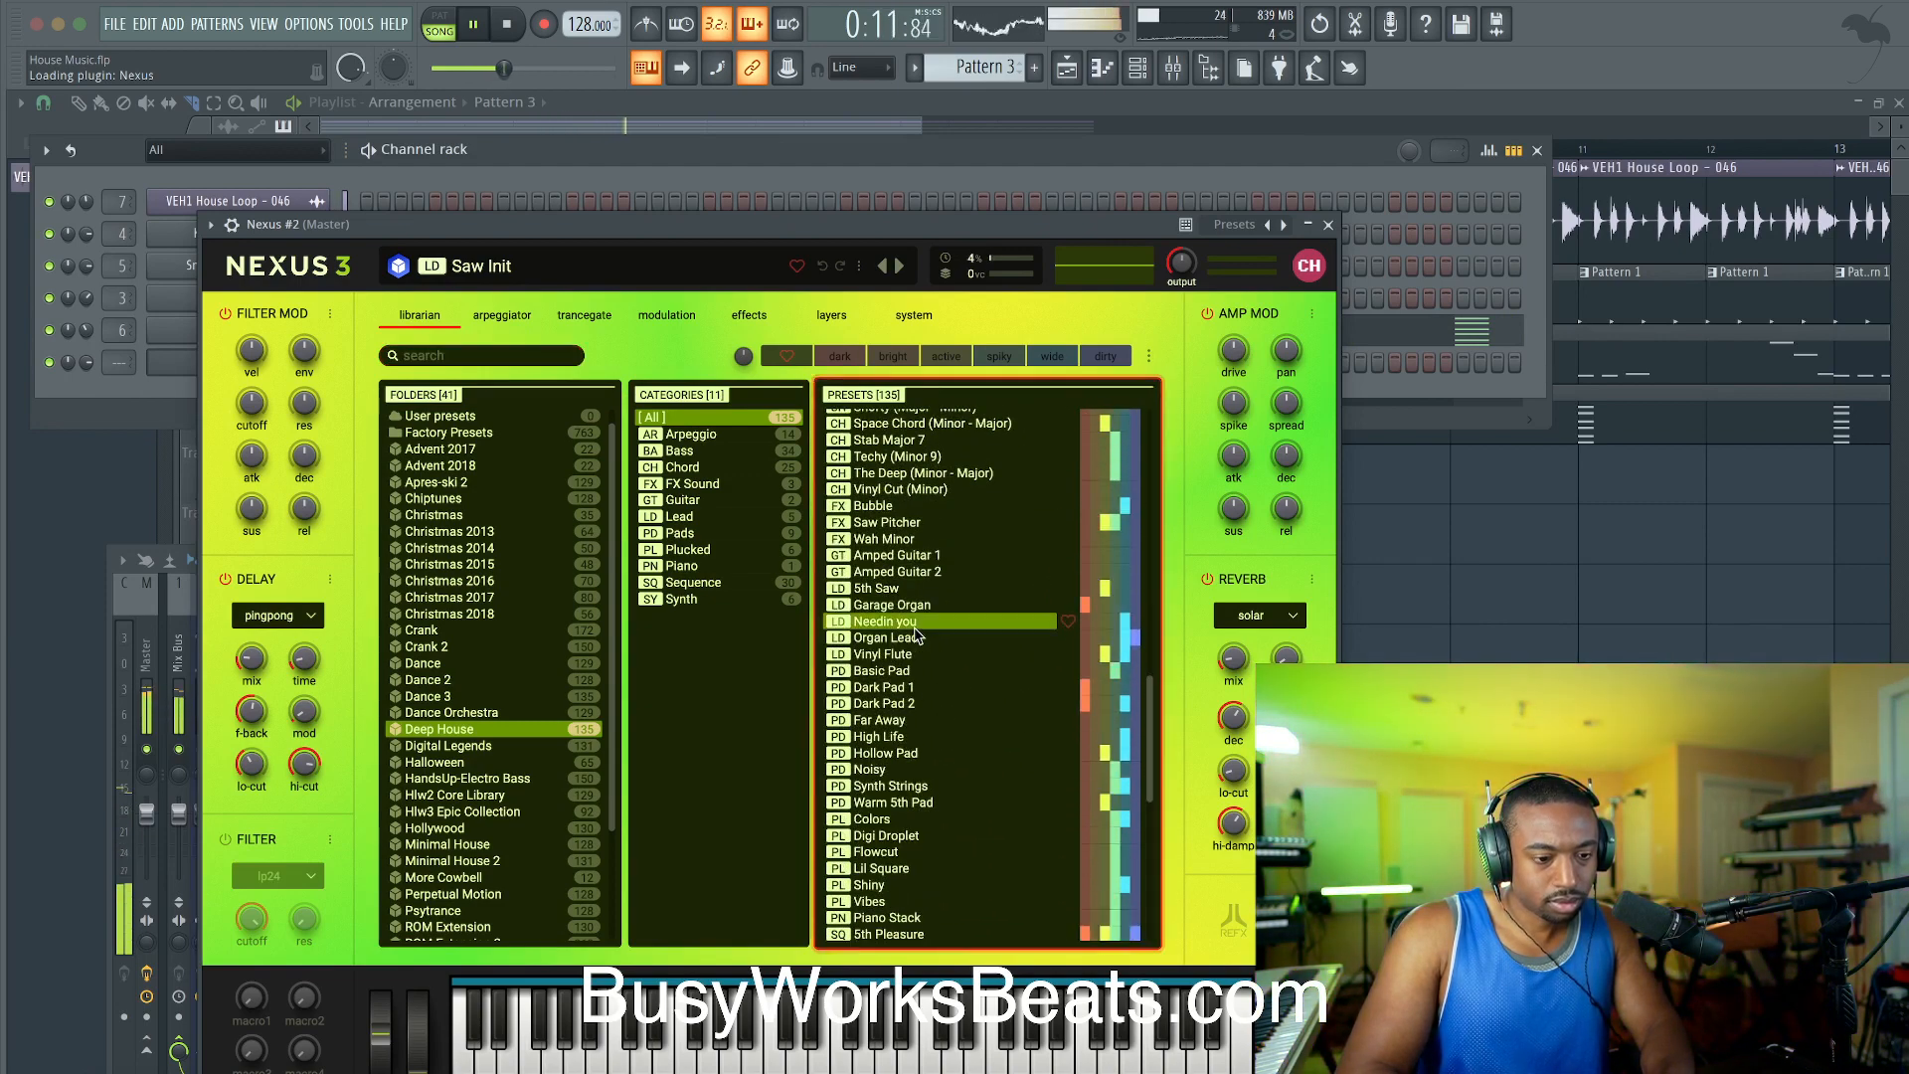
scroll(925, 706, down, 4)
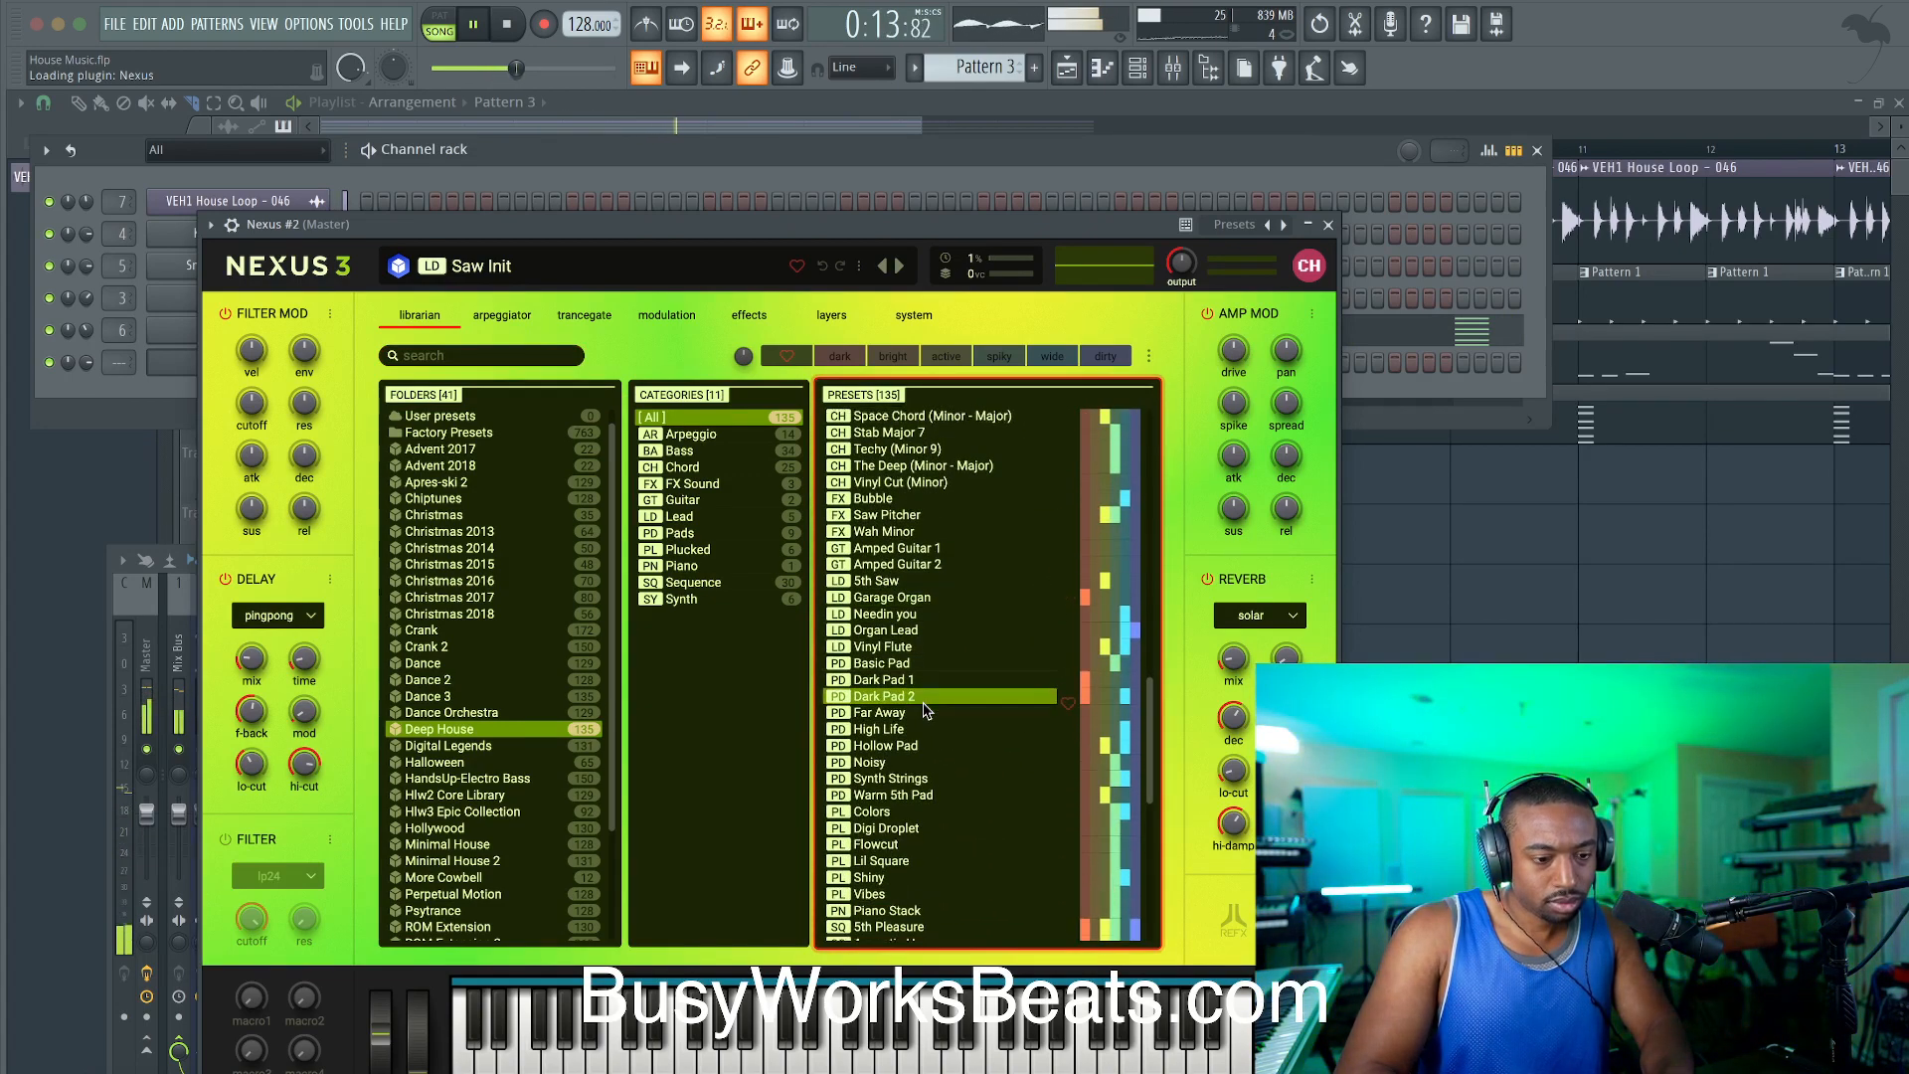
click(921, 684)
click(922, 715)
scroll(919, 717, down, 1)
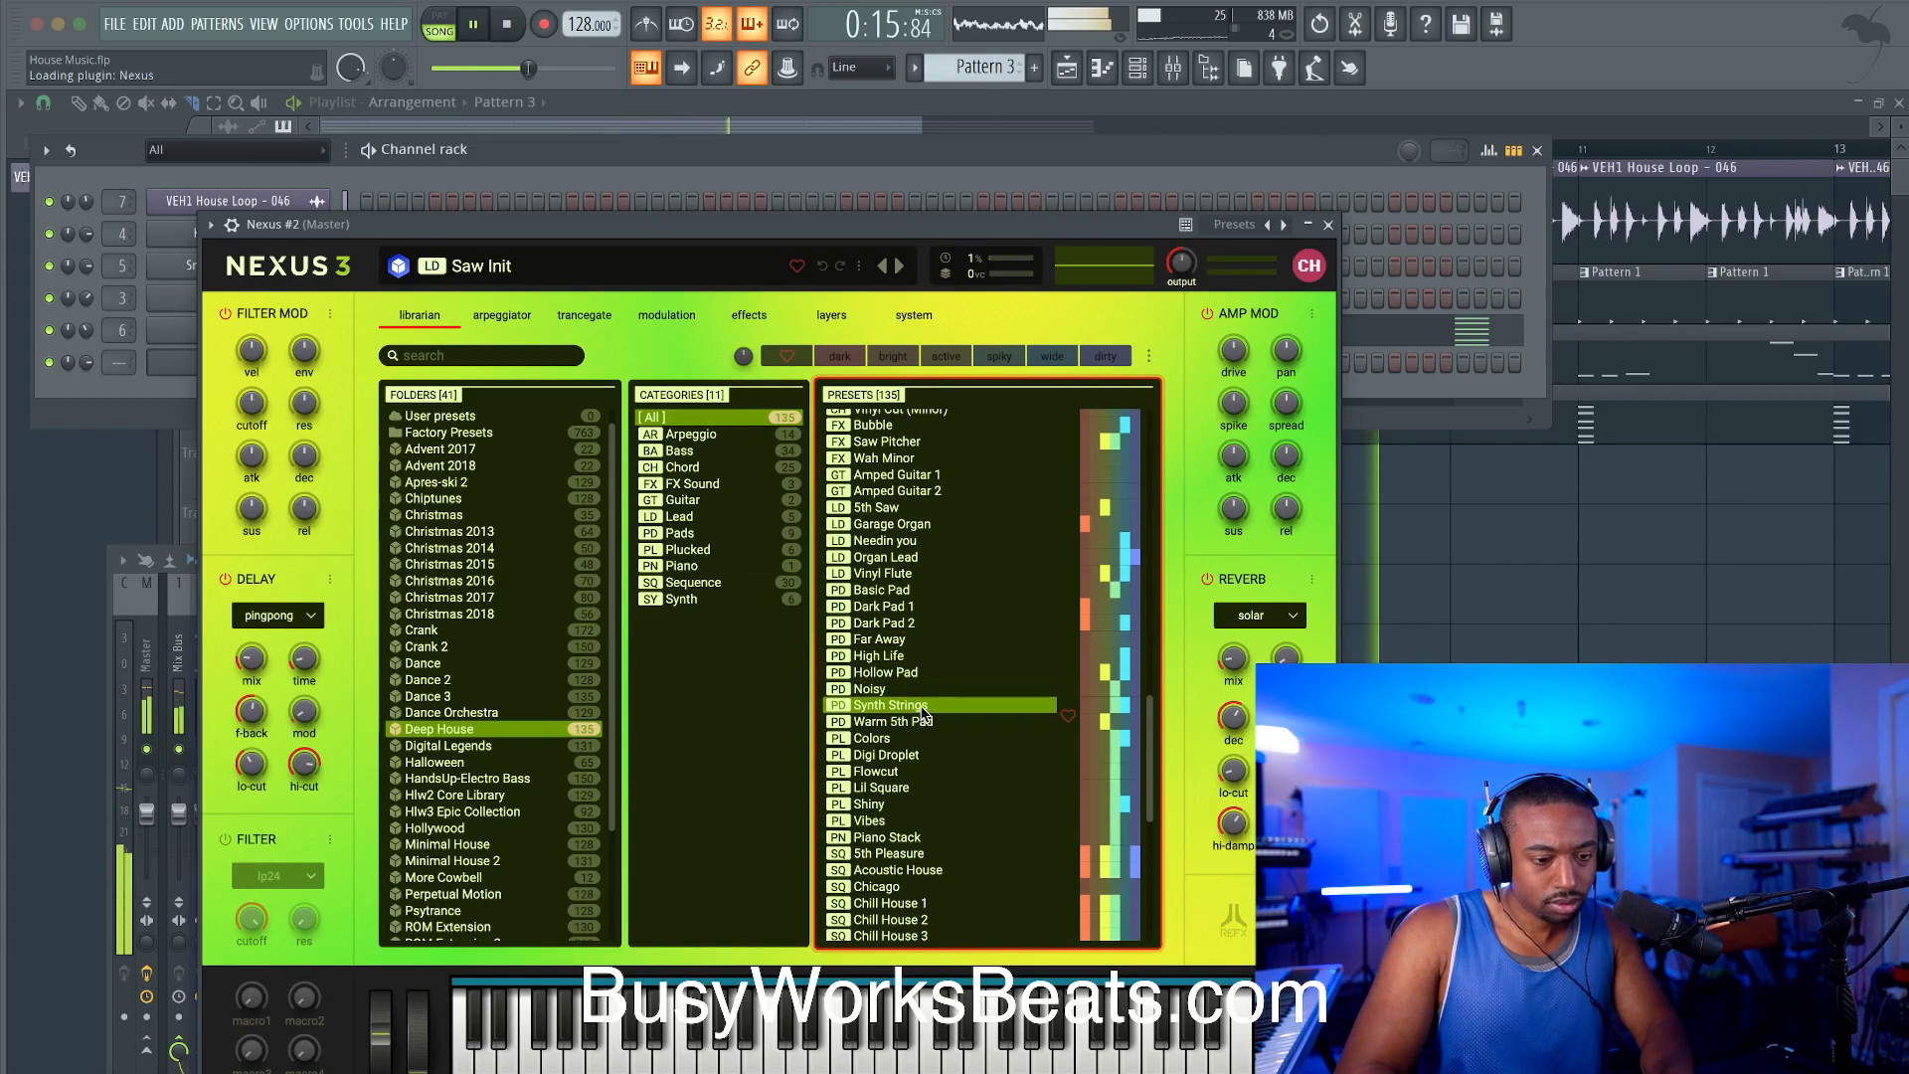
click(919, 718)
scroll(918, 726, down, 3)
scroll(914, 686, down, 3)
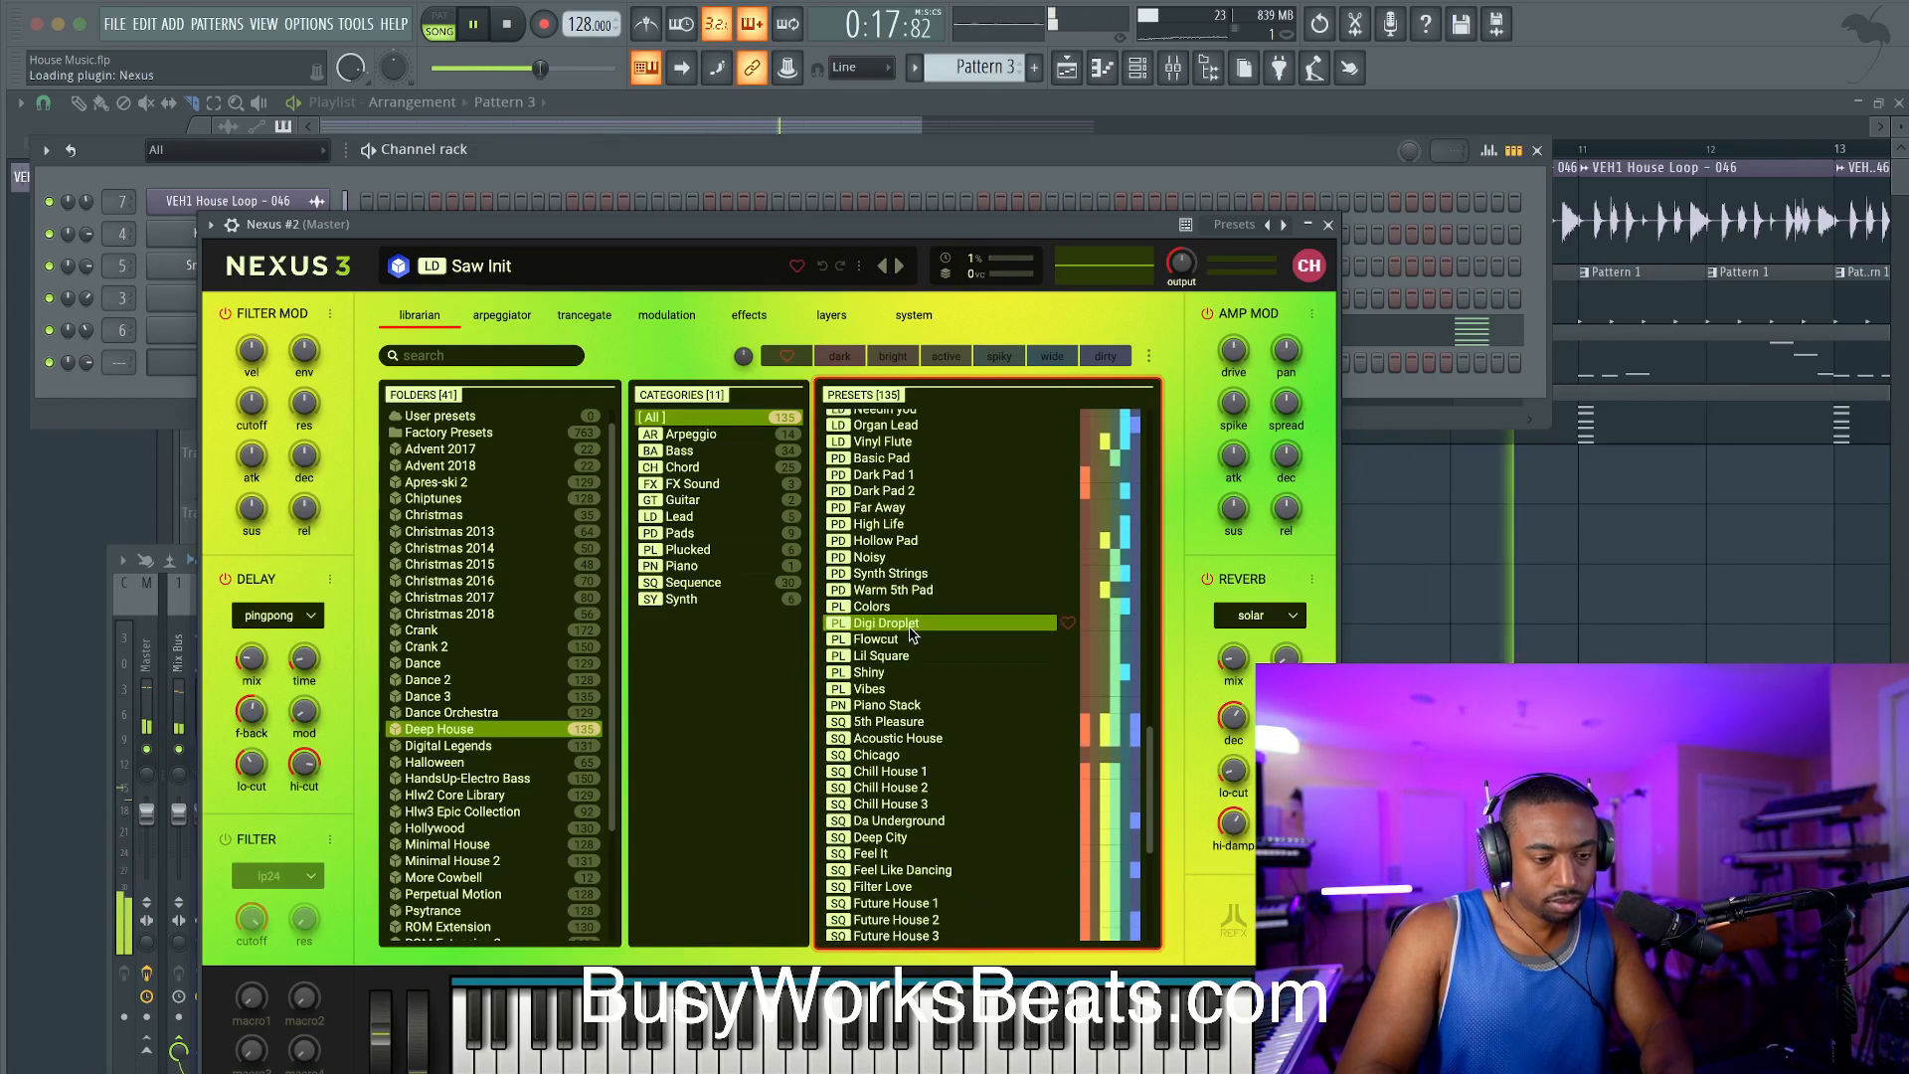
click(1328, 225)
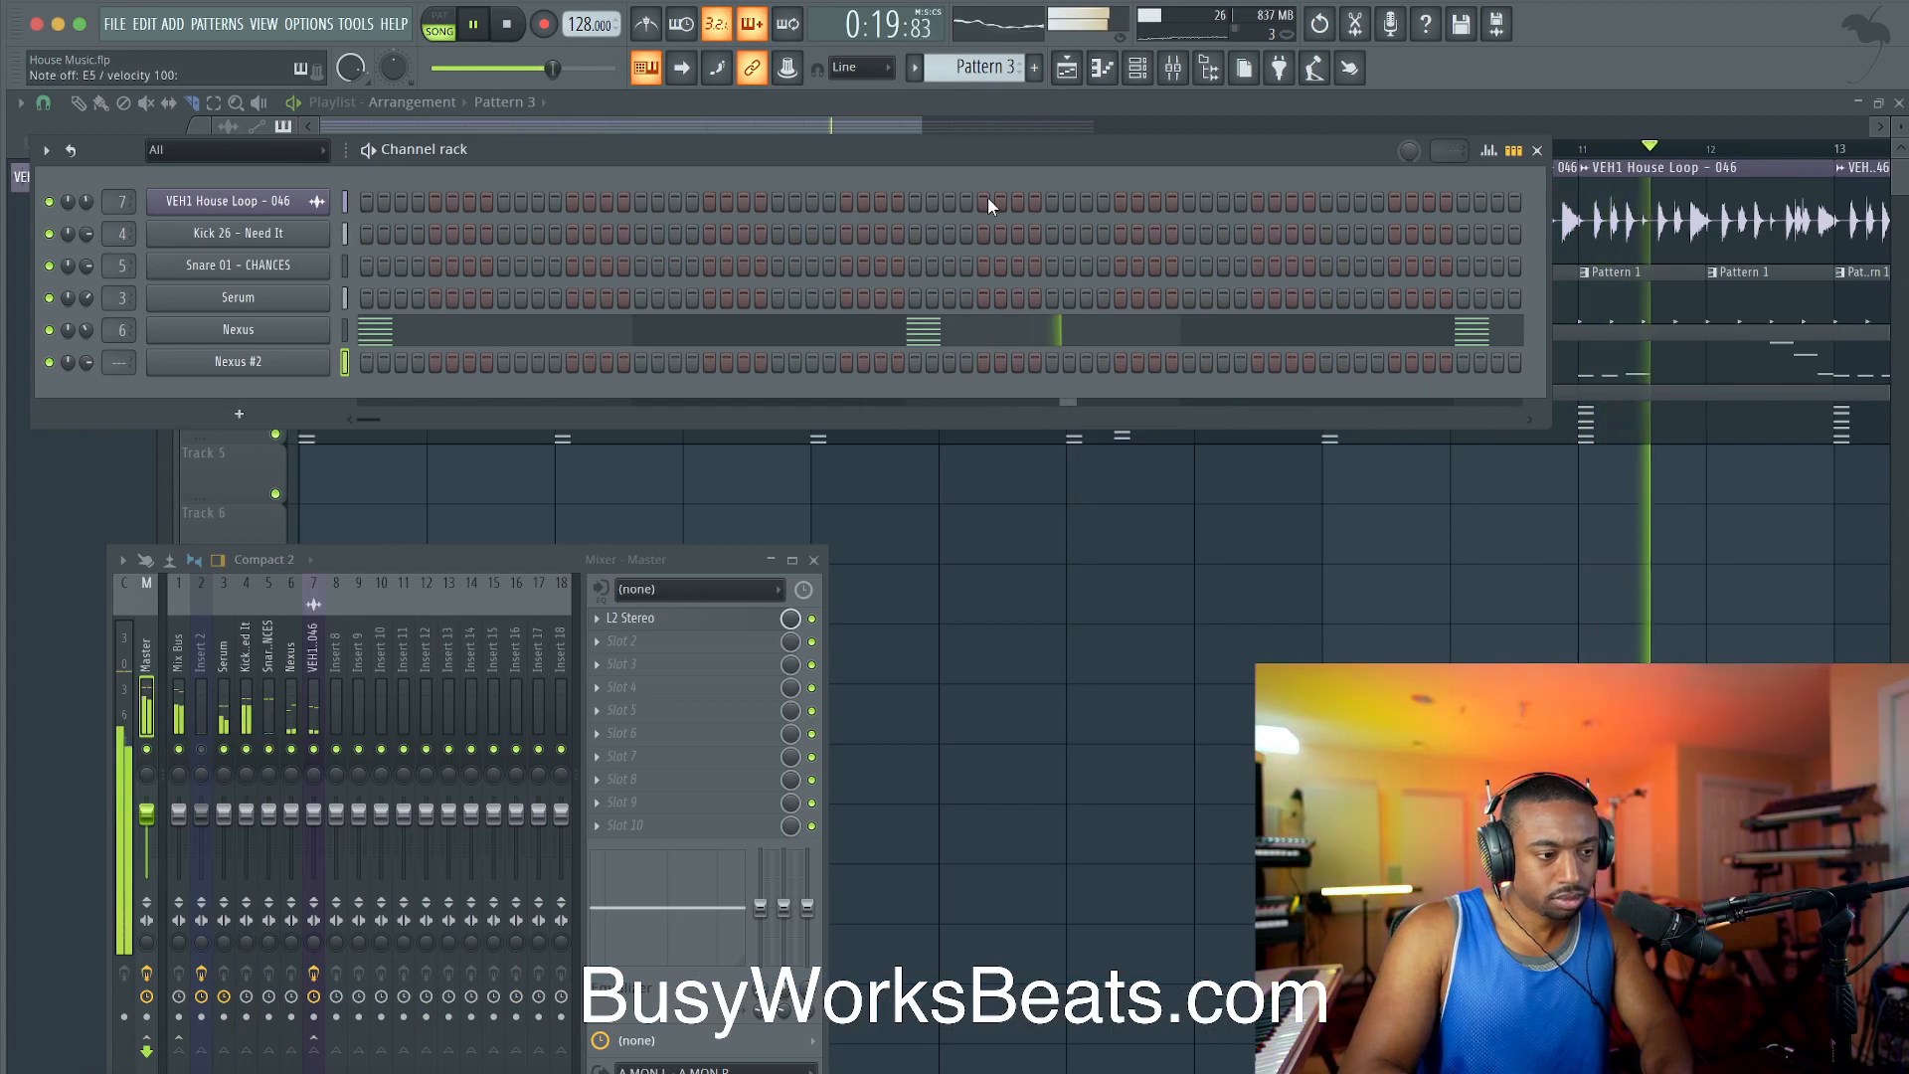
Step: Route Nexus #2 to mixer track 8 and record an eight-bar melody with it into Pattern 4 as notes and automation
key(ctrl+l)
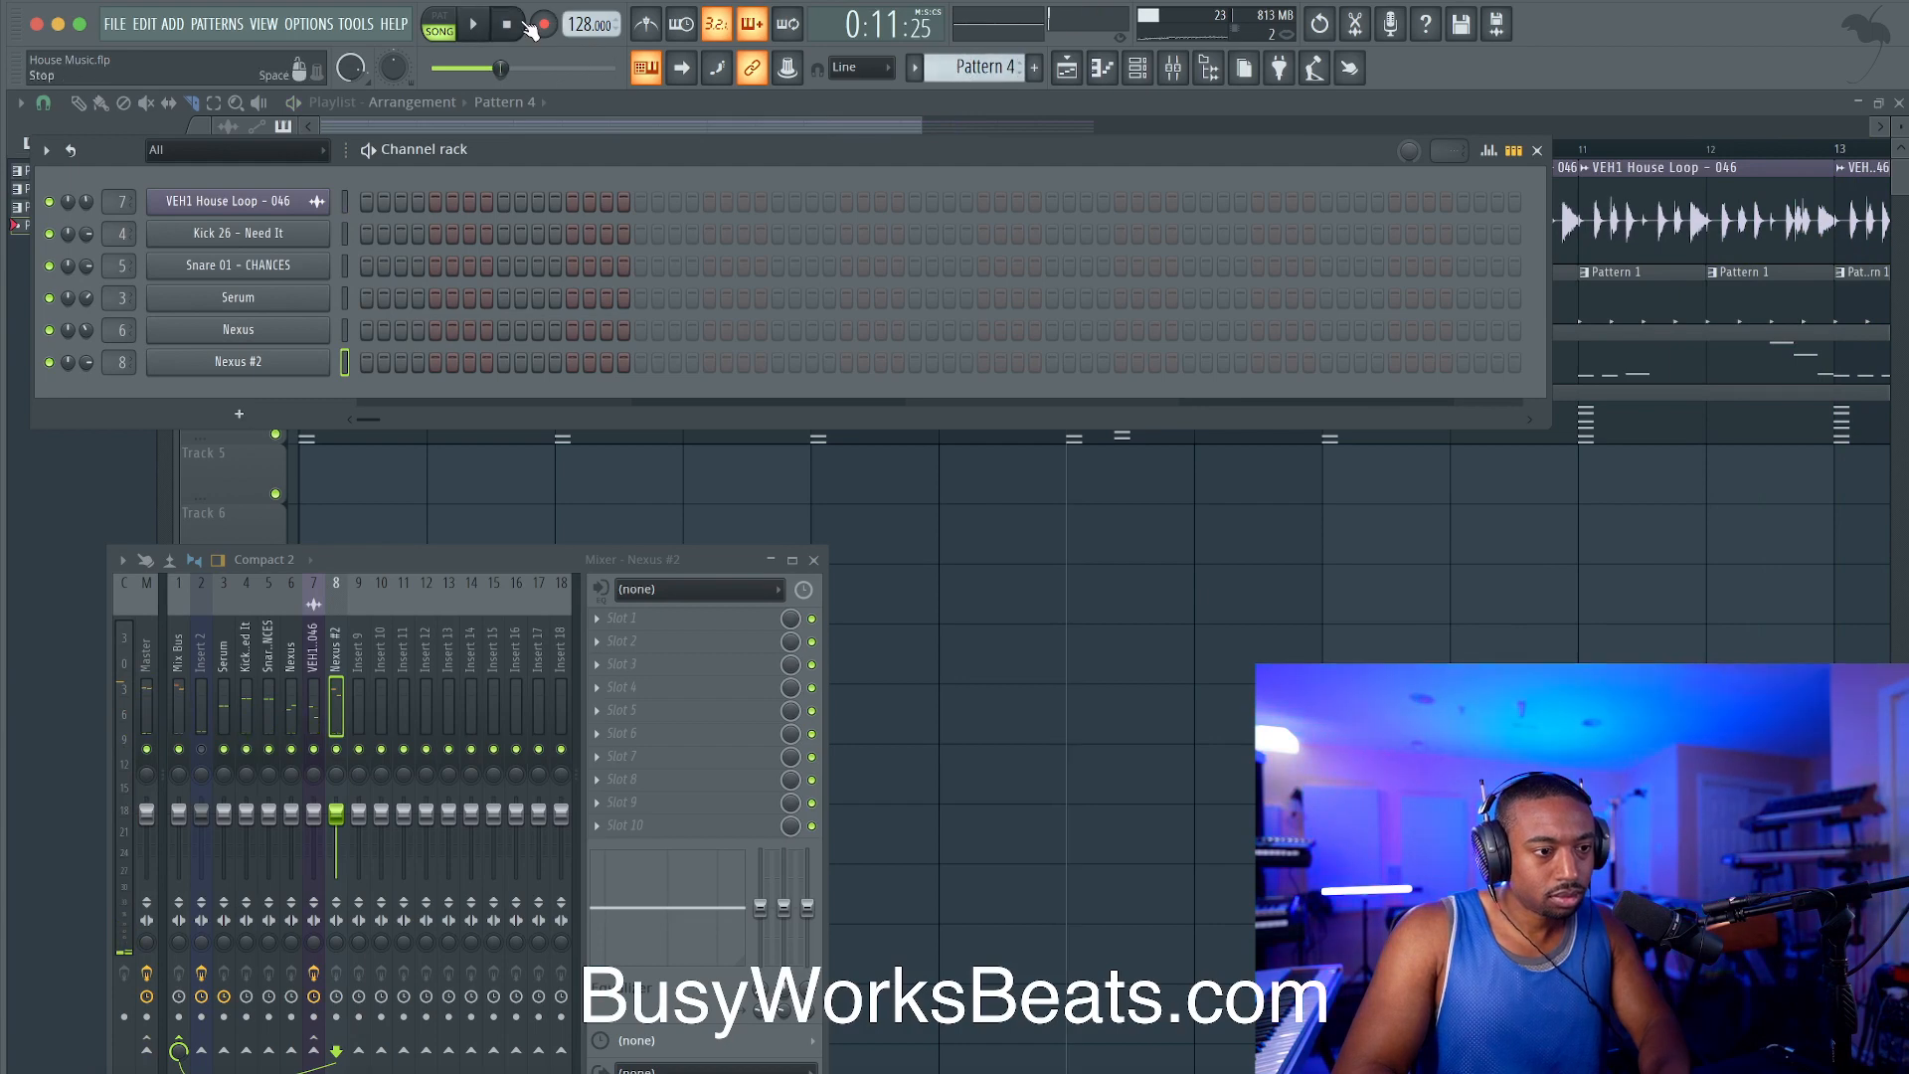
click(543, 26)
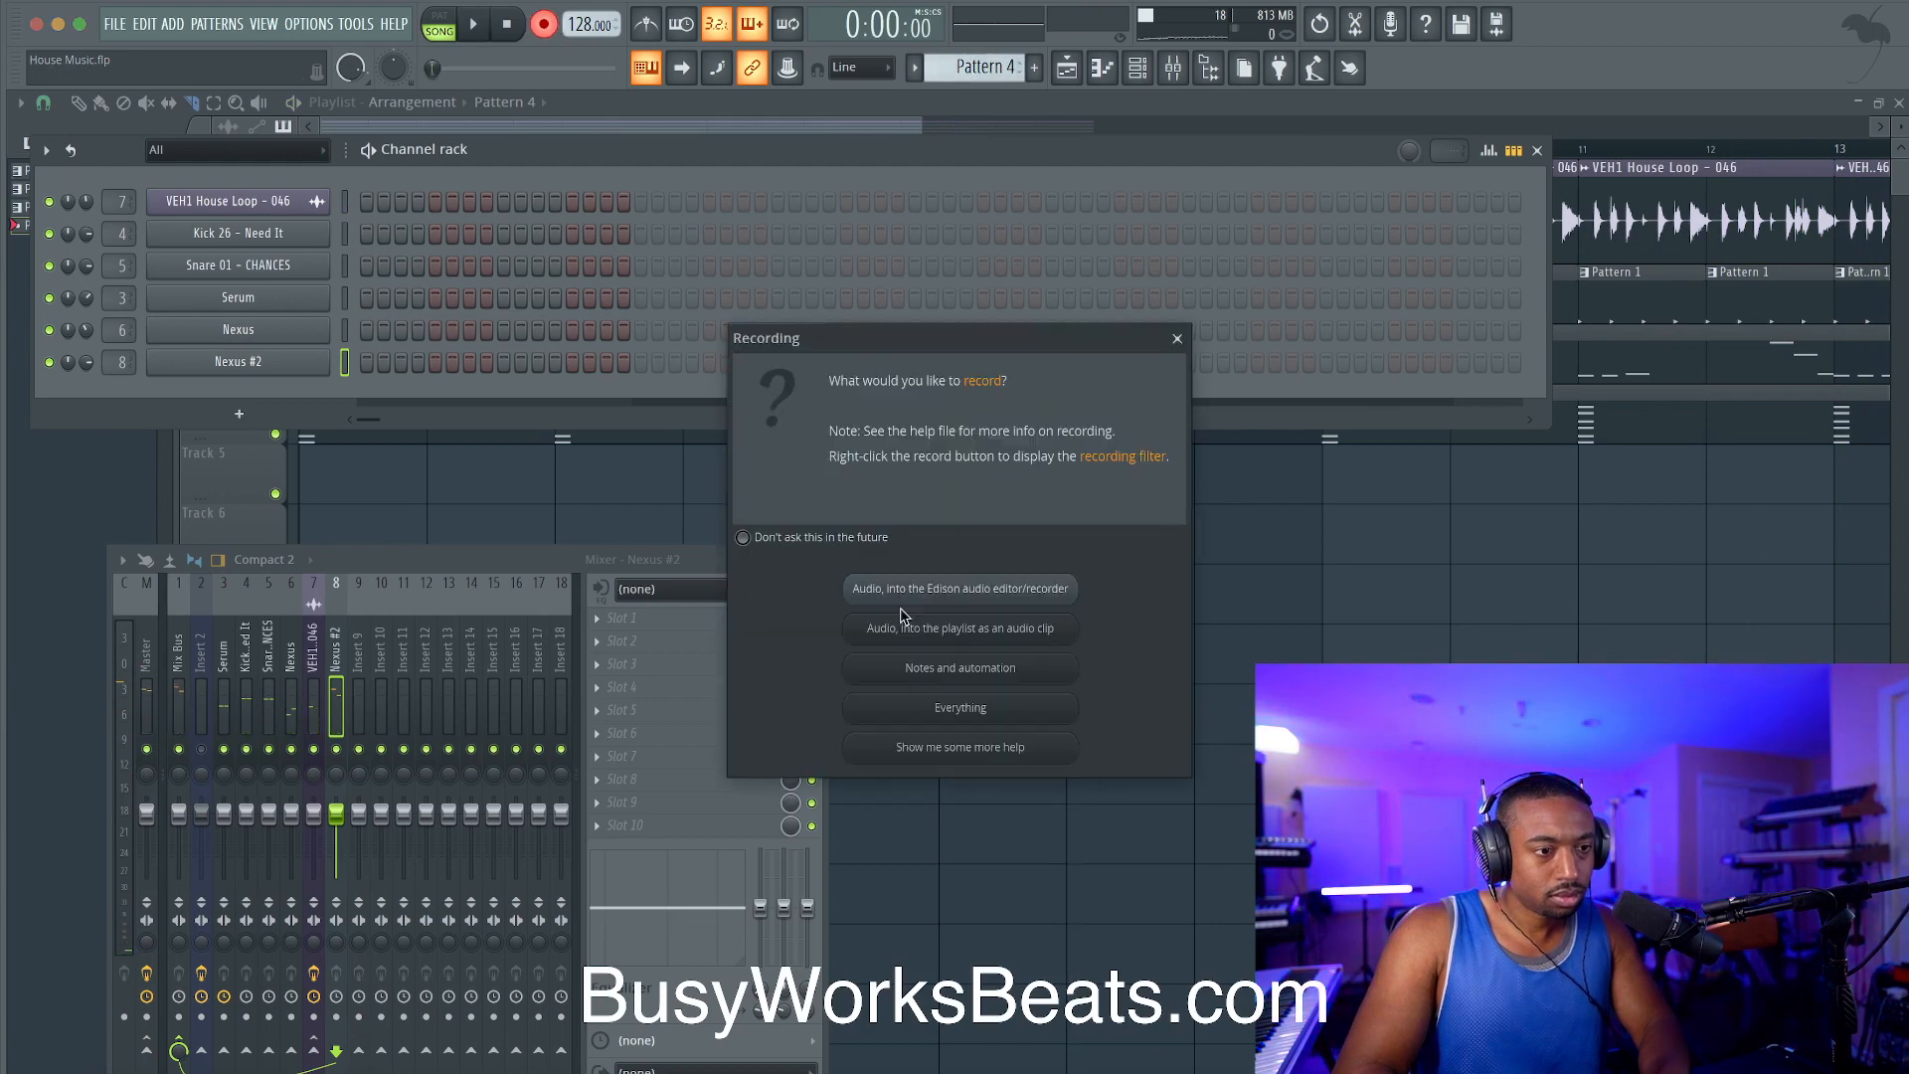
click(916, 672)
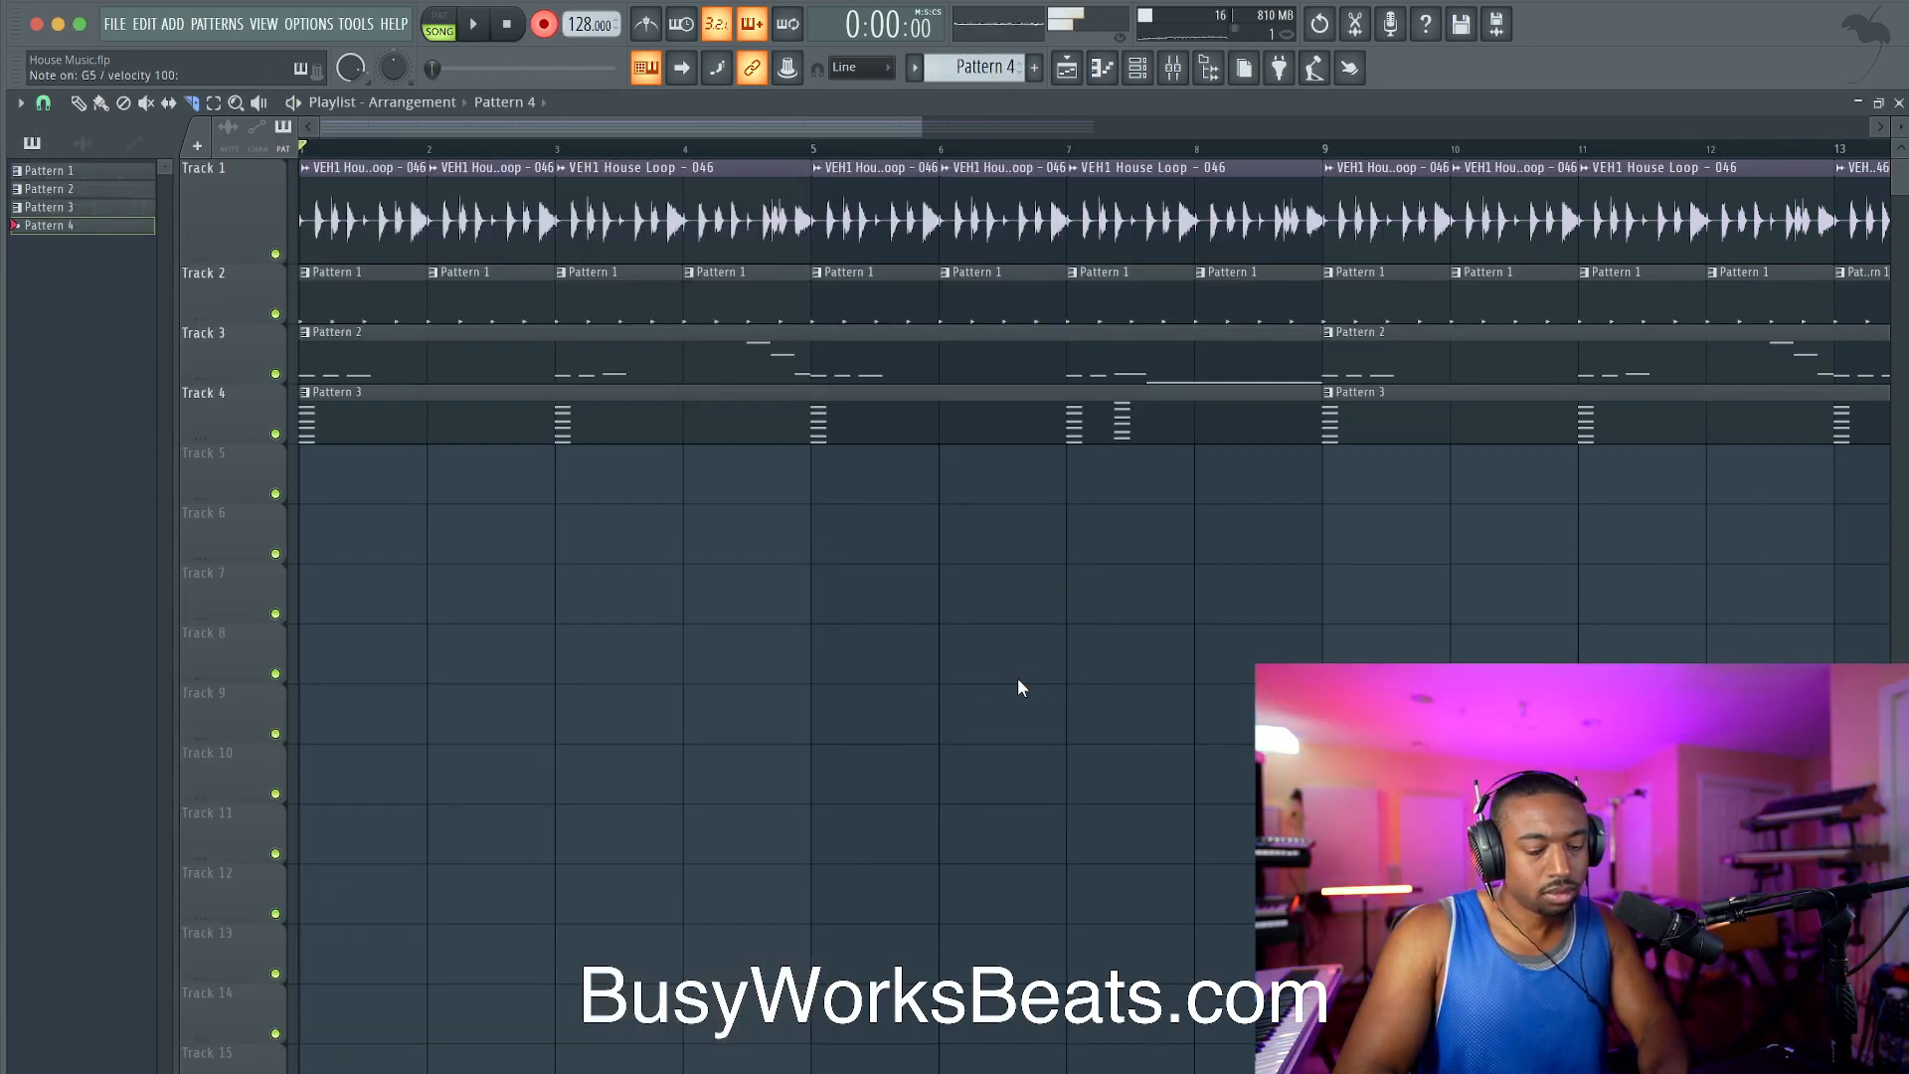
key(space)
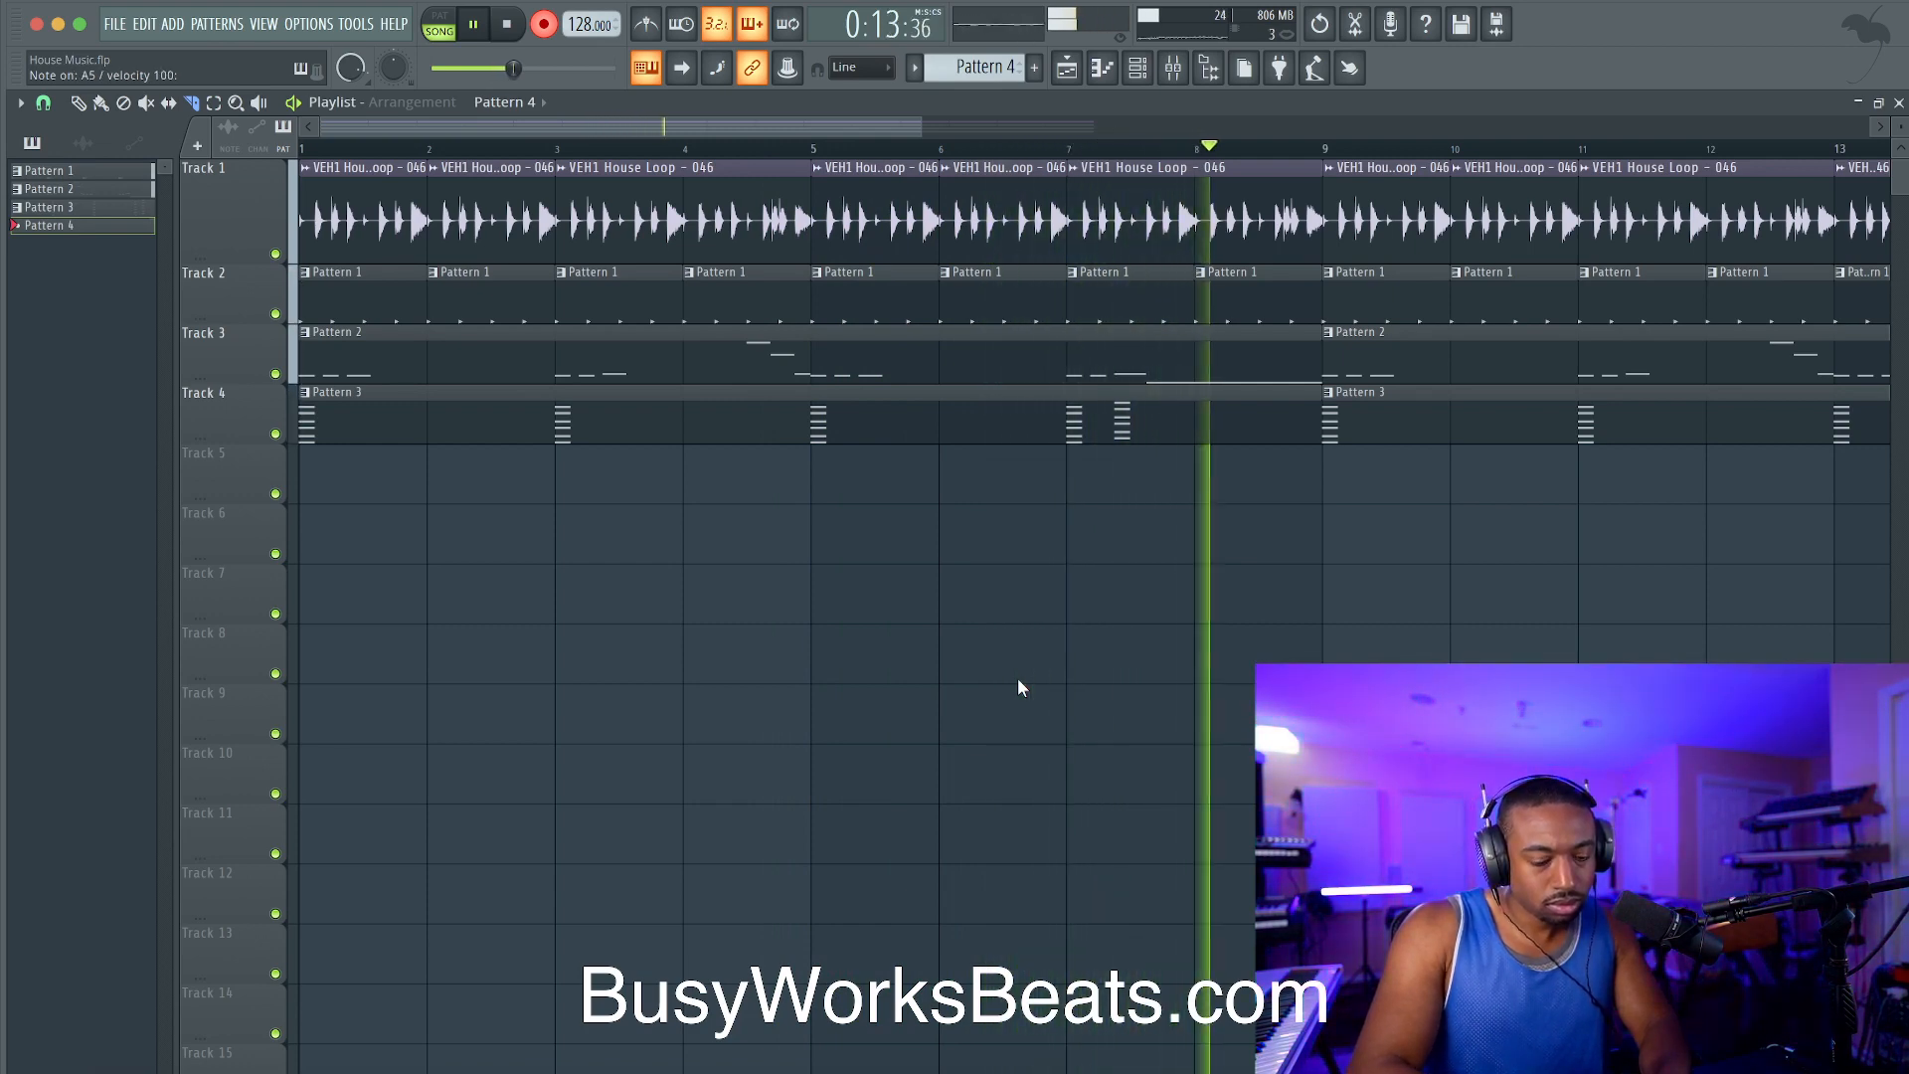
key(space)
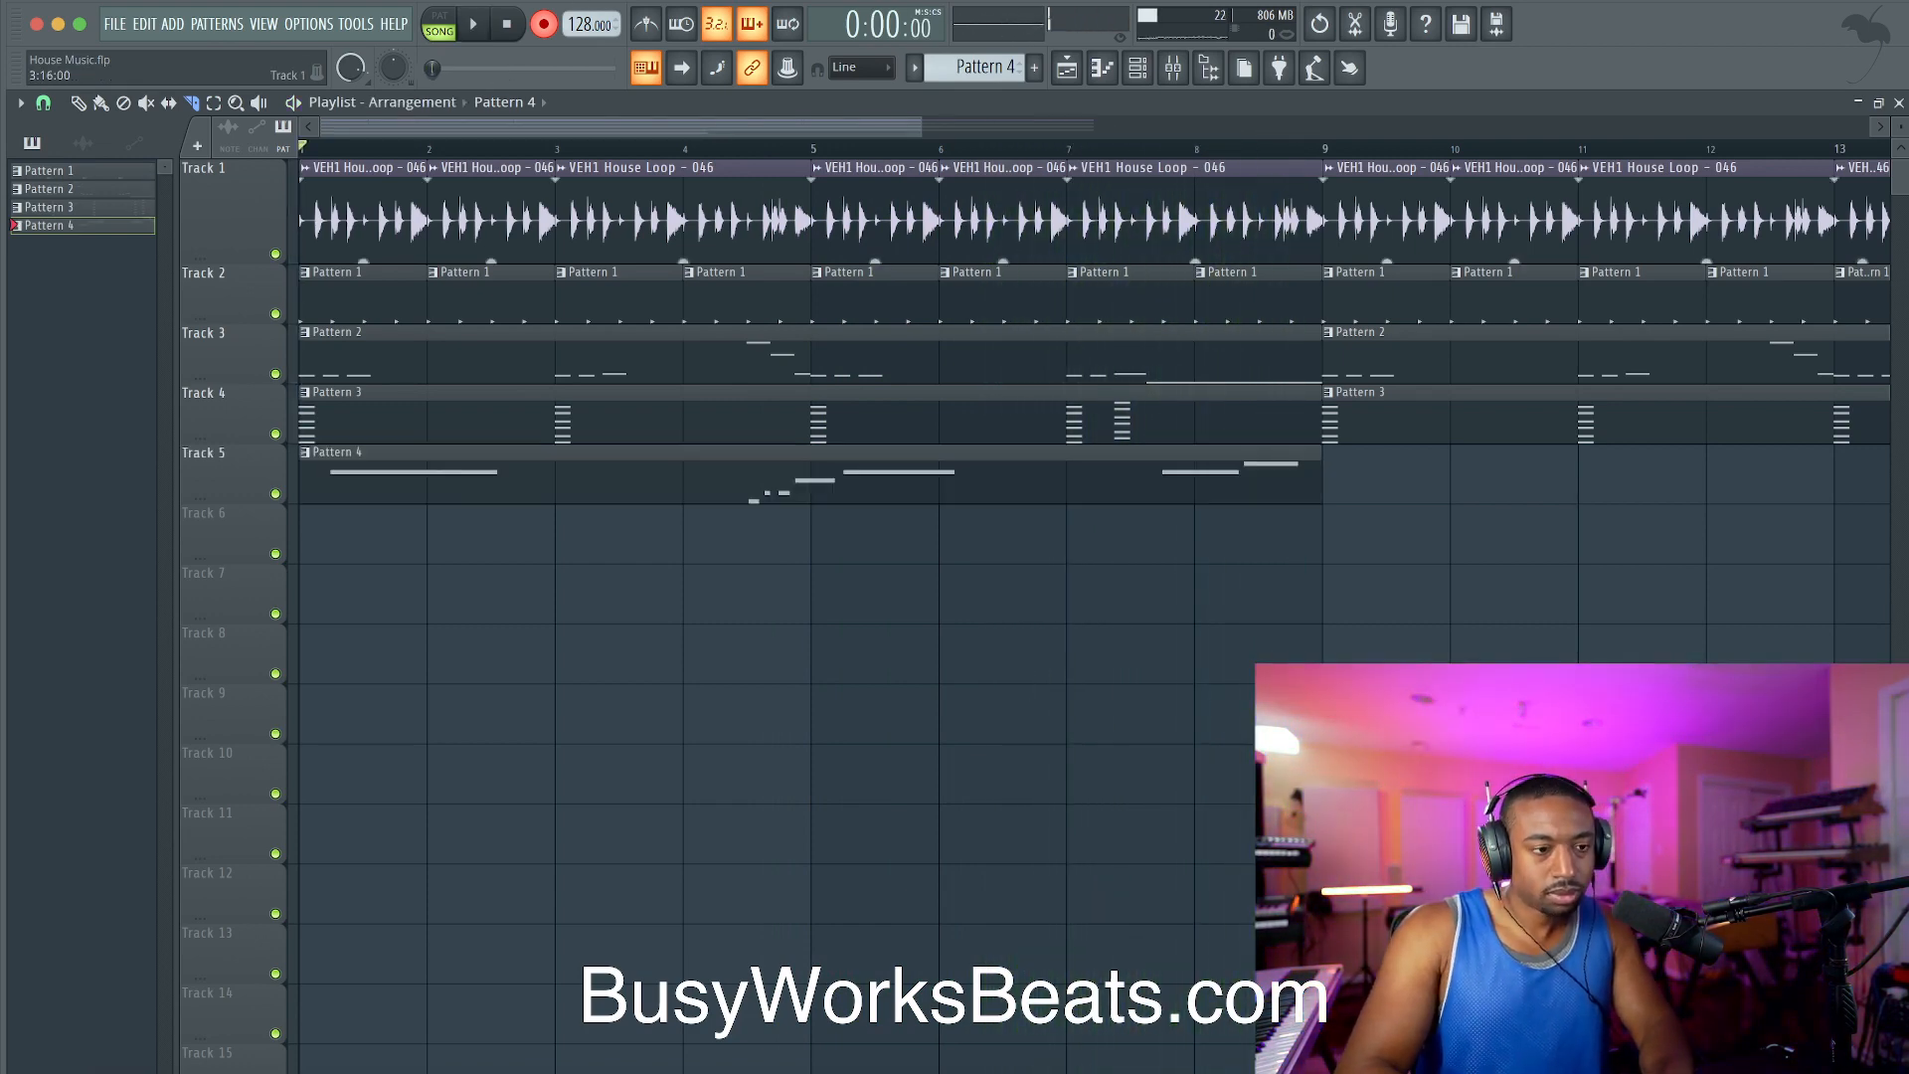
Step: Play back the recorded Pattern 4 melody and set Nexus #2's reverb mix to about 67
key(space)
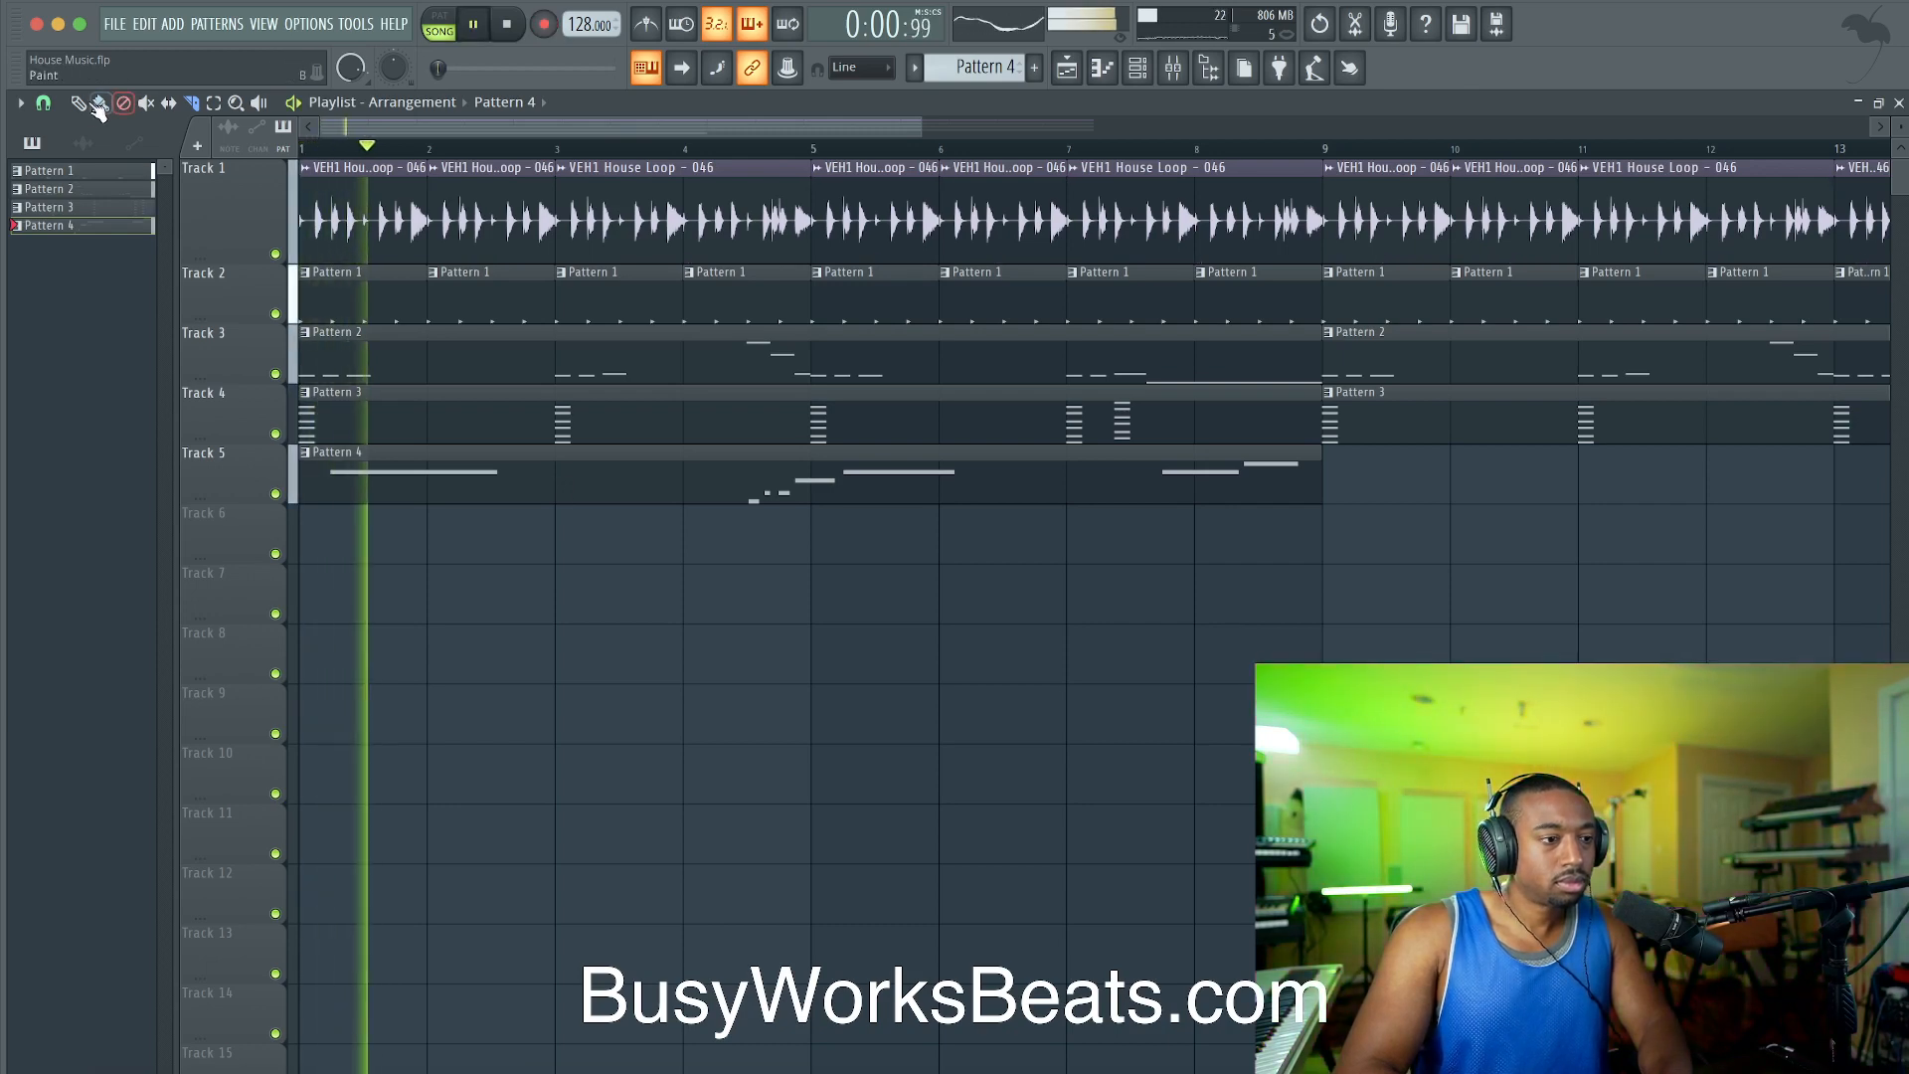
double_click(434, 469)
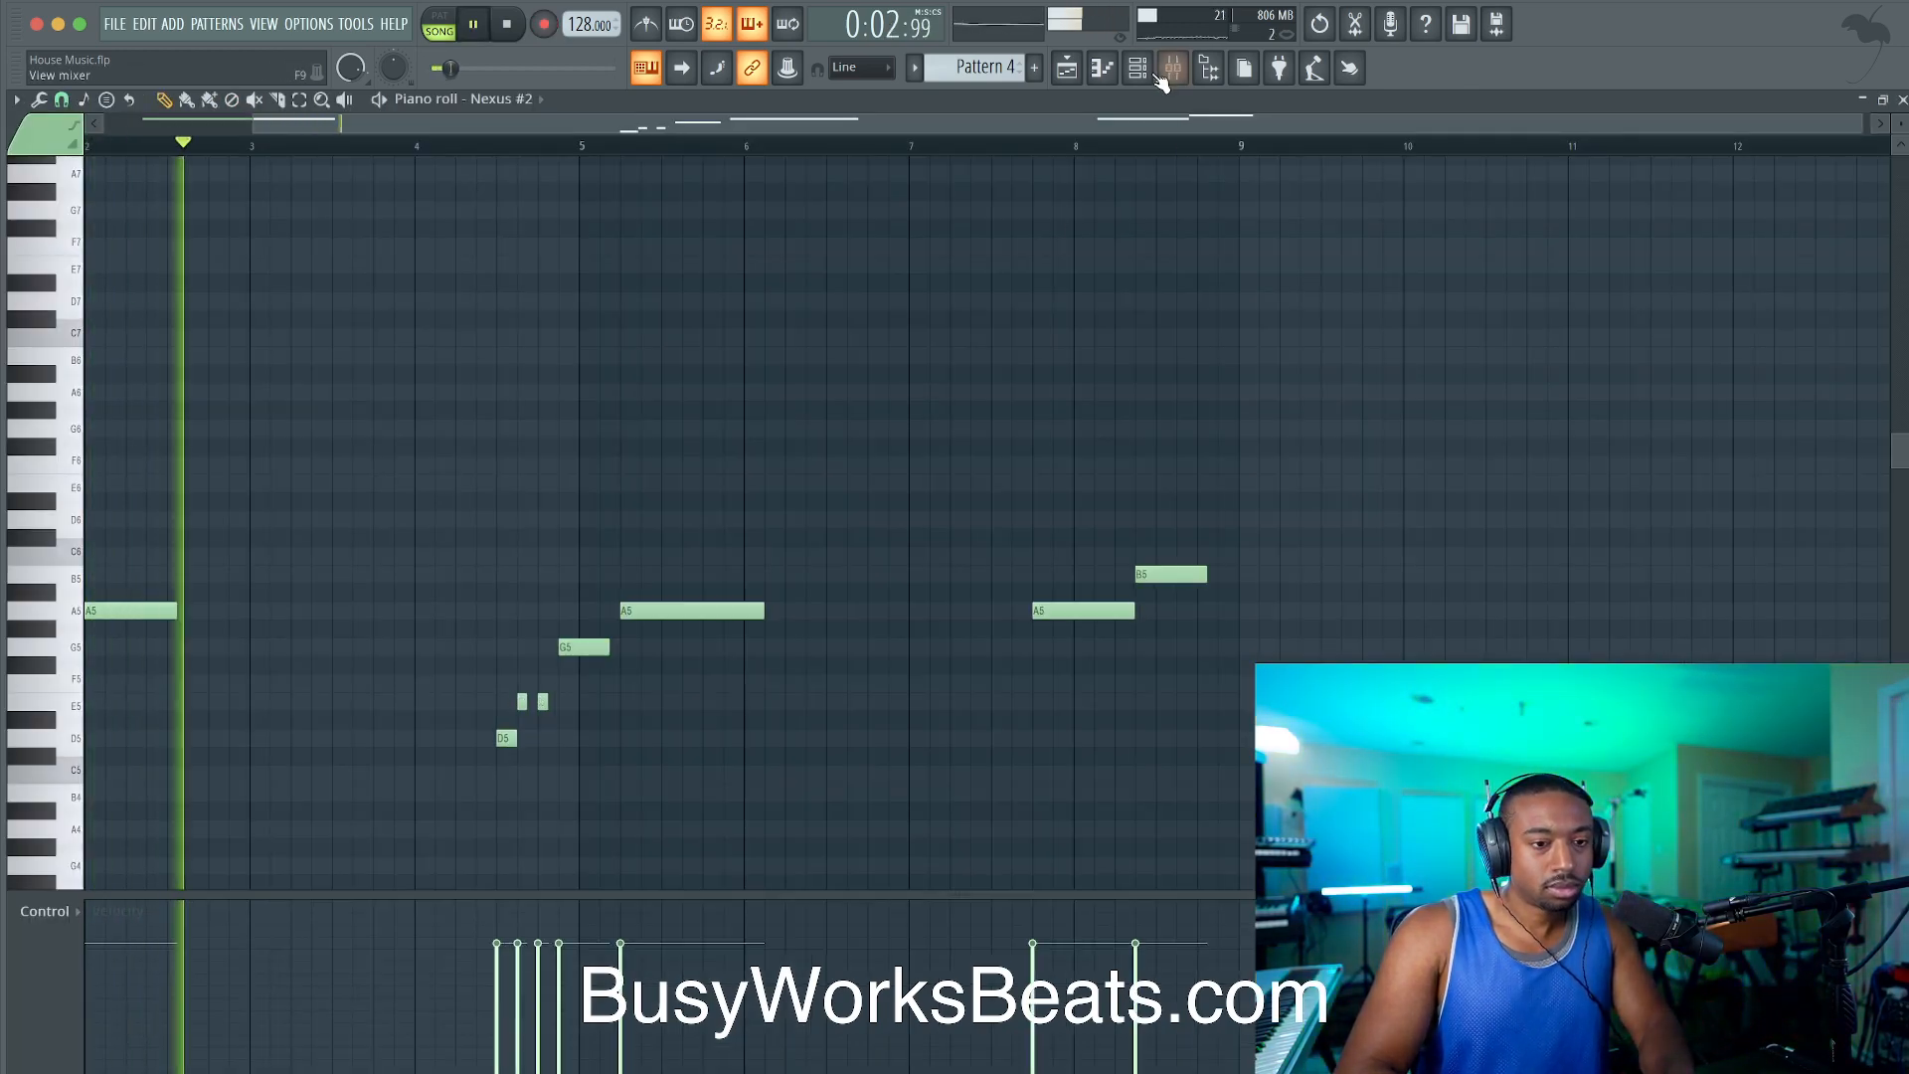
key(F6)
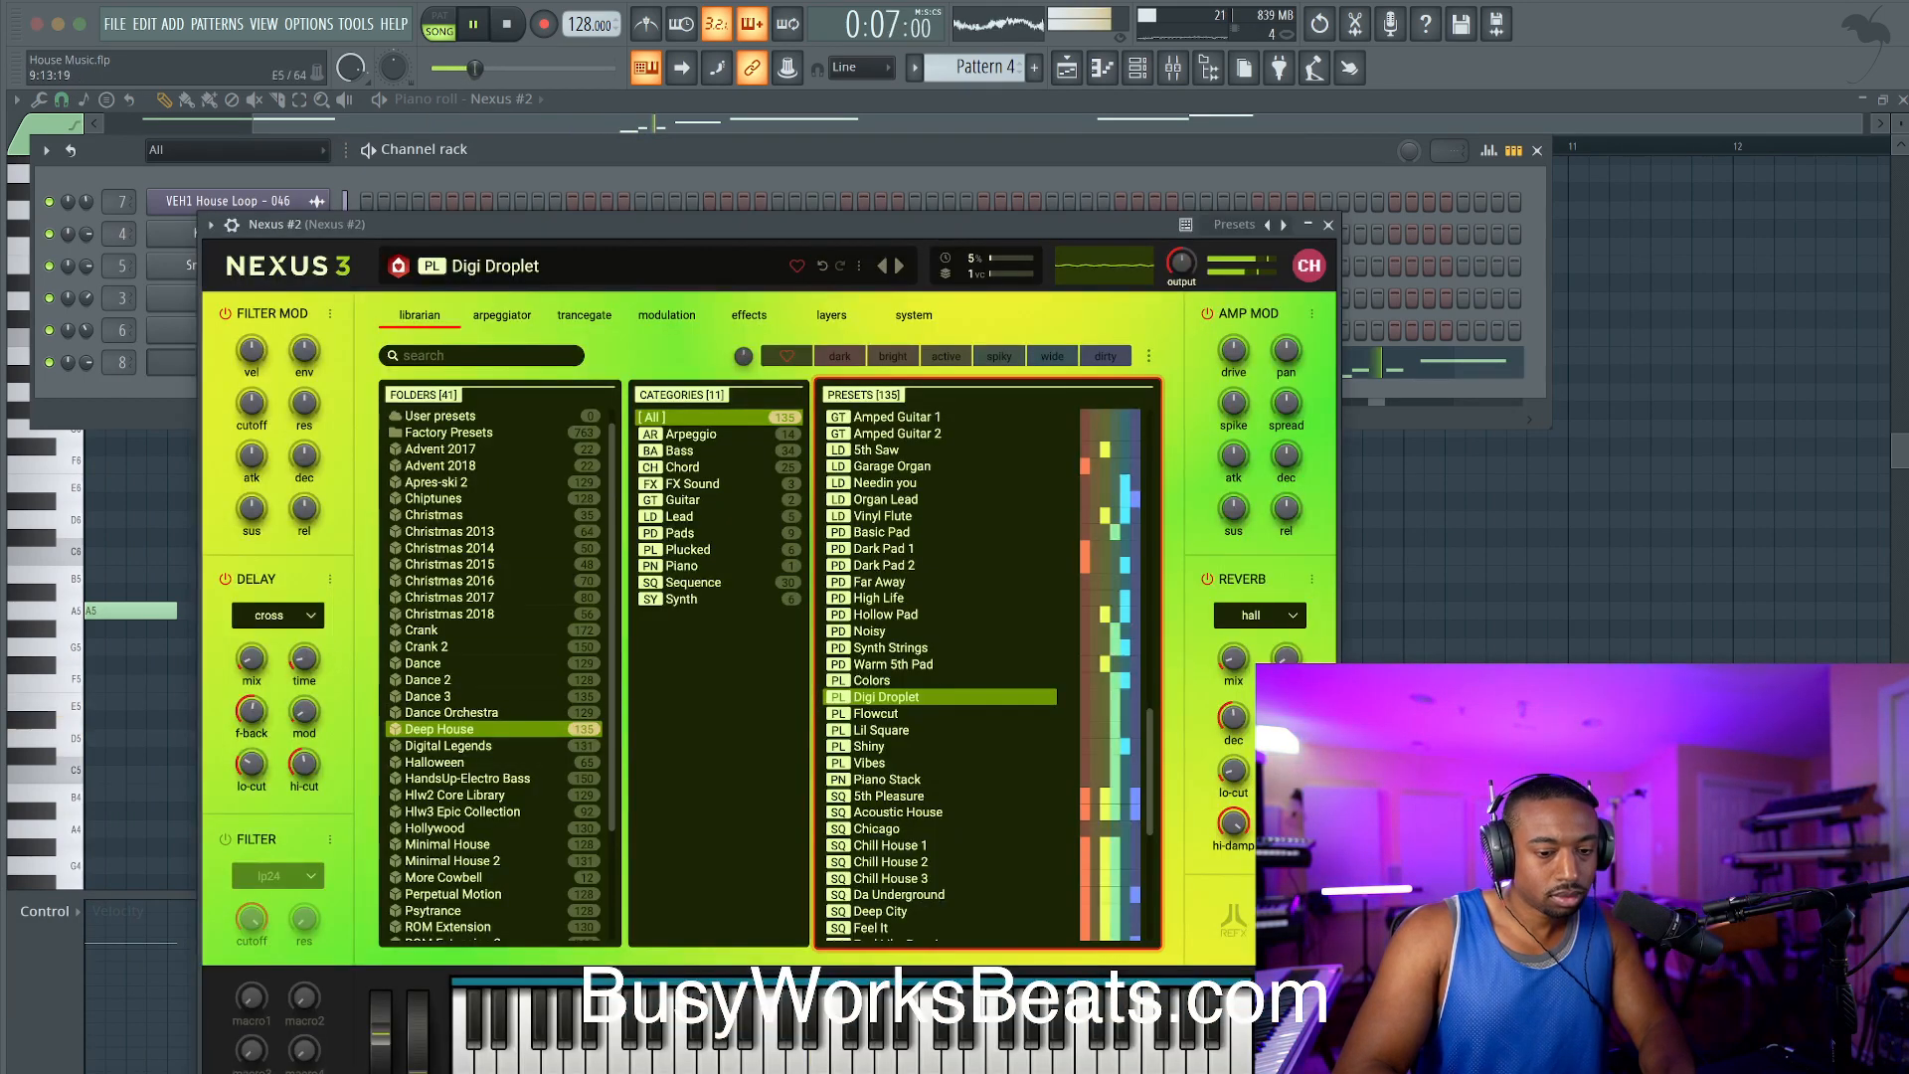
mouse_move(1237, 666)
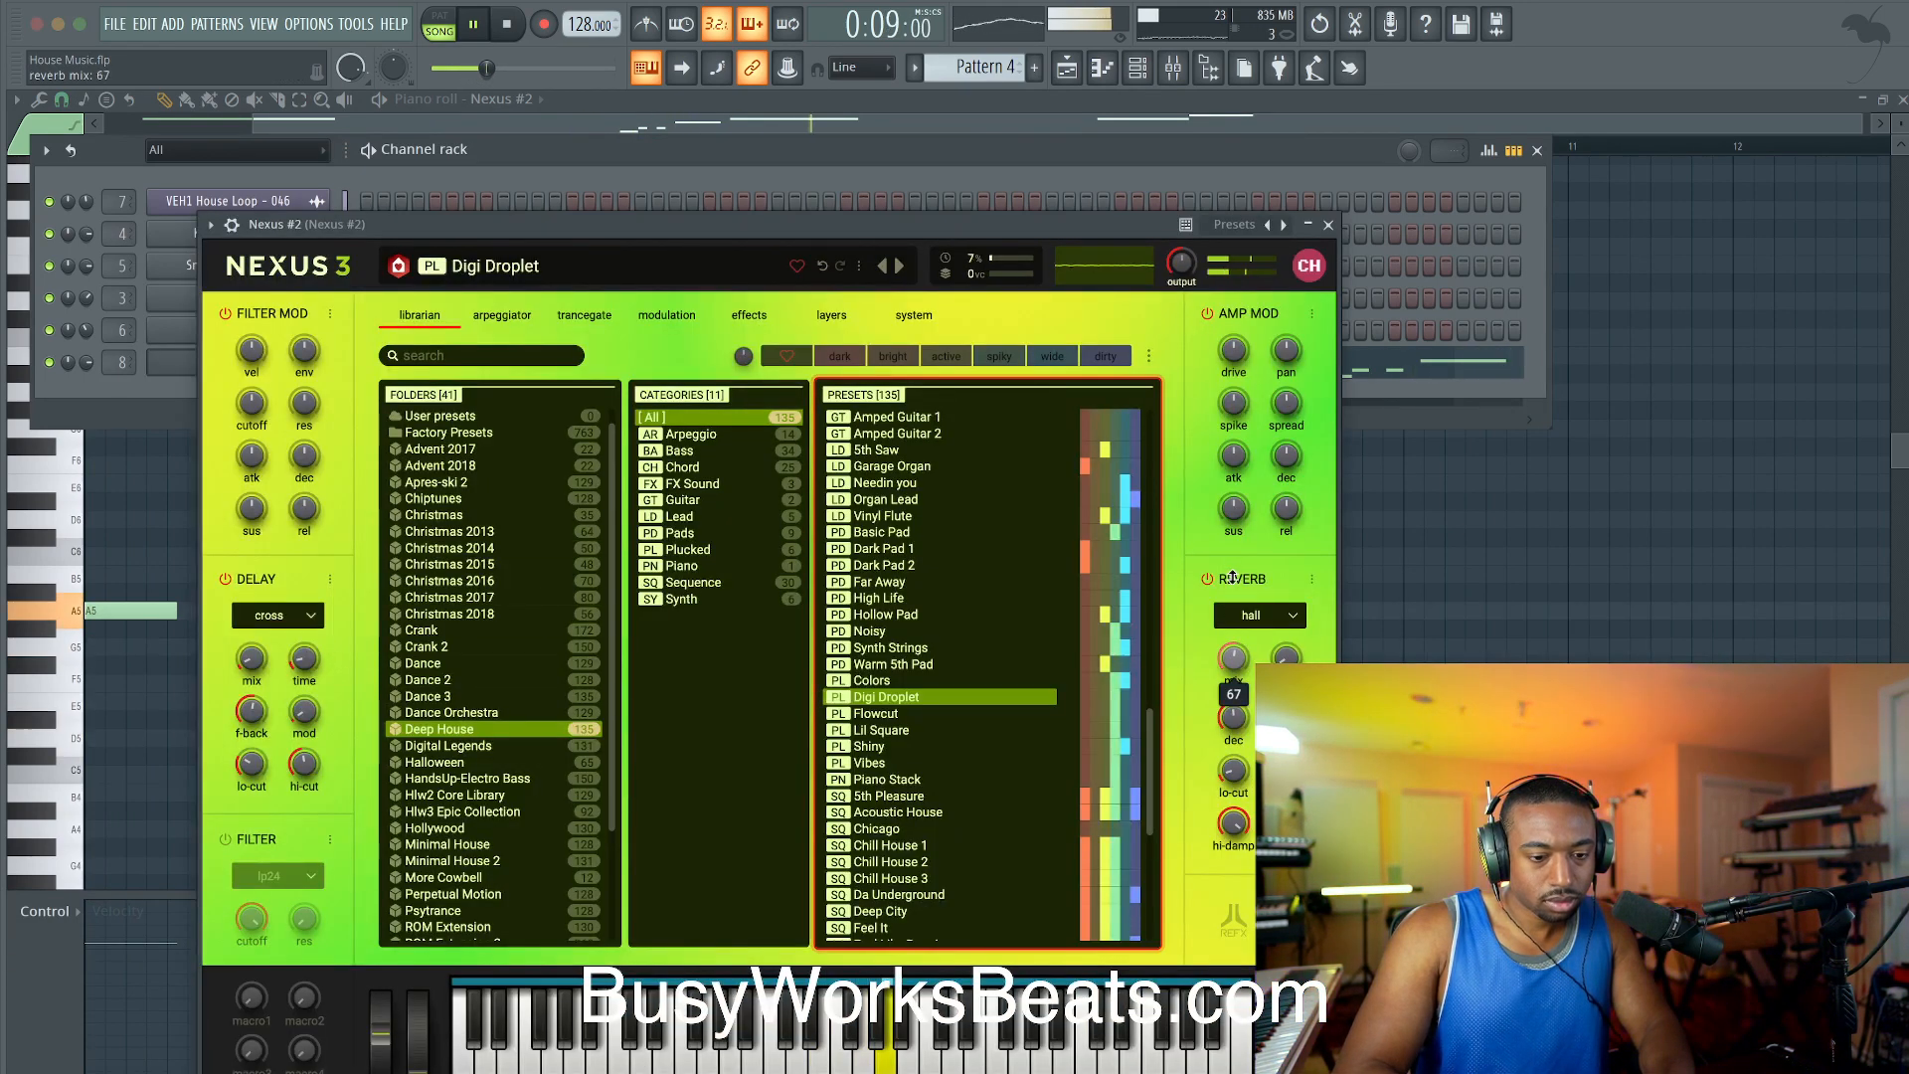
click(1328, 225)
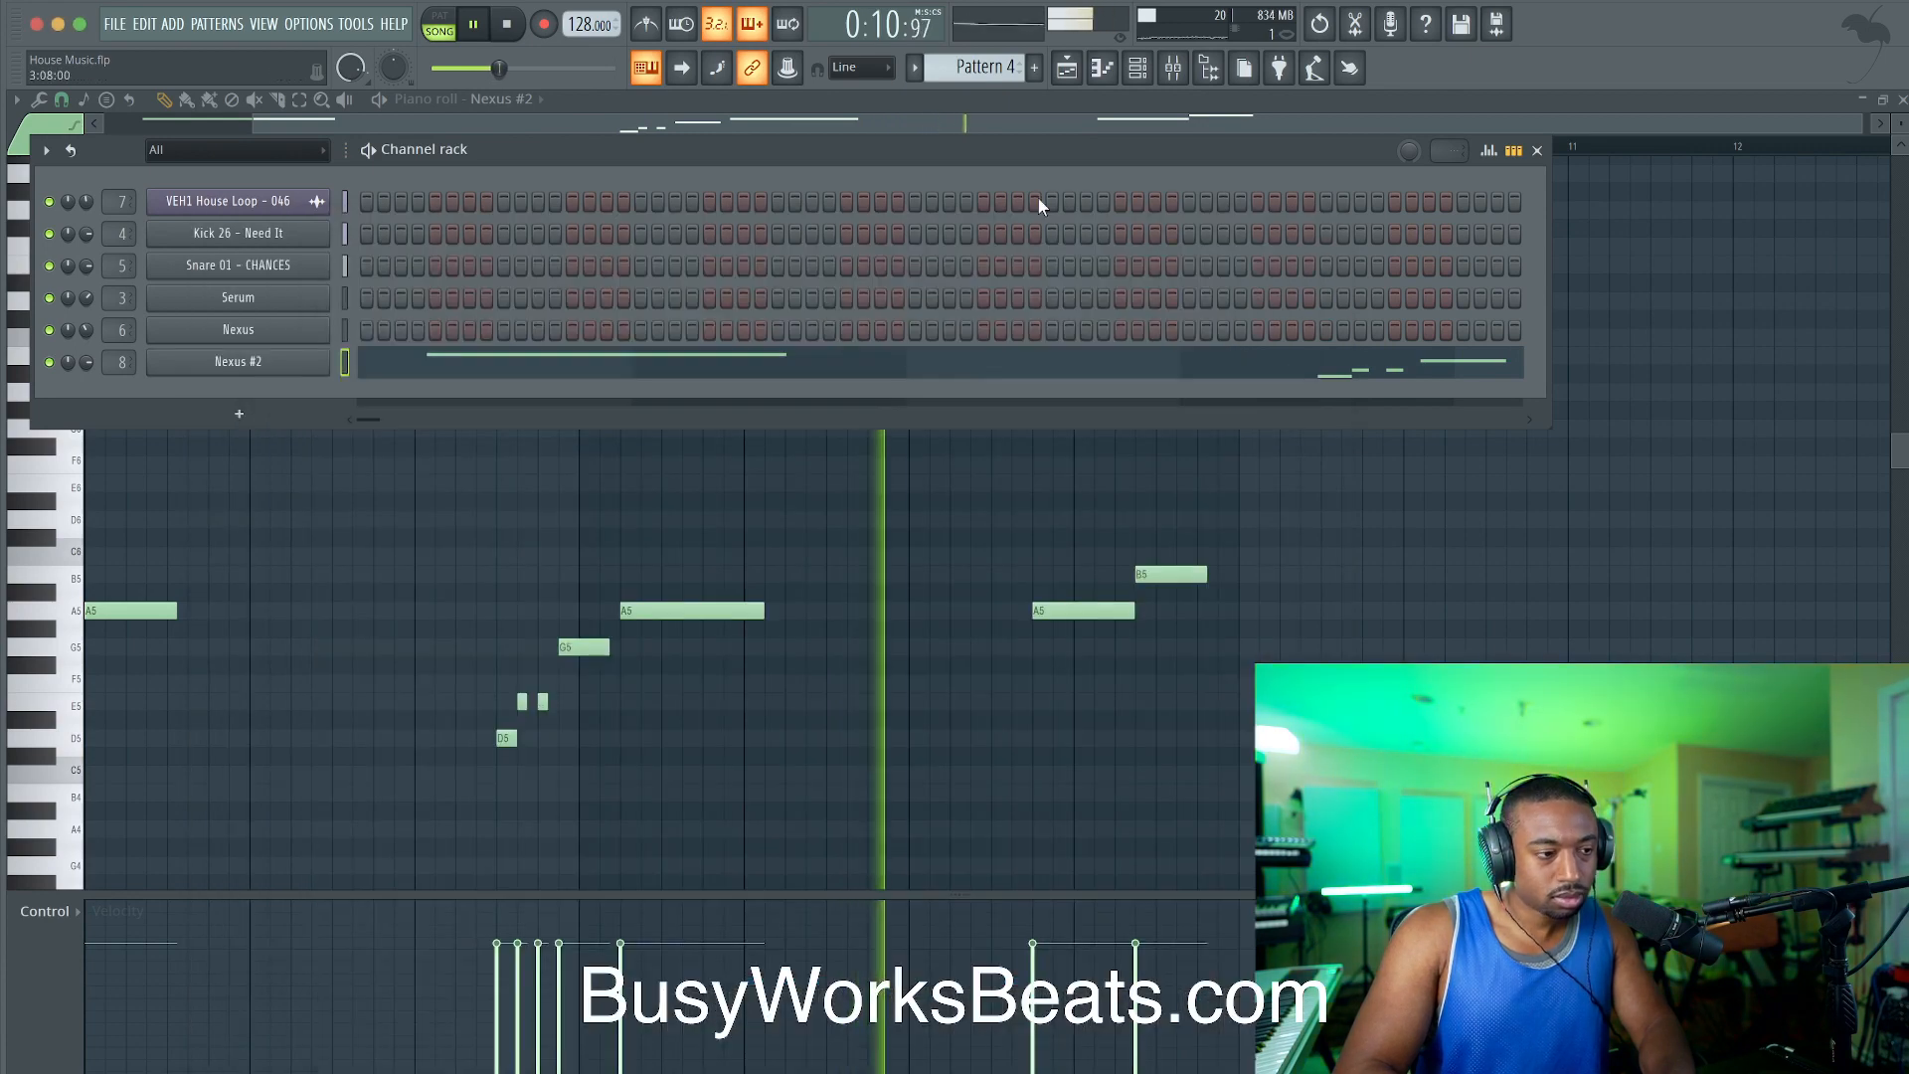
Step: Copy the VEH1 House Loop - 046 track's Fruity Limiter with its settings onto mixer insert 9
click(1173, 67)
click(202, 749)
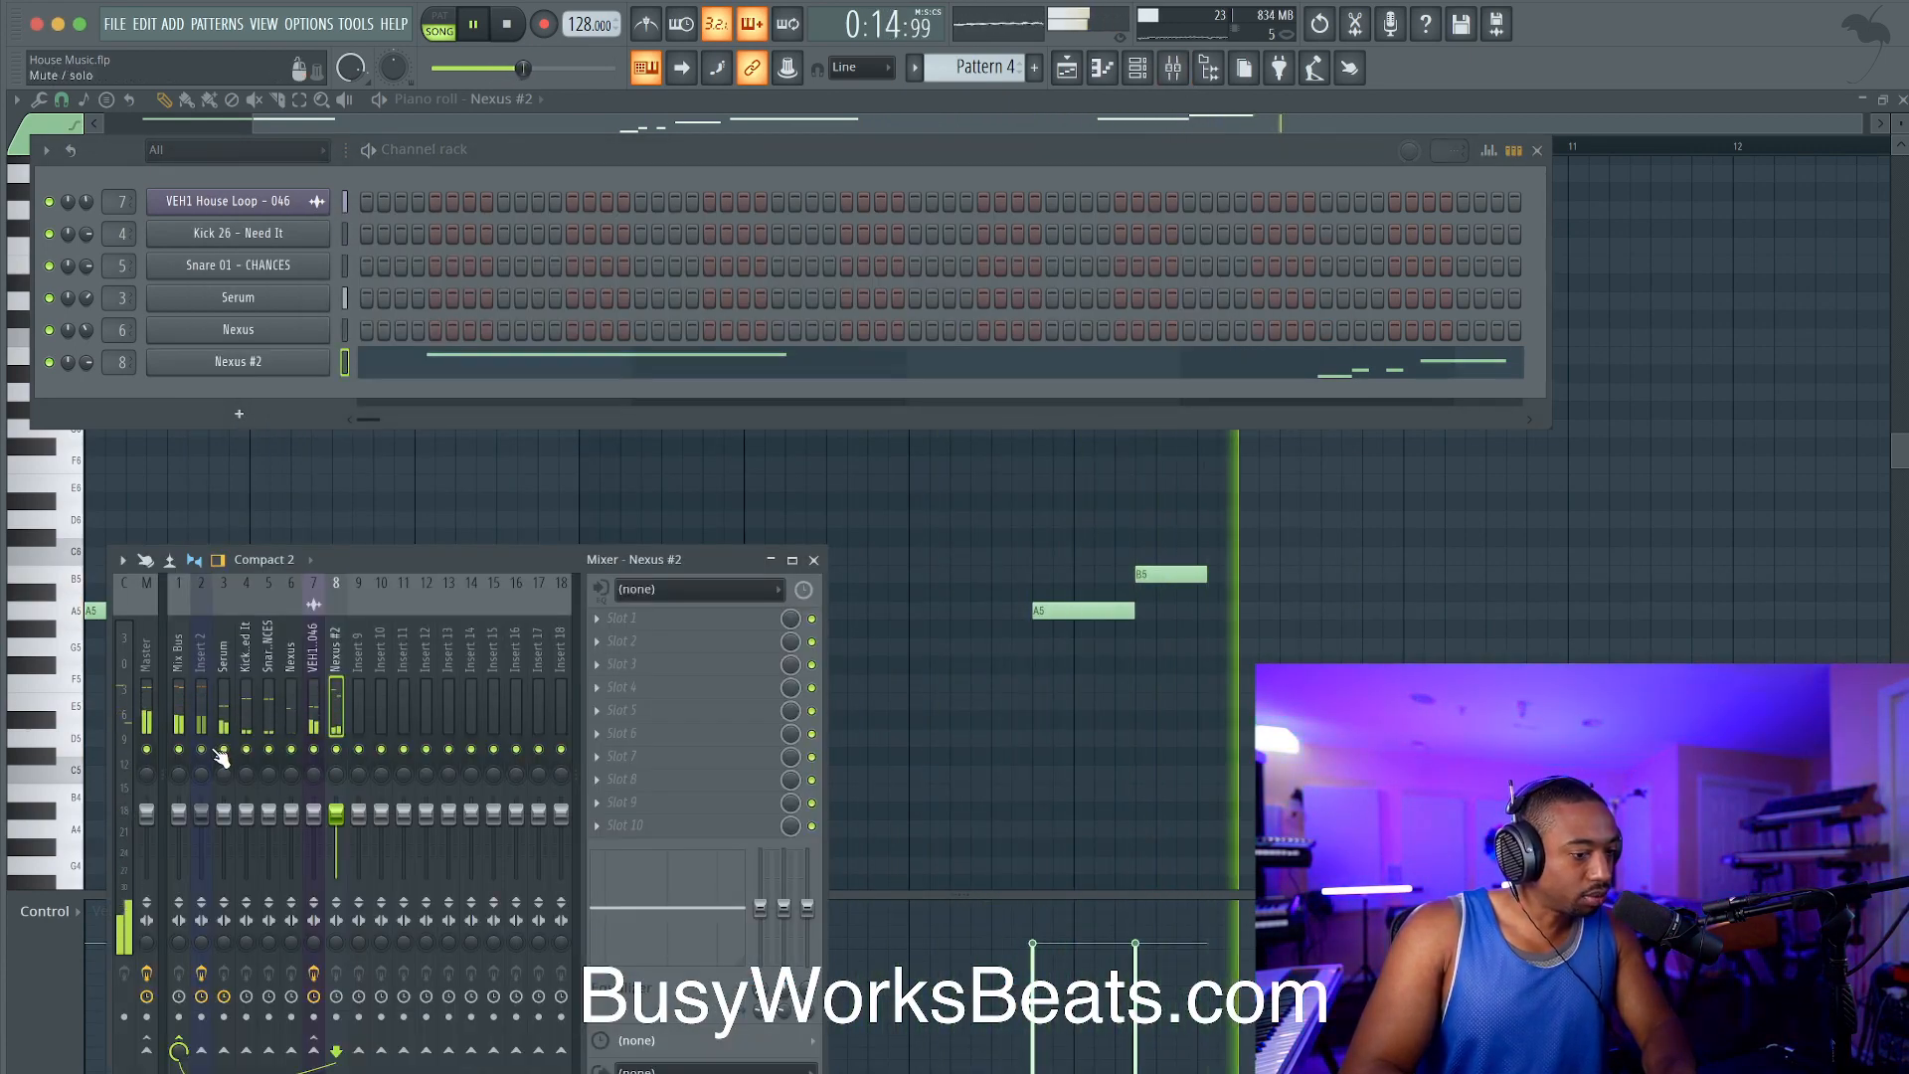
click(202, 749)
click(311, 721)
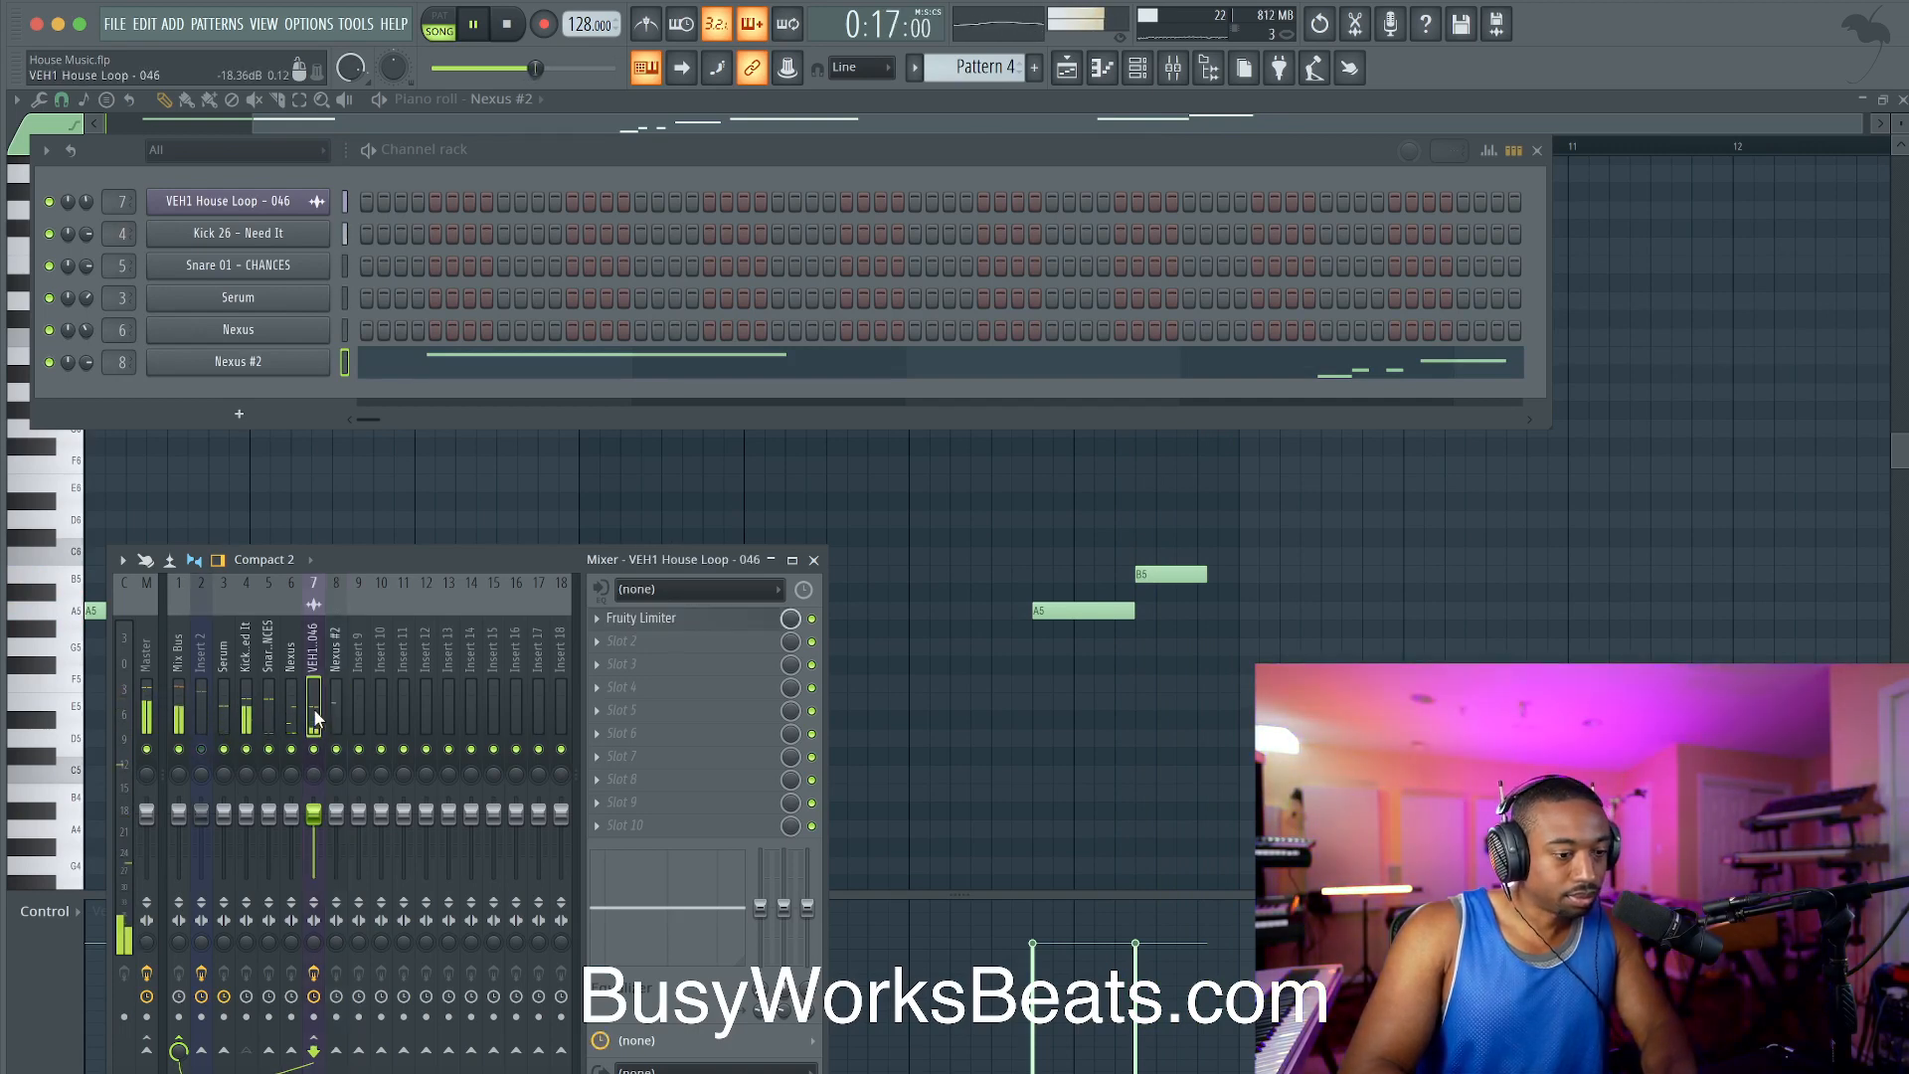
click(596, 619)
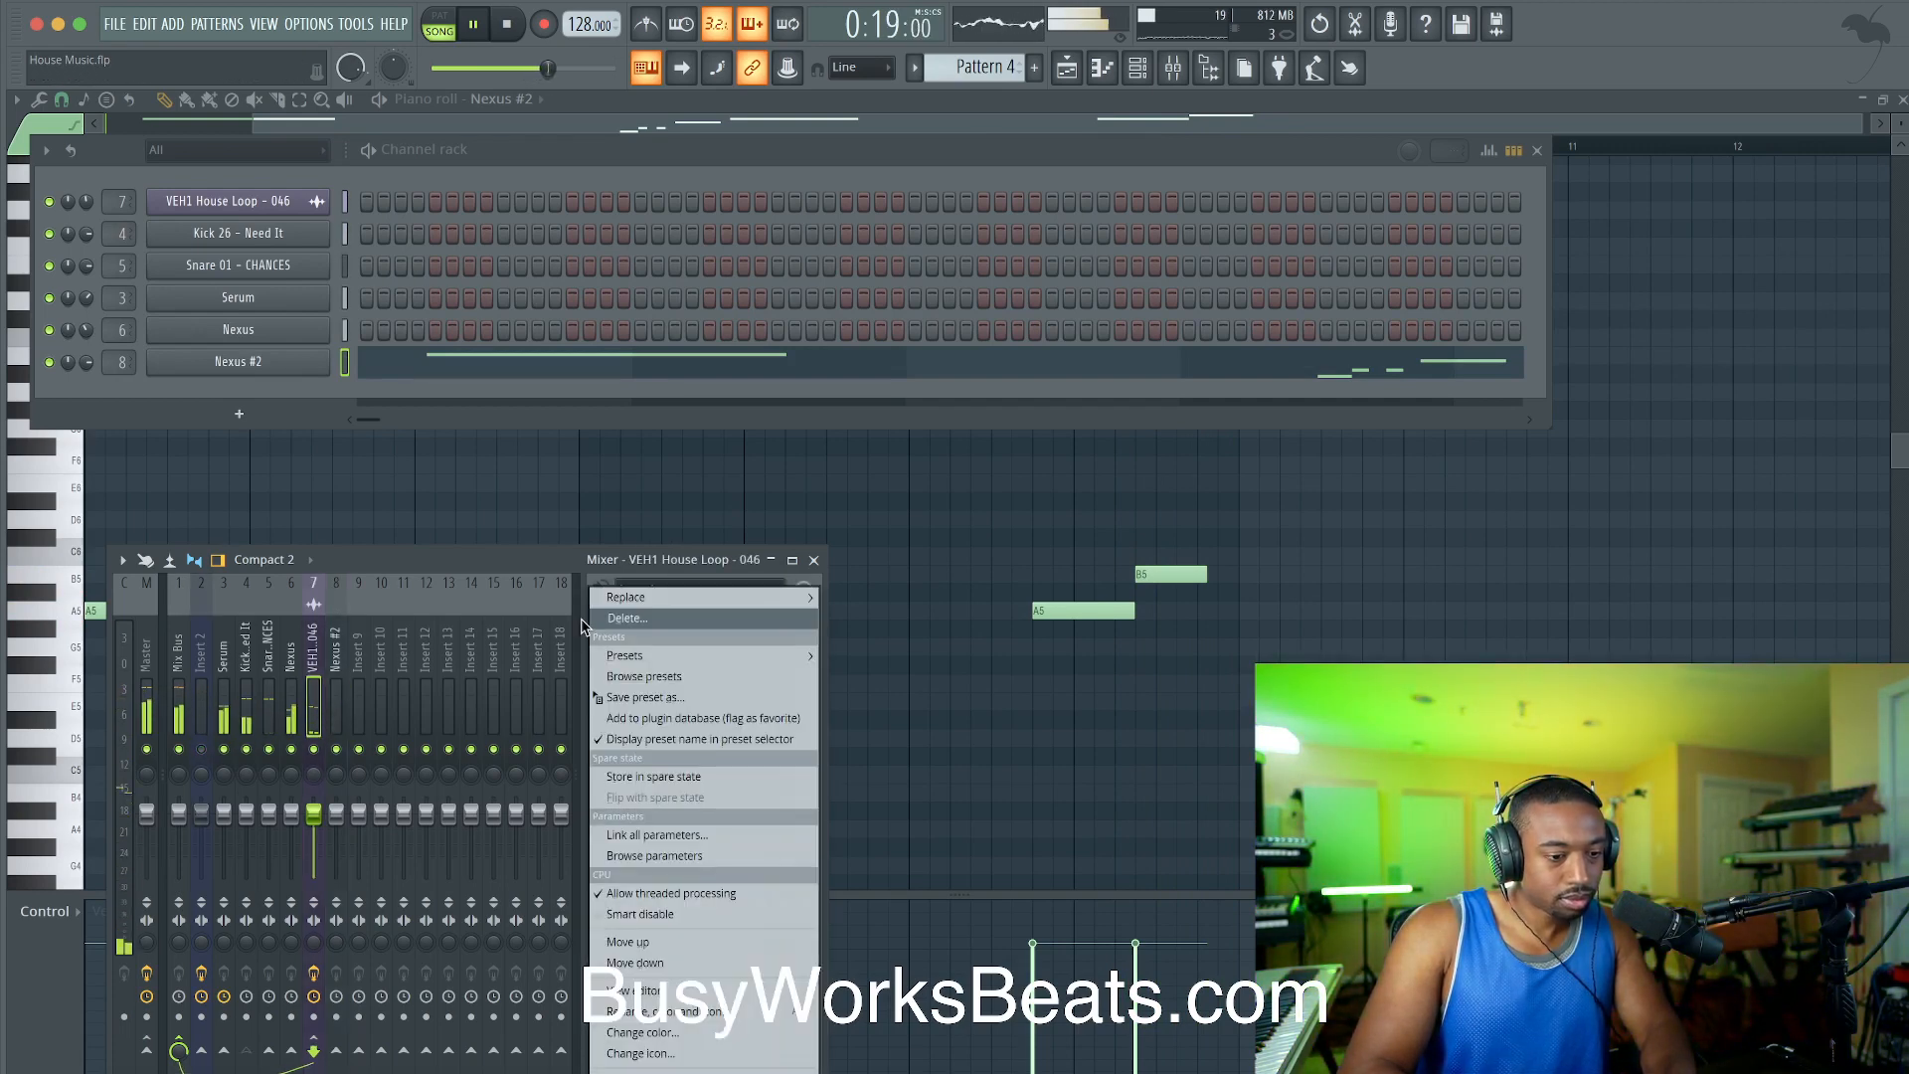
drag(624, 696, 356, 650)
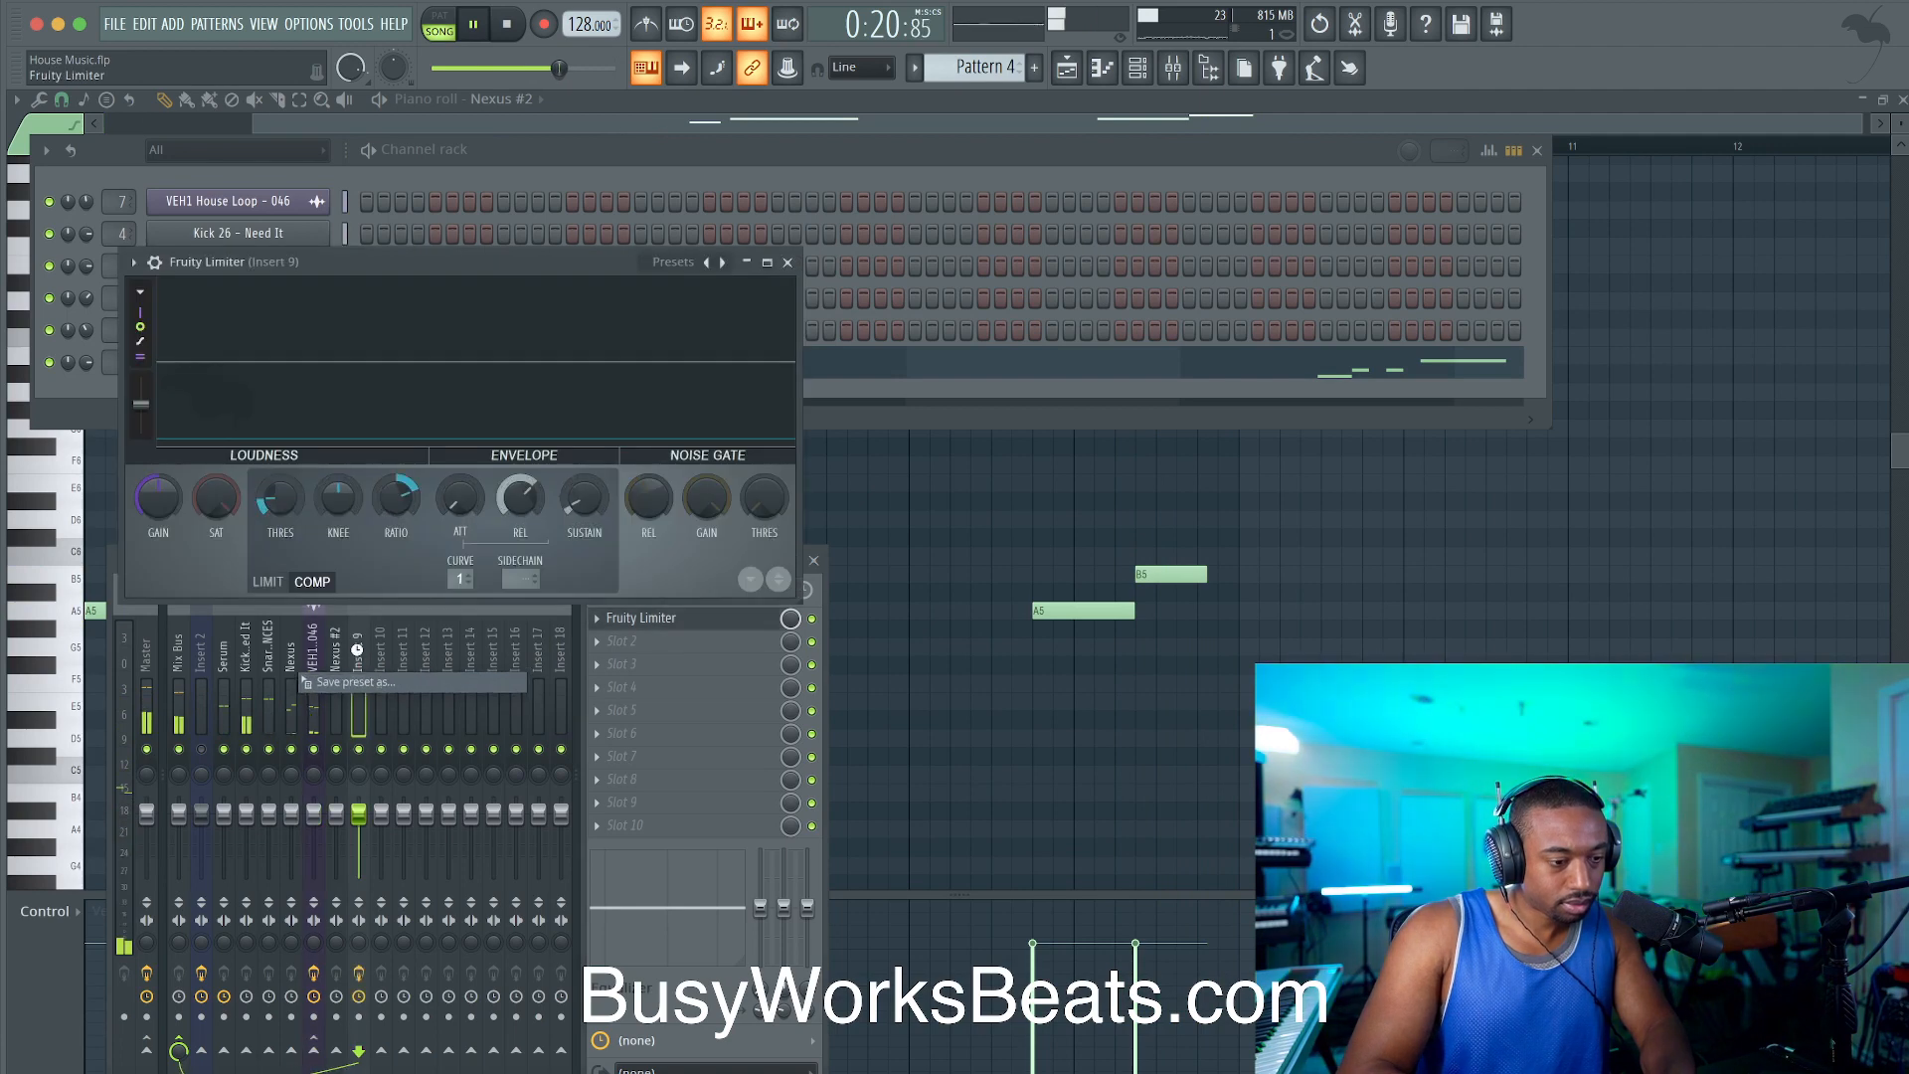
Step: Rename mixer insert 9 as MELODY
right_click(356, 650)
text(rMELODY)
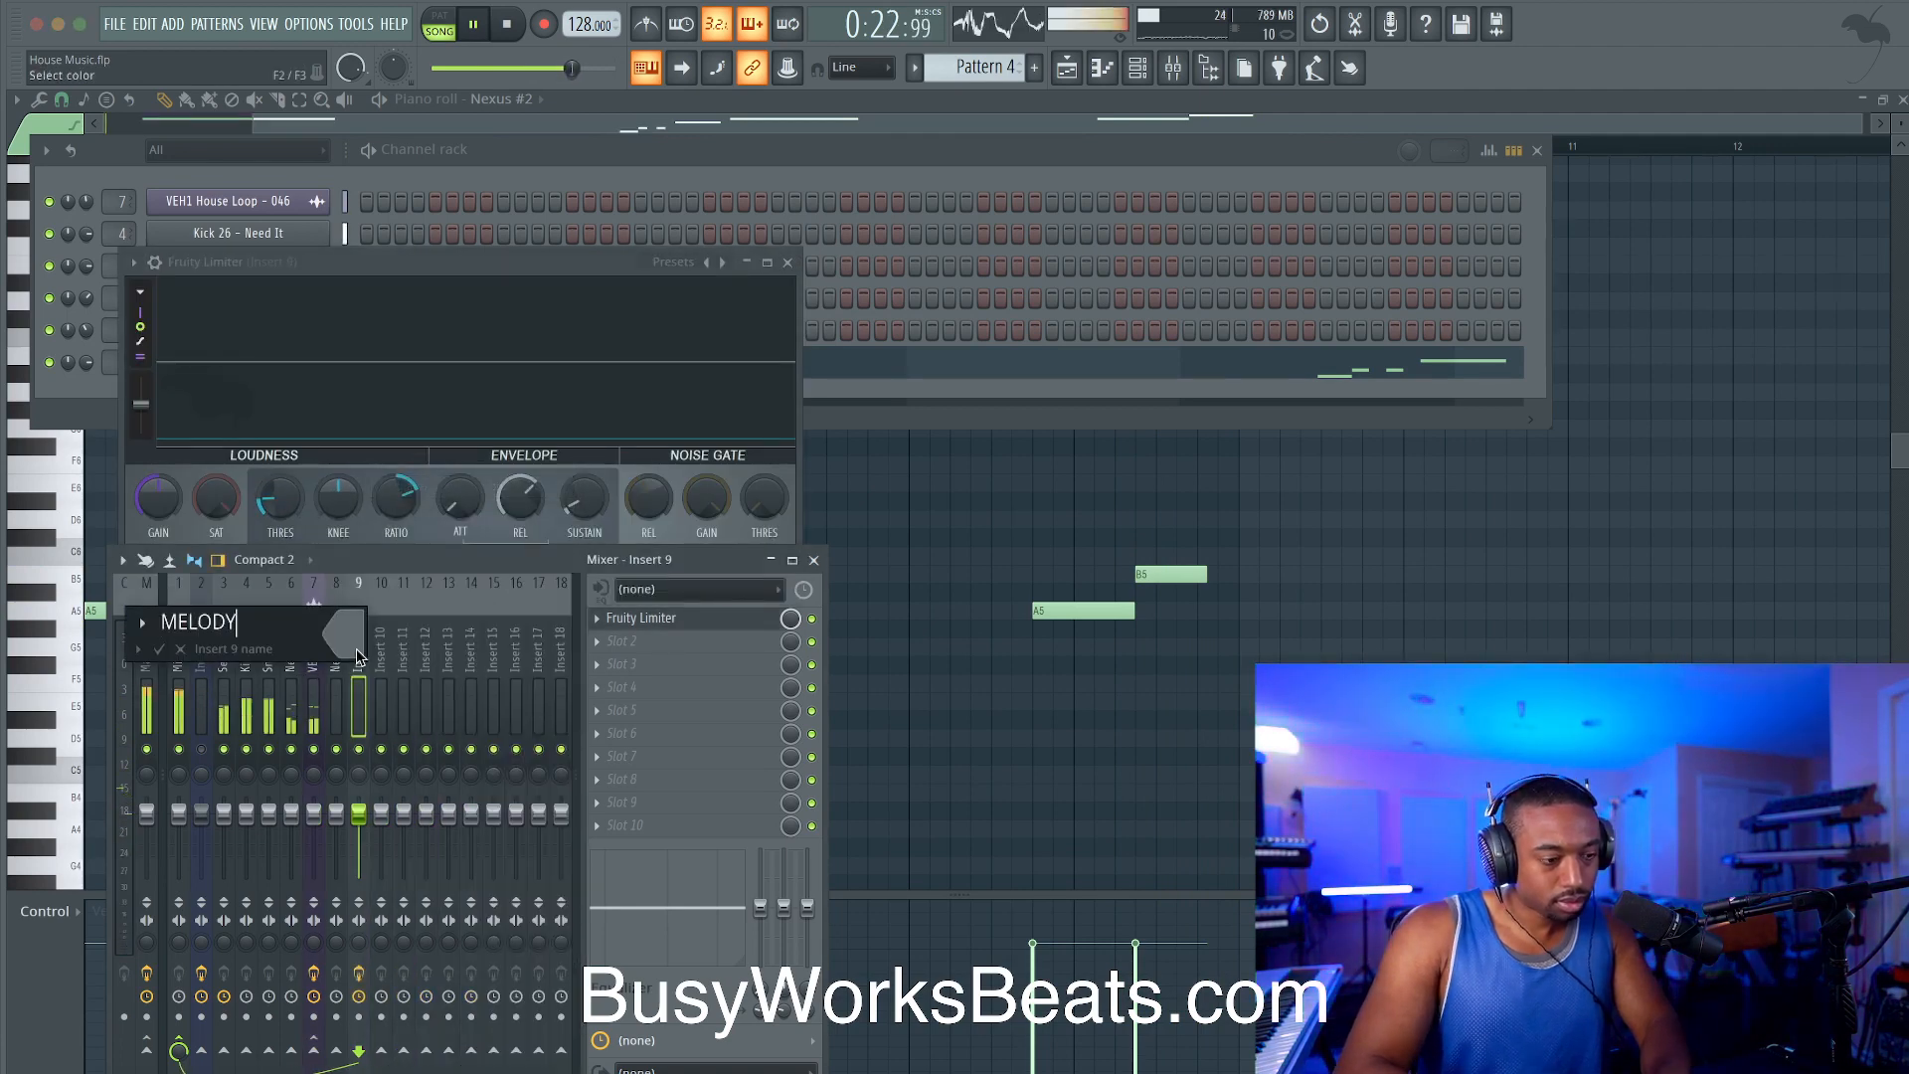
key(Return)
Step: Sidechain the Kick 26 track to the MELODY track and set MELODY's Fruity Limiter to sidechain input 1
click(314, 658)
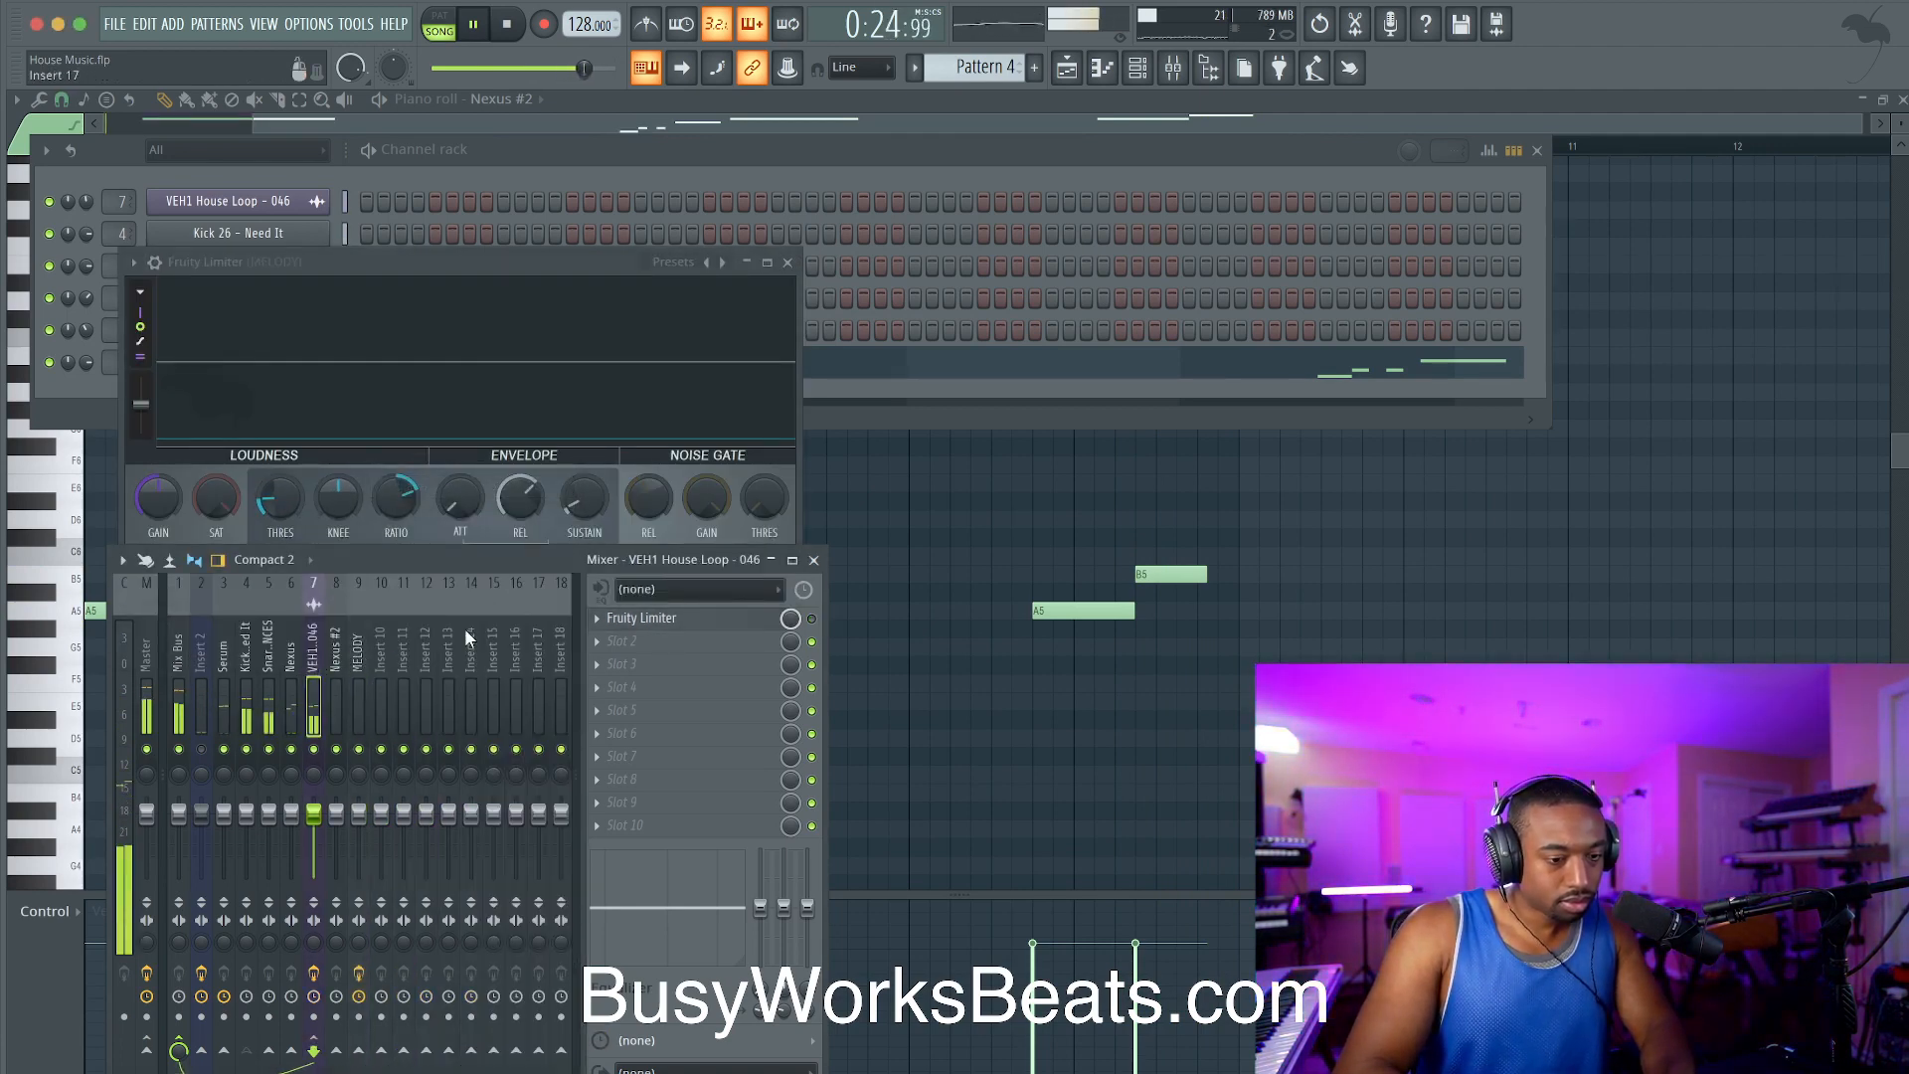
click(244, 674)
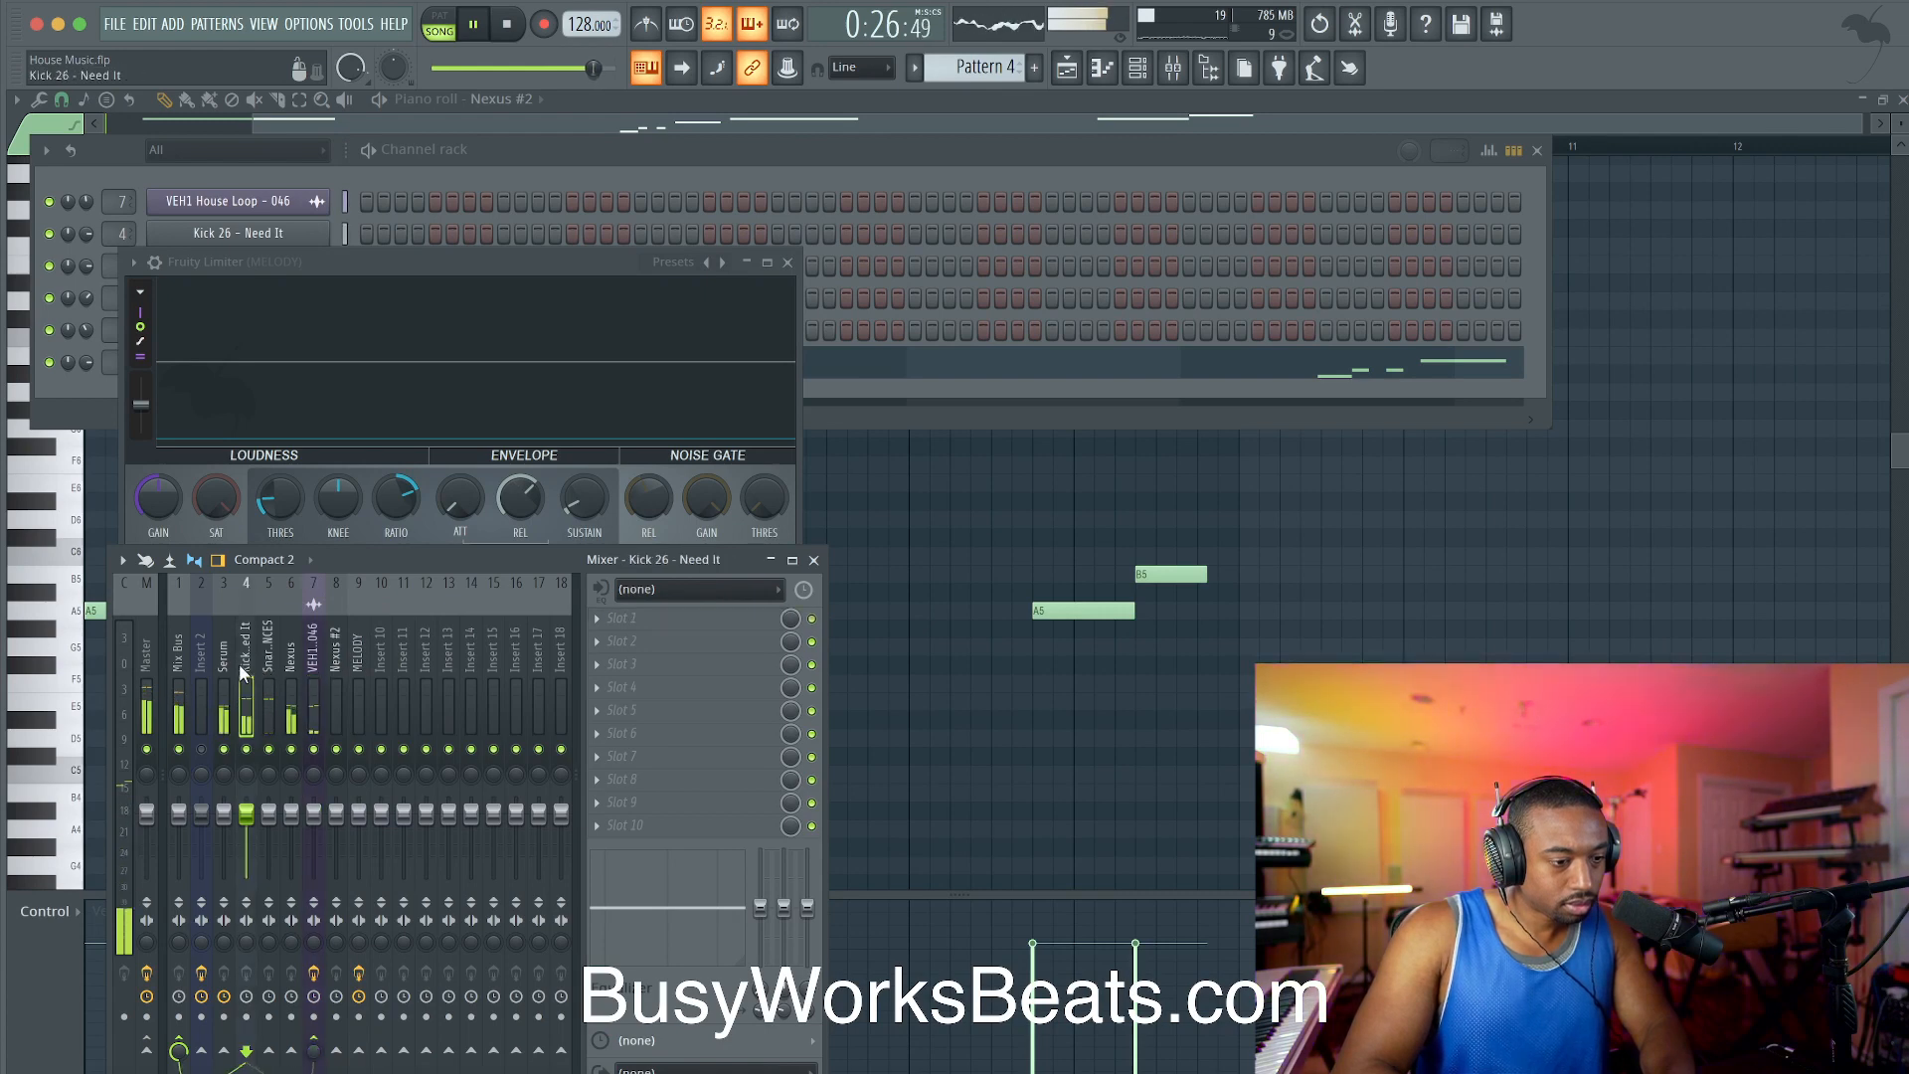
right_click(350, 1055)
click(356, 676)
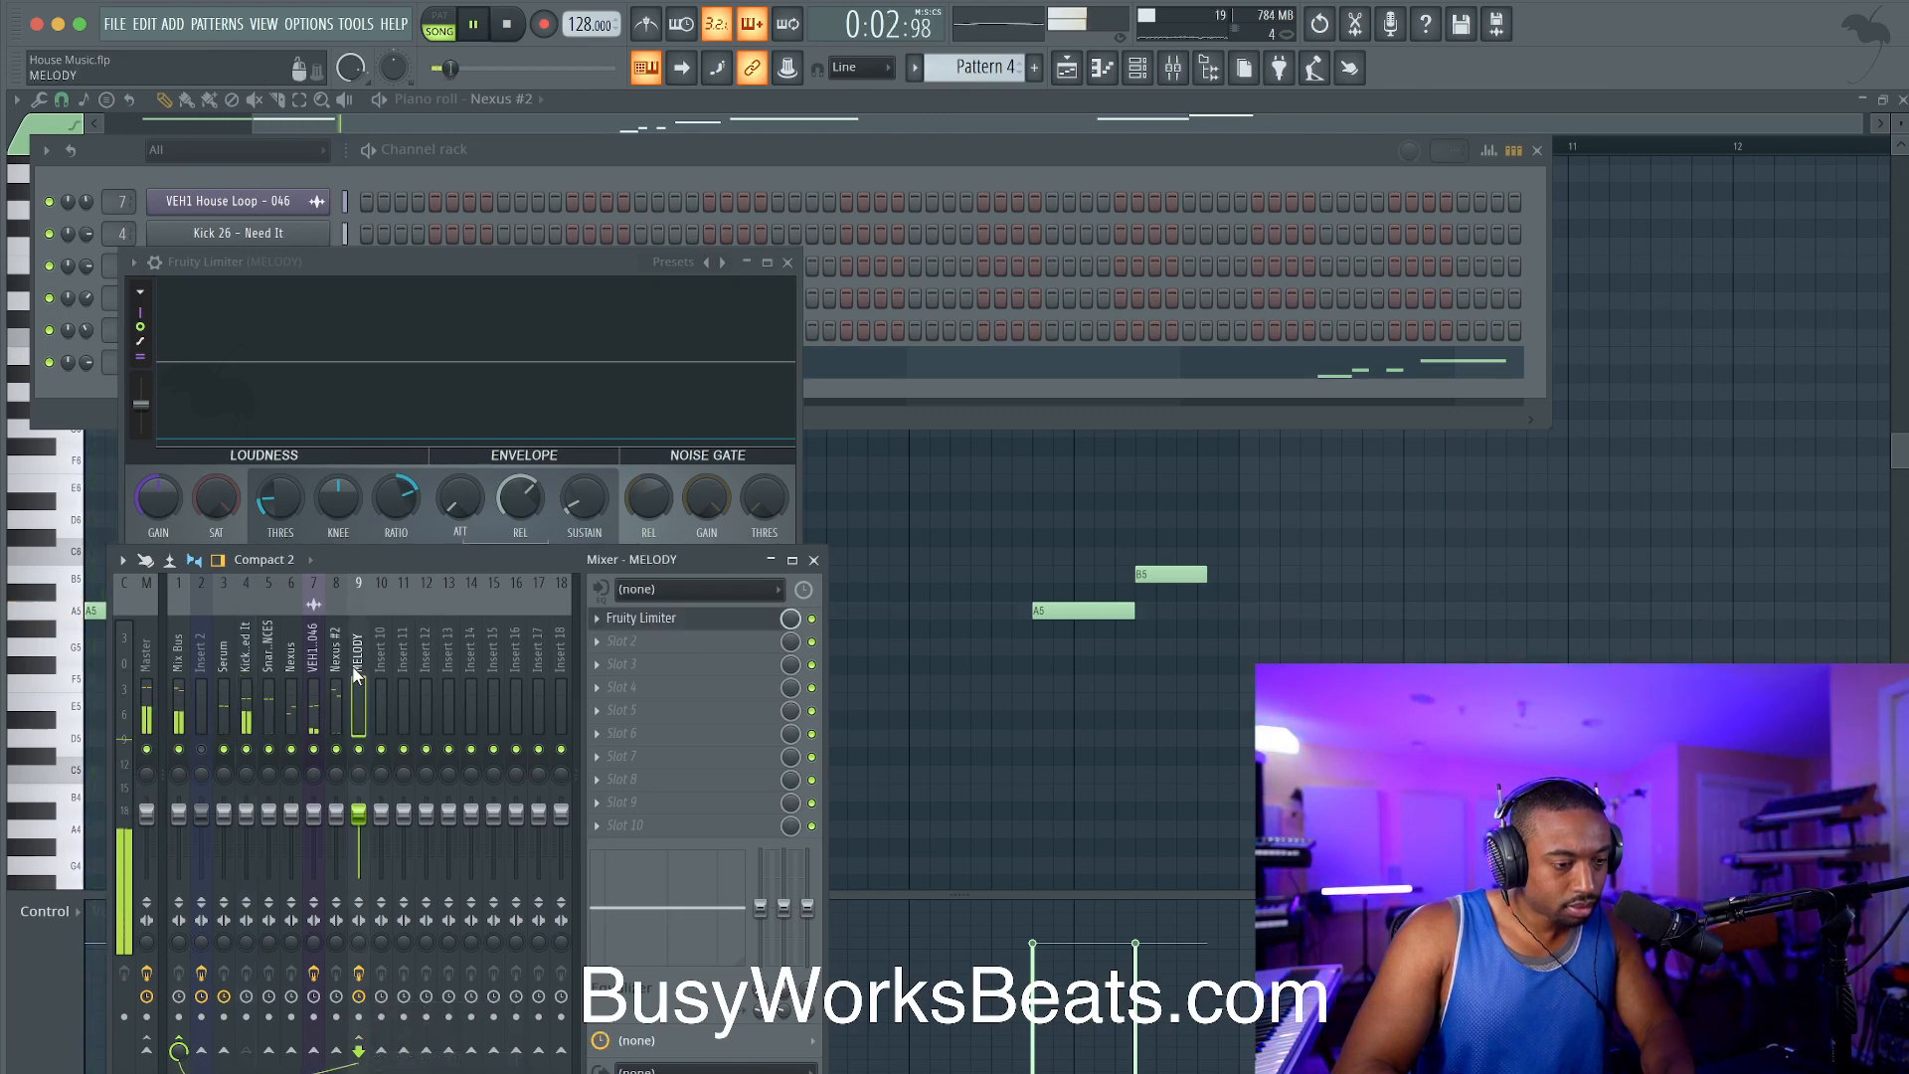
click(662, 618)
click(651, 594)
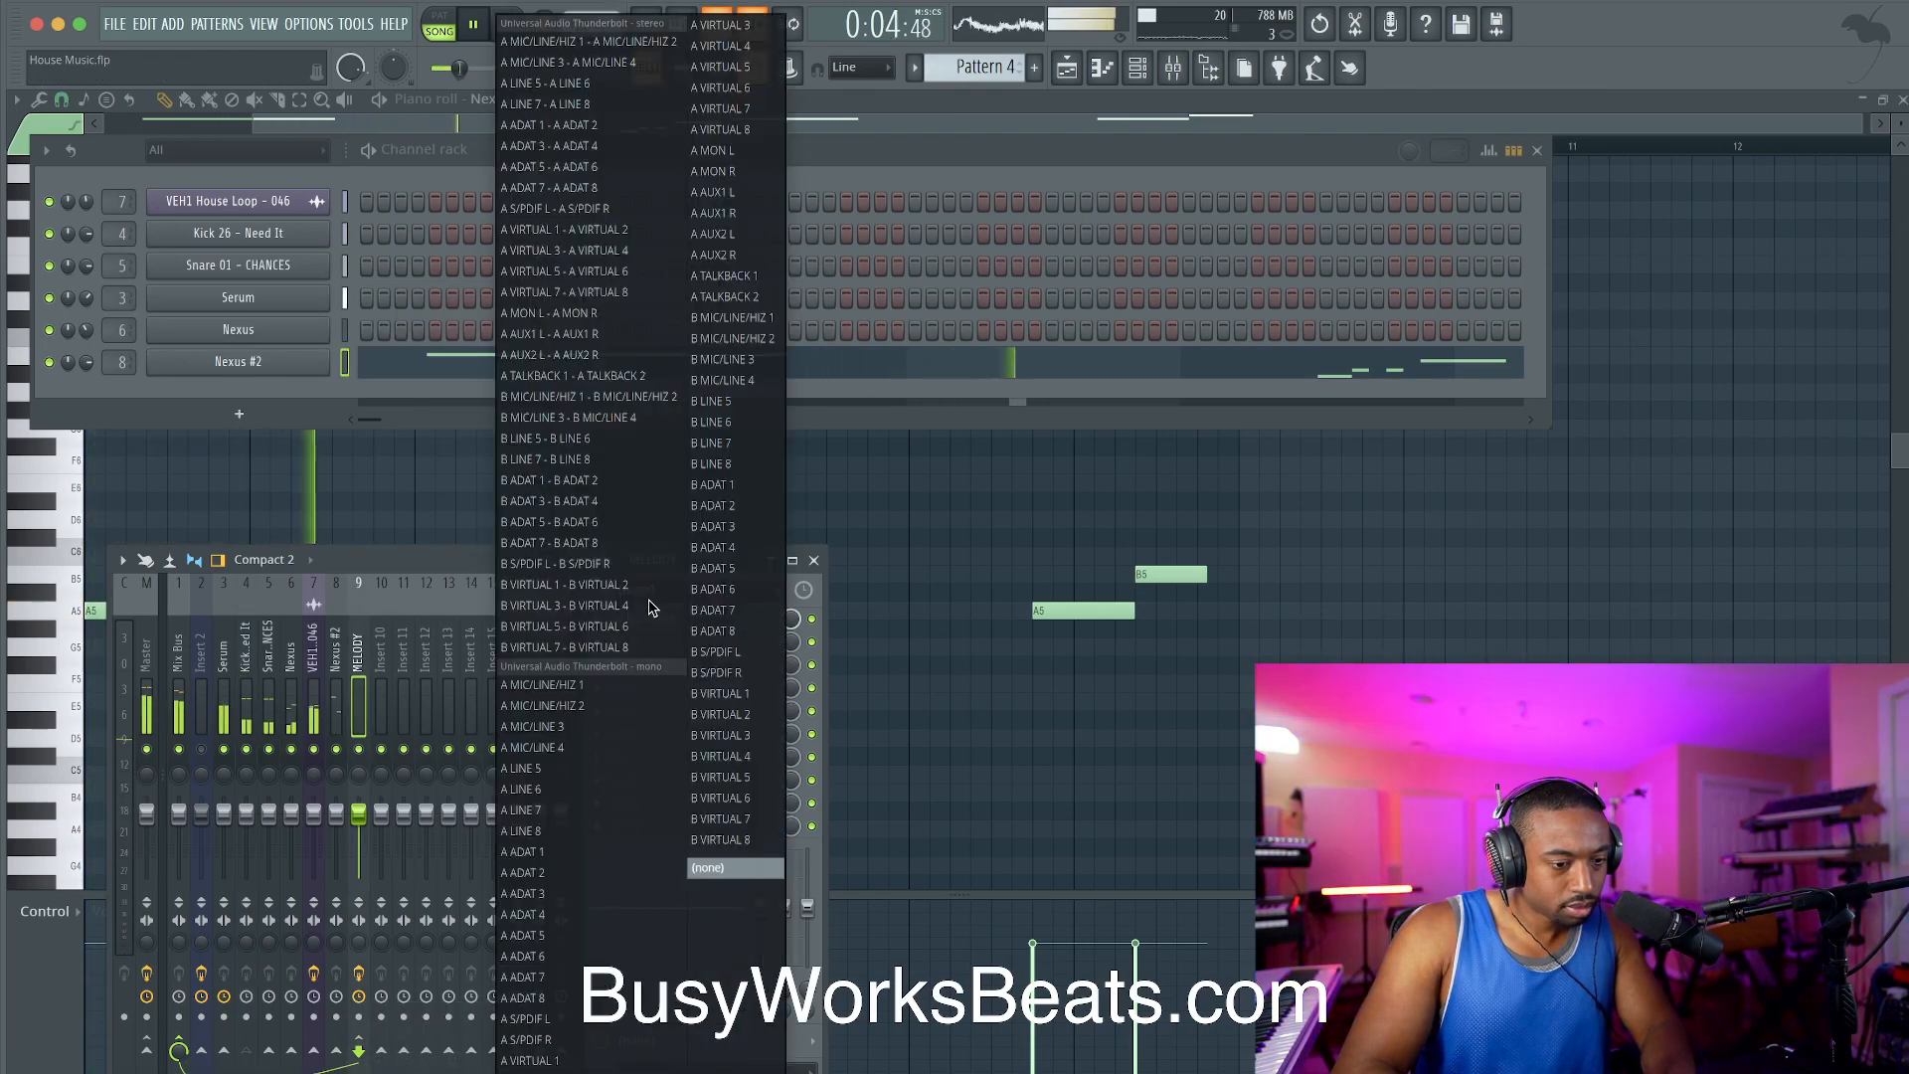
key(Escape)
click(658, 618)
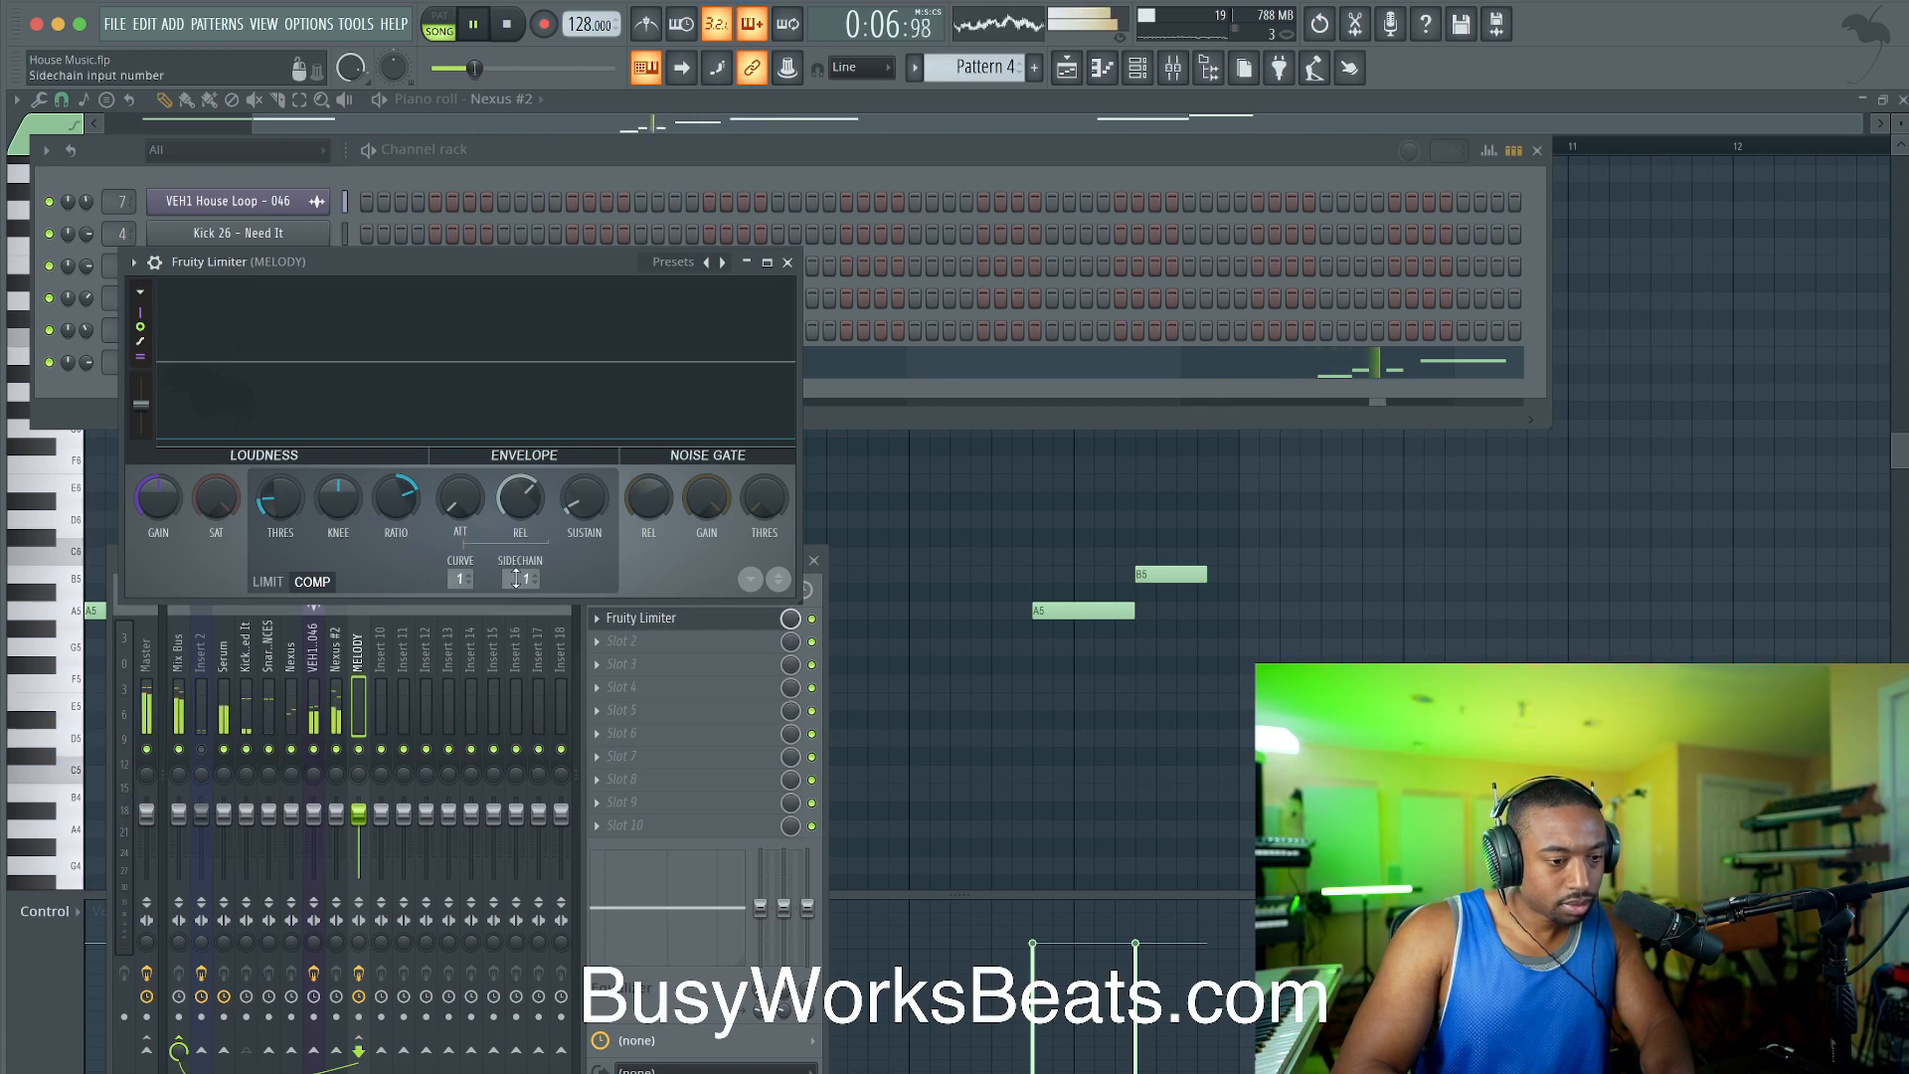
Step: Route the Nexus and Nexus #2 mixer tracks only to MELODY, and lower Nexus #2's volume to 56%
click(346, 723)
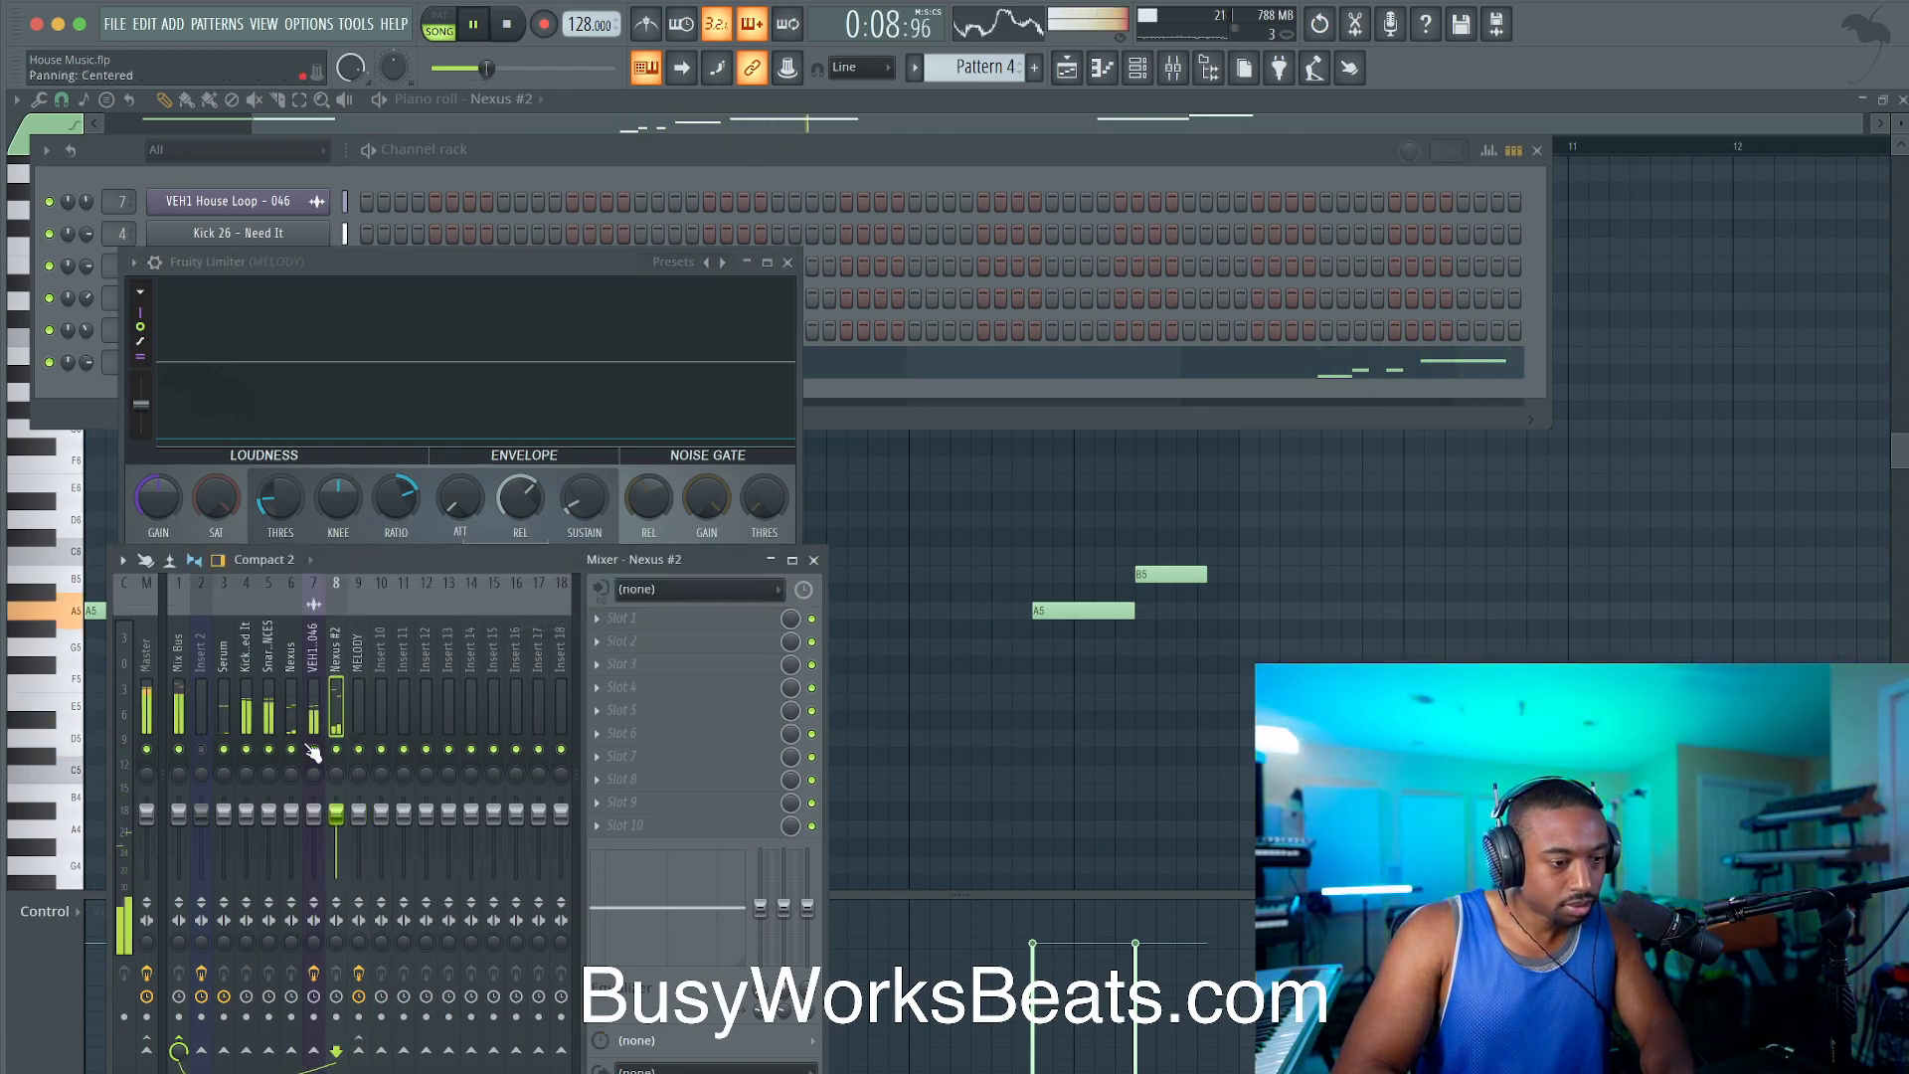
drag(336, 813, 334, 844)
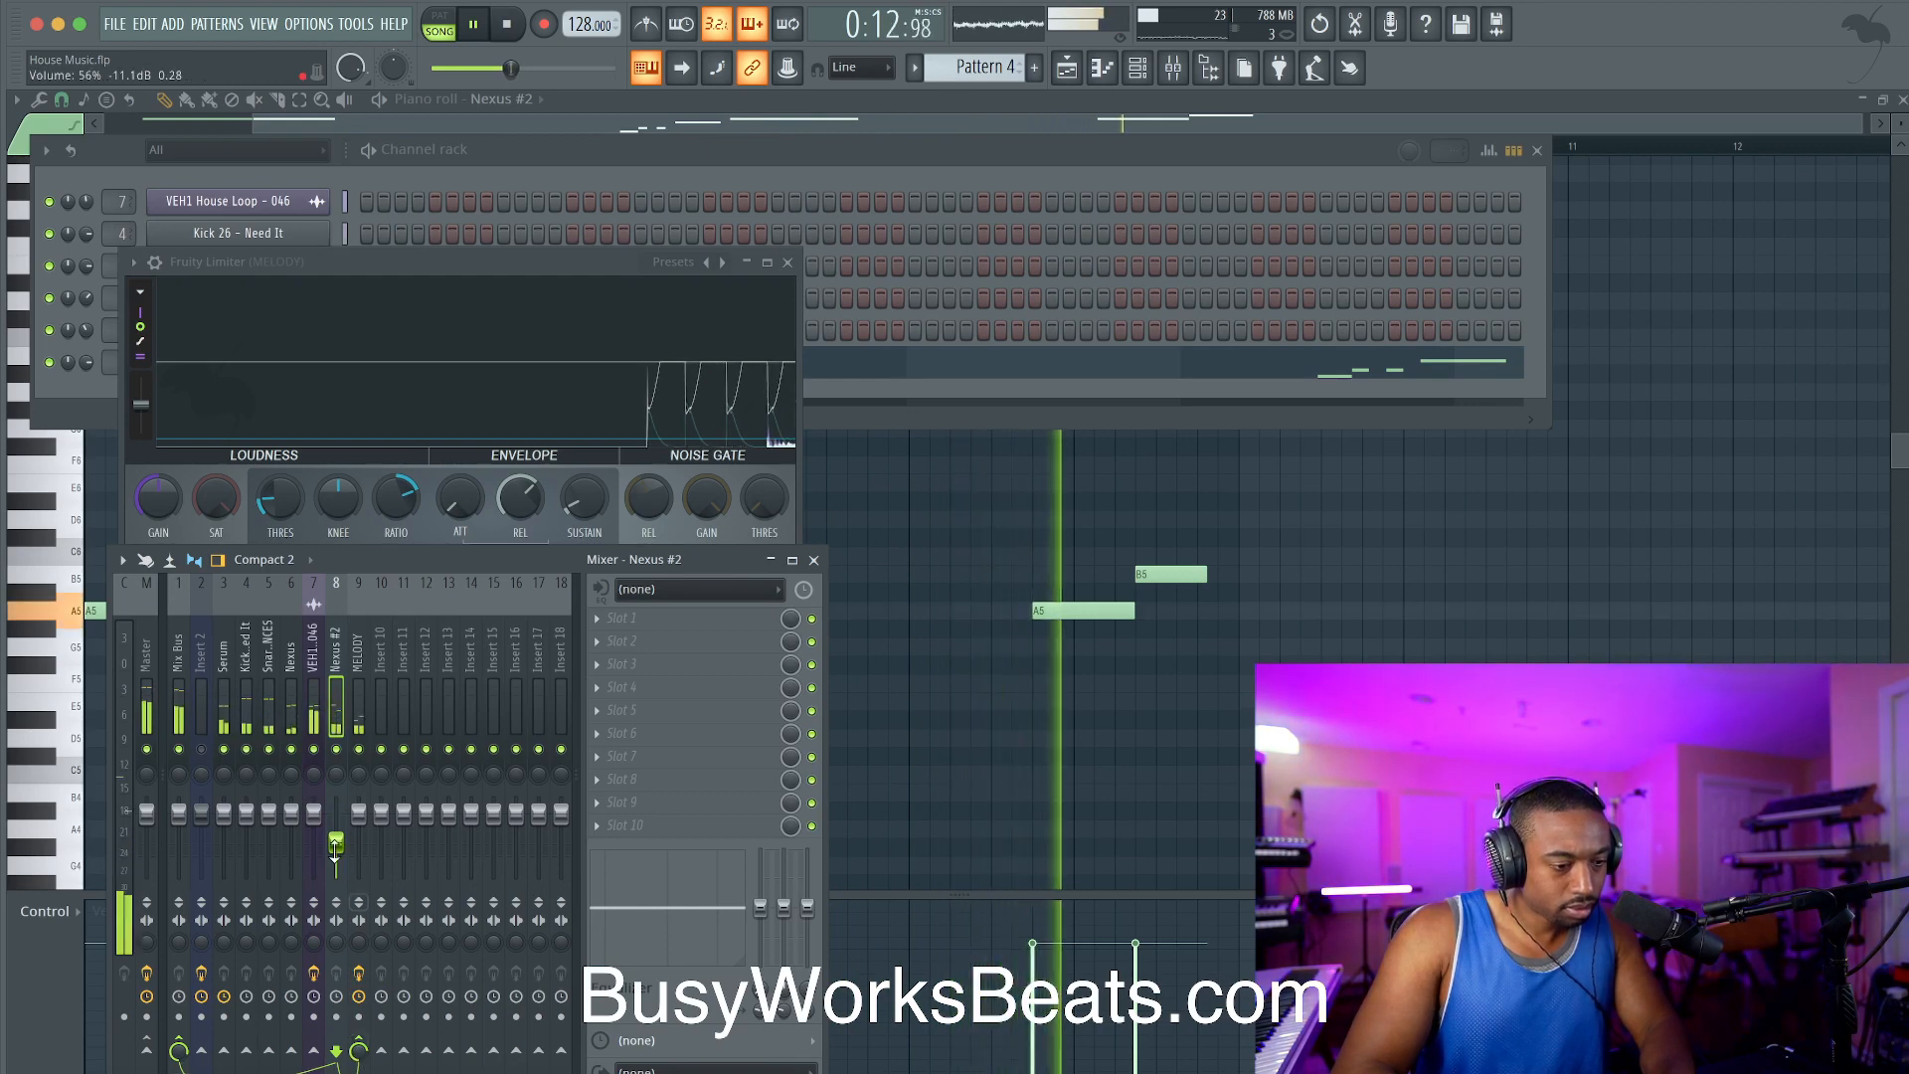
click(283, 690)
click(366, 1060)
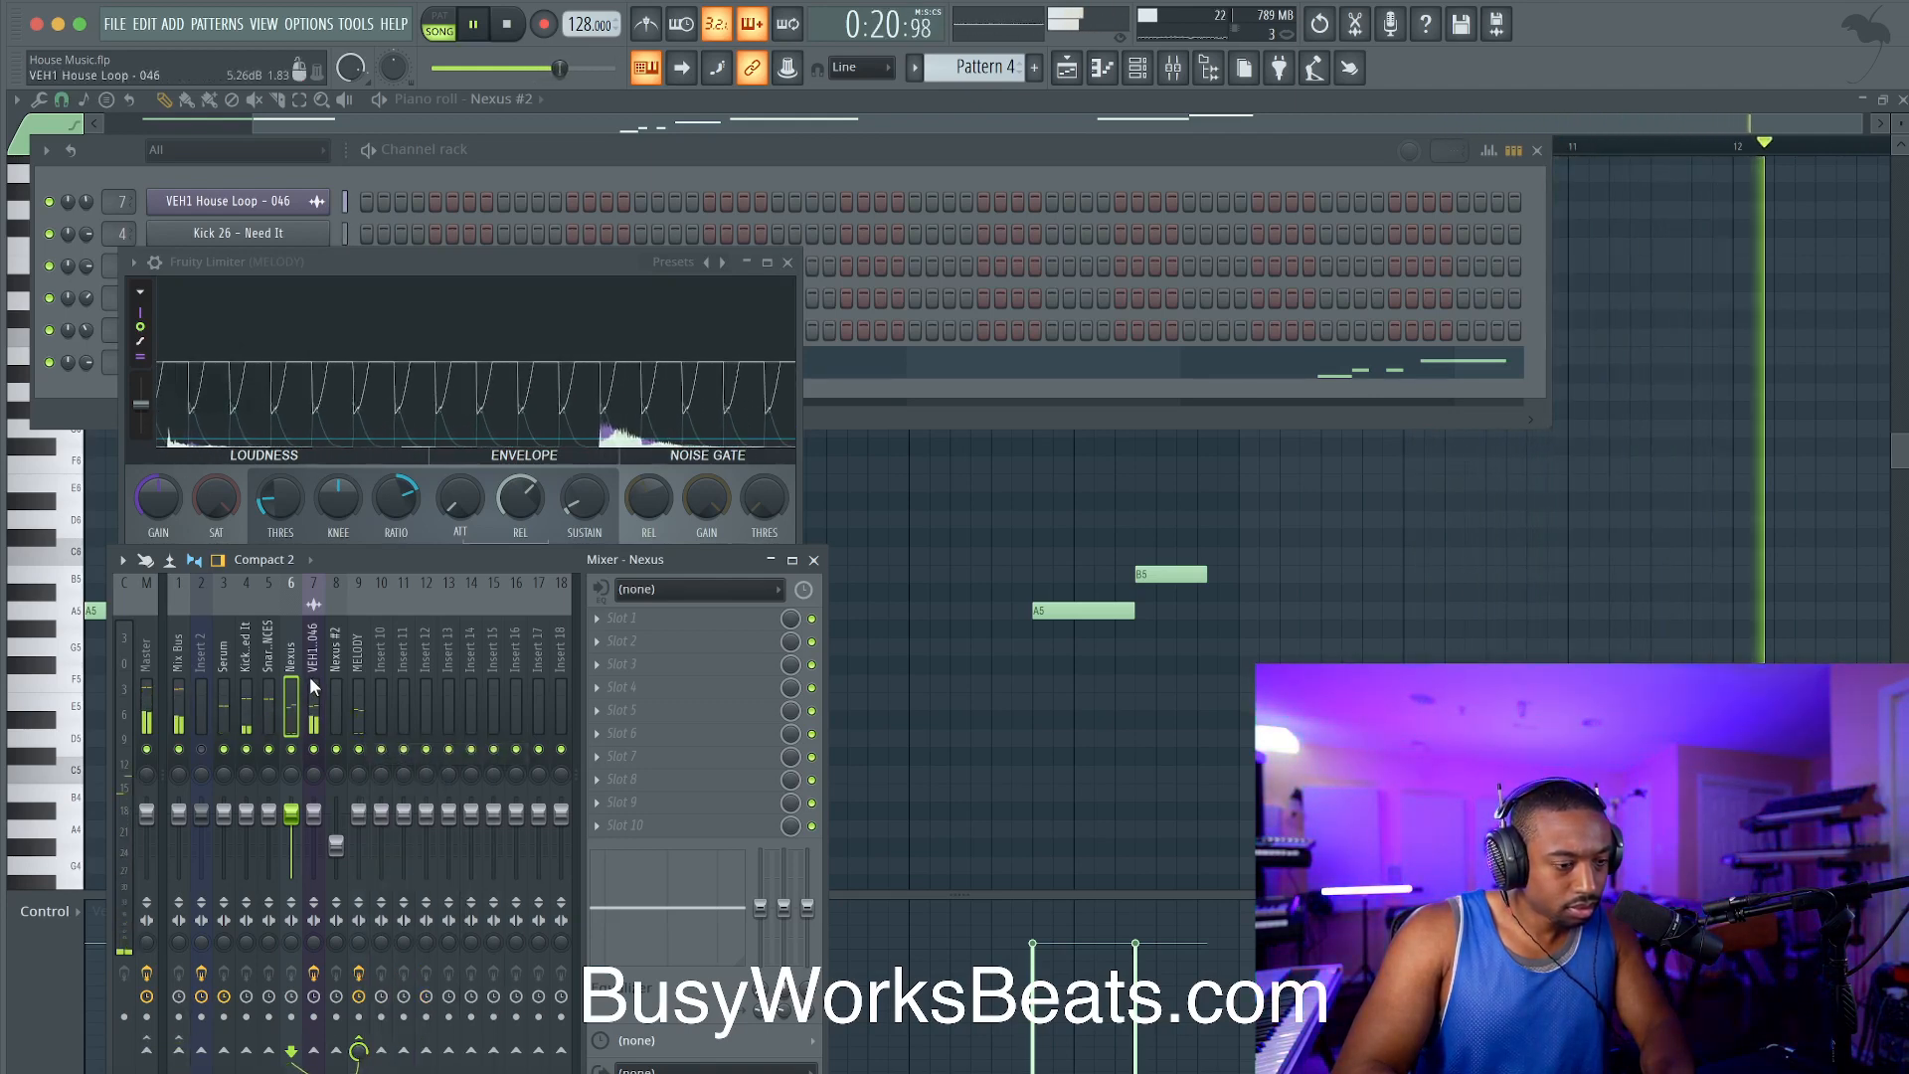
click(336, 696)
click(179, 1042)
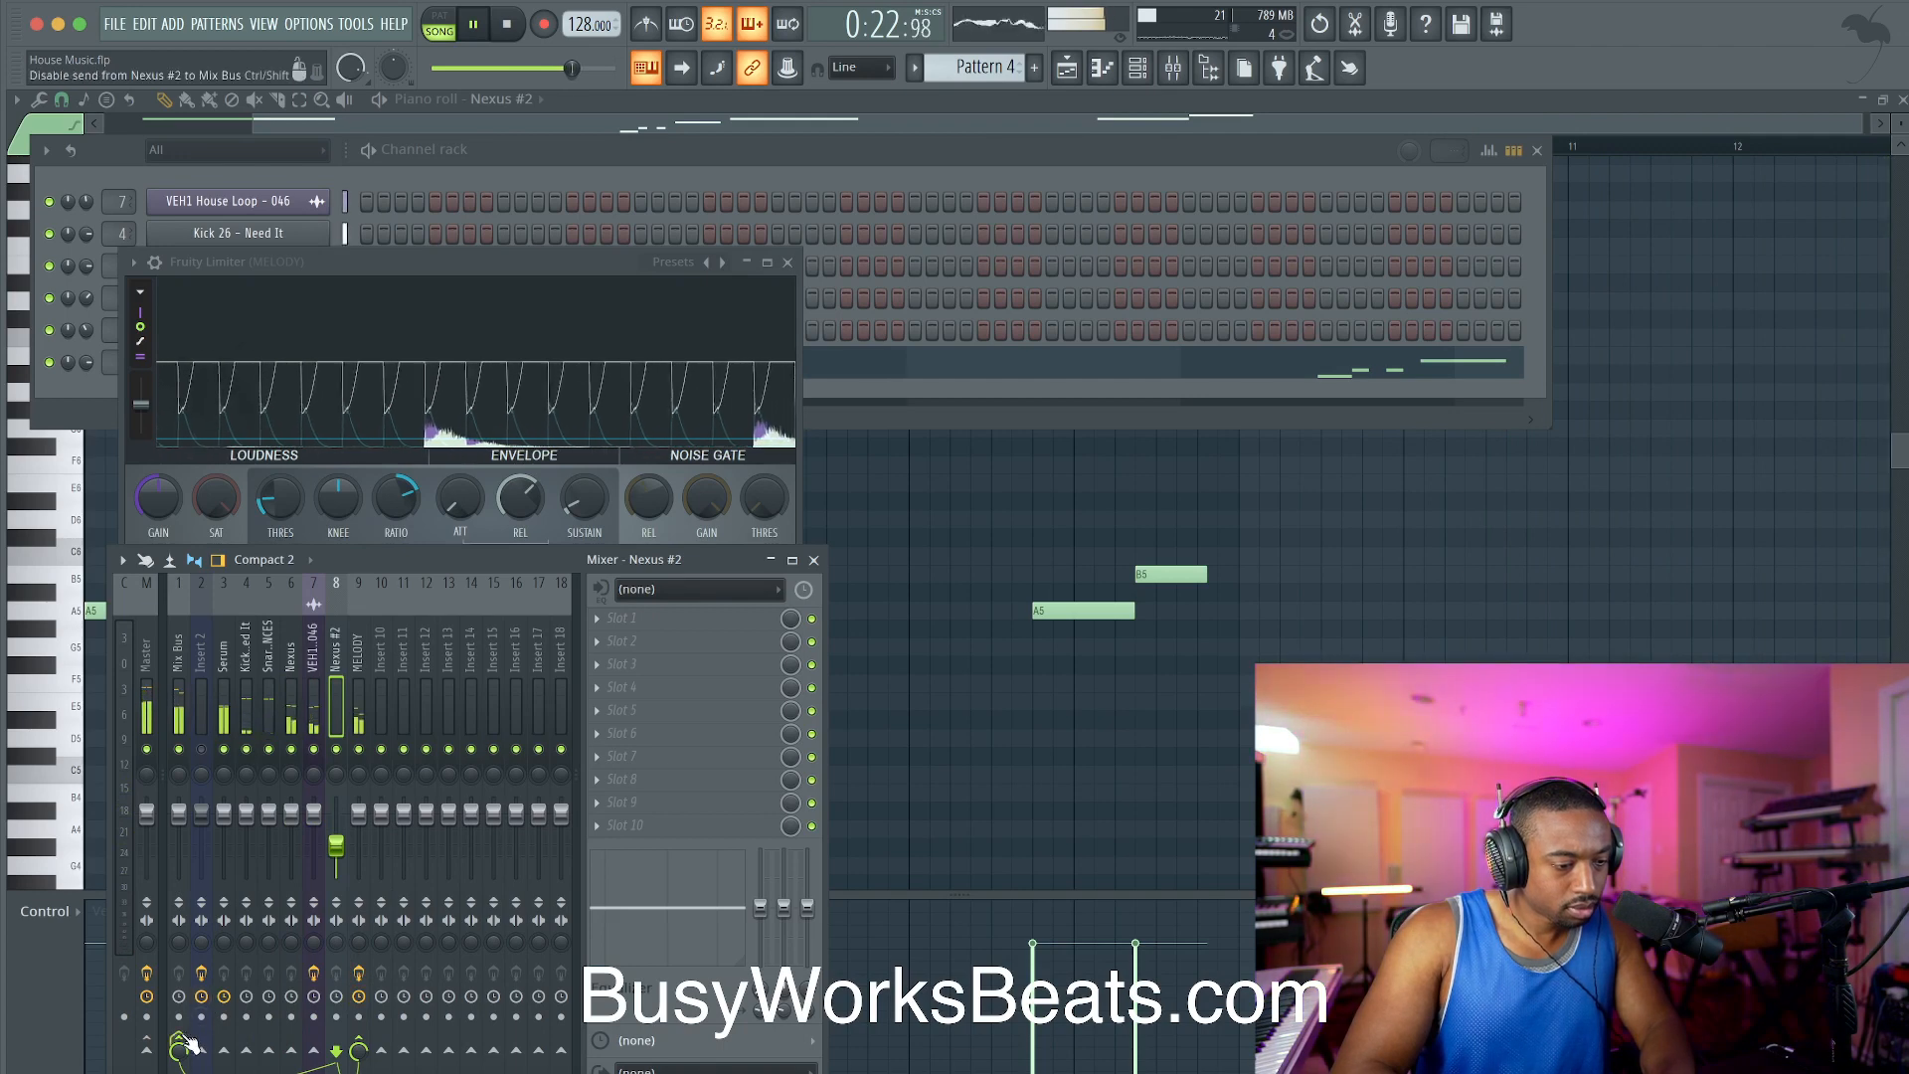
click(813, 560)
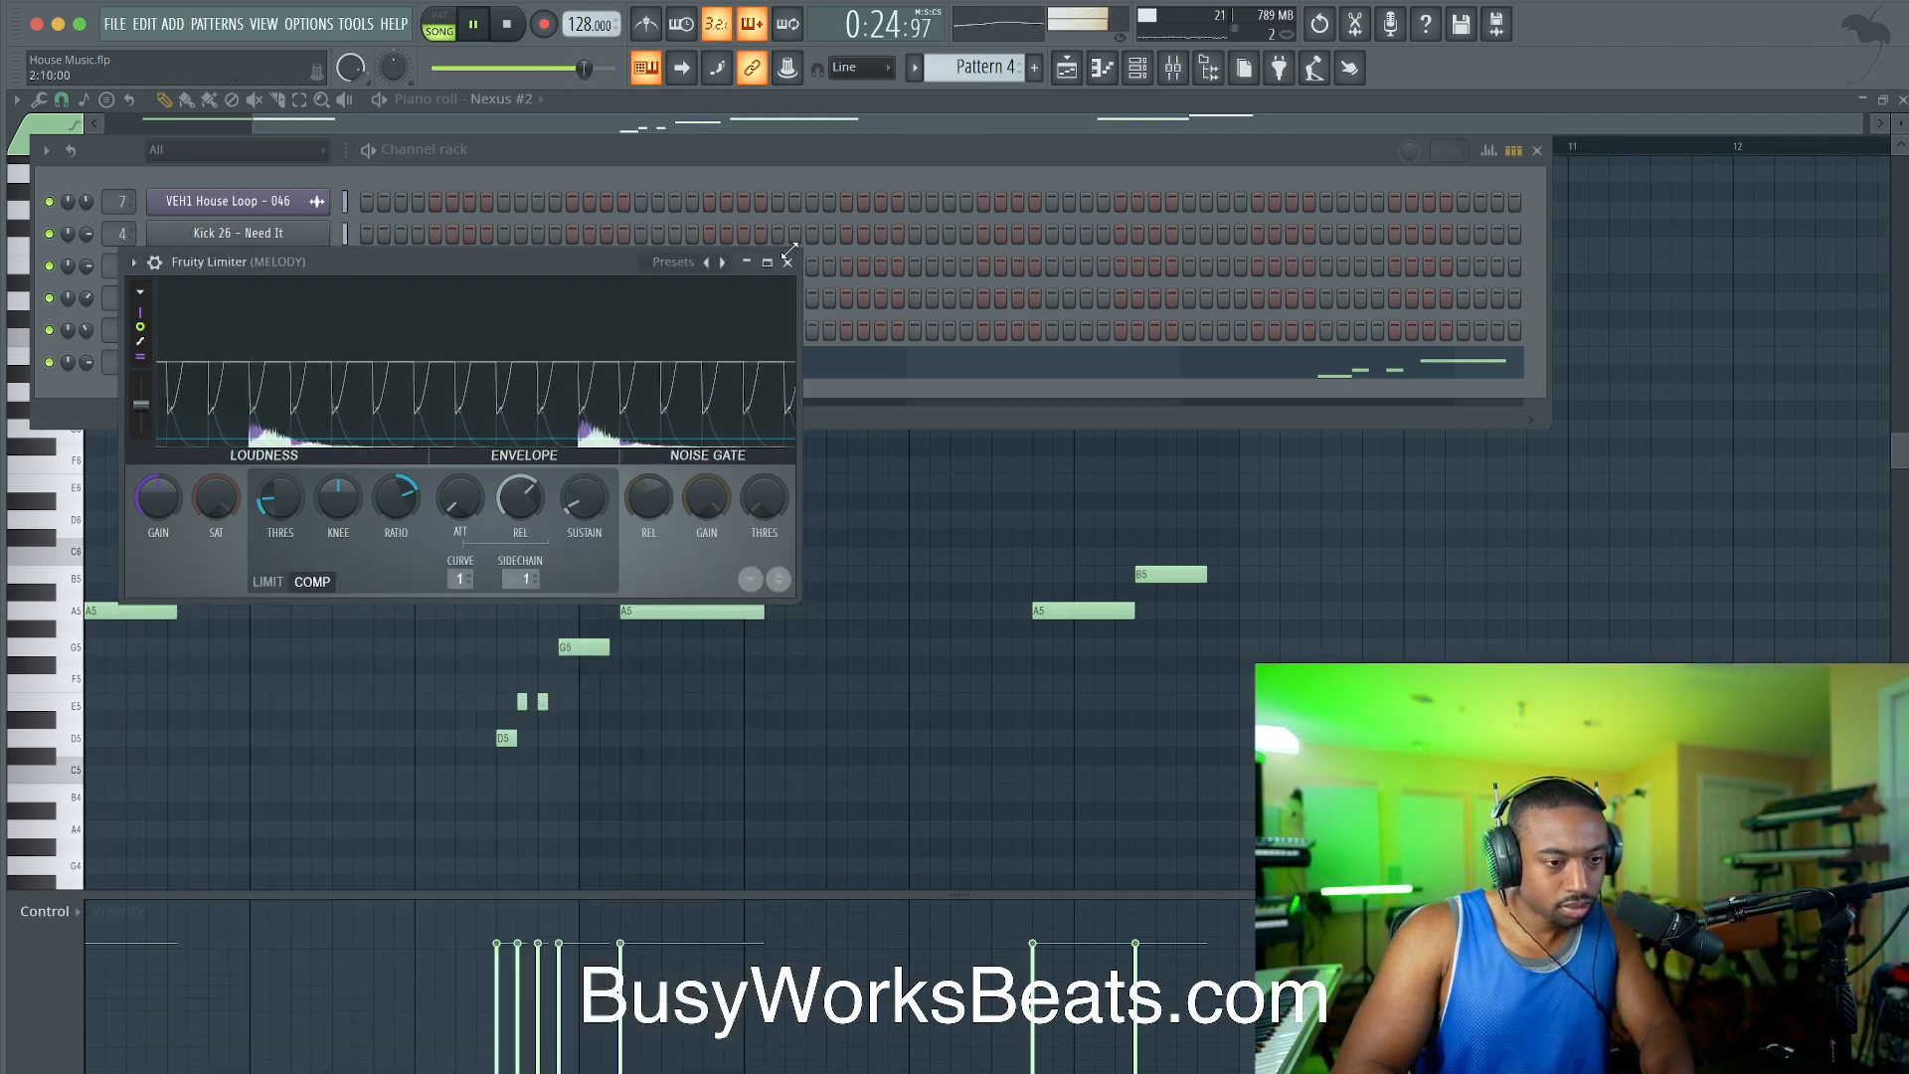
Step: Select the Pattern 4 clip on Track 5 of the playlist
click(1066, 67)
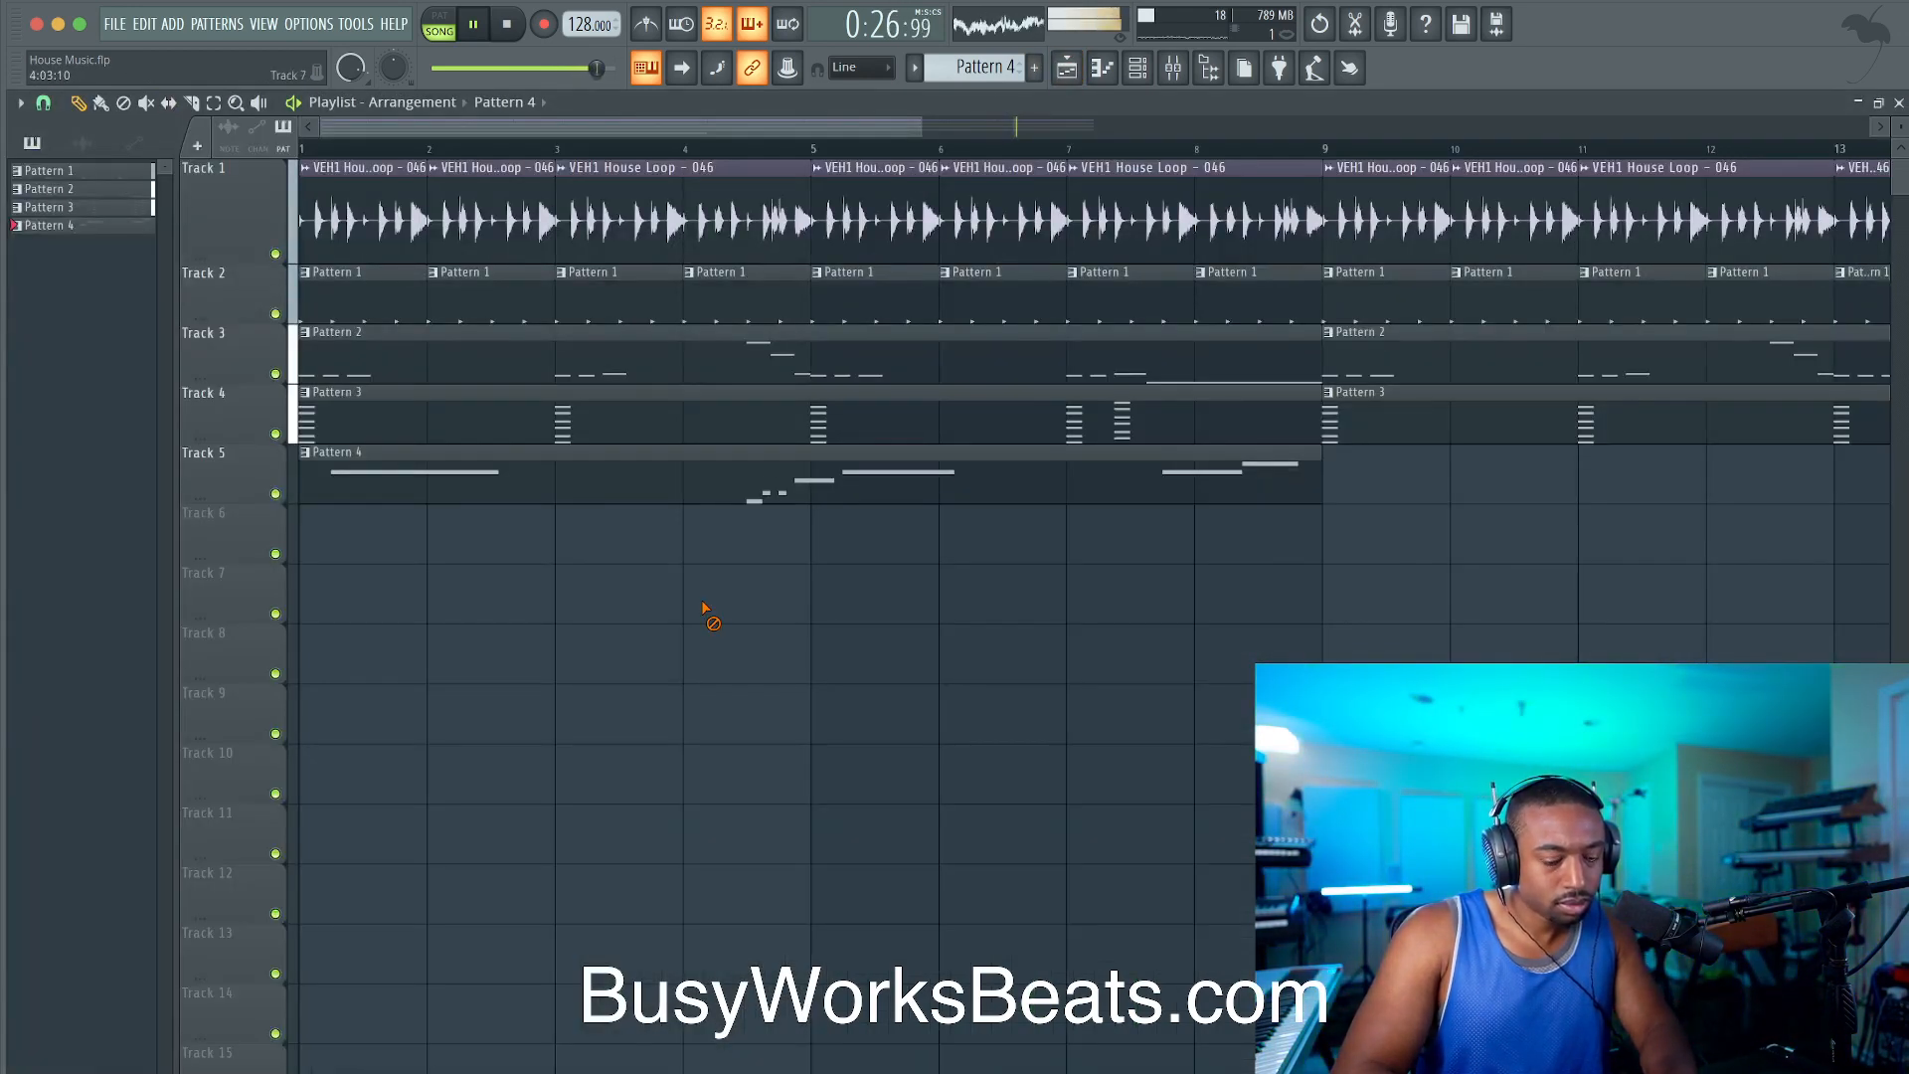
scroll(702, 609, down, 3)
click(636, 467)
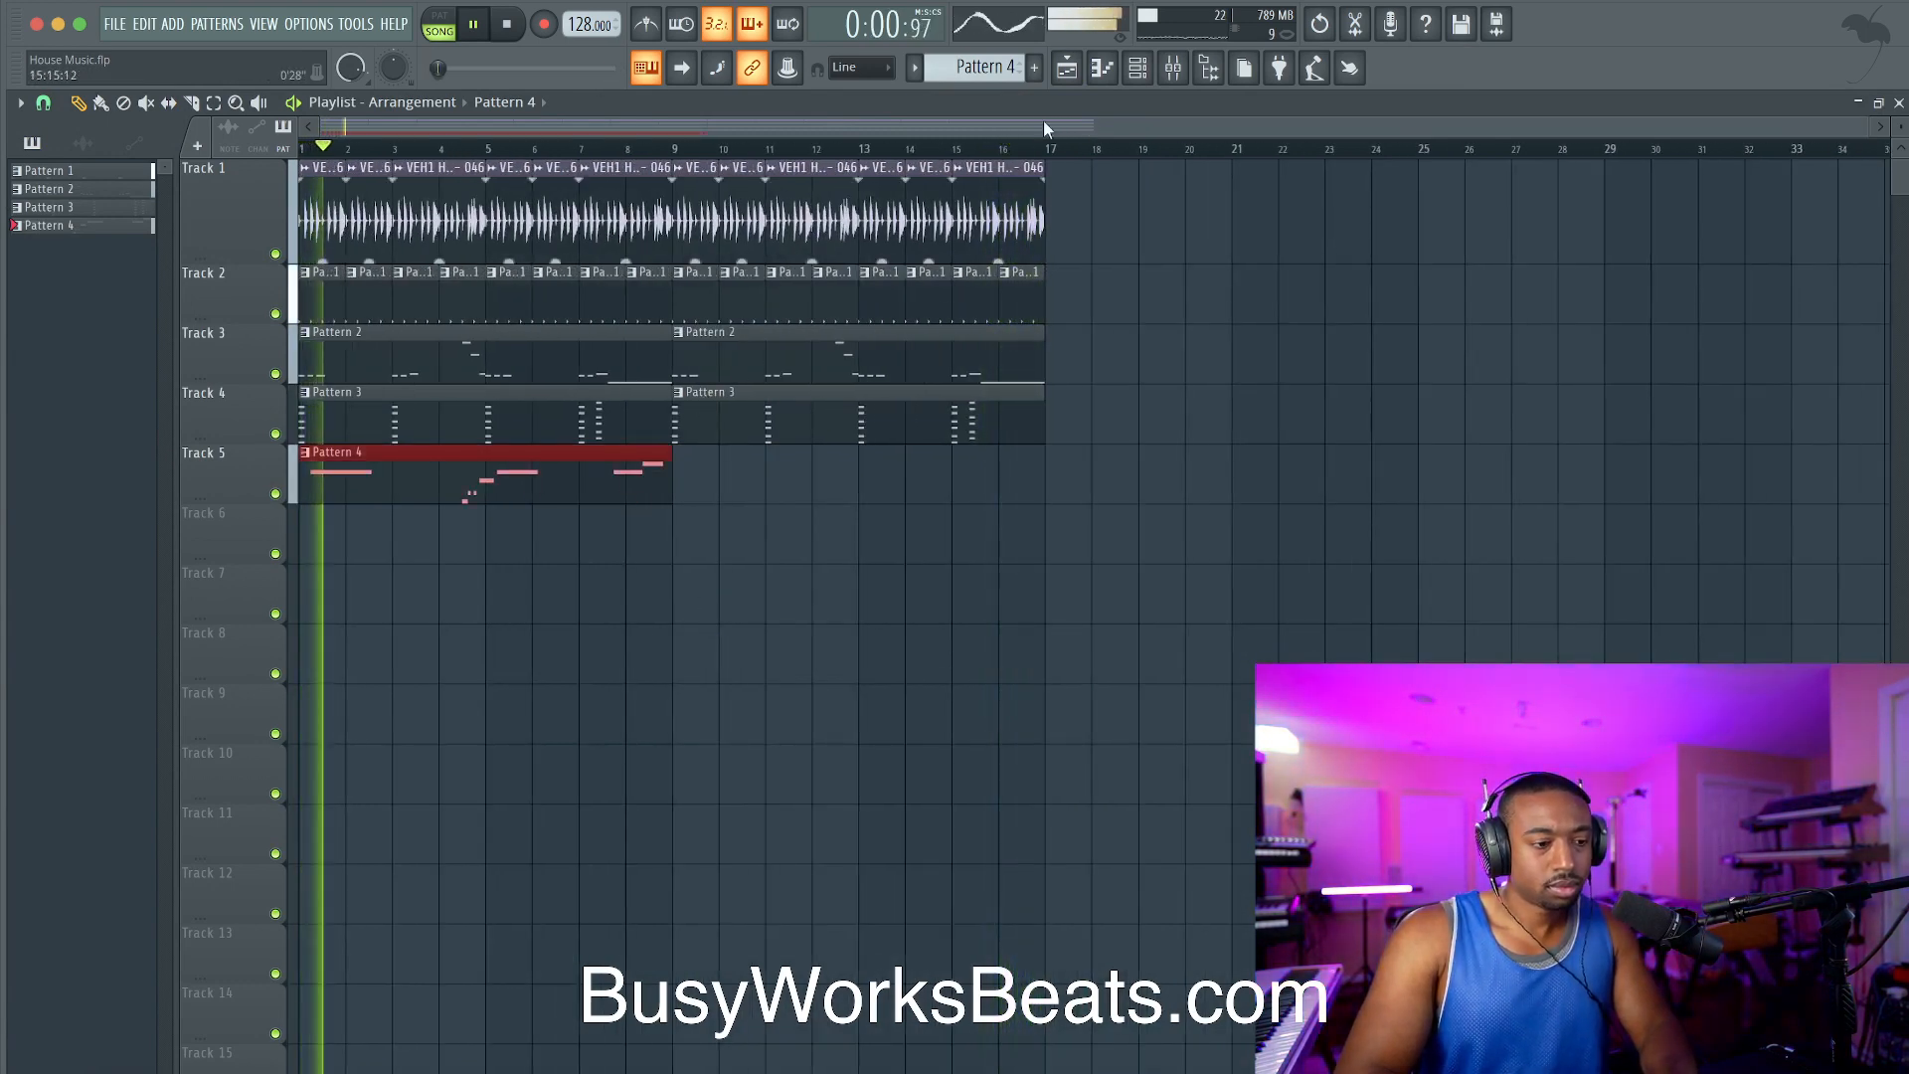
Step: Restart the song with mixer track Insert 2 muted and inspect the drum loop track in the mixer
key(F6)
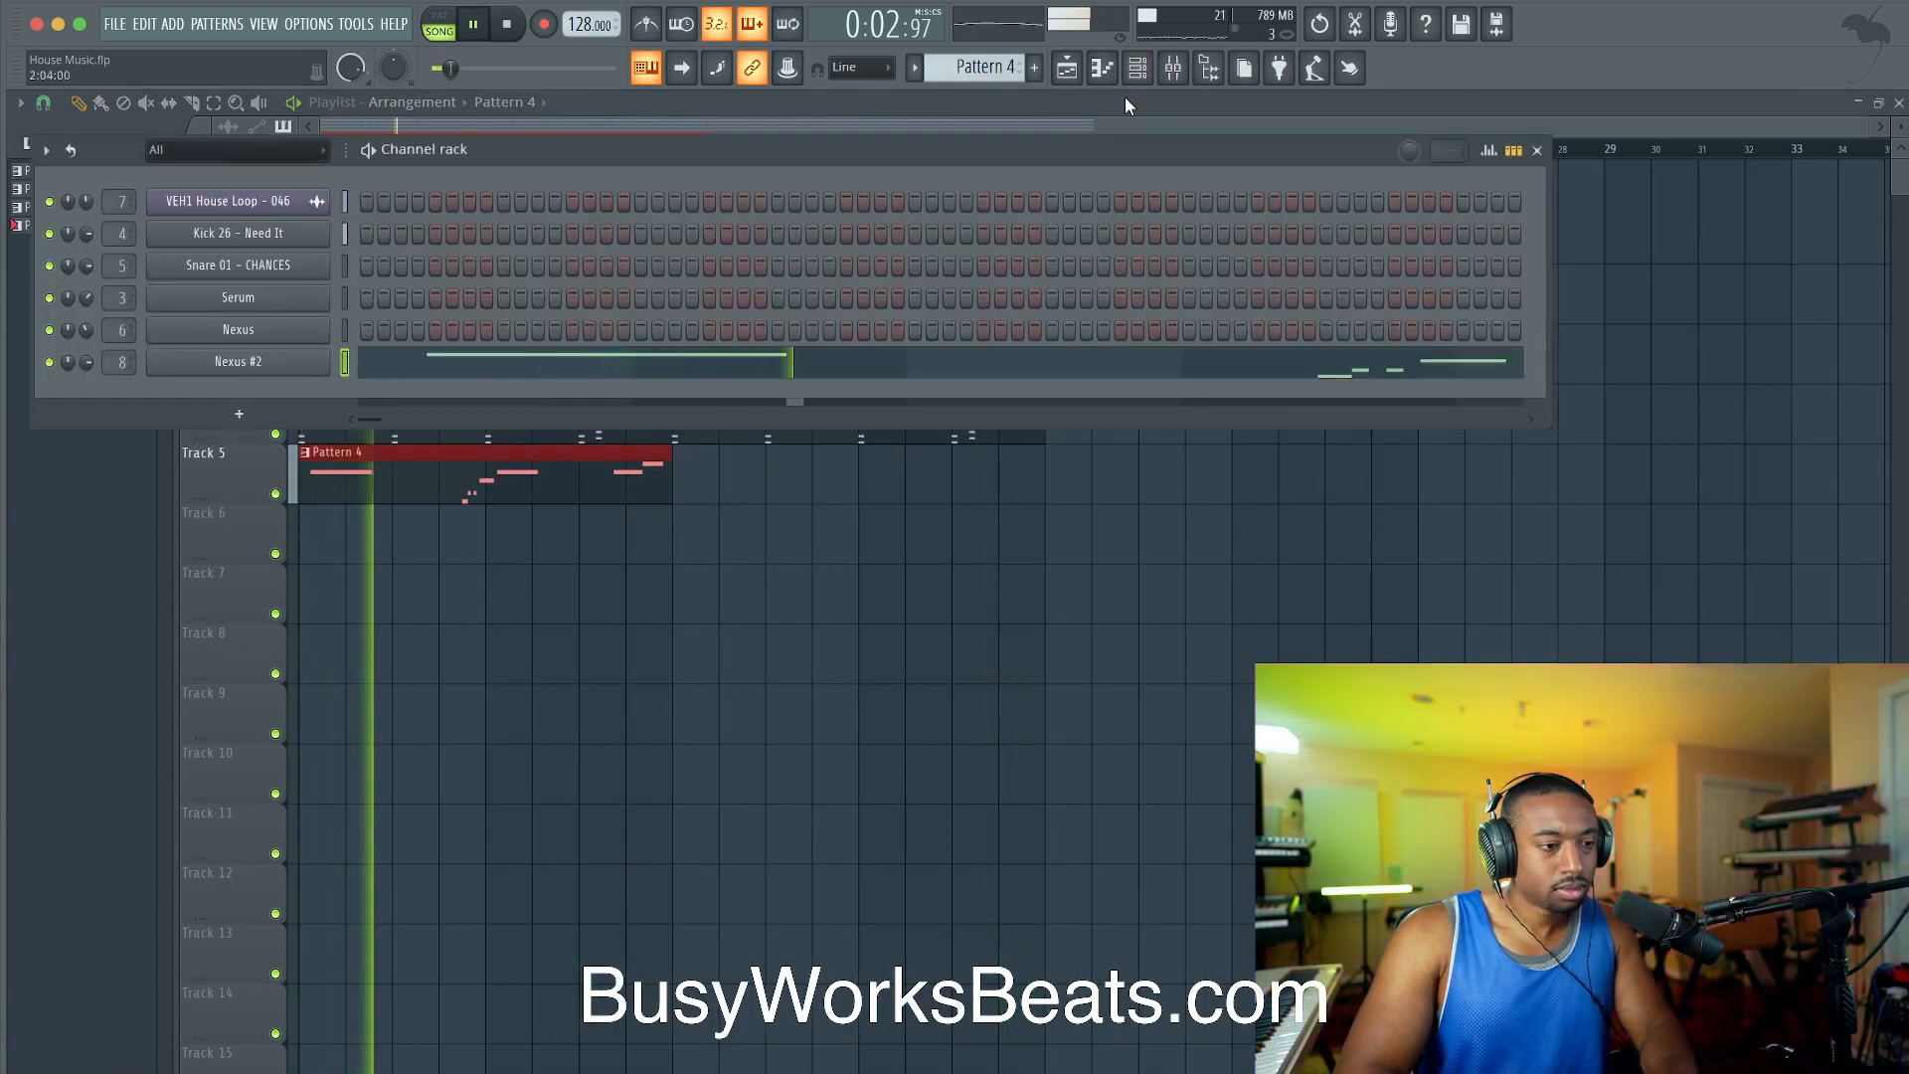
click(1179, 75)
key(space)
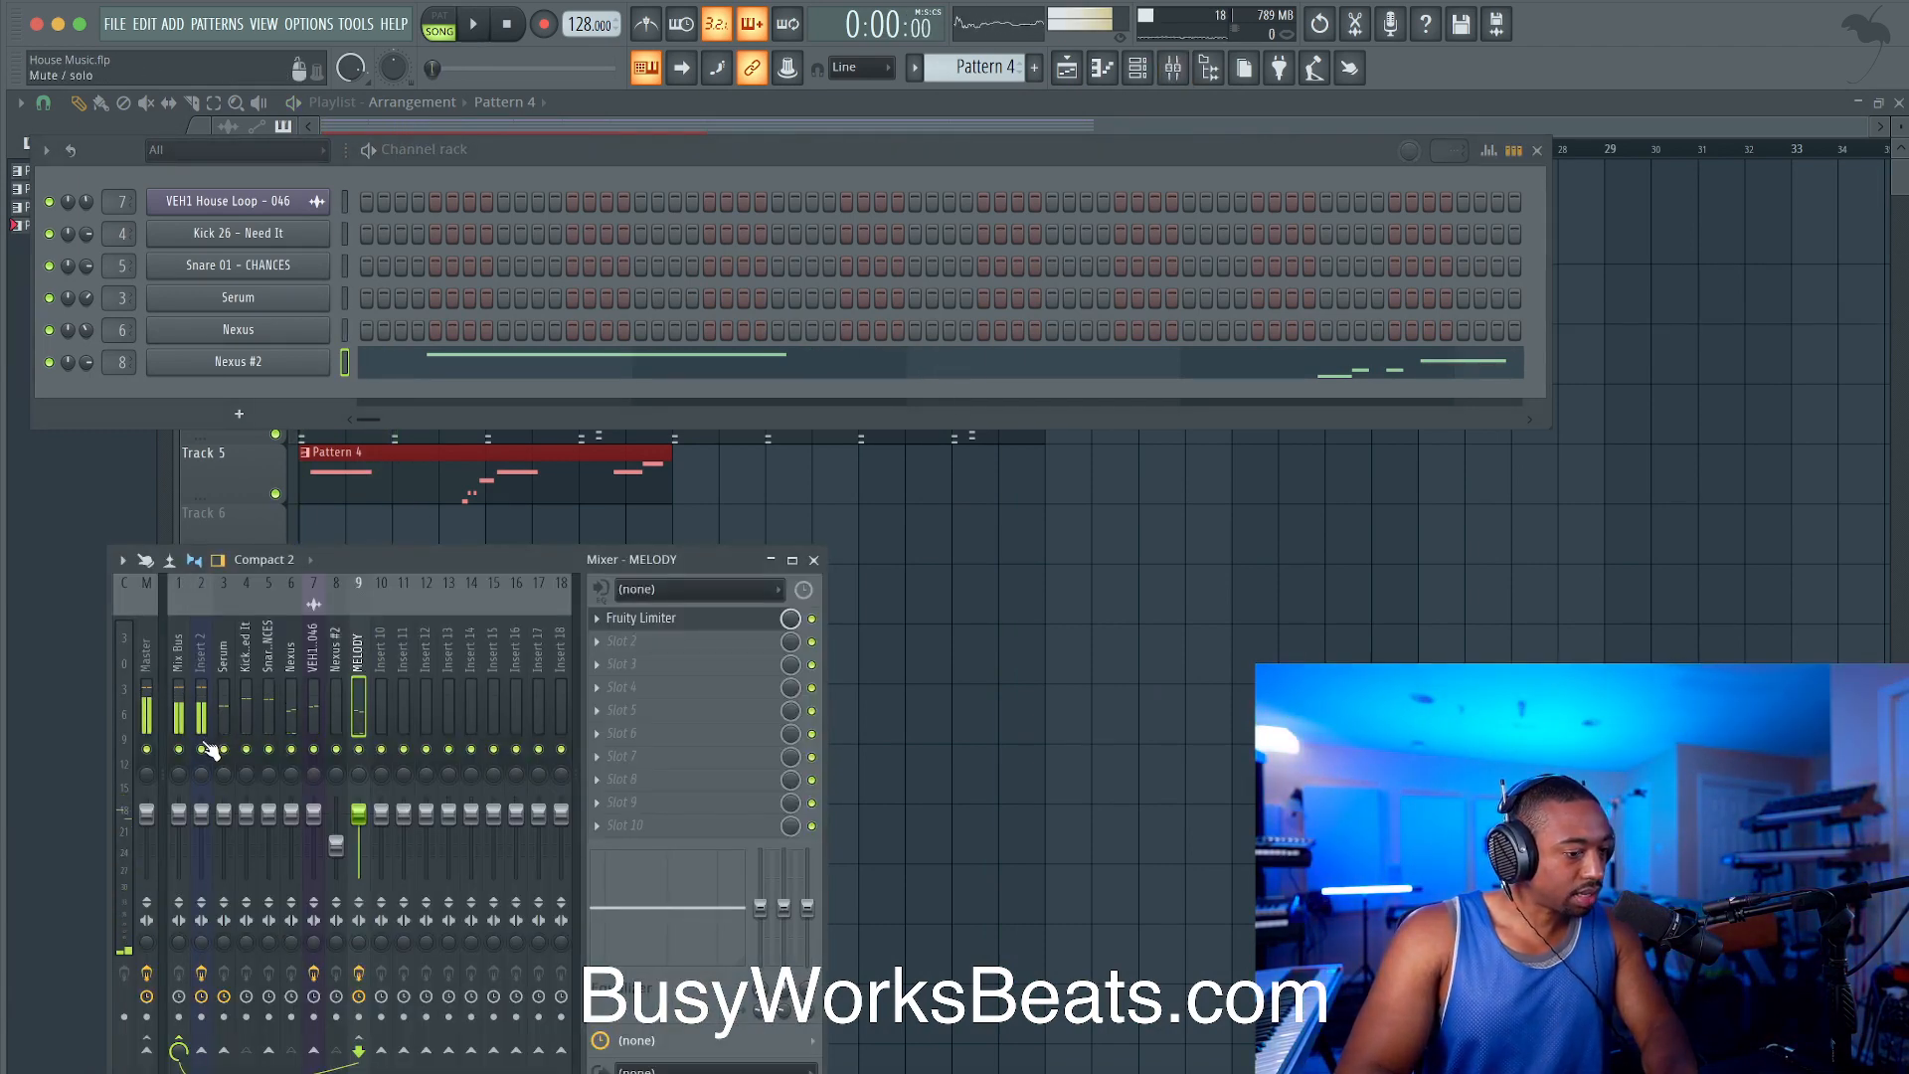
key(space)
click(205, 696)
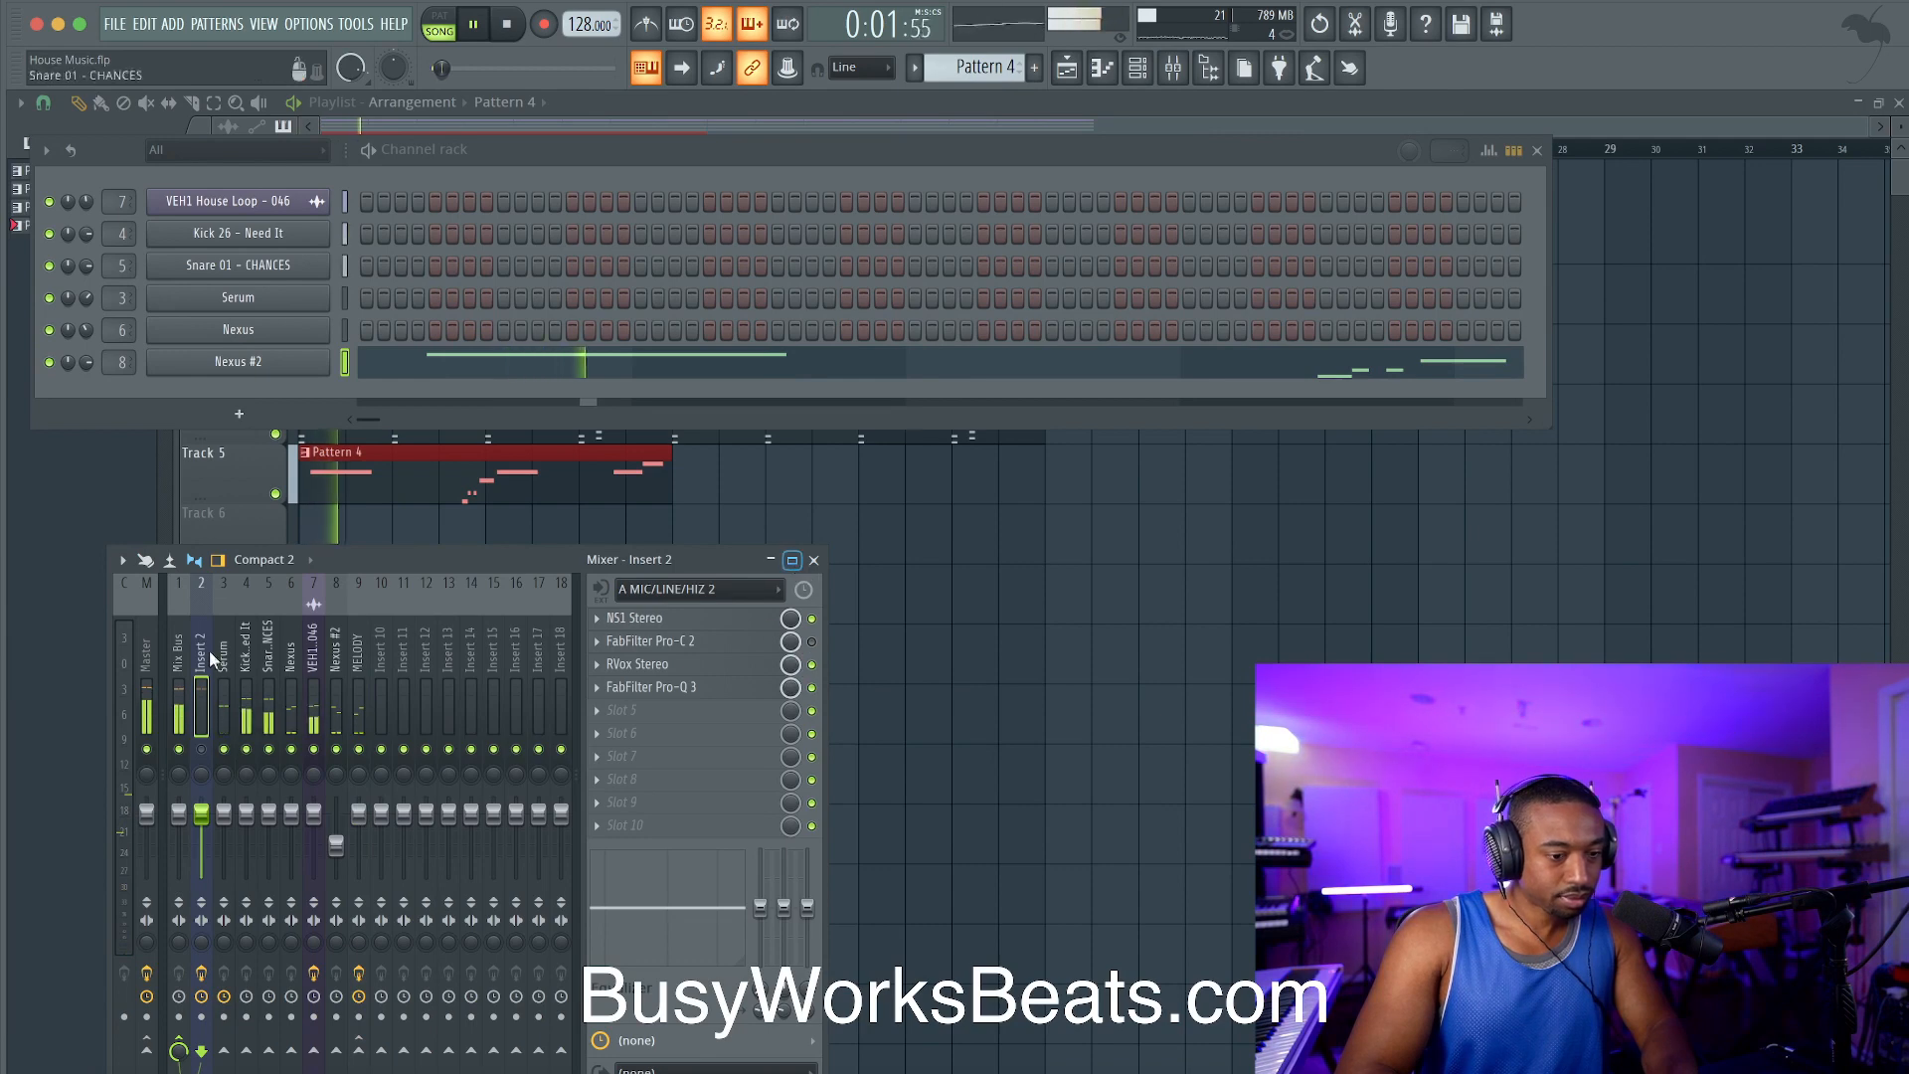
click(253, 680)
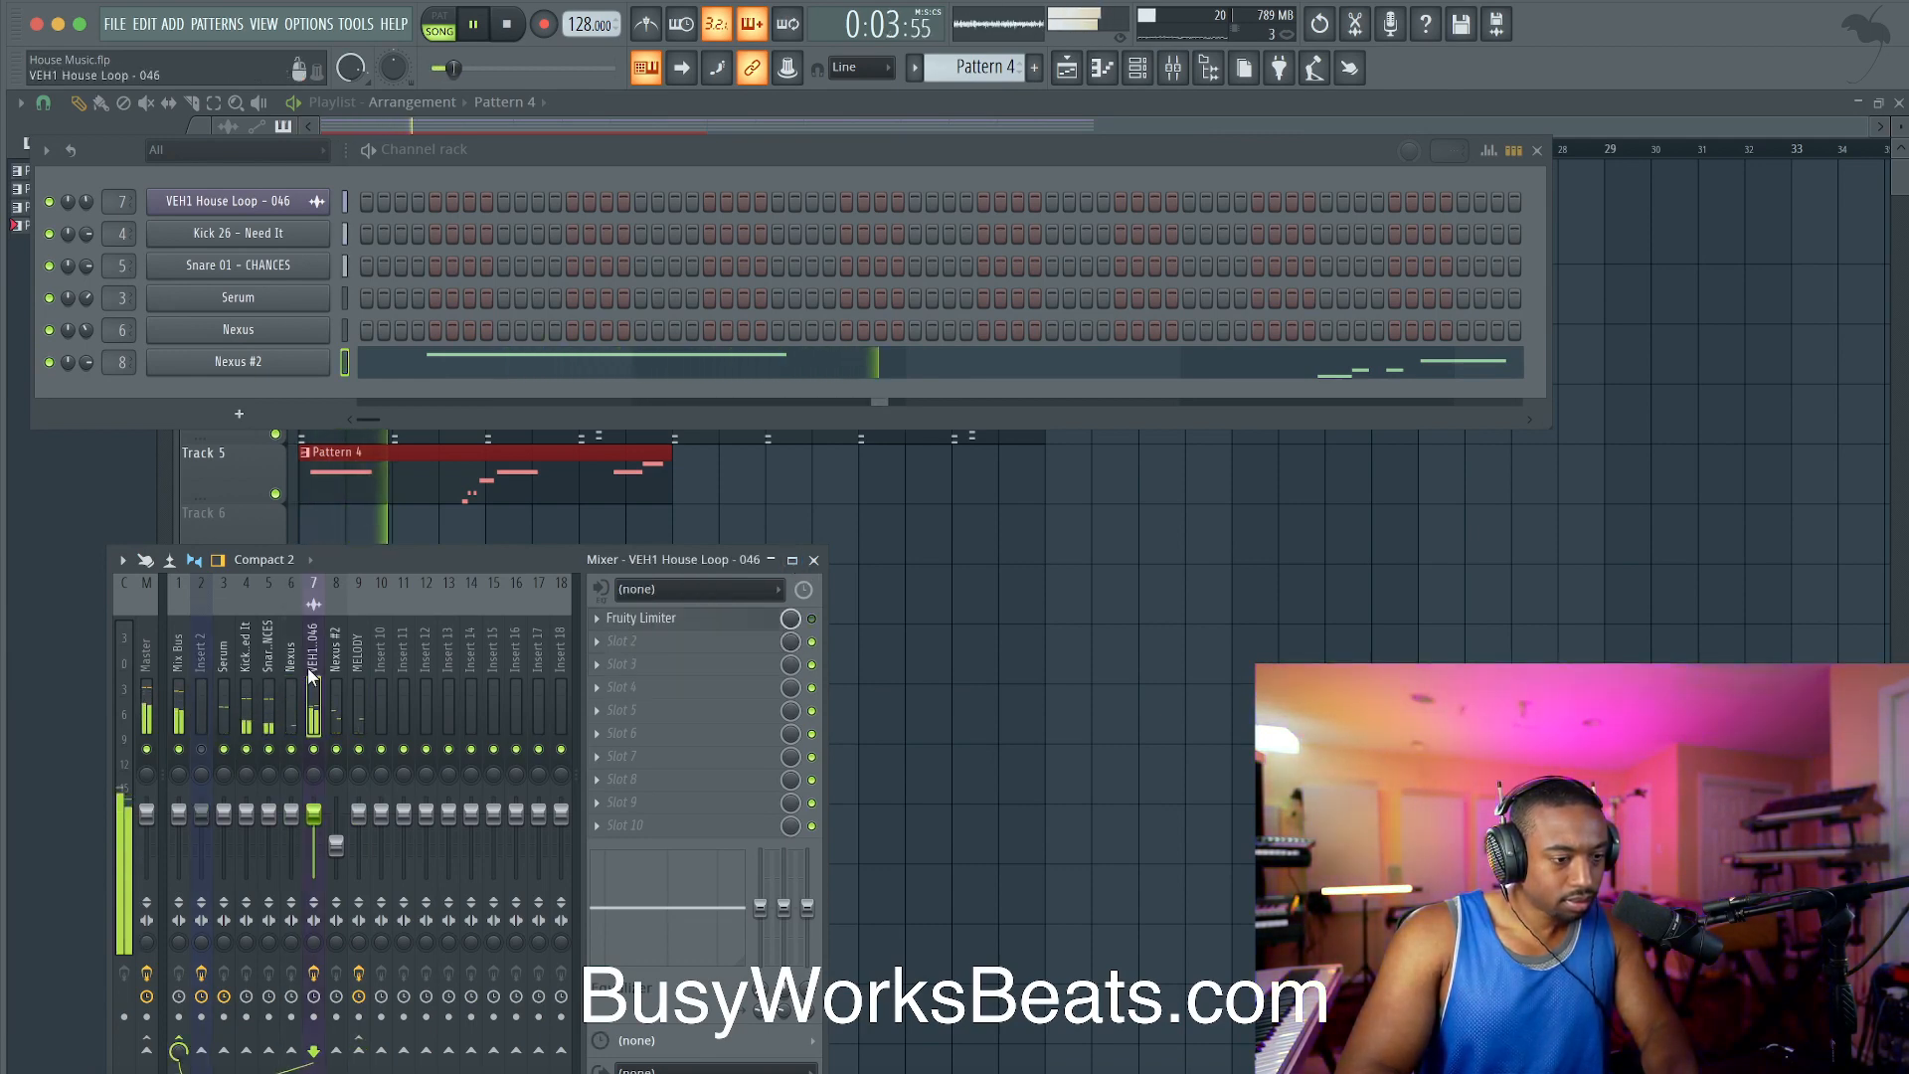
Step: Route the Serum mixer track only to the MELODY track
click(224, 696)
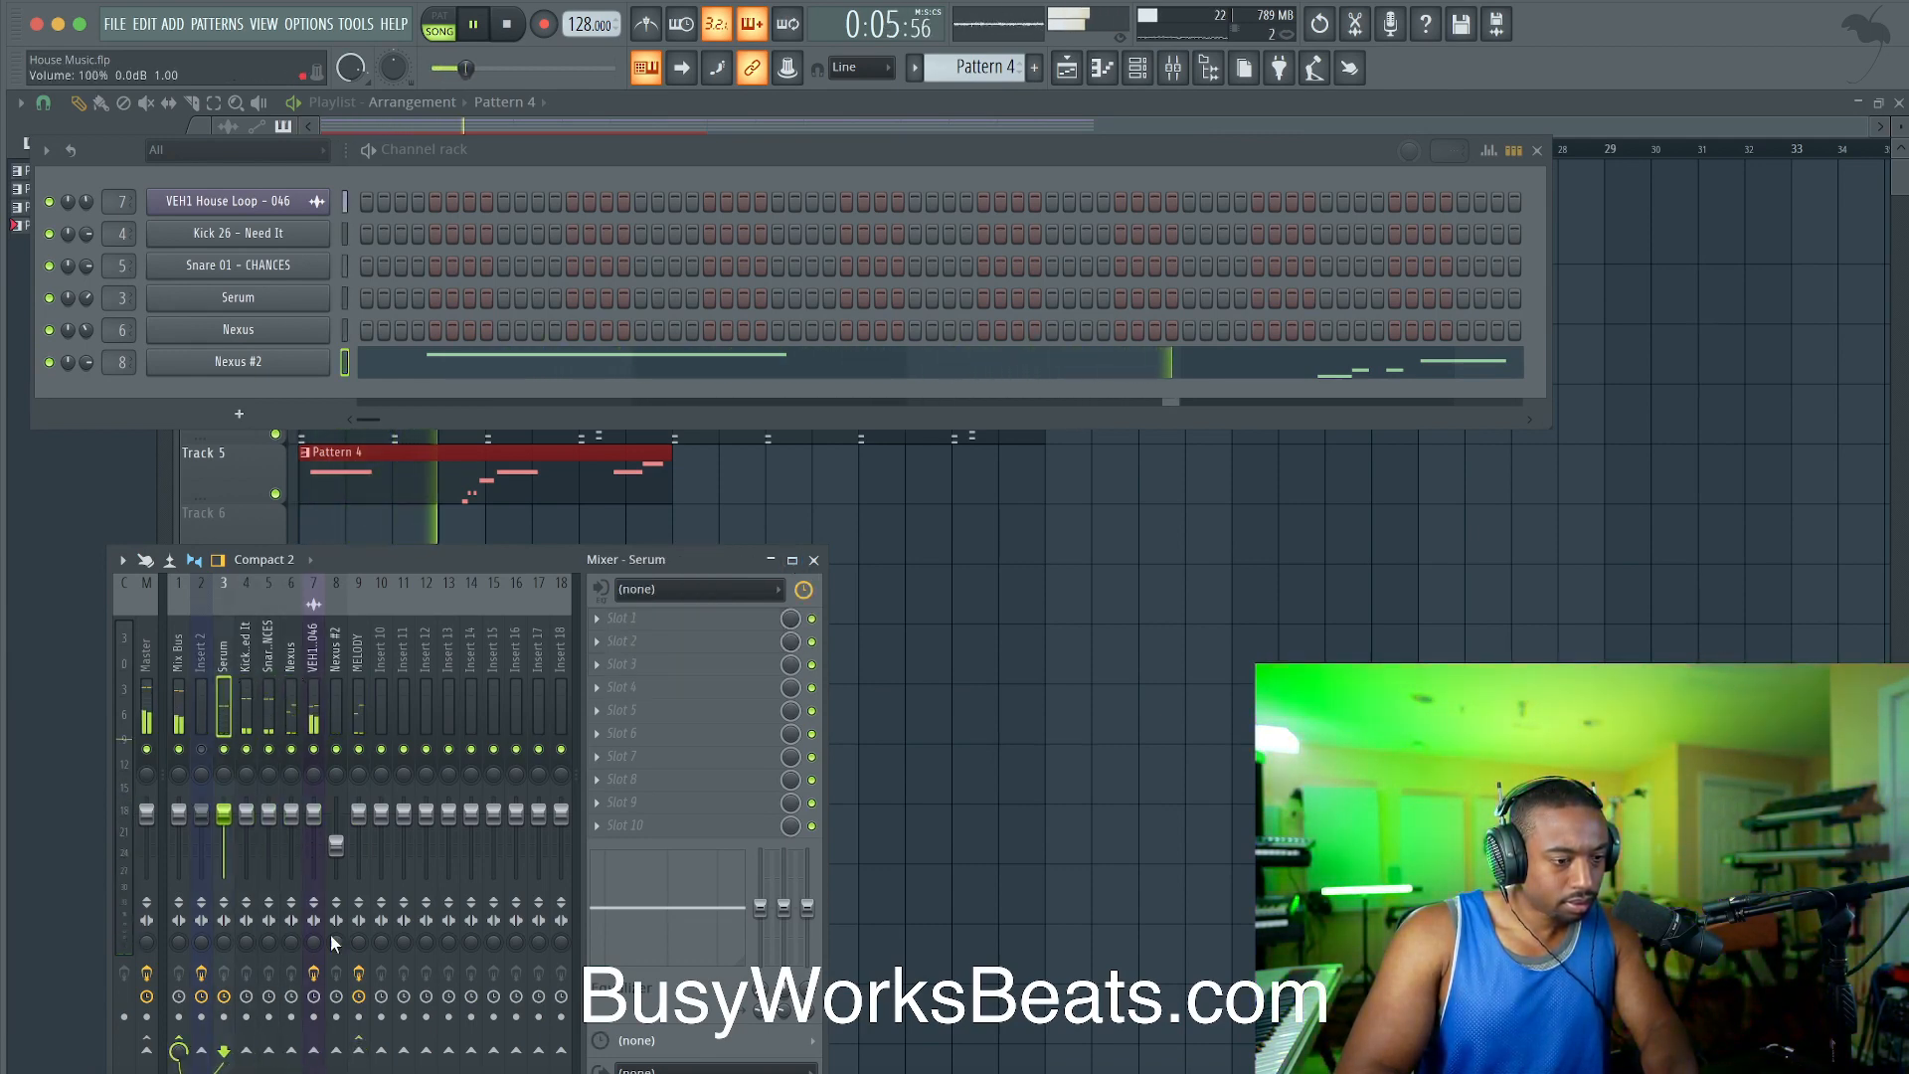
right_click(360, 1056)
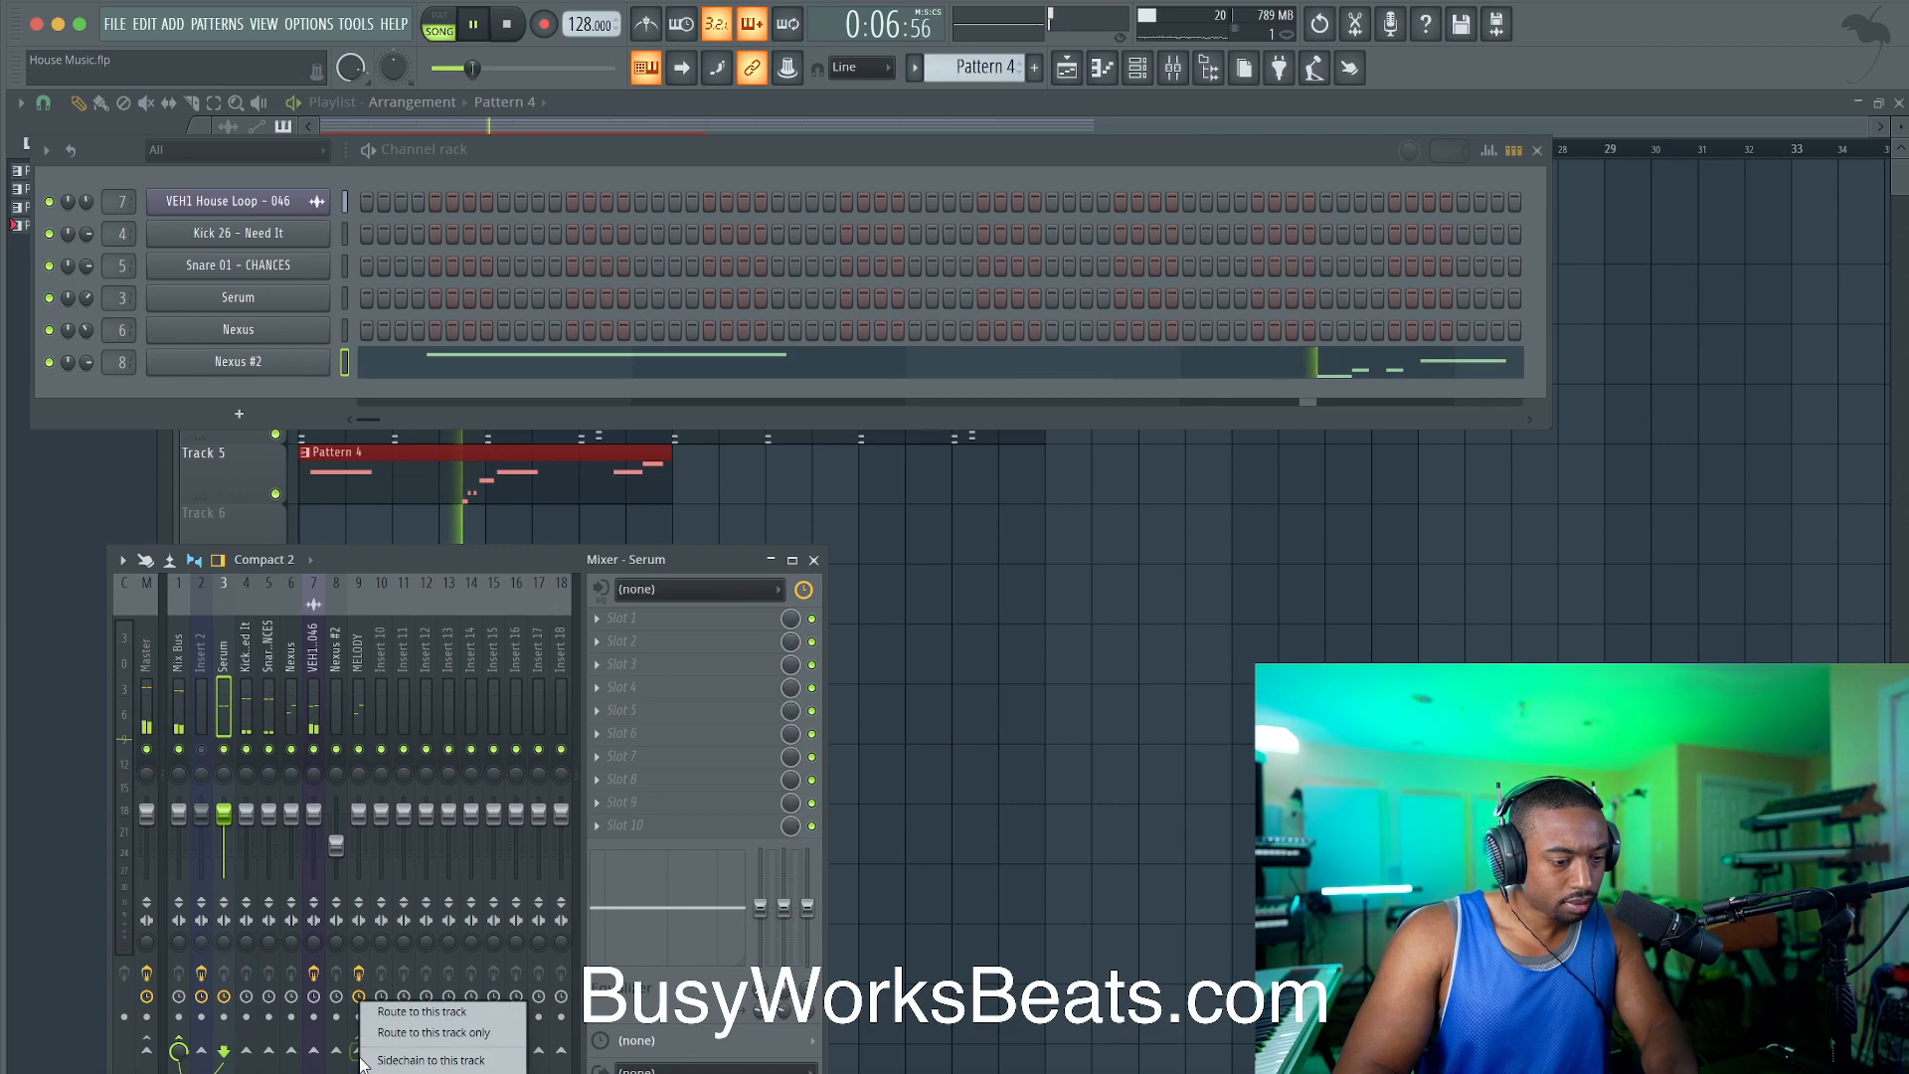
click(414, 1034)
Step: Set the sidechain input of MELODY's Fruity Limiter to 2
click(360, 704)
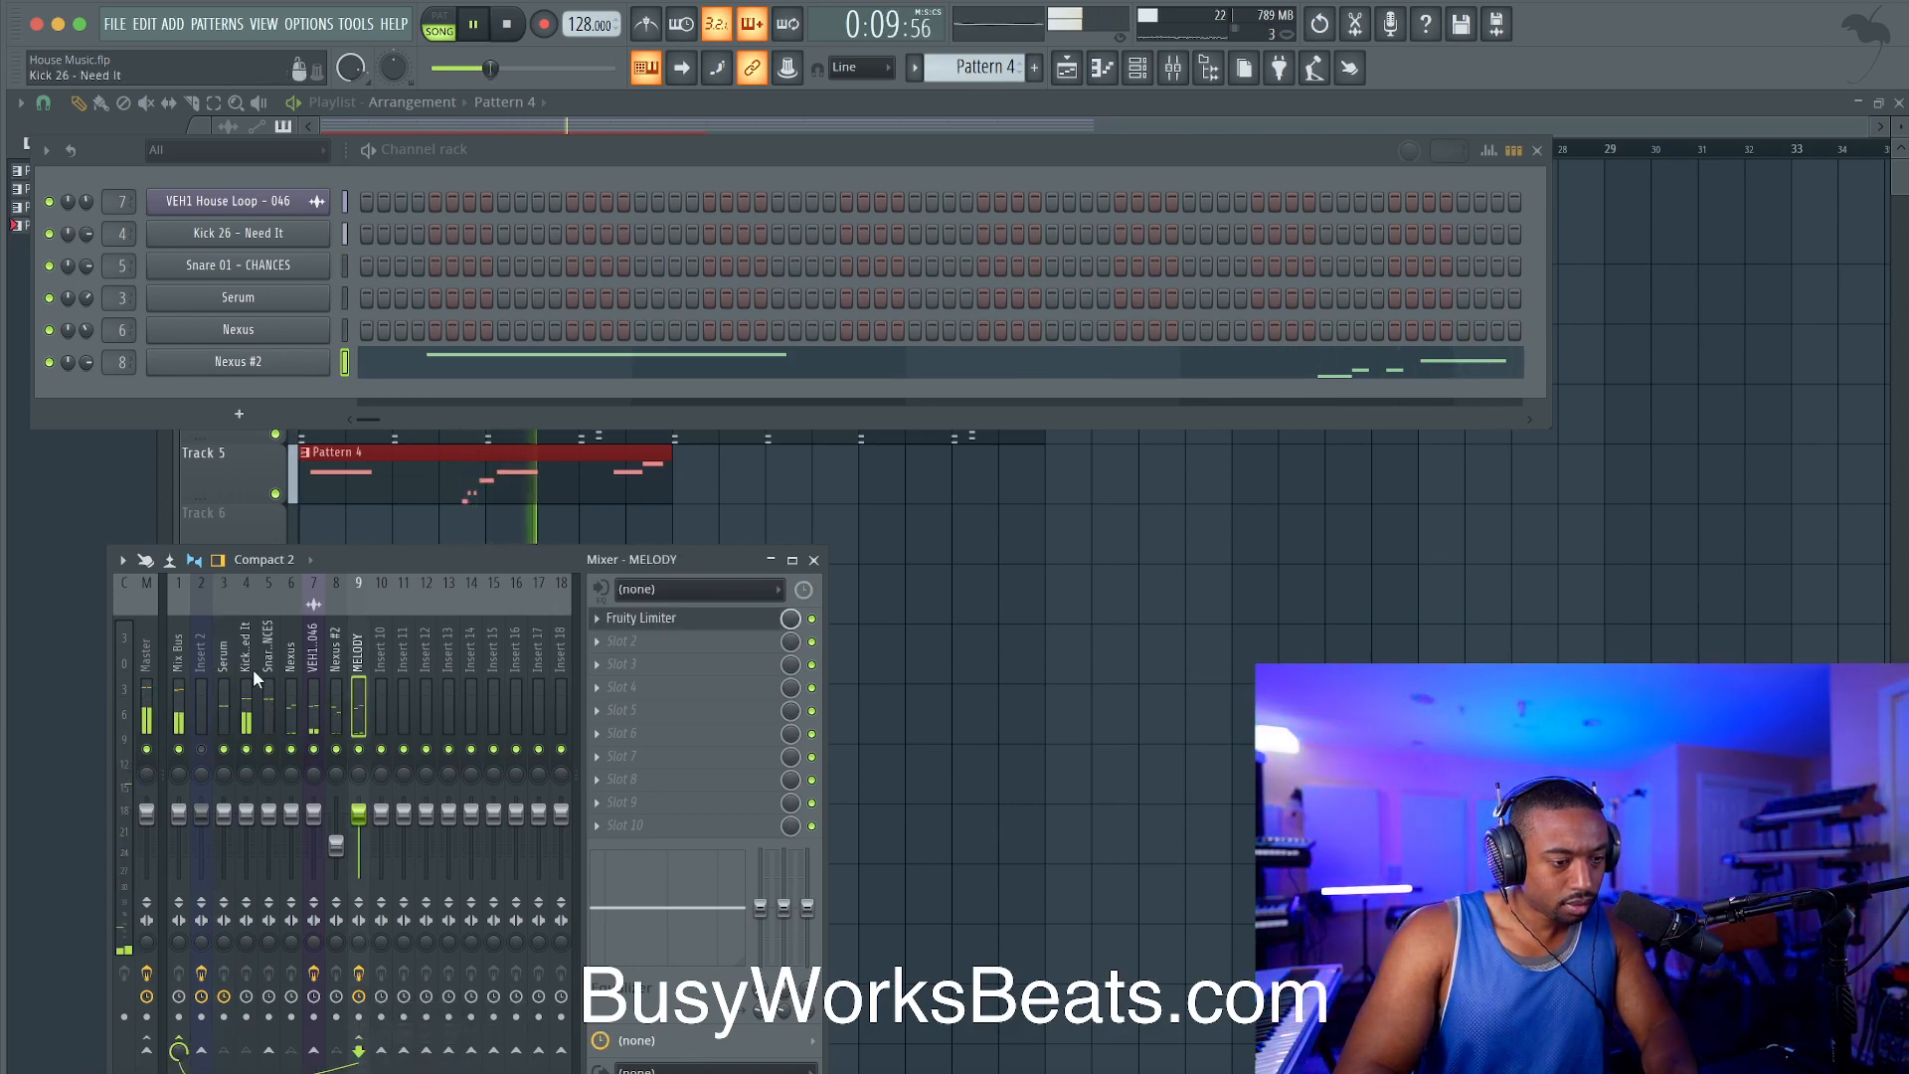
click(684, 634)
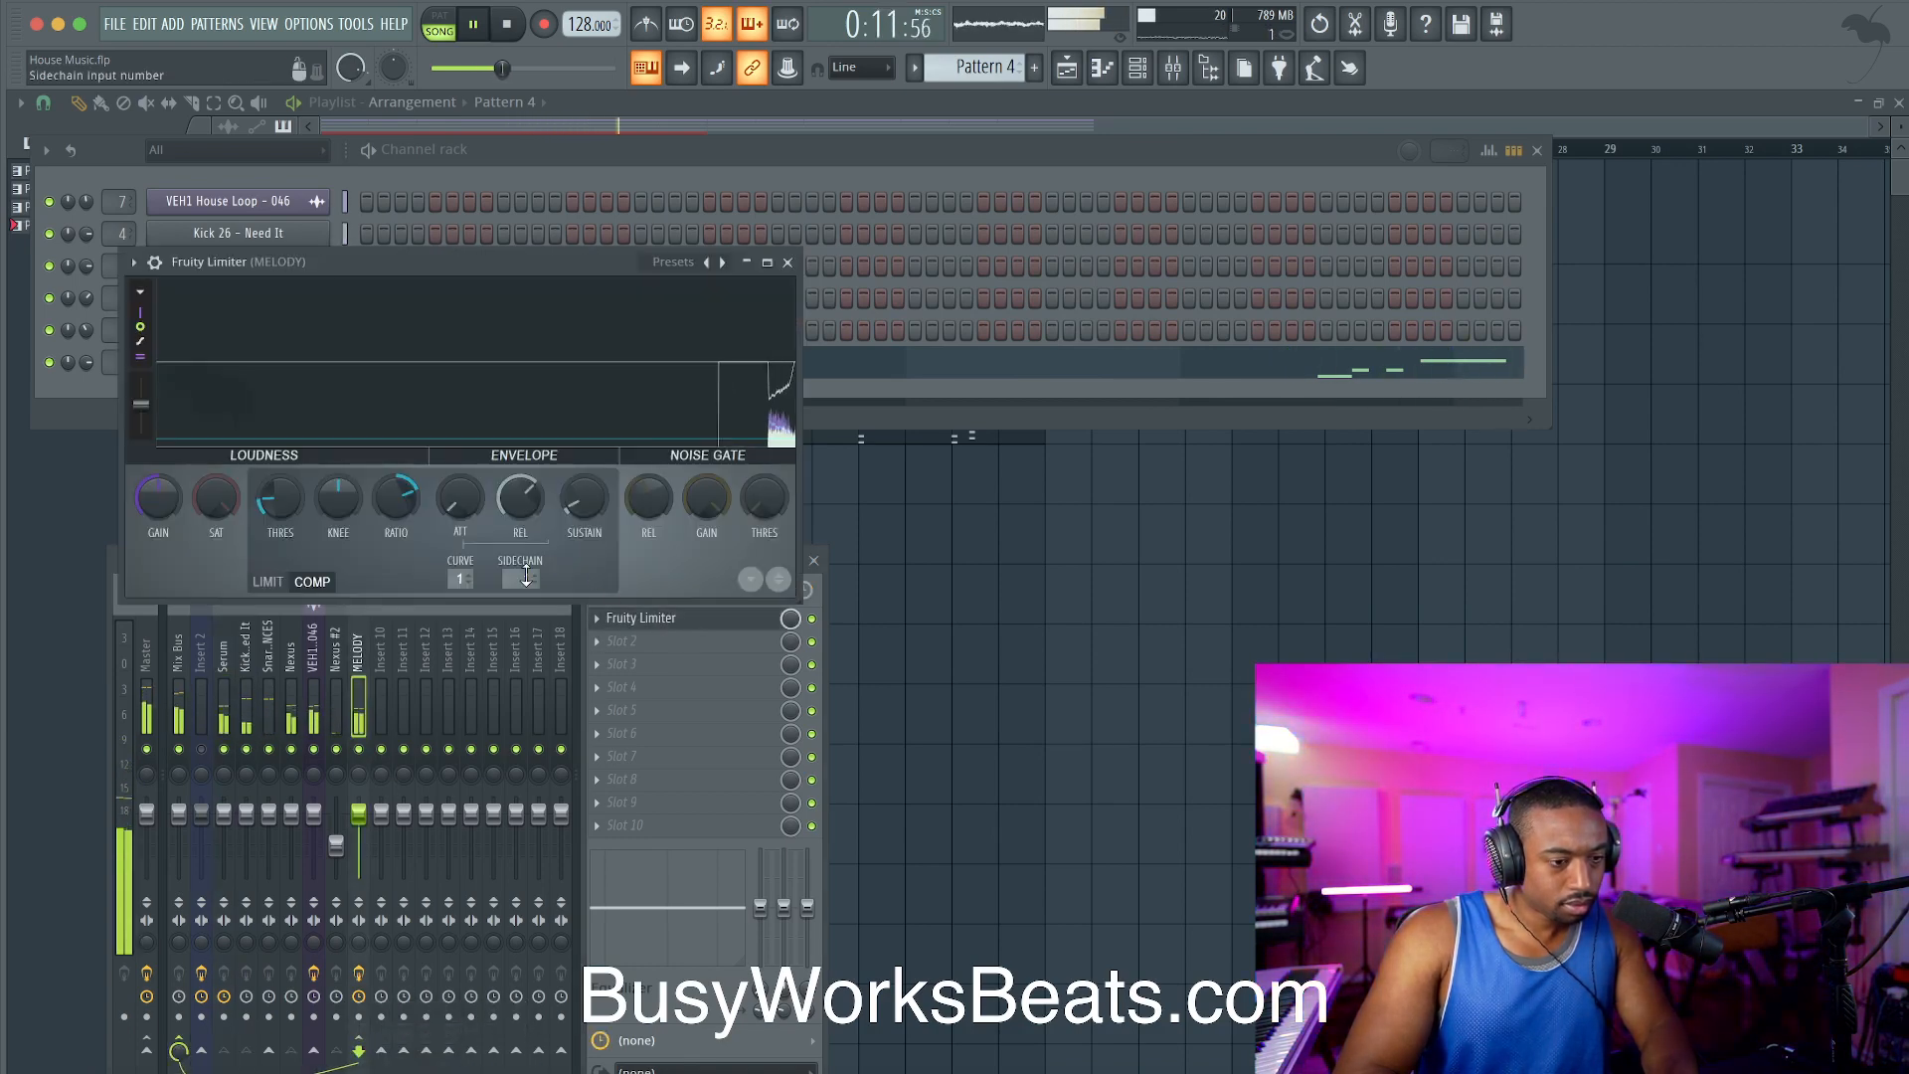
click(526, 579)
click(588, 636)
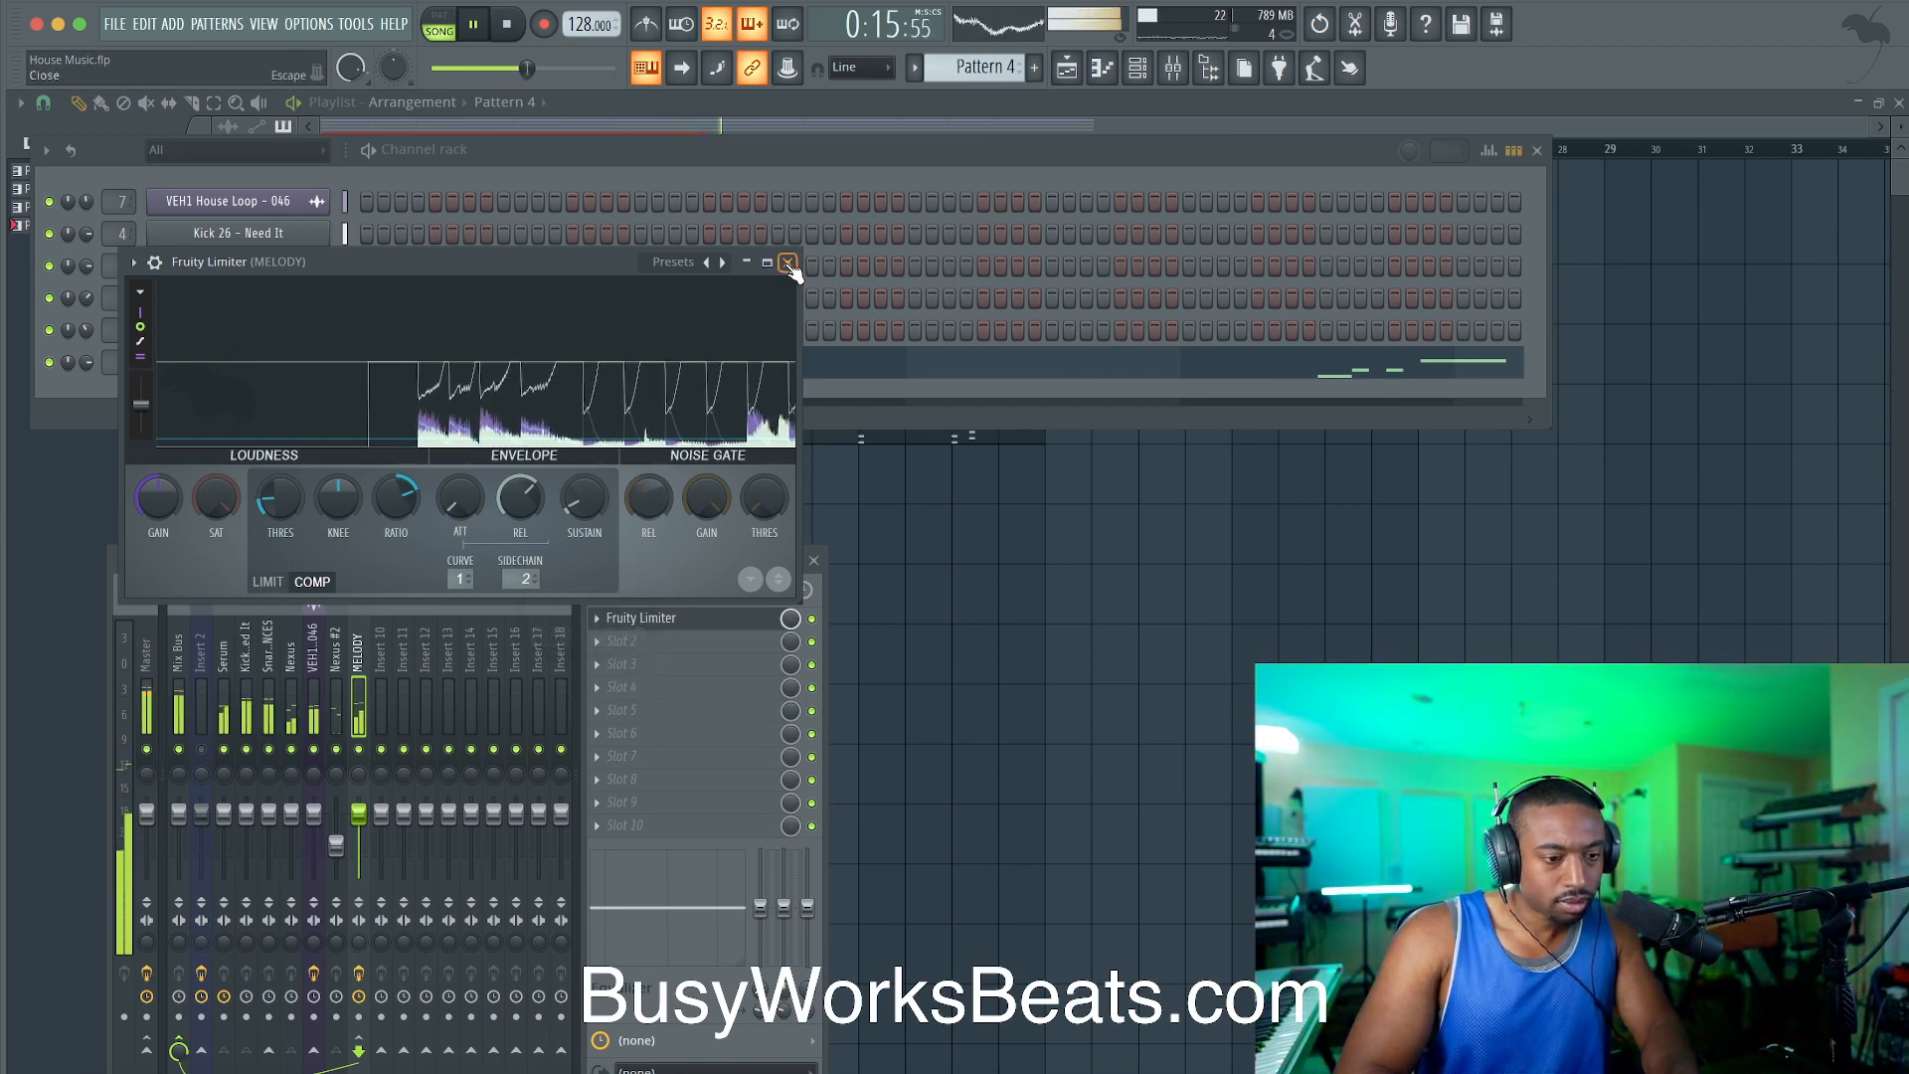
click(787, 262)
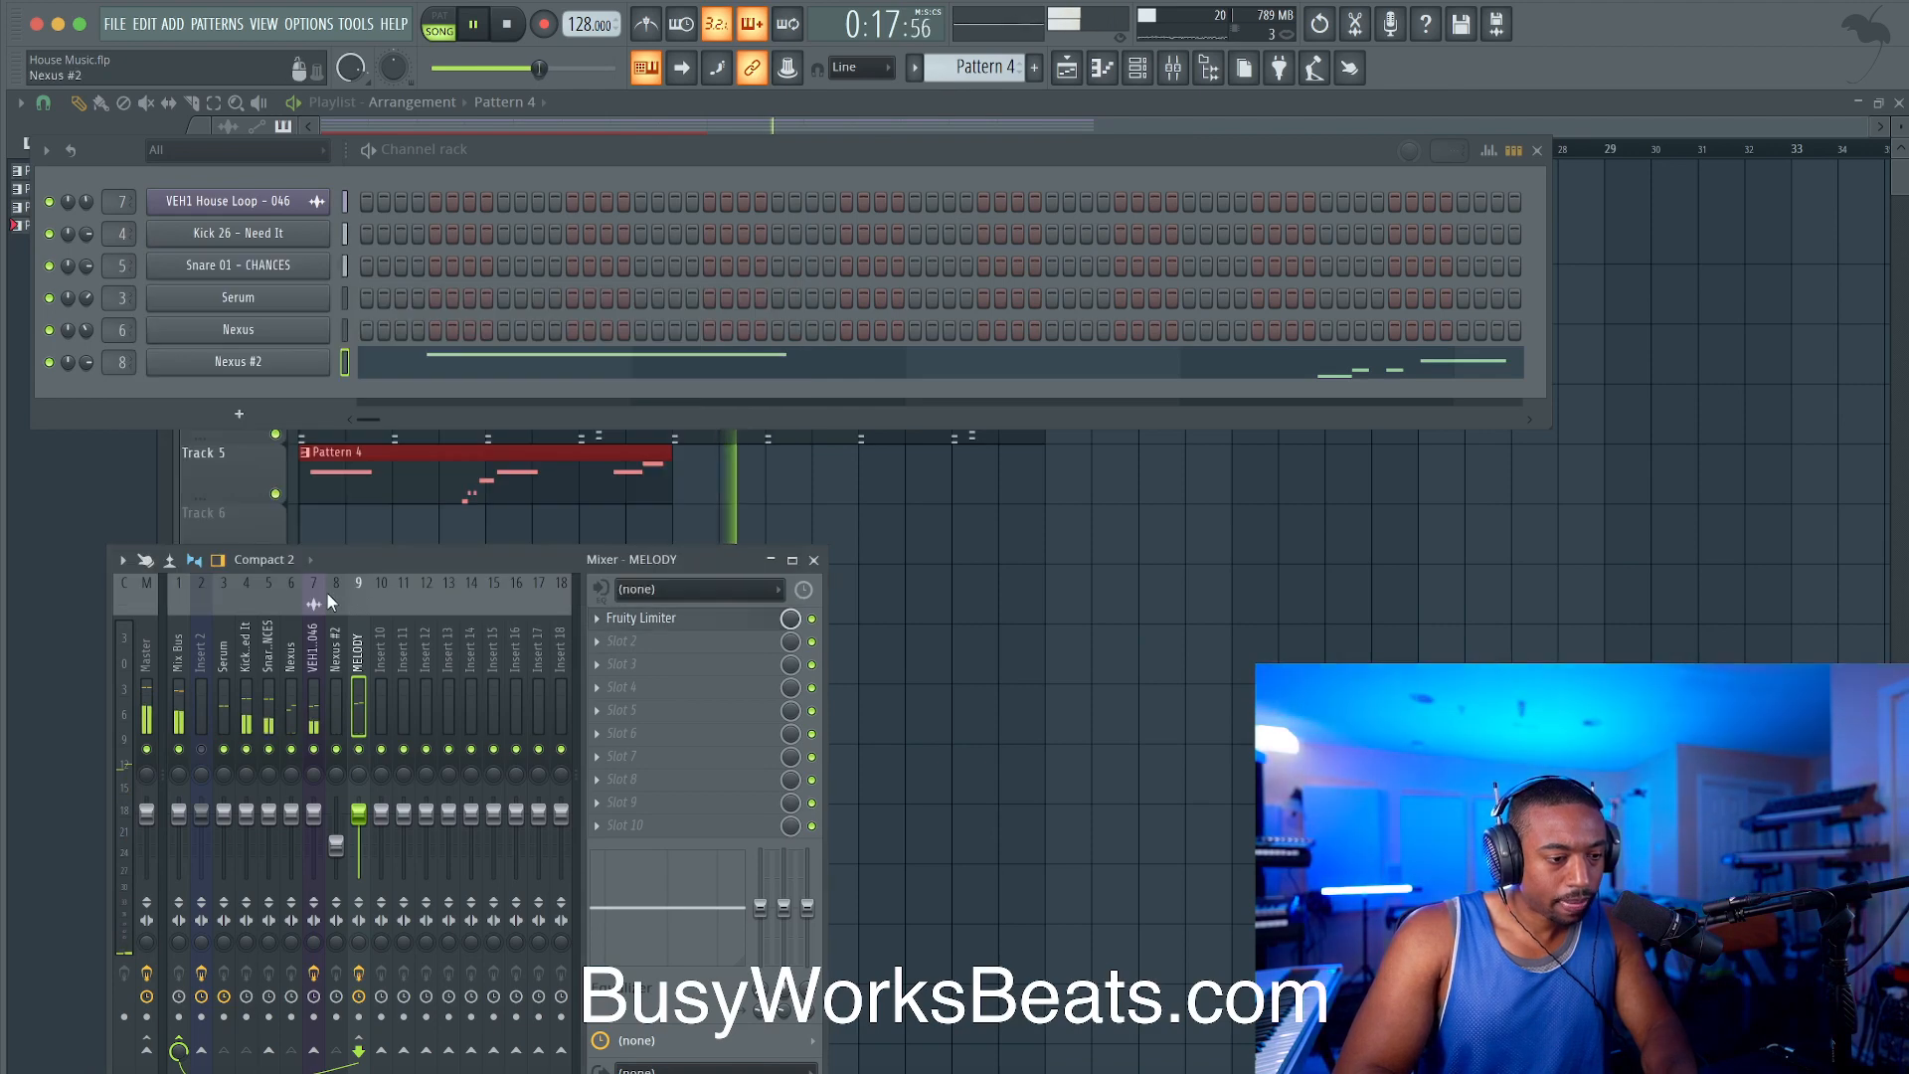
click(814, 559)
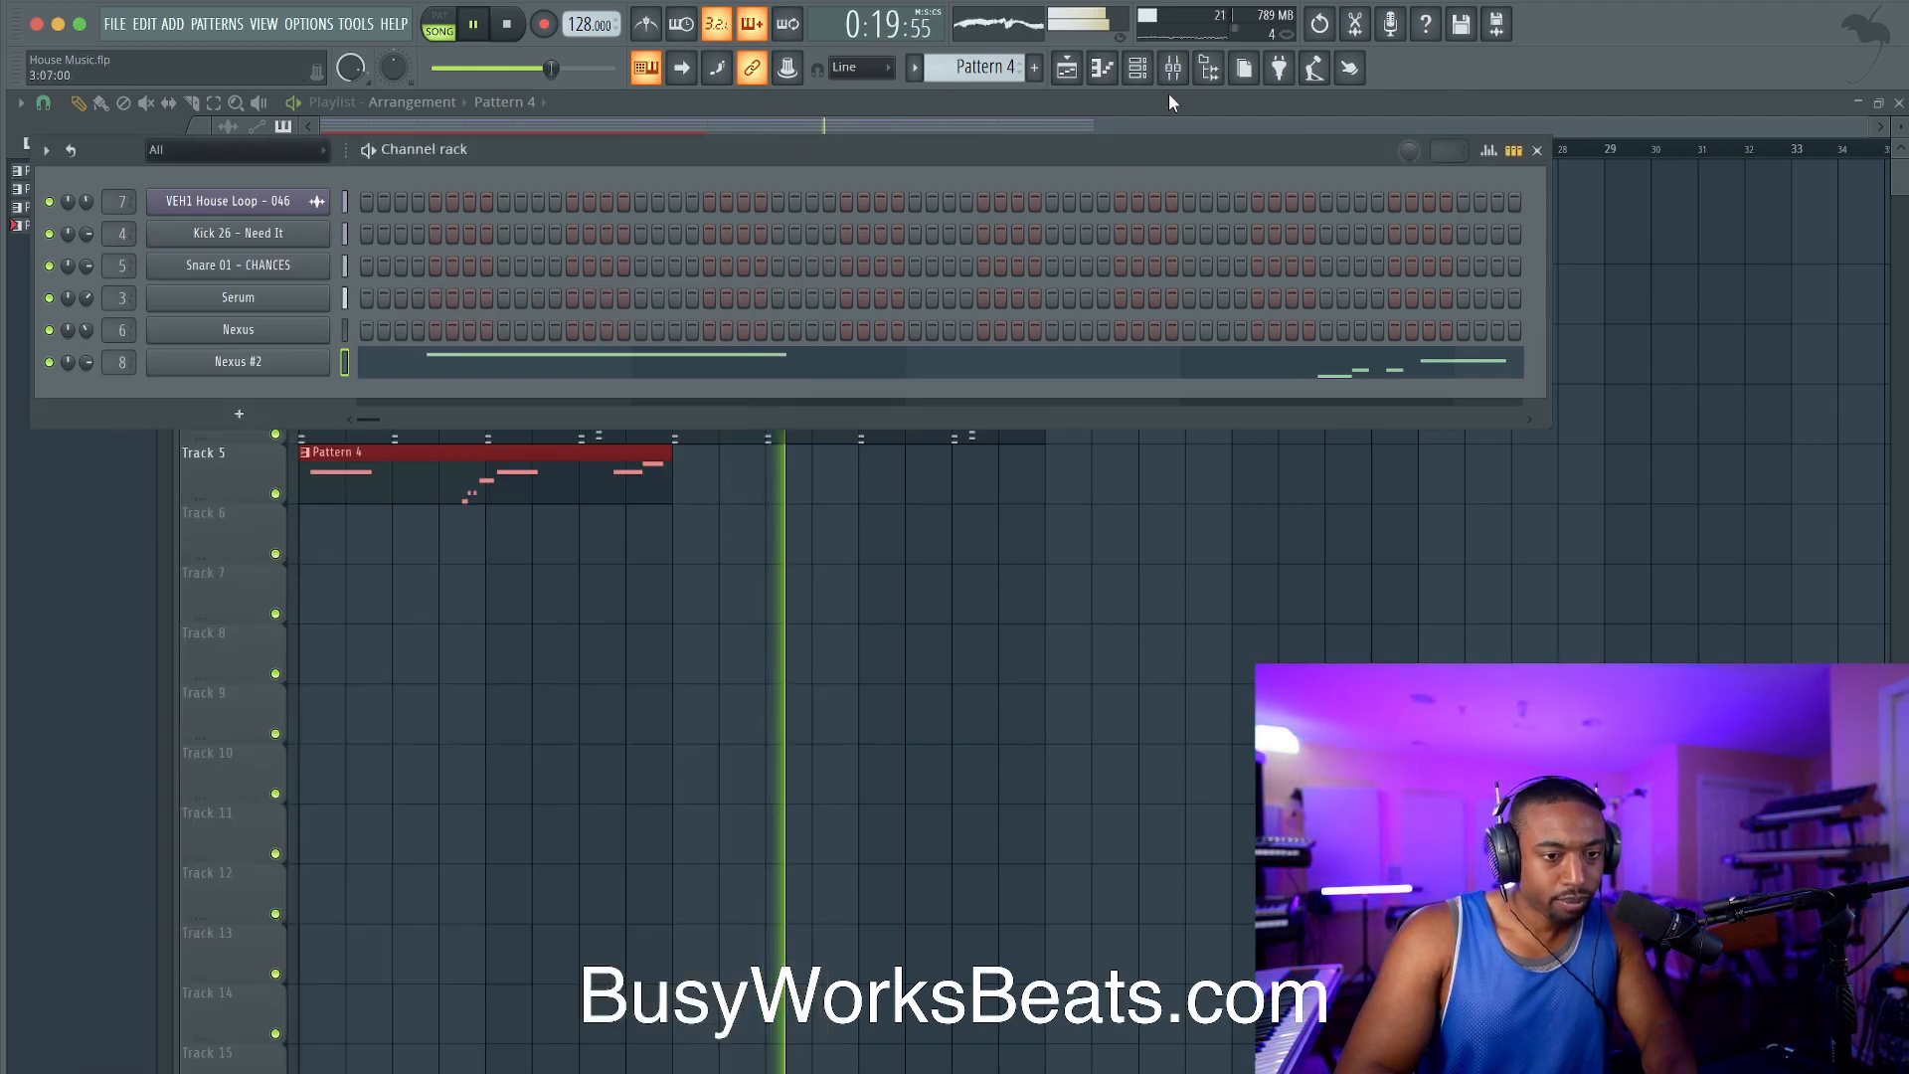
Step: Restart the arrangement from the beginning and listen to the mix
click(1172, 67)
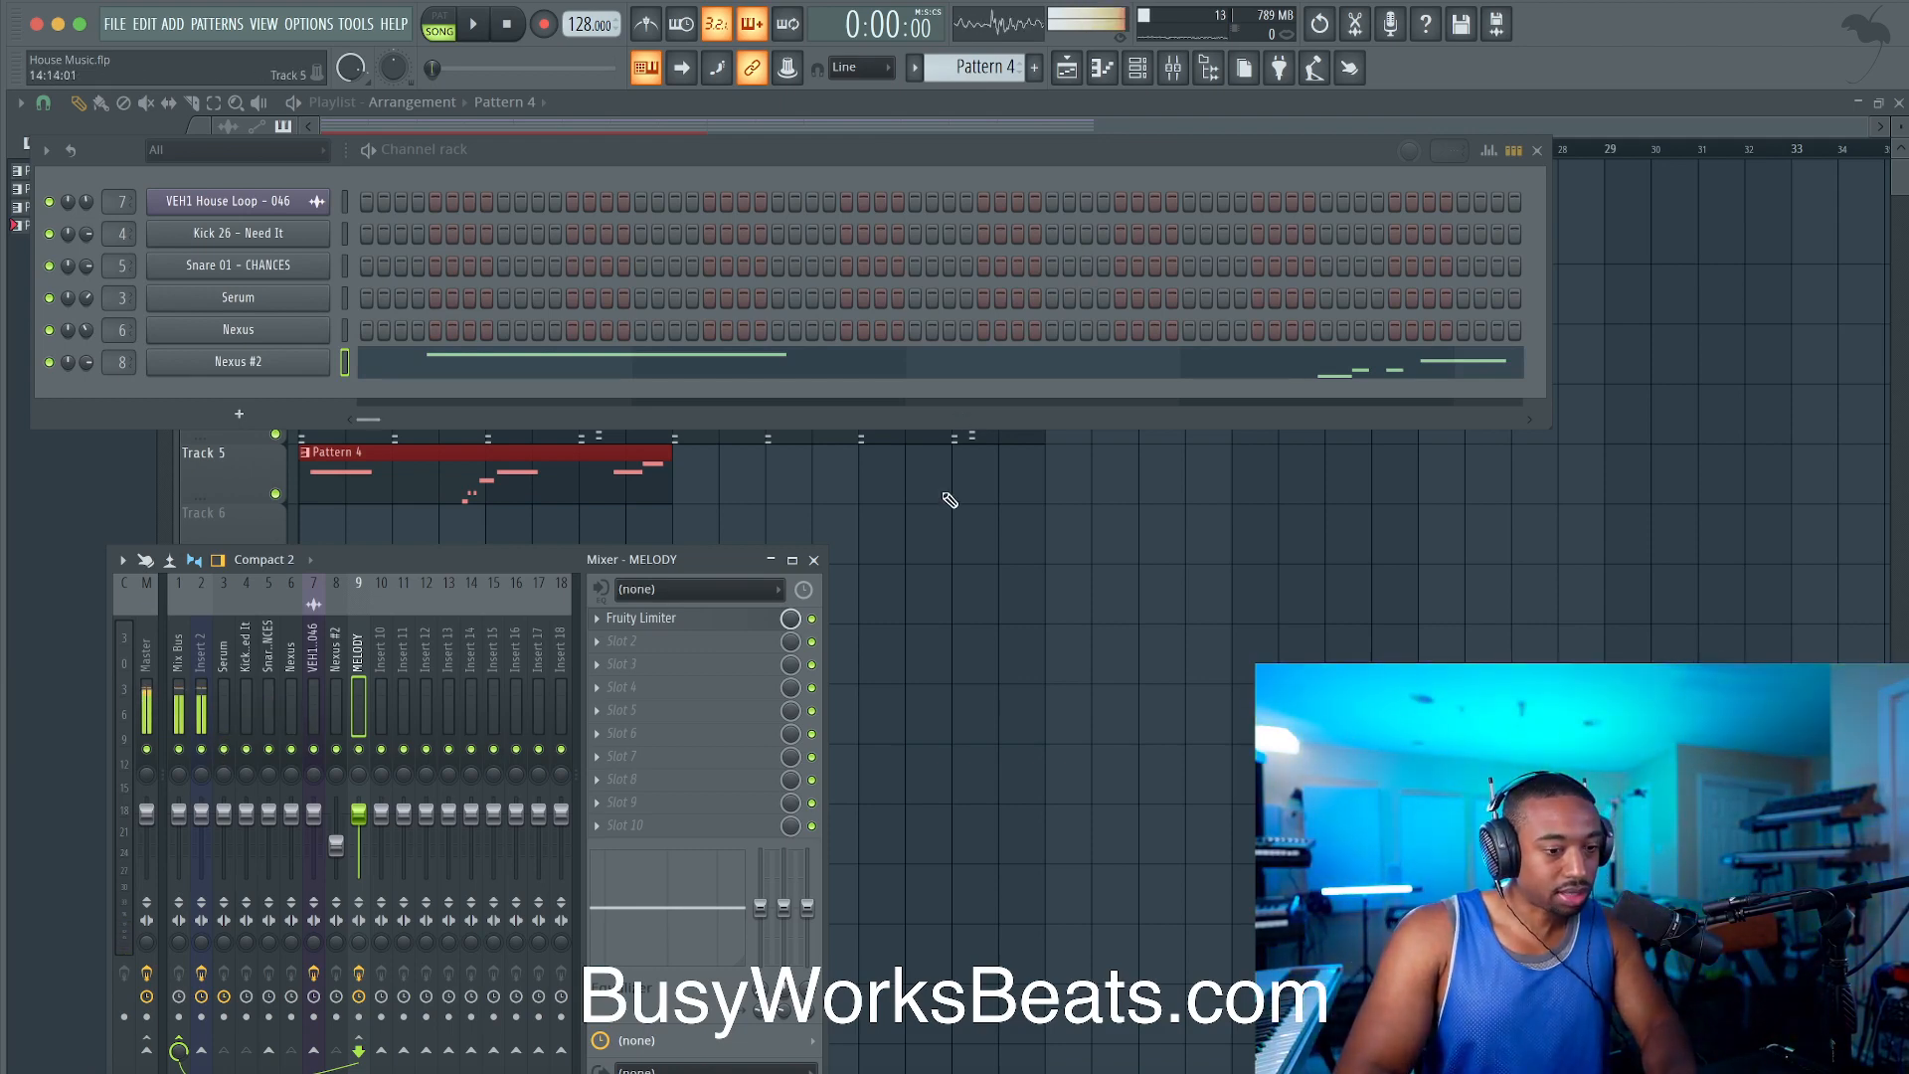
click(946, 495)
click(1186, 66)
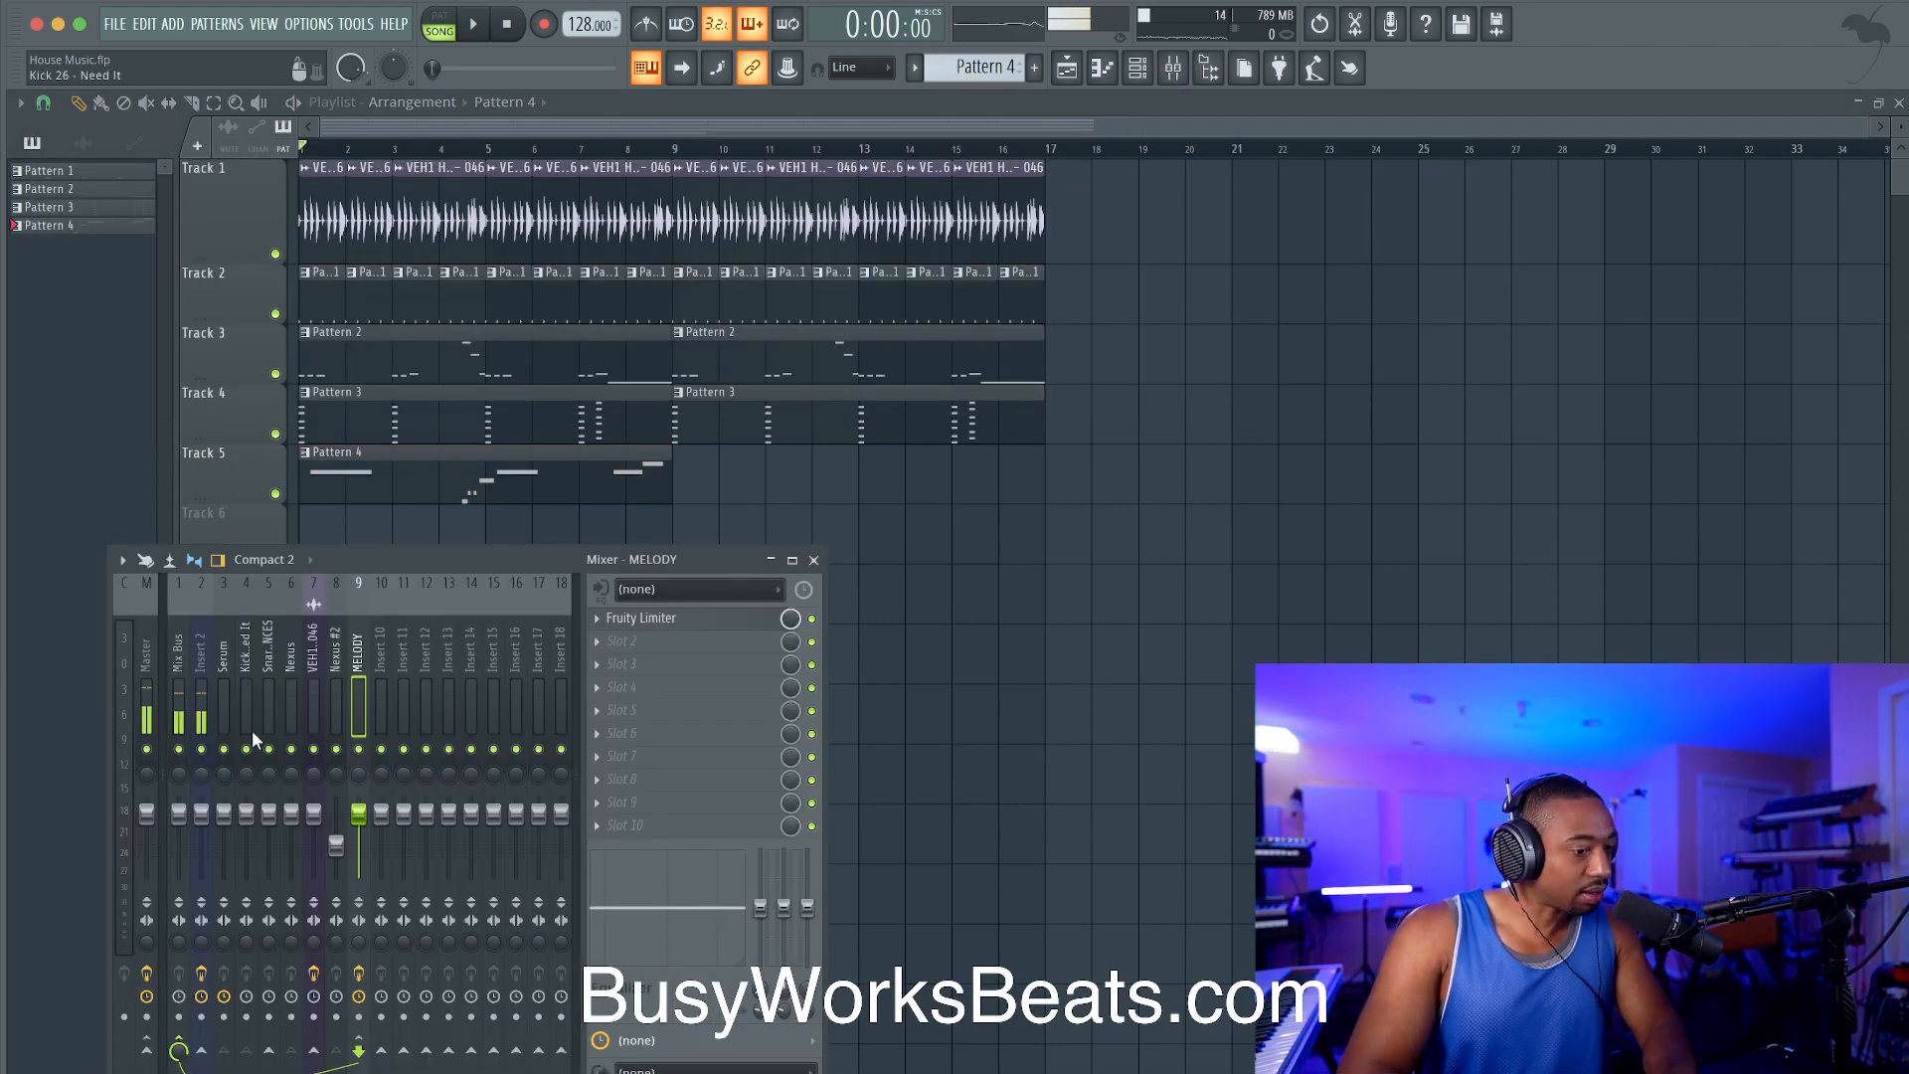
key(space)
click(997, 583)
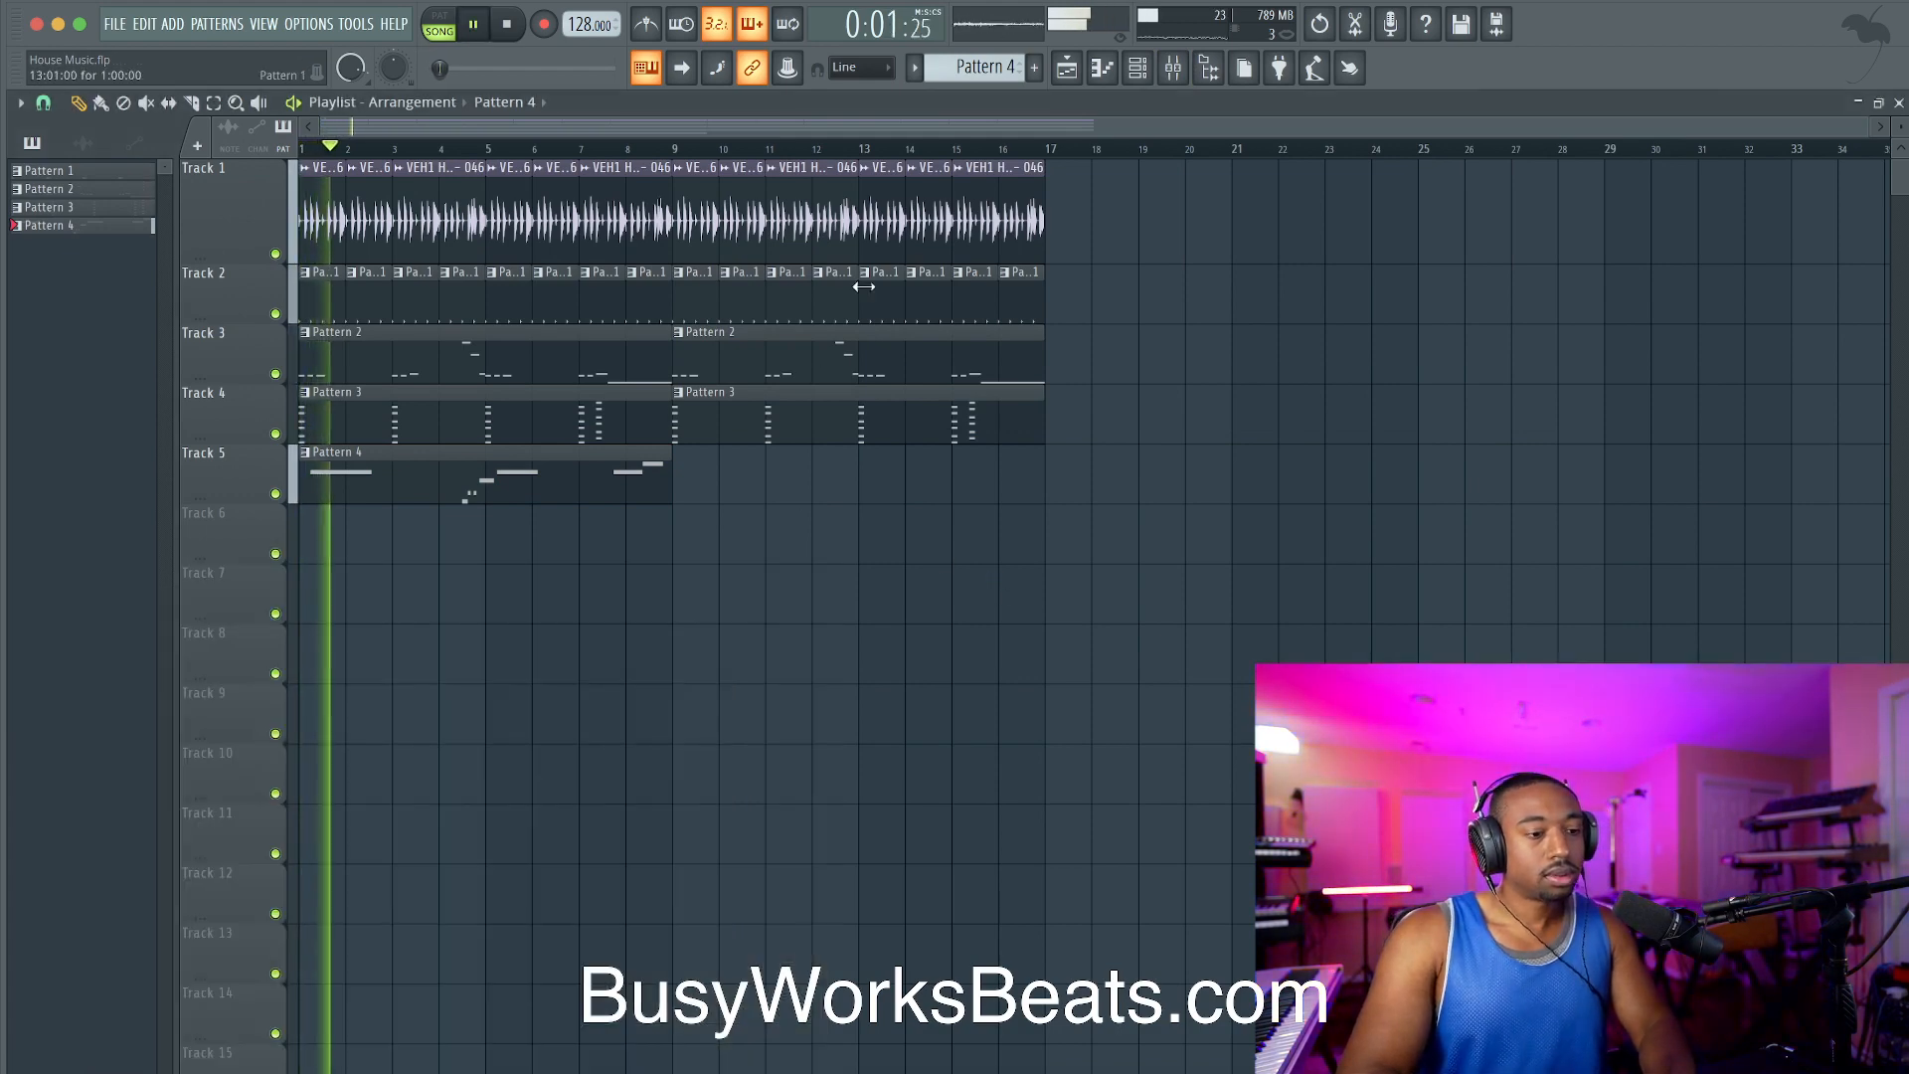
Step: Lower the Mod X level of the Kick 26 - Need It channel
click(1140, 70)
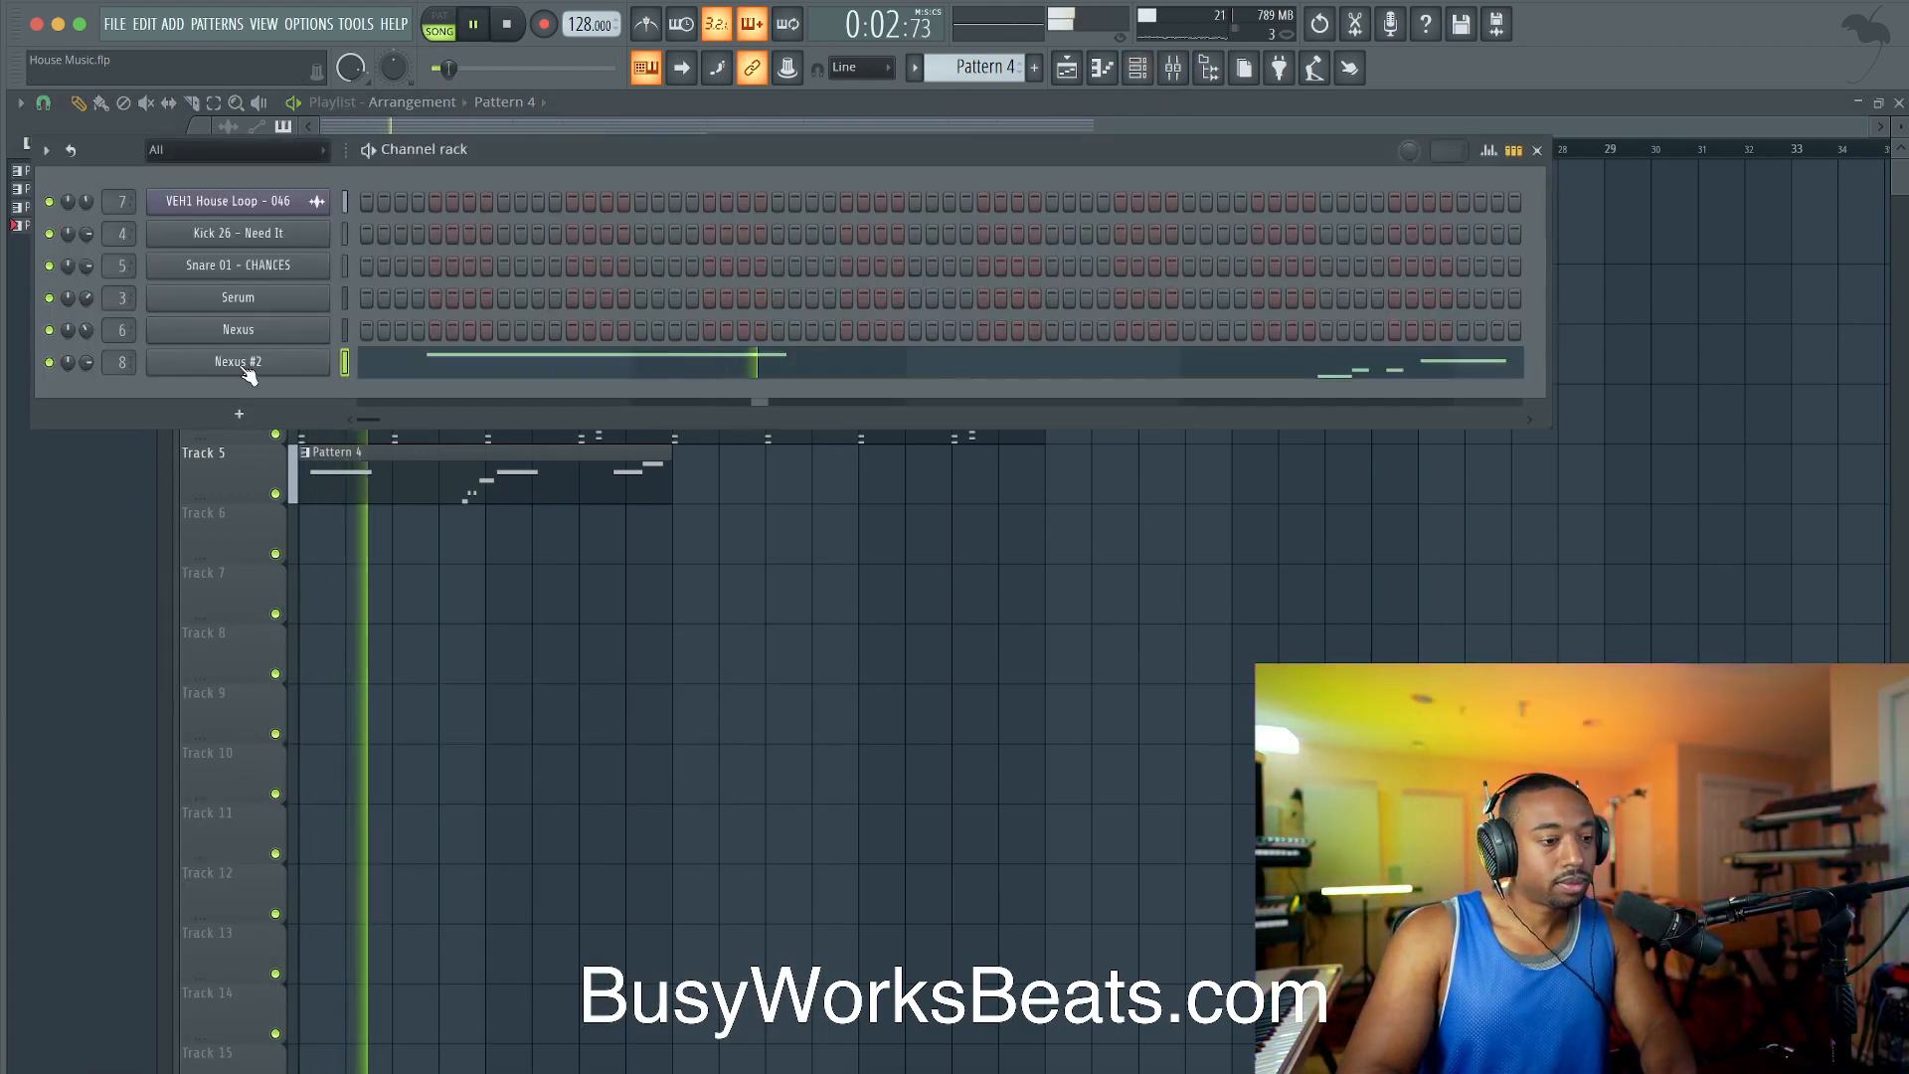
click(291, 240)
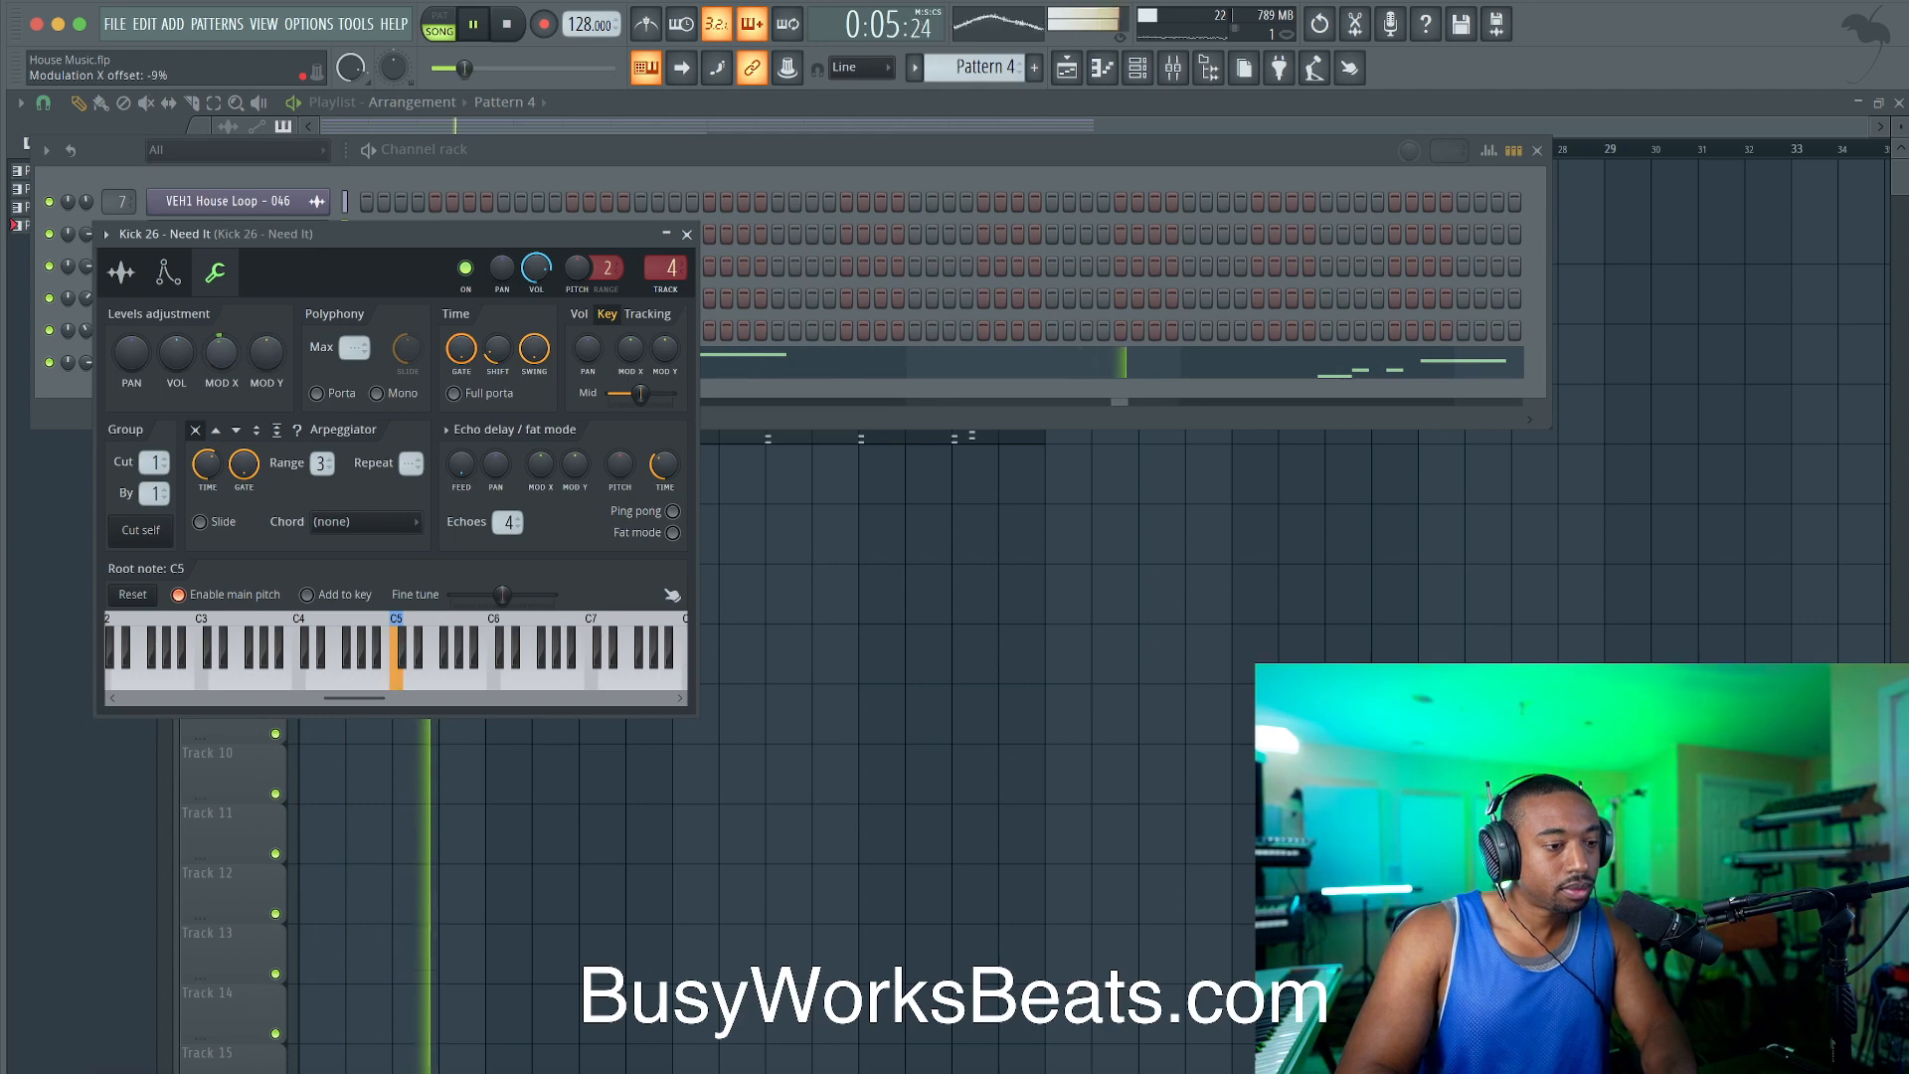
drag(221, 352, 230, 394)
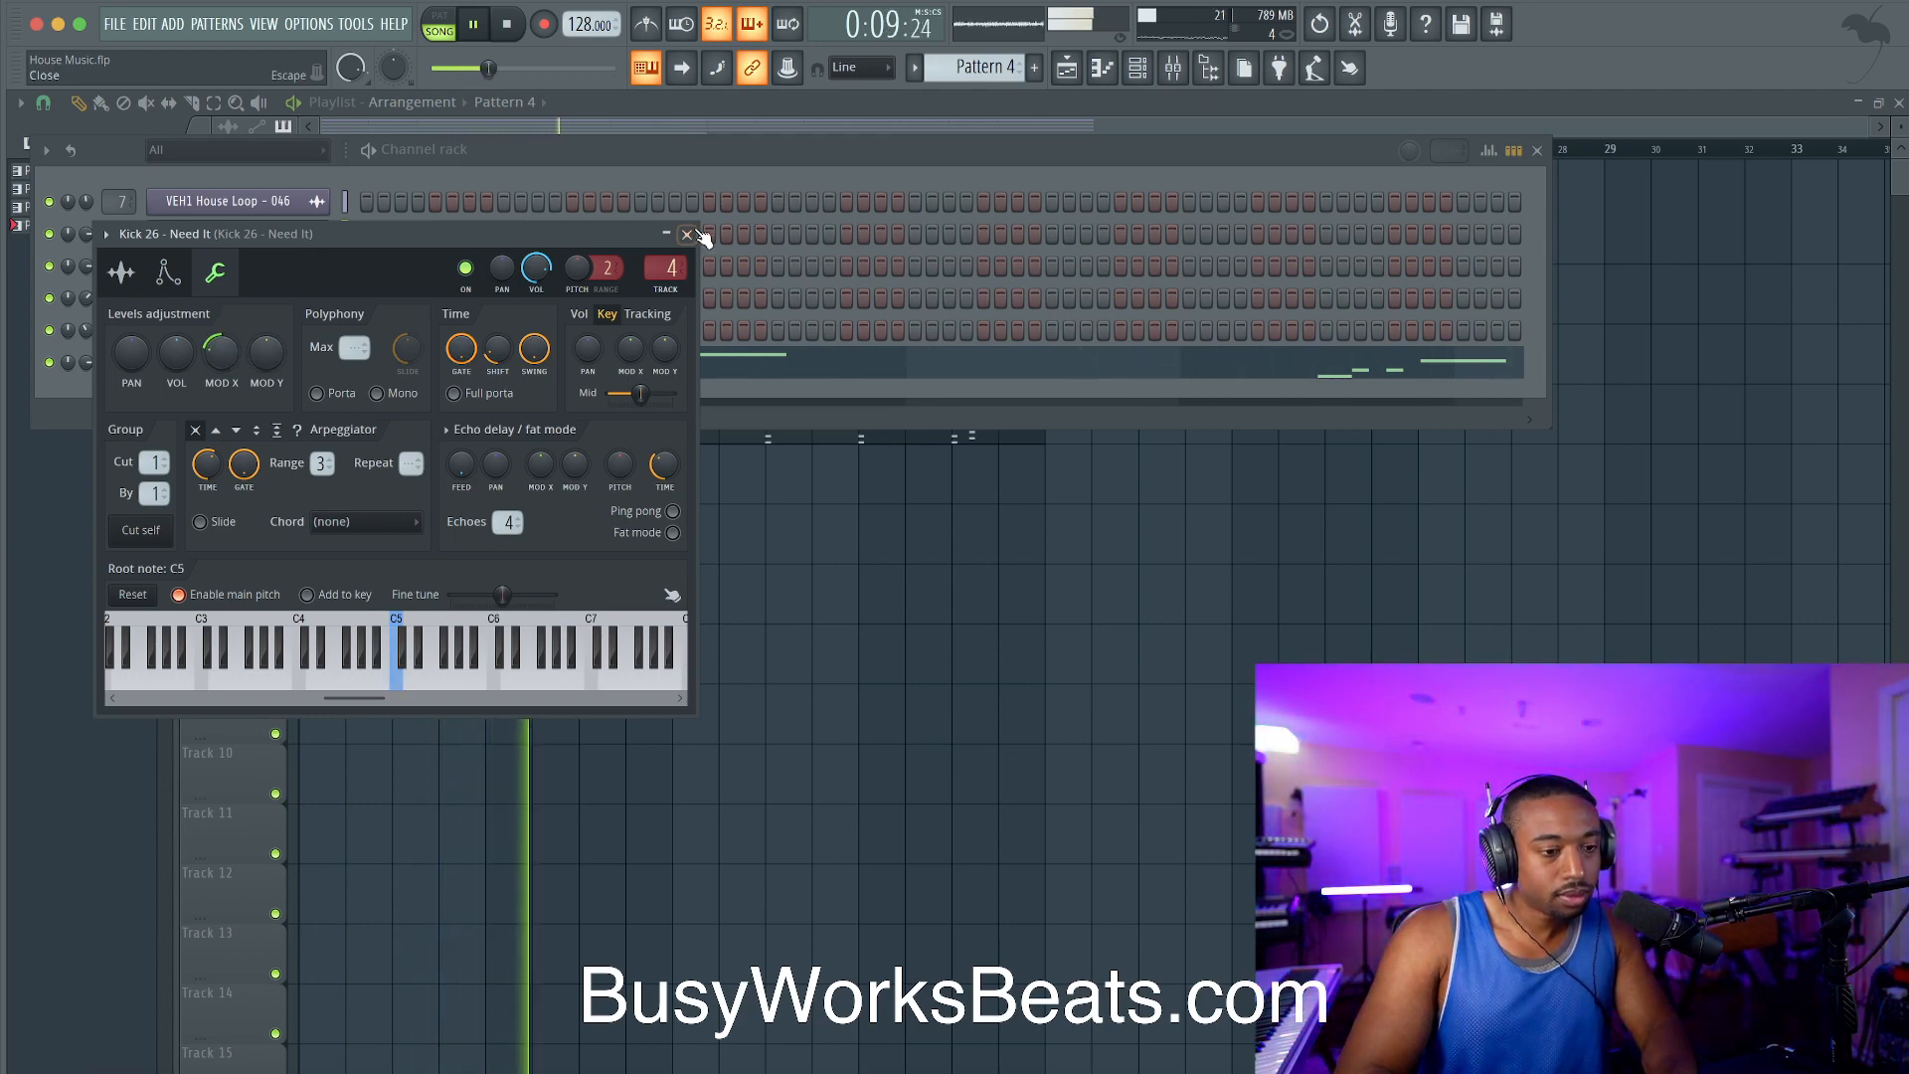
click(687, 235)
click(674, 479)
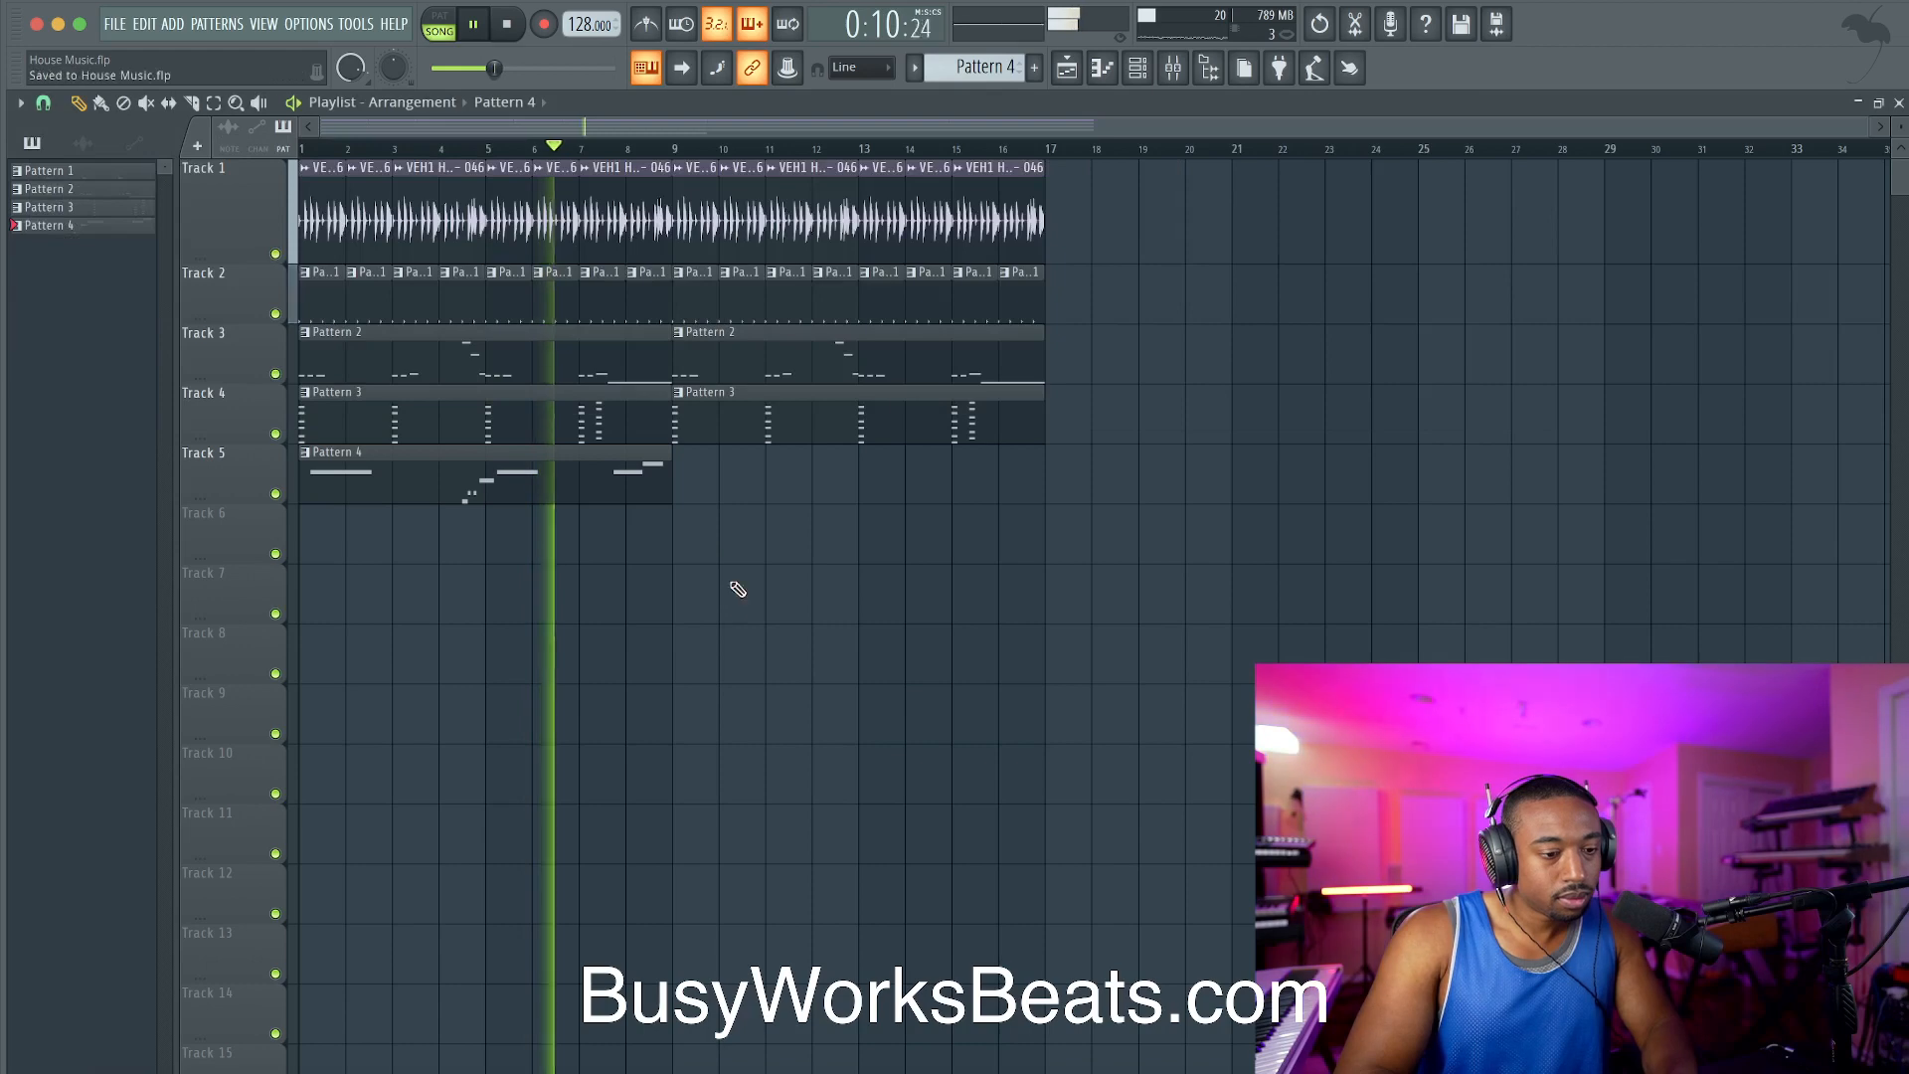
Step: Set the reverb mix to 58 and the reverb decay to 92 on the Nexus Houseworks preset
click(1139, 69)
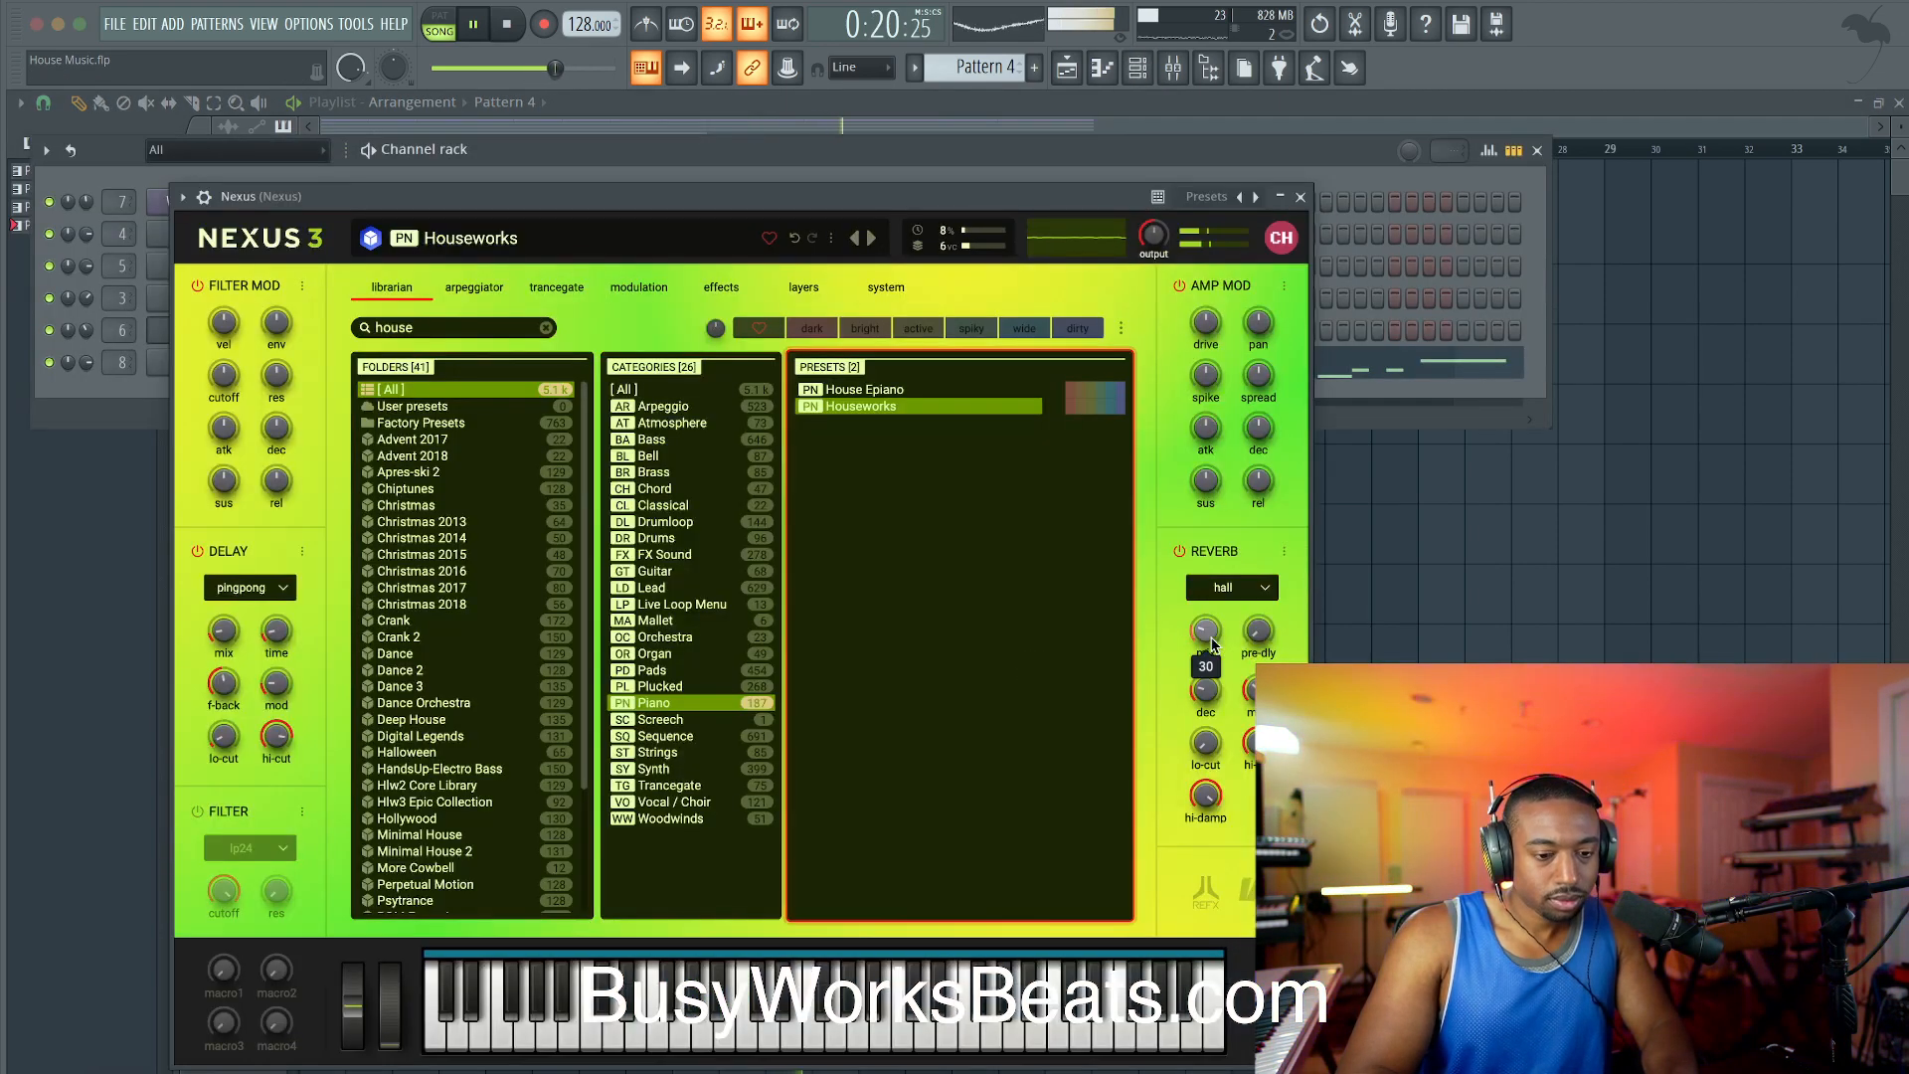
drag(1211, 644, 1196, 613)
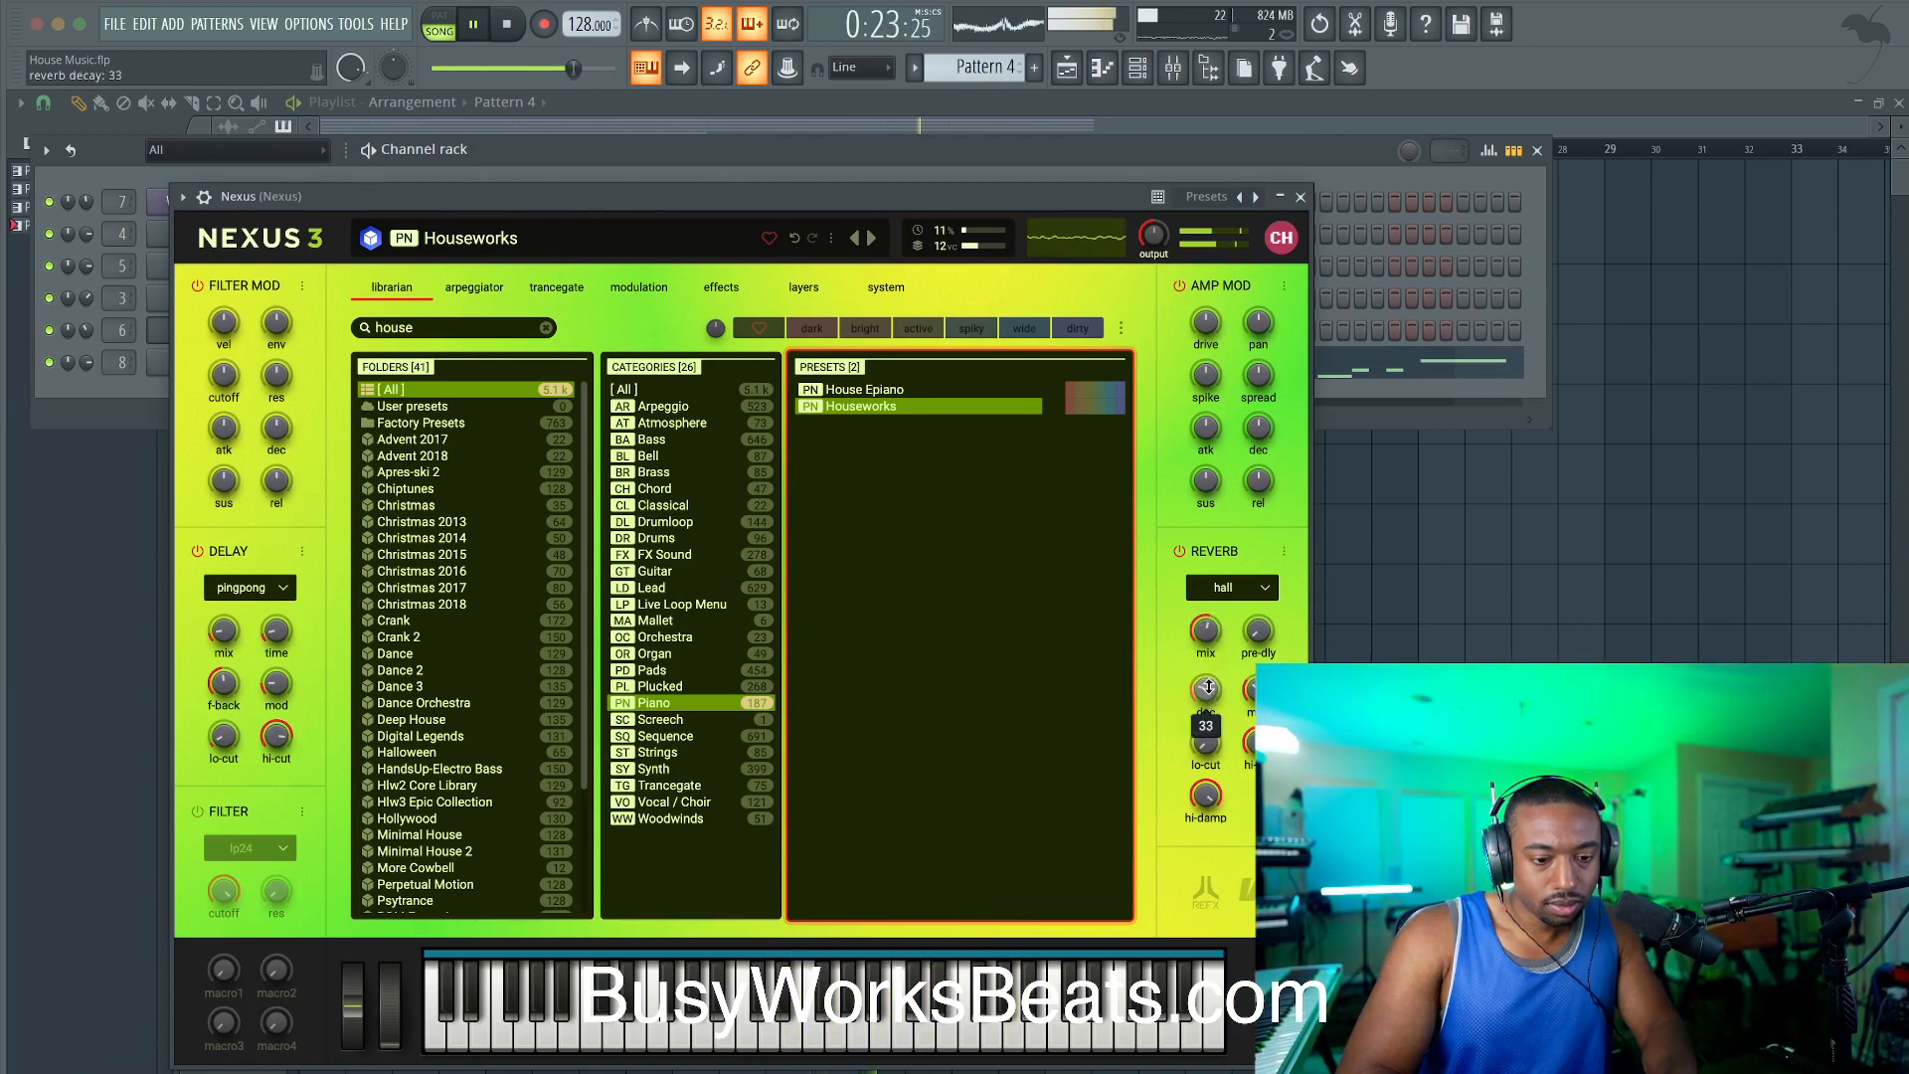
drag(1199, 623, 1199, 613)
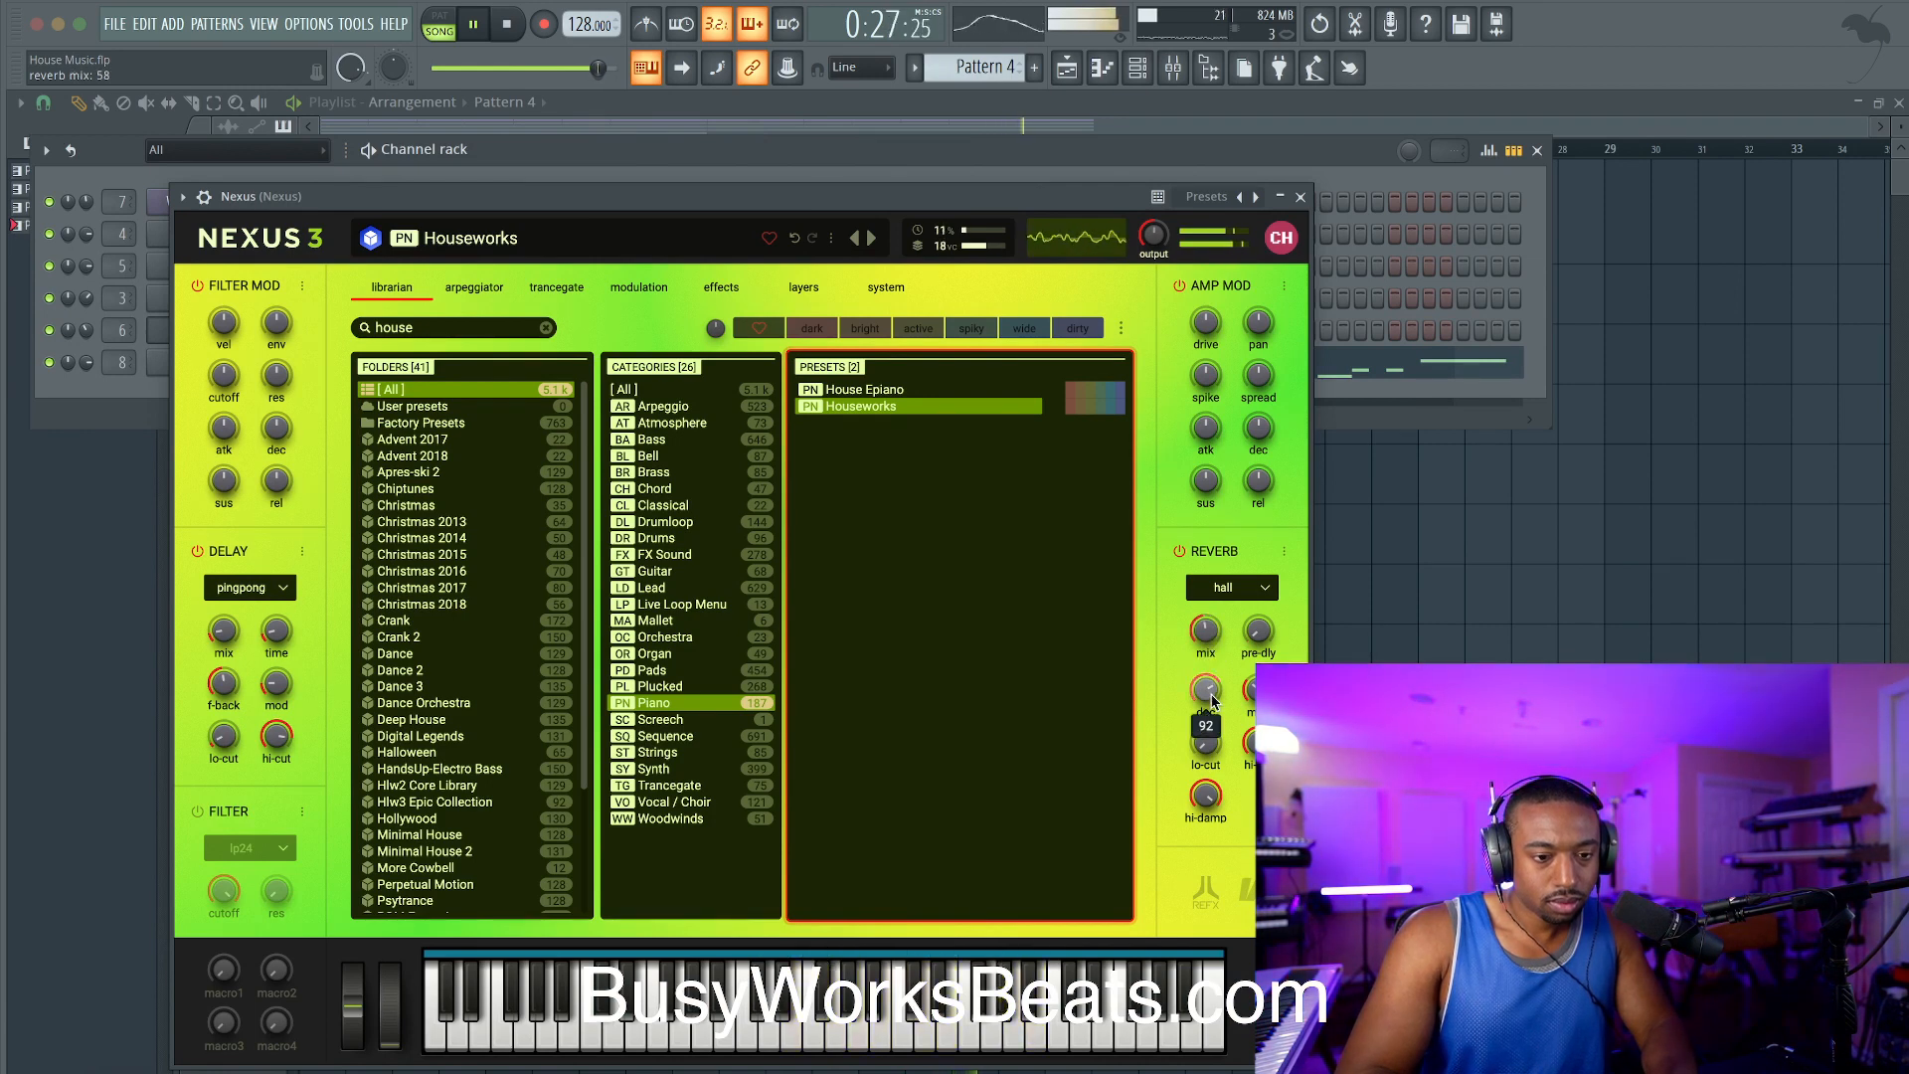
click(1300, 197)
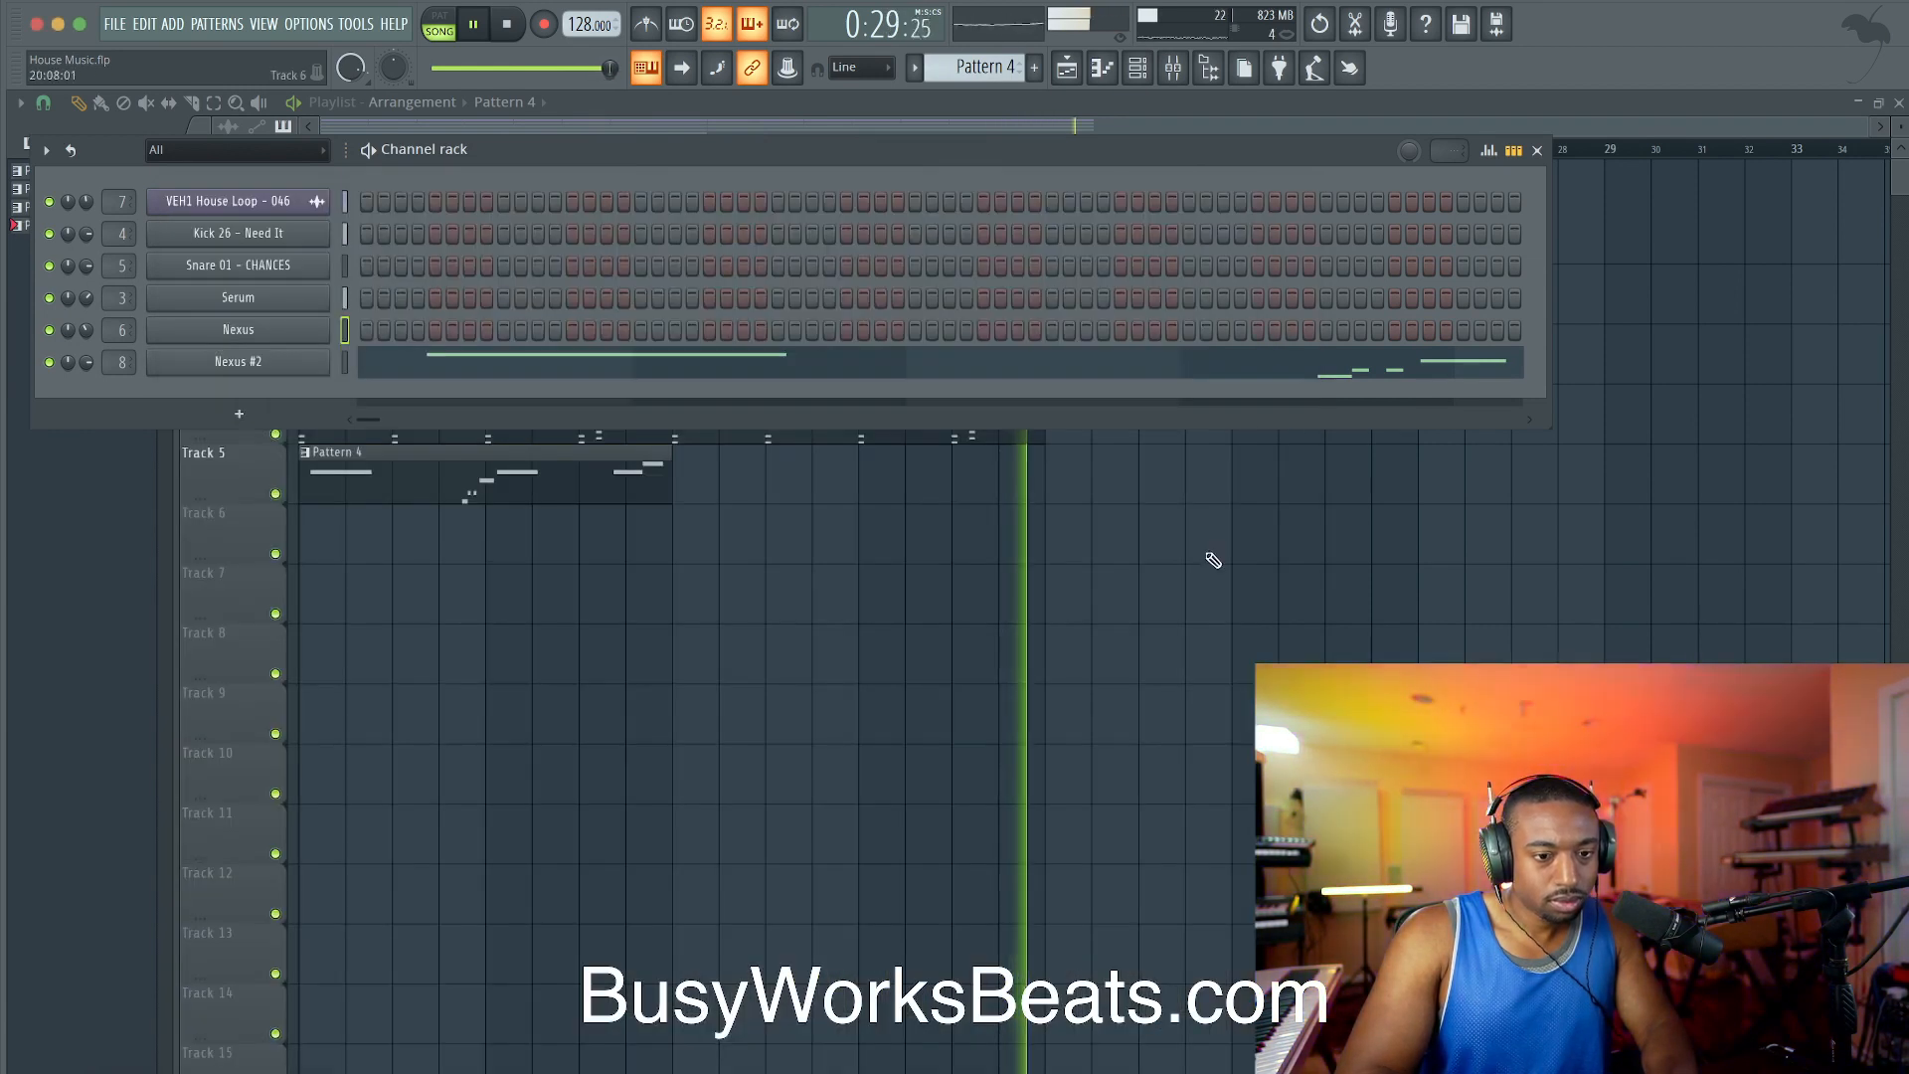
Step: Examine the Nexus #2 melody notes of Pattern 4 in the piano roll
right_click(1202, 555)
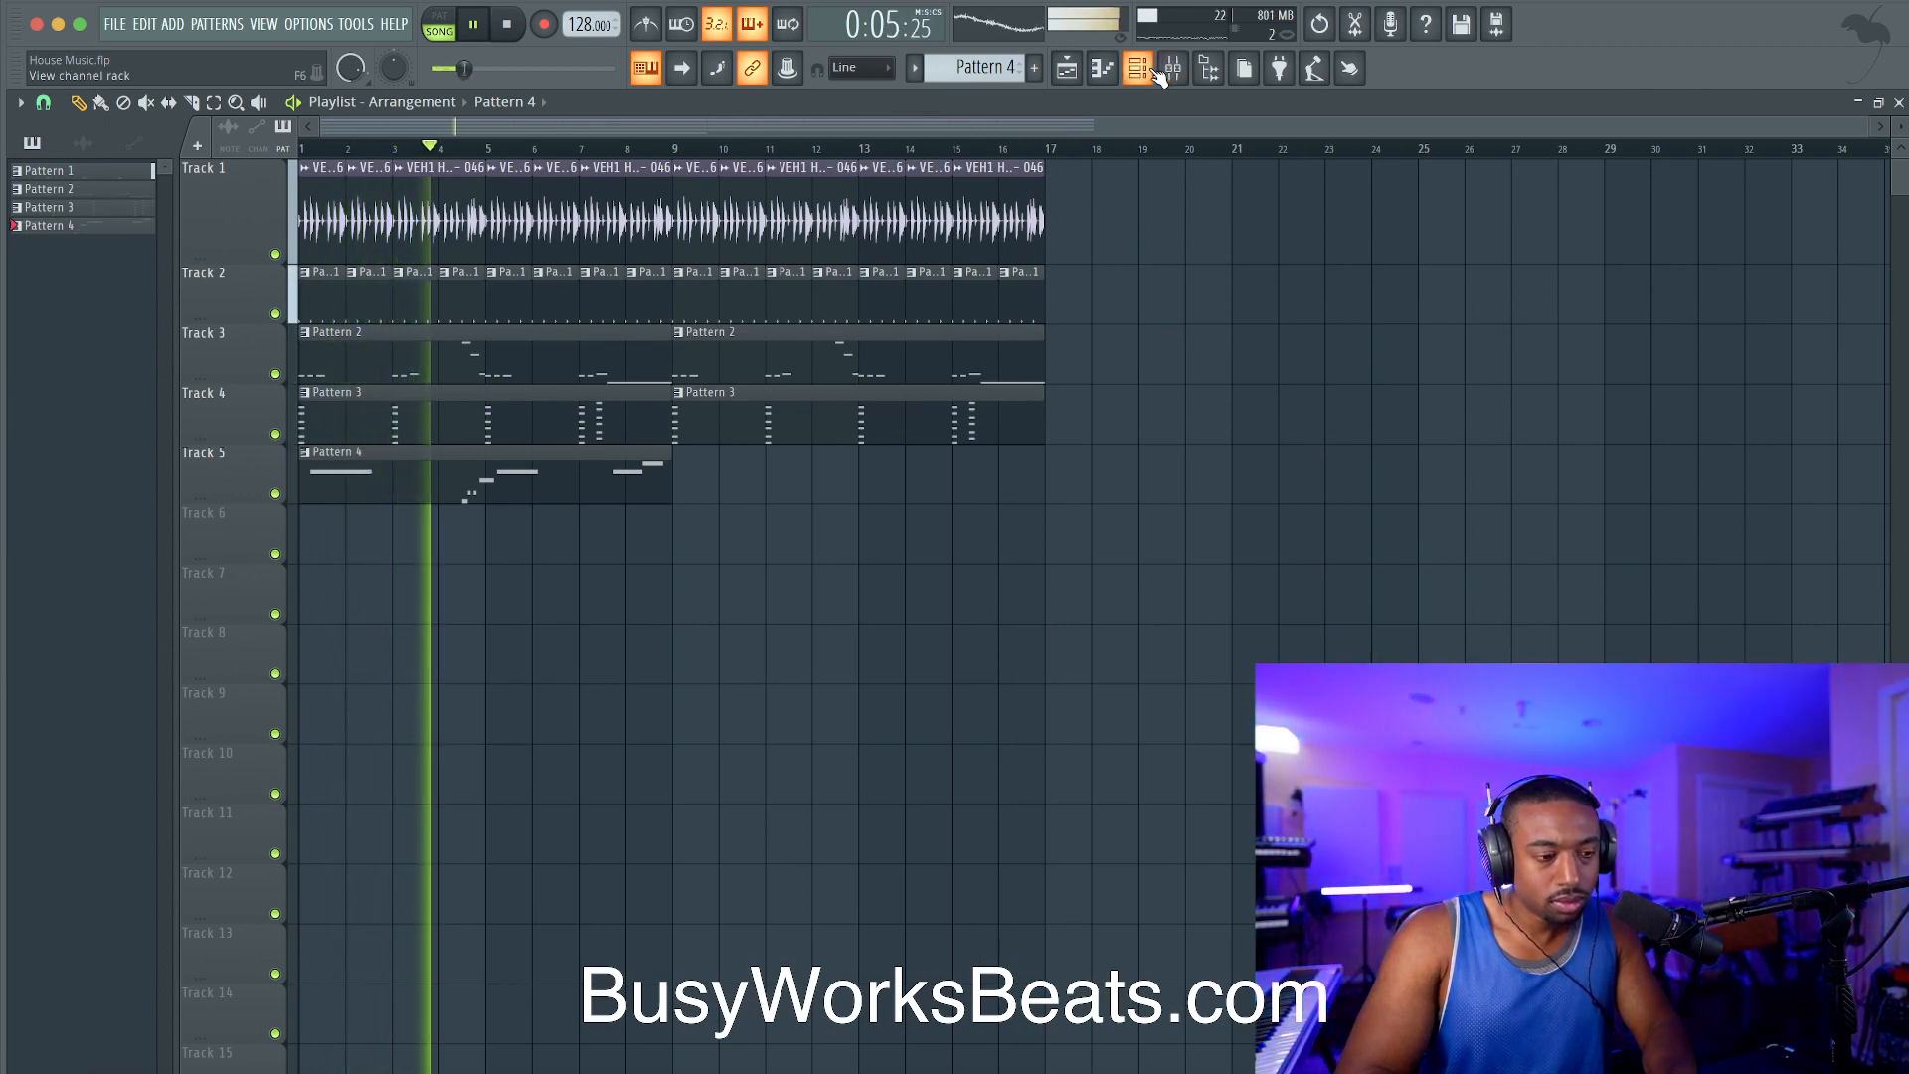
double_click(553, 470)
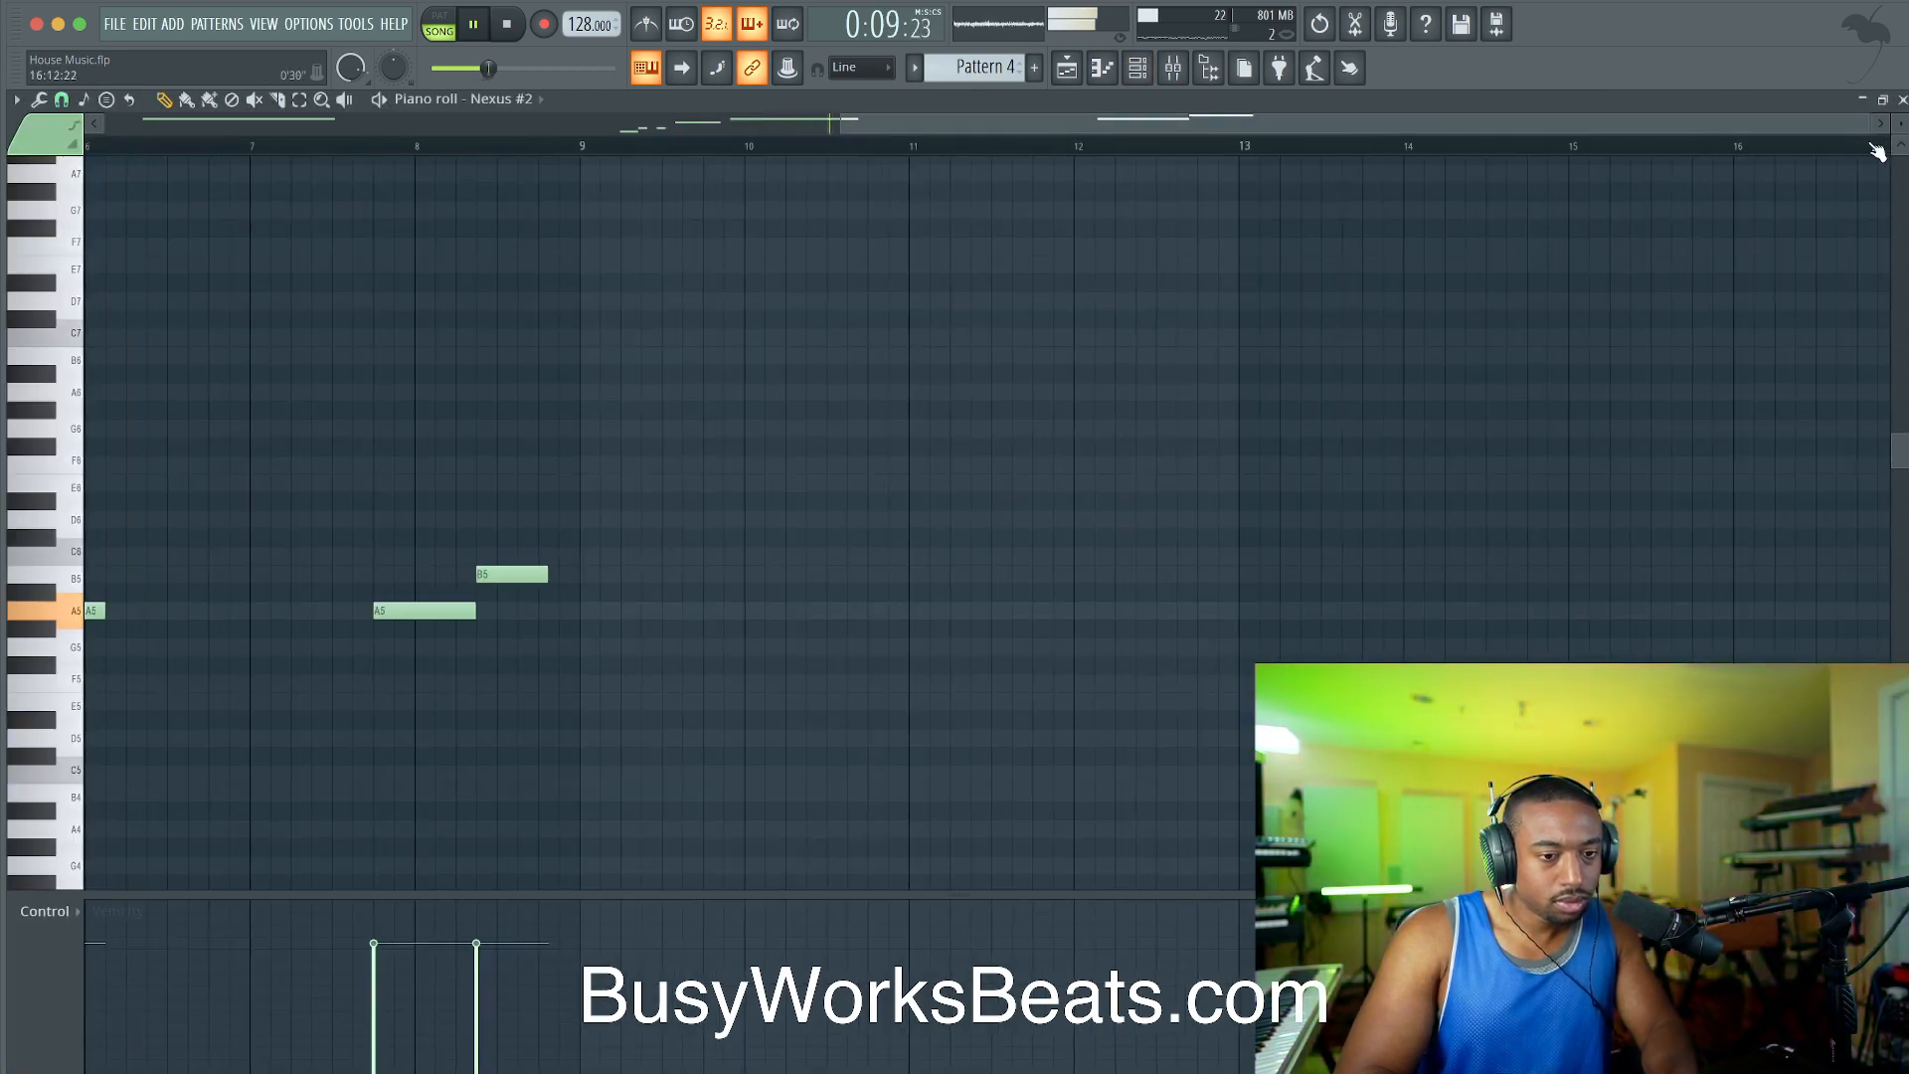
click(1902, 101)
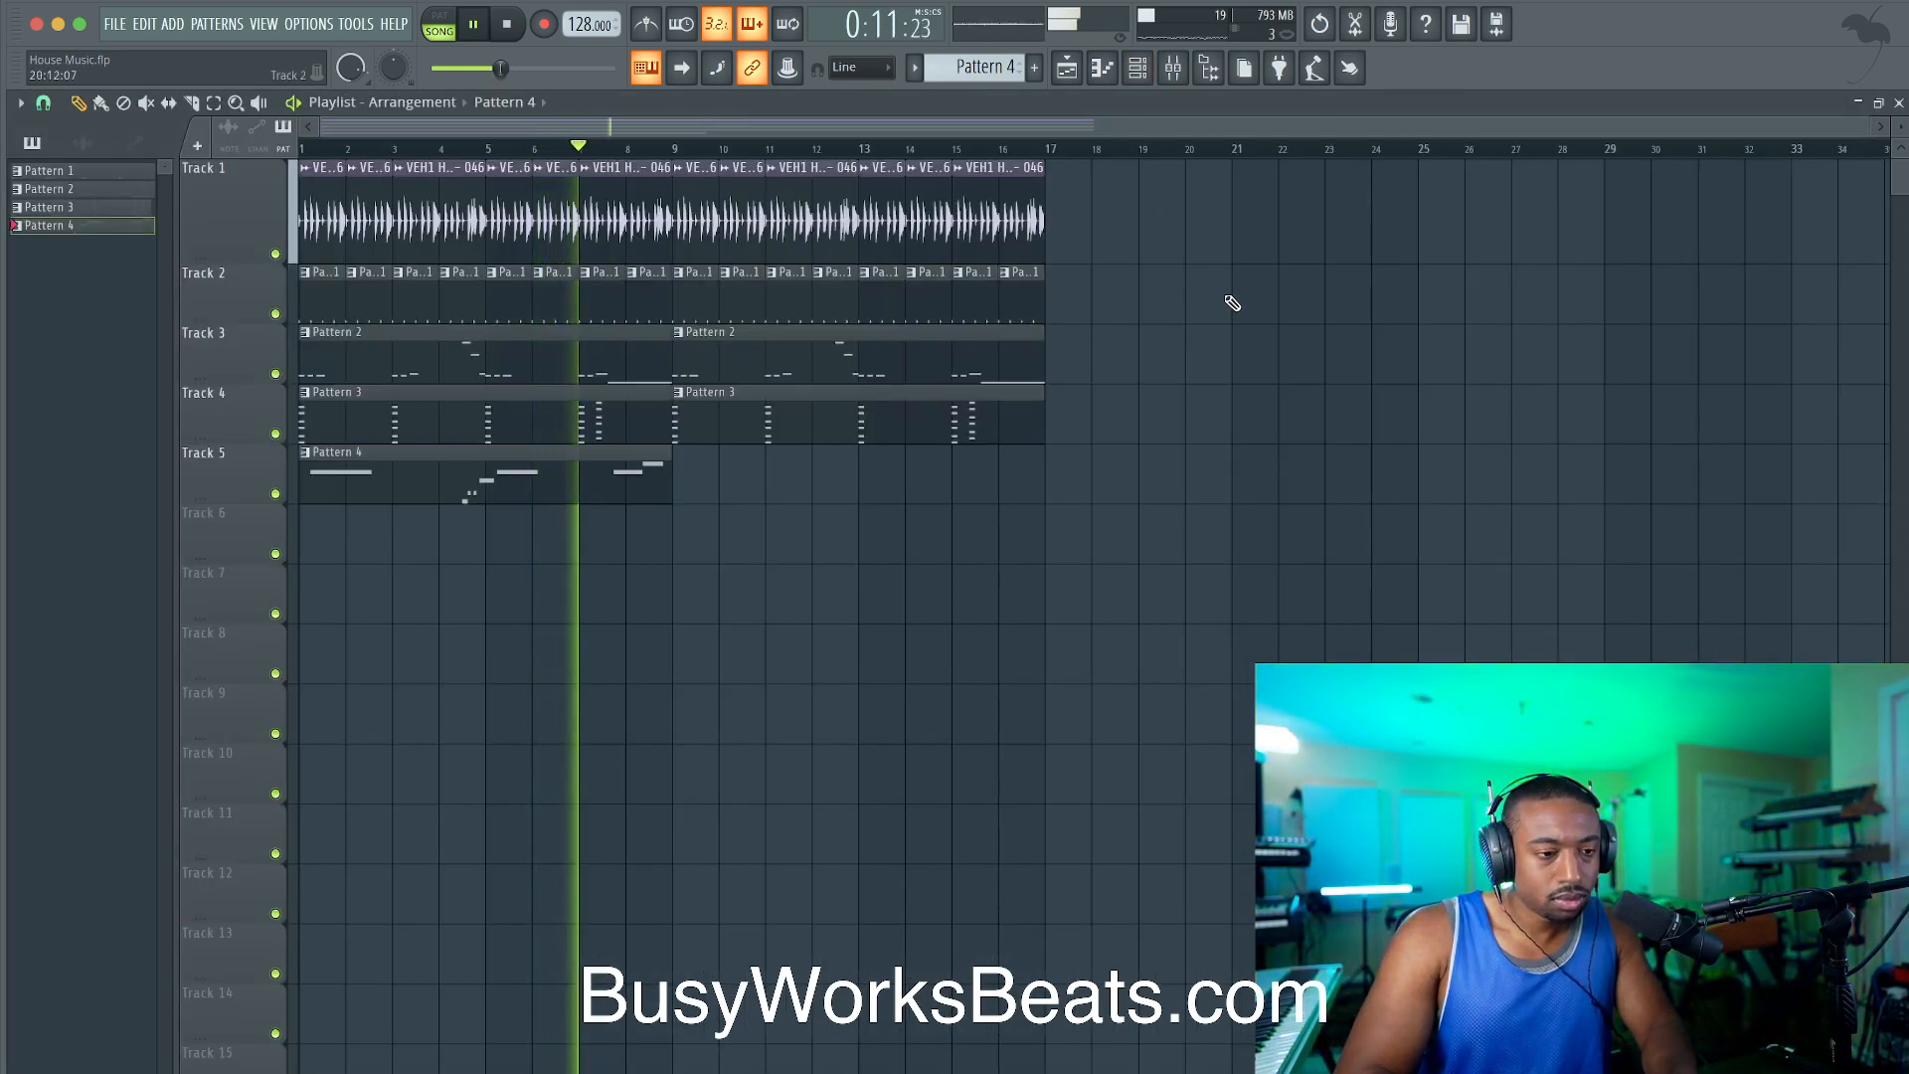
Step: Color Patterns 1 to 4 with a gradient running from pink #F273A0 to the periwinkle blue swatch
right_click(90, 175)
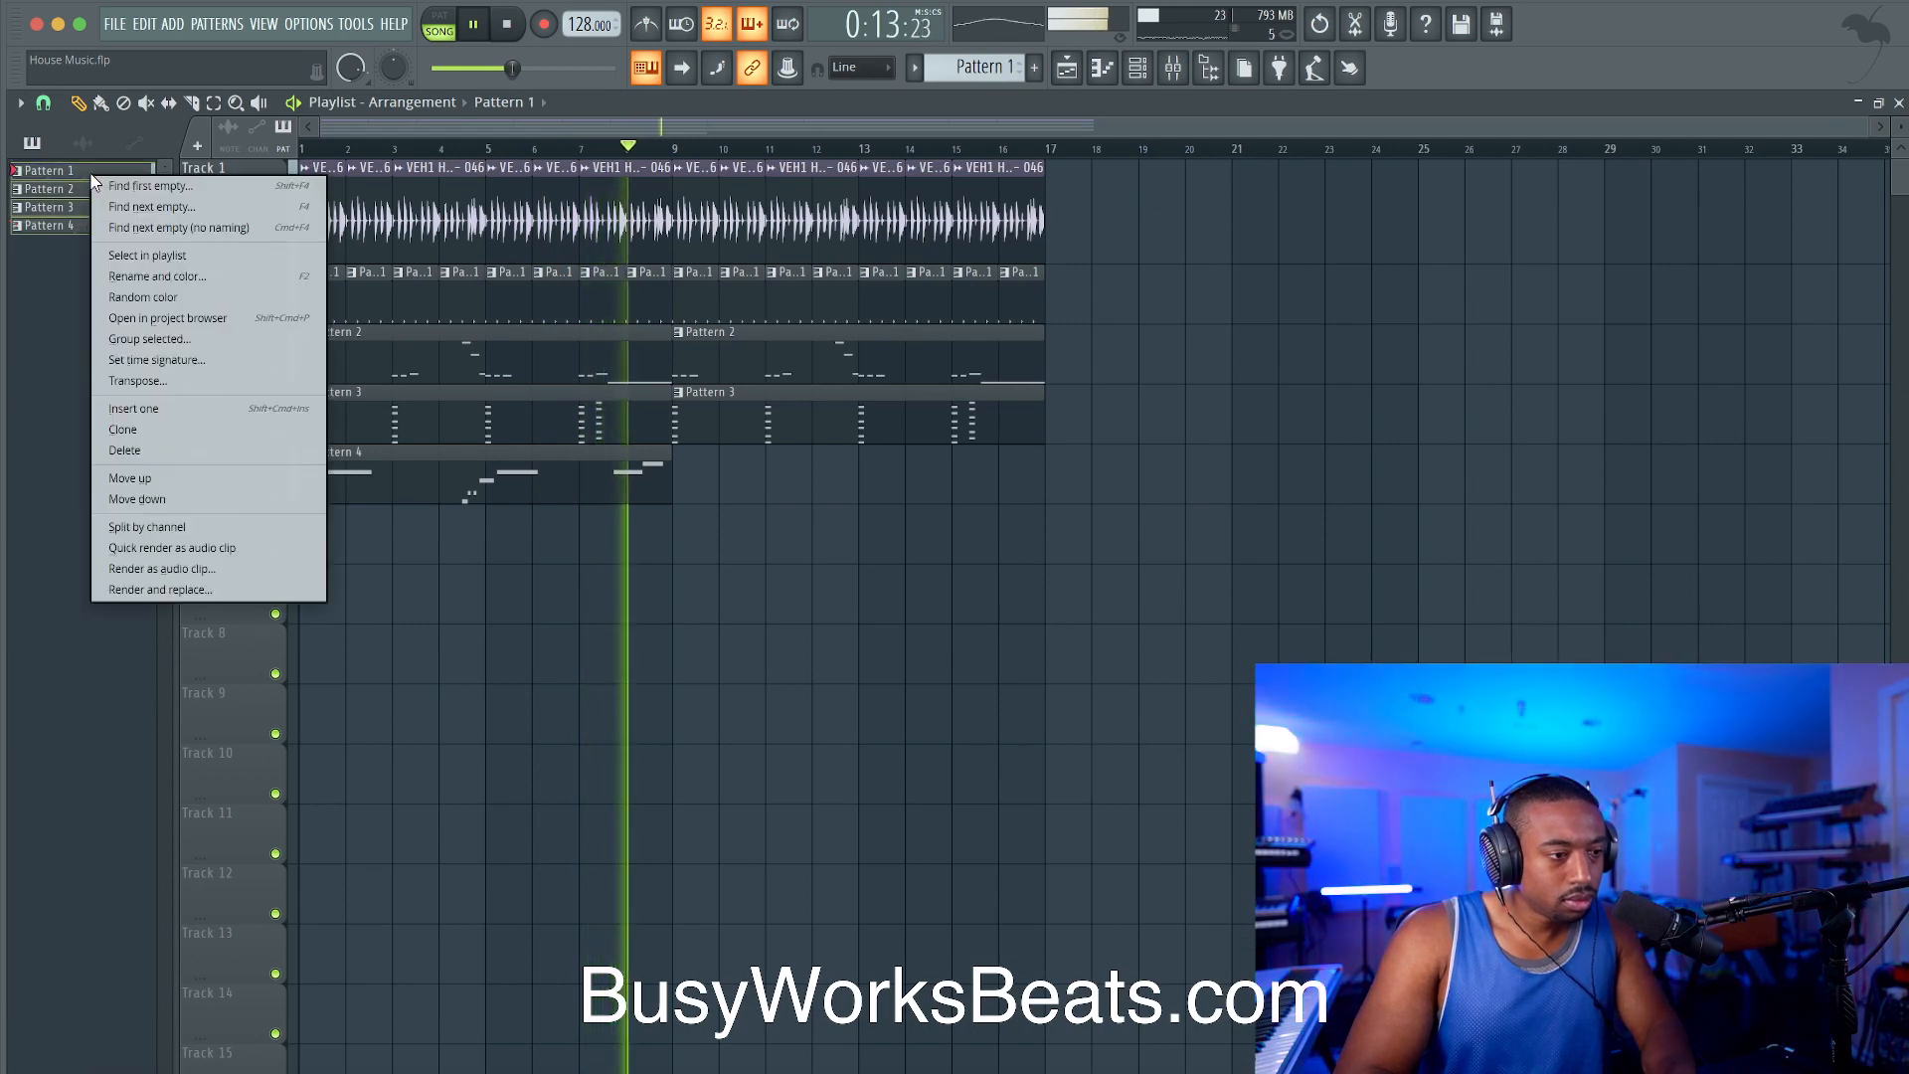
click(157, 275)
click(239, 249)
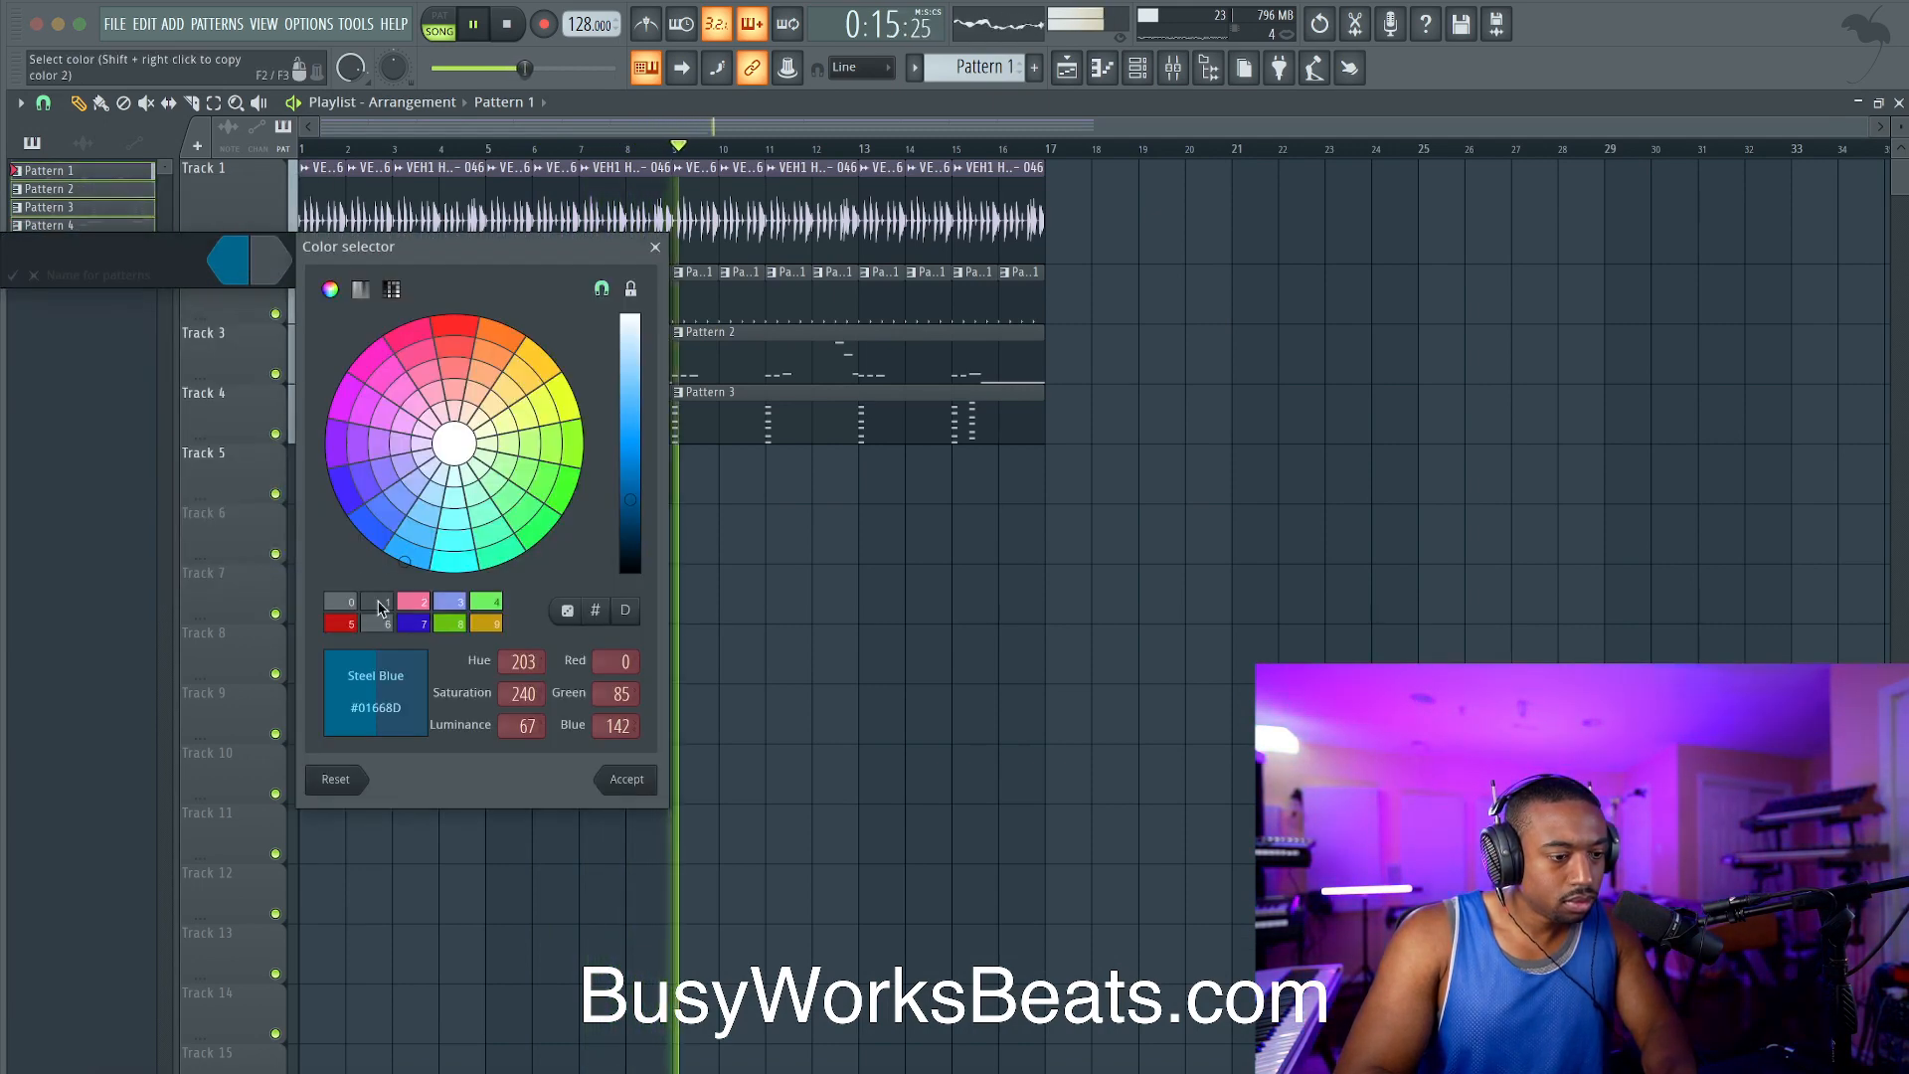
click(422, 599)
key(Return)
click(236, 260)
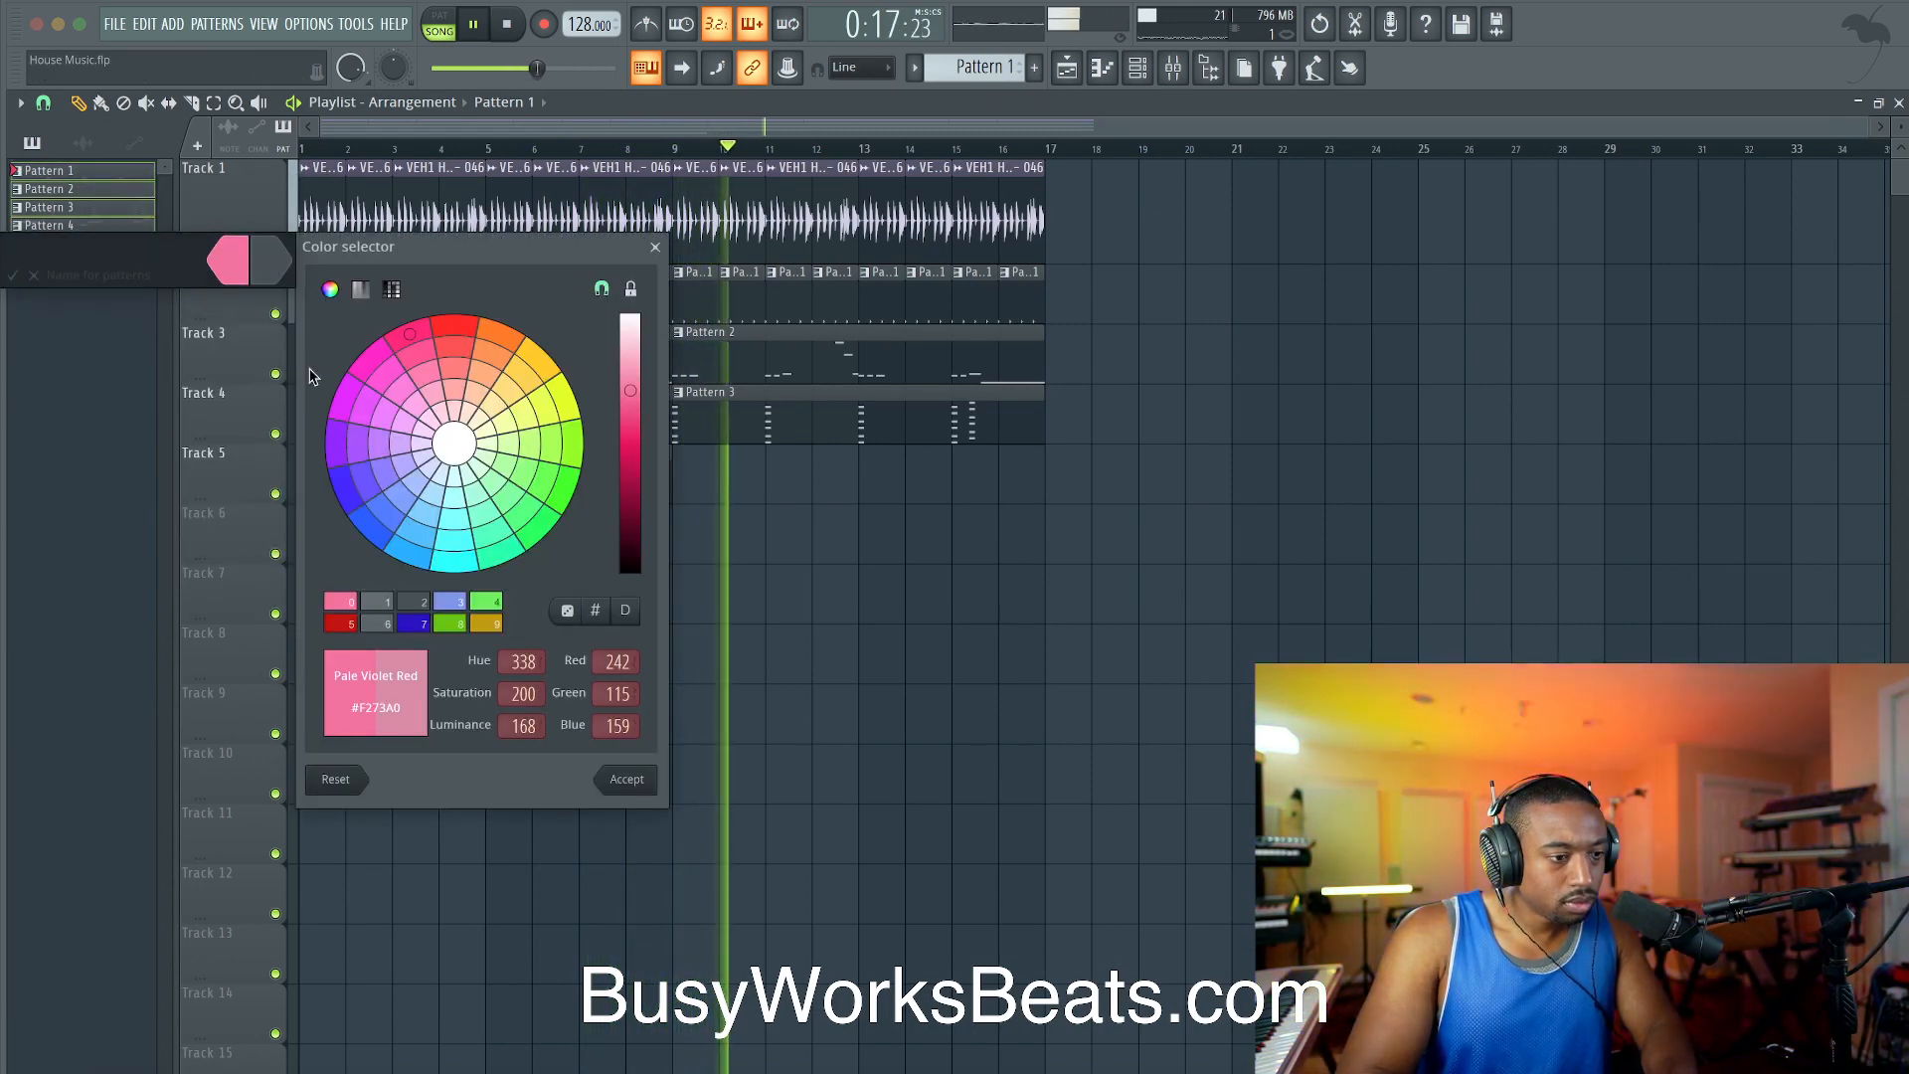
double_click(444, 601)
key(Return)
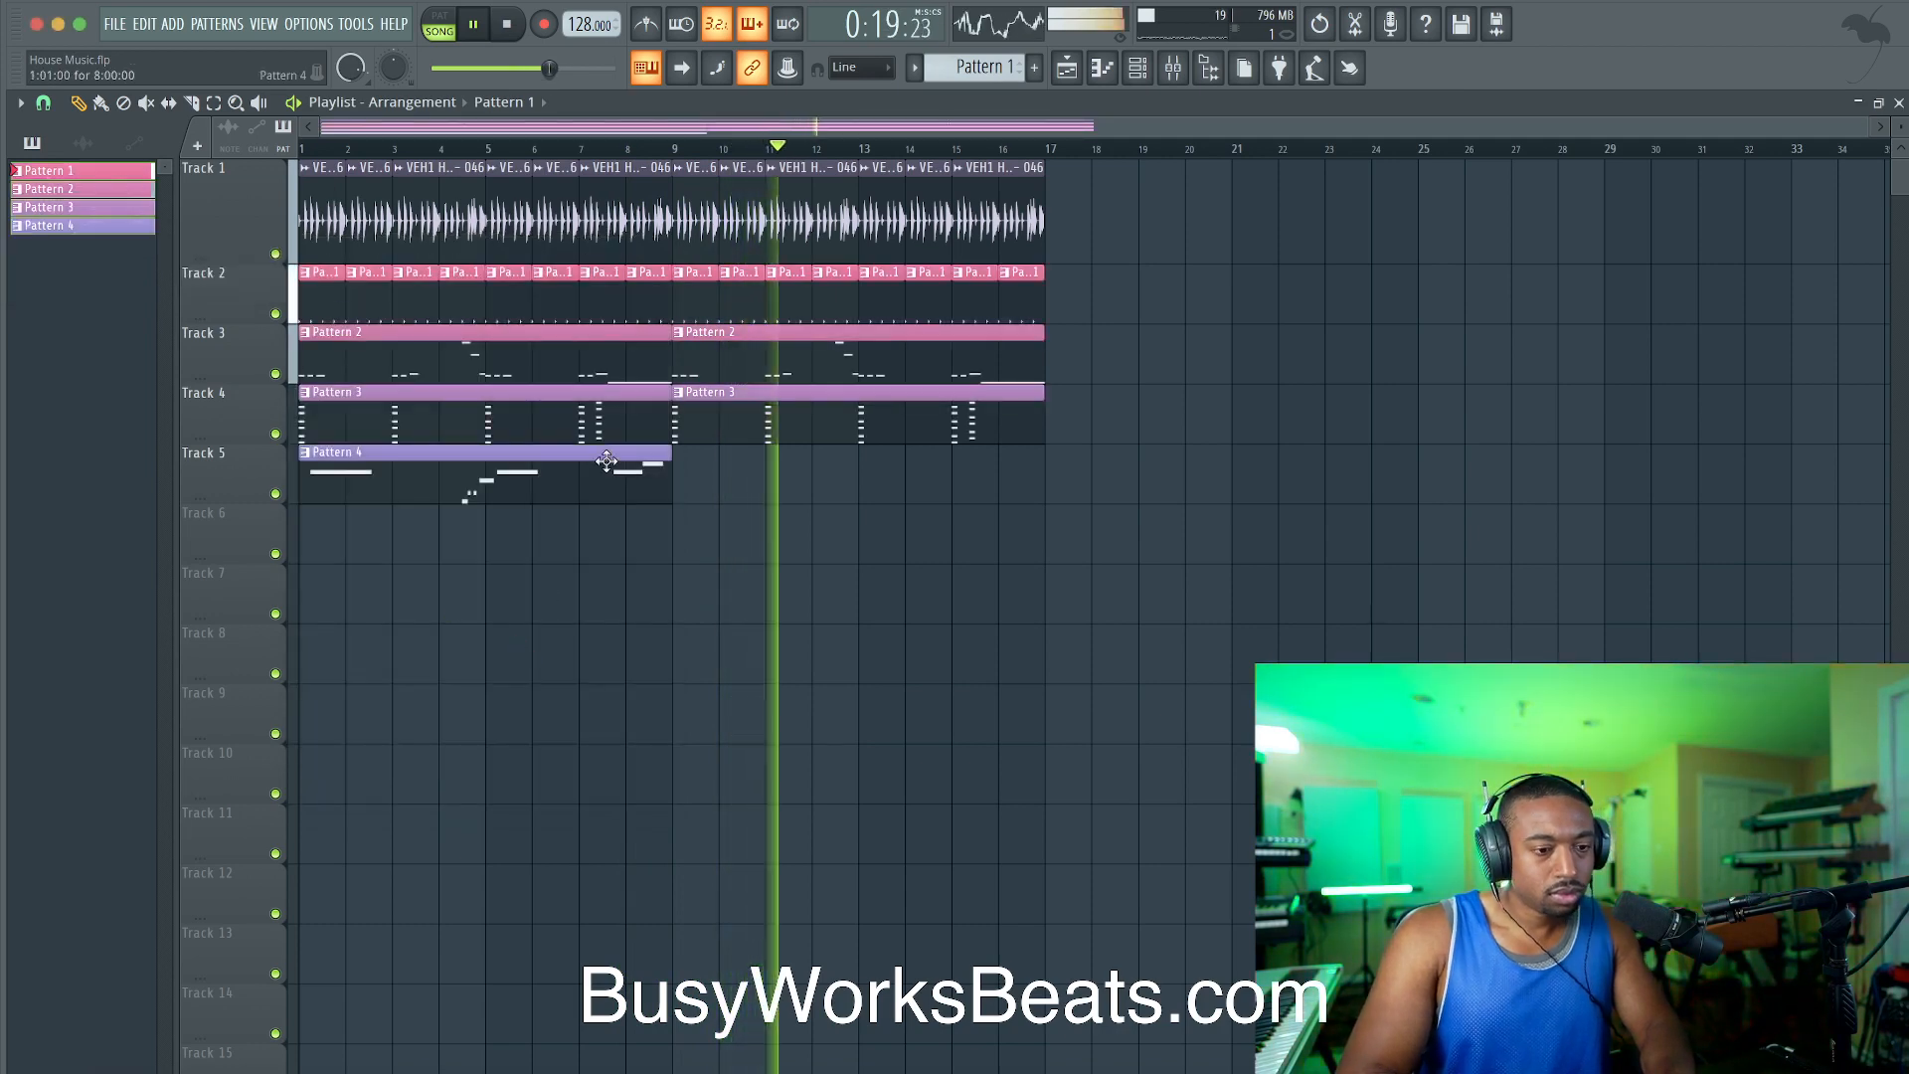
Step: Check the track levels in the mixer during playback and stop the song
click(1175, 71)
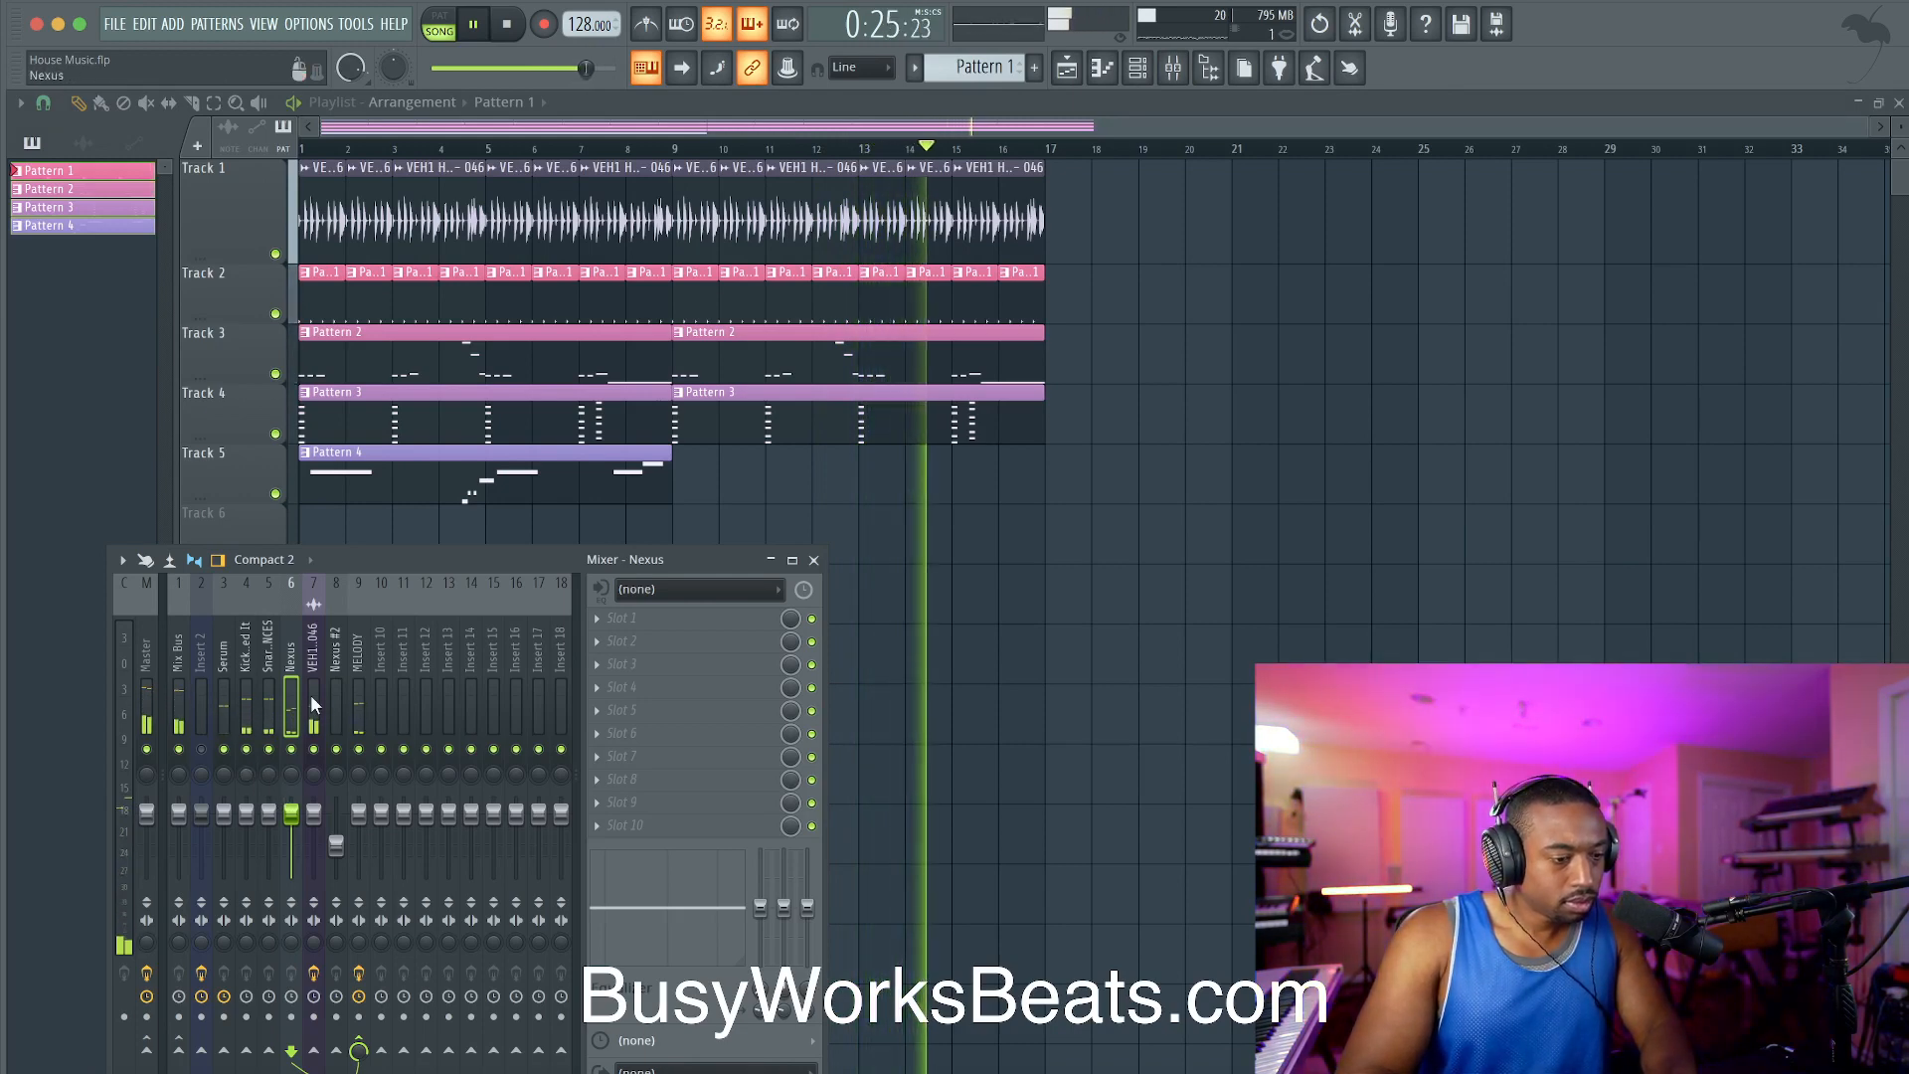
click(962, 669)
click(1174, 72)
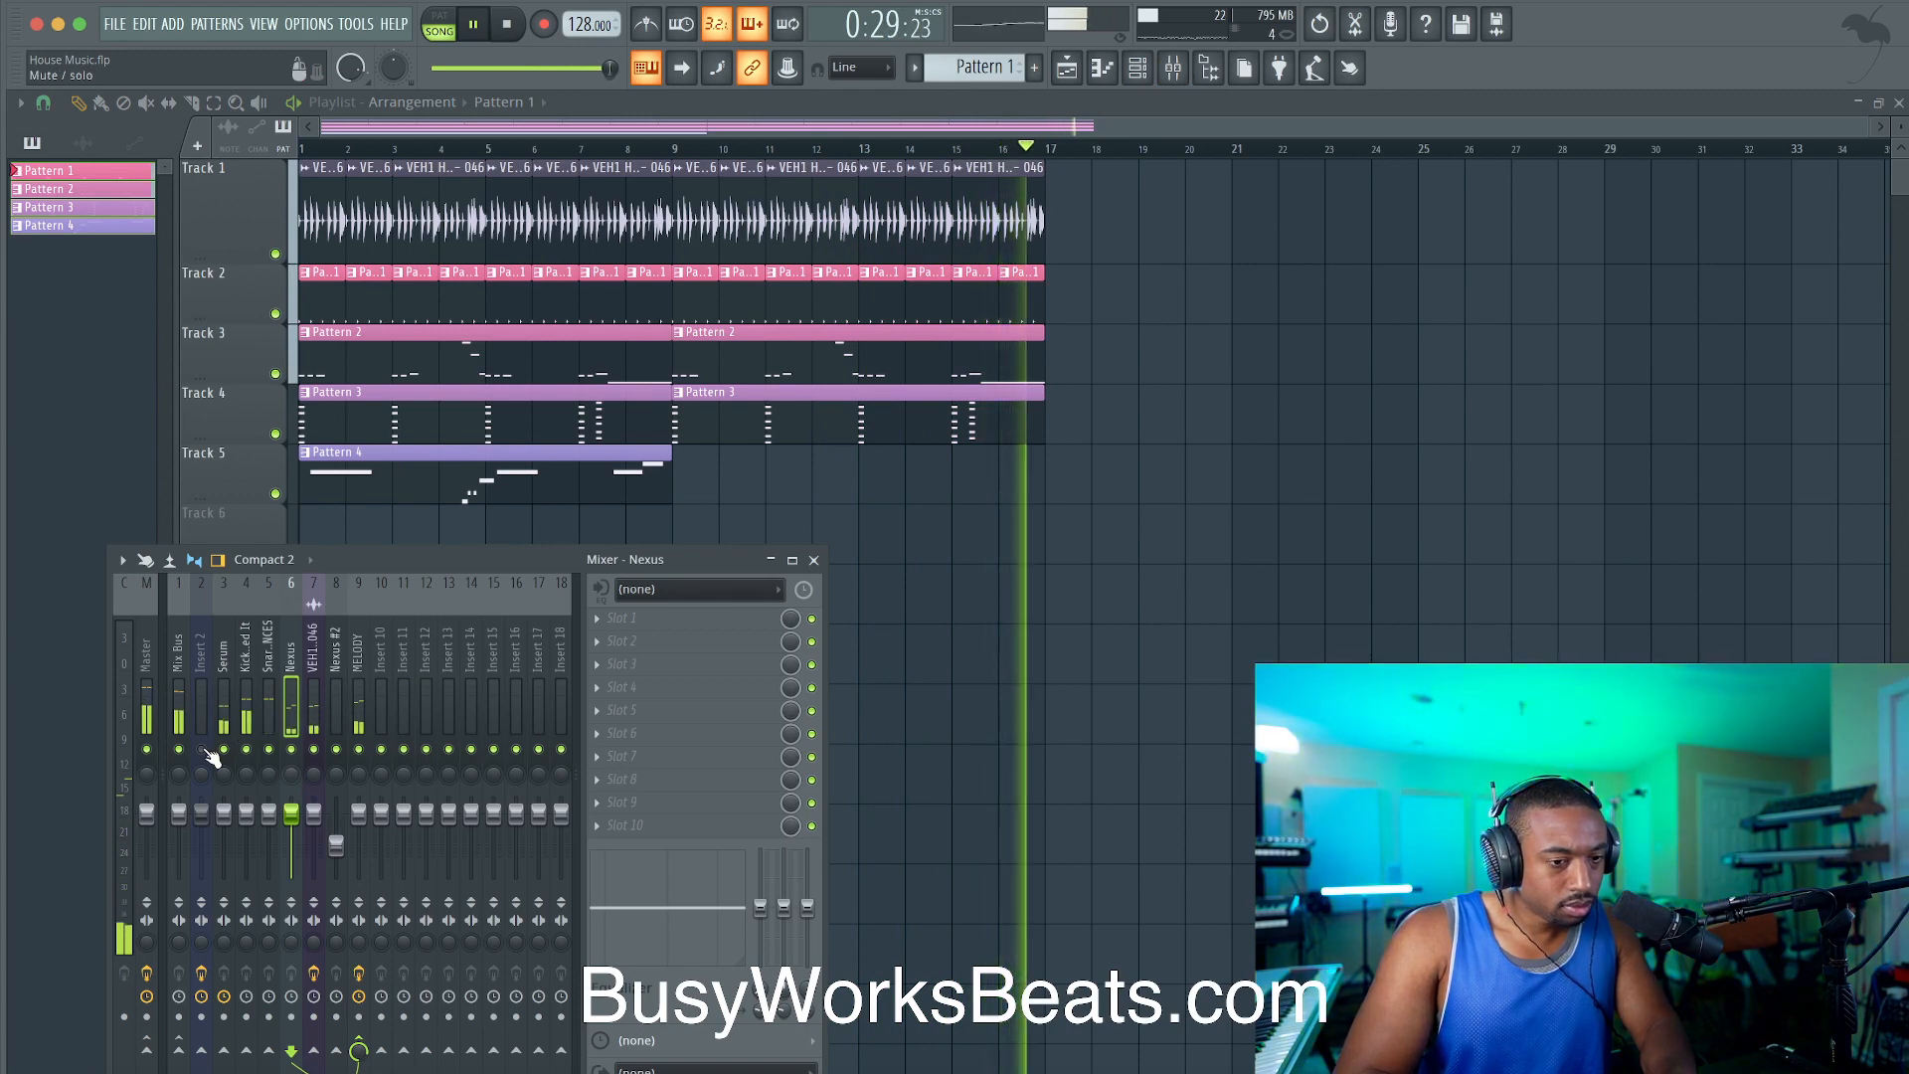
key(space)
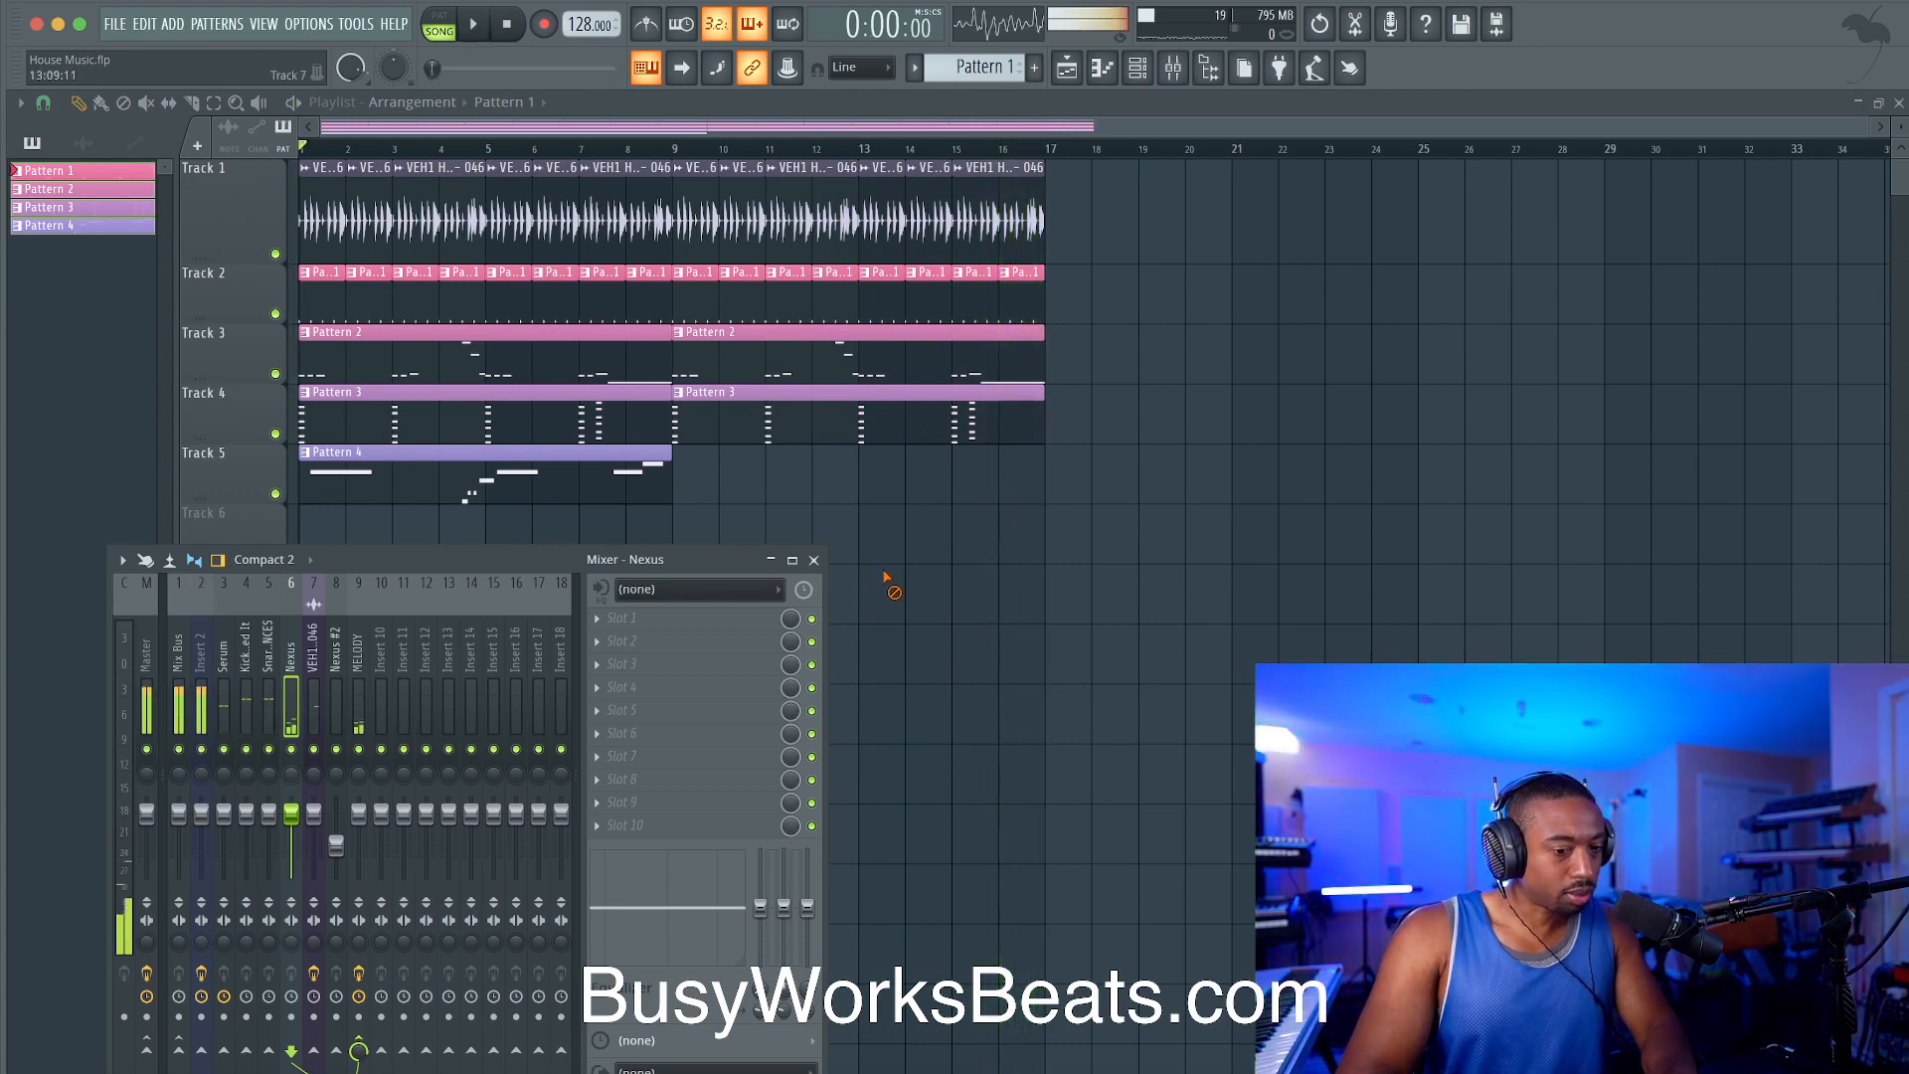
click(929, 567)
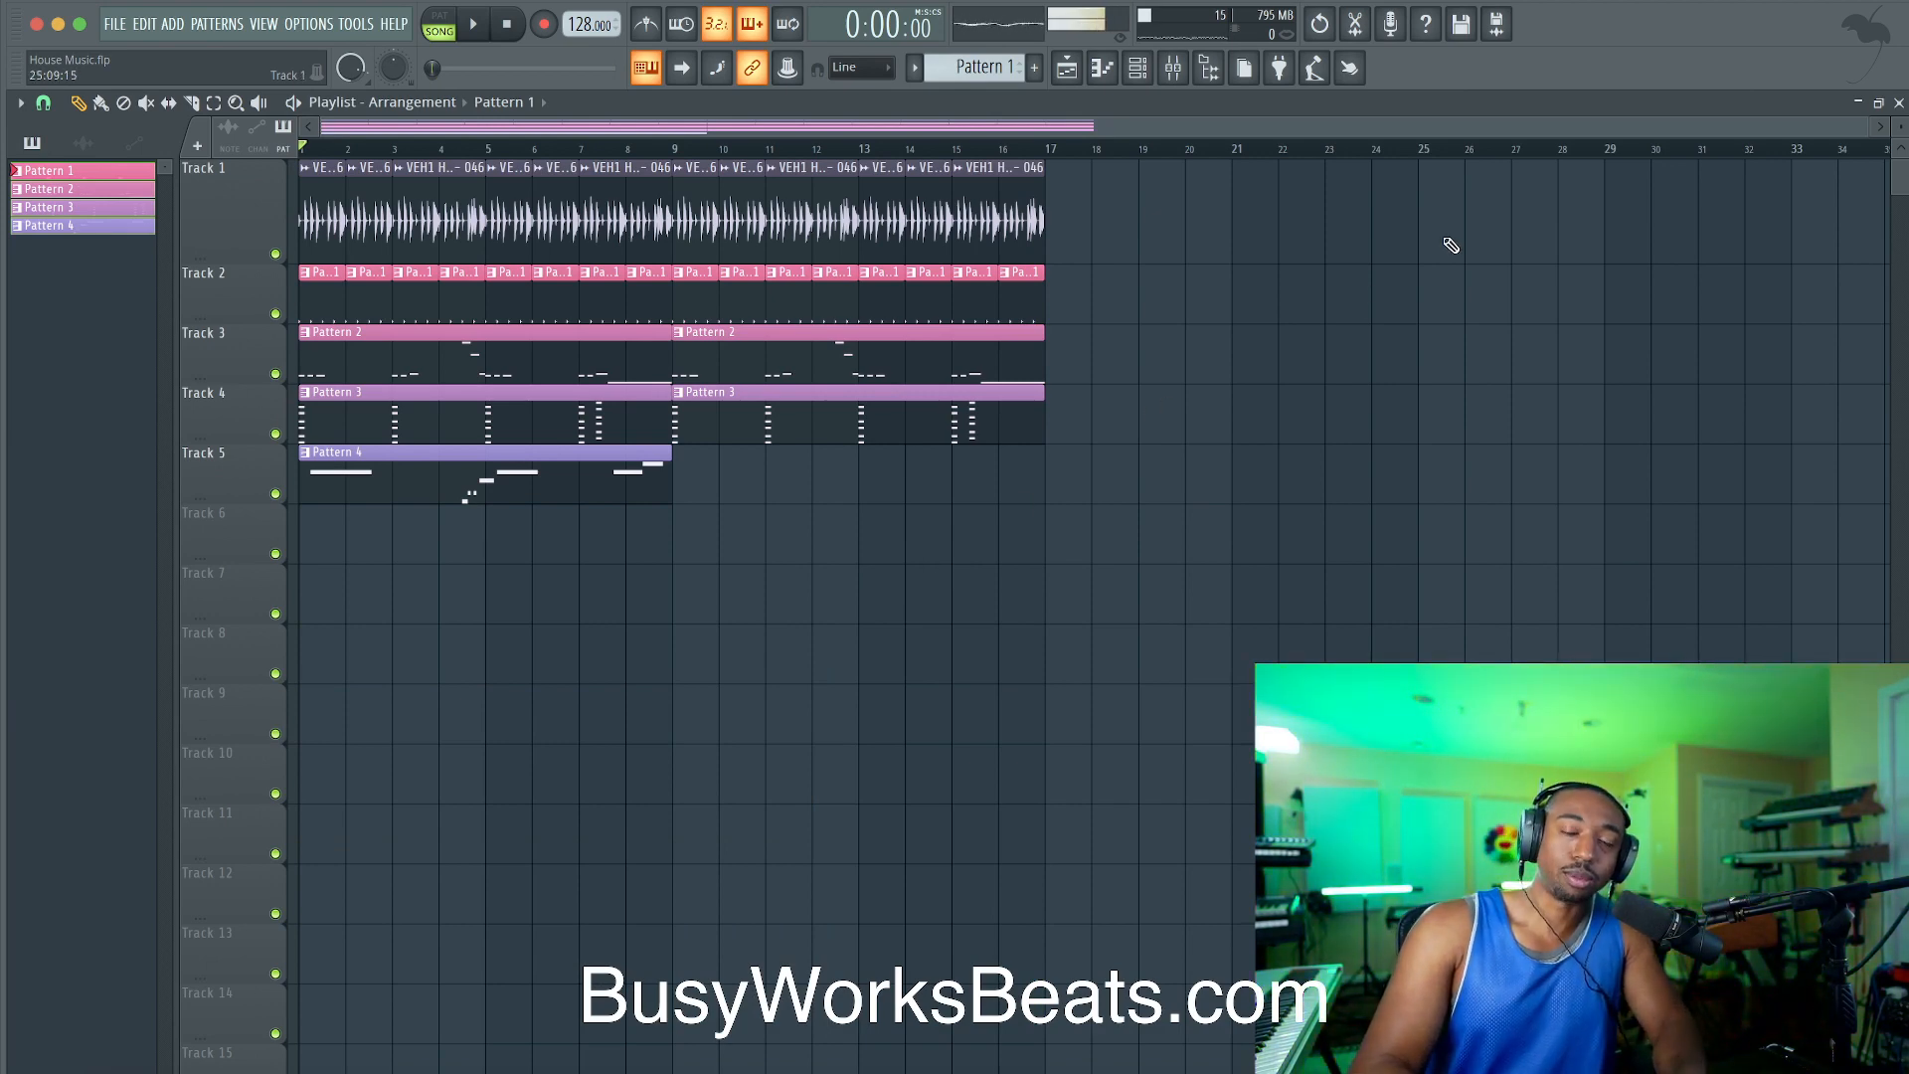
click(1417, 2)
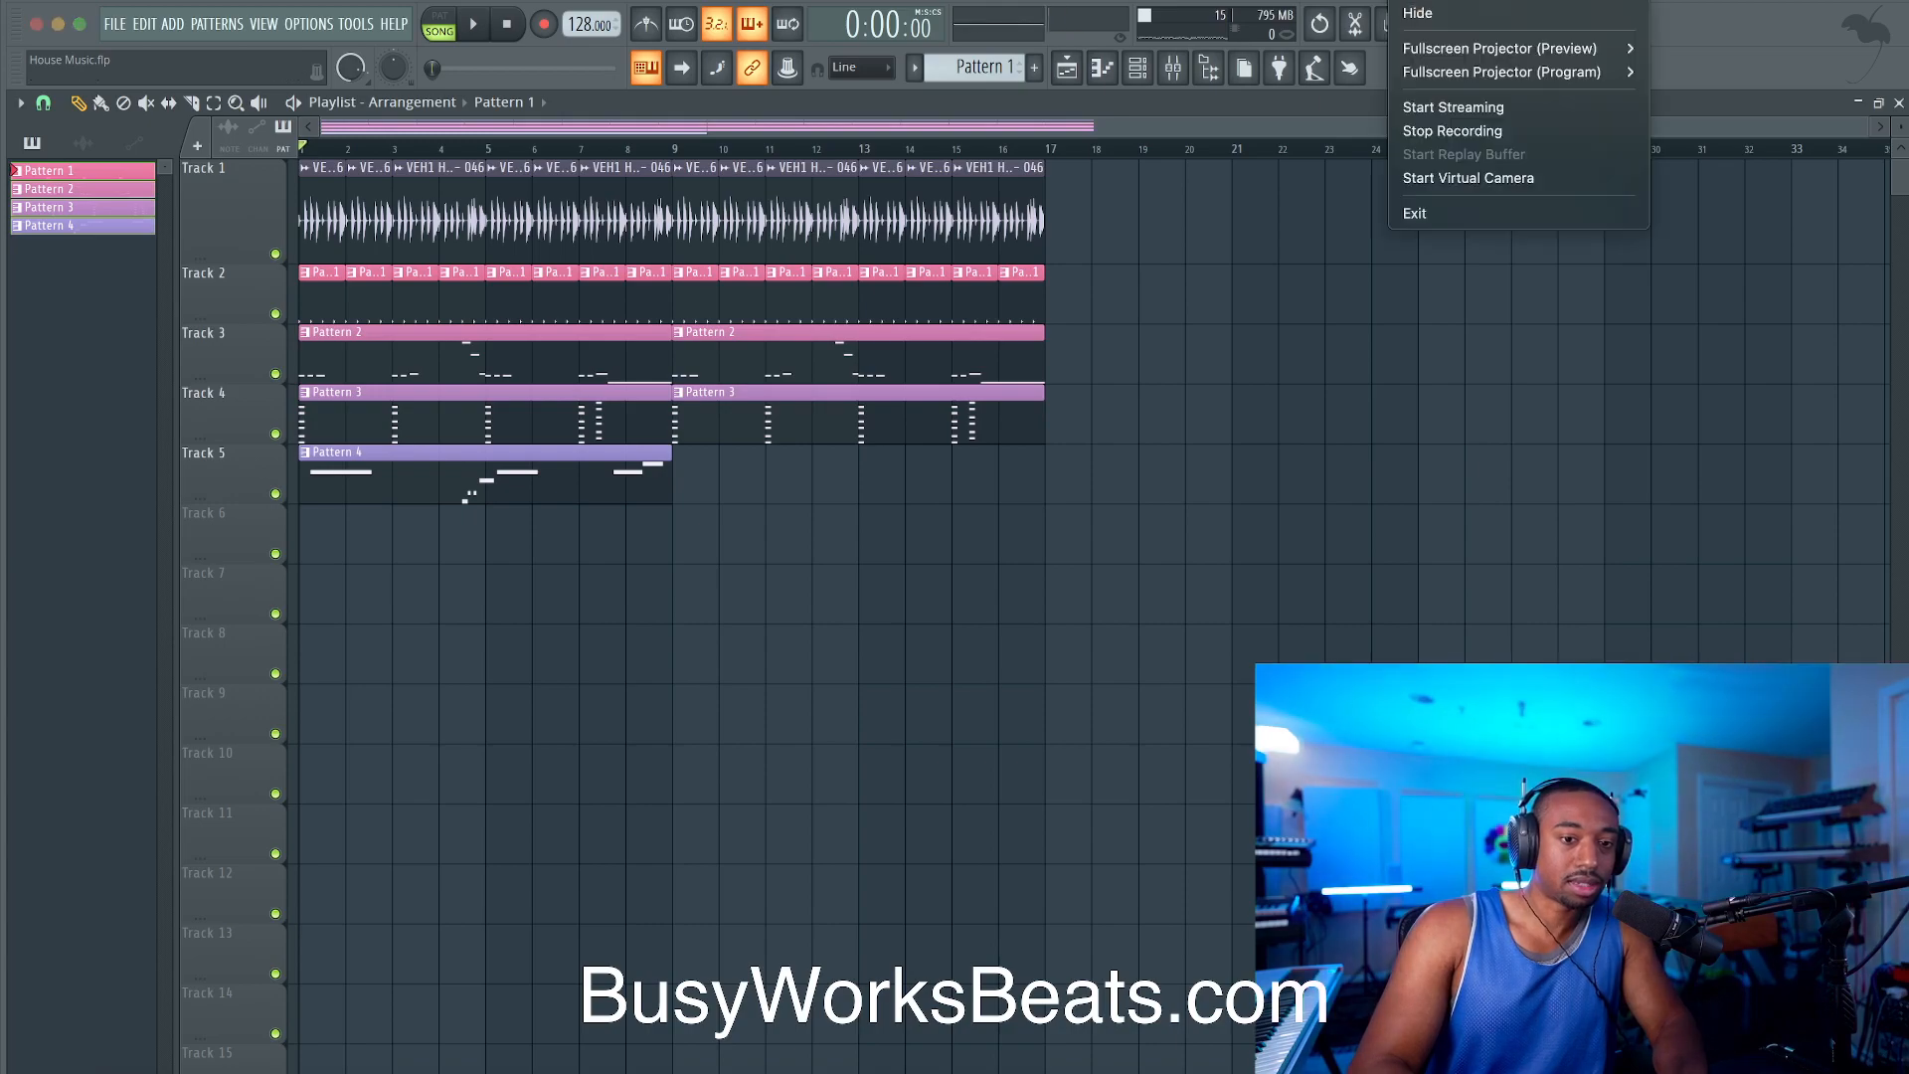